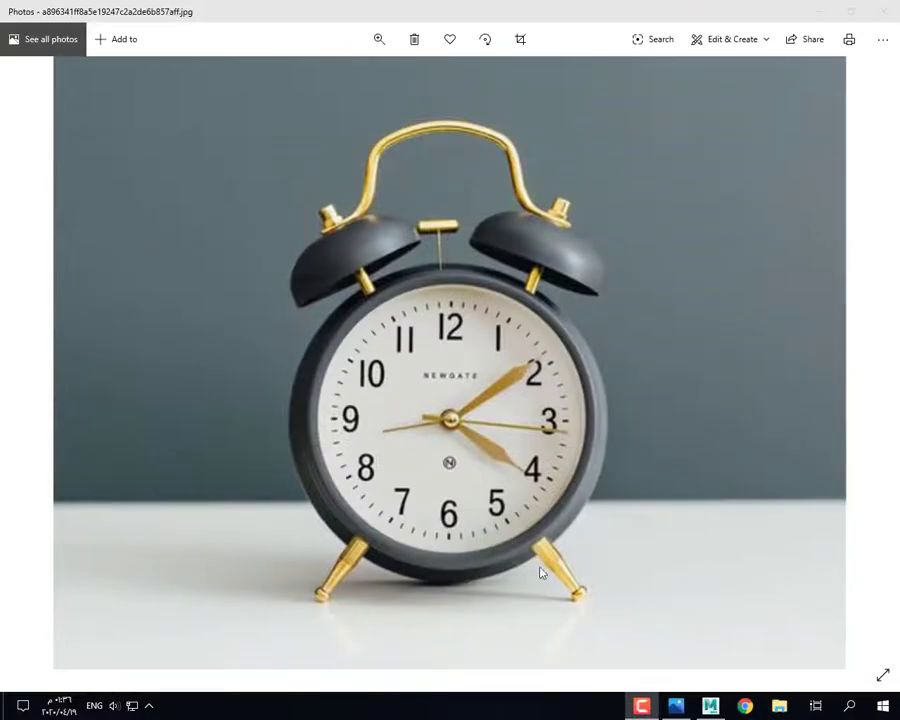
Step: Return from the reference photo to Maya and add a polygon cylinder at the origin
{"action": "left_click", "coordinate": [711, 706]}
{"action": "left_click", "coordinate": [90, 85]}
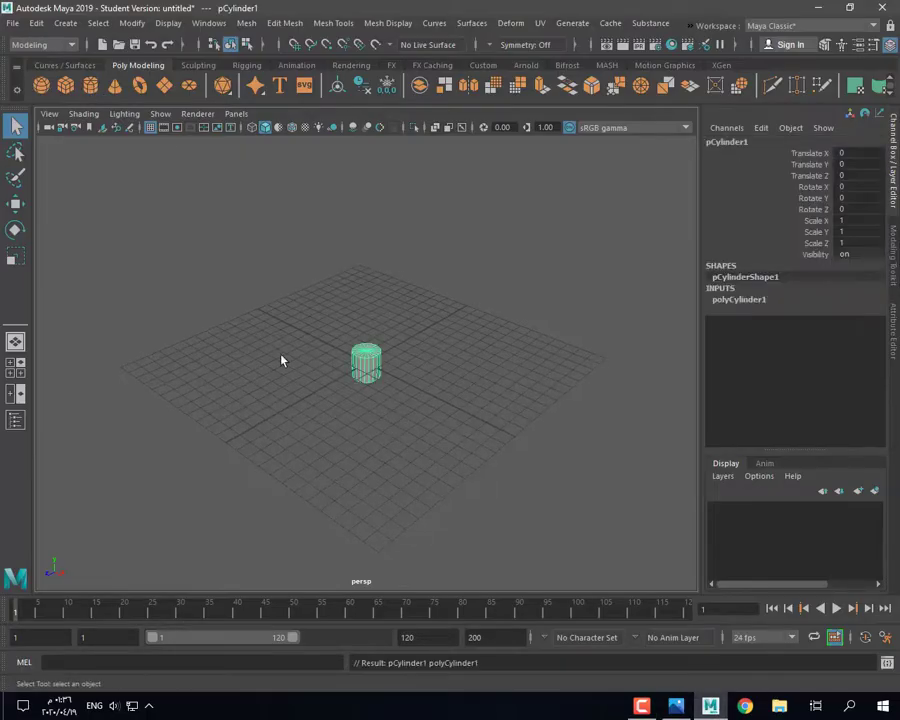
Step: Tip the cylinder onto its side with Rotate Z set to 90
{"action": "key", "text": "r"}
{"action": "key", "text": "f"}
{"action": "key", "text": "e"}
{"action": "left_click_drag", "start_coordinate": [403, 338], "coordinate": [416, 390]}
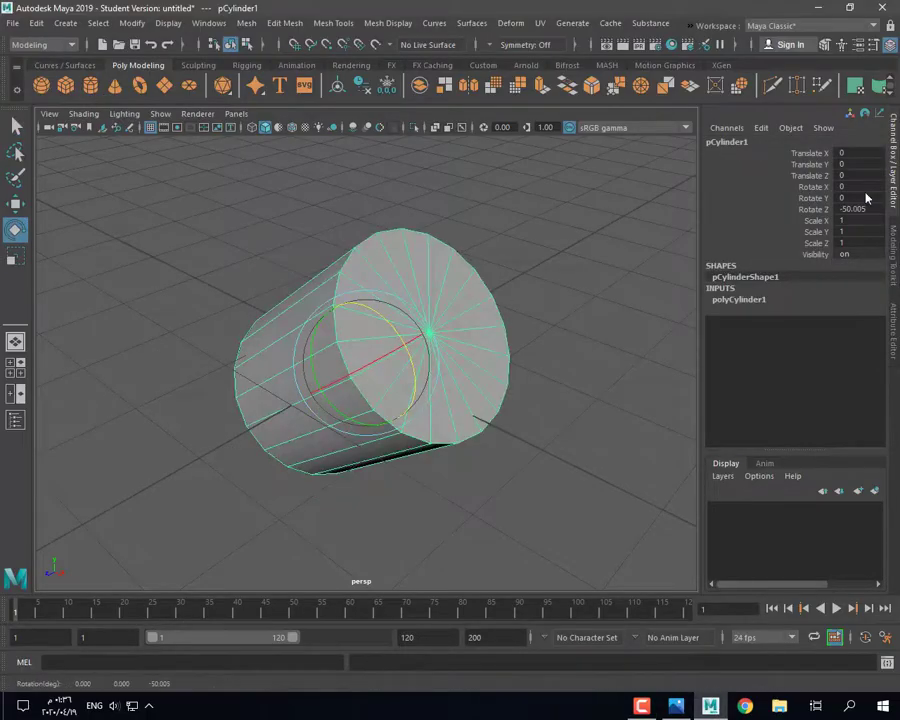
{"action": "key", "text": "Return"}
{"action": "left_click_drag", "start_coordinate": [510, 385], "coordinate": [472, 360], "text": "alt"}
Step: Scale the cylinder into a wide, squat body of about 1.152/0.585/1.152
{"action": "key", "text": "r"}
{"action": "left_click_drag", "start_coordinate": [280, 338], "coordinate": [245, 388], "text": "alt"}
{"action": "left_click_drag", "start_coordinate": [365, 363], "coordinate": [535, 412]}
{"action": "key", "text": "w"}
{"action": "left_click", "coordinate": [740, 299]}
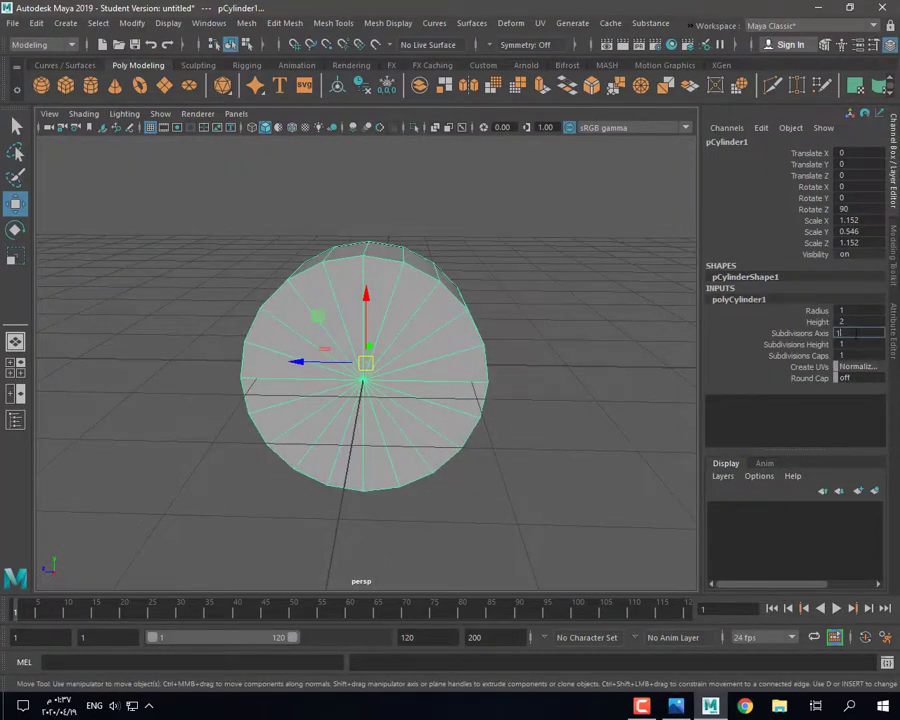
{"action": "left_click", "coordinate": [555, 392]}
{"action": "left_click_drag", "start_coordinate": [384, 424], "coordinate": [440, 405], "text": "alt"}
{"action": "left_click", "coordinate": [377, 350]}
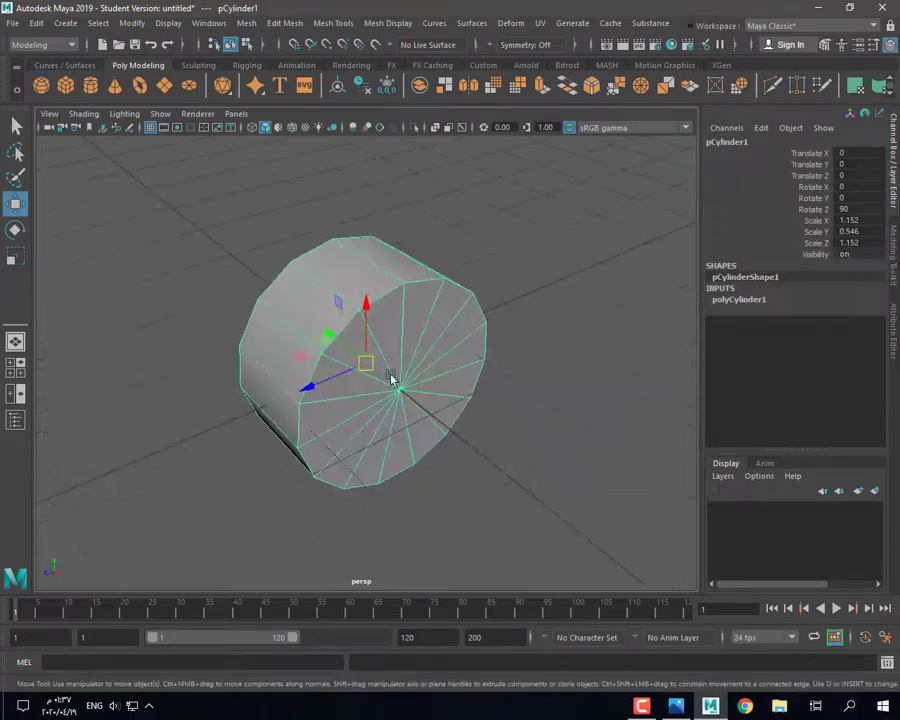
{"action": "key", "text": "r"}
{"action": "left_click_drag", "start_coordinate": [333, 335], "coordinate": [328, 331]}
{"action": "left_click_drag", "start_coordinate": [290, 325], "coordinate": [331, 356], "text": "alt"}
{"action": "left_click_drag", "start_coordinate": [405, 450], "coordinate": [345, 415], "text": "alt"}
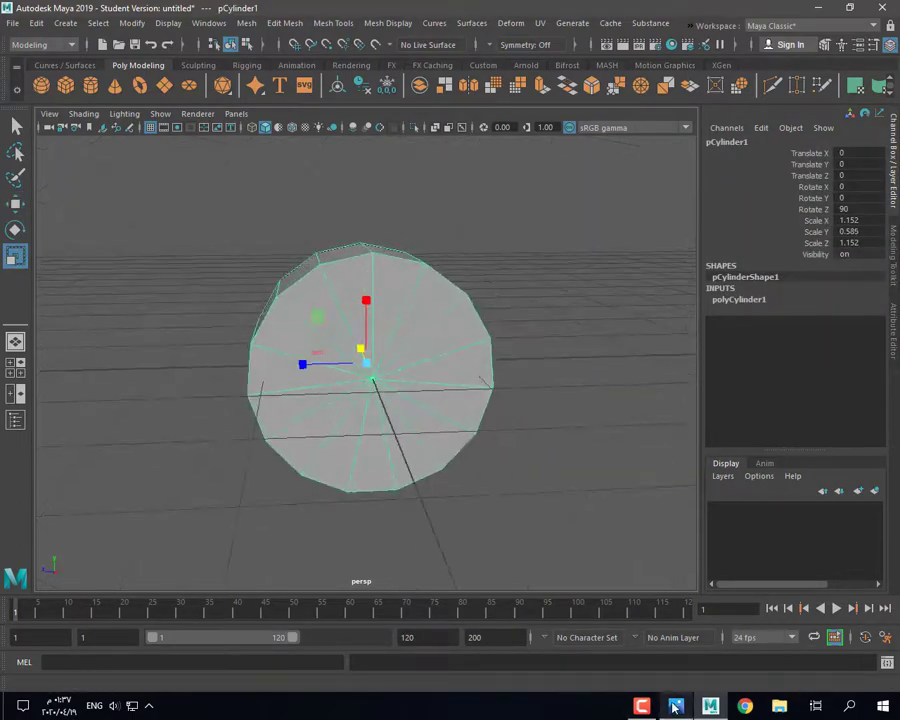
Step: Check the alarm clock reference photo, then select the front cap faces in Maya
{"action": "left_click", "coordinate": [675, 707]}
{"action": "mouse_move", "coordinate": [680, 712]}
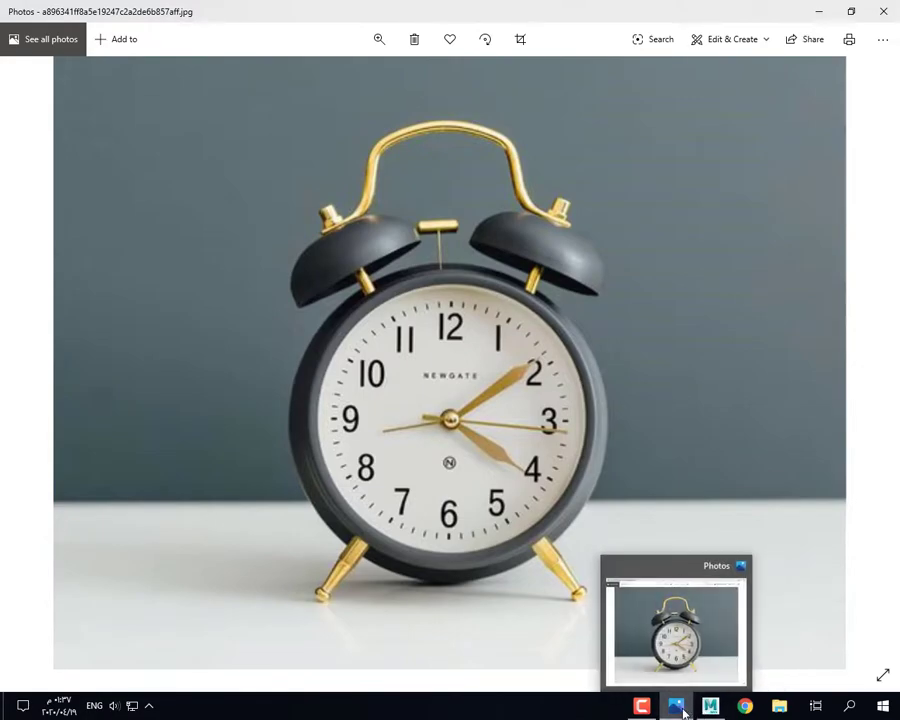
{"action": "left_click", "coordinate": [710, 706]}
{"action": "right_click_drag", "start_coordinate": [394, 281], "coordinate": [386, 321]}
{"action": "mouse_move", "coordinate": [348, 288]}
{"action": "left_mouse_down"}
{"action": "mouse_move", "coordinate": [335, 375]}
{"action": "mouse_move", "coordinate": [395, 353]}
{"action": "mouse_move", "coordinate": [408, 388]}
{"action": "mouse_move", "coordinate": [378, 393]}
{"action": "left_mouse_up"}
Step: Extrude the front cap inward and select the inner loop of cap faces
{"action": "left_click", "coordinate": [546, 92]}
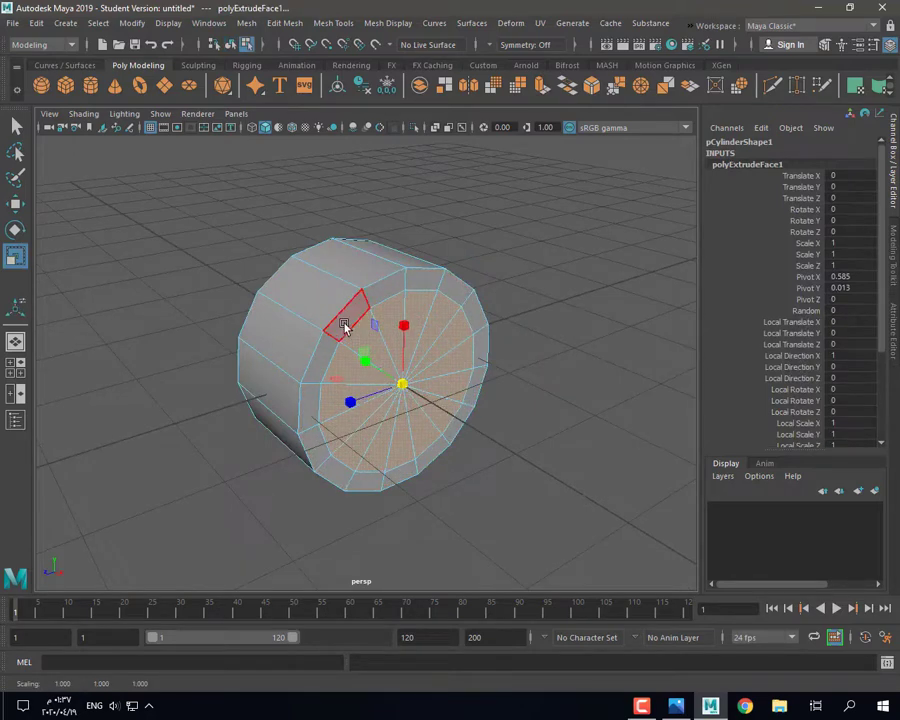
{"action": "left_click", "coordinate": [344, 326]}
{"action": "double_click", "coordinate": [317, 393], "text": "shift"}
{"action": "left_click", "coordinate": [387, 313]}
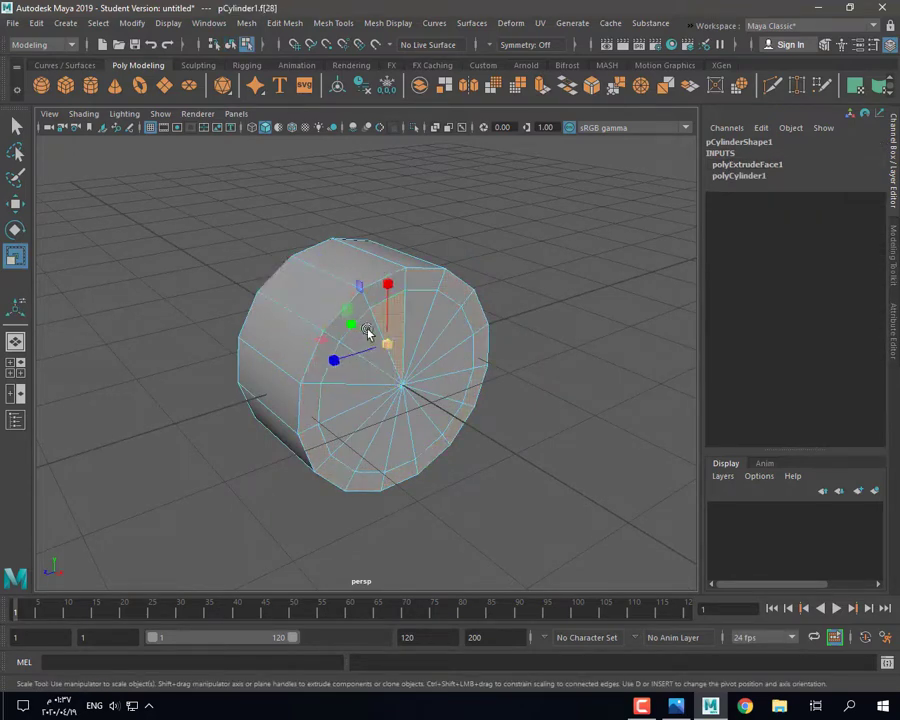
{"action": "double_click", "coordinate": [411, 355], "text": "shift"}
{"action": "mouse_move", "coordinate": [411, 355]}
{"action": "left_mouse_down", "text": "shift"}
{"action": "mouse_move", "coordinate": [455, 323]}
{"action": "mouse_move", "coordinate": [454, 334]}
{"action": "left_mouse_up", "text": "shift"}
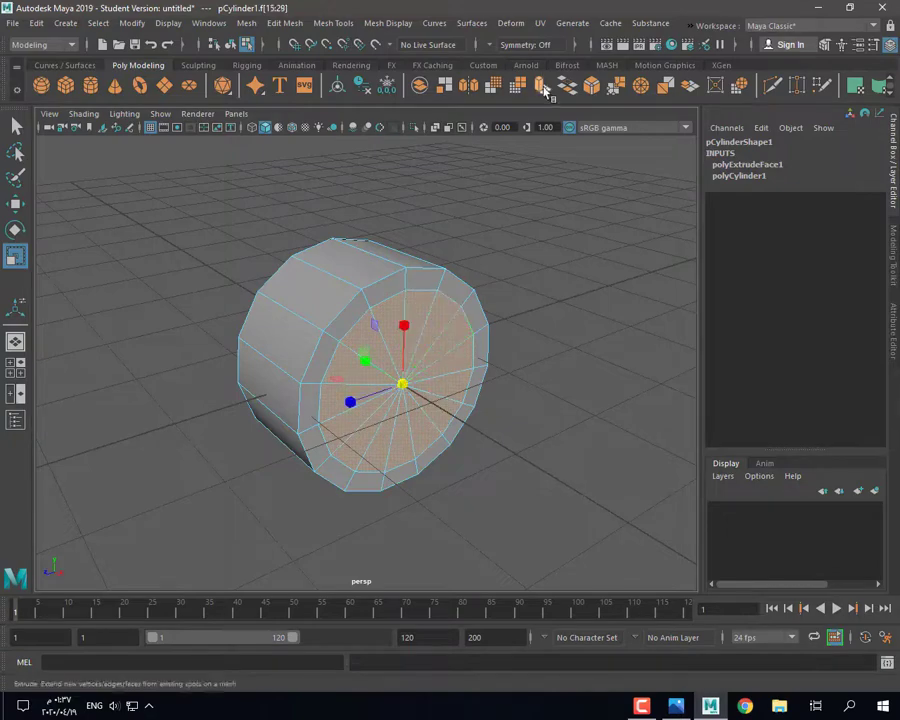
Step: Extrude the inner cap again and push it back into the body as a recessed face
{"action": "left_click", "coordinate": [545, 90]}
{"action": "mouse_move", "coordinate": [406, 392]}
{"action": "left_mouse_down", "text": "alt"}
{"action": "mouse_move", "coordinate": [426, 379]}
{"action": "mouse_move", "coordinate": [437, 393]}
{"action": "mouse_move", "coordinate": [423, 394]}
{"action": "left_mouse_up", "text": "alt"}
{"action": "left_click", "coordinate": [519, 243]}
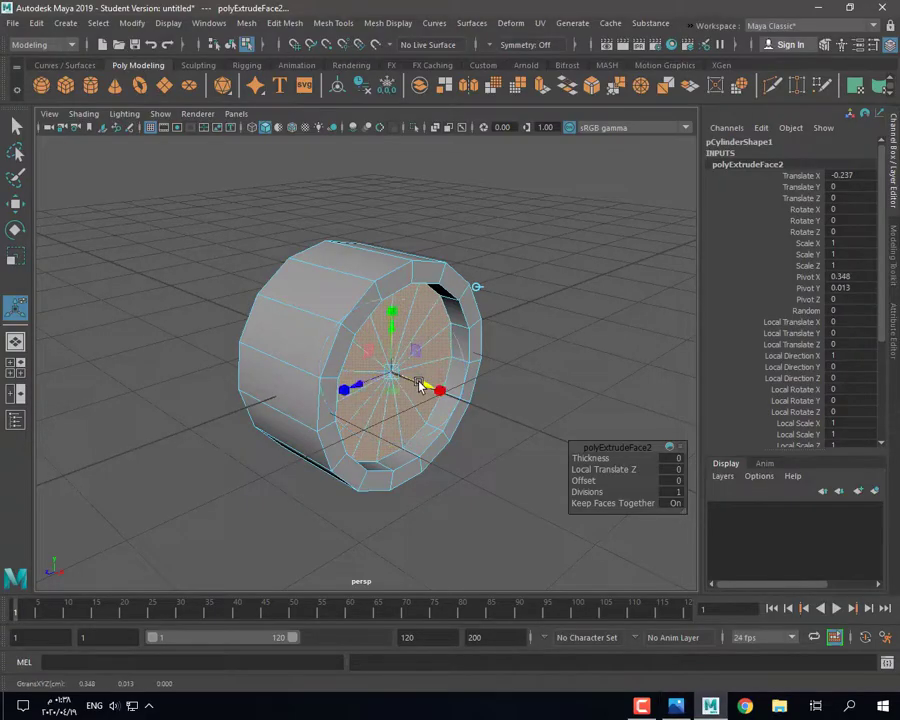
{"action": "key", "text": "r"}
{"action": "left_click_drag", "start_coordinate": [419, 385], "coordinate": [376, 375], "text": "alt"}
{"action": "left_click_drag", "start_coordinate": [376, 375], "coordinate": [426, 438], "text": "alt"}
{"action": "key", "text": "w"}
{"action": "left_click_drag", "start_coordinate": [408, 393], "coordinate": [413, 396]}
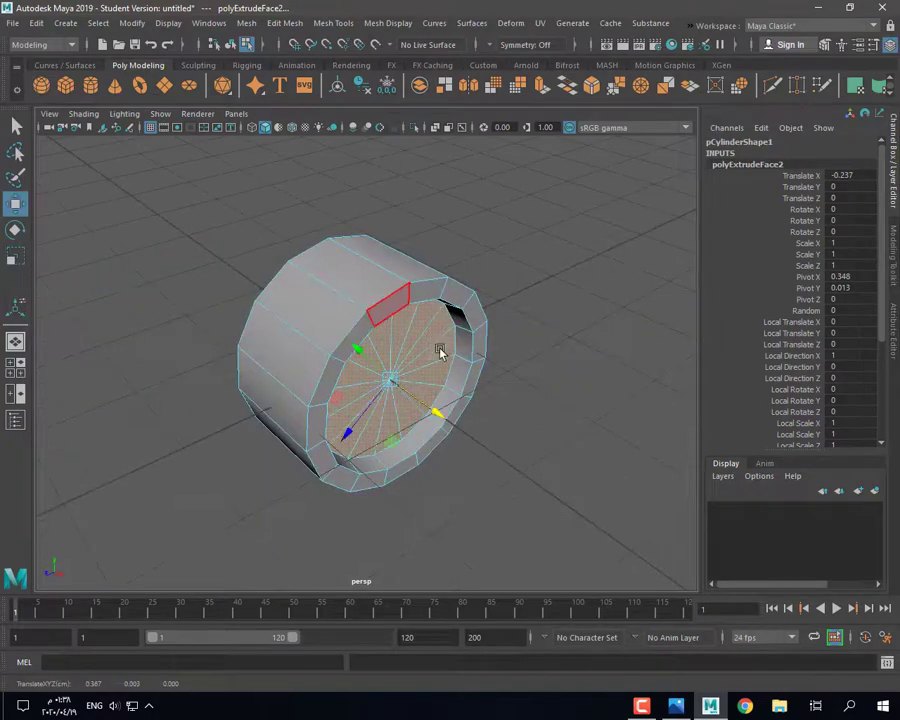
{"action": "left_click_drag", "start_coordinate": [441, 353], "coordinate": [440, 346], "text": "alt"}
Step: Multi-Cut an edge loop around the inner wall and widen it slightly
{"action": "left_click", "coordinate": [770, 87]}
{"action": "scroll", "coordinate": [522, 365], "scroll_direction": "up", "scroll_amount": 4}
{"action": "left_click", "coordinate": [524, 360], "text": "ctrl"}
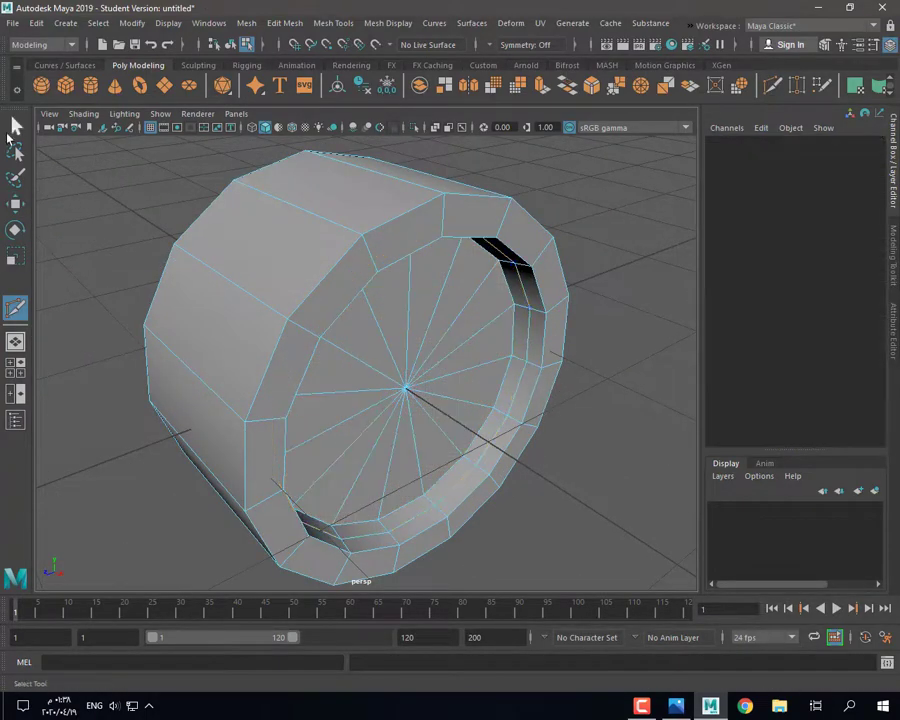
{"action": "right_click_drag", "start_coordinate": [528, 333], "coordinate": [528, 295]}
{"action": "double_click", "coordinate": [528, 333]}
{"action": "key", "text": "r"}
{"action": "left_click_drag", "start_coordinate": [422, 399], "coordinate": [433, 398]}
Step: Cut a supporting edge loop on the front rim and select the rim loop
{"action": "left_click_drag", "start_coordinate": [492, 436], "coordinate": [245, 347], "text": "alt"}
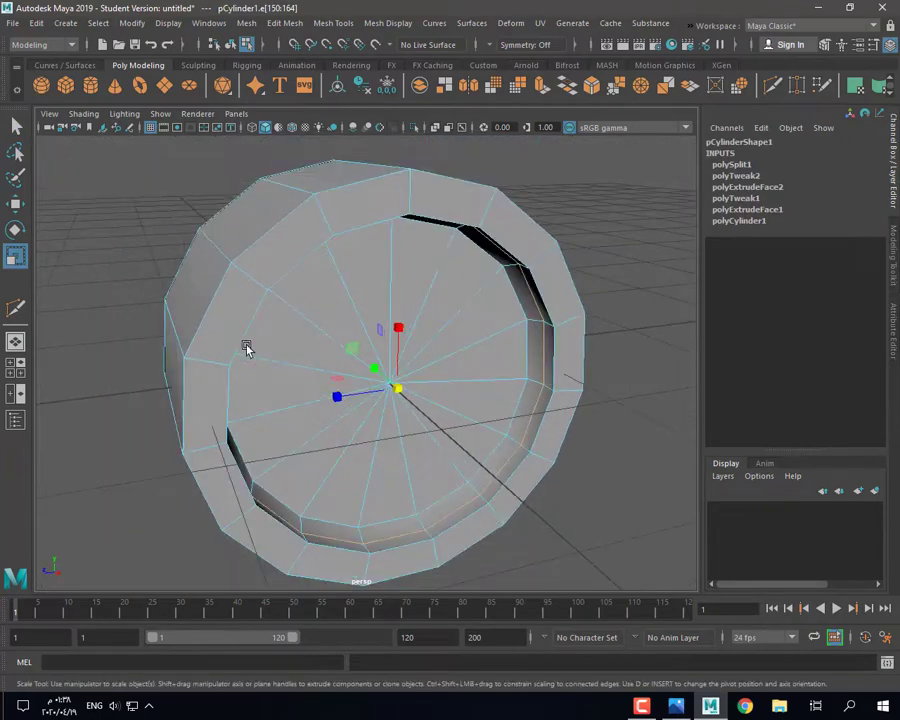
{"action": "left_click", "coordinate": [18, 311]}
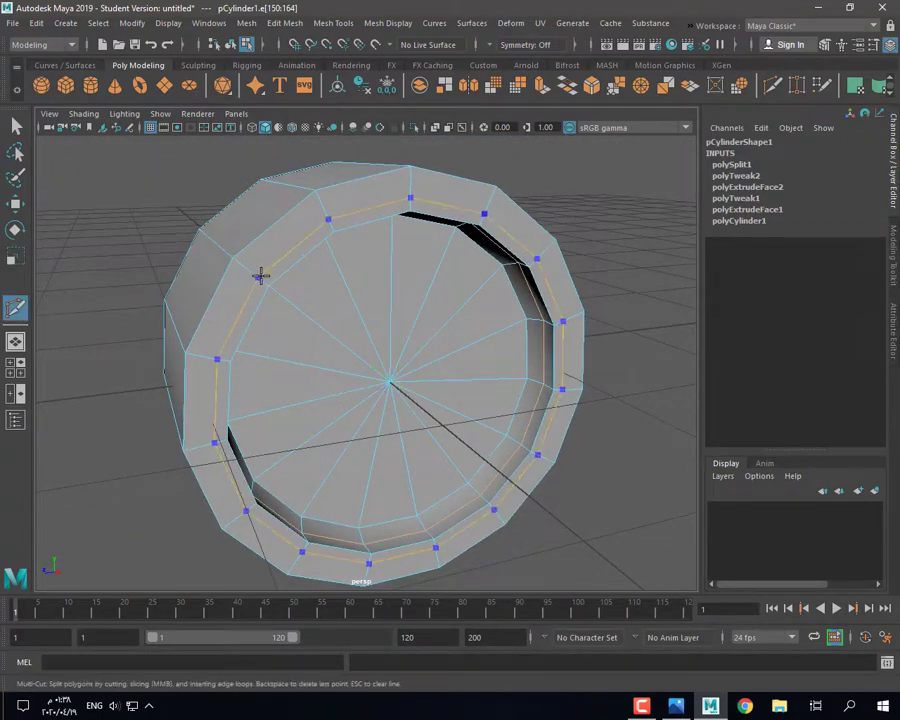
{"action": "left_click", "coordinate": [268, 287]}
{"action": "left_click", "coordinate": [287, 244]}
{"action": "double_click", "coordinate": [360, 214], "text": "shift"}
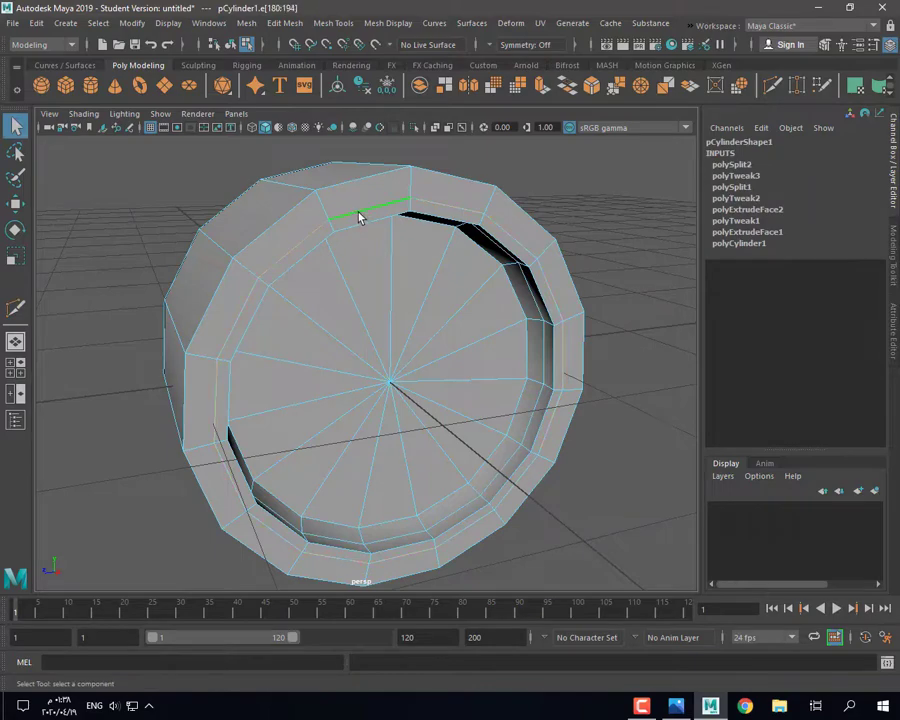
{"action": "key", "text": "w"}
{"action": "left_click_drag", "start_coordinate": [438, 272], "coordinate": [518, 402], "text": "alt"}
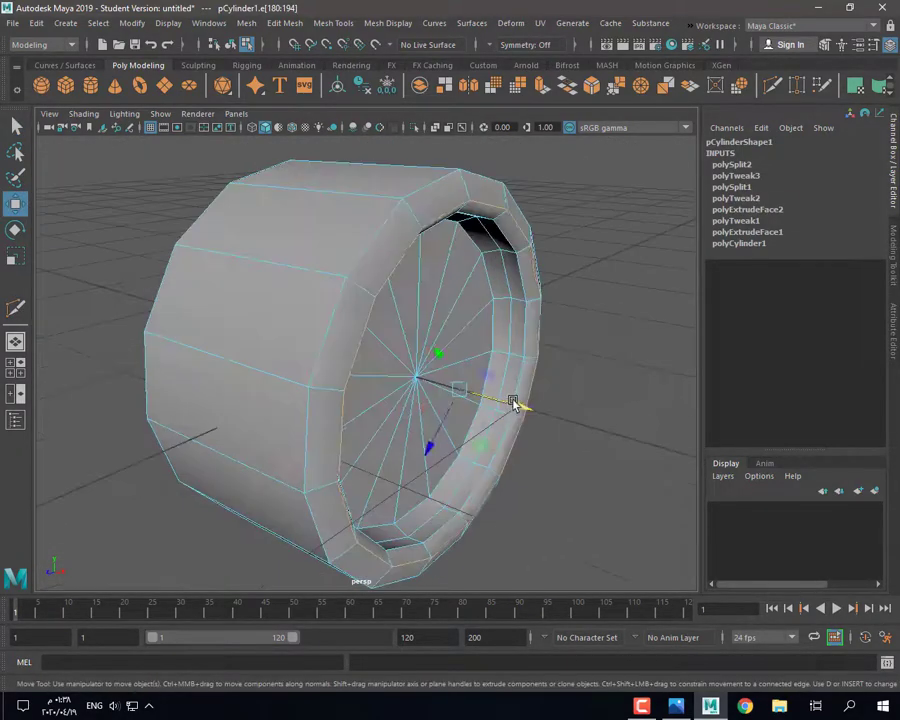
Step: After checking the reference photo, cut another rim loop and bevel it at fraction 0.3
{"action": "left_click", "coordinate": [641, 707]}
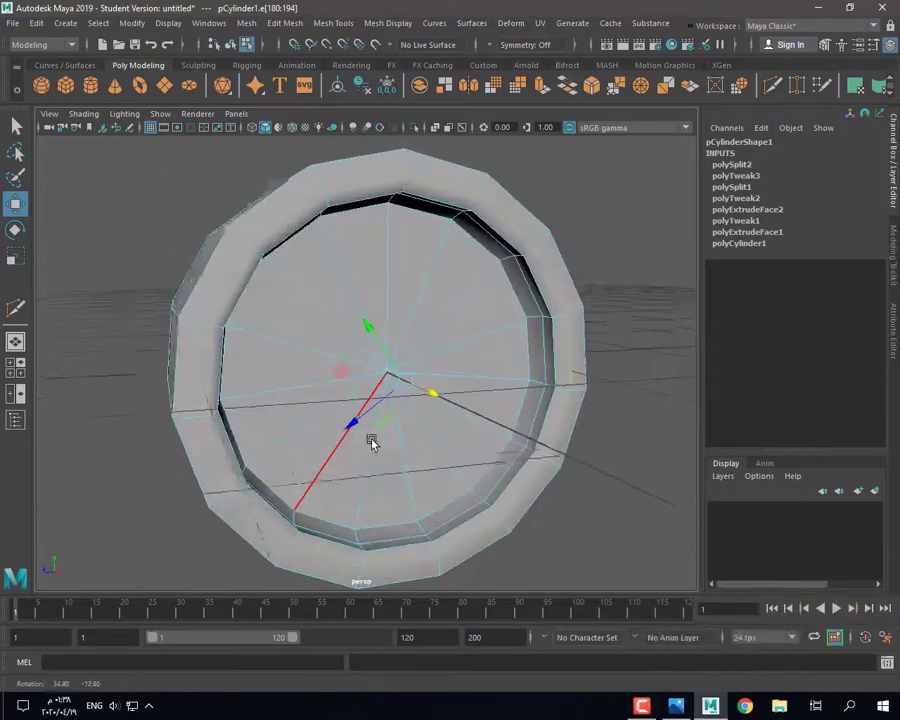
{"action": "left_click", "coordinate": [676, 707]}
{"action": "left_click", "coordinate": [673, 713]}
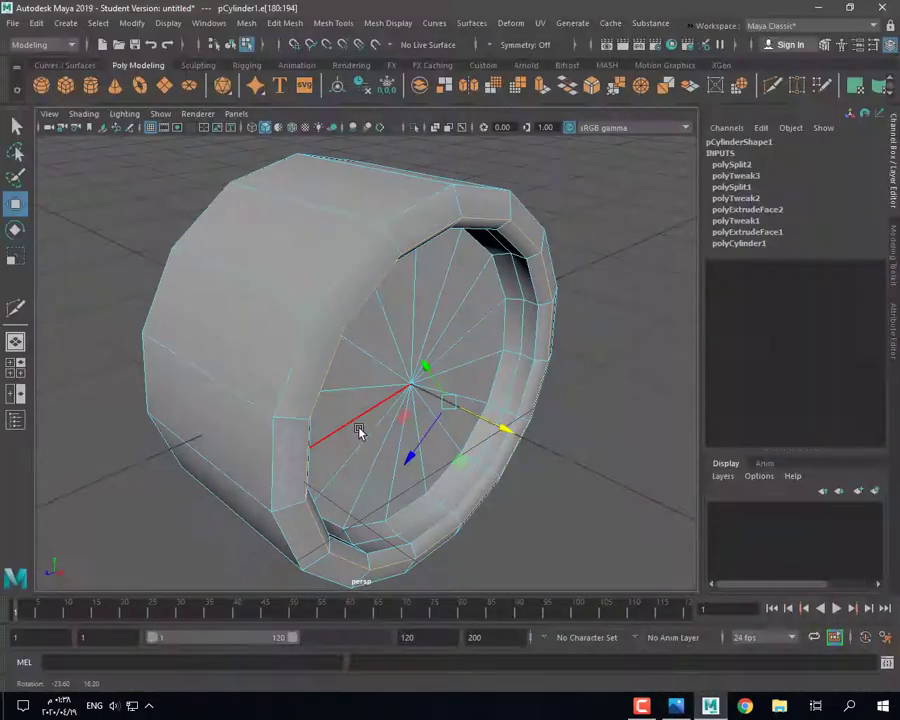
{"action": "left_click", "coordinate": [15, 310]}
{"action": "left_click", "coordinate": [394, 237], "text": "ctrl"}
{"action": "double_click", "coordinate": [394, 247]}
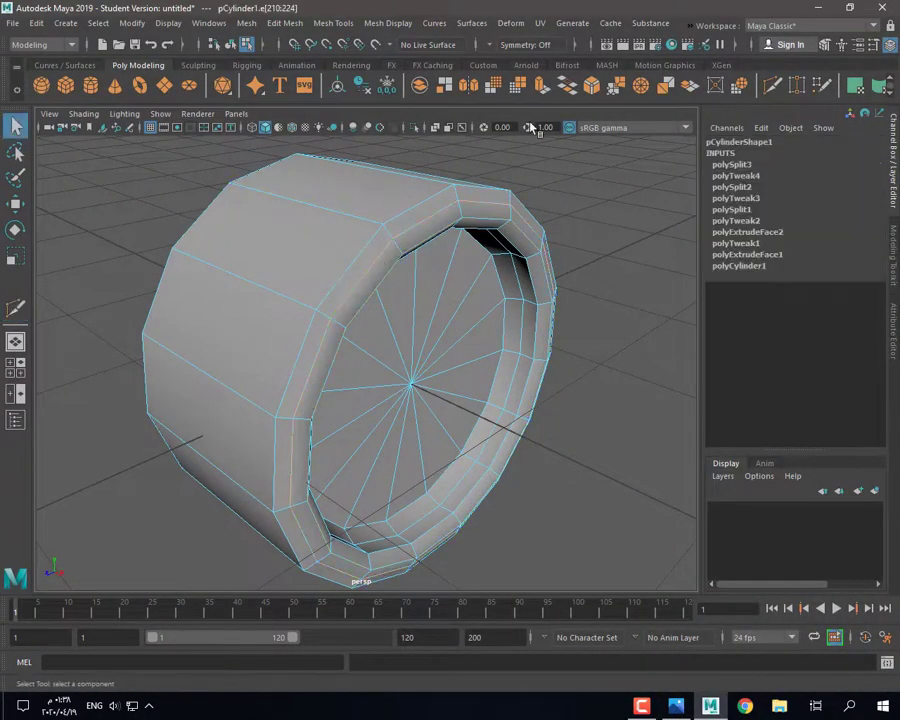
{"action": "left_click", "coordinate": [593, 88]}
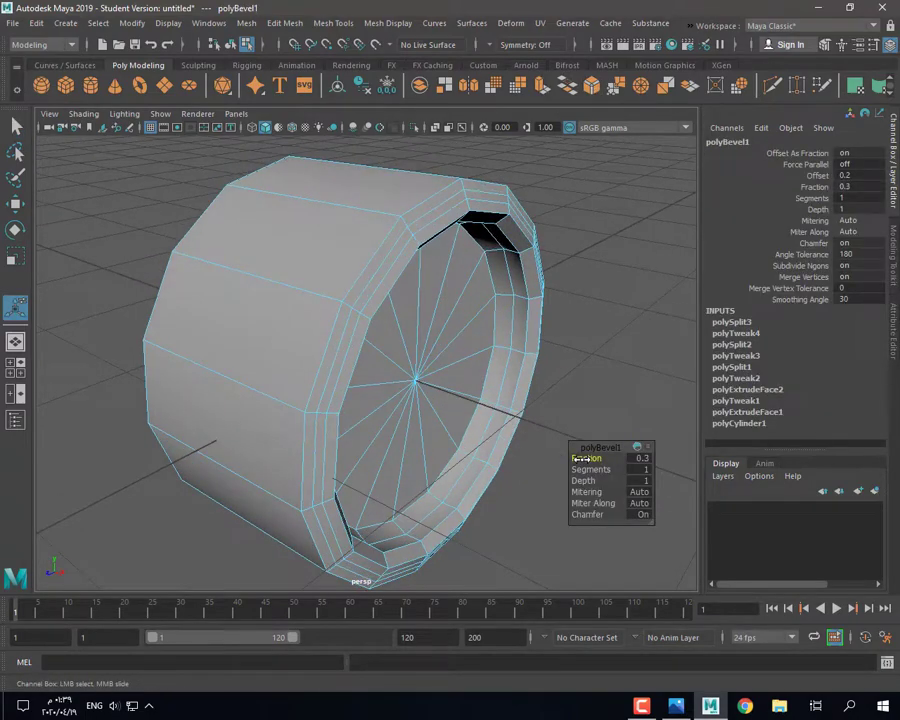
Step: Select the outer and back rim loops, try scaling them inward, then undo
{"action": "double_click", "coordinate": [357, 278]}
{"action": "double_click", "coordinate": [195, 217], "text": "shift"}
{"action": "key", "text": "r"}
{"action": "left_click_drag", "start_coordinate": [365, 361], "coordinate": [348, 365]}
{"action": "left_click_drag", "start_coordinate": [348, 365], "coordinate": [366, 363], "text": "alt"}
{"action": "key", "text": "ctrl+z"}
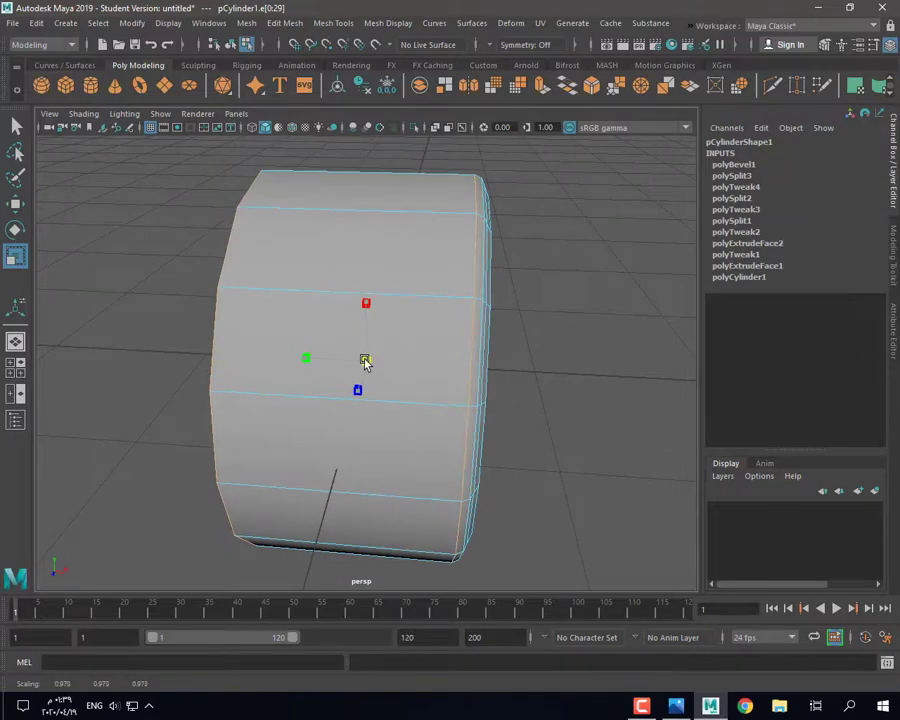
Step: Cut an edge loop near the right rim and scale both end loops inward
{"action": "left_click", "coordinate": [769, 89]}
{"action": "left_click", "coordinate": [465, 214], "text": "ctrl"}
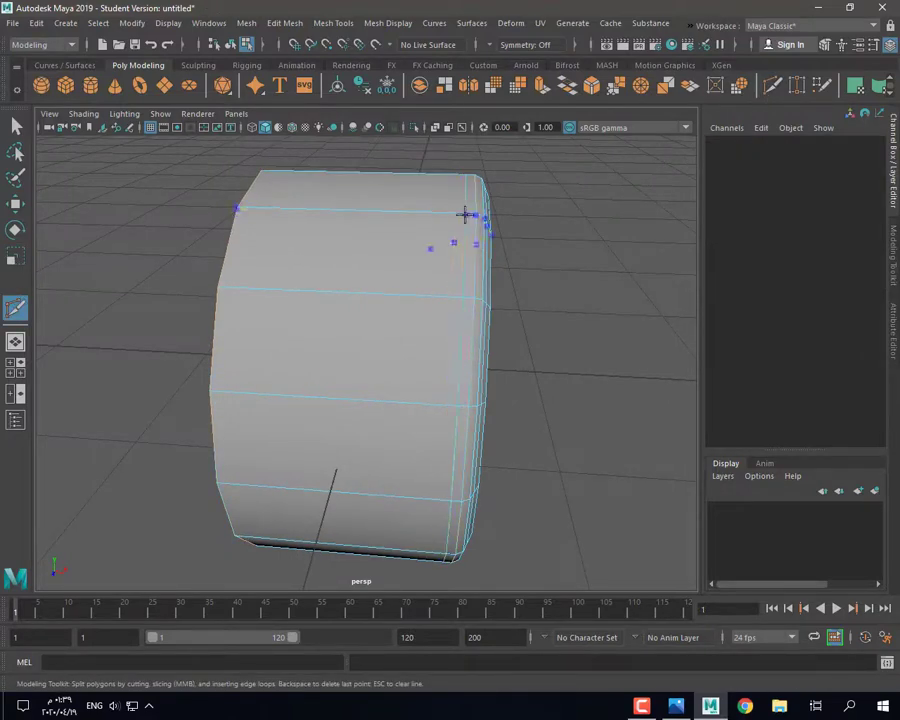
{"action": "double_click", "coordinate": [460, 202]}
{"action": "double_click", "coordinate": [227, 235], "text": "shift"}
{"action": "key", "text": "r"}
{"action": "left_click_drag", "start_coordinate": [366, 362], "coordinate": [361, 363]}
{"action": "left_click_drag", "start_coordinate": [414, 444], "coordinate": [419, 423], "text": "alt"}
{"action": "left_click_drag", "start_coordinate": [365, 362], "coordinate": [361, 361]}
Step: Shrink the right rim loop slightly and nudge the neighbouring loop along the body's axis
{"action": "double_click", "coordinate": [470, 256]}
{"action": "key", "text": "w"}
{"action": "key", "text": "r"}
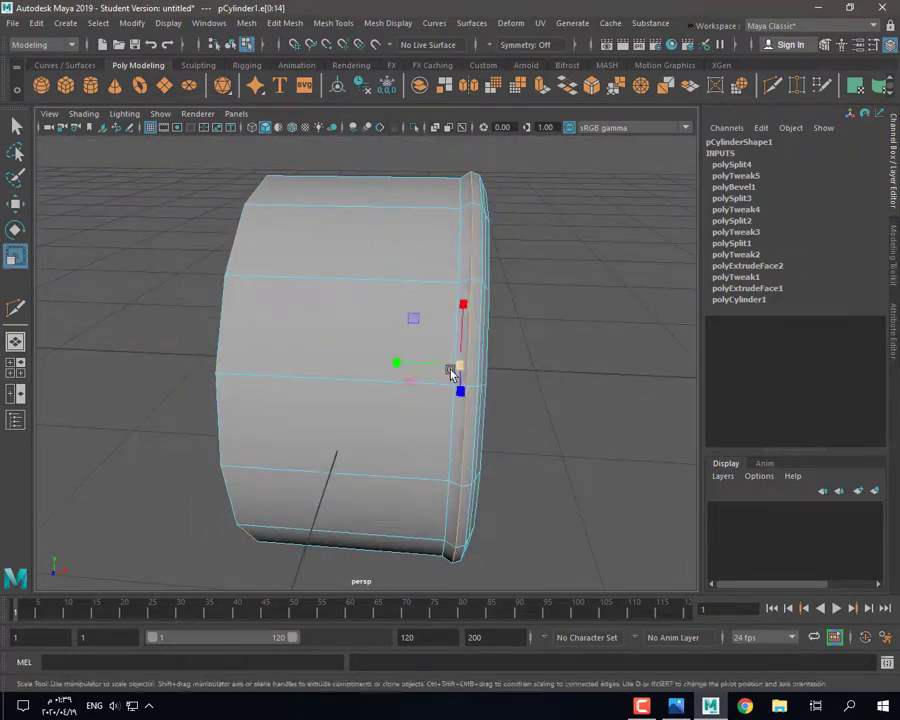
{"action": "left_click_drag", "start_coordinate": [454, 368], "coordinate": [421, 364]}
{"action": "key", "text": "w"}
{"action": "double_click", "coordinate": [449, 312]}
{"action": "left_click_drag", "start_coordinate": [480, 409], "coordinate": [487, 301], "text": "alt"}
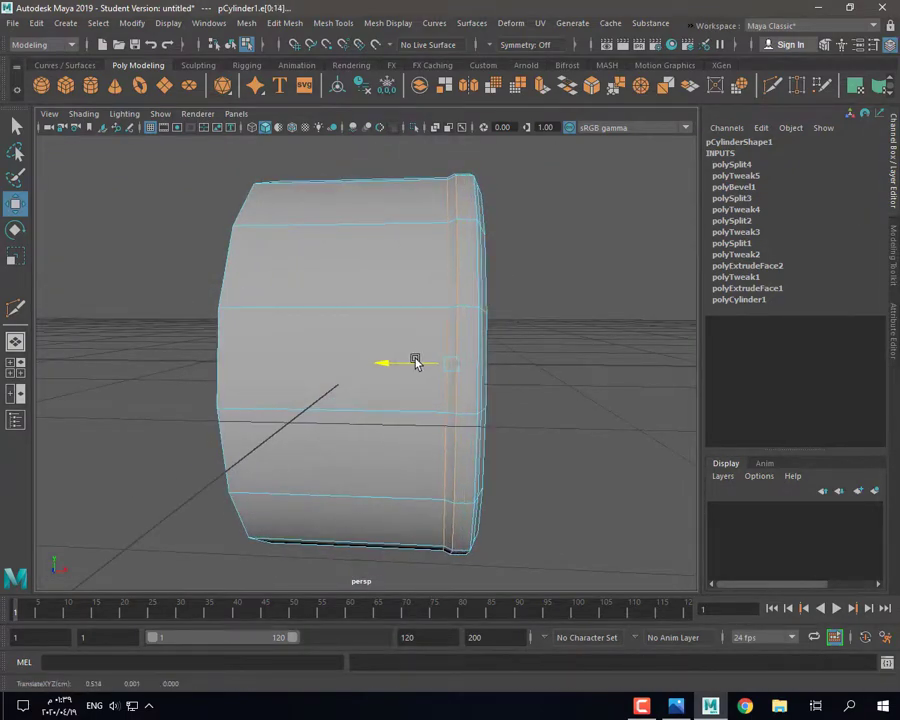
{"action": "left_click_drag", "start_coordinate": [416, 362], "coordinate": [518, 291], "text": "alt"}
Step: Reset the Move tool's axis orientation to World in its tool settings
{"action": "key", "text": "space"}
{"action": "key", "text": "space"}
{"action": "key", "text": "f"}
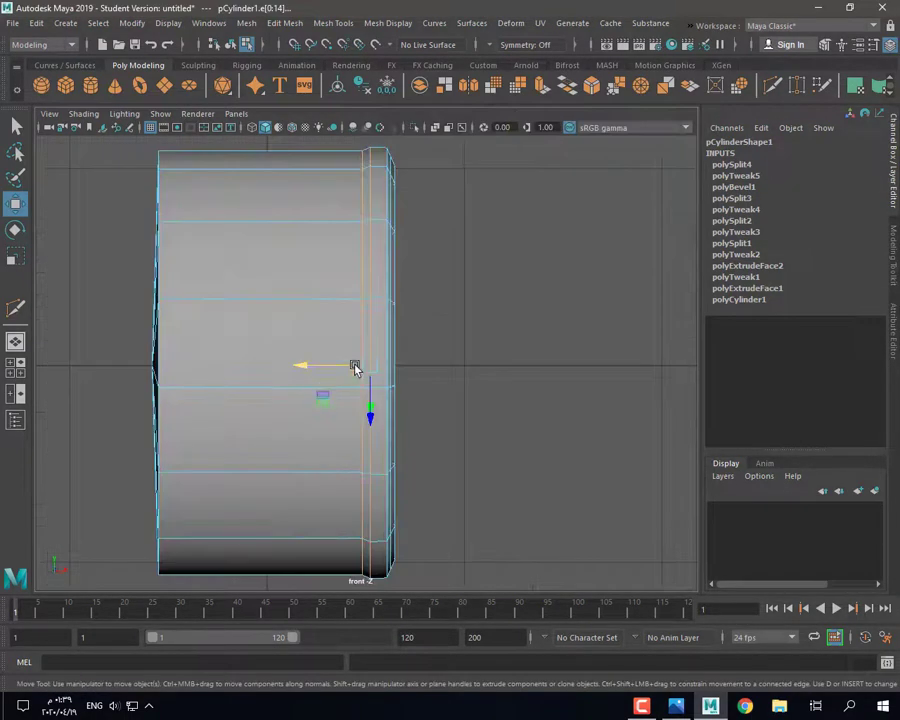
{"action": "double_click", "coordinate": [15, 203]}
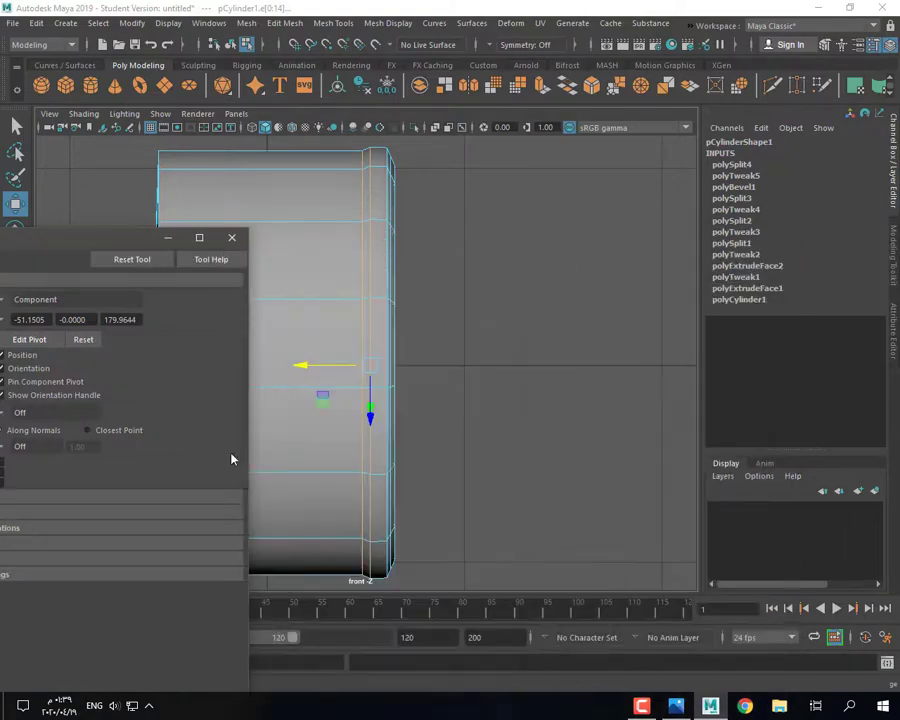
{"action": "left_click_drag", "start_coordinate": [81, 241], "coordinate": [596, 157]}
{"action": "left_click", "coordinate": [640, 177]}
{"action": "left_click", "coordinate": [742, 152]}
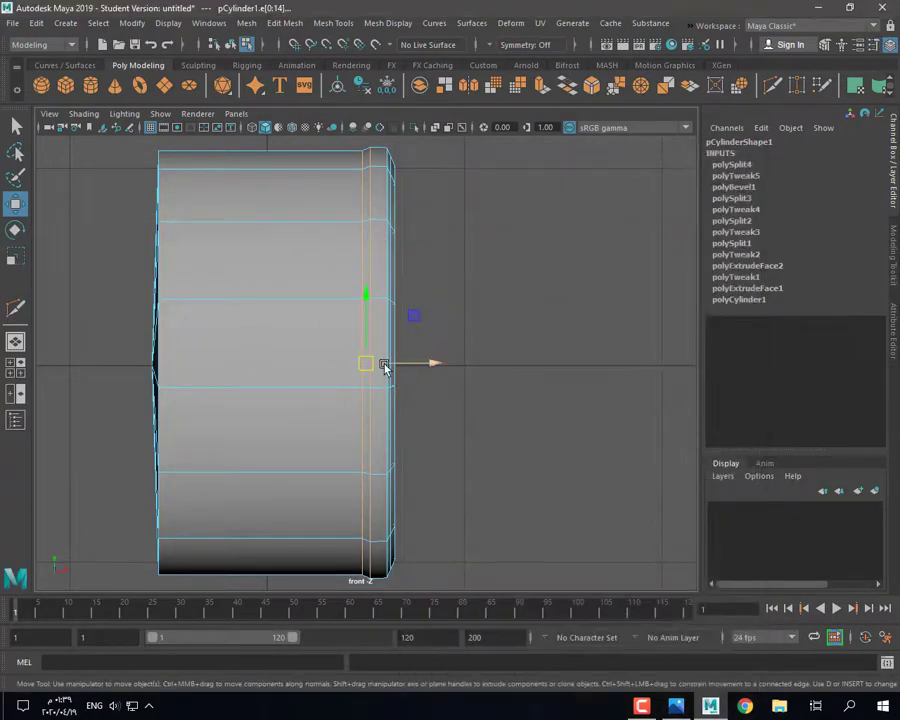
{"action": "key", "text": "space"}
{"action": "key", "text": "space"}
{"action": "mouse_move", "coordinate": [364, 374]}
{"action": "left_mouse_down", "text": "alt"}
{"action": "mouse_move", "coordinate": [309, 278]}
{"action": "mouse_move", "coordinate": [291, 352]}
{"action": "mouse_move", "coordinate": [367, 362]}
{"action": "mouse_move", "coordinate": [376, 263]}
{"action": "mouse_move", "coordinate": [376, 332]}
{"action": "left_mouse_up", "text": "alt"}
Step: Switch to face selection and pick a face on the front cap
{"action": "key", "text": "F8"}
{"action": "scroll", "coordinate": [317, 297], "scroll_direction": "down", "scroll_amount": 4}
{"action": "key", "text": "F11"}
{"action": "left_click", "coordinate": [384, 283]}
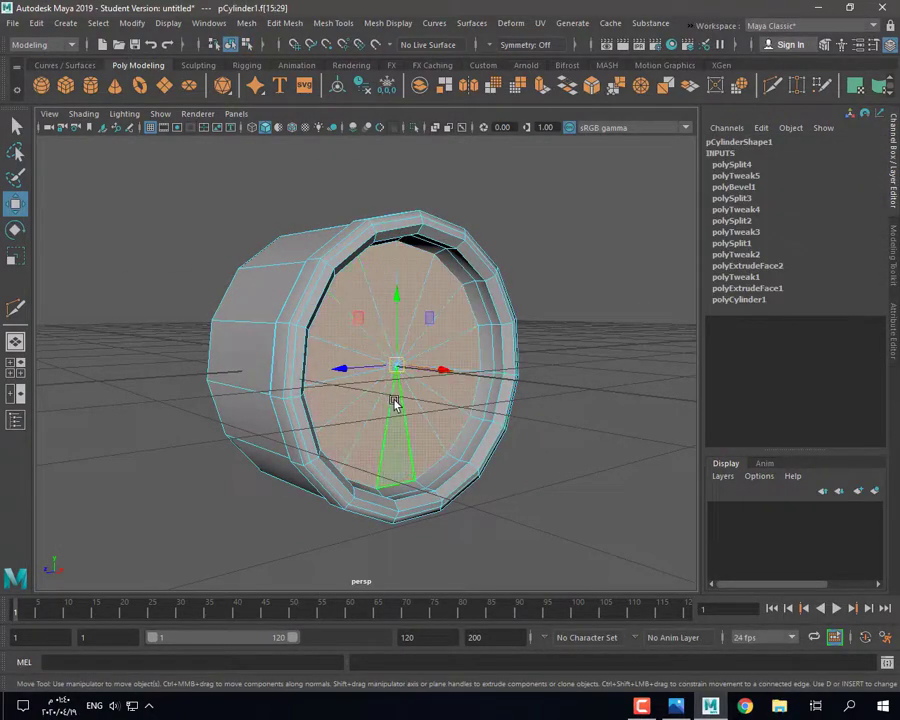
Step: Select the front and back cap faces and shift them slightly along the body's axis
{"action": "mouse_move", "coordinate": [394, 404]}
{"action": "left_mouse_down", "text": "alt"}
{"action": "mouse_move", "coordinate": [464, 422]}
{"action": "mouse_move", "coordinate": [474, 380]}
{"action": "mouse_move", "coordinate": [496, 410]}
{"action": "mouse_move", "coordinate": [278, 281]}
{"action": "left_mouse_up", "text": "alt"}
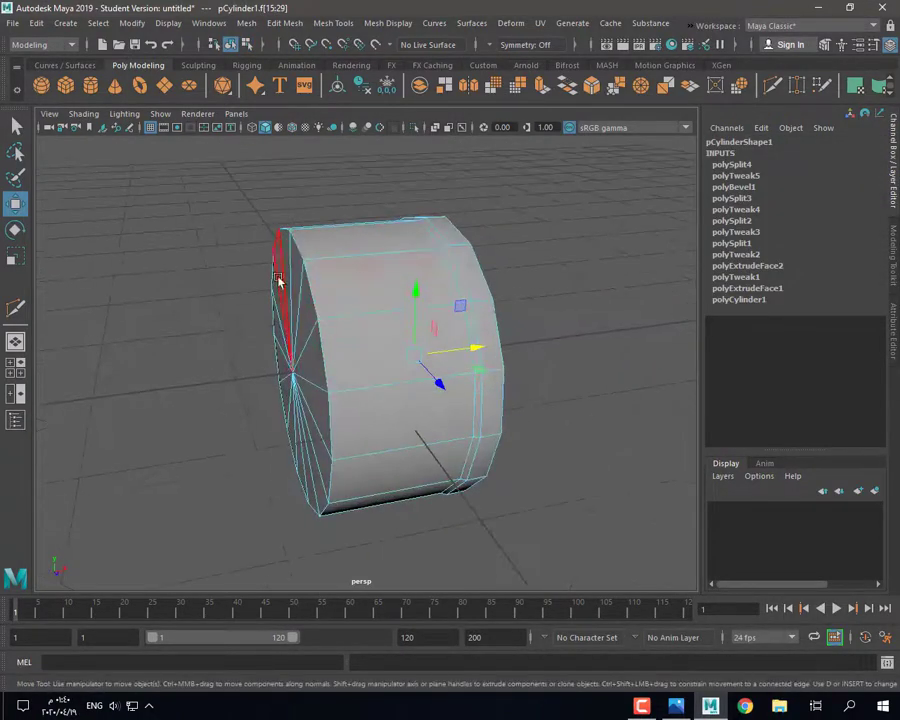
{"action": "left_click_drag", "start_coordinate": [311, 440], "coordinate": [284, 325], "text": "shift"}
{"action": "left_click_drag", "start_coordinate": [279, 415], "coordinate": [268, 415], "text": "alt"}
{"action": "left_click_drag", "start_coordinate": [374, 363], "coordinate": [363, 364]}
Step: Bevel the selected rim edges with fraction 0.1 and 2 segments, then deselect the body
{"action": "right_click_drag", "start_coordinate": [331, 248], "coordinate": [332, 215]}
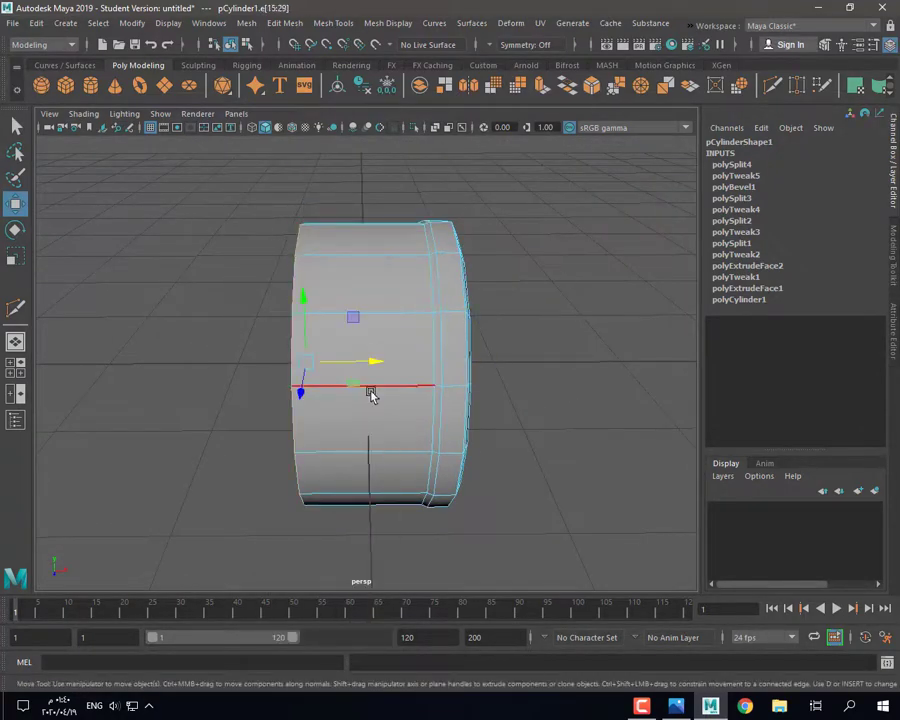
{"action": "left_click_drag", "start_coordinate": [371, 394], "coordinate": [412, 397], "text": "alt"}
{"action": "key", "text": "ctrl+b"}
{"action": "left_click_drag", "start_coordinate": [590, 458], "coordinate": [584, 458]}
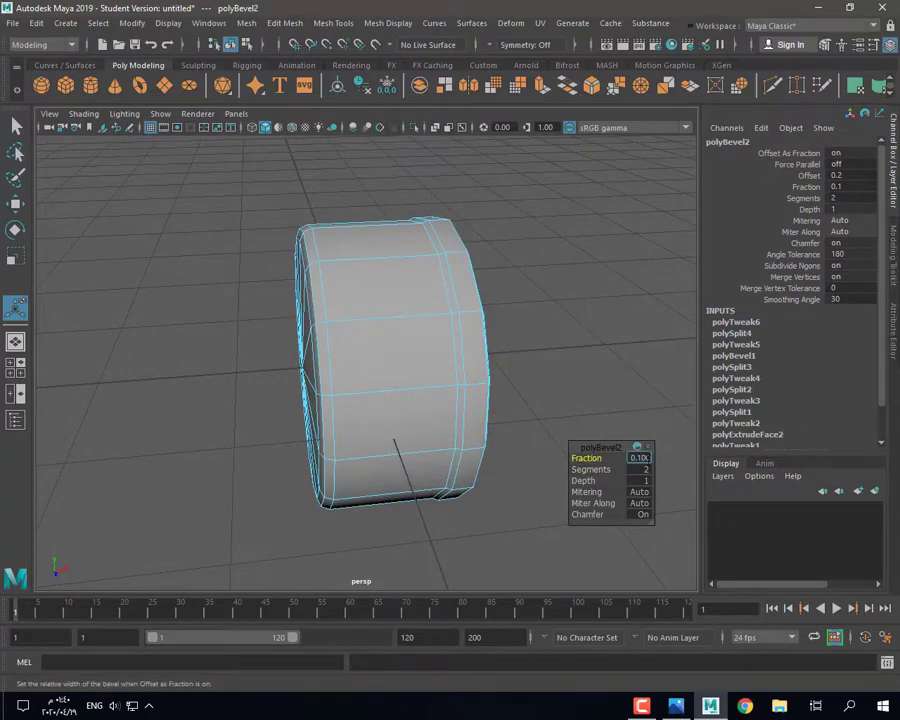
{"action": "left_click", "coordinate": [601, 319]}
{"action": "left_click_drag", "start_coordinate": [484, 331], "coordinate": [398, 343], "text": "alt"}
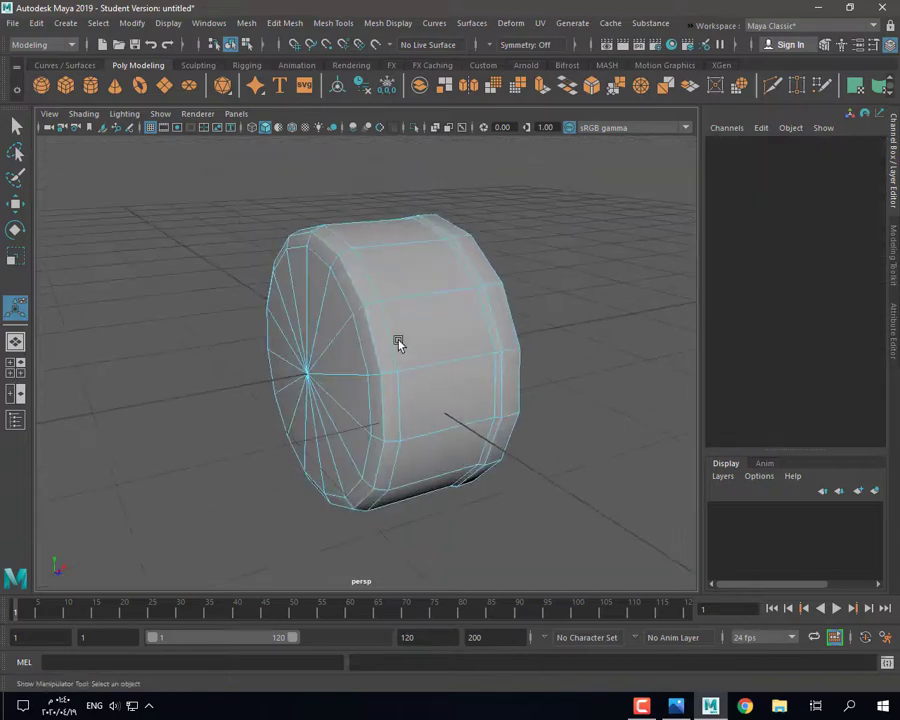
{"action": "left_click_drag", "start_coordinate": [455, 360], "coordinate": [362, 344], "text": "alt"}
Step: Create a new polygon cylinder and shrink it down
{"action": "right_click_drag", "start_coordinate": [358, 317], "coordinate": [305, 316]}
{"action": "left_click_drag", "start_coordinate": [342, 408], "coordinate": [402, 398], "text": "alt"}
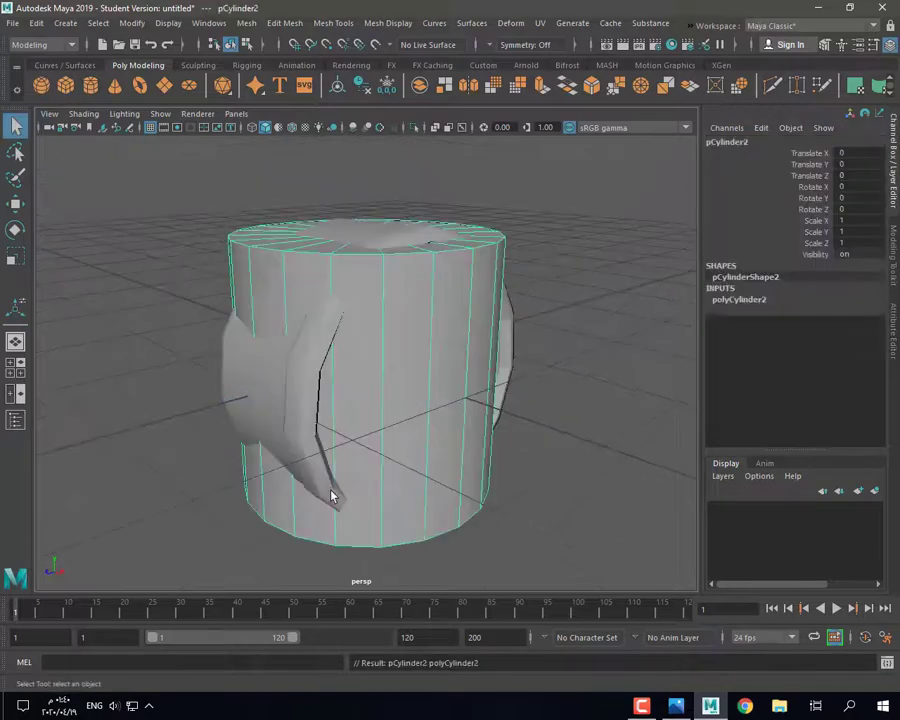
{"action": "key", "text": "r"}
{"action": "left_click_drag", "start_coordinate": [366, 362], "coordinate": [284, 436]}
{"action": "key", "text": "w"}
{"action": "key", "text": "f"}
{"action": "key", "text": "r"}
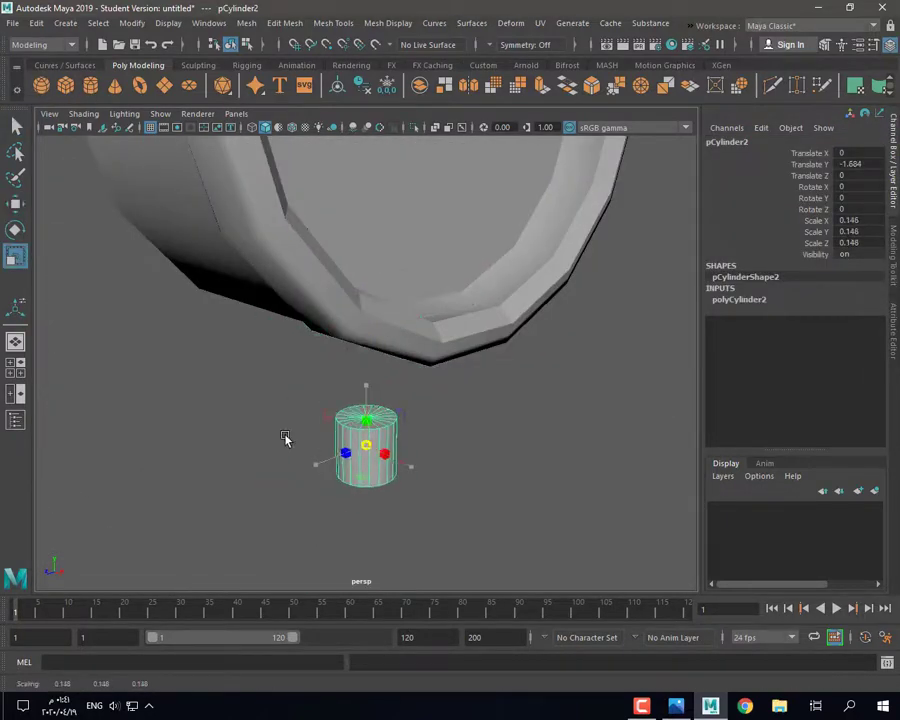
{"action": "left_click_drag", "start_coordinate": [366, 386], "coordinate": [320, 361]}
Step: Scale the cylinder into a thin, tall rod and set Subdivisions Axis to 8
{"action": "key", "text": "space"}
{"action": "key", "text": "space"}
{"action": "key", "text": "space"}
{"action": "key", "text": "space"}
{"action": "key", "text": "f"}
{"action": "scroll", "coordinate": [317, 394], "scroll_direction": "down", "scroll_amount": 5}
{"action": "scroll", "coordinate": [318, 390], "scroll_direction": "up", "scroll_amount": 6}
{"action": "left_click_drag", "start_coordinate": [366, 300], "coordinate": [320, 364]}
{"action": "left_click_drag", "start_coordinate": [366, 301], "coordinate": [365, 283]}
{"action": "left_click", "coordinate": [739, 299]}
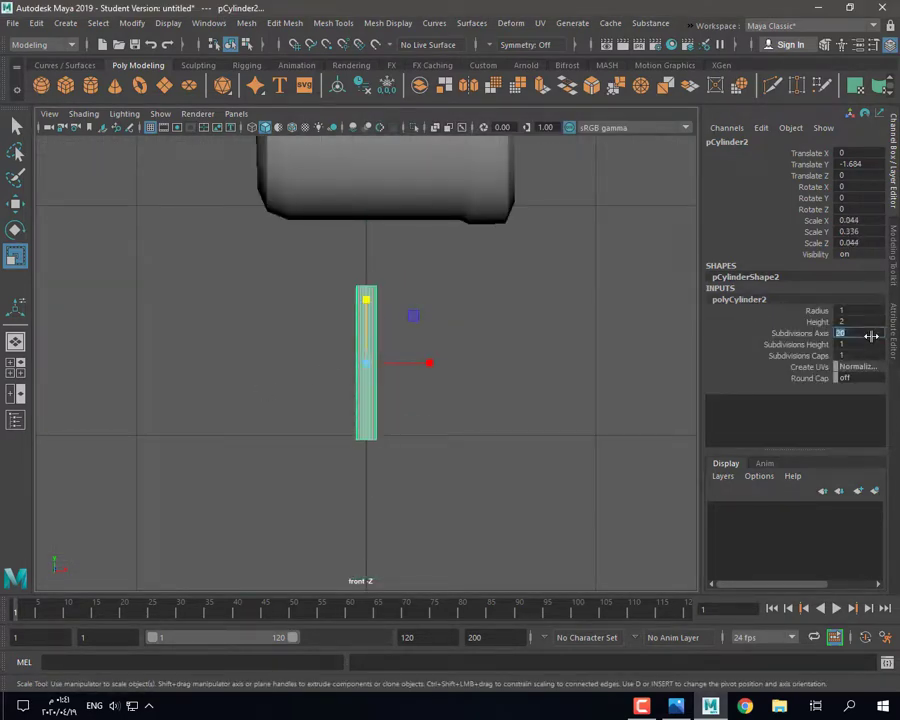
Step: Move the rod up toward the clock body and to the right, checking the reference photo
{"action": "key", "text": "w"}
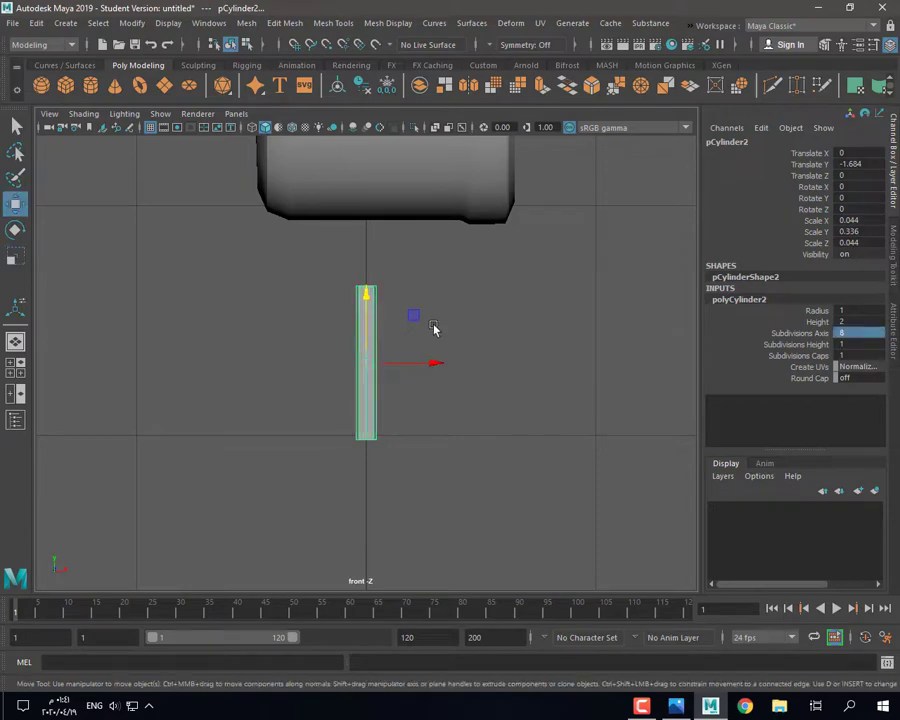
{"action": "left_click_drag", "start_coordinate": [367, 293], "coordinate": [368, 207]}
{"action": "left_click_drag", "start_coordinate": [408, 280], "coordinate": [526, 303]}
{"action": "left_click", "coordinate": [676, 706]}
{"action": "left_click", "coordinate": [707, 710]}
{"action": "key", "text": "space"}
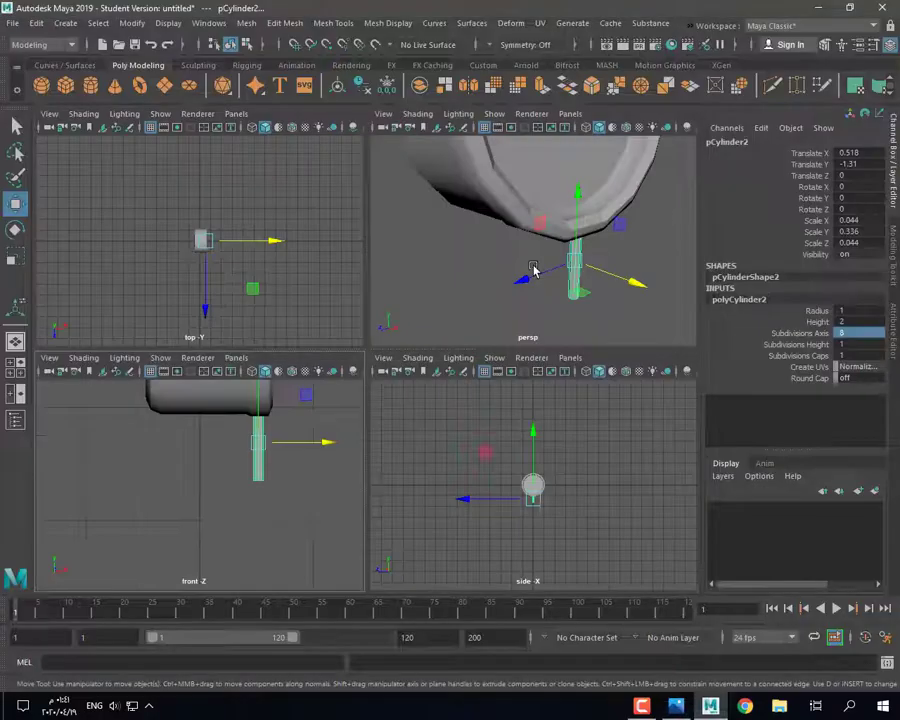
{"action": "key", "text": "space"}
{"action": "left_click_drag", "start_coordinate": [505, 453], "coordinate": [430, 470], "text": "alt"}
{"action": "key", "text": "space"}
{"action": "key", "text": "space"}
{"action": "key", "text": "f"}
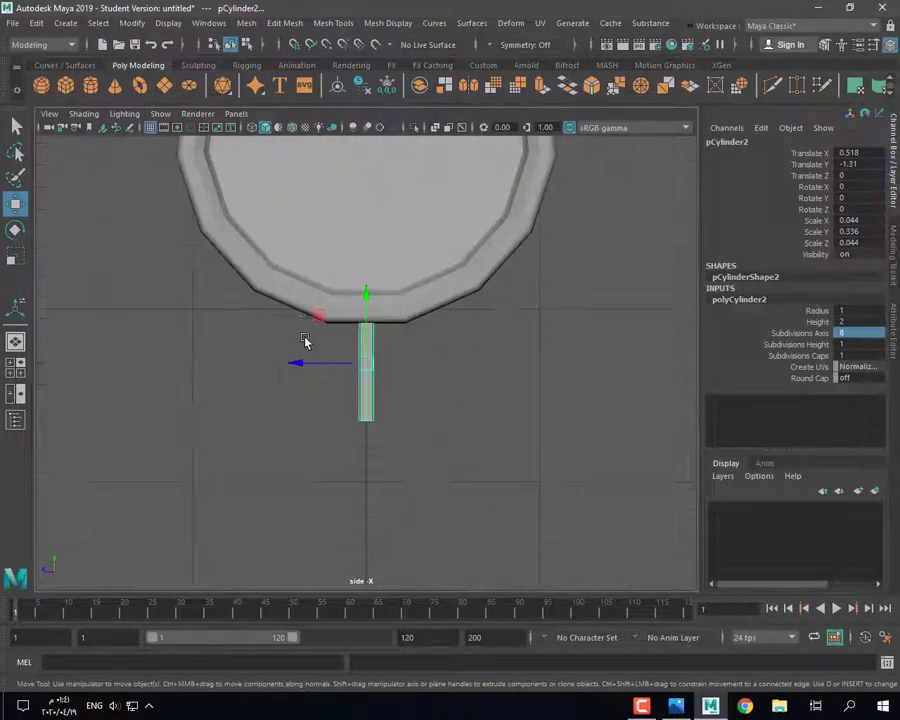
Step: Place the rod under the body's edge, tilted -15.573° on X, scaled 0.057/0.309/0.057
{"action": "left_click", "coordinate": [297, 300]}
{"action": "key", "text": "3"}
{"action": "left_click", "coordinate": [363, 370]}
{"action": "left_click_drag", "start_coordinate": [326, 362], "coordinate": [239, 351]}
{"action": "key", "text": "e"}
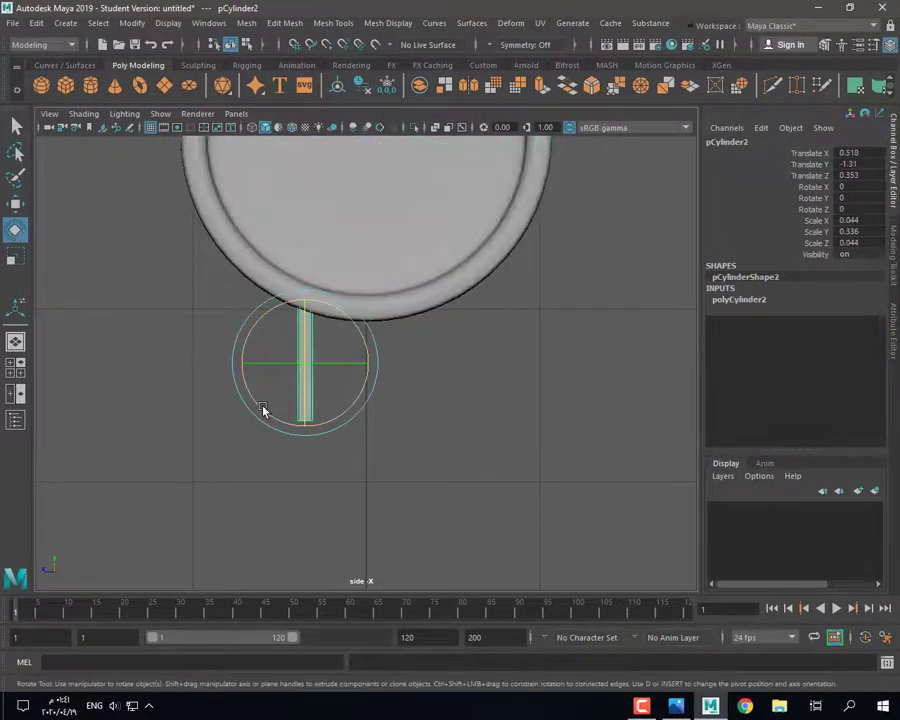
{"action": "left_click_drag", "start_coordinate": [262, 406], "coordinate": [240, 400]}
{"action": "left_click_drag", "start_coordinate": [308, 432], "coordinate": [260, 390]}
{"action": "key", "text": "w"}
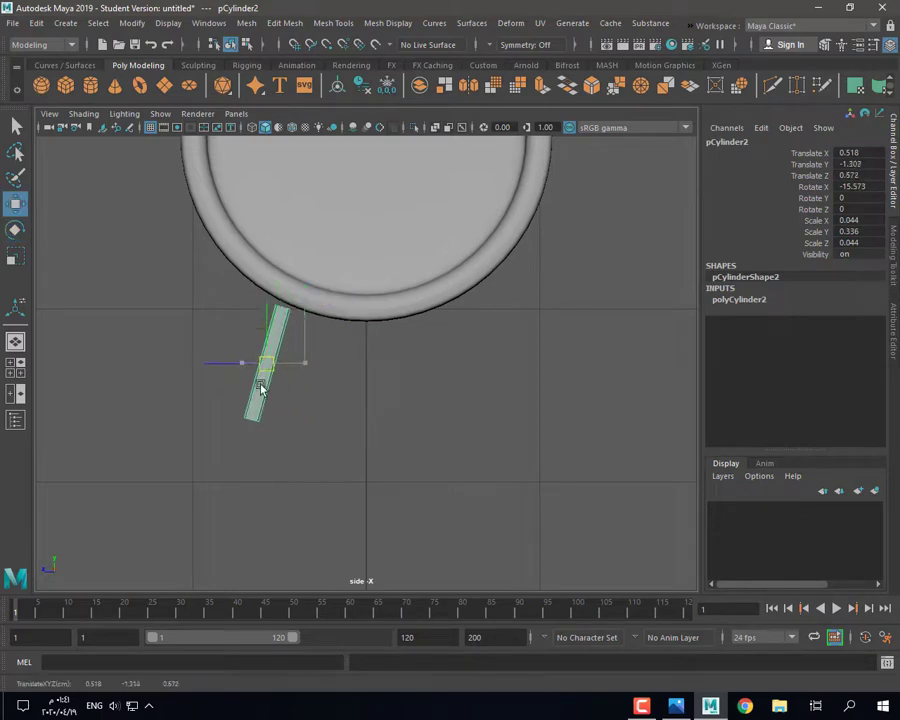
{"action": "key", "text": "r"}
{"action": "left_click_drag", "start_coordinate": [260, 344], "coordinate": [278, 280]}
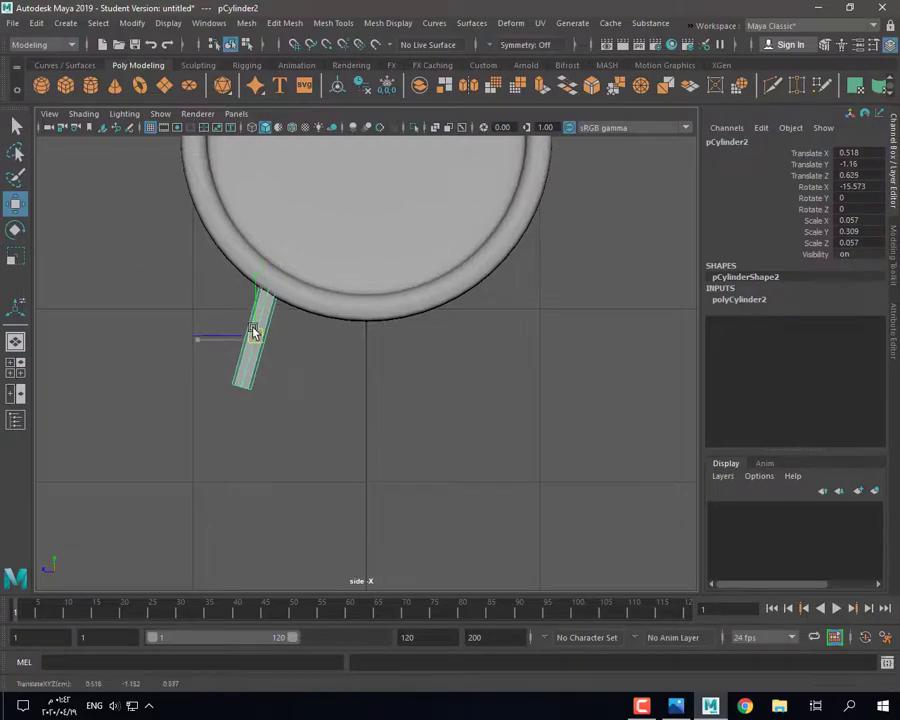
{"action": "left_click_drag", "start_coordinate": [257, 331], "coordinate": [255, 326]}
{"action": "key", "text": "space"}
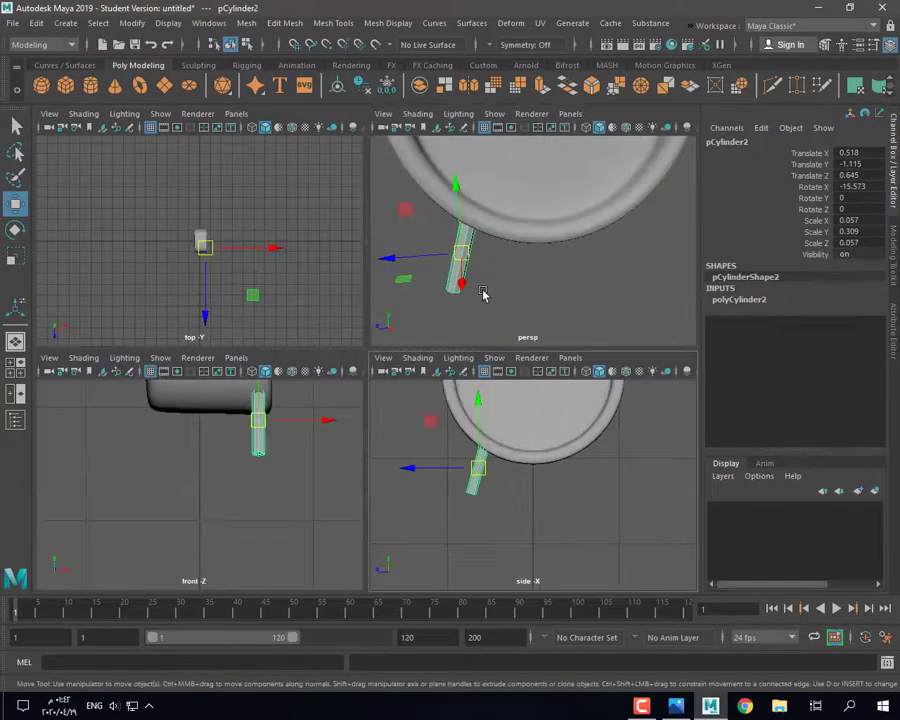
Step: Nudge the rod along X and cut new edge loops into it with Multi-Cut
{"action": "left_click_drag", "start_coordinate": [324, 419], "coordinate": [328, 421]}
{"action": "key", "text": "space"}
{"action": "left_click_drag", "start_coordinate": [402, 340], "coordinate": [432, 370], "text": "alt"}
{"action": "scroll", "coordinate": [440, 380], "scroll_direction": "down", "scroll_amount": 3}
{"action": "left_click", "coordinate": [467, 407]}
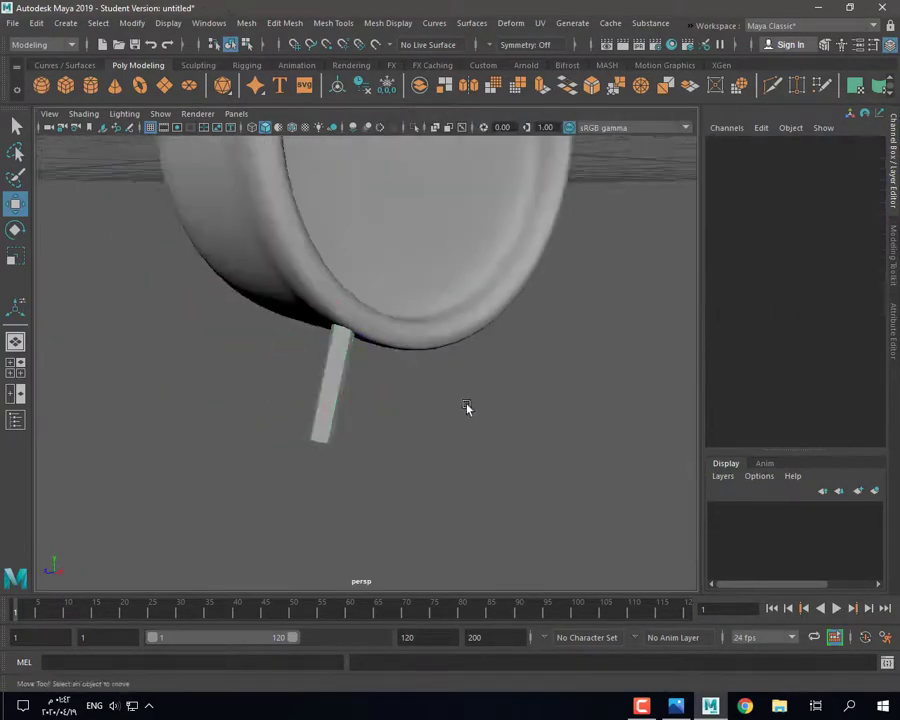
{"action": "left_click_drag", "start_coordinate": [467, 407], "coordinate": [540, 403], "text": "alt"}
{"action": "left_click", "coordinate": [430, 402]}
{"action": "left_click_drag", "start_coordinate": [458, 424], "coordinate": [488, 482], "text": "alt"}
{"action": "left_click", "coordinate": [773, 87]}
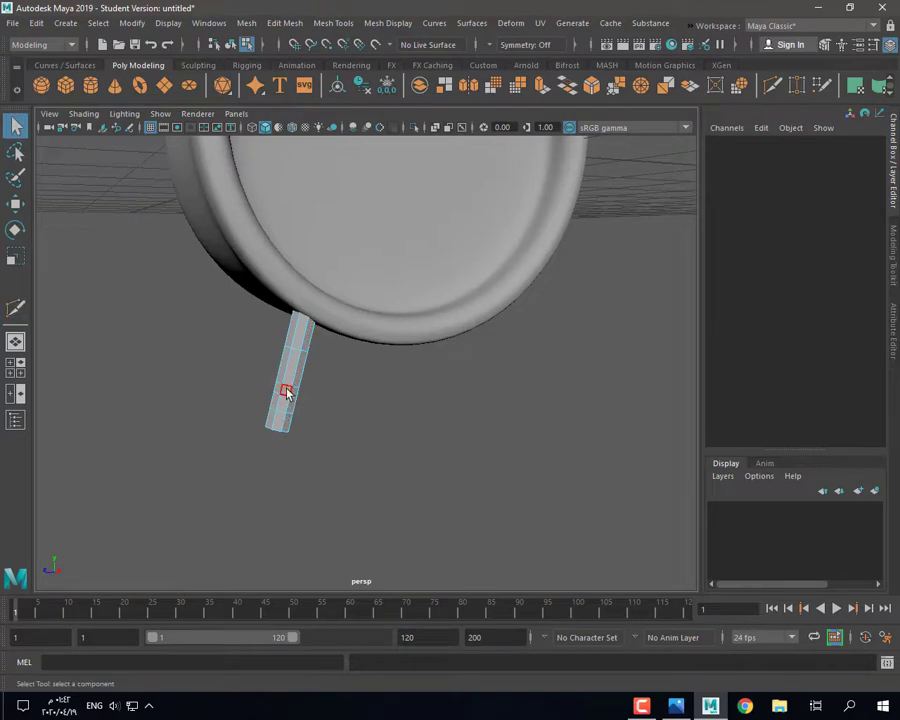
Step: Extrude the rod's middle face ring and its lower section faces
{"action": "left_click_drag", "start_coordinate": [259, 368], "coordinate": [297, 385]}
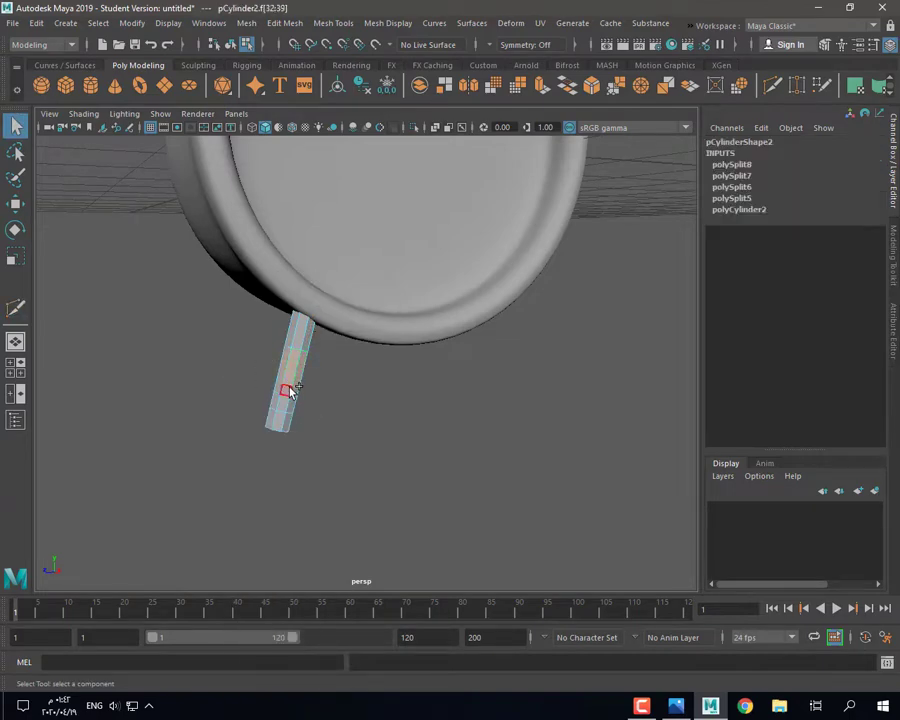
{"action": "key", "text": "ctrl+e"}
{"action": "scroll", "coordinate": [346, 362], "scroll_direction": "up", "scroll_amount": 3}
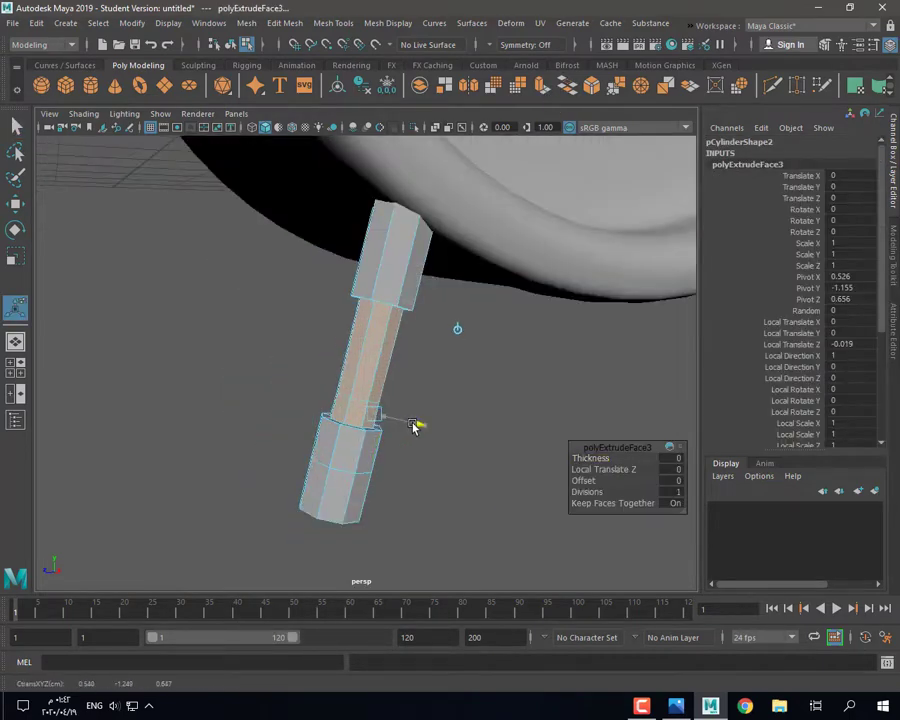
{"action": "left_click", "coordinate": [338, 502]}
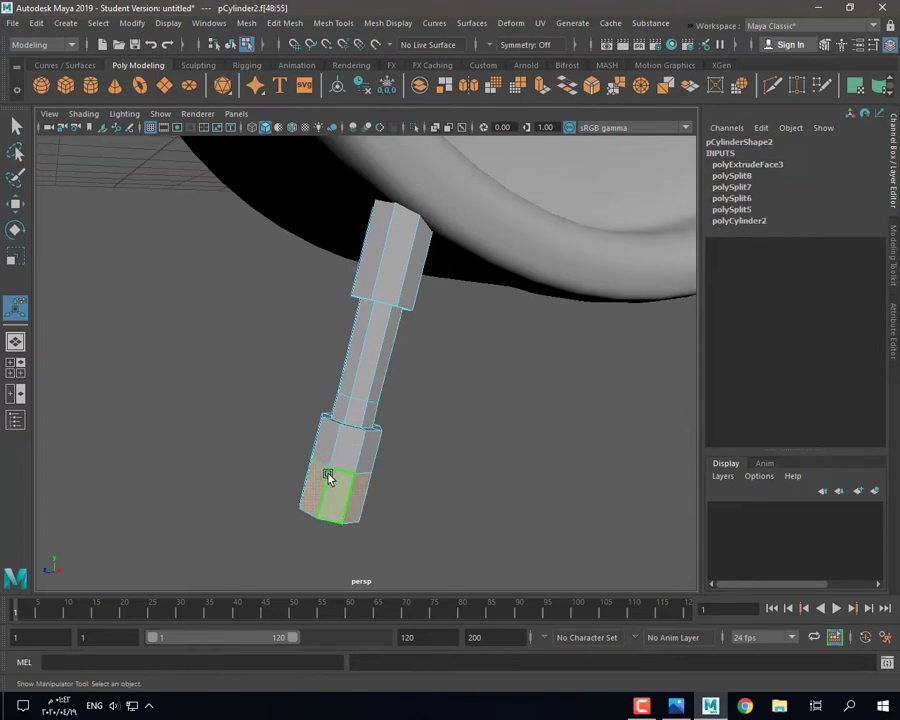
{"action": "left_click", "coordinate": [568, 86]}
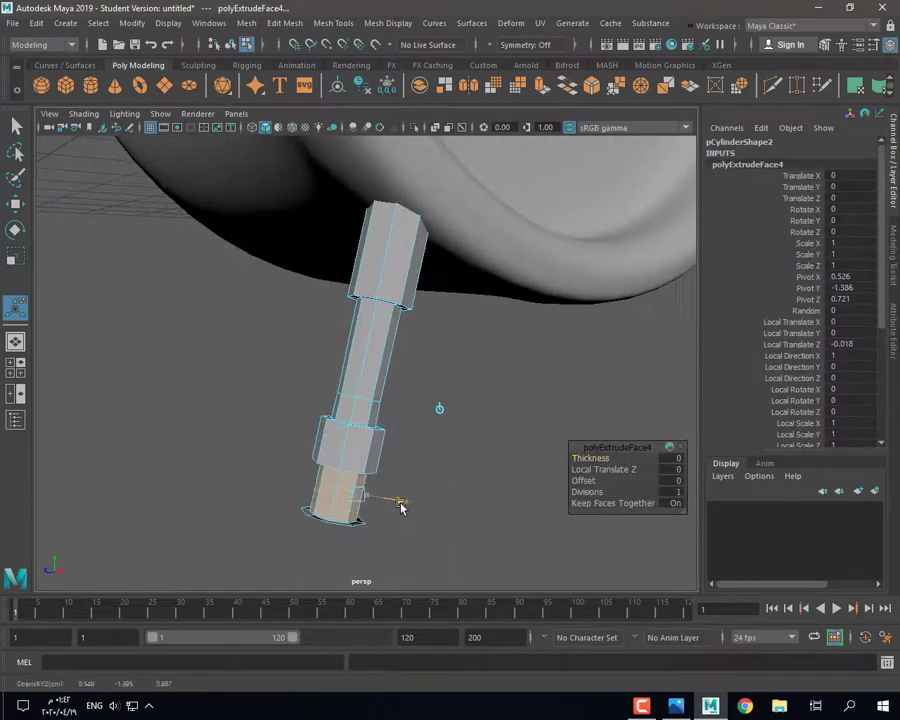
{"action": "left_click_drag", "start_coordinate": [400, 508], "coordinate": [410, 454], "text": "alt"}
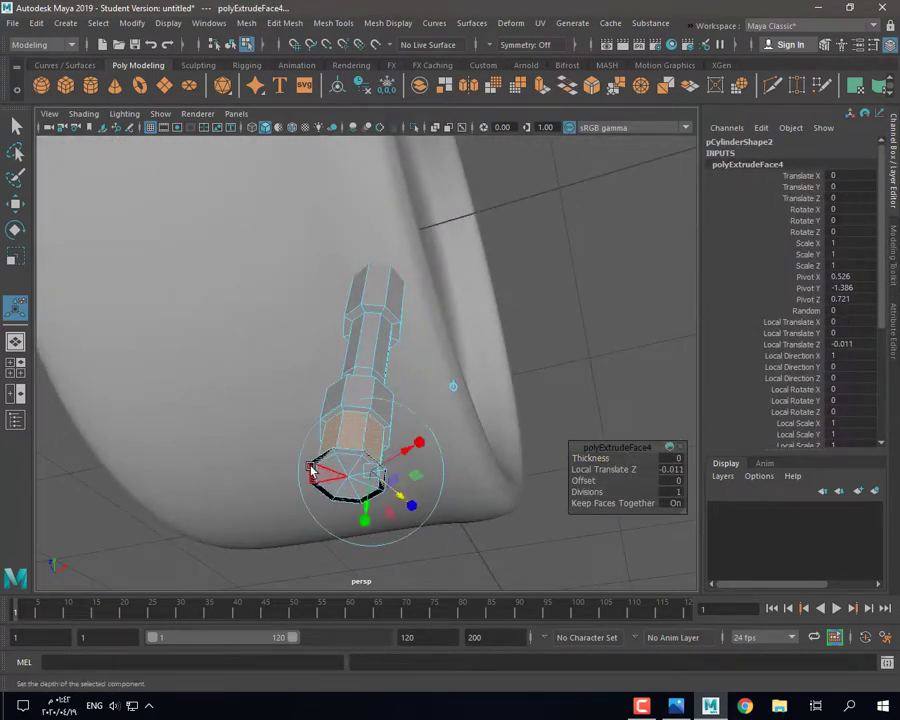
{"action": "key", "text": "q"}
Step: Delete the rod's bottom cap faces and close the hole with Mesh > Fill Hole
{"action": "key", "text": "ctrl+z"}
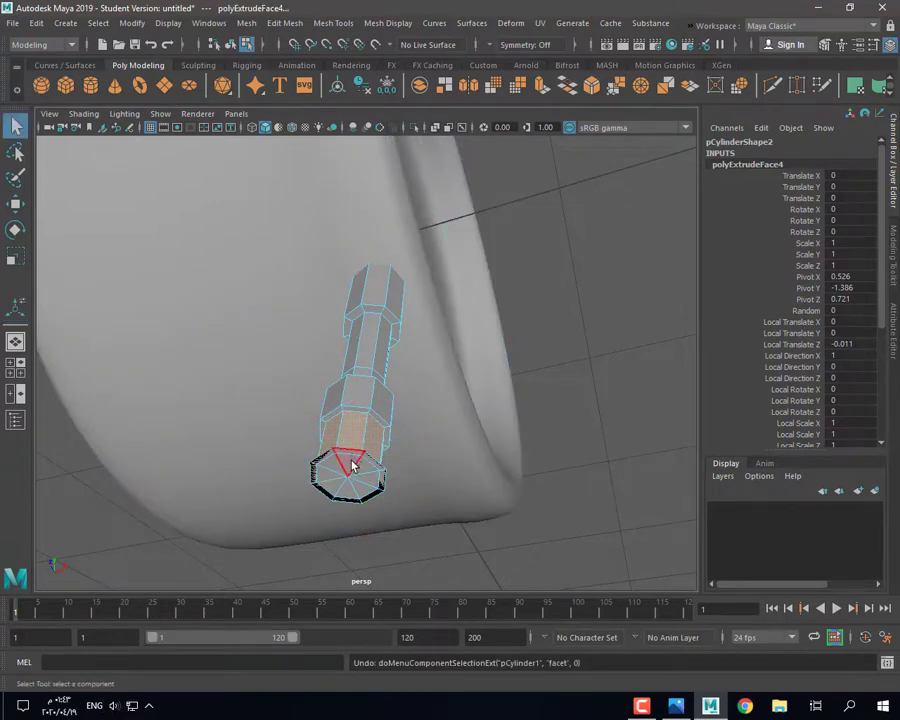
{"action": "left_click", "coordinate": [352, 465]}
{"action": "key", "text": "Delete"}
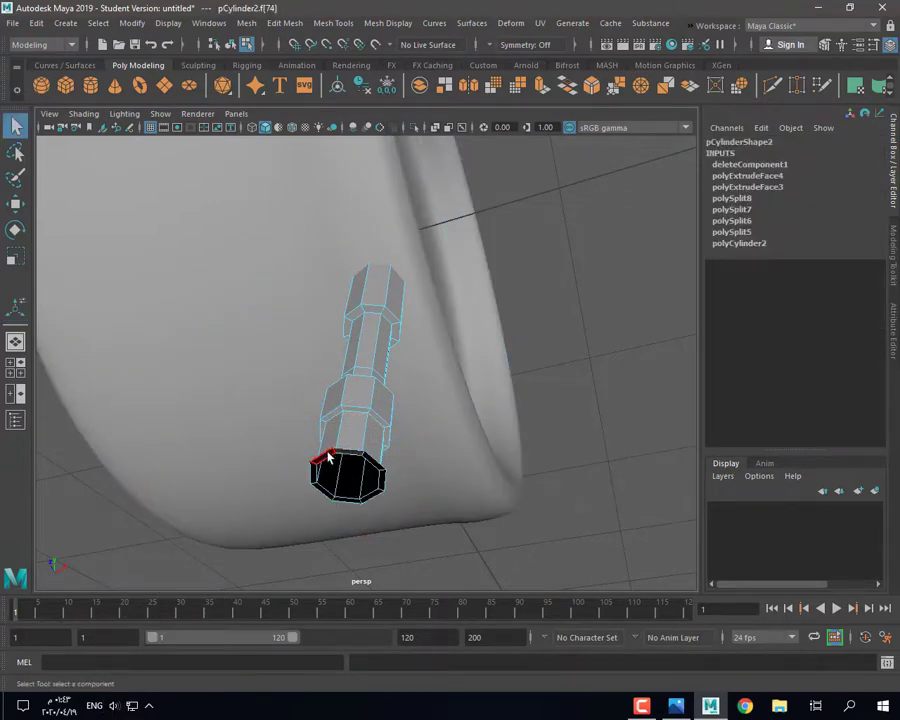
{"action": "key", "text": "Delete"}
{"action": "right_click_drag", "start_coordinate": [352, 472], "coordinate": [350, 292]}
{"action": "double_click", "coordinate": [346, 453]}
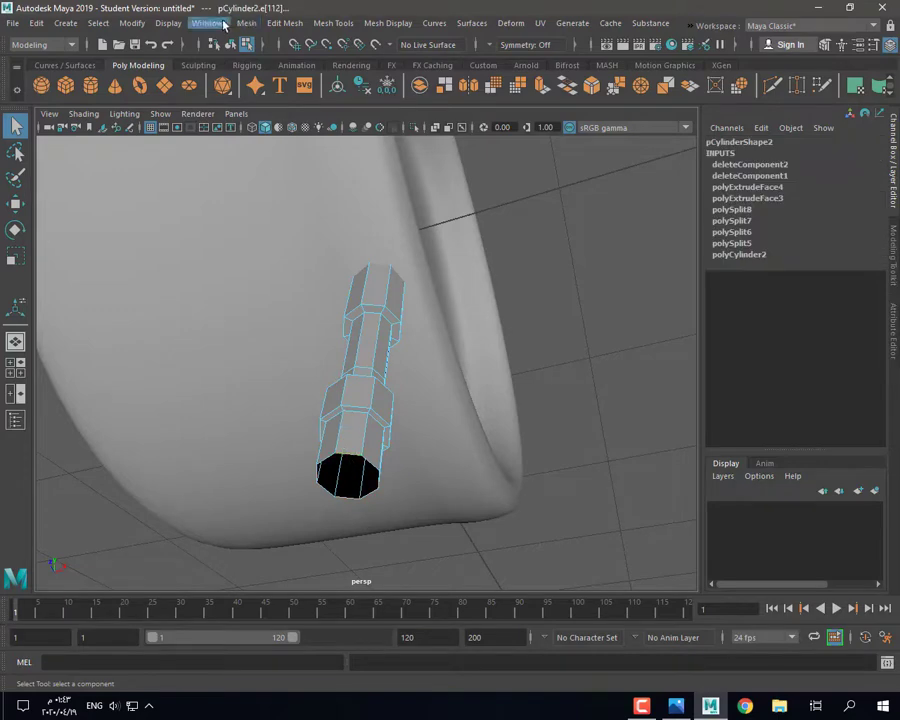
{"action": "left_click", "coordinate": [247, 23]}
{"action": "left_click", "coordinate": [272, 126]}
Step: Poke the new bottom cap face with Edit Mesh > Poke to add a centre vertex
{"action": "right_click_drag", "start_coordinate": [340, 336], "coordinate": [430, 322]}
{"action": "left_click", "coordinate": [347, 473]}
{"action": "left_click", "coordinate": [246, 23]}
{"action": "mouse_move", "coordinate": [285, 23]}
{"action": "left_click", "coordinate": [303, 432]}
{"action": "left_click_drag", "start_coordinate": [494, 402], "coordinate": [406, 415], "text": "alt"}
{"action": "mouse_move", "coordinate": [378, 318]}
{"action": "right_mouse_down"}
{"action": "mouse_move", "coordinate": [374, 339]}
{"action": "mouse_move", "coordinate": [372, 296]}
{"action": "right_mouse_up"}
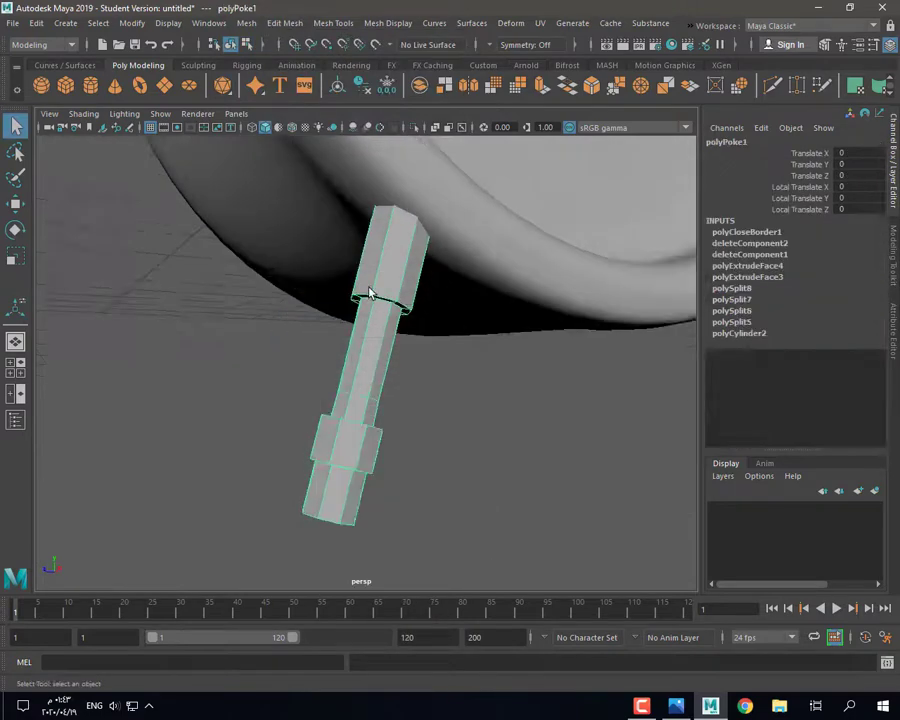
Step: Connect the selected rod edges into a new loop and pick a collar face
{"action": "double_click", "coordinate": [364, 450]}
{"action": "right_click_drag", "start_coordinate": [362, 445], "coordinate": [372, 648], "text": "shift"}
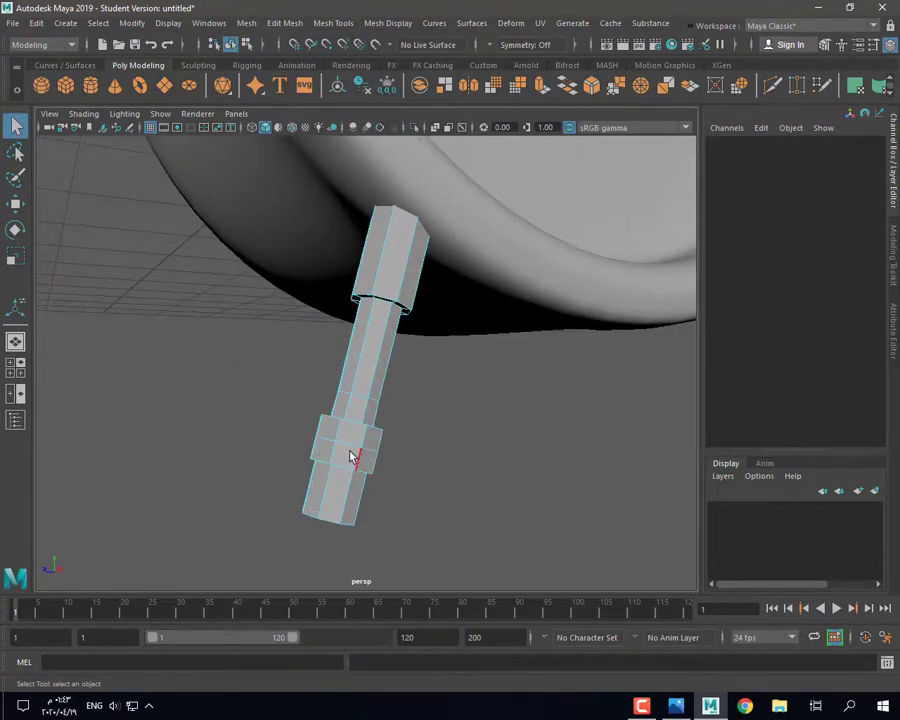
{"action": "key", "text": "r"}
{"action": "left_click_drag", "start_coordinate": [352, 448], "coordinate": [357, 450]}
{"action": "right_click_drag", "start_coordinate": [342, 320], "coordinate": [344, 356]}
{"action": "left_click", "coordinate": [340, 463]}
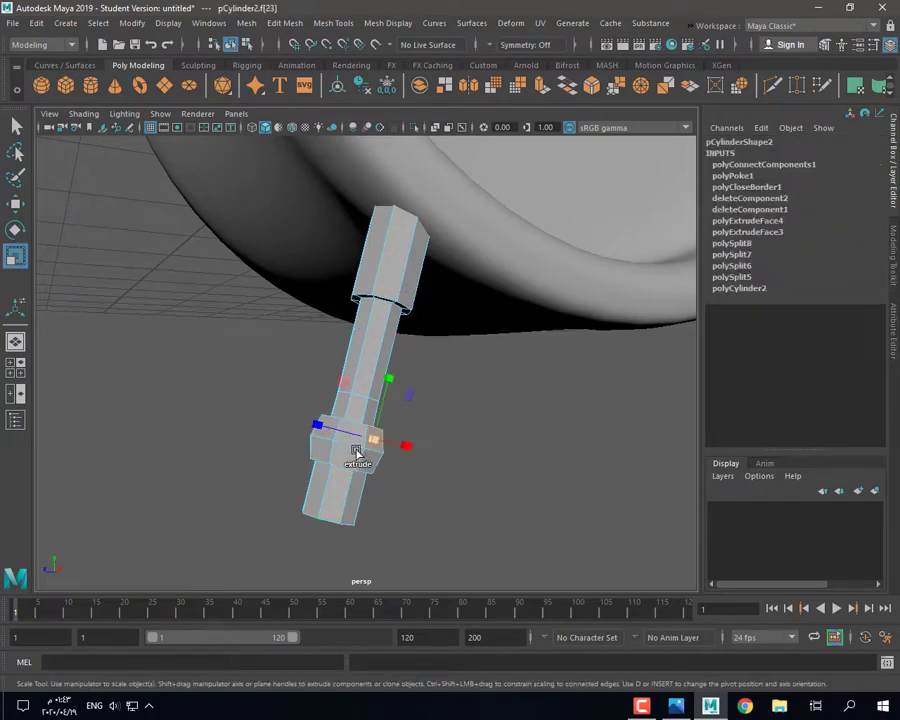
{"action": "left_click_drag", "start_coordinate": [357, 452], "coordinate": [349, 478], "text": "alt"}
{"action": "key", "text": "q"}
Step: Enlarge the collar ring faces uniformly and stretch them along the rod
{"action": "left_click_drag", "start_coordinate": [340, 420], "coordinate": [396, 400], "text": "alt"}
{"action": "scroll", "coordinate": [340, 476], "scroll_direction": "up", "scroll_amount": 5}
{"action": "key", "text": "r"}
{"action": "scroll", "coordinate": [340, 476], "scroll_direction": "down", "scroll_amount": 8}
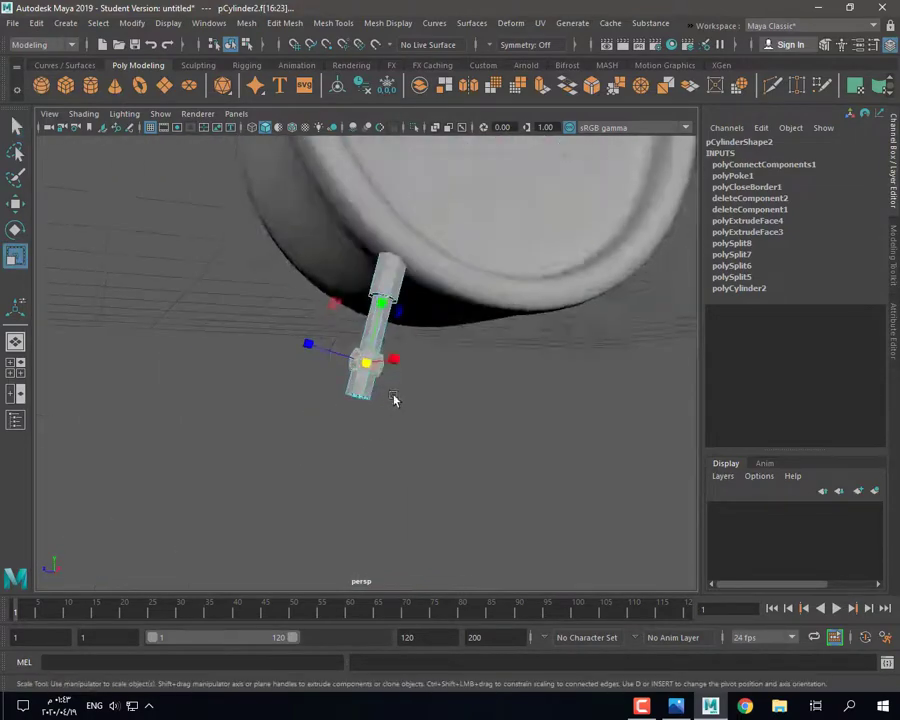
{"action": "scroll", "coordinate": [390, 390], "scroll_direction": "up", "scroll_amount": 4}
{"action": "mouse_move", "coordinate": [366, 362]}
{"action": "left_mouse_down"}
{"action": "mouse_move", "coordinate": [390, 376]}
{"action": "mouse_move", "coordinate": [352, 366]}
{"action": "left_mouse_up"}
{"action": "scroll", "coordinate": [428, 402], "scroll_direction": "up", "scroll_amount": 5}
{"action": "left_click_drag", "start_coordinate": [428, 402], "coordinate": [394, 364], "text": "alt"}
{"action": "scroll", "coordinate": [406, 458], "scroll_direction": "down", "scroll_amount": 5}
{"action": "scroll", "coordinate": [407, 458], "scroll_direction": "up", "scroll_amount": 5}
{"action": "mouse_move", "coordinate": [412, 448]}
{"action": "left_mouse_down", "text": "alt"}
{"action": "mouse_move", "coordinate": [426, 432]}
{"action": "mouse_move", "coordinate": [420, 440]}
{"action": "left_mouse_up", "text": "alt"}
{"action": "left_click_drag", "start_coordinate": [384, 302], "coordinate": [388, 279]}
{"action": "left_click_drag", "start_coordinate": [388, 282], "coordinate": [382, 313], "text": "alt"}
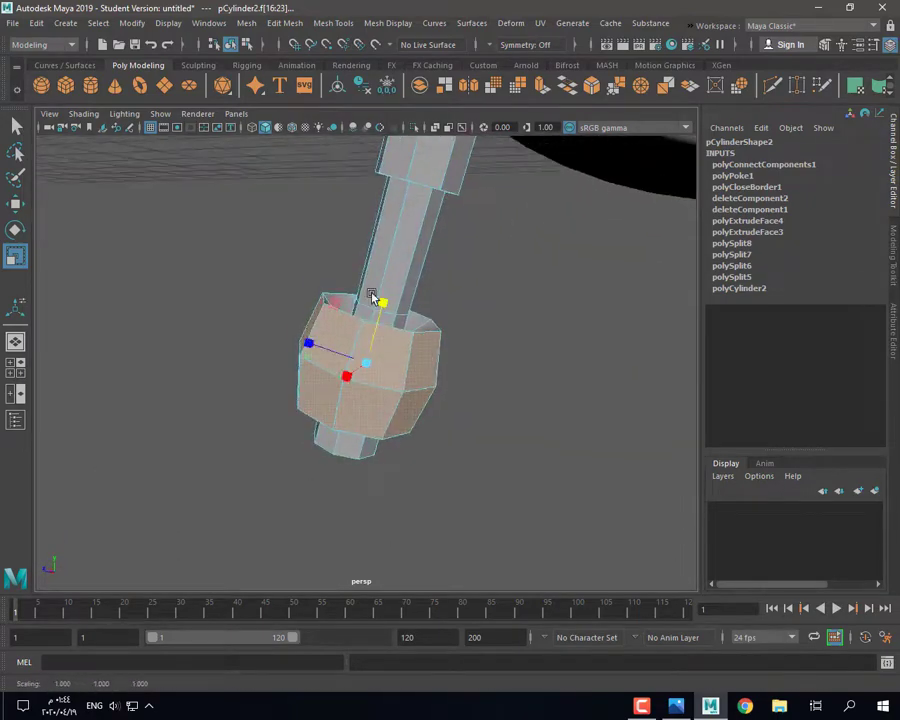
Step: Select the shaft-base edge loops and stretch them along the rod
{"action": "right_click_drag", "start_coordinate": [356, 298], "coordinate": [352, 260]}
{"action": "left_click_drag", "start_coordinate": [350, 262], "coordinate": [390, 345], "text": "alt"}
{"action": "double_click", "coordinate": [358, 338]}
{"action": "double_click", "coordinate": [359, 375]}
{"action": "left_click_drag", "start_coordinate": [381, 303], "coordinate": [429, 254]}
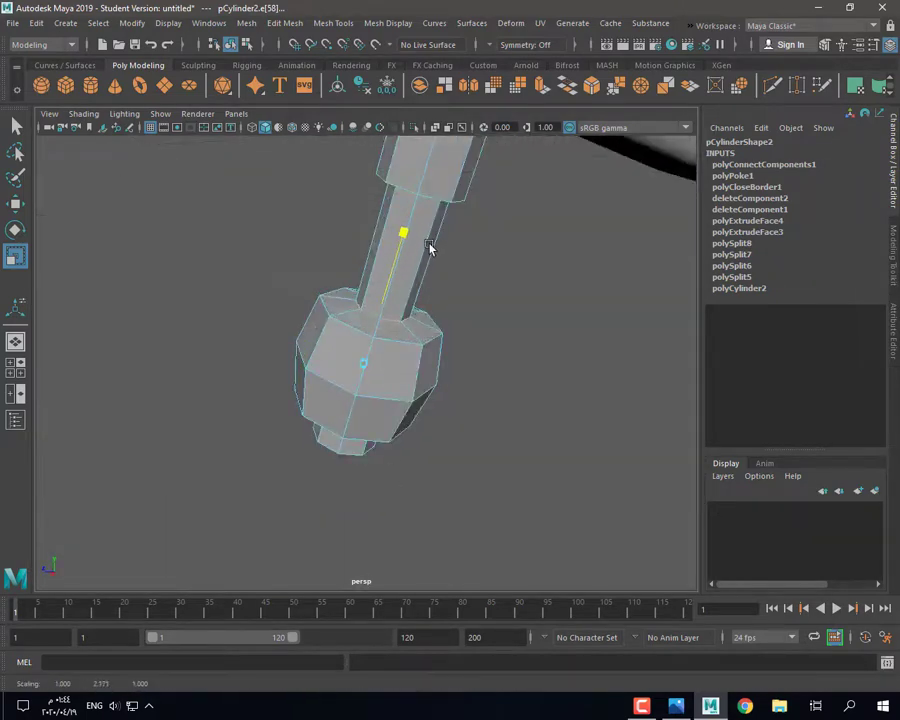
{"action": "double_click", "coordinate": [374, 316]}
Step: Set the Move tool to Object axis orientation and slide the shaft loop lower
{"action": "double_click", "coordinate": [15, 204]}
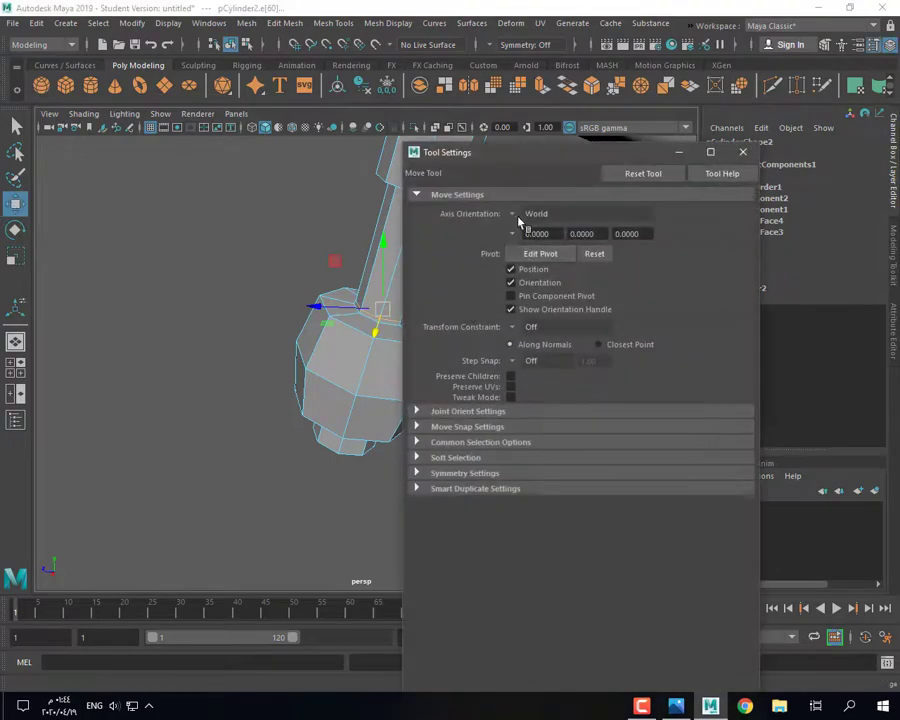
{"action": "left_click", "coordinate": [536, 213]}
{"action": "left_click", "coordinate": [540, 219]}
{"action": "left_click", "coordinate": [743, 152]}
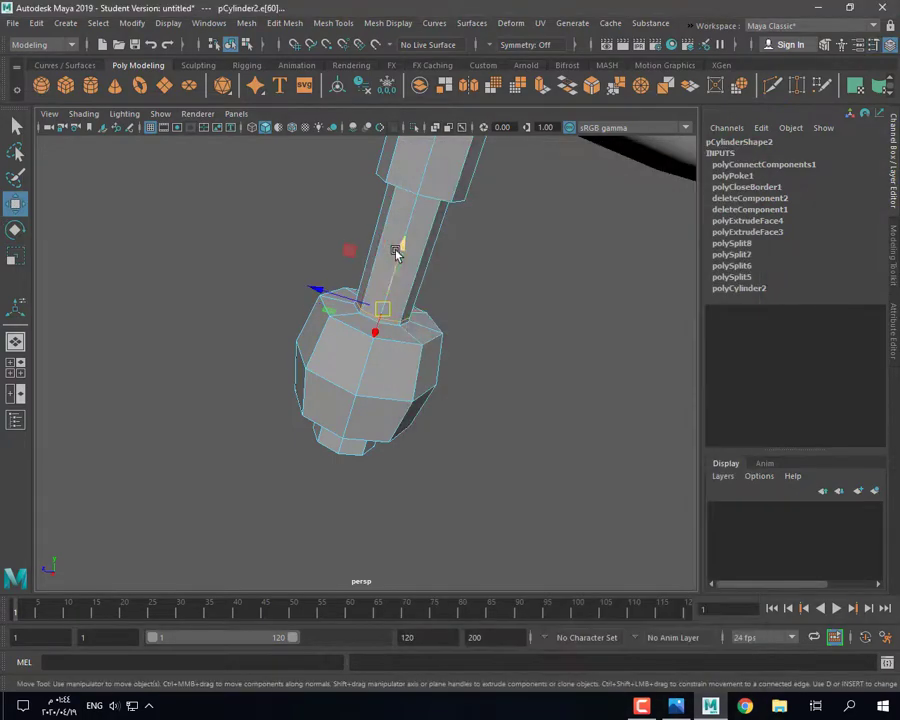
{"action": "left_click_drag", "start_coordinate": [410, 225], "coordinate": [407, 237]}
Step: Stretch the knob edges slightly lengthwise and inspect the knob's end
{"action": "left_click_drag", "start_coordinate": [407, 237], "coordinate": [390, 283], "text": "alt"}
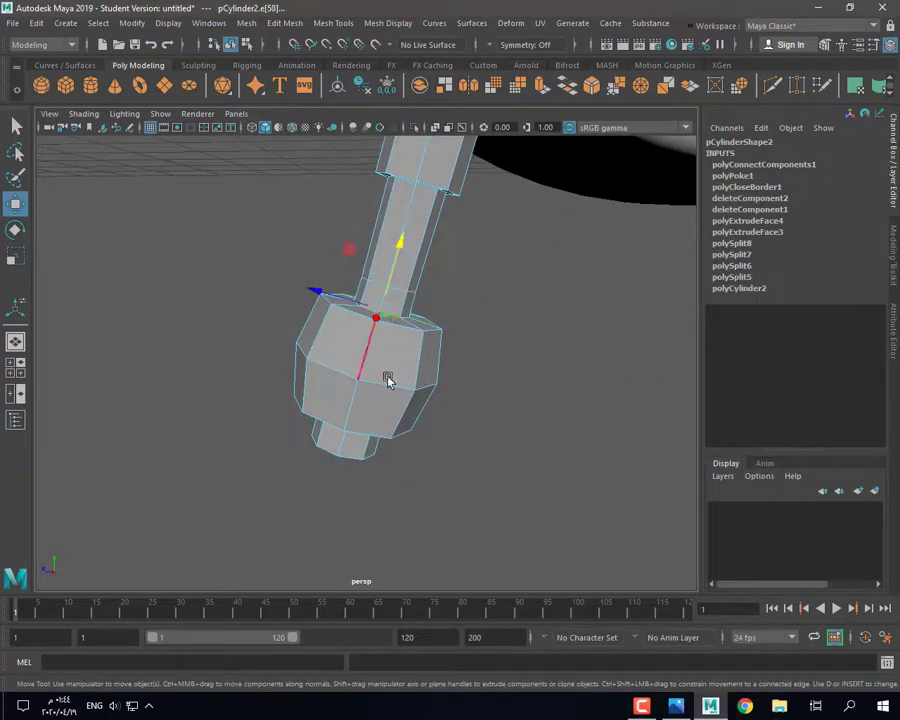
{"action": "left_click_drag", "start_coordinate": [388, 380], "coordinate": [362, 400], "text": "alt"}
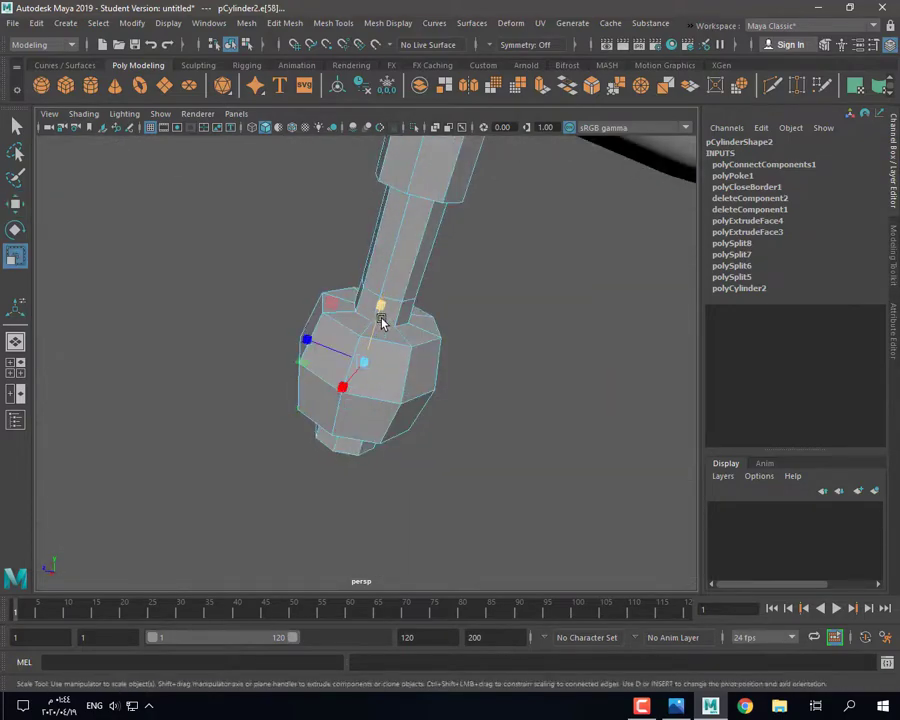
{"action": "left_click_drag", "start_coordinate": [382, 320], "coordinate": [311, 300]}
{"action": "right_click", "coordinate": [310, 299]}
{"action": "left_click_drag", "start_coordinate": [368, 440], "coordinate": [380, 335], "text": "alt"}
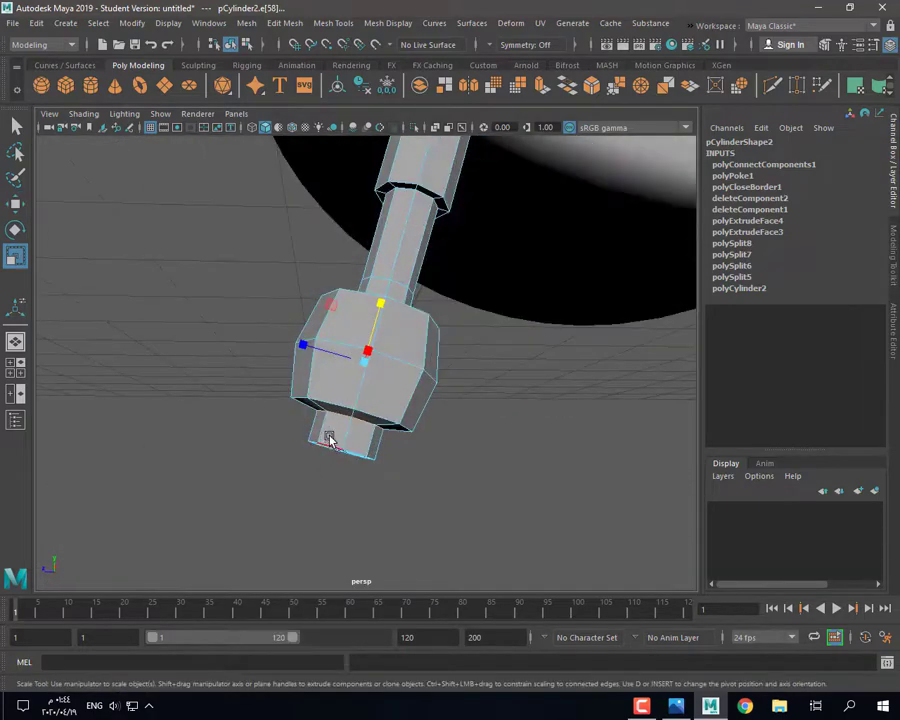
{"action": "scroll", "coordinate": [403, 187], "scroll_direction": "up", "scroll_amount": 3}
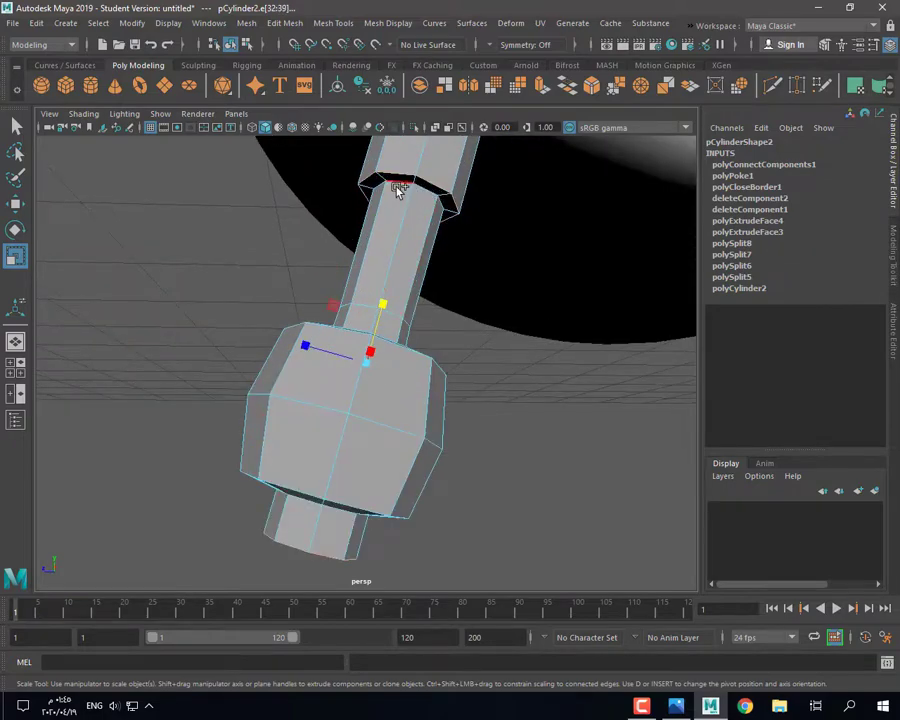
{"action": "left_click_drag", "start_coordinate": [397, 191], "coordinate": [395, 326], "text": "alt"}
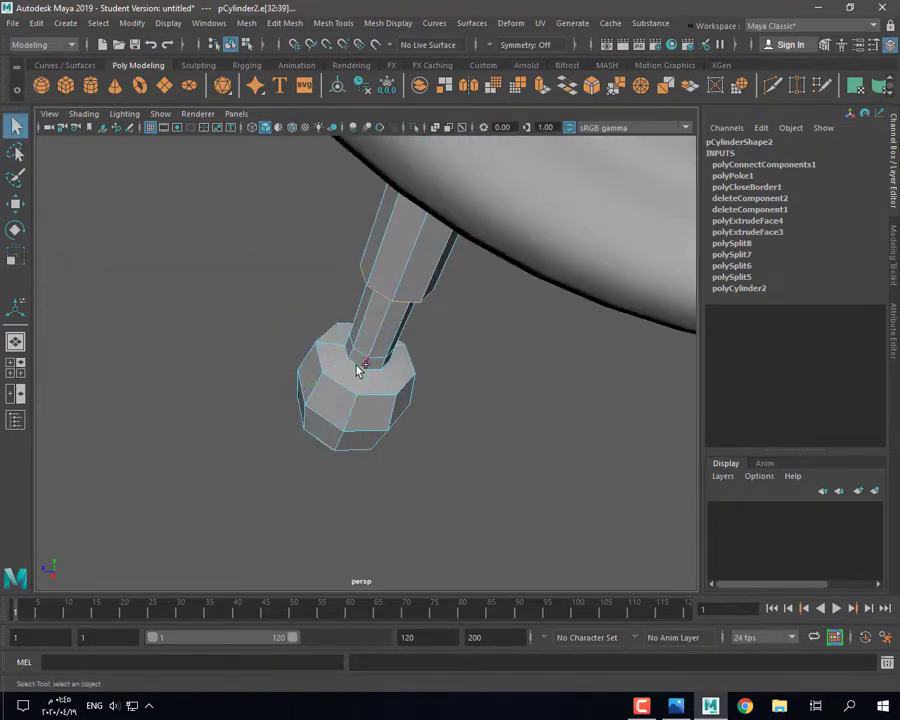
{"action": "scroll", "coordinate": [352, 369], "scroll_direction": "up", "scroll_amount": 2}
{"action": "left_click_drag", "start_coordinate": [352, 376], "coordinate": [359, 320], "text": "alt"}
{"action": "left_click_drag", "start_coordinate": [448, 316], "coordinate": [470, 250], "text": "alt"}
Step: Bevel the knob edges at fraction 0.6 with 2 segments and check the smoothed result
{"action": "left_click", "coordinate": [594, 86]}
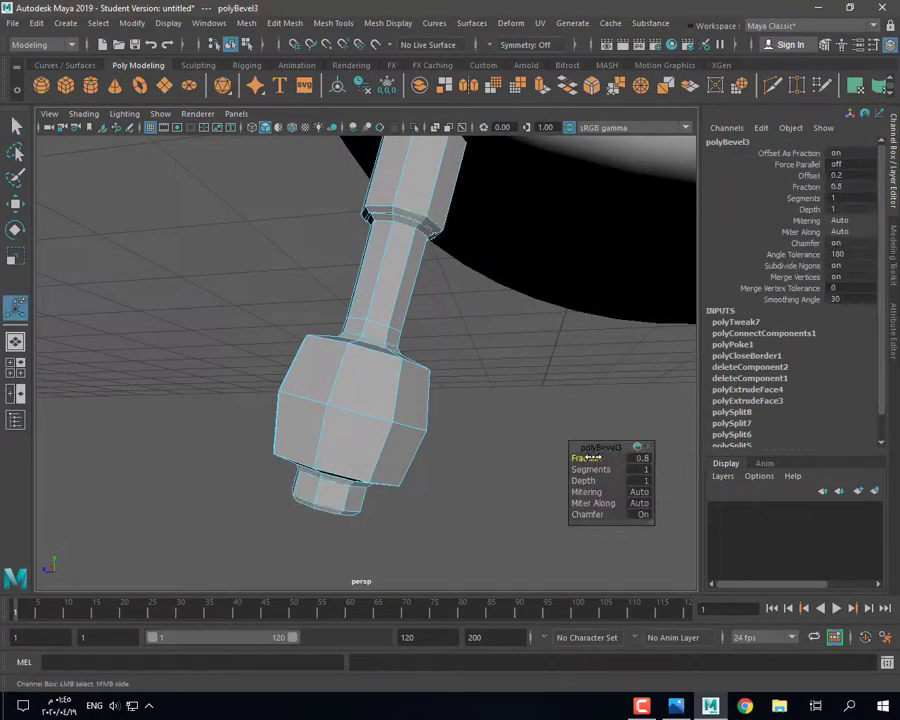
{"action": "left_click_drag", "start_coordinate": [352, 302], "coordinate": [316, 363], "text": "alt"}
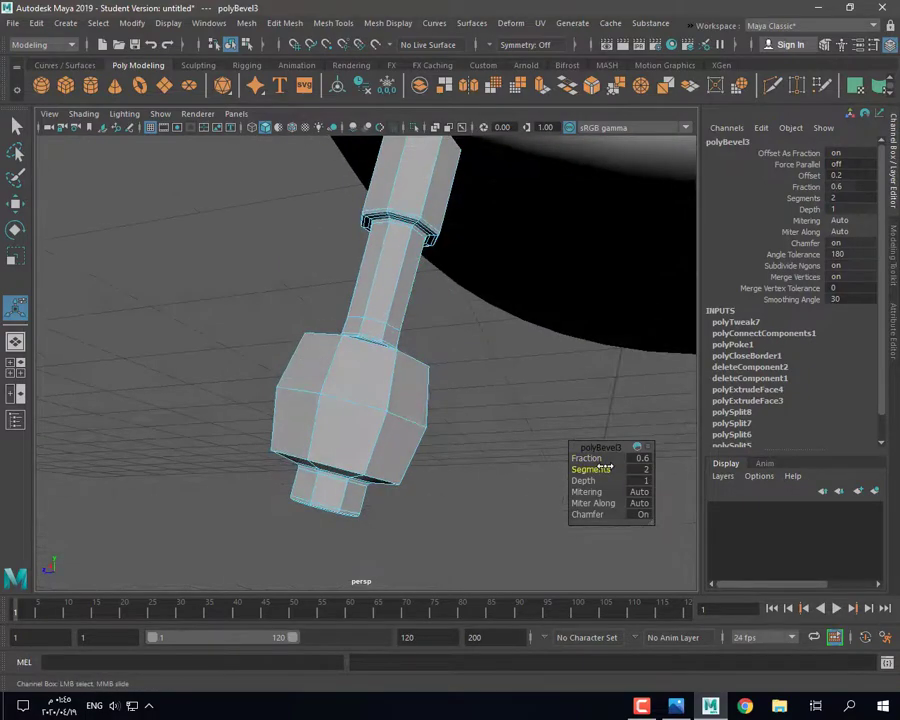
{"action": "right_click_drag", "start_coordinate": [404, 192], "coordinate": [460, 170]}
{"action": "scroll", "coordinate": [429, 199], "scroll_direction": "down", "scroll_amount": 3}
{"action": "key", "text": "3"}
{"action": "left_click", "coordinate": [468, 366]}
{"action": "left_click_drag", "start_coordinate": [468, 366], "coordinate": [402, 384], "text": "alt"}
{"action": "left_click", "coordinate": [345, 432]}
{"action": "key", "text": "1"}
Step: Scale the knob's end-cap face up to 1.132 and isolate the rod in the view
{"action": "right_click_drag", "start_coordinate": [308, 472], "coordinate": [309, 512]}
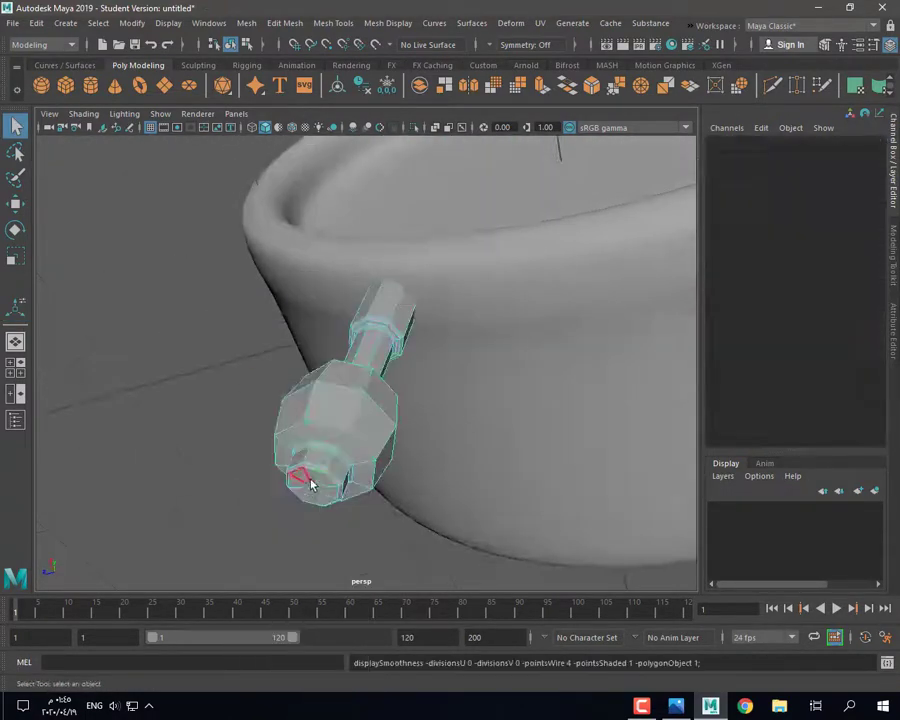
{"action": "left_click", "coordinate": [304, 478]}
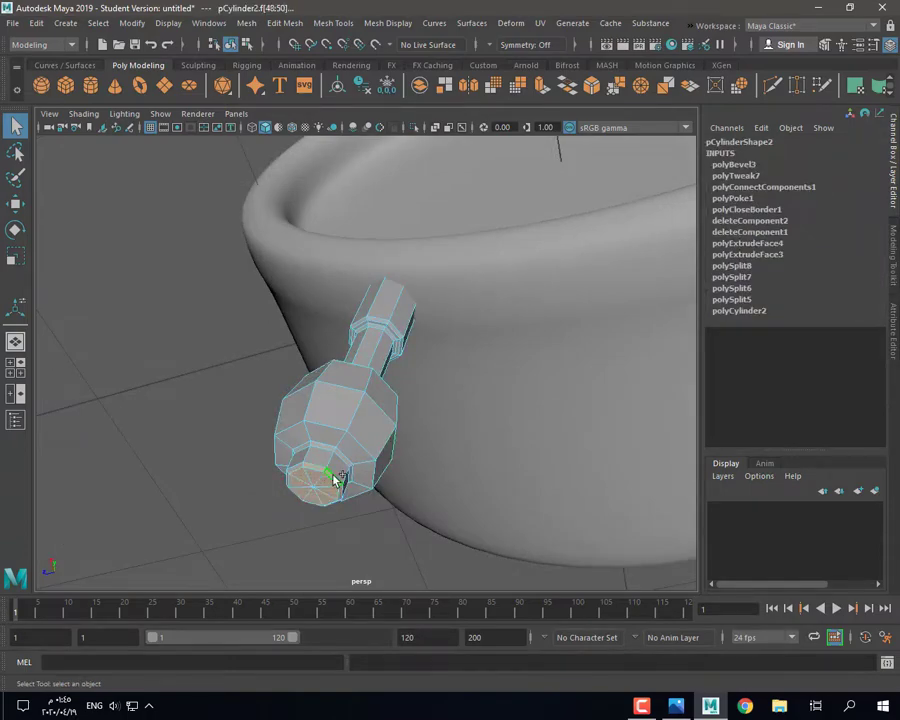
{"action": "left_click_drag", "start_coordinate": [335, 480], "coordinate": [347, 431], "text": "alt"}
{"action": "key", "text": "r"}
{"action": "scroll", "coordinate": [366, 364], "scroll_direction": "up", "scroll_amount": 5}
{"action": "left_click_drag", "start_coordinate": [366, 362], "coordinate": [380, 362]}
{"action": "scroll", "coordinate": [400, 300], "scroll_direction": "down", "scroll_amount": 5}
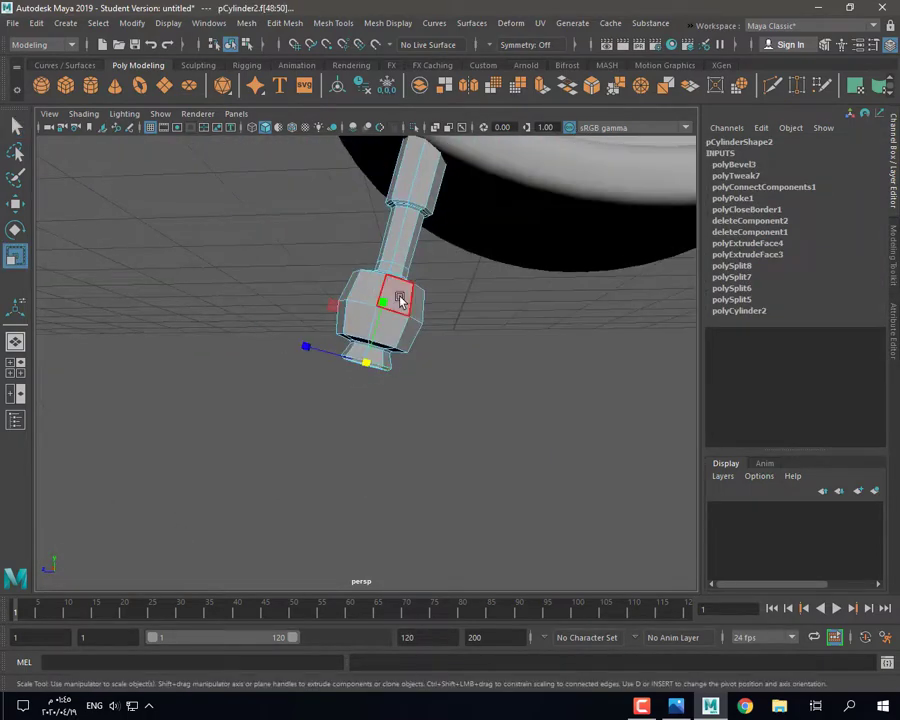
{"action": "right_click_drag", "start_coordinate": [400, 297], "coordinate": [426, 181]}
{"action": "key", "text": "f"}
{"action": "left_click_drag", "start_coordinate": [380, 297], "coordinate": [397, 290], "text": "alt"}
{"action": "key", "text": "ctrl+1"}
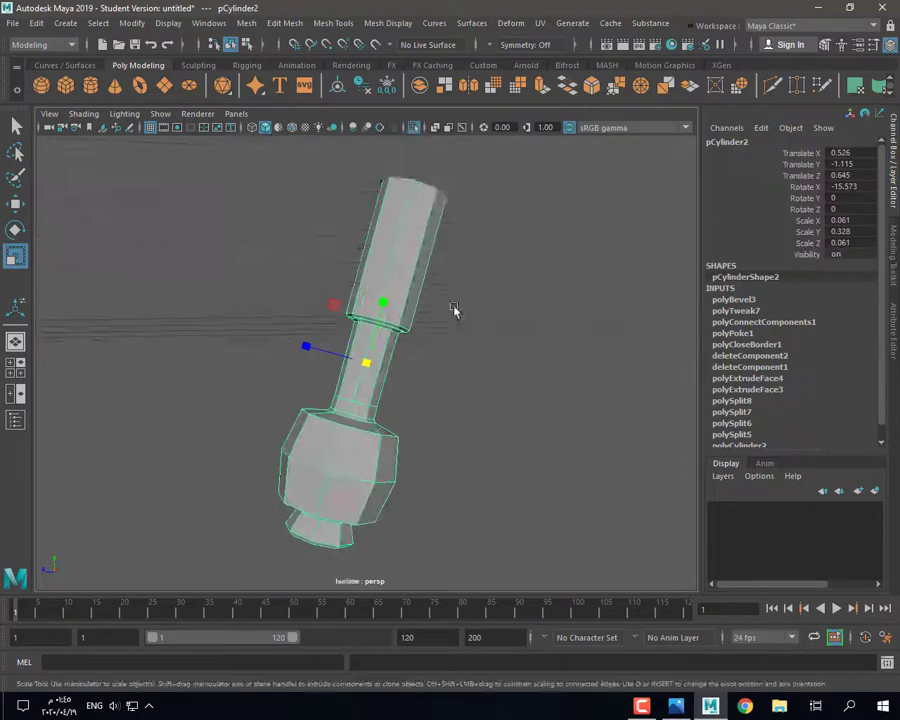
Step: Bevel the edge loop around the rod's top rim
{"action": "left_click_drag", "start_coordinate": [454, 311], "coordinate": [446, 344], "text": "alt"}
{"action": "right_click_drag", "start_coordinate": [408, 233], "coordinate": [419, 194]}
{"action": "double_click", "coordinate": [453, 190]}
{"action": "double_click", "coordinate": [568, 87]}
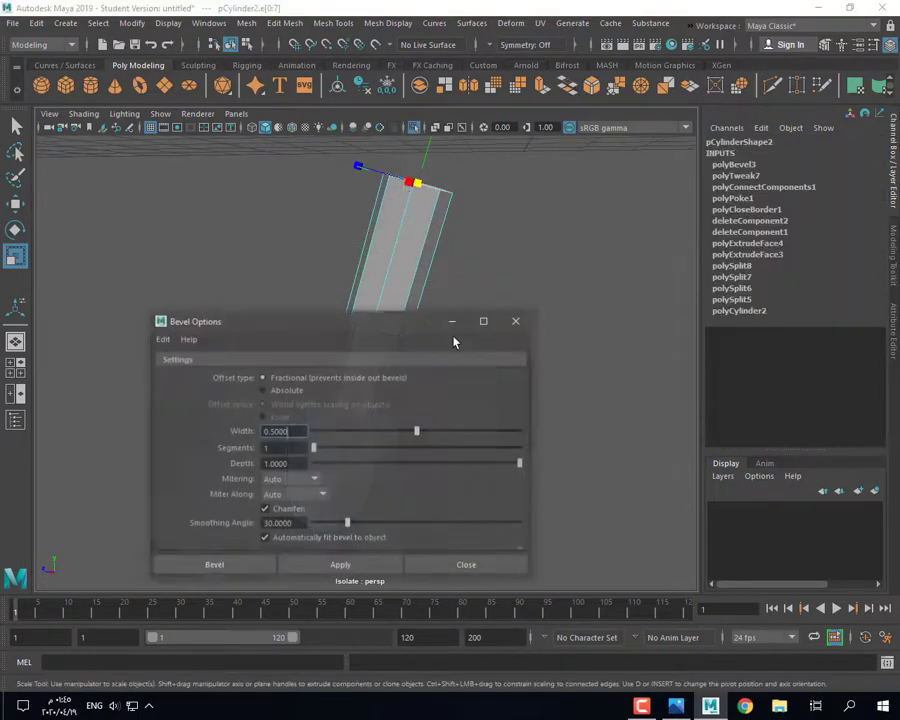
{"action": "left_click", "coordinate": [516, 328]}
{"action": "left_click", "coordinate": [568, 87]}
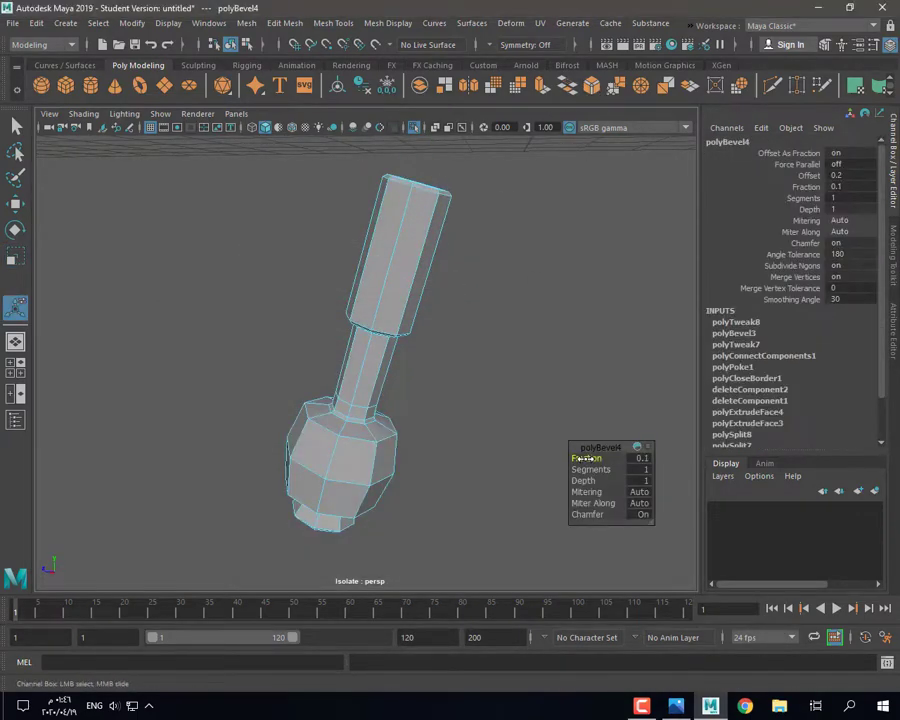
Step: Delete the rod's top cap faces to open its end
{"action": "left_click_drag", "start_coordinate": [482, 358], "coordinate": [476, 408], "text": "alt"}
{"action": "right_click_drag", "start_coordinate": [410, 207], "coordinate": [410, 247]}
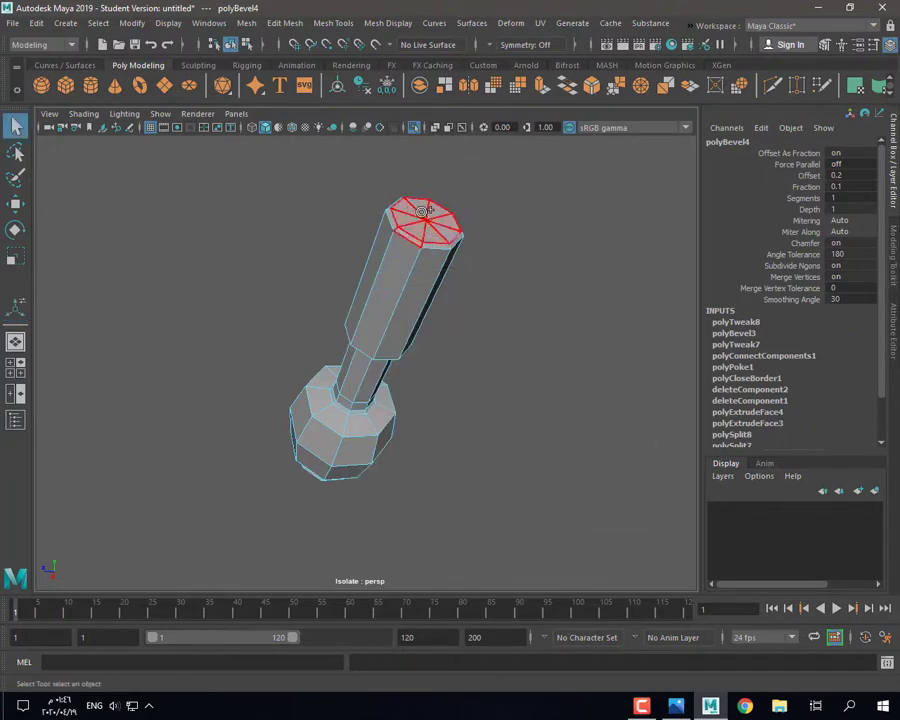
{"action": "left_click_drag", "start_coordinate": [422, 211], "coordinate": [412, 213]}
{"action": "left_click", "coordinate": [406, 239], "text": "ctrl"}
{"action": "mouse_move", "coordinate": [403, 262]}
{"action": "left_mouse_down", "text": "alt"}
{"action": "mouse_move", "coordinate": [406, 297]}
{"action": "mouse_move", "coordinate": [405, 286]}
{"action": "left_mouse_up", "text": "alt"}
{"action": "key", "text": "Delete"}
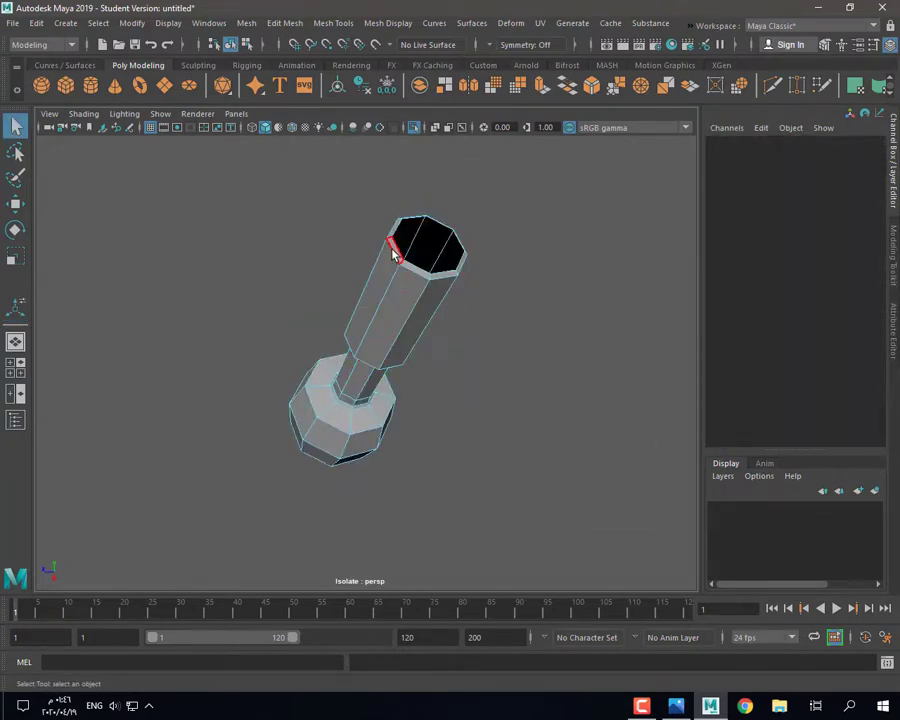
Step: Cut a new edge loop near the rod's top with Multi-Cut and scale it to 0.732
{"action": "left_click", "coordinate": [393, 254]}
{"action": "right_click_drag", "start_coordinate": [416, 272], "coordinate": [476, 220]}
{"action": "left_click_drag", "start_coordinate": [476, 220], "coordinate": [518, 307], "text": "alt"}
{"action": "key", "text": "ctrl+shift+x"}
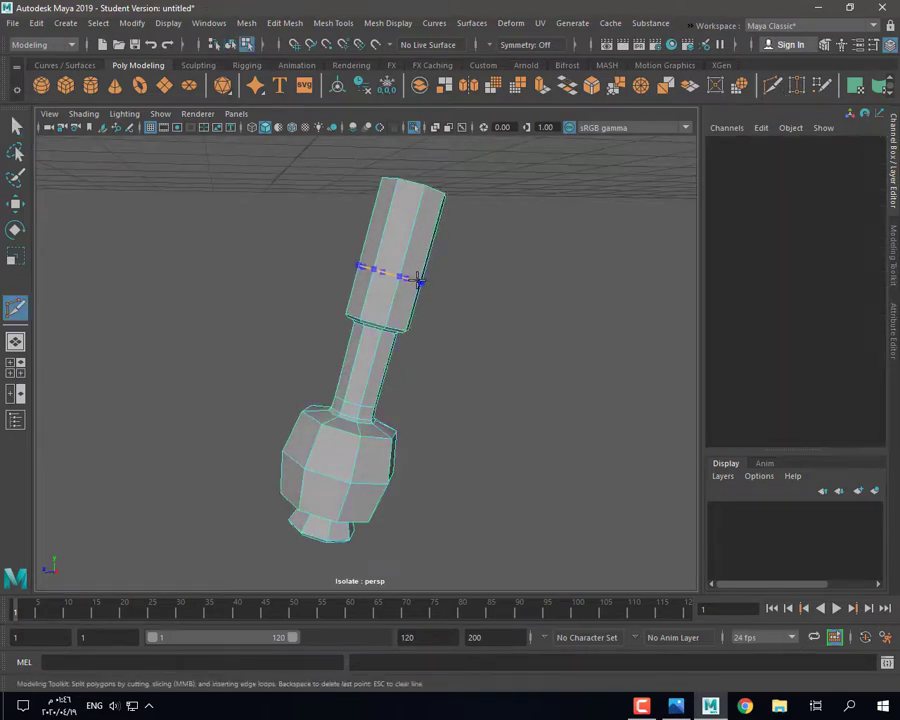
{"action": "left_click", "coordinate": [414, 128]}
{"action": "left_click", "coordinate": [414, 128]}
{"action": "left_click", "coordinate": [414, 128]}
{"action": "left_click", "coordinate": [15, 127]}
{"action": "left_click_drag", "start_coordinate": [290, 266], "coordinate": [321, 289], "text": "alt"}
{"action": "double_click", "coordinate": [382, 277]}
{"action": "key", "text": "r"}
{"action": "left_click_drag", "start_coordinate": [388, 275], "coordinate": [379, 283]}
Step: Preview the narrowed rod smoothed against the clock body
{"action": "right_click_drag", "start_coordinate": [371, 245], "coordinate": [420, 226]}
{"action": "key", "text": "3"}
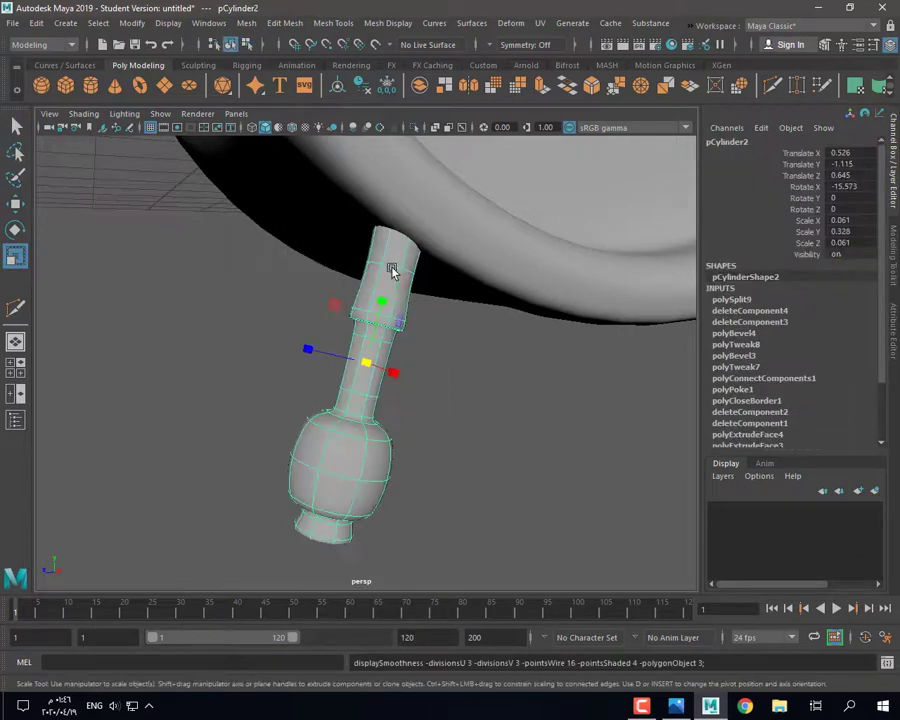
{"action": "right_click_drag", "start_coordinate": [392, 269], "coordinate": [440, 248]}
{"action": "left_click", "coordinate": [500, 404]}
{"action": "scroll", "coordinate": [500, 404], "scroll_direction": "down", "scroll_amount": 9}
{"action": "left_click_drag", "start_coordinate": [376, 345], "coordinate": [438, 376], "text": "alt"}
{"action": "scroll", "coordinate": [364, 348], "scroll_direction": "up", "scroll_amount": 11}
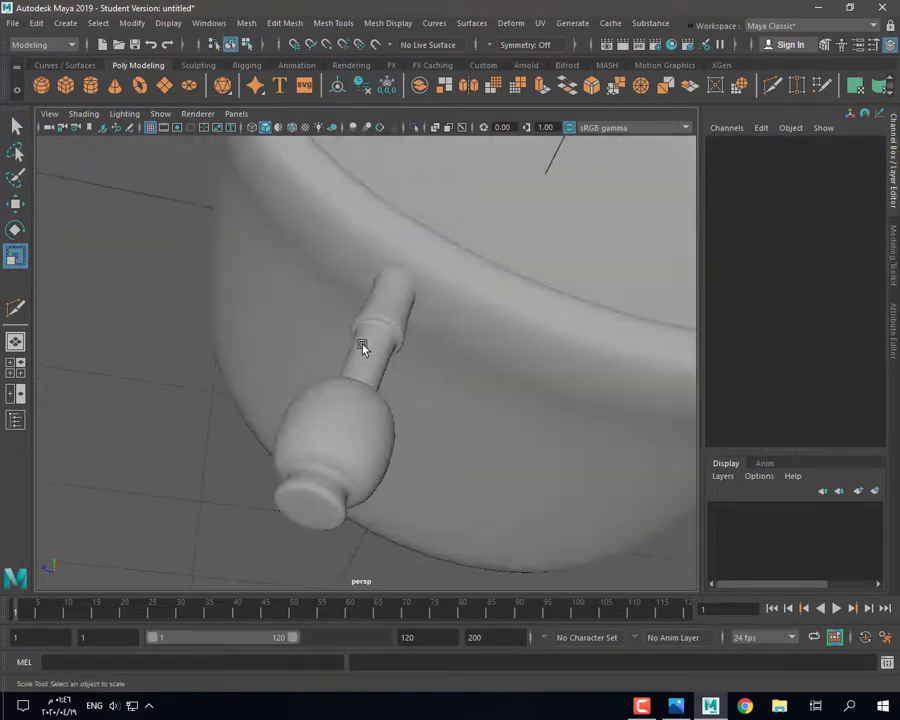
Step: Turn off the rod's smoothed preview and clear the selection
{"action": "left_click", "coordinate": [380, 318]}
{"action": "key", "text": "1"}
{"action": "right_click_drag", "start_coordinate": [396, 289], "coordinate": [397, 250]}
{"action": "left_click_drag", "start_coordinate": [398, 312], "coordinate": [332, 356], "text": "alt"}
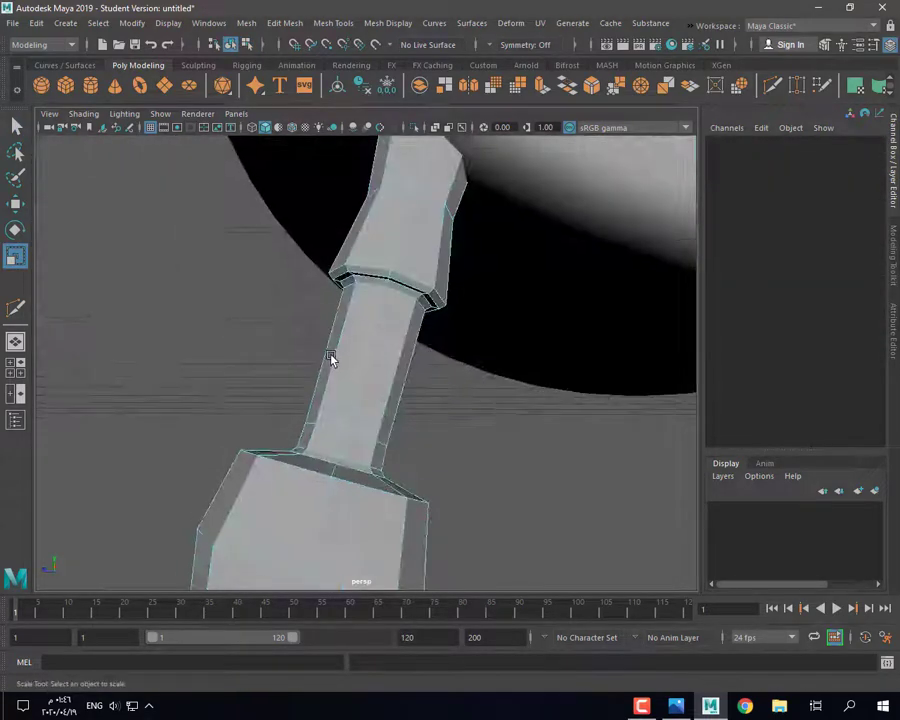
{"action": "scroll", "coordinate": [462, 426], "scroll_direction": "down", "scroll_amount": 5}
{"action": "right_click_drag", "start_coordinate": [362, 316], "coordinate": [430, 296]}
{"action": "left_click", "coordinate": [426, 405]}
{"action": "key", "text": "w"}
{"action": "scroll", "coordinate": [440, 396], "scroll_direction": "down", "scroll_amount": 8}
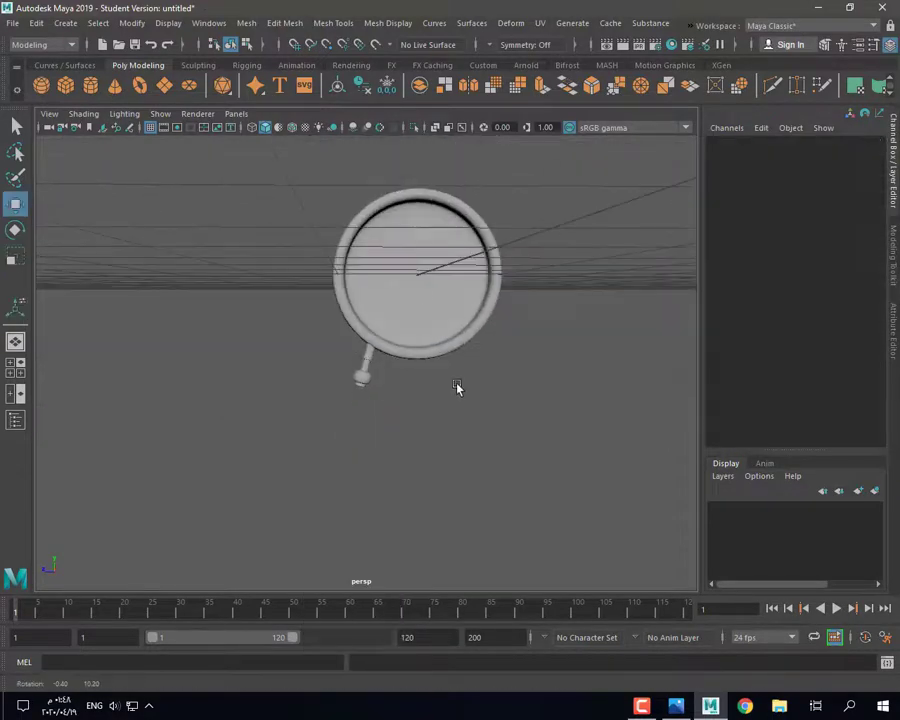
Step: Check the clock reference photo, then select and frame the clock body's rim
{"action": "left_click_drag", "start_coordinate": [392, 262], "coordinate": [492, 304], "text": "alt"}
{"action": "left_click", "coordinate": [677, 710]}
{"action": "left_click", "coordinate": [701, 712]}
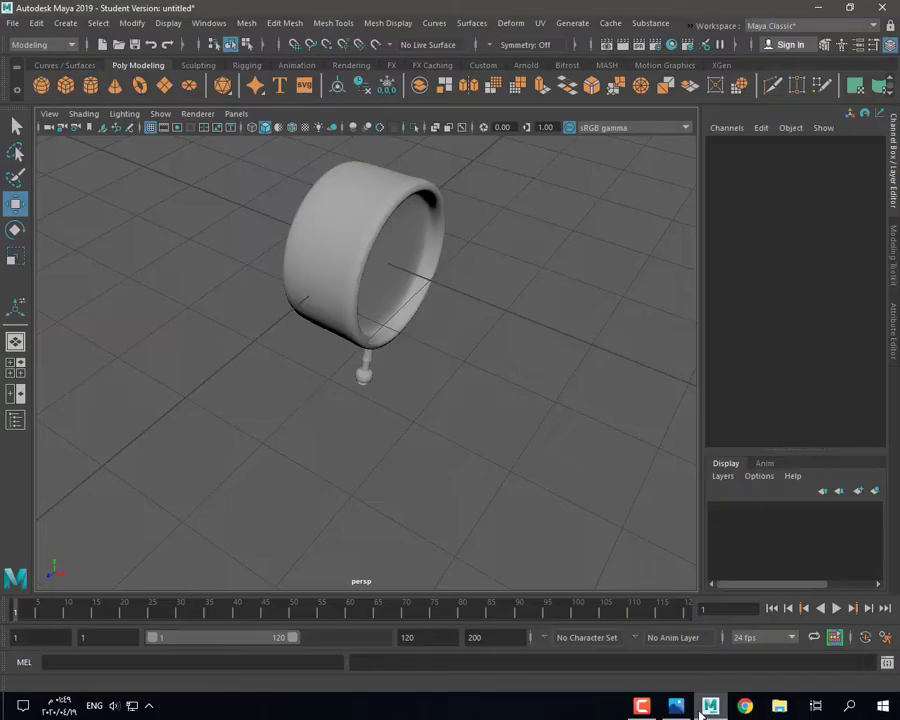
{"action": "left_click", "coordinate": [384, 246]}
{"action": "key", "text": "f"}
{"action": "right_click_drag", "start_coordinate": [410, 315], "coordinate": [374, 325]}
{"action": "left_click", "coordinate": [389, 346]}
{"action": "key", "text": "f"}
{"action": "left_click_drag", "start_coordinate": [425, 375], "coordinate": [340, 412], "text": "alt"}
Step: Bevel the clock body's rim edge loop (polyBevel5)
{"action": "key", "text": "1"}
{"action": "scroll", "coordinate": [325, 385], "scroll_direction": "up", "scroll_amount": 2}
{"action": "right_click_drag", "start_coordinate": [291, 318], "coordinate": [295, 310]}
{"action": "left_click", "coordinate": [291, 280]}
{"action": "left_click", "coordinate": [283, 386]}
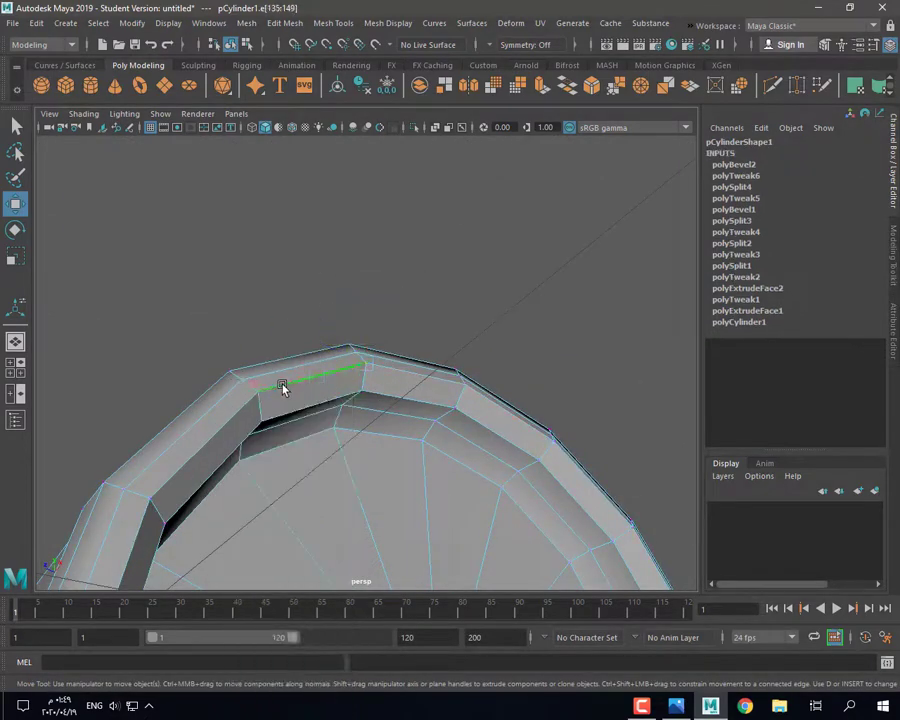
{"action": "left_click", "coordinate": [738, 87]}
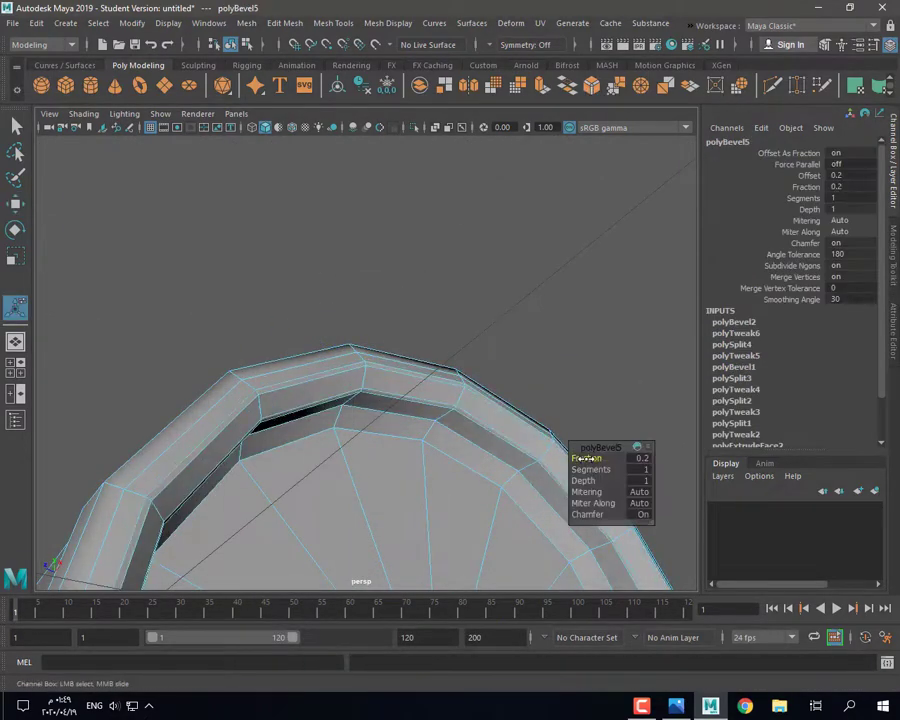
Step: Preview the bevel smoothed, then bevel a second edge loop on the body with Ctrl+B
{"action": "key", "text": "3"}
{"action": "right_click_drag", "start_coordinate": [405, 317], "coordinate": [468, 300]}
{"action": "left_click", "coordinate": [470, 288]}
{"action": "left_click_drag", "start_coordinate": [455, 410], "coordinate": [455, 450], "text": "alt"}
{"action": "scroll", "coordinate": [450, 474], "scroll_direction": "down", "scroll_amount": 4}
{"action": "scroll", "coordinate": [455, 490], "scroll_direction": "up", "scroll_amount": 3}
{"action": "left_click", "coordinate": [323, 360]}
{"action": "key", "text": "1"}
{"action": "left_click_drag", "start_coordinate": [323, 361], "coordinate": [352, 383], "text": "alt"}
{"action": "right_click_drag", "start_coordinate": [338, 370], "coordinate": [430, 287]}
{"action": "double_click", "coordinate": [363, 332]}
{"action": "key", "text": "ctrl+b"}
Step: Bevel the body's back edge loop at fraction 0.3 (polyBevel7)
{"action": "key", "text": "3"}
{"action": "left_click", "coordinate": [436, 278]}
{"action": "left_click", "coordinate": [324, 371]}
{"action": "key", "text": "1"}
{"action": "left_click_drag", "start_coordinate": [325, 372], "coordinate": [368, 390], "text": "alt"}
{"action": "right_click_drag", "start_coordinate": [308, 311], "coordinate": [309, 278]}
{"action": "left_click_drag", "start_coordinate": [300, 308], "coordinate": [312, 333], "text": "alt"}
{"action": "double_click", "coordinate": [310, 330]}
{"action": "key", "text": "ctrl+b"}
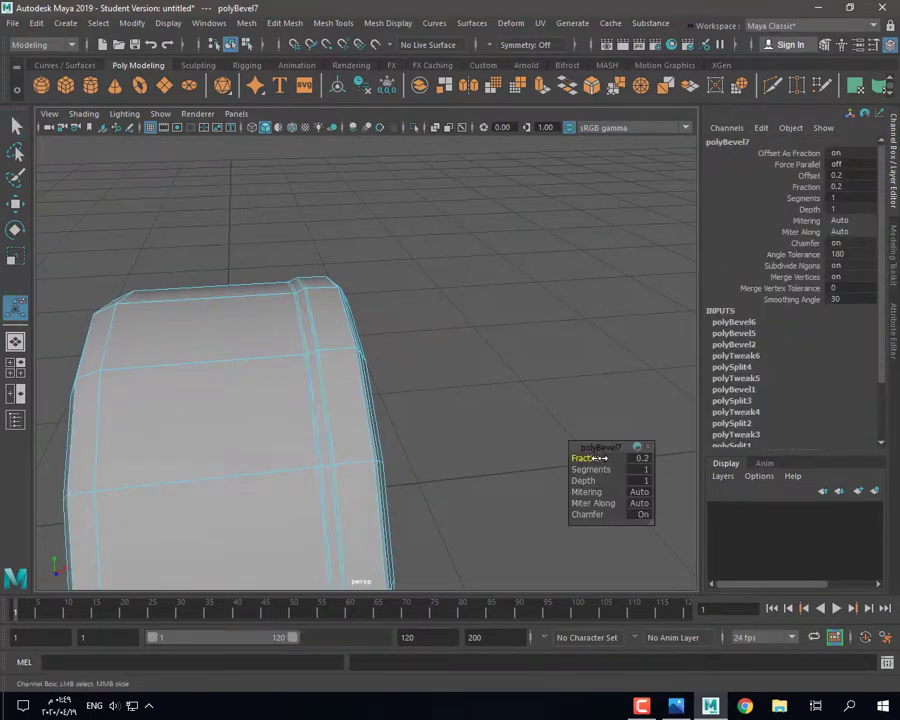
Step: Shrink a face on the body's band very slightly and preview it smoothed
{"action": "right_click_drag", "start_coordinate": [237, 301], "coordinate": [235, 341]}
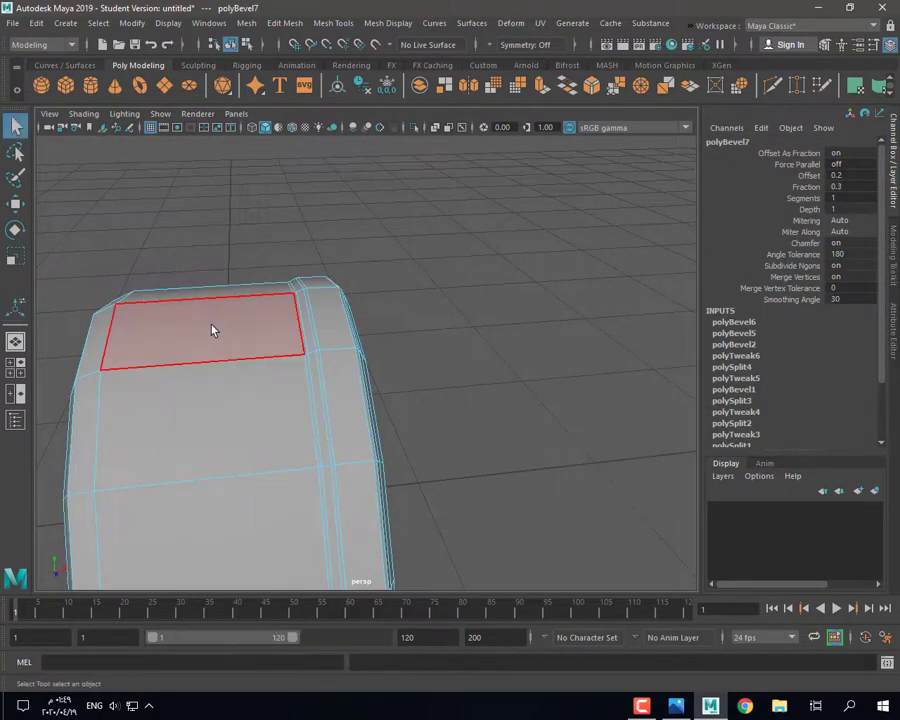
{"action": "left_click", "coordinate": [220, 420]}
{"action": "mouse_move", "coordinate": [234, 416]}
{"action": "left_mouse_down", "text": "alt"}
{"action": "mouse_move", "coordinate": [238, 422]}
{"action": "mouse_move", "coordinate": [222, 397]}
{"action": "left_mouse_up", "text": "alt"}
{"action": "key", "text": "r"}
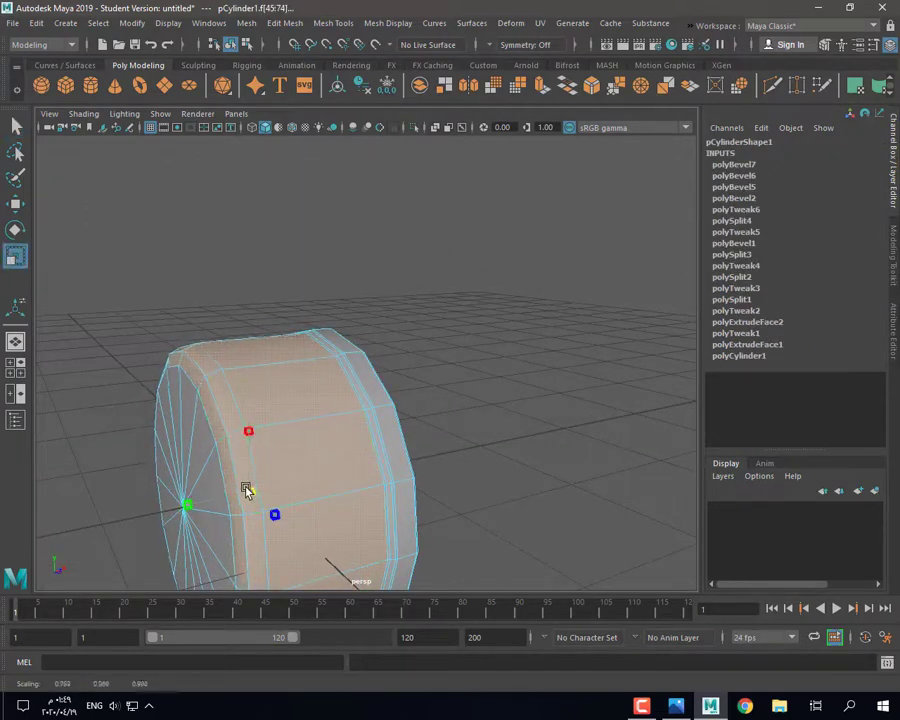
{"action": "left_click_drag", "start_coordinate": [246, 488], "coordinate": [247, 490]}
{"action": "key", "text": "3"}
Step: Clear the selection and create polygon sphere pSphere1 for the bell
{"action": "right_click", "coordinate": [318, 338]}
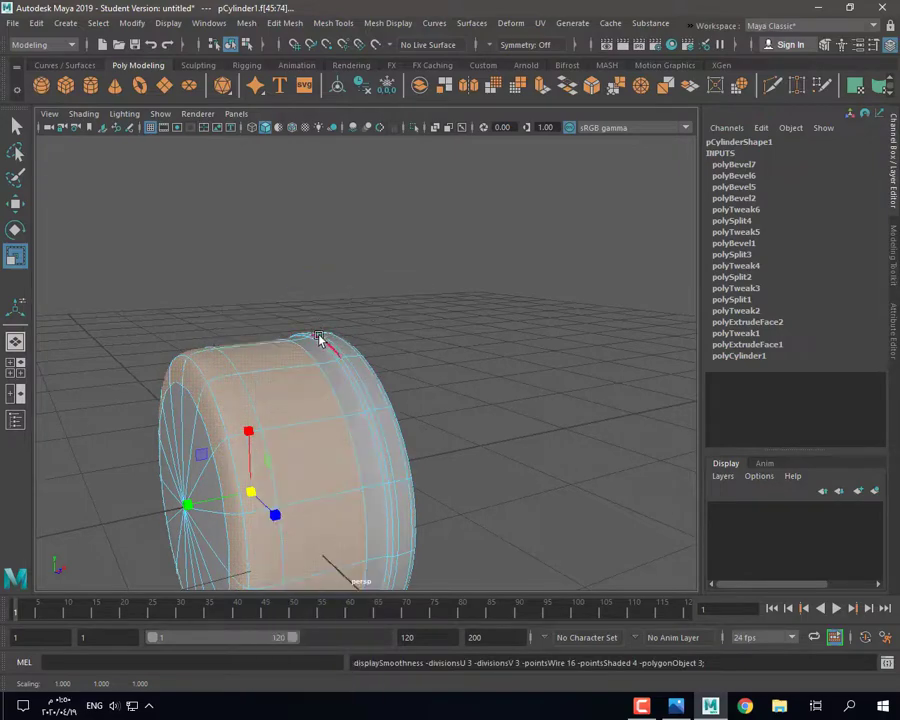
{"action": "right_click_drag", "start_coordinate": [318, 338], "coordinate": [352, 310]}
{"action": "left_click", "coordinate": [474, 318]}
{"action": "left_click_drag", "start_coordinate": [474, 318], "coordinate": [545, 530], "text": "alt"}
{"action": "scroll", "coordinate": [373, 479], "scroll_direction": "up", "scroll_amount": 3}
{"action": "left_click", "coordinate": [41, 86]}
Step: Move the new sphere away from the body and set its subdivisions to 120
{"action": "key", "text": "w"}
{"action": "key", "text": "f"}
{"action": "key", "text": "f"}
{"action": "left_click_drag", "start_coordinate": [399, 375], "coordinate": [445, 420]}
{"action": "left_click", "coordinate": [738, 300]}
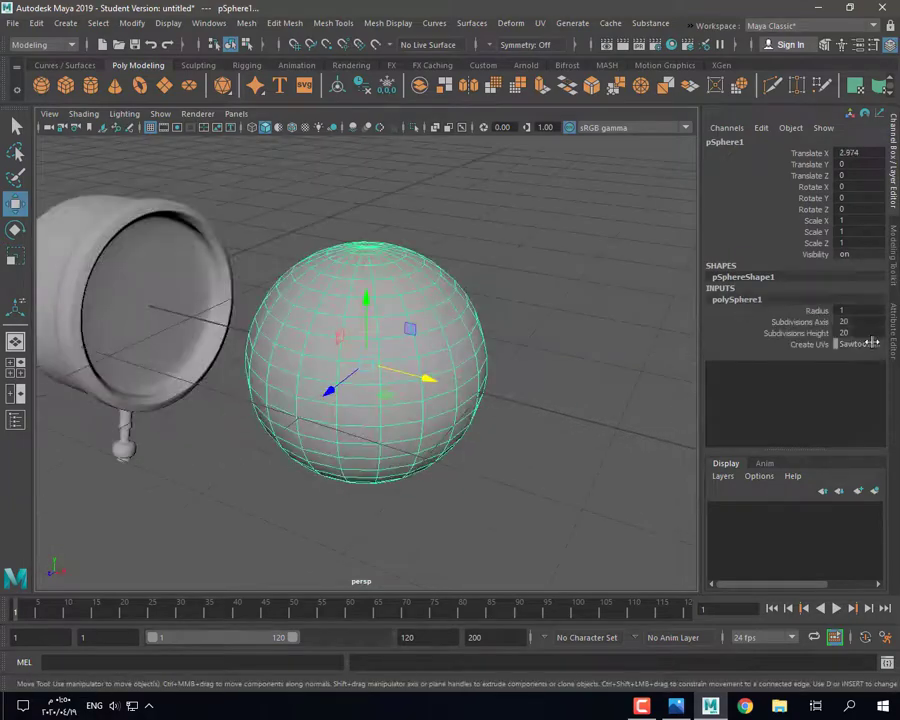
{"action": "left_click", "coordinate": [859, 332]}
{"action": "type", "text": "120"}
{"action": "key", "text": "Return"}
Step: Delete the sphere's lower half of faces, leaving a dome
{"action": "right_click_drag", "start_coordinate": [409, 301], "coordinate": [409, 336]}
{"action": "left_click_drag", "start_coordinate": [300, 408], "coordinate": [262, 346], "text": "alt"}
{"action": "left_click_drag", "start_coordinate": [530, 537], "coordinate": [530, 537]}
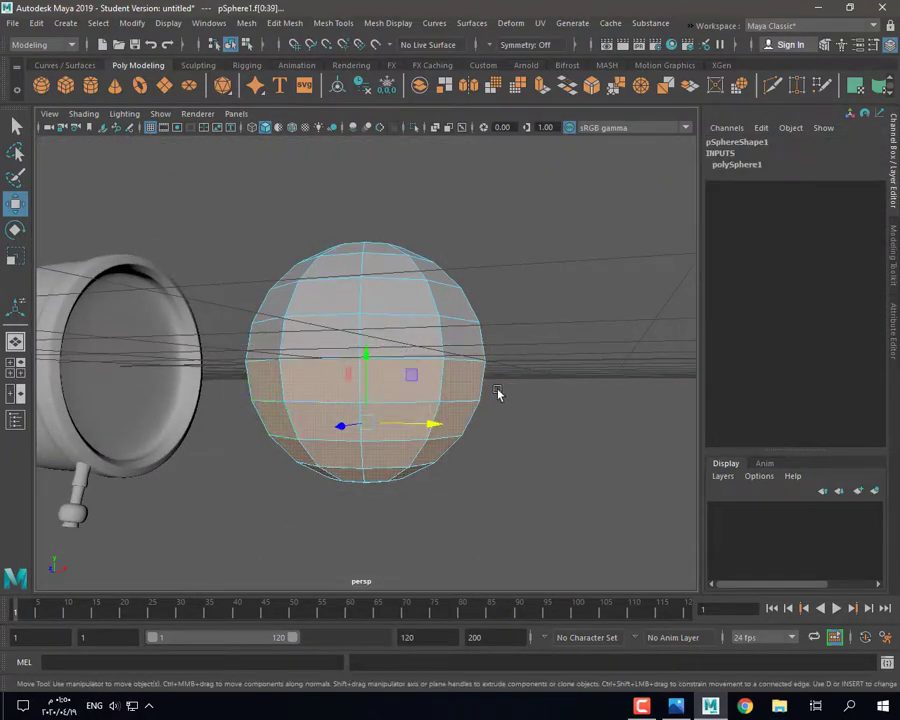
{"action": "key", "text": "Delete"}
{"action": "left_click_drag", "start_coordinate": [497, 390], "coordinate": [390, 402], "text": "alt"}
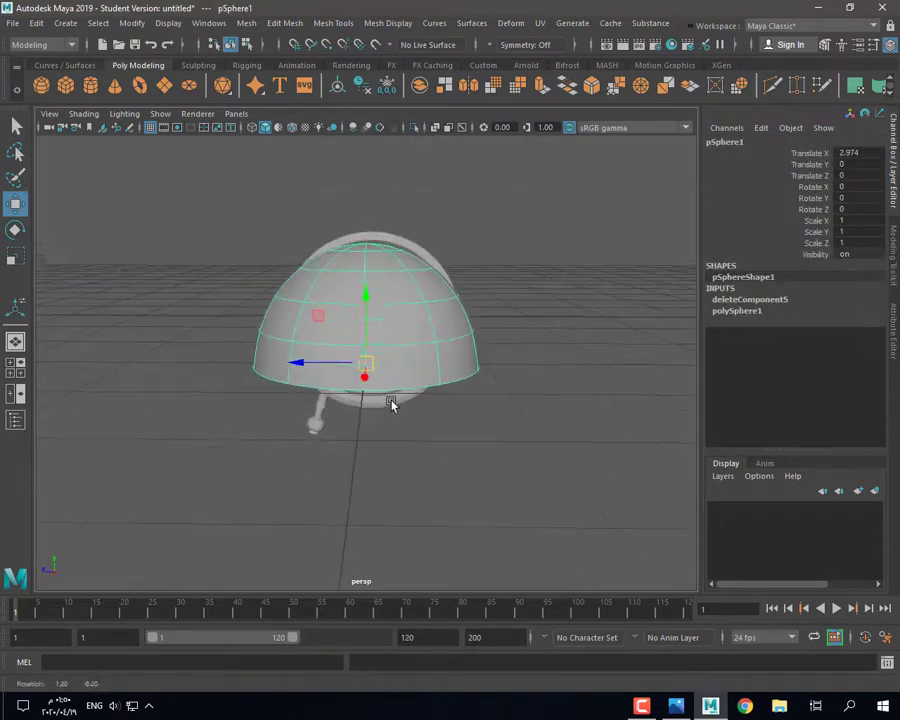
Step: Squash the dome and position it over the clock body's edge in the top view
{"action": "key", "text": "r"}
{"action": "left_click_drag", "start_coordinate": [364, 292], "coordinate": [362, 316]}
{"action": "left_click_drag", "start_coordinate": [364, 316], "coordinate": [394, 308], "text": "alt"}
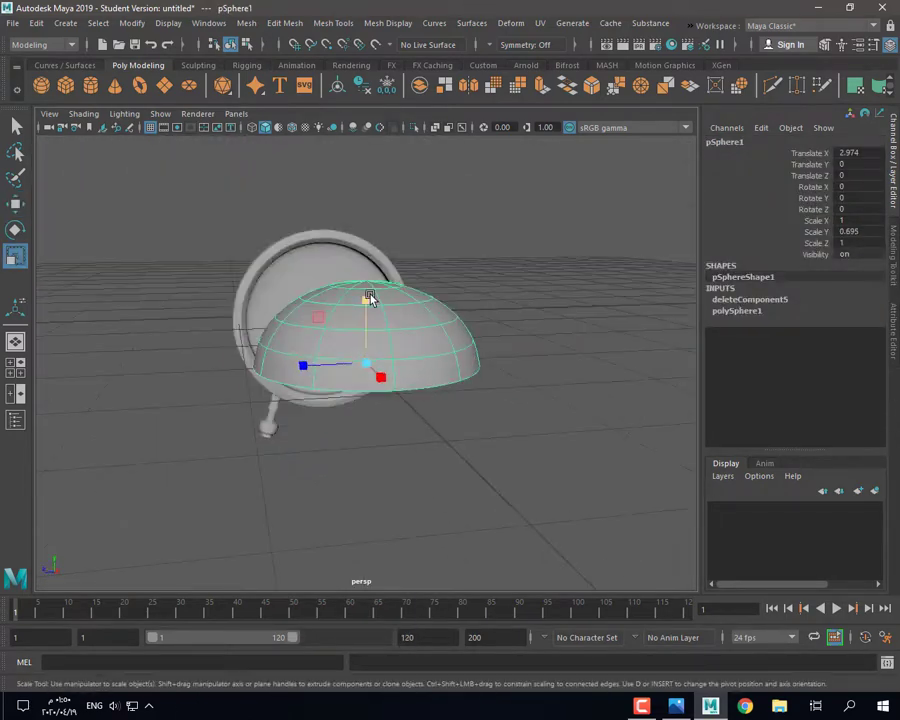
{"action": "key", "text": "w"}
{"action": "key", "text": "space"}
{"action": "key", "text": "space"}
{"action": "key", "text": "f"}
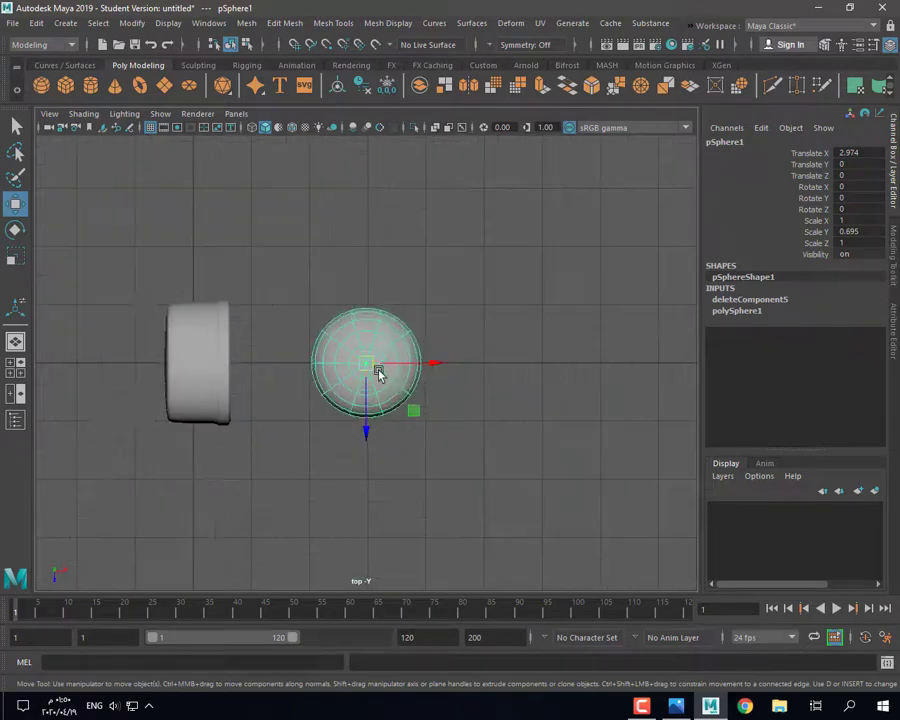
{"action": "left_click_drag", "start_coordinate": [414, 367], "coordinate": [263, 362]}
{"action": "key", "text": "r"}
{"action": "left_click_drag", "start_coordinate": [197, 363], "coordinate": [170, 368]}
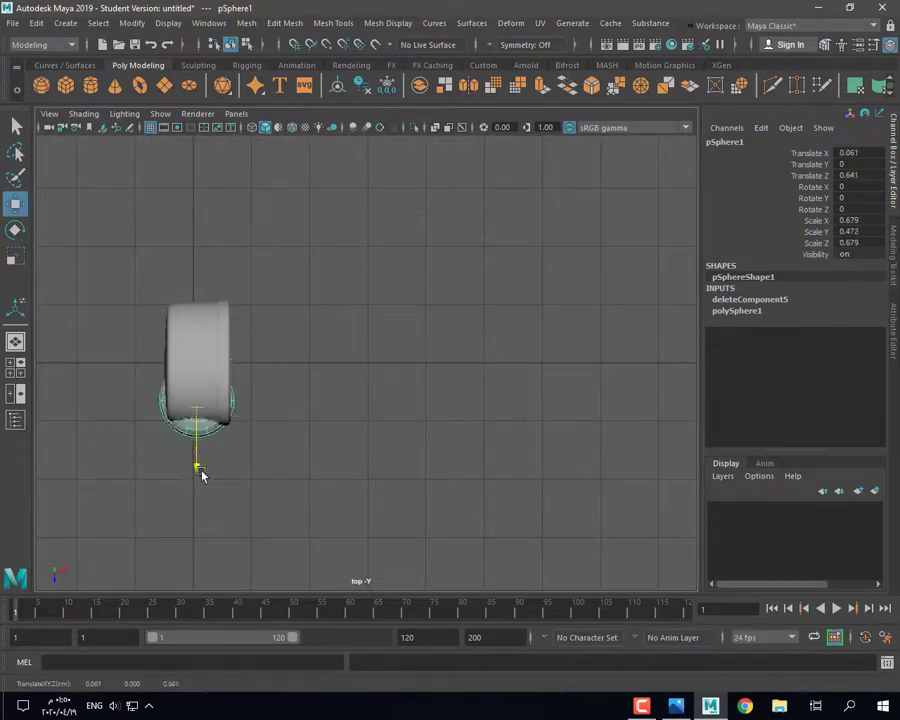
{"action": "left_click_drag", "start_coordinate": [201, 475], "coordinate": [201, 536]}
{"action": "key", "text": "r"}
{"action": "left_click_drag", "start_coordinate": [198, 461], "coordinate": [192, 463]}
Step: In the side view, raise the dome above the clock body
{"action": "key", "text": "w"}
{"action": "left_click_drag", "start_coordinate": [197, 516], "coordinate": [198, 456]}
{"action": "key", "text": "space"}
{"action": "key", "text": "space"}
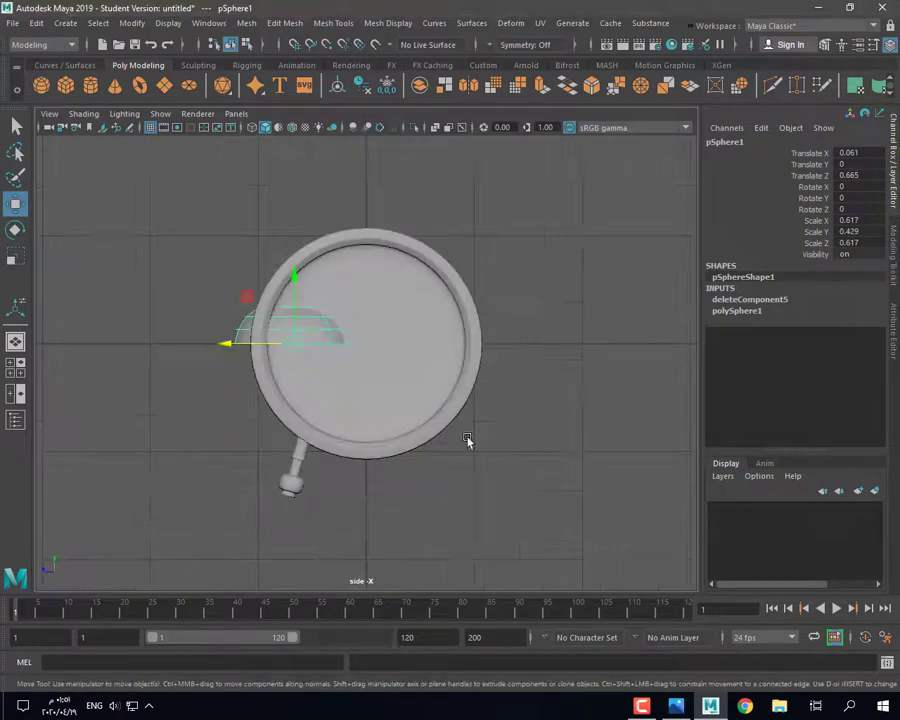
{"action": "left_click_drag", "start_coordinate": [295, 279], "coordinate": [307, 150]}
{"action": "key", "text": "f"}
{"action": "scroll", "coordinate": [297, 331], "scroll_direction": "down", "scroll_amount": 6}
Step: Enlarge the dome slightly, tilt it about 30 degrees and shift it up and back
{"action": "left_click", "coordinate": [682, 707]}
{"action": "left_click", "coordinate": [708, 707]}
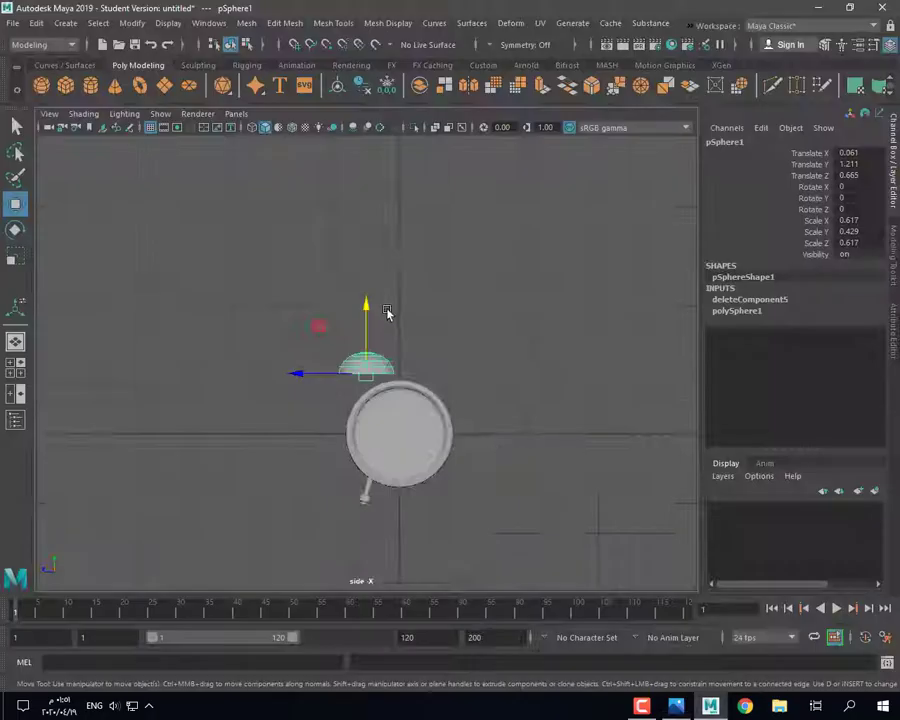
{"action": "scroll", "coordinate": [387, 311], "scroll_direction": "up", "scroll_amount": 5}
{"action": "key", "text": "e"}
{"action": "key", "text": "r"}
{"action": "left_click_drag", "start_coordinate": [366, 385], "coordinate": [371, 397]}
{"action": "key", "text": "e"}
{"action": "left_click_drag", "start_coordinate": [327, 434], "coordinate": [357, 446]}
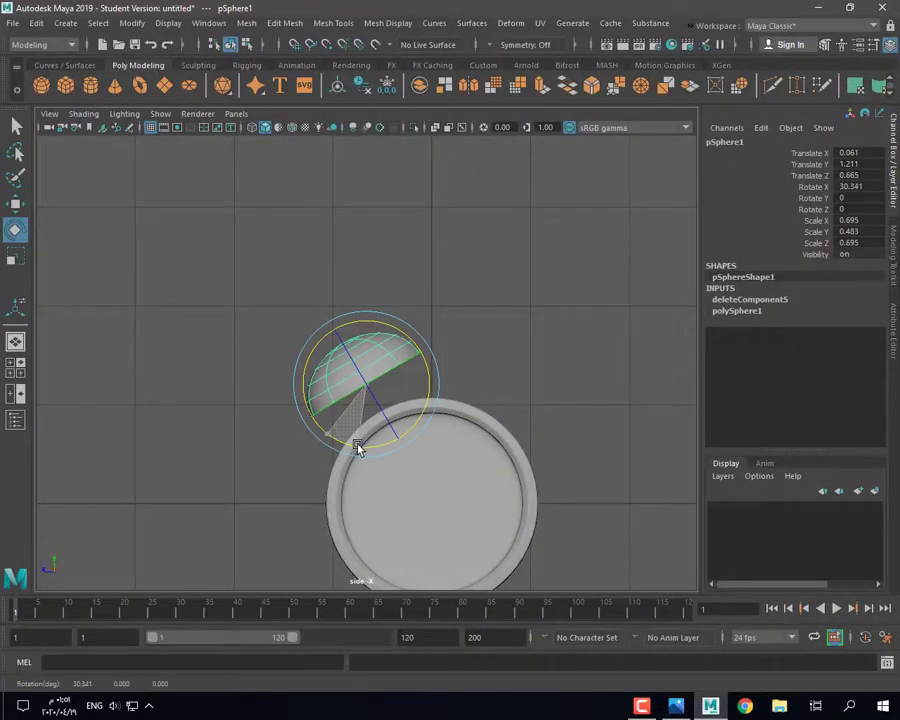
{"action": "key", "text": "w"}
{"action": "left_click_drag", "start_coordinate": [366, 385], "coordinate": [346, 400]}
Step: Fine-tune the dome's height above the body against the reference photo
{"action": "left_click", "coordinate": [682, 708]}
{"action": "left_click", "coordinate": [708, 707]}
{"action": "key", "text": "r"}
{"action": "key", "text": "w"}
{"action": "left_click", "coordinate": [676, 706]}
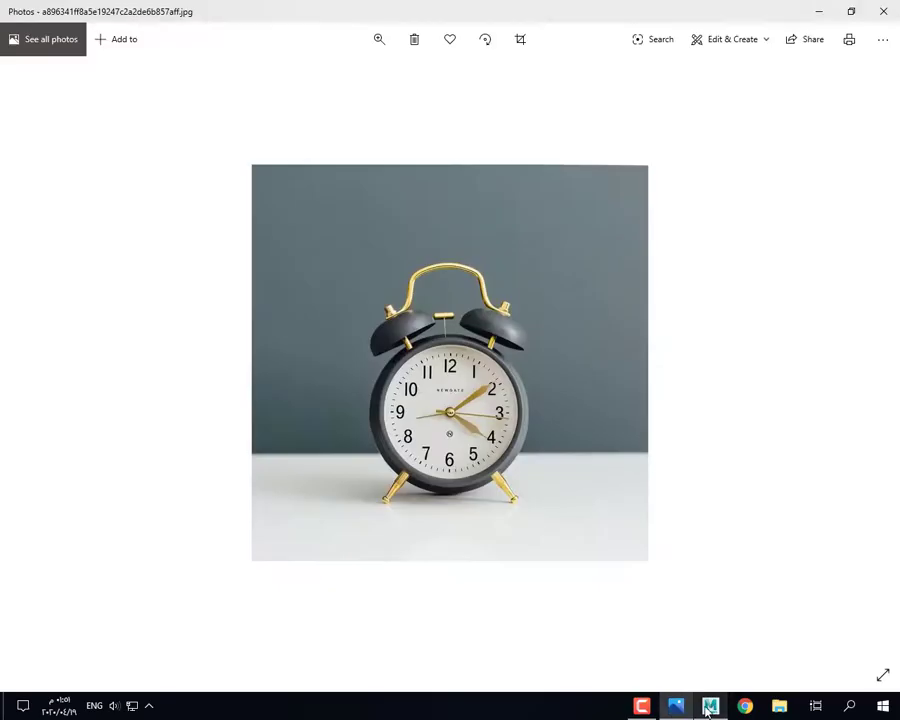
{"action": "left_click", "coordinate": [710, 706]}
{"action": "left_click_drag", "start_coordinate": [317, 355], "coordinate": [315, 352]}
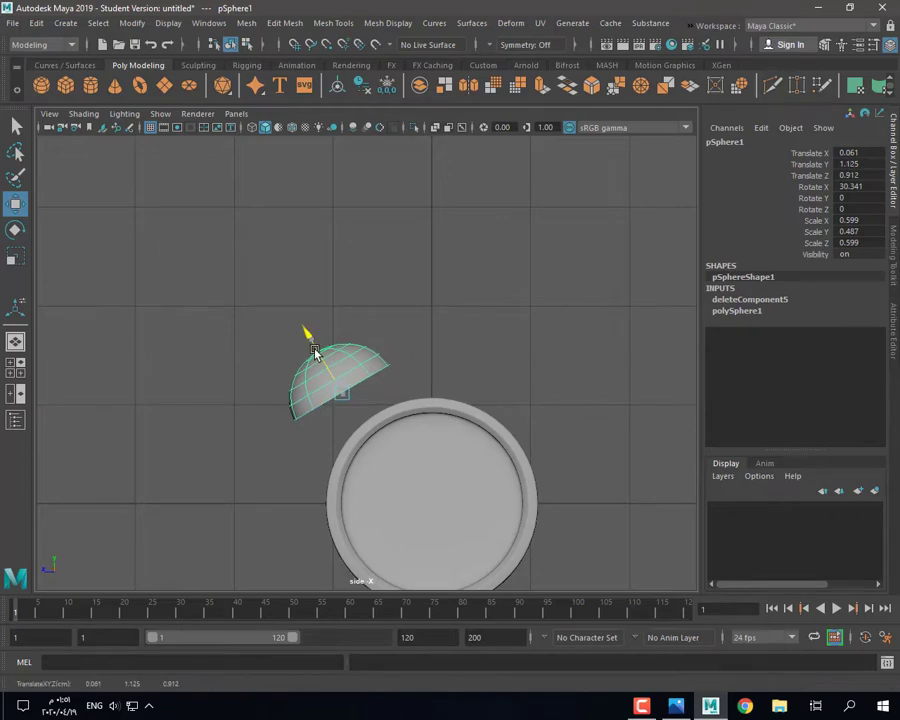
Step: Mirror the dome on Z with Cut Geometry off to create the right bell
{"action": "left_click", "coordinate": [468, 86]}
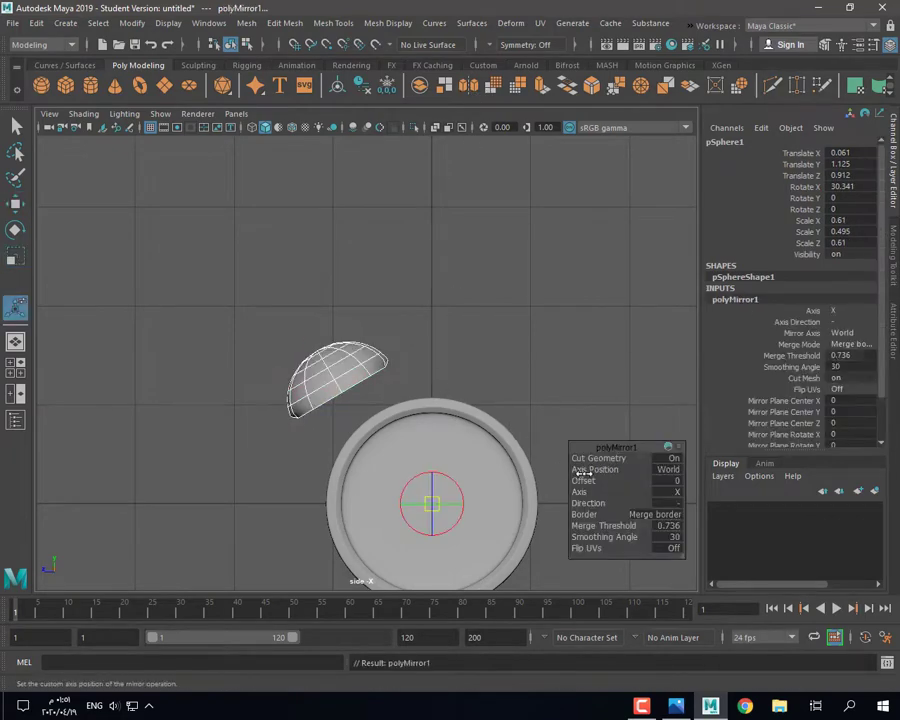
{"action": "left_click_drag", "start_coordinate": [623, 498], "coordinate": [645, 498]}
{"action": "left_click_drag", "start_coordinate": [600, 461], "coordinate": [574, 454]}
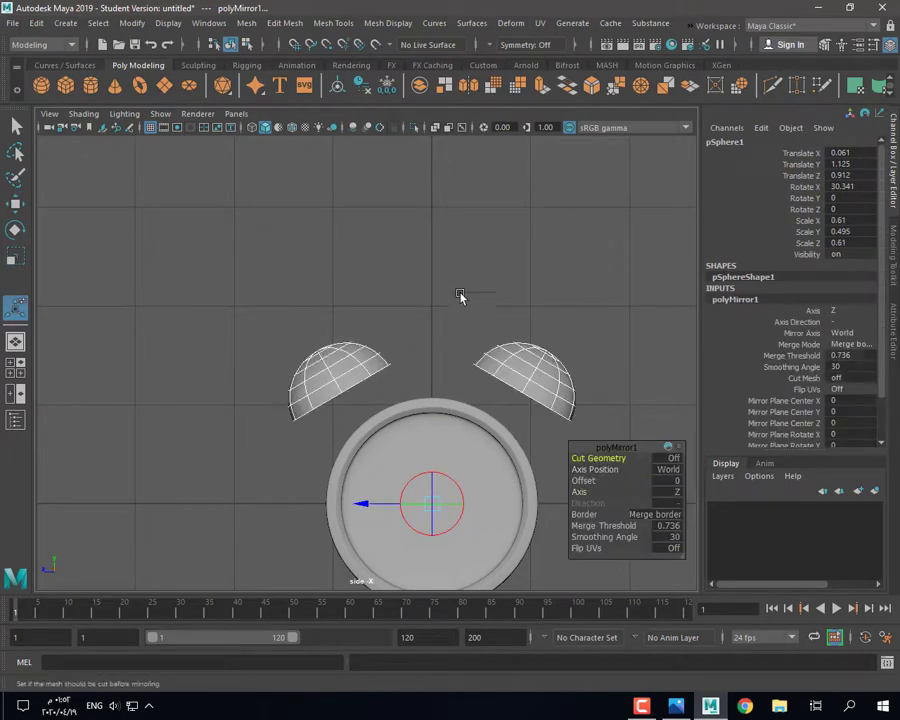
{"action": "left_click", "coordinate": [457, 292]}
{"action": "left_click", "coordinate": [380, 362]}
Step: Add a new polygon cylinder from the shelf
{"action": "key", "text": "space"}
{"action": "key", "text": "space"}
{"action": "left_click_drag", "start_coordinate": [320, 308], "coordinate": [188, 317], "text": "alt"}
{"action": "left_click", "coordinate": [90, 85]}
Step: Give the cylinder 8 axis subdivisions and shrink it to a thin rod
{"action": "key", "text": "r"}
{"action": "left_click", "coordinate": [739, 299]}
{"action": "left_click", "coordinate": [856, 334]}
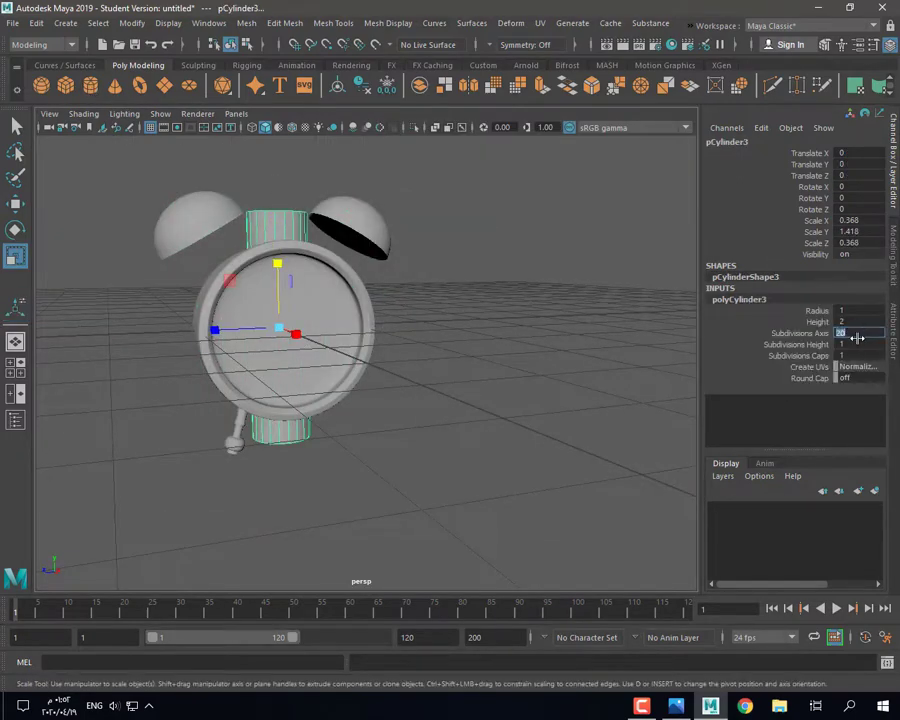
{"action": "key", "text": "w"}
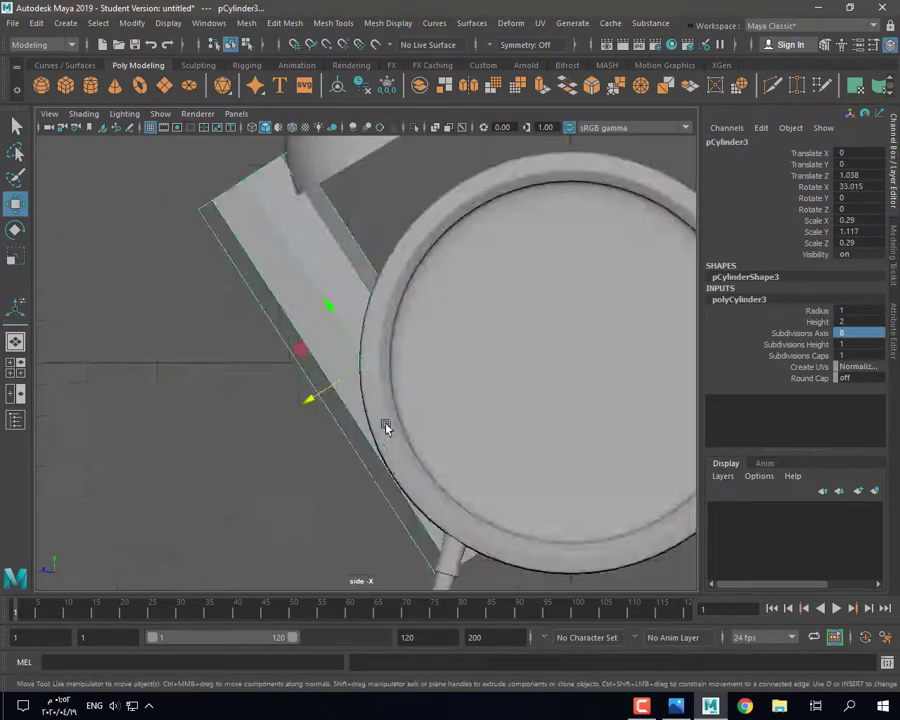
{"action": "scroll", "coordinate": [310, 174], "scroll_direction": "down", "scroll_amount": 3}
{"action": "scroll", "coordinate": [490, 260], "scroll_direction": "up", "scroll_amount": 4}
{"action": "scroll", "coordinate": [490, 260], "scroll_direction": "down", "scroll_amount": 4}
{"action": "key", "text": "r"}
{"action": "left_click_drag", "start_coordinate": [434, 303], "coordinate": [350, 293]}
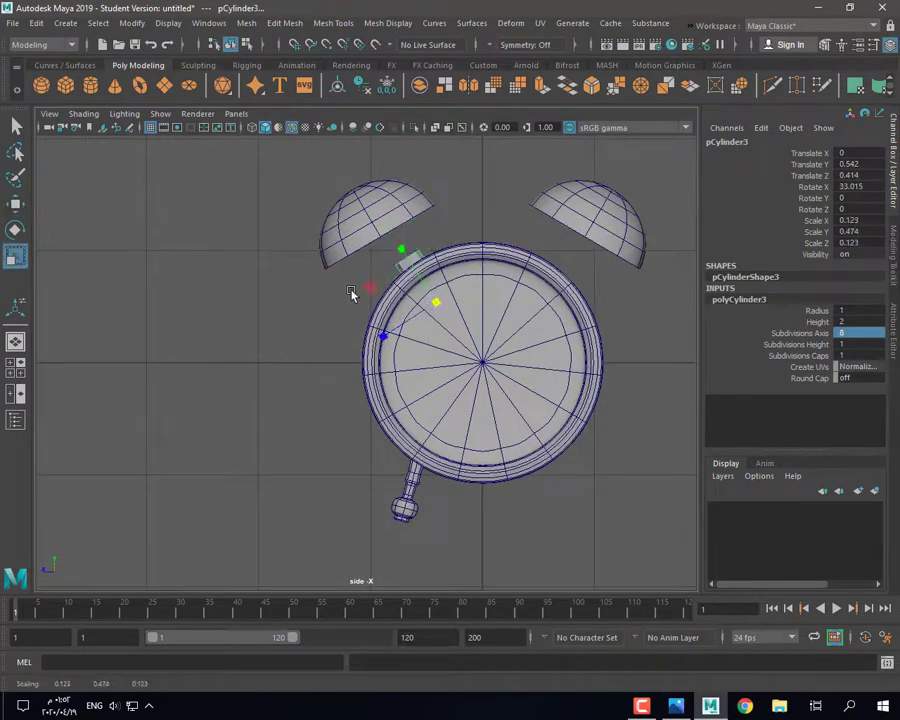
{"action": "left_click_drag", "start_coordinate": [415, 300], "coordinate": [366, 233]}
Step: Place the rod on the left bell and lengthen it slightly
{"action": "left_click", "coordinate": [676, 706]}
{"action": "left_click", "coordinate": [709, 707]}
{"action": "key", "text": "w"}
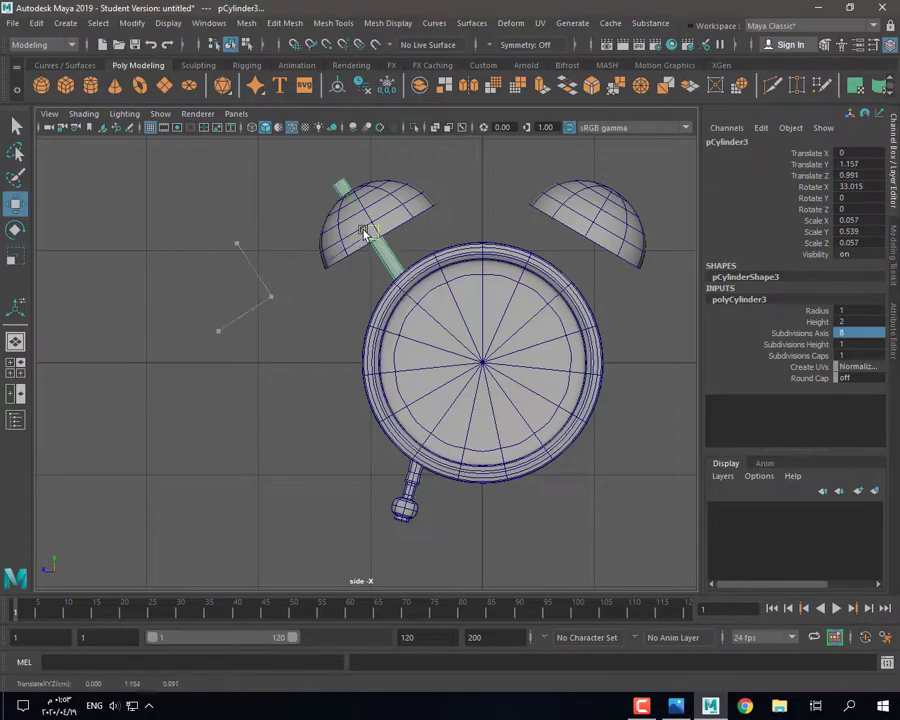
{"action": "left_click", "coordinate": [340, 218]}
{"action": "key", "text": "e"}
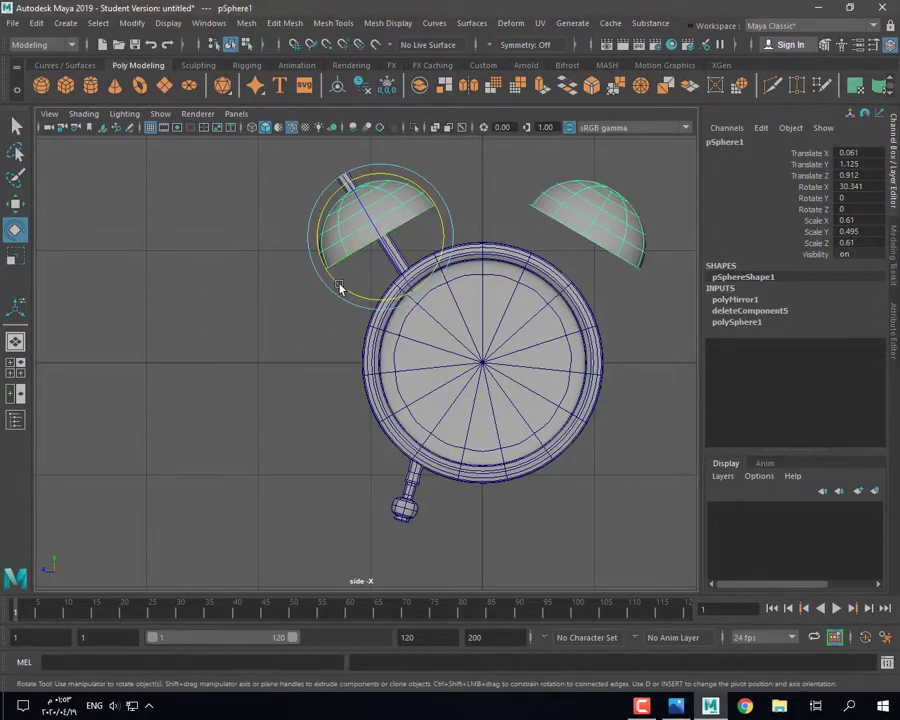
{"action": "key", "text": "ctrl+z"}
{"action": "key", "text": "ctrl+z"}
{"action": "key", "text": "w"}
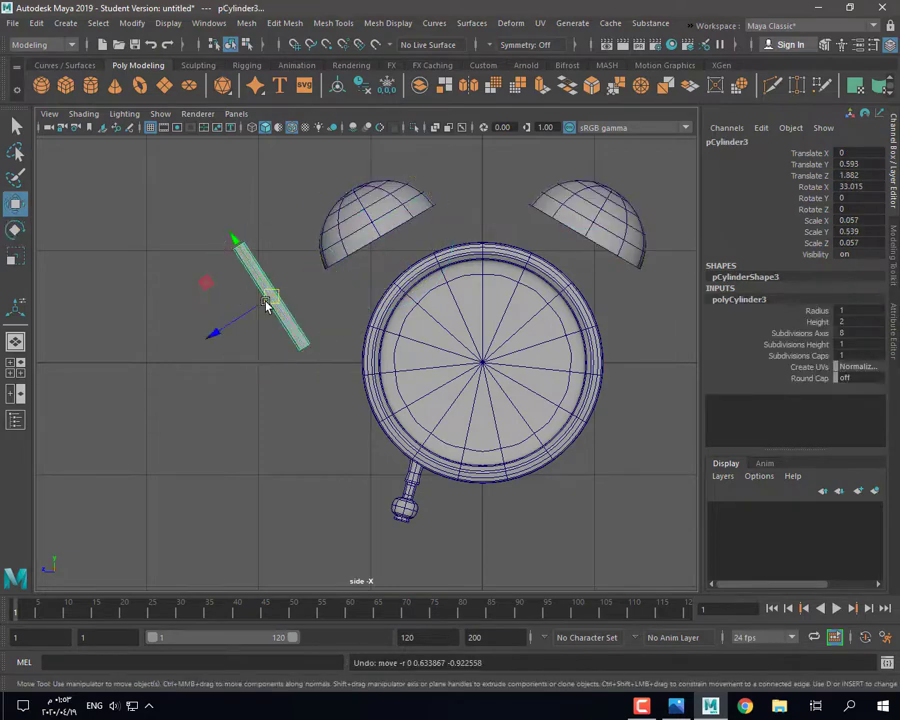
{"action": "left_click_drag", "start_coordinate": [271, 298], "coordinate": [383, 230]}
{"action": "key", "text": "r"}
{"action": "left_click_drag", "start_coordinate": [344, 178], "coordinate": [342, 175]}
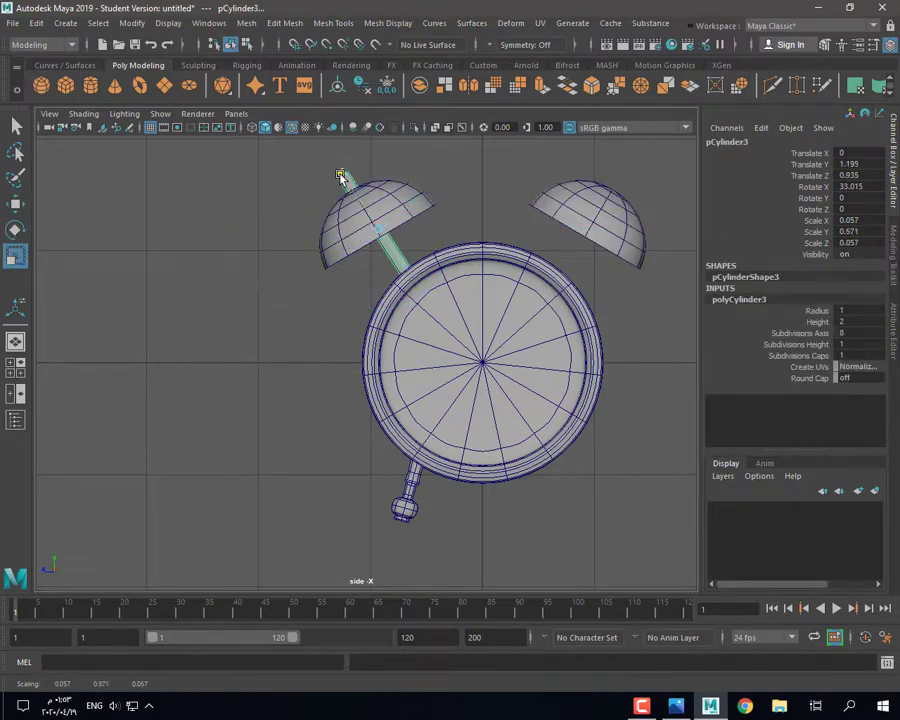
{"action": "left_click", "coordinate": [236, 268]}
{"action": "left_click", "coordinate": [342, 191]}
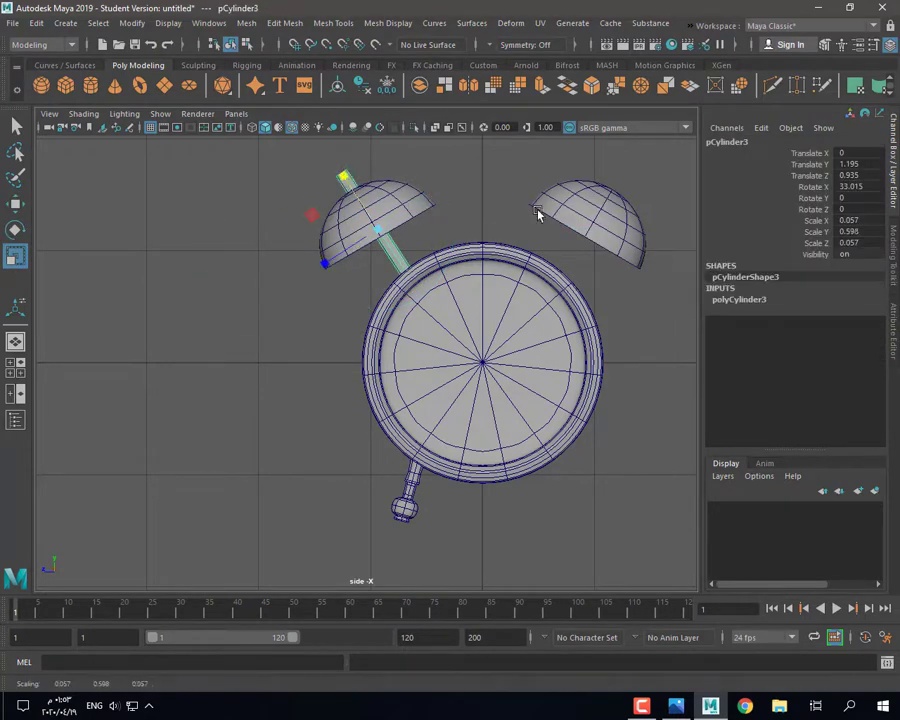
Step: Tilt the rod about 30° on X and nudge it through the left bell
{"action": "key", "text": "e"}
{"action": "left_click_drag", "start_coordinate": [382, 291], "coordinate": [380, 293]}
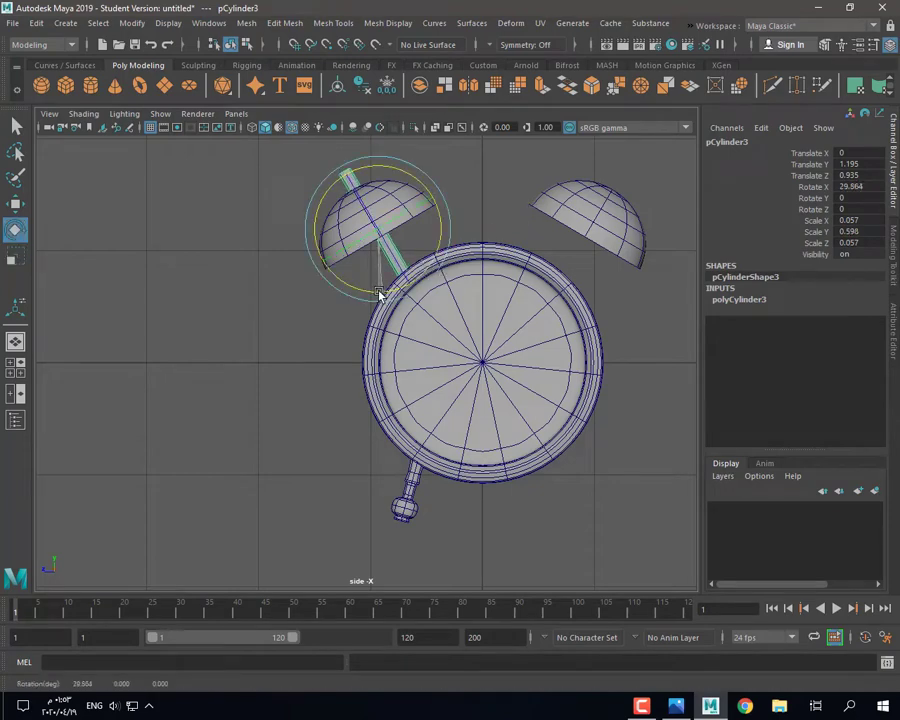
{"action": "key", "text": "w"}
{"action": "left_click_drag", "start_coordinate": [367, 251], "coordinate": [344, 249]}
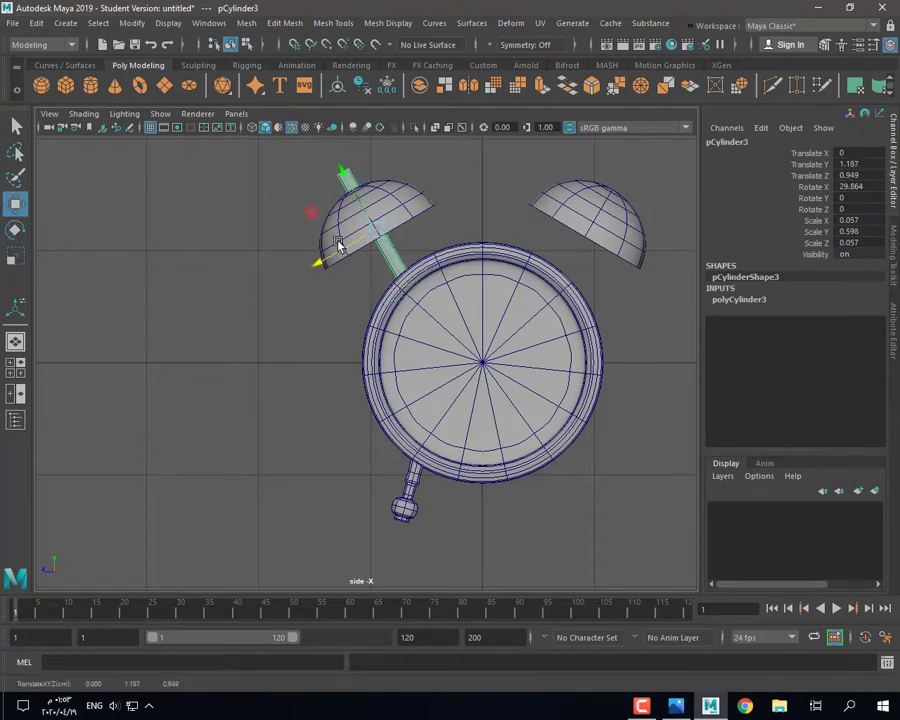
{"action": "left_click", "coordinate": [684, 706]}
{"action": "mouse_move", "coordinate": [703, 709]}
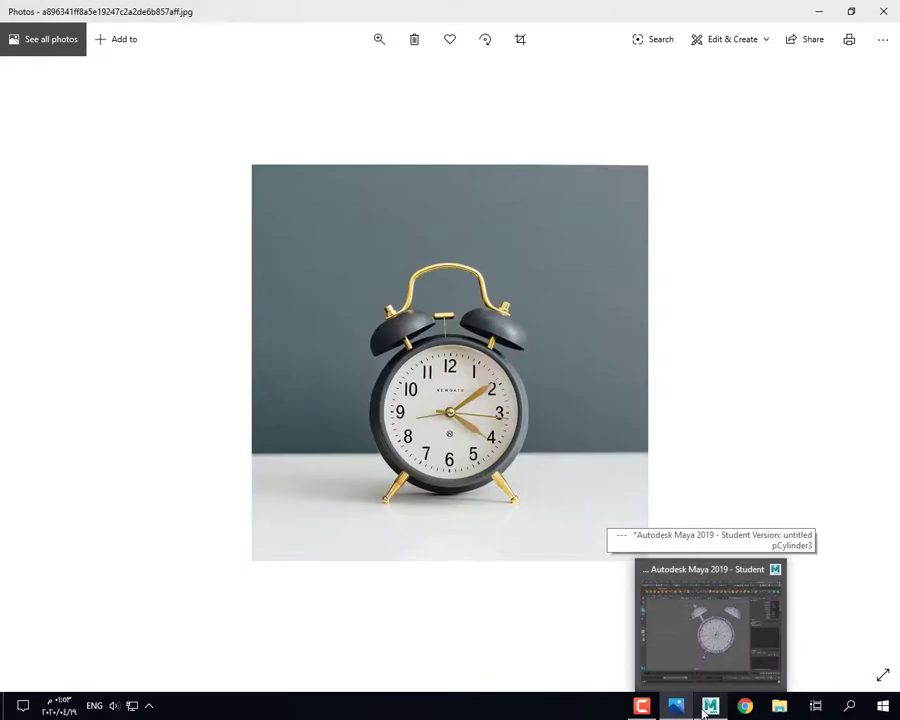
{"action": "left_click", "coordinate": [703, 709]}
{"action": "right_click_drag", "start_coordinate": [300, 174], "coordinate": [306, 172]}
Step: Isolate the rod in the view
{"action": "left_click", "coordinate": [396, 262]}
{"action": "right_click_drag", "start_coordinate": [394, 252], "coordinate": [464, 228]}
{"action": "left_click", "coordinate": [416, 128]}
{"action": "key", "text": "space"}
Step: Re-isolate the rod in the four-view layout
{"action": "key", "text": "space"}
{"action": "key", "text": "space"}
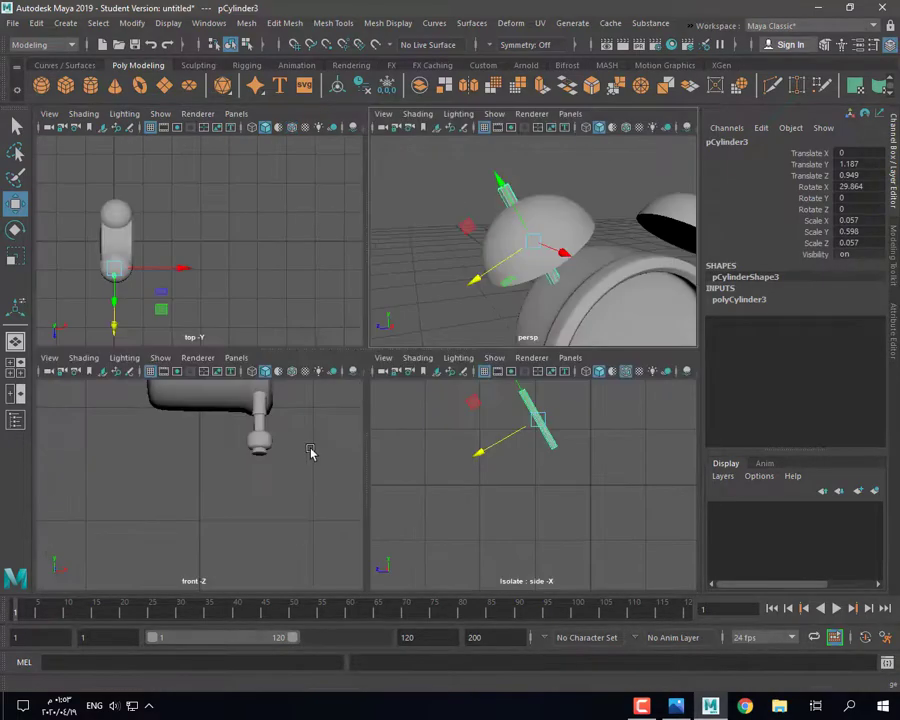
{"action": "key", "text": "space"}
{"action": "key", "text": "space"}
{"action": "key", "text": "space"}
{"action": "left_click", "coordinate": [416, 128]}
{"action": "key", "text": "ctrl+z"}
{"action": "key", "text": "ctrl+z"}
{"action": "key", "text": "ctrl+z"}
{"action": "key", "text": "ctrl+z"}
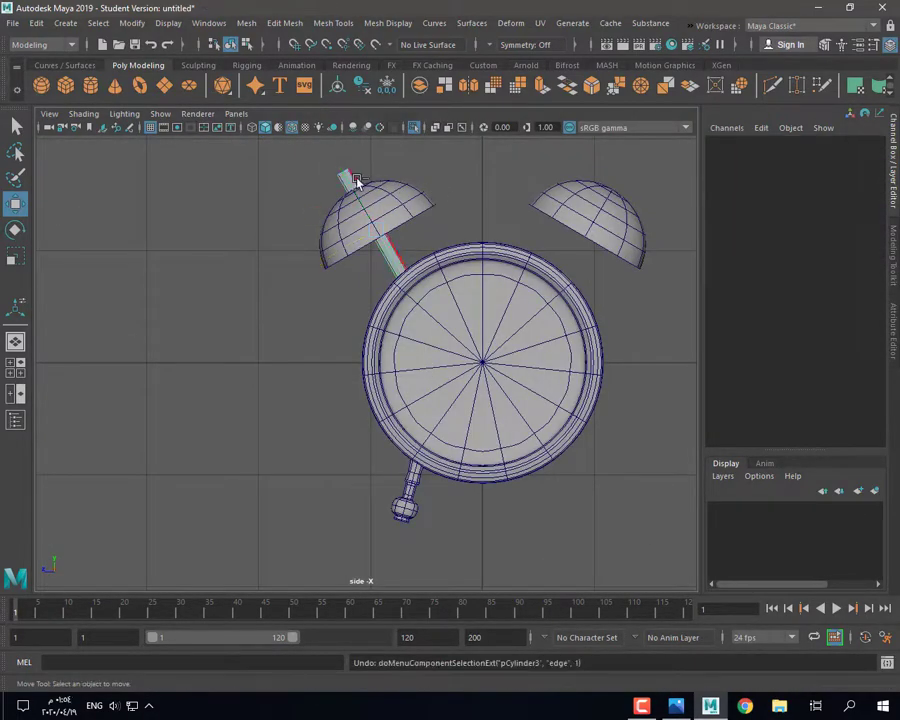
{"action": "key", "text": "space"}
{"action": "key", "text": "space"}
{"action": "left_click", "coordinate": [415, 129]}
Step: Bevel the rod's edges at fraction 0.2
{"action": "right_click_drag", "start_coordinate": [297, 245], "coordinate": [296, 214]}
{"action": "left_click_drag", "start_coordinate": [268, 218], "coordinate": [382, 322]}
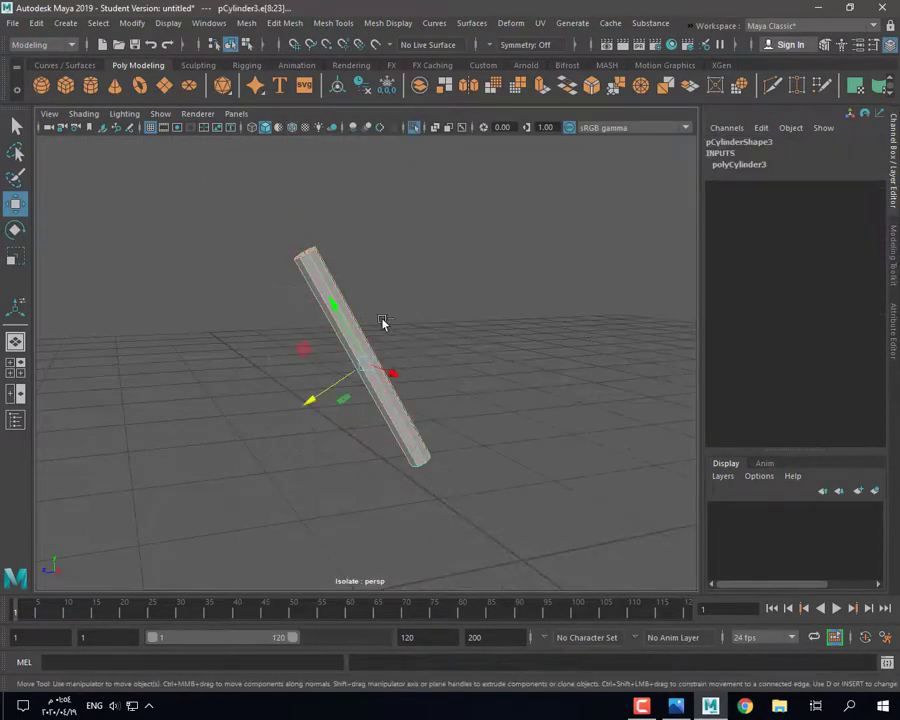
{"action": "key", "text": "ctrl+b"}
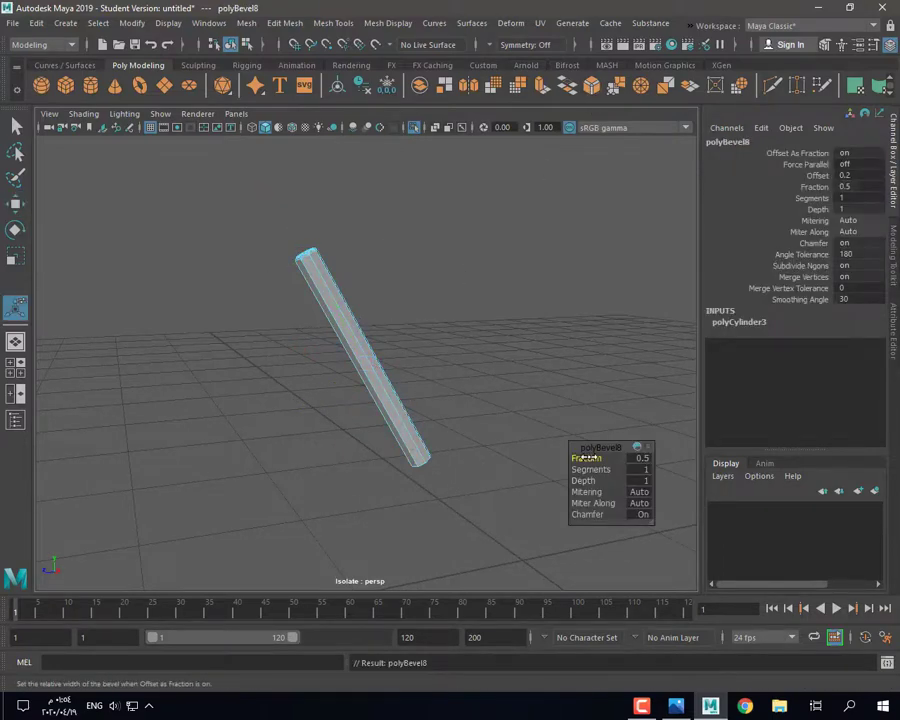
{"action": "left_click_drag", "start_coordinate": [597, 457], "coordinate": [472, 343], "text": "alt"}
{"action": "key", "text": "ctrl+z"}
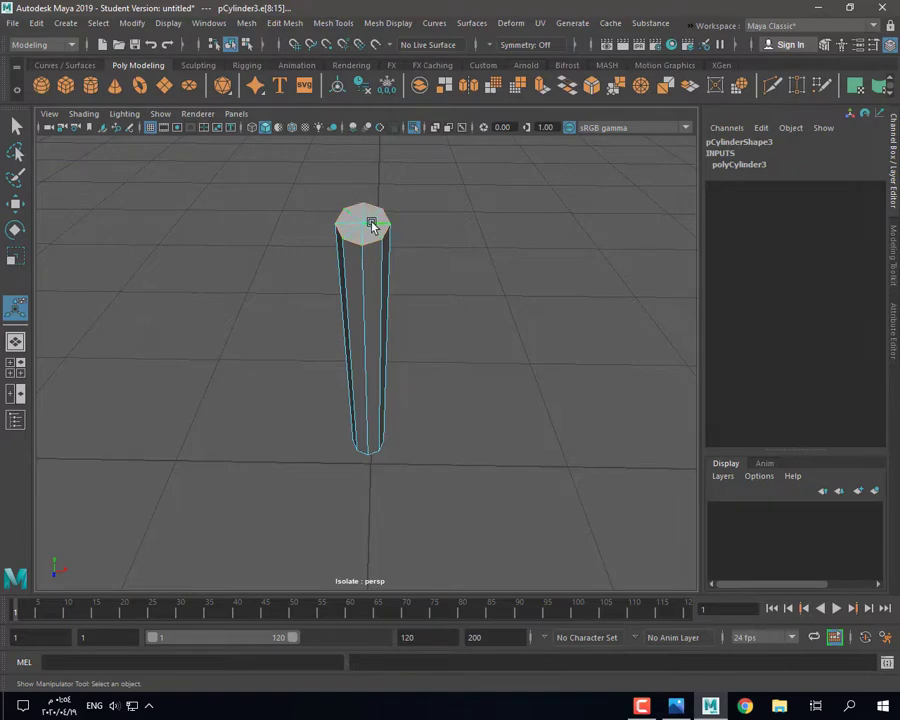
{"action": "left_click_drag", "start_coordinate": [447, 314], "coordinate": [590, 470], "text": "alt"}
{"action": "key", "text": "ctrl+b"}
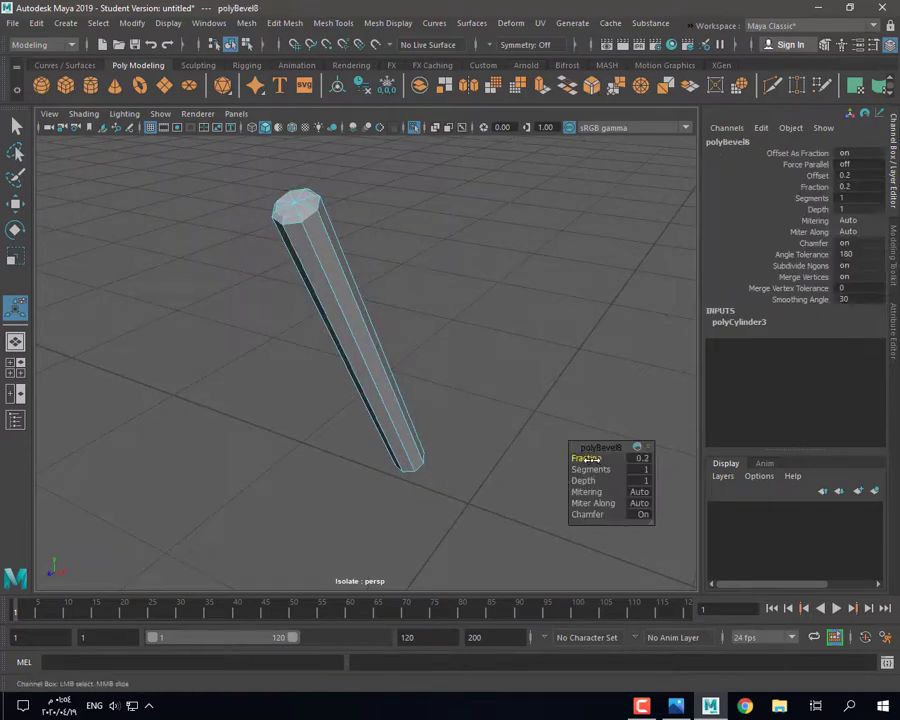
Step: Delete the rod's end cap faces to leave it open-ended
{"action": "left_click_drag", "start_coordinate": [493, 408], "coordinate": [378, 284], "text": "alt"}
{"action": "left_click", "coordinate": [378, 284]}
{"action": "key", "text": "q"}
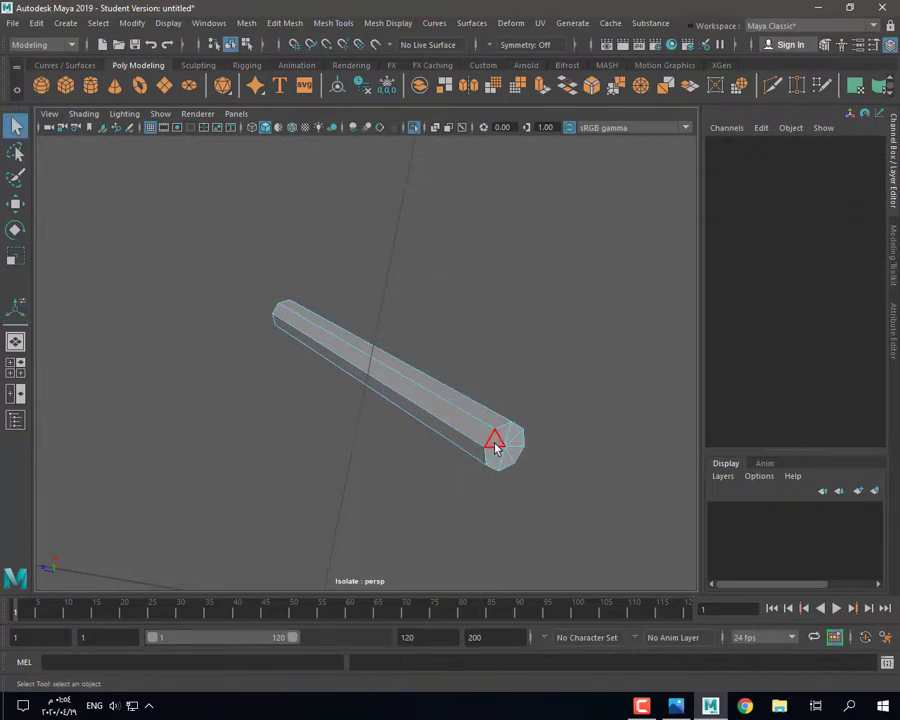
{"action": "left_click_drag", "start_coordinate": [515, 448], "coordinate": [518, 444]}
{"action": "key", "text": "Delete"}
{"action": "left_click_drag", "start_coordinate": [446, 392], "coordinate": [443, 473], "text": "alt"}
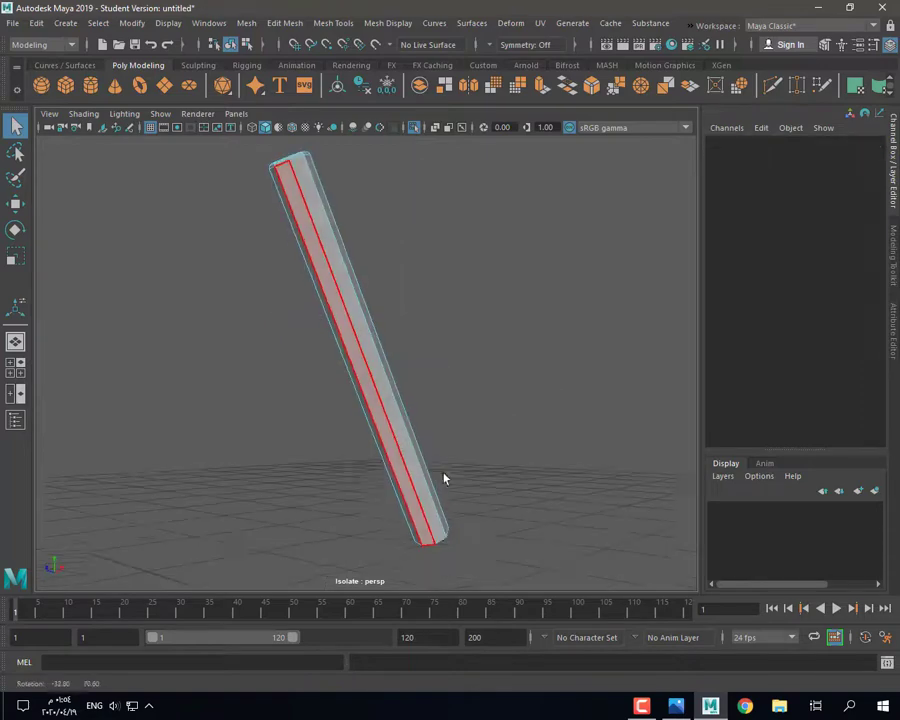
{"action": "right_click_drag", "start_coordinate": [354, 318], "coordinate": [404, 267]}
{"action": "key", "text": "3"}
Step: Turn off Isolate Select so the whole clock shows around the rod
{"action": "left_click", "coordinate": [404, 267]}
{"action": "left_click_drag", "start_coordinate": [410, 268], "coordinate": [452, 366], "text": "alt"}
{"action": "left_click", "coordinate": [368, 350]}
{"action": "left_click", "coordinate": [414, 128]}
{"action": "left_click", "coordinate": [250, 430]}
{"action": "left_click_drag", "start_coordinate": [270, 430], "coordinate": [461, 395], "text": "alt"}
Step: In the top view, slide the left bell dome and its rod slightly along X
{"action": "left_click", "coordinate": [459, 394]}
{"action": "left_click", "coordinate": [376, 346], "text": "shift"}
{"action": "key", "text": "space"}
{"action": "key", "text": "space"}
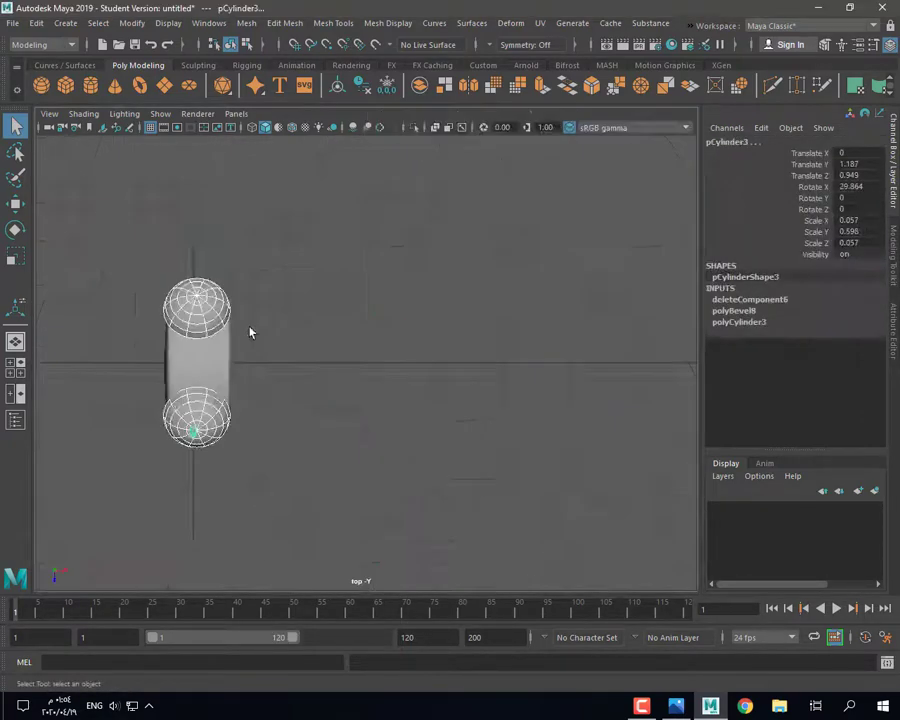
{"action": "scroll", "coordinate": [249, 328], "scroll_direction": "up", "scroll_amount": 1}
{"action": "key", "text": "w"}
{"action": "left_click_drag", "start_coordinate": [238, 427], "coordinate": [251, 428]}
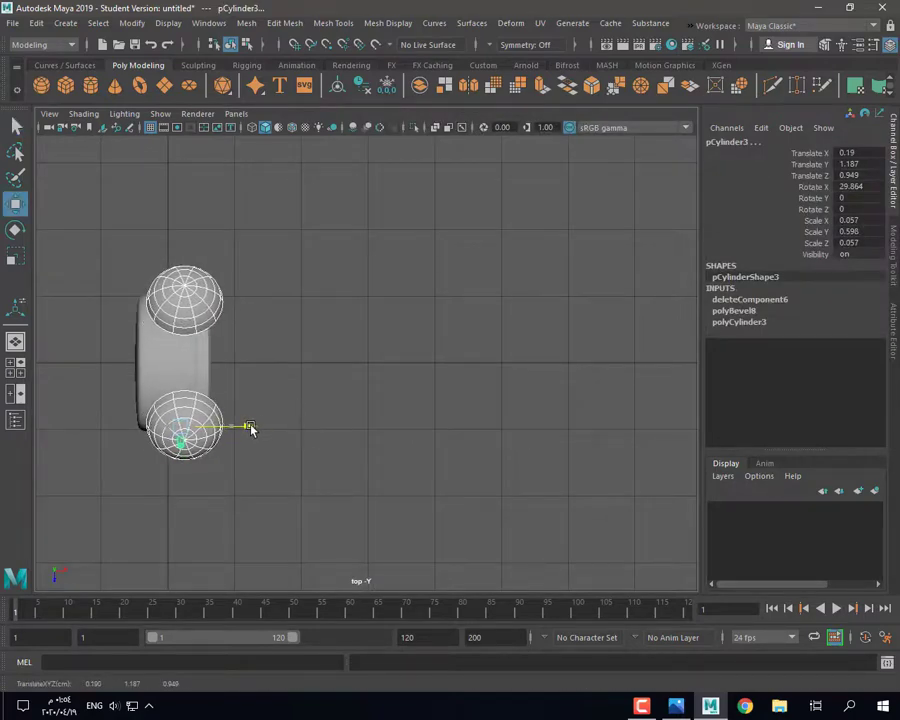
Step: Frame the rod, show wireframe on shaded, and shift the rod further along X
{"action": "left_click", "coordinate": [173, 444]}
{"action": "left_click", "coordinate": [178, 446]}
{"action": "key", "text": "f"}
{"action": "scroll", "coordinate": [326, 367], "scroll_direction": "down", "scroll_amount": 5}
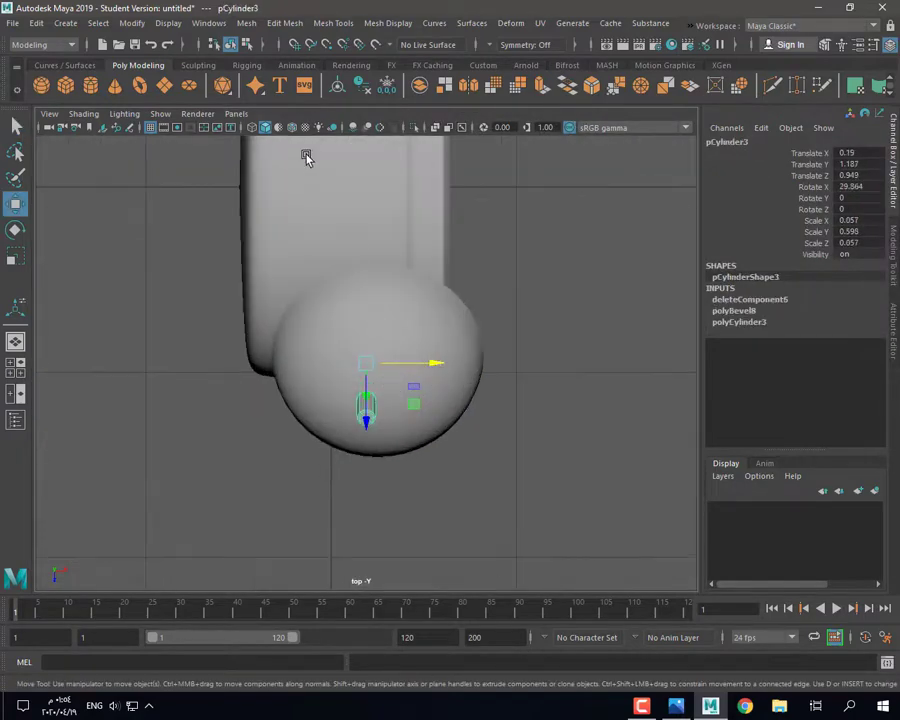
{"action": "left_click", "coordinate": [292, 128]}
{"action": "left_click_drag", "start_coordinate": [430, 363], "coordinate": [446, 362]}
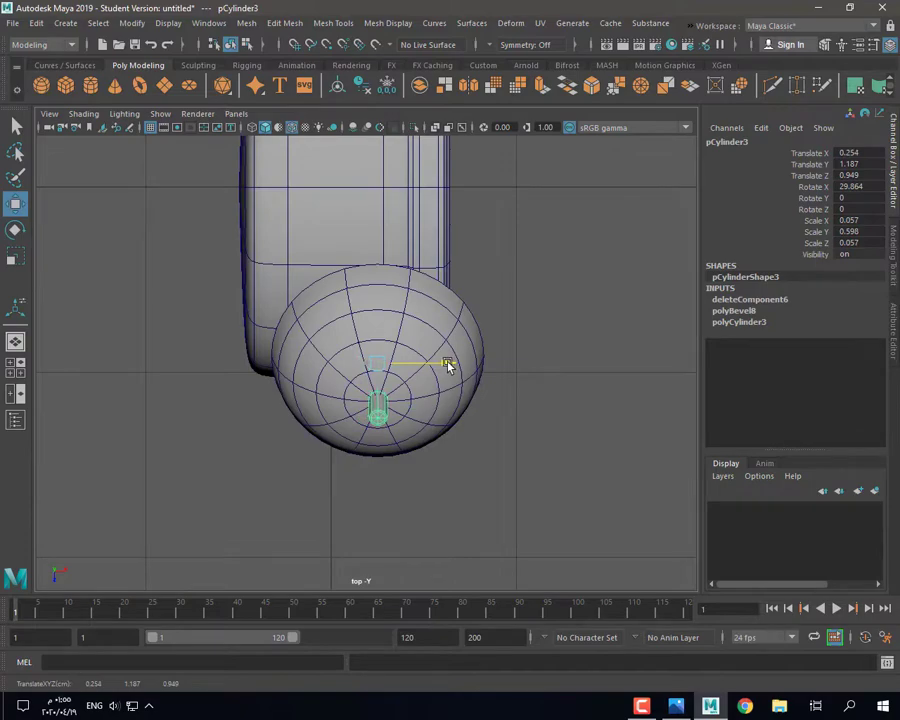
Step: Orbit to face the clock front and reselect the rod and left bell dome
{"action": "key", "text": "space"}
{"action": "key", "text": "space"}
{"action": "mouse_move", "coordinate": [558, 275]}
{"action": "left_mouse_down", "text": "alt"}
{"action": "mouse_move", "coordinate": [430, 405]}
{"action": "mouse_move", "coordinate": [263, 438]}
{"action": "mouse_move", "coordinate": [287, 435]}
{"action": "mouse_move", "coordinate": [346, 315]}
{"action": "mouse_move", "coordinate": [346, 333]}
{"action": "left_mouse_up", "text": "alt"}
{"action": "scroll", "coordinate": [430, 405], "scroll_direction": "down", "scroll_amount": 6}
{"action": "left_click", "coordinate": [287, 435]}
{"action": "scroll", "coordinate": [288, 435], "scroll_direction": "up", "scroll_amount": 3}
{"action": "scroll", "coordinate": [285, 427], "scroll_direction": "down", "scroll_amount": 2}
{"action": "left_click", "coordinate": [342, 321]}
{"action": "scroll", "coordinate": [342, 321], "scroll_direction": "up", "scroll_amount": 4}
{"action": "left_click", "coordinate": [340, 327]}
{"action": "scroll", "coordinate": [385, 404], "scroll_direction": "down", "scroll_amount": 4}
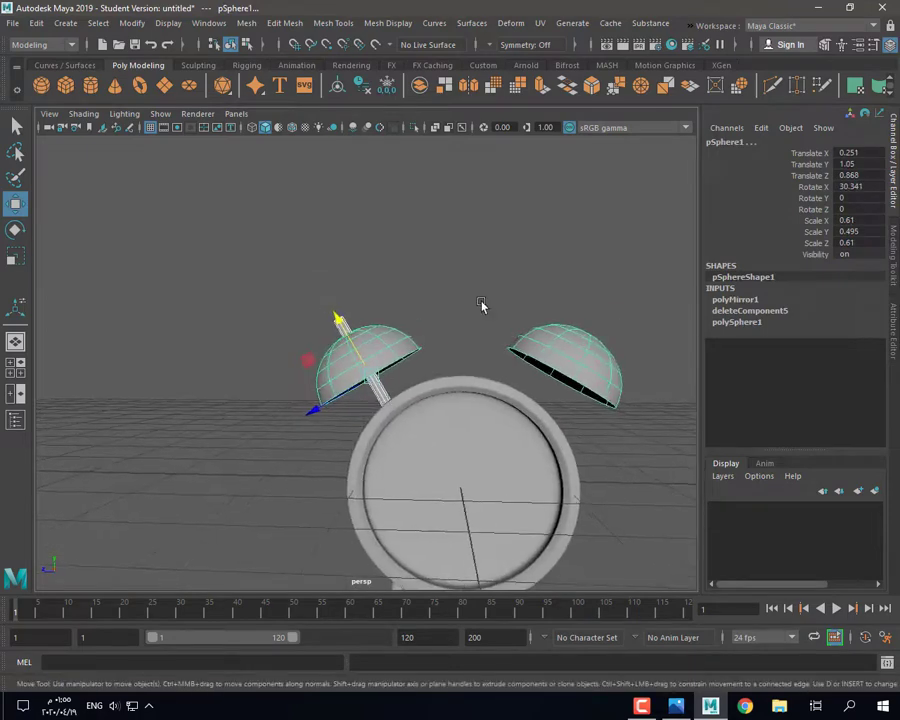
Step: Marquee-select and delete the right dome's faces, then reselect the remaining dome and rod
{"action": "key", "text": "F11"}
{"action": "left_click_drag", "start_coordinate": [498, 283], "coordinate": [661, 424]}
{"action": "key", "text": "Delete"}
{"action": "left_click", "coordinate": [383, 346]}
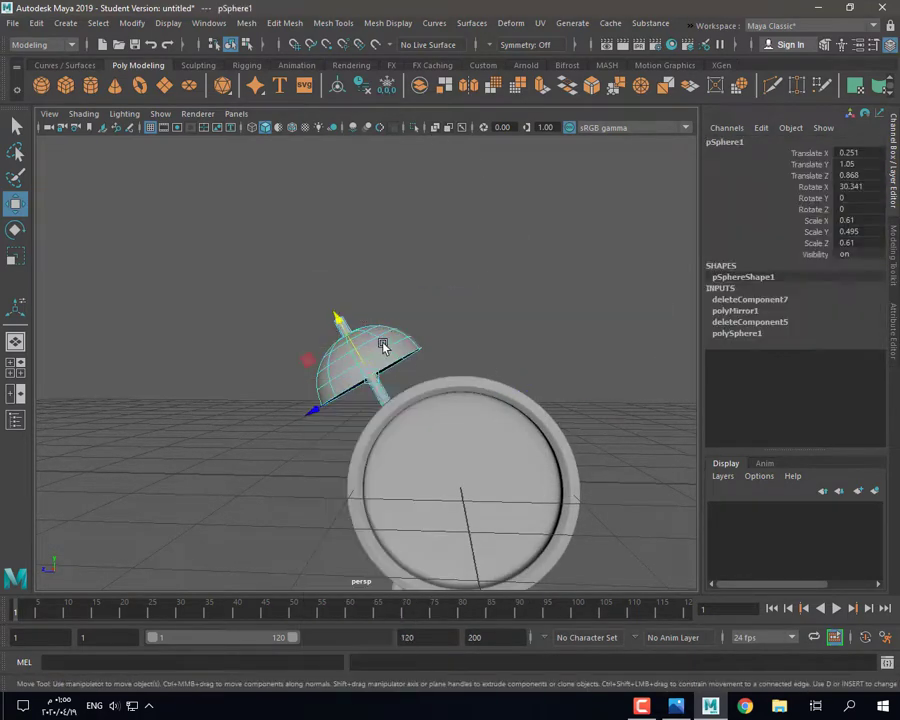
{"action": "right_click_drag", "start_coordinate": [351, 303], "coordinate": [376, 294]}
{"action": "left_click", "coordinate": [346, 344]}
{"action": "scroll", "coordinate": [323, 338], "scroll_direction": "up", "scroll_amount": 3}
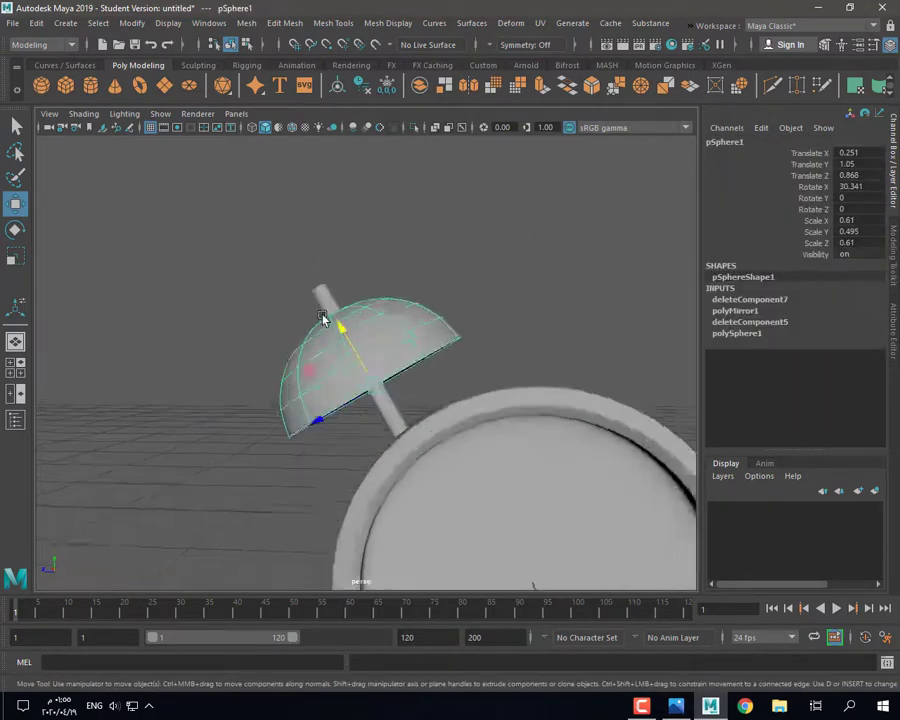
{"action": "left_click", "coordinate": [318, 289], "text": "shift"}
{"action": "scroll", "coordinate": [336, 326], "scroll_direction": "down", "scroll_amount": 3}
{"action": "left_click", "coordinate": [340, 338]}
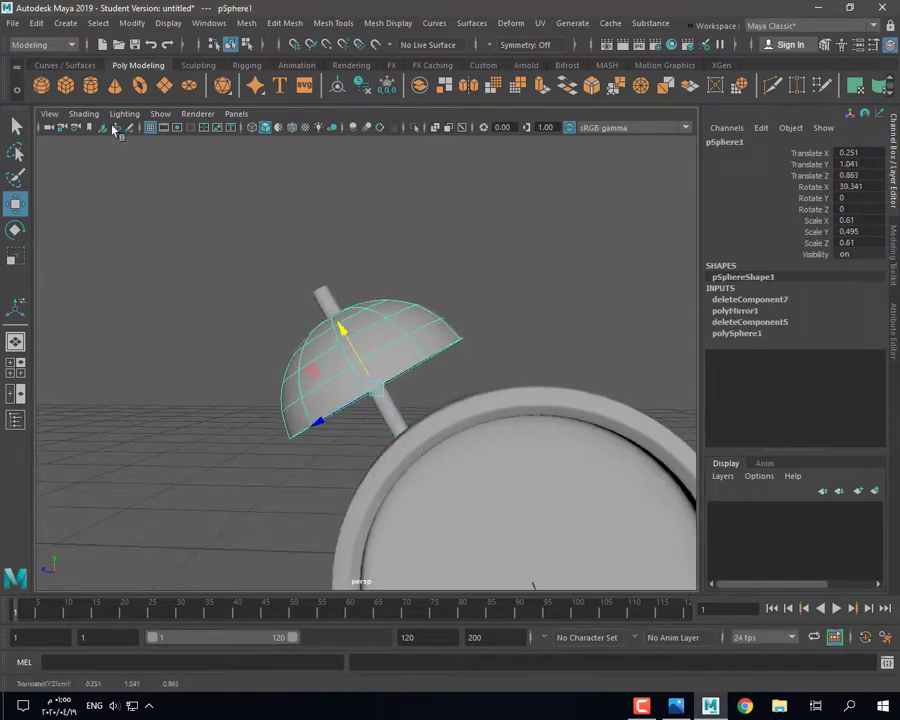
Step: Create and discard a stray cylinder, then undo the last move of the rod edges
{"action": "left_click", "coordinate": [88, 88]}
{"action": "key", "text": "r"}
{"action": "key", "text": "Delete"}
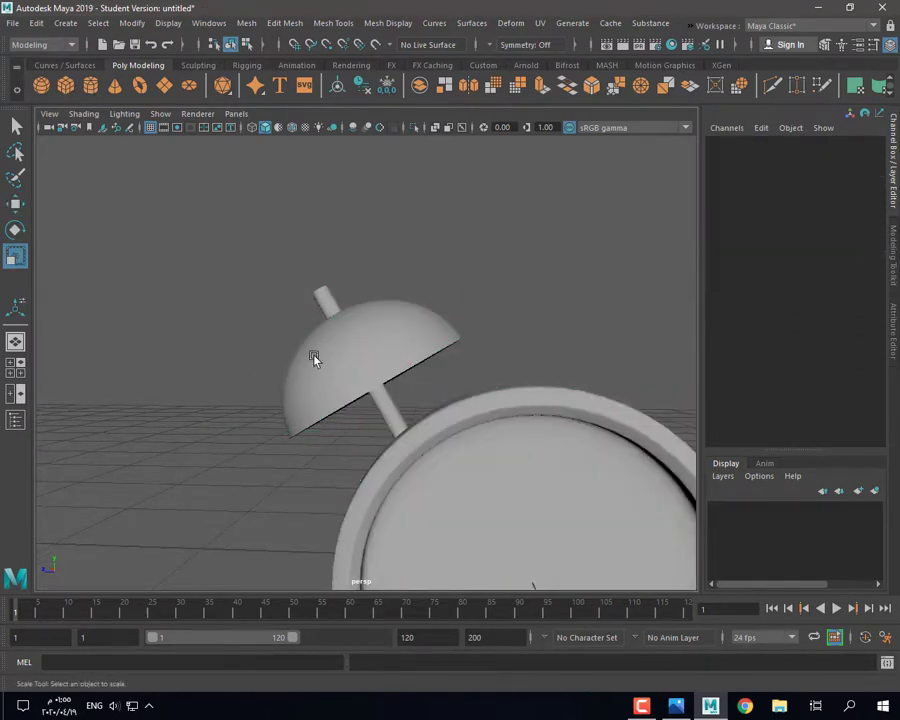
{"action": "left_click", "coordinate": [775, 88]}
{"action": "scroll", "coordinate": [360, 370], "scroll_direction": "up", "scroll_amount": 3}
{"action": "left_click_drag", "start_coordinate": [352, 392], "coordinate": [401, 352], "text": "alt"}
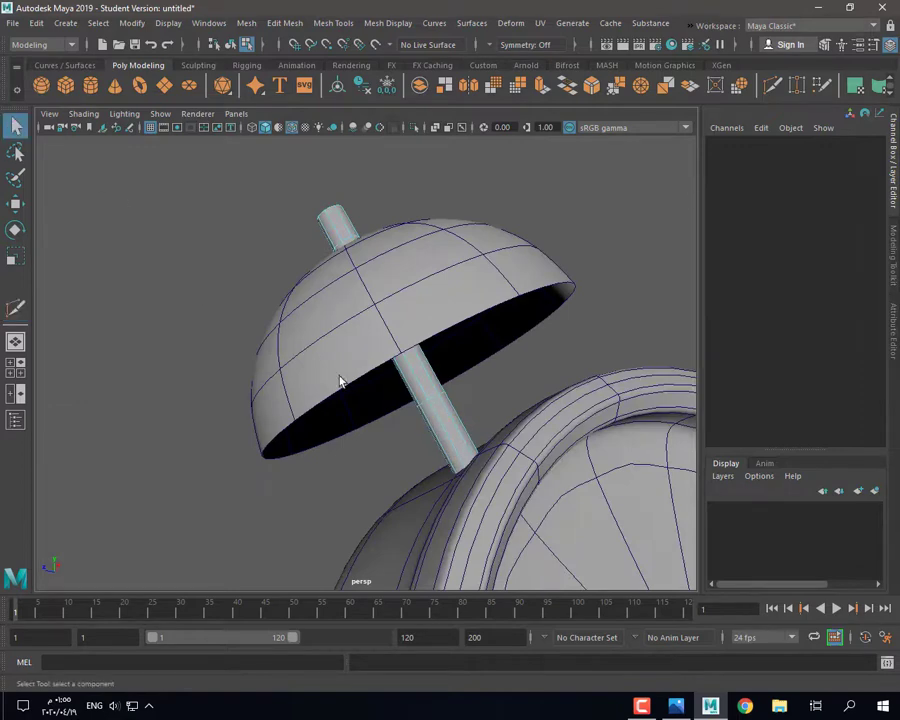
{"action": "key", "text": "ctrl+z"}
{"action": "key", "text": "ctrl+z"}
{"action": "key", "text": "ctrl+z"}
{"action": "key", "text": "ctrl+z"}
{"action": "key", "text": "ctrl+z"}
{"action": "key", "text": "ctrl+z"}
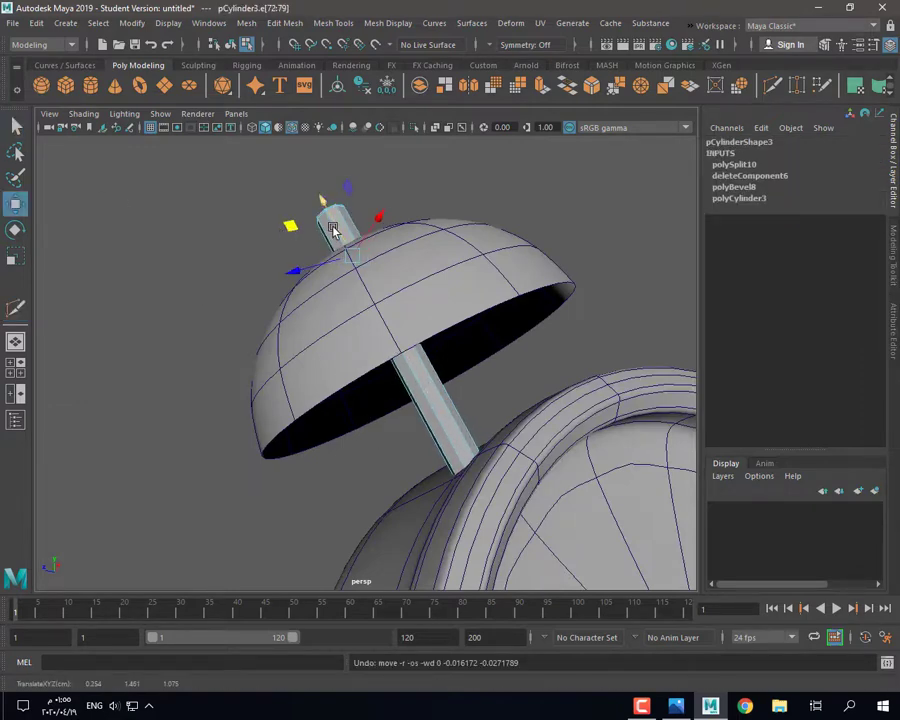
Step: Frame the rod edges, orbit around the rod, and nudge its edge ring slightly
{"action": "key", "text": "f"}
{"action": "scroll", "coordinate": [328, 224], "scroll_direction": "down", "scroll_amount": 5}
{"action": "left_click_drag", "start_coordinate": [328, 226], "coordinate": [376, 449], "text": "alt"}
{"action": "left_click_drag", "start_coordinate": [342, 320], "coordinate": [275, 376]}
{"action": "left_click", "coordinate": [21, 308]}
{"action": "left_click", "coordinate": [232, 315]}
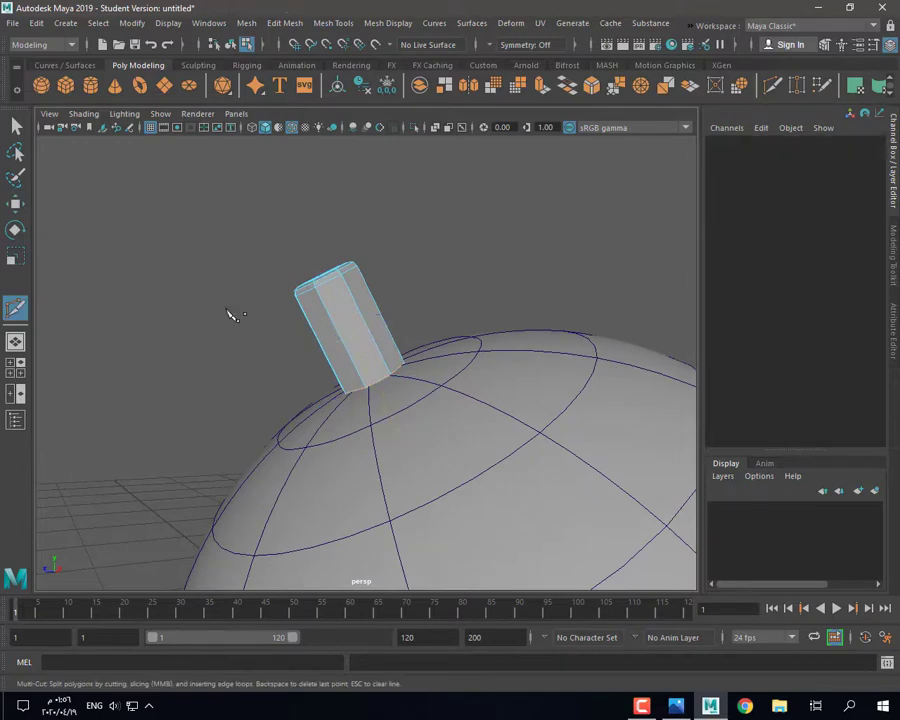
Step: Duplicate the ring of faces at the rod base and freeze its transformations
{"action": "double_click", "coordinate": [366, 349]}
{"action": "left_click_drag", "start_coordinate": [366, 350], "coordinate": [358, 418], "text": "alt"}
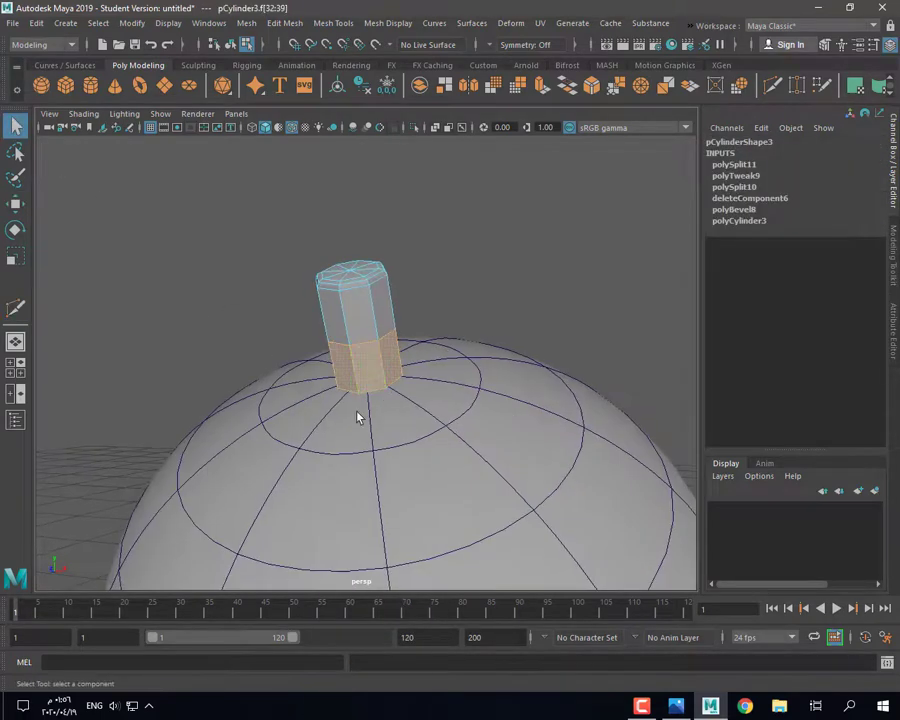
{"action": "right_click_drag", "start_coordinate": [416, 242], "coordinate": [412, 484], "text": "shift"}
{"action": "left_click", "coordinate": [492, 282]}
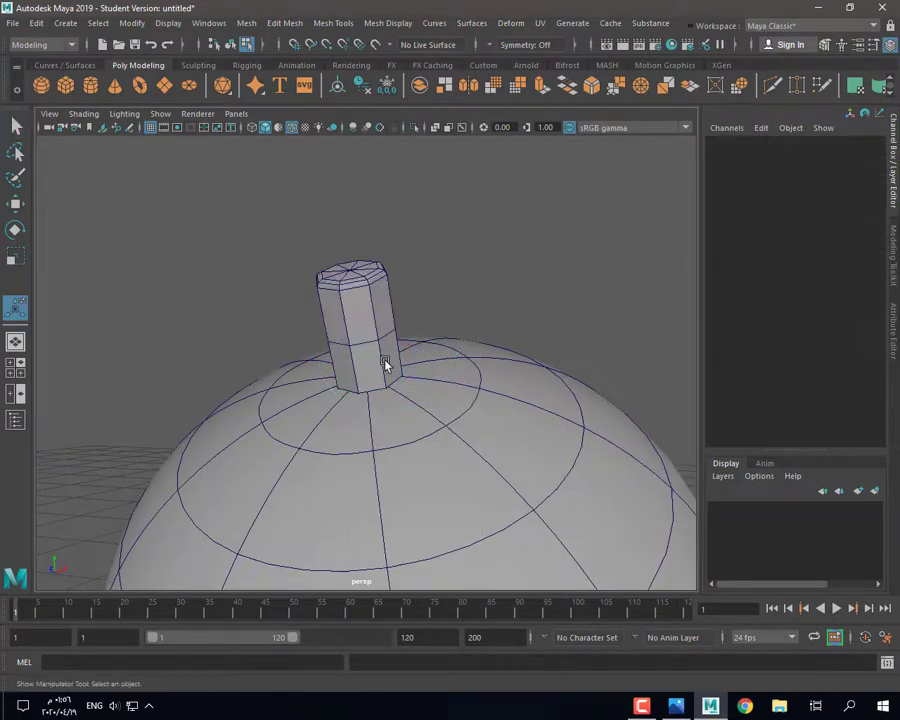
{"action": "right_click_drag", "start_coordinate": [350, 293], "coordinate": [392, 266]}
{"action": "left_click", "coordinate": [365, 308]}
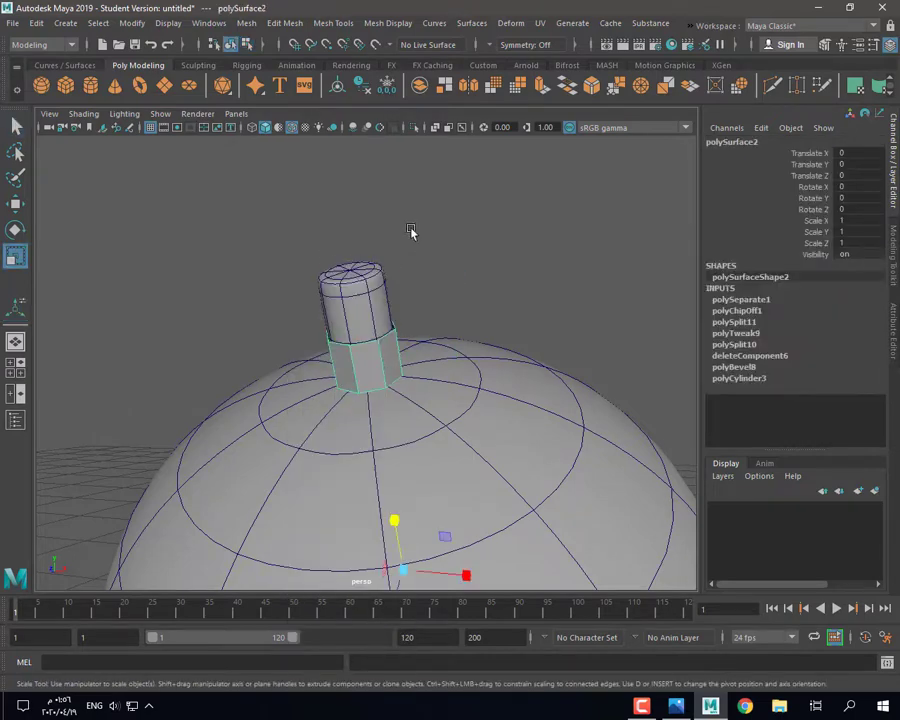
{"action": "left_click", "coordinate": [387, 88]}
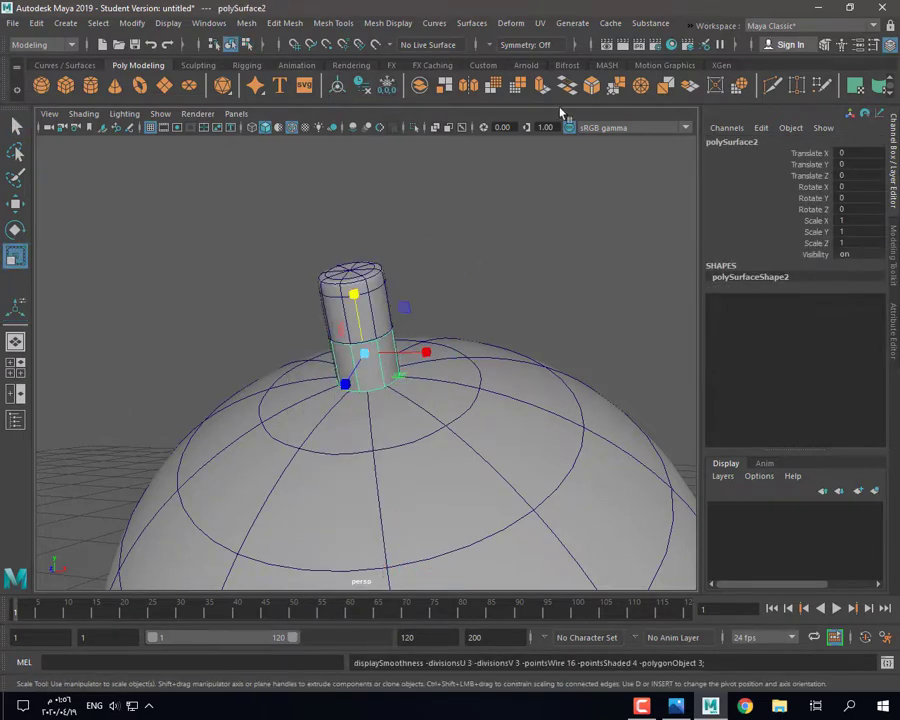
Step: Extrude the duplicated face ring outward to give the nut thickness
{"action": "key", "text": "ctrl+e"}
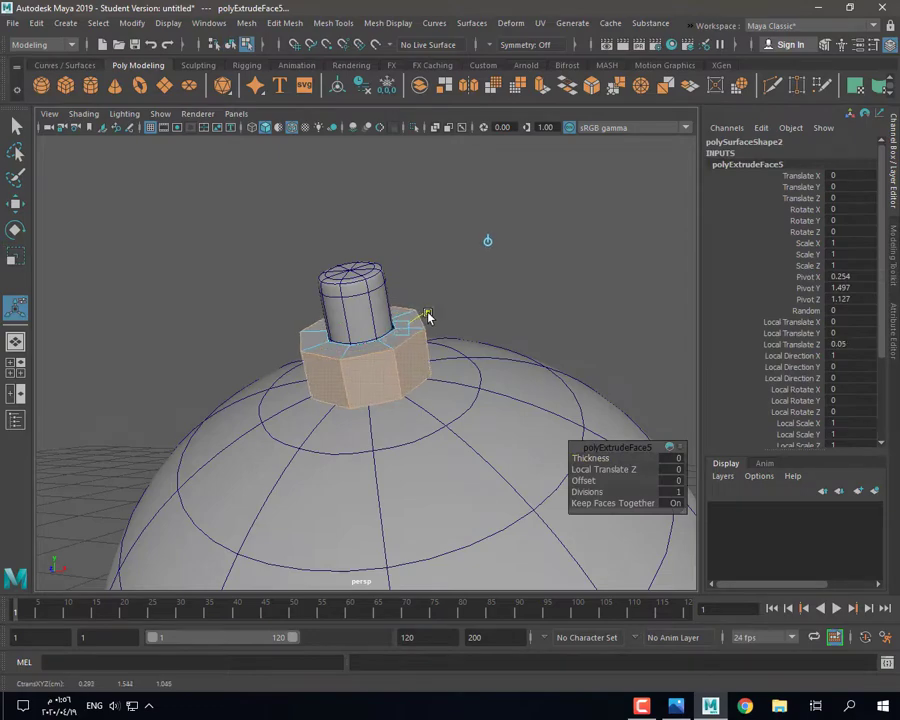
{"action": "left_click_drag", "start_coordinate": [428, 317], "coordinate": [427, 318]}
{"action": "left_click_drag", "start_coordinate": [430, 320], "coordinate": [452, 352], "text": "alt"}
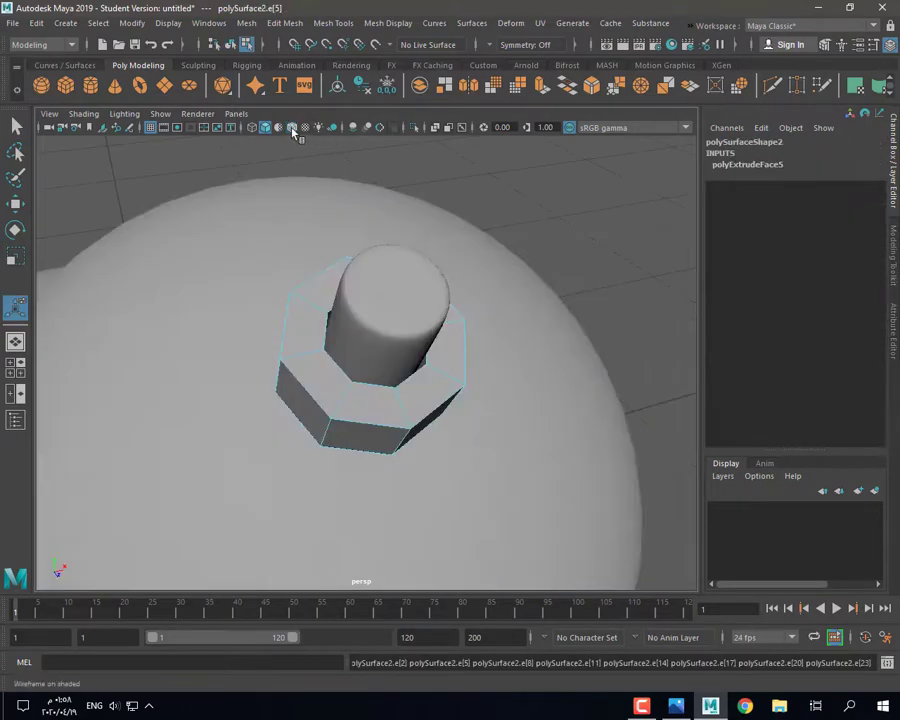
{"action": "left_click", "coordinate": [436, 128]}
{"action": "mouse_move", "coordinate": [420, 210]}
{"action": "left_mouse_down", "text": "alt"}
{"action": "mouse_move", "coordinate": [406, 272]}
{"action": "mouse_move", "coordinate": [489, 354]}
{"action": "left_mouse_up", "text": "alt"}
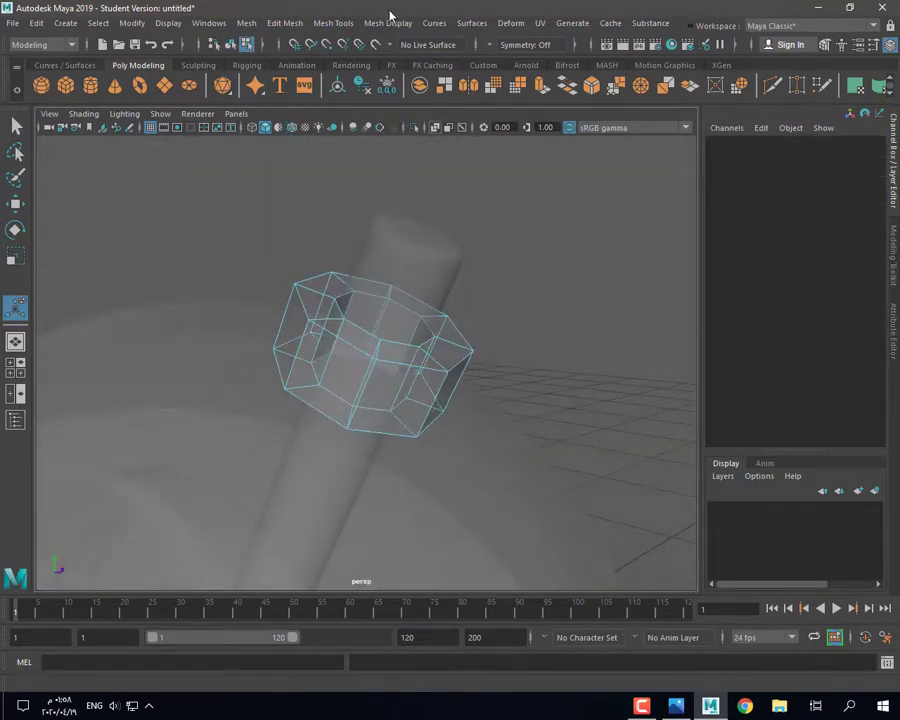
Step: Insert an edge loop around the nut and check it in smooth preview
{"action": "left_click", "coordinate": [333, 22]}
{"action": "left_click", "coordinate": [380, 133]}
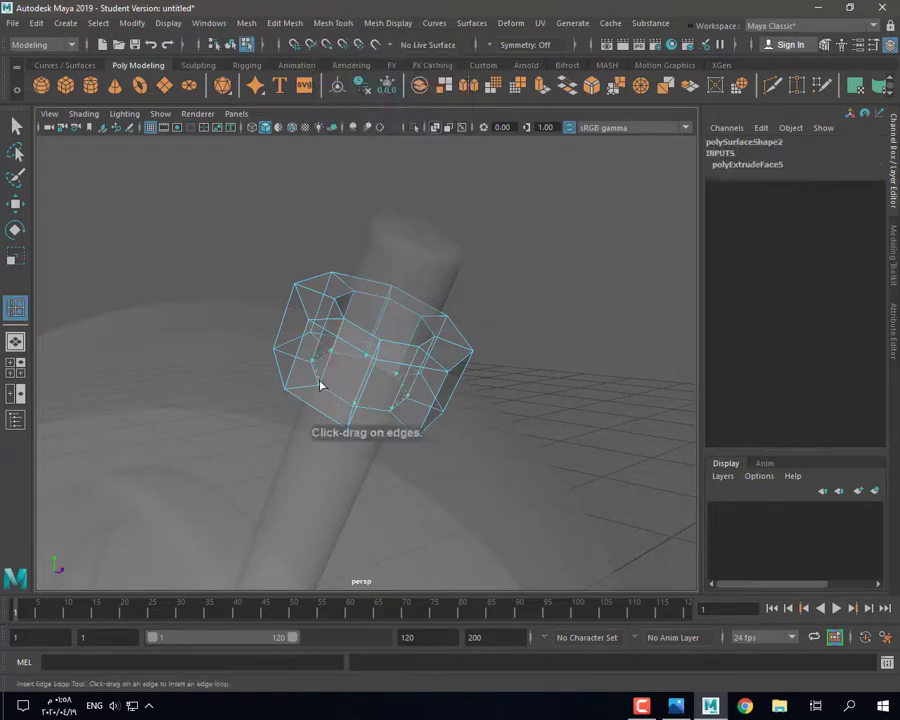
{"action": "left_click", "coordinate": [333, 314]}
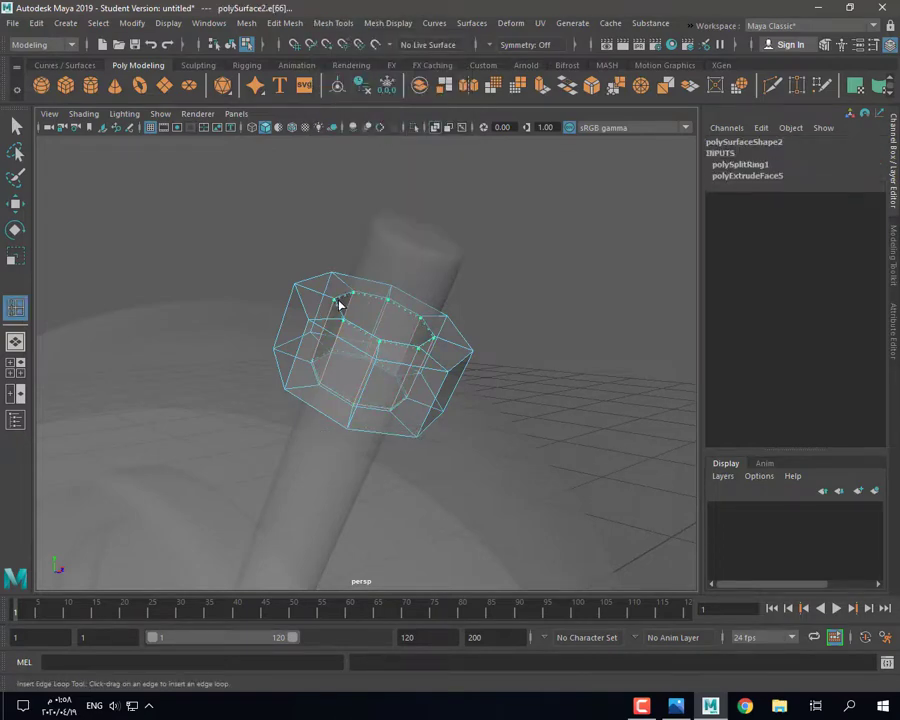
{"action": "right_click_drag", "start_coordinate": [300, 317], "coordinate": [346, 281]}
{"action": "left_click", "coordinate": [436, 128]}
{"action": "left_click_drag", "start_coordinate": [352, 350], "coordinate": [314, 372], "text": "alt"}
{"action": "key", "text": "3"}
{"action": "key", "text": "1"}
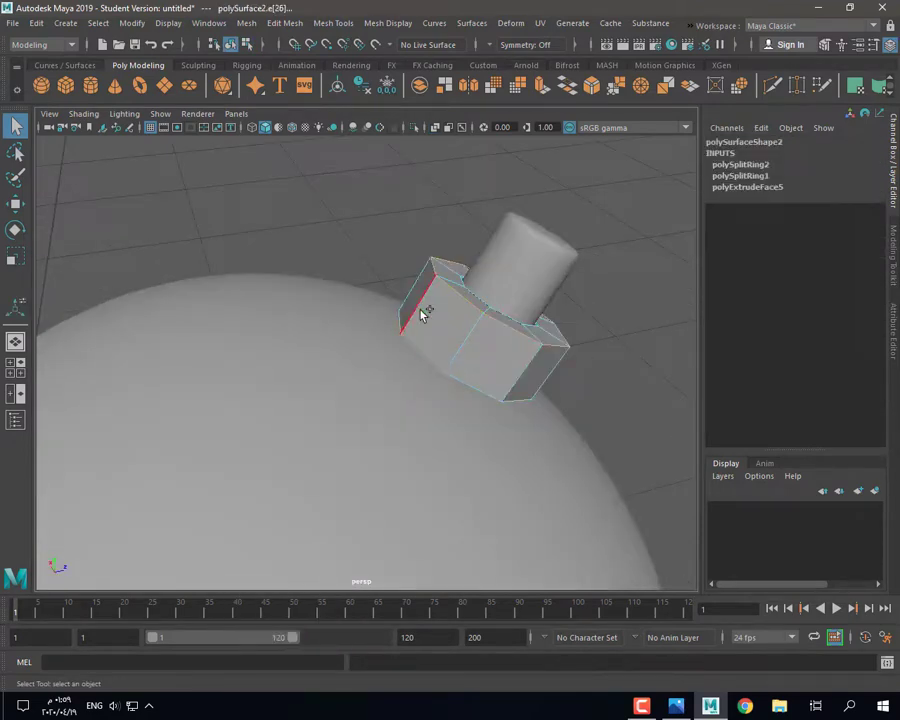
{"action": "left_click_drag", "start_coordinate": [516, 396], "coordinate": [458, 297], "text": "alt"}
Step: Bevel the nut edges with Fraction 0.3 and 2 segments, then preview it smoothed
{"action": "key", "text": "ctrl+b"}
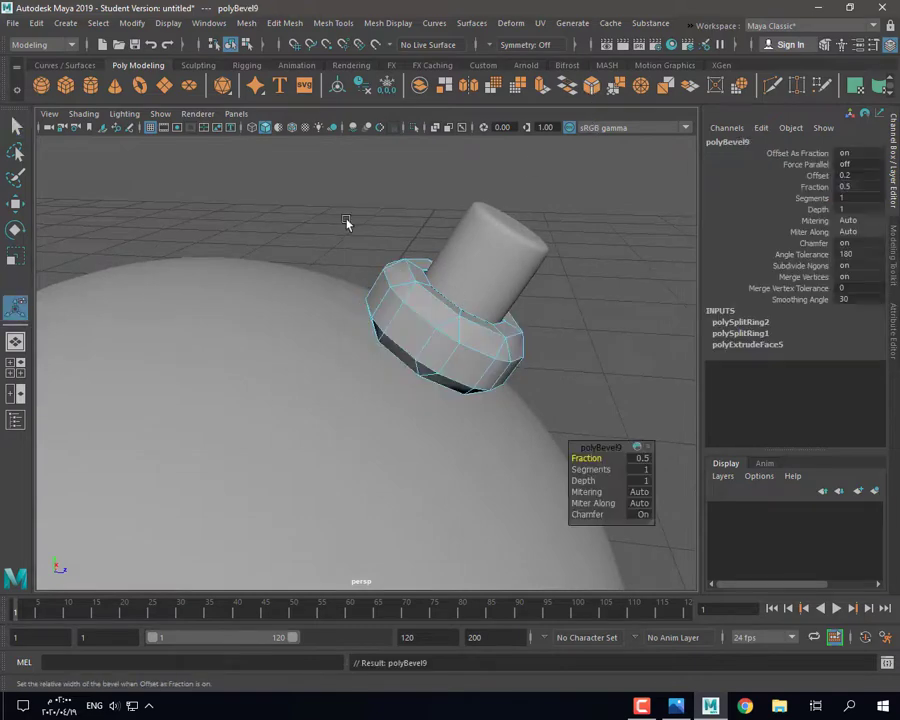
{"action": "left_click", "coordinate": [436, 128]}
{"action": "left_click", "coordinate": [436, 128]}
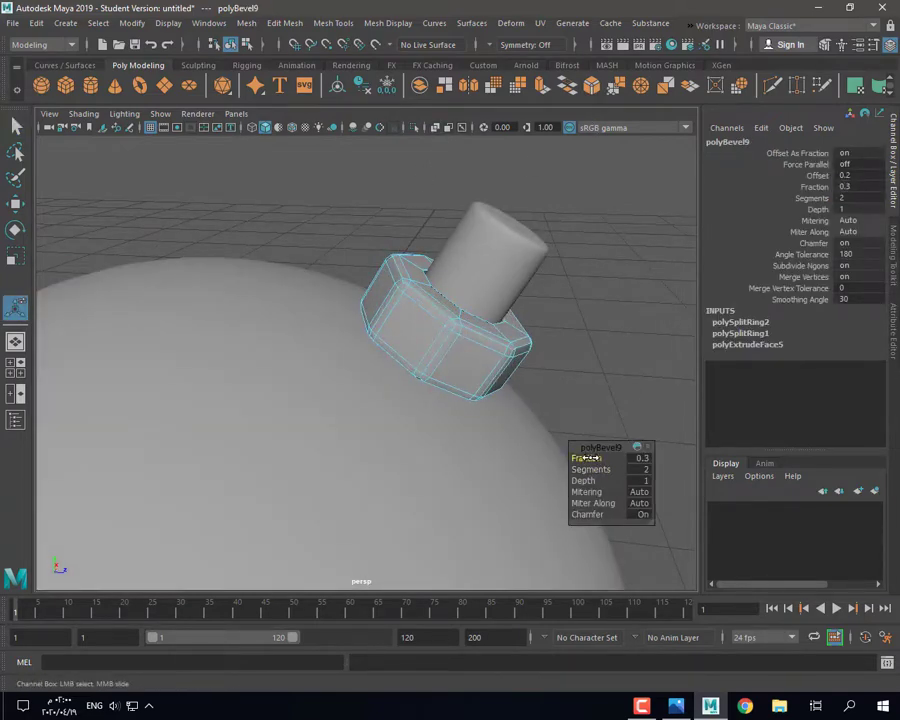
{"action": "key", "text": "3"}
{"action": "right_click_drag", "start_coordinate": [412, 288], "coordinate": [462, 254]}
{"action": "left_click", "coordinate": [567, 364]}
{"action": "left_click_drag", "start_coordinate": [567, 364], "coordinate": [530, 410], "text": "alt"}
{"action": "left_click", "coordinate": [435, 292]}
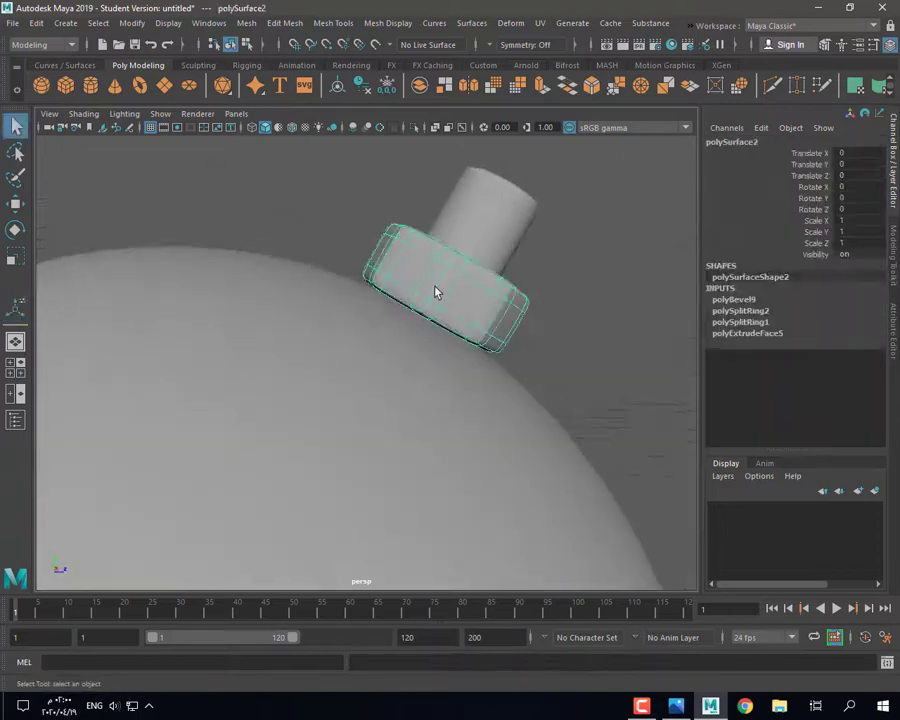
Step: Move the nut slightly down the rod and preview it smoothed
{"action": "left_click_drag", "start_coordinate": [435, 292], "coordinate": [425, 362], "text": "alt"}
{"action": "key", "text": "w"}
{"action": "left_click_drag", "start_coordinate": [482, 250], "coordinate": [484, 258]}
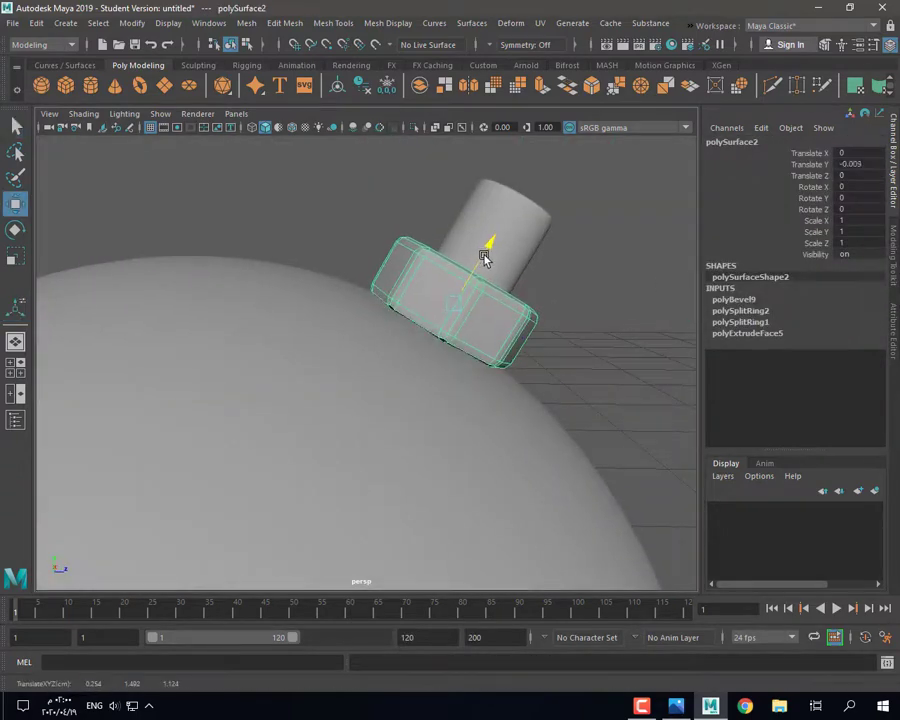
{"action": "left_click", "coordinate": [565, 280]}
{"action": "left_click", "coordinate": [460, 305]}
{"action": "key", "text": "3"}
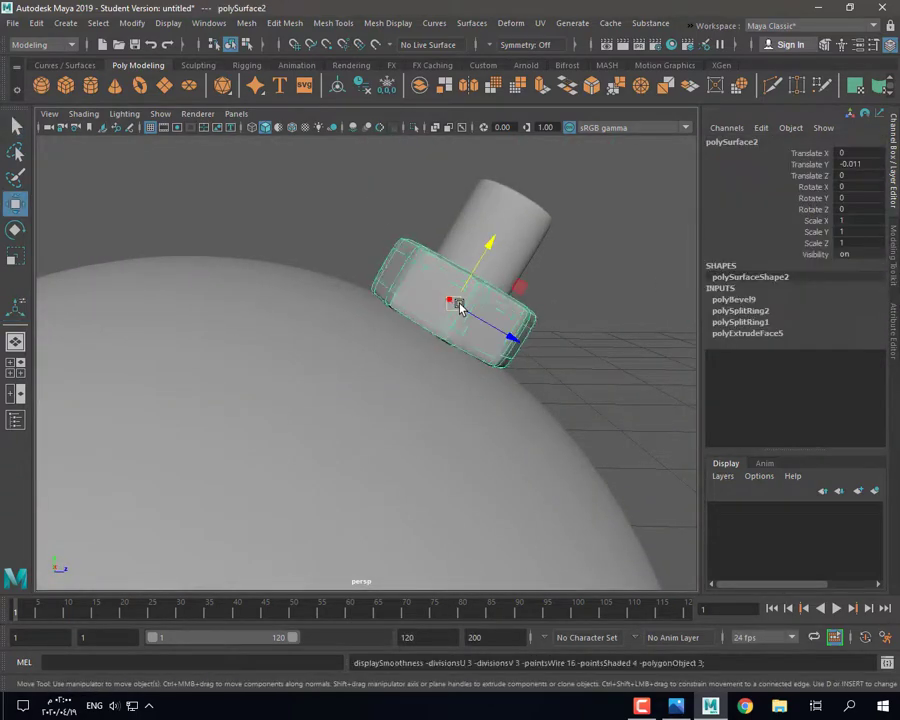
{"action": "left_click", "coordinate": [560, 300]}
Step: Scale the bell dome down slightly in Y to flatten it
{"action": "left_click_drag", "start_coordinate": [490, 312], "coordinate": [307, 358], "text": "alt"}
{"action": "left_click", "coordinate": [370, 380]}
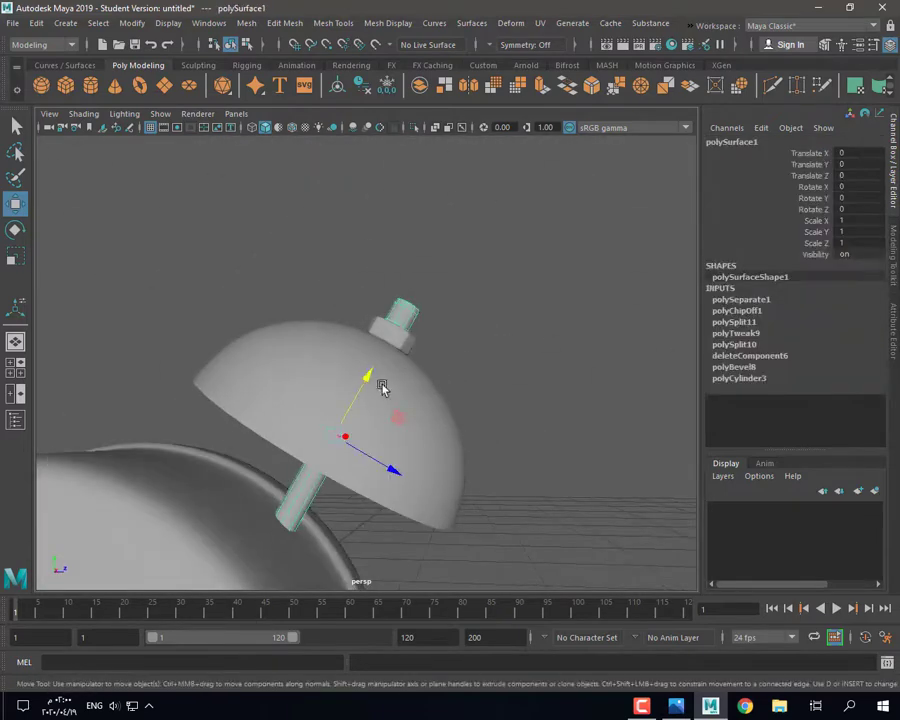
{"action": "key", "text": "r"}
{"action": "left_click_drag", "start_coordinate": [382, 386], "coordinate": [400, 380]}
Step: Marquee-select the dome, rod and nut and scale the assembly up uniformly
{"action": "left_click", "coordinate": [324, 252]}
{"action": "scroll", "coordinate": [350, 330], "scroll_direction": "down", "scroll_amount": 5}
{"action": "scroll", "coordinate": [426, 403], "scroll_direction": "up", "scroll_amount": 5}
{"action": "left_click_drag", "start_coordinate": [294, 320], "coordinate": [410, 430]}
{"action": "scroll", "coordinate": [400, 410], "scroll_direction": "down", "scroll_amount": 4}
{"action": "mouse_move", "coordinate": [390, 386]}
{"action": "left_mouse_down", "text": "alt"}
{"action": "mouse_move", "coordinate": [398, 430]}
{"action": "mouse_move", "coordinate": [386, 376]}
{"action": "left_mouse_up", "text": "alt"}
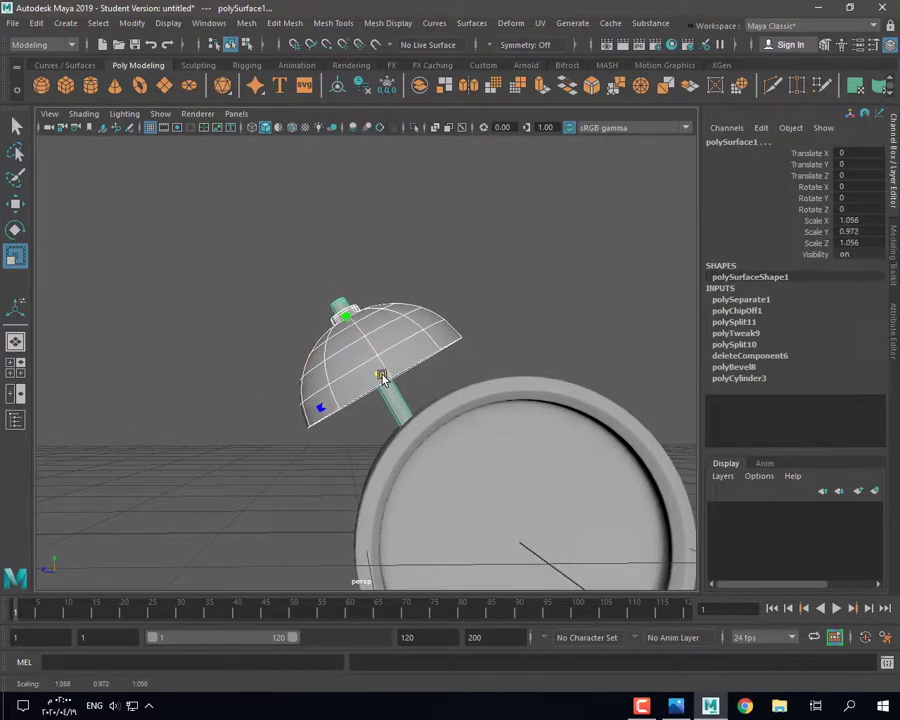
Step: Compare the enlarged bell against the alarm clock reference photo in Windows Photos
{"action": "key", "text": "w"}
{"action": "left_click_drag", "start_coordinate": [358, 332], "coordinate": [378, 352], "text": "alt"}
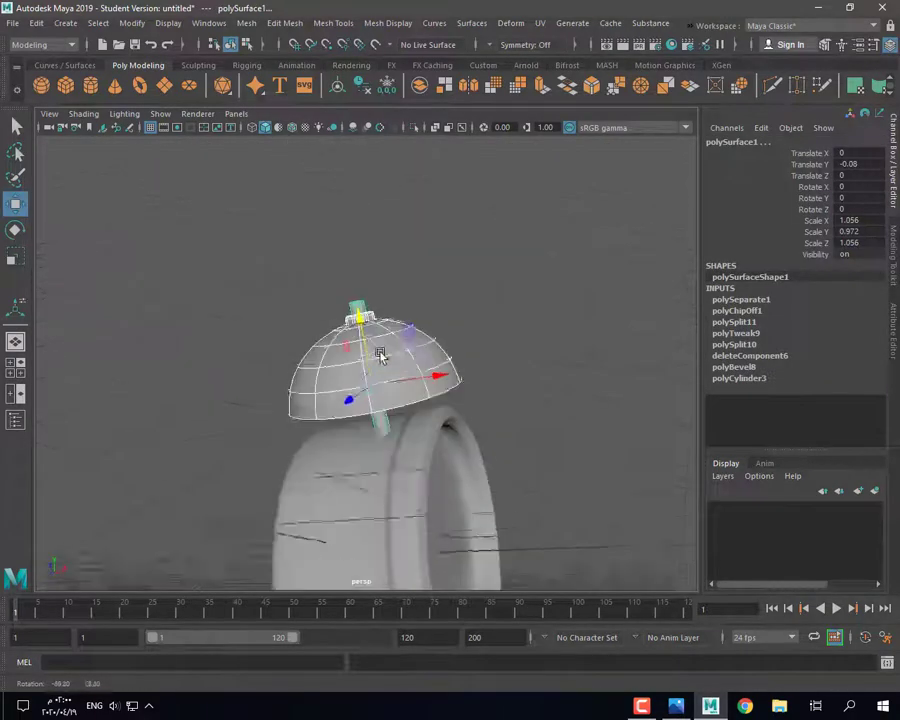
{"action": "left_click", "coordinate": [676, 706]}
{"action": "left_click", "coordinate": [710, 706]}
{"action": "left_click_drag", "start_coordinate": [380, 400], "coordinate": [345, 414], "text": "alt"}
{"action": "left_click", "coordinate": [676, 706]}
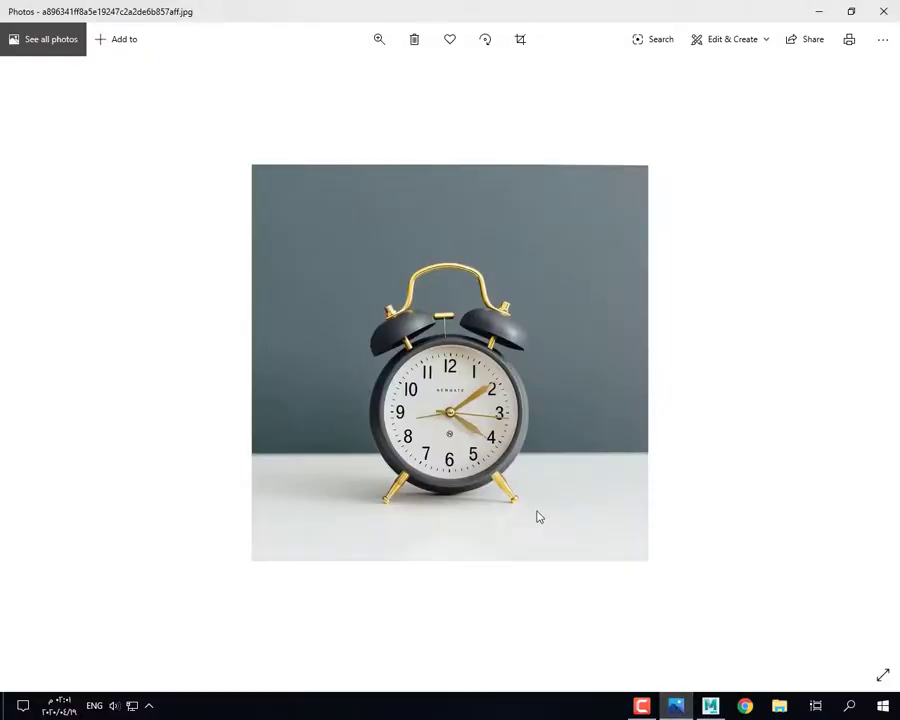
{"action": "left_click", "coordinate": [710, 706]}
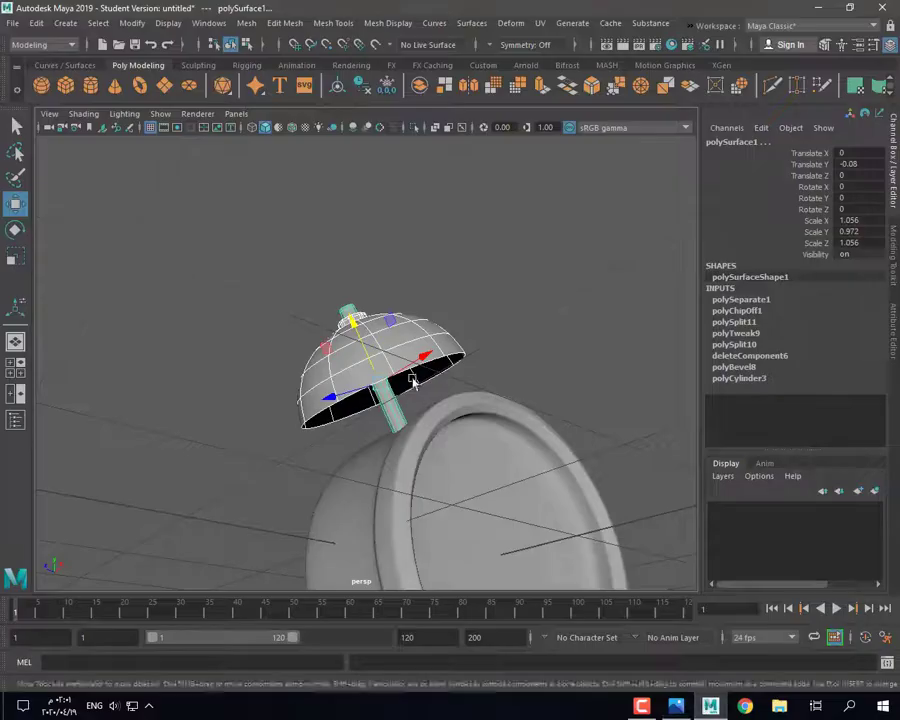
Step: Set the Rotate tool's axis orientation to World
{"action": "left_click_drag", "start_coordinate": [412, 377], "coordinate": [395, 330], "text": "alt"}
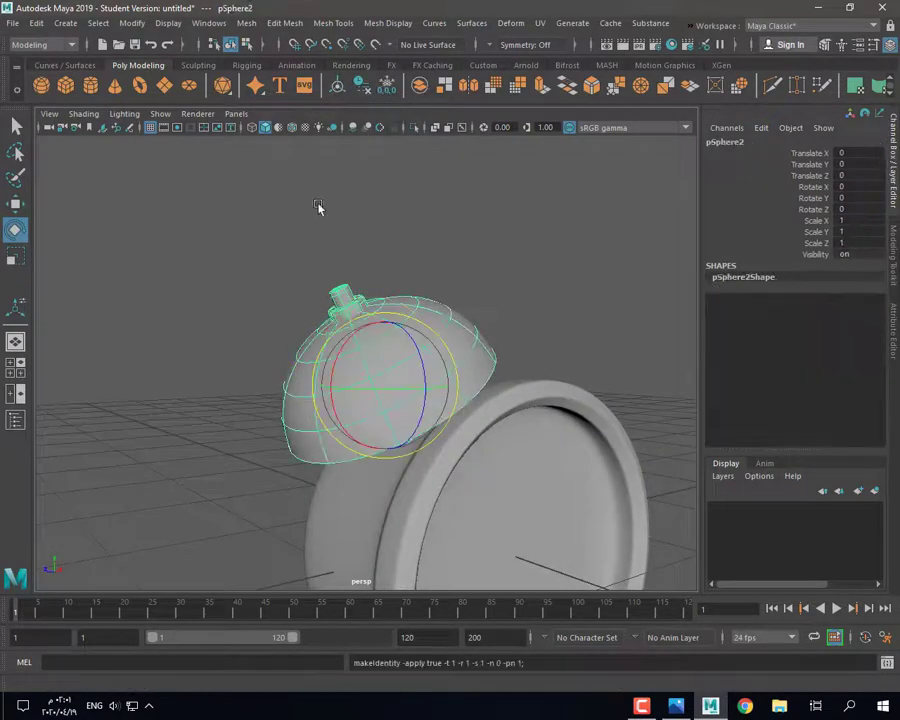
{"action": "double_click", "coordinate": [15, 229]}
{"action": "left_click", "coordinate": [539, 222]}
{"action": "left_click", "coordinate": [516, 212]}
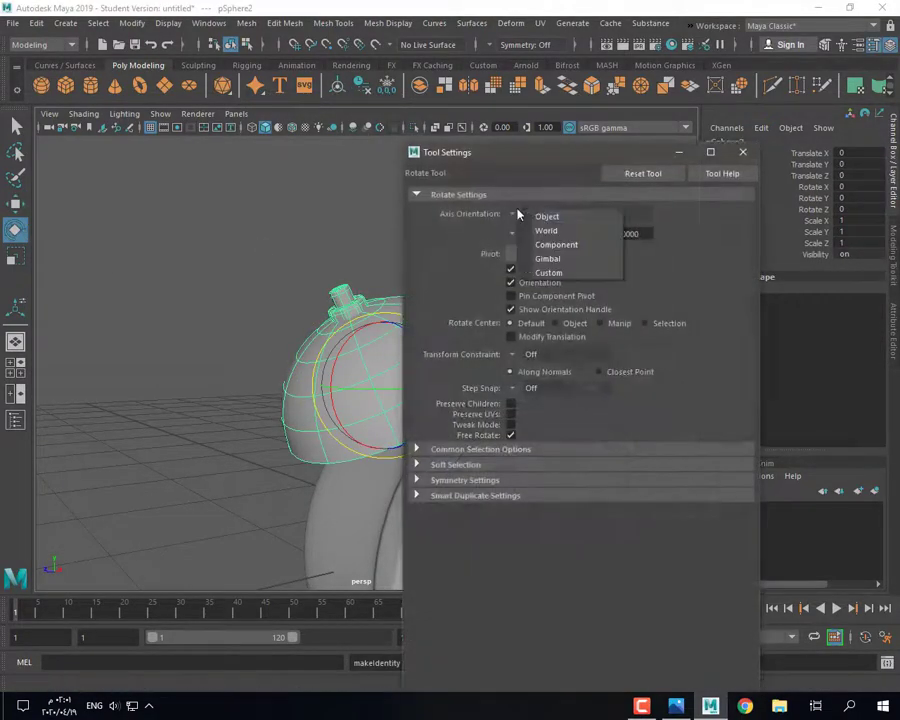
{"action": "left_click", "coordinate": [541, 218]}
{"action": "left_click", "coordinate": [515, 214]}
{"action": "left_click", "coordinate": [540, 232]}
Step: Tilt the bell sphere a few degrees about Z, checking it across the four views
{"action": "left_click", "coordinate": [743, 153]}
{"action": "key", "text": "space"}
{"action": "key", "text": "space"}
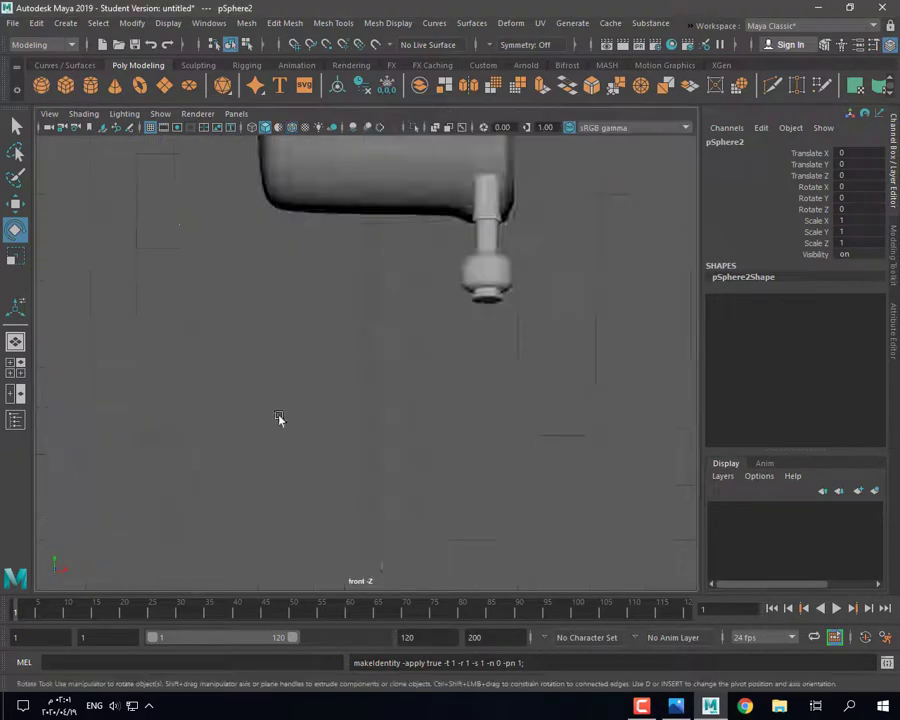
{"action": "key", "text": "f"}
{"action": "left_click_drag", "start_coordinate": [322, 322], "coordinate": [314, 328]}
{"action": "key", "text": "space"}
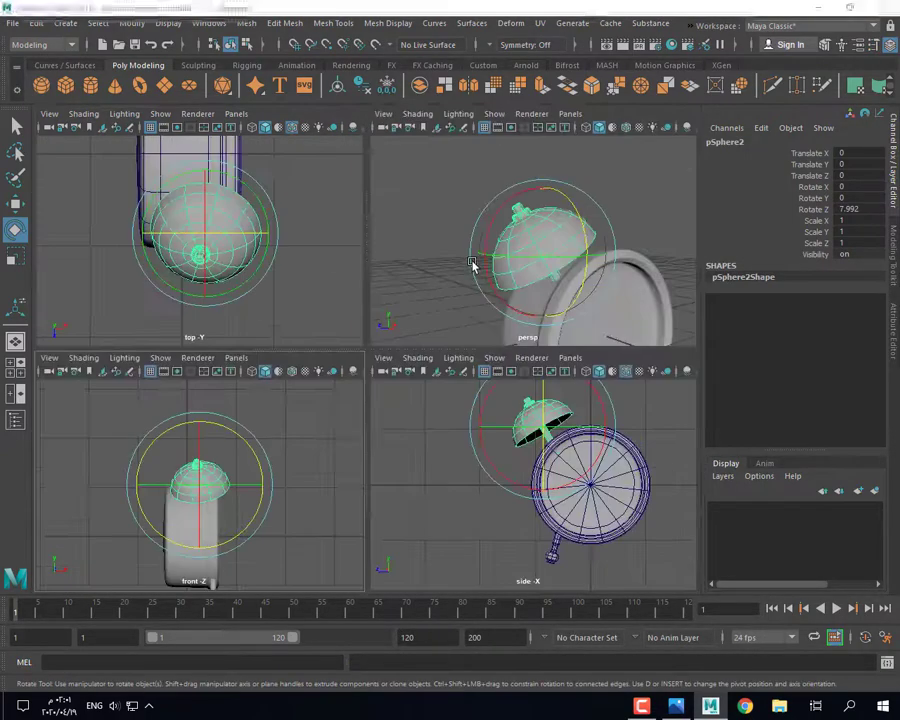
{"action": "key", "text": "space"}
{"action": "key", "text": "ctrl+z"}
{"action": "left_click_drag", "start_coordinate": [446, 422], "coordinate": [404, 343], "text": "alt"}
{"action": "left_click_drag", "start_coordinate": [348, 347], "coordinate": [362, 390]}
Step: Shorten the rod to Scale Y 0.947, then select the dome and check the reference photo
{"action": "key", "text": "r"}
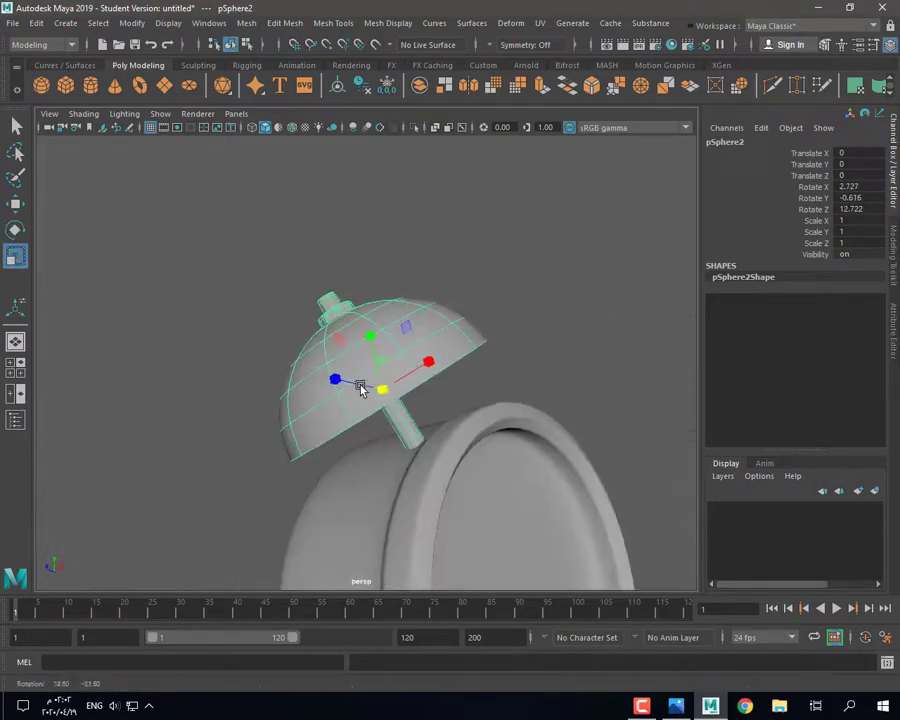
{"action": "key", "text": "ctrl+z"}
{"action": "key", "text": "ctrl+z"}
{"action": "key", "text": "ctrl+z"}
{"action": "key", "text": "ctrl+z"}
{"action": "key", "text": "ctrl+z"}
{"action": "key", "text": "ctrl+z"}
{"action": "key", "text": "ctrl+z"}
{"action": "key", "text": "ctrl+z"}
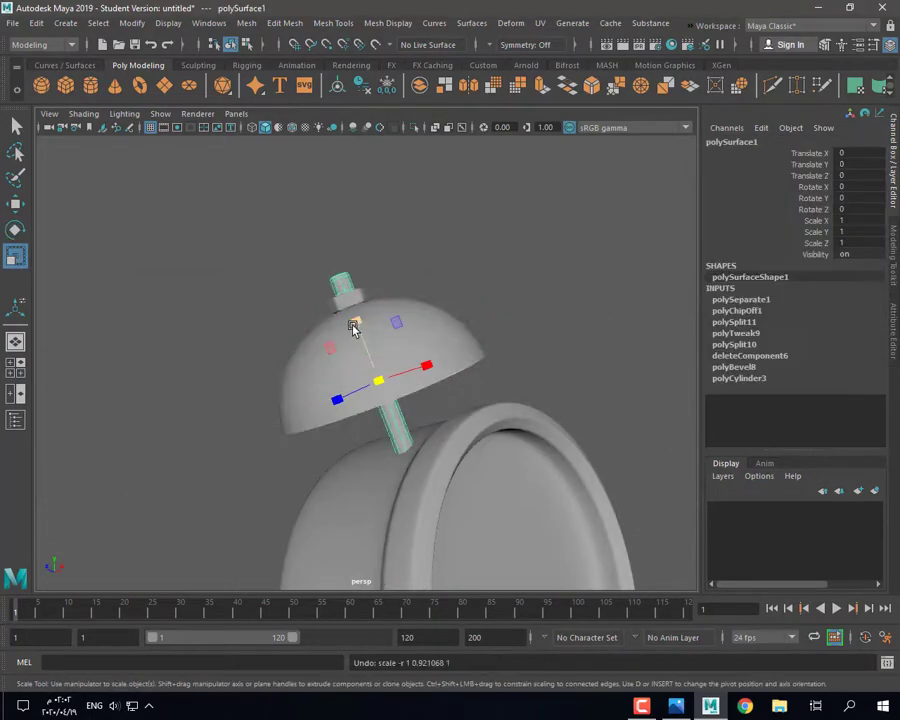
{"action": "left_click_drag", "start_coordinate": [357, 324], "coordinate": [357, 326]}
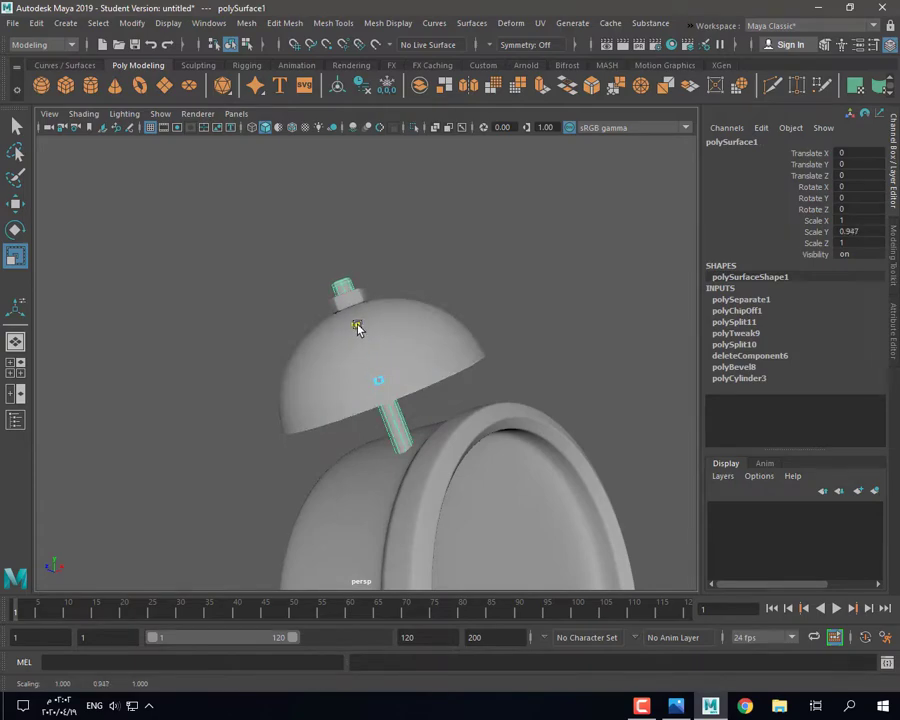
{"action": "left_click", "coordinate": [418, 364]}
{"action": "left_click_drag", "start_coordinate": [428, 382], "coordinate": [430, 345], "text": "alt"}
{"action": "left_click", "coordinate": [677, 706]}
{"action": "left_click", "coordinate": [710, 706]}
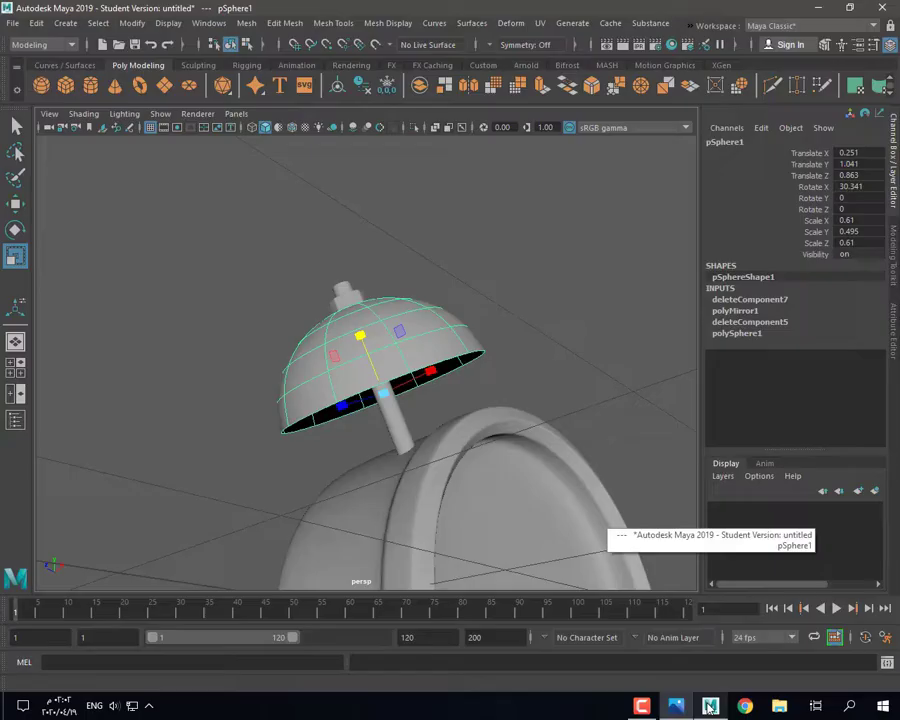
Step: Extrude all of the bell dome's faces by Local Translate Z 0.005 to give the shell thickness
{"action": "right_click", "coordinate": [431, 320]}
{"action": "right_click_drag", "start_coordinate": [431, 320], "coordinate": [431, 280]}
{"action": "double_click", "coordinate": [438, 360]}
{"action": "key", "text": "f"}
{"action": "left_click_drag", "start_coordinate": [438, 372], "coordinate": [430, 368], "text": "alt"}
{"action": "right_click_drag", "start_coordinate": [257, 335], "coordinate": [256, 373]}
{"action": "double_click", "coordinate": [249, 329]}
{"action": "left_click", "coordinate": [541, 87]}
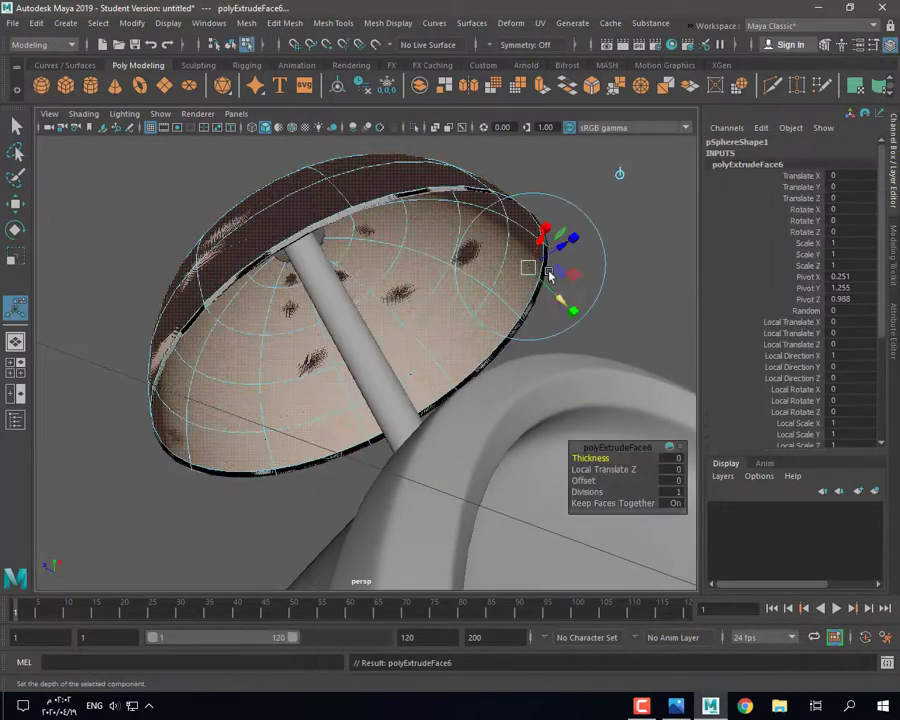
{"action": "key", "text": "1"}
{"action": "left_click_drag", "start_coordinate": [557, 251], "coordinate": [560, 242]}
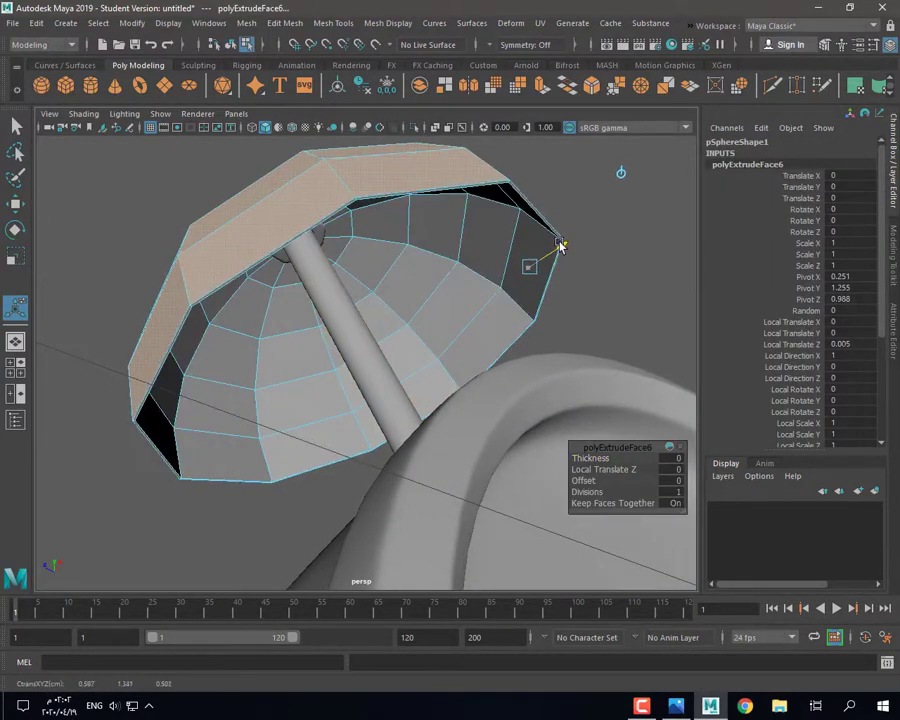
{"action": "key", "text": "3"}
{"action": "key", "text": "q"}
Step: Insert two supporting edge loops near the bell dome's rim
{"action": "right_click_drag", "start_coordinate": [465, 242], "coordinate": [452, 181]}
{"action": "key", "text": "1"}
{"action": "double_click", "coordinate": [434, 187]}
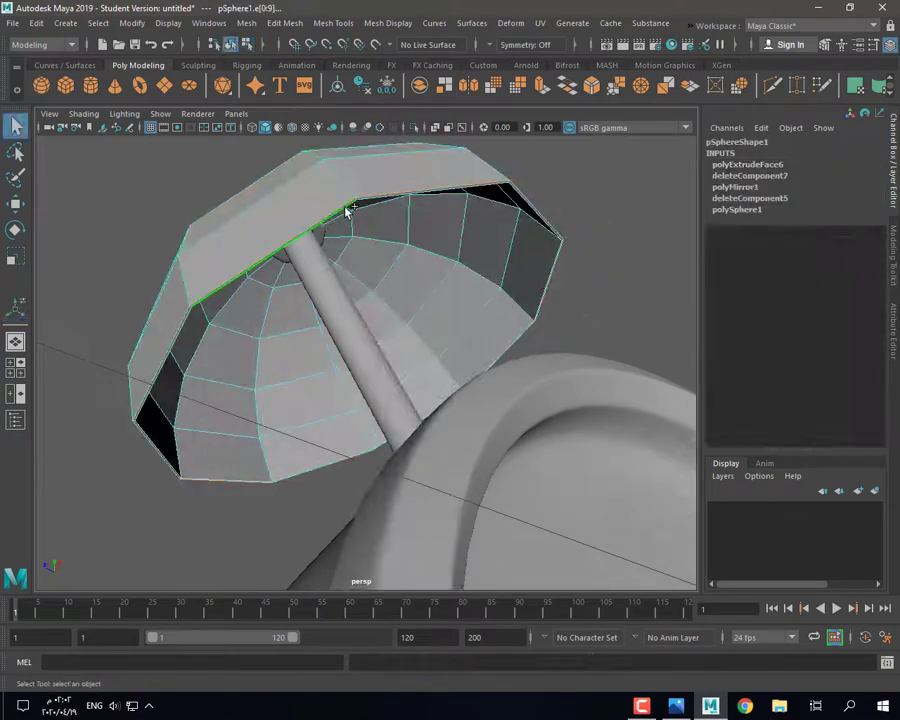
{"action": "left_click", "coordinate": [325, 25]}
{"action": "left_click", "coordinate": [362, 130]}
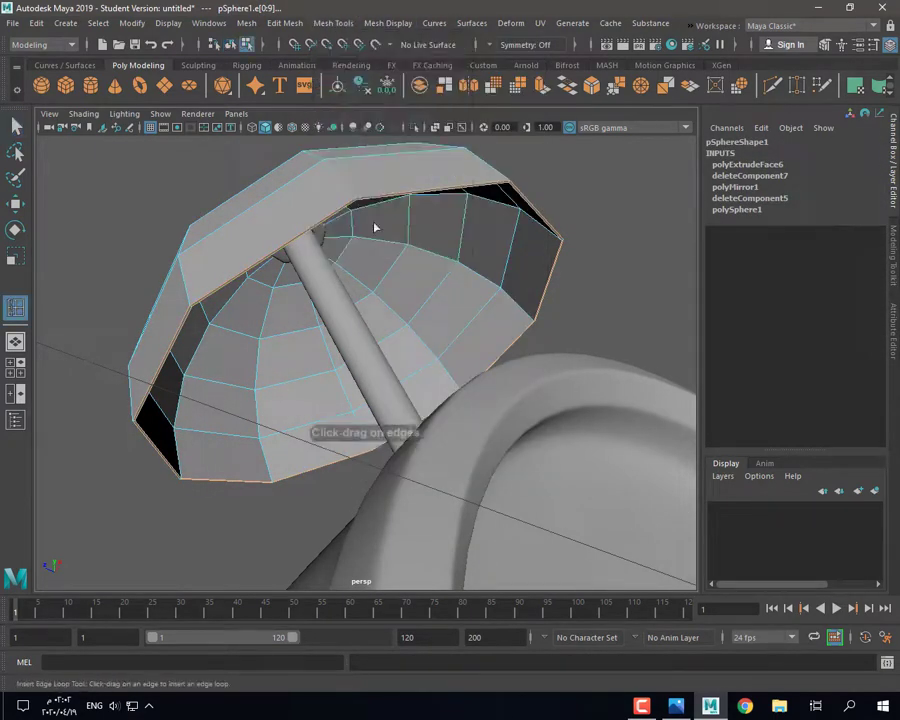
{"action": "left_click_drag", "start_coordinate": [376, 227], "coordinate": [378, 252], "text": "alt"}
{"action": "left_click_drag", "start_coordinate": [378, 256], "coordinate": [498, 196]}
{"action": "left_click", "coordinate": [378, 256]}
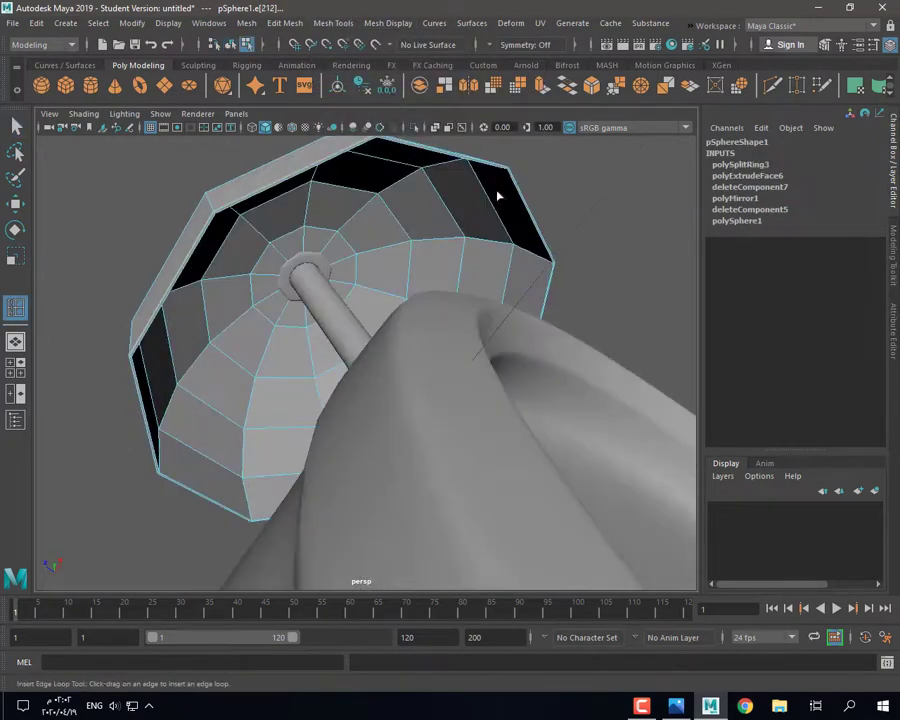
{"action": "left_click", "coordinate": [545, 260]}
{"action": "key", "text": "q"}
{"action": "key", "text": "3"}
{"action": "key", "text": "F8"}
Step: Select the bell dome and clock body, then check the alarm clock reference photo
{"action": "left_click_drag", "start_coordinate": [152, 196], "coordinate": [316, 334], "text": "alt"}
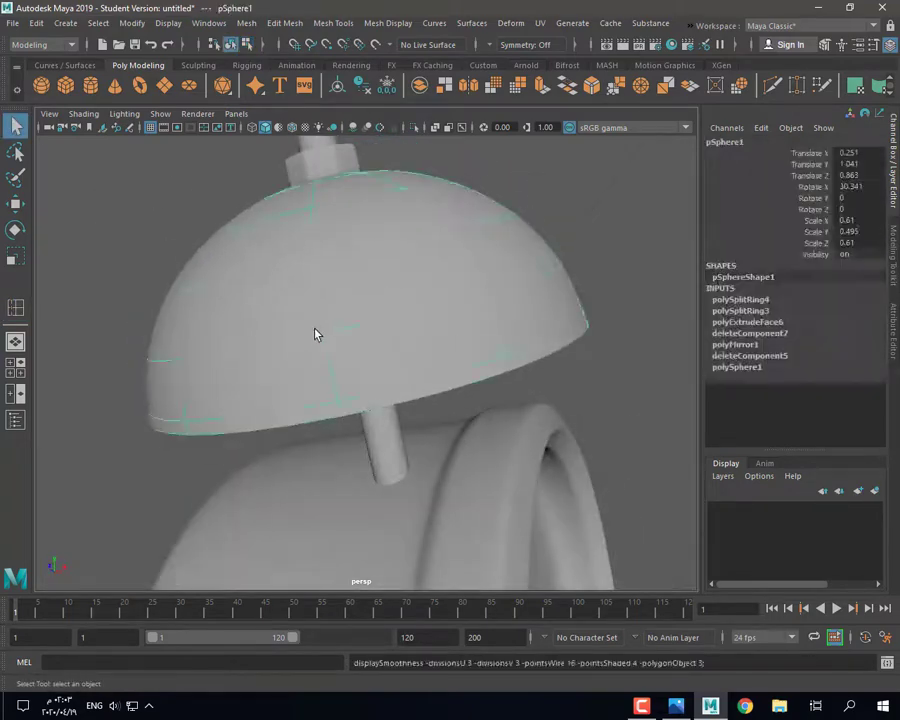
{"action": "left_click", "coordinate": [659, 388]}
{"action": "left_click_drag", "start_coordinate": [659, 388], "coordinate": [374, 376], "text": "alt"}
{"action": "left_click", "coordinate": [374, 376]}
{"action": "left_click", "coordinate": [397, 424]}
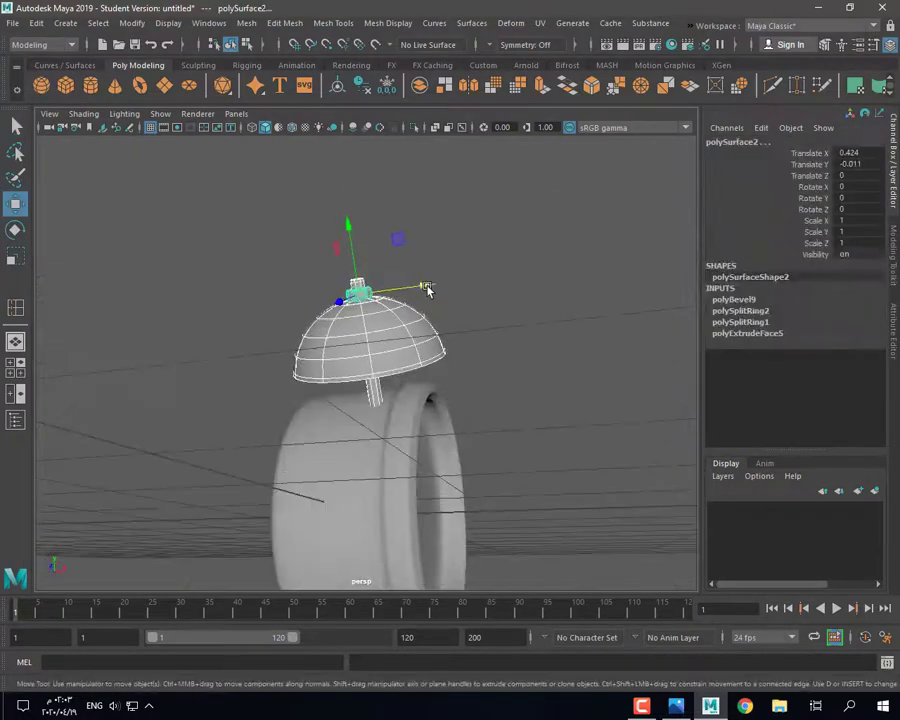
{"action": "left_click", "coordinate": [676, 706]}
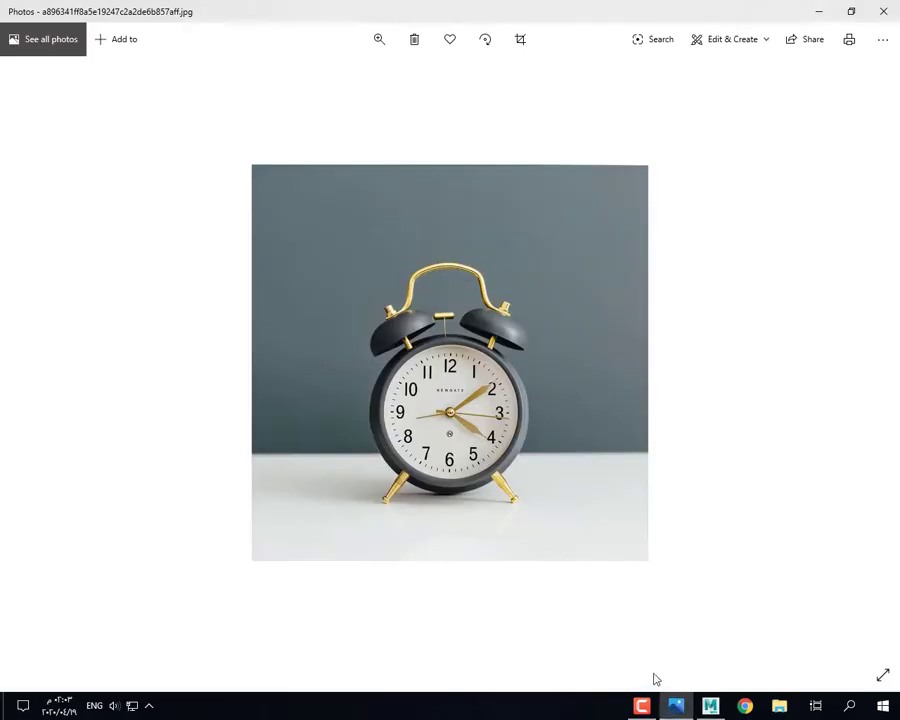
{"action": "left_click", "coordinate": [710, 706]}
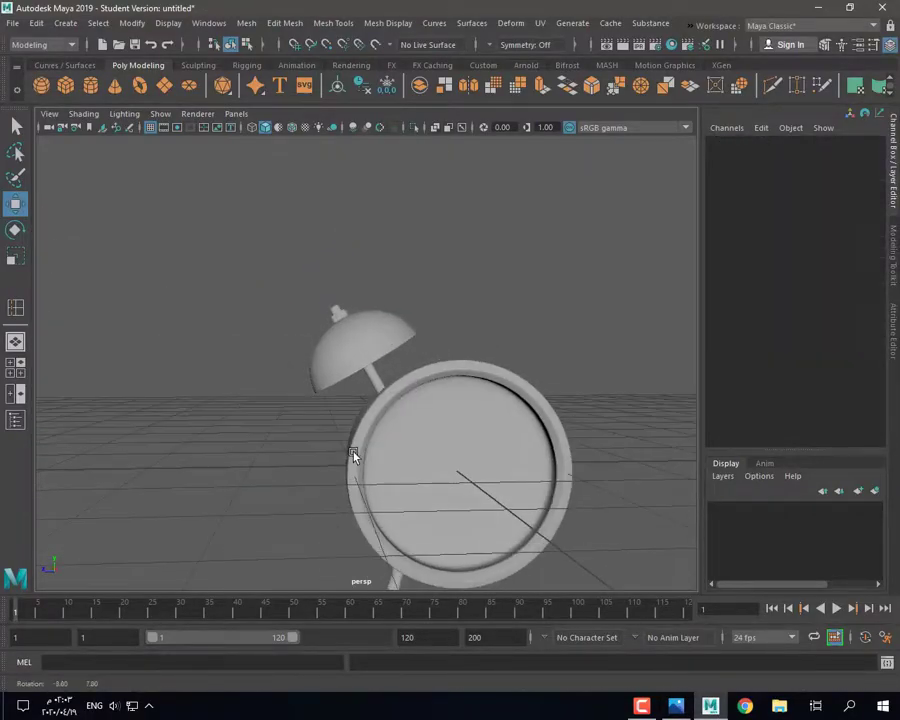
Step: Check the reference photo, reselect the bell and redo the last undone step
{"action": "left_click", "coordinate": [678, 706]}
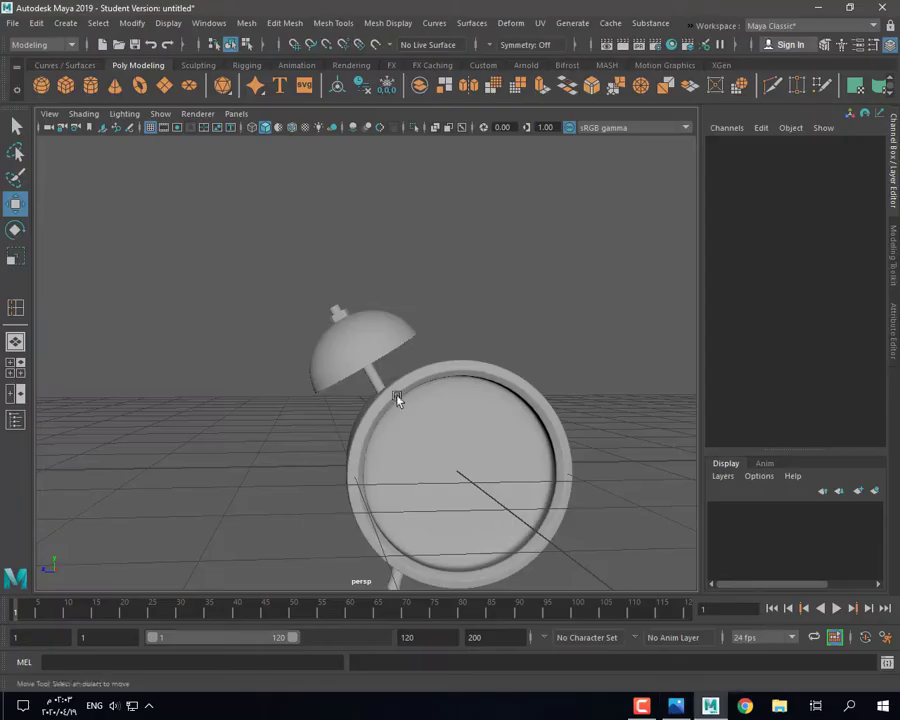
{"action": "left_click", "coordinate": [374, 344]}
{"action": "left_click", "coordinate": [338, 314]}
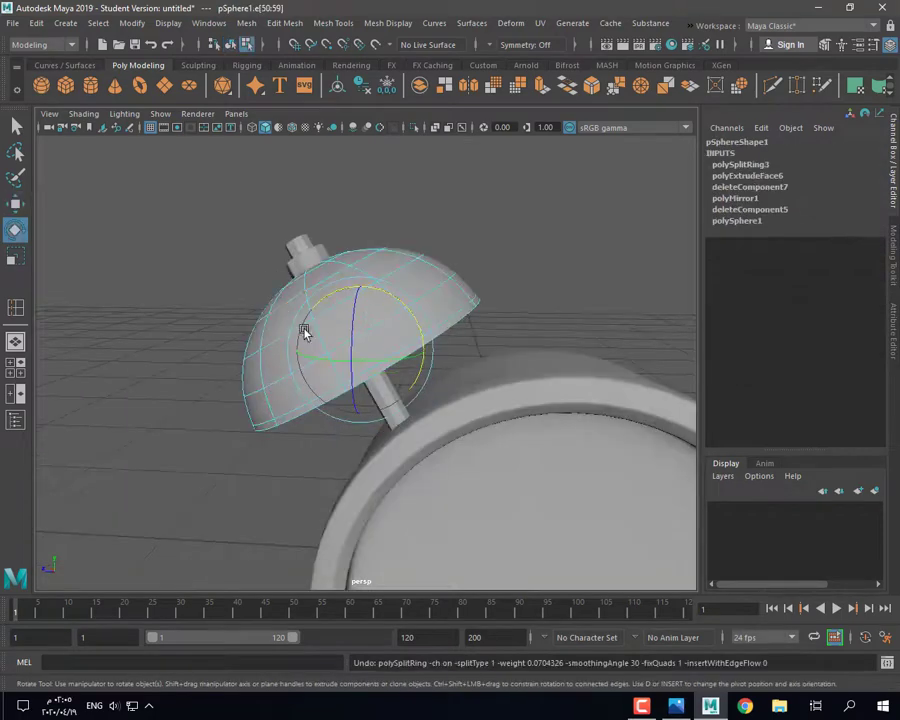
{"action": "left_click_drag", "start_coordinate": [305, 333], "coordinate": [398, 253], "text": "alt"}
{"action": "right_click_drag", "start_coordinate": [398, 255], "coordinate": [458, 230]}
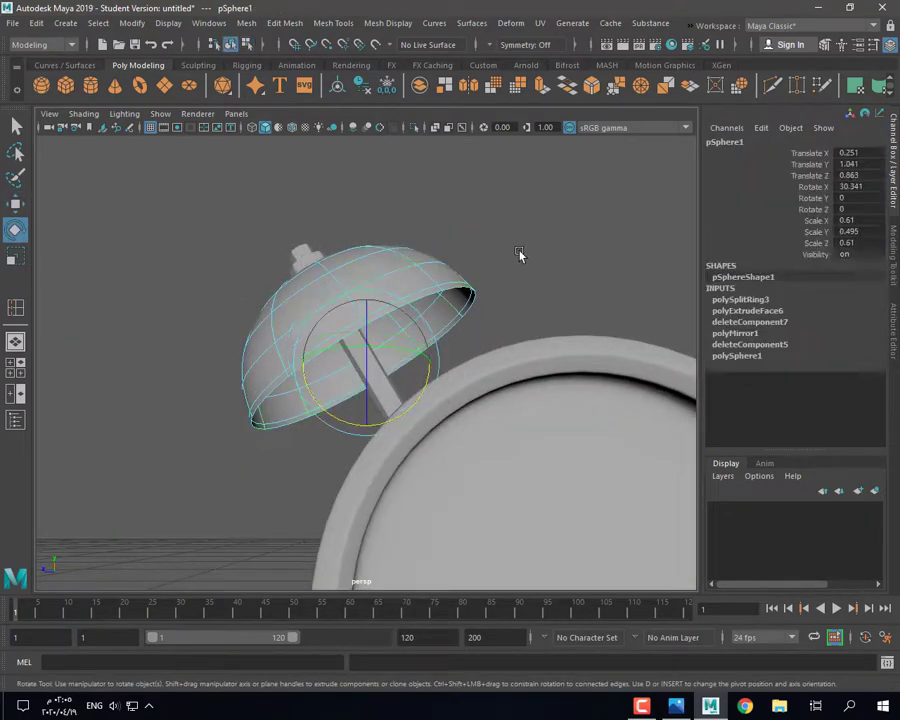
{"action": "key", "text": "1"}
{"action": "scroll", "coordinate": [520, 268], "scroll_direction": "up", "scroll_amount": 2}
{"action": "left_click", "coordinate": [167, 45]}
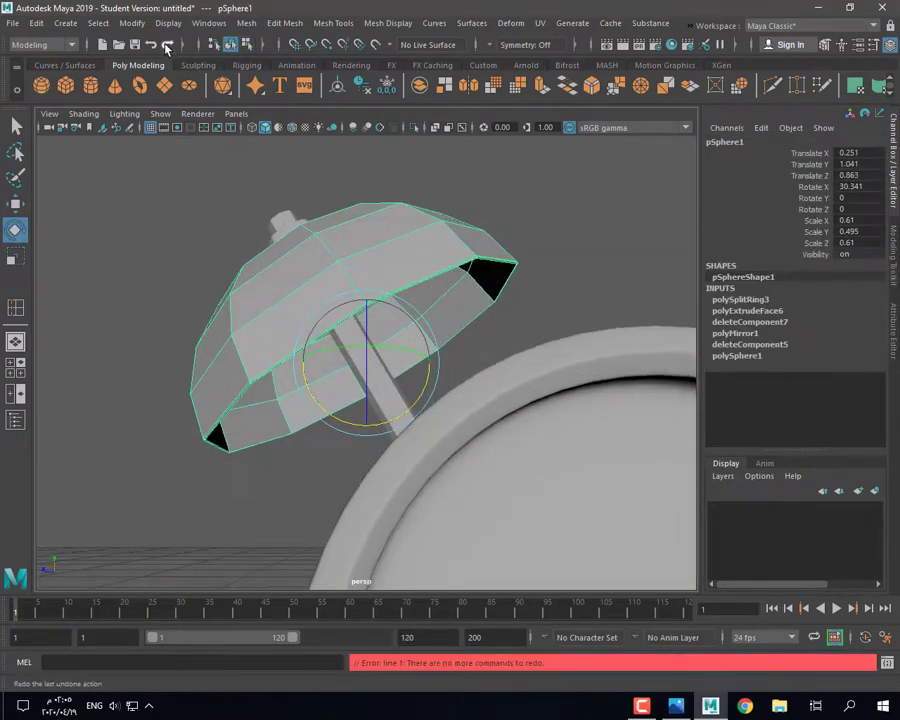
Step: Undo the extra edge loop and insert a new loop along the bell's rim
{"action": "left_click", "coordinate": [14, 309]}
{"action": "left_click", "coordinate": [436, 345]}
{"action": "scroll", "coordinate": [430, 338], "scroll_direction": "up", "scroll_amount": 2}
{"action": "key", "text": "ctrl+z"}
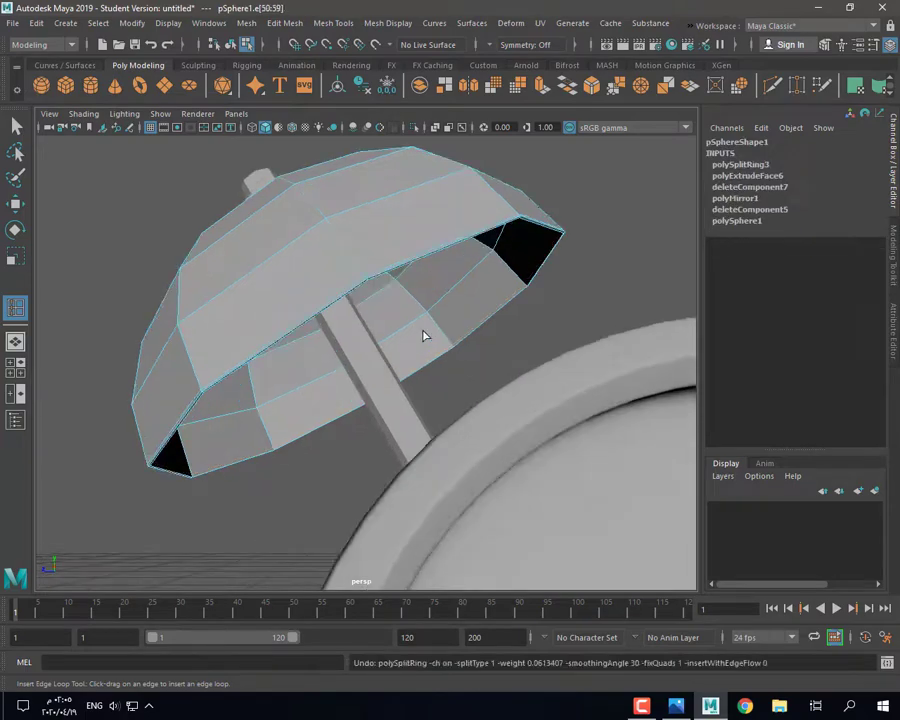
{"action": "key", "text": "ctrl+z"}
{"action": "left_click", "coordinate": [457, 347]}
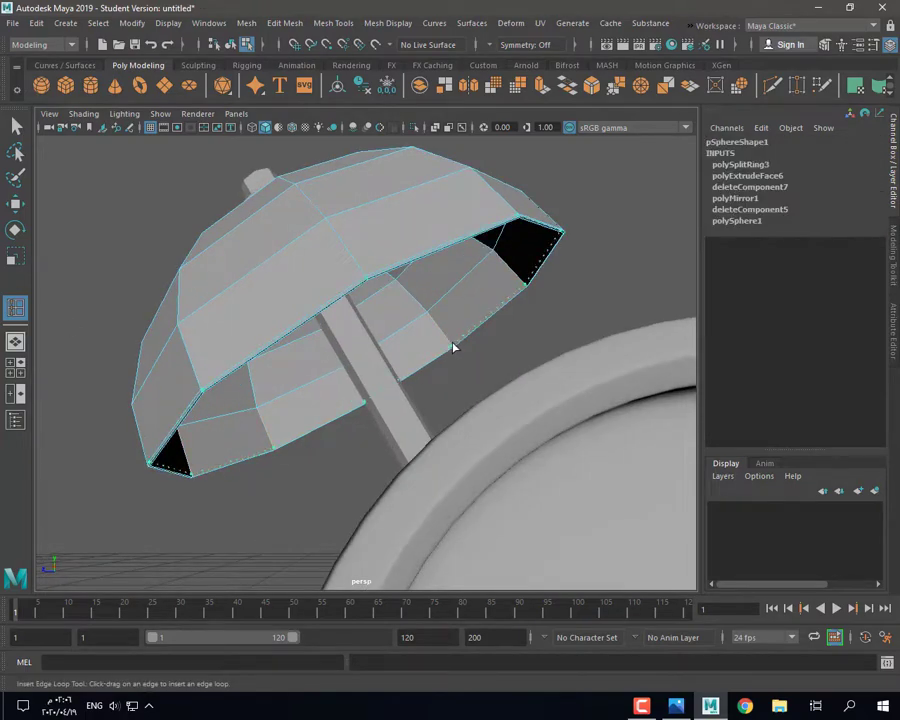
{"action": "left_click_drag", "start_coordinate": [453, 345], "coordinate": [450, 348]}
Step: Return to object mode and select the rod under the bell
{"action": "key", "text": "3"}
{"action": "left_click", "coordinate": [16, 127]}
{"action": "right_click_drag", "start_coordinate": [315, 237], "coordinate": [374, 217]}
{"action": "left_click_drag", "start_coordinate": [376, 222], "coordinate": [376, 252], "text": "alt"}
{"action": "left_click", "coordinate": [246, 161]}
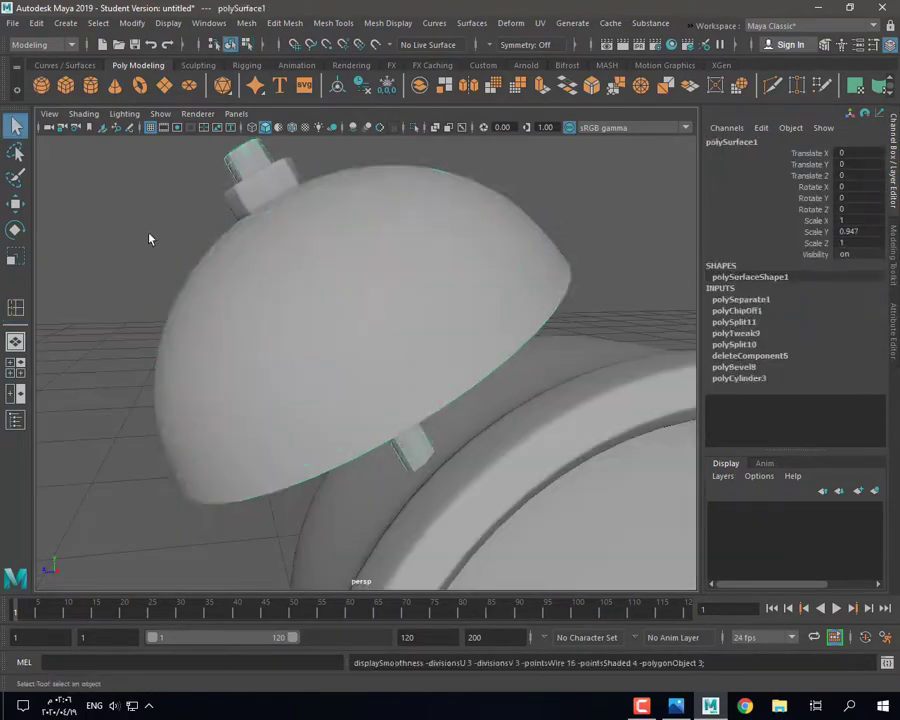
Step: Insert an edge loop near the rod's base and extrude the base face ring outward into a collar
{"action": "left_click", "coordinate": [149, 234]}
{"action": "scroll", "coordinate": [149, 234], "scroll_direction": "down", "scroll_amount": 5}
{"action": "left_click_drag", "start_coordinate": [165, 265], "coordinate": [353, 314], "text": "alt"}
{"action": "scroll", "coordinate": [375, 400], "scroll_direction": "up", "scroll_amount": 5}
{"action": "left_click", "coordinate": [381, 415]}
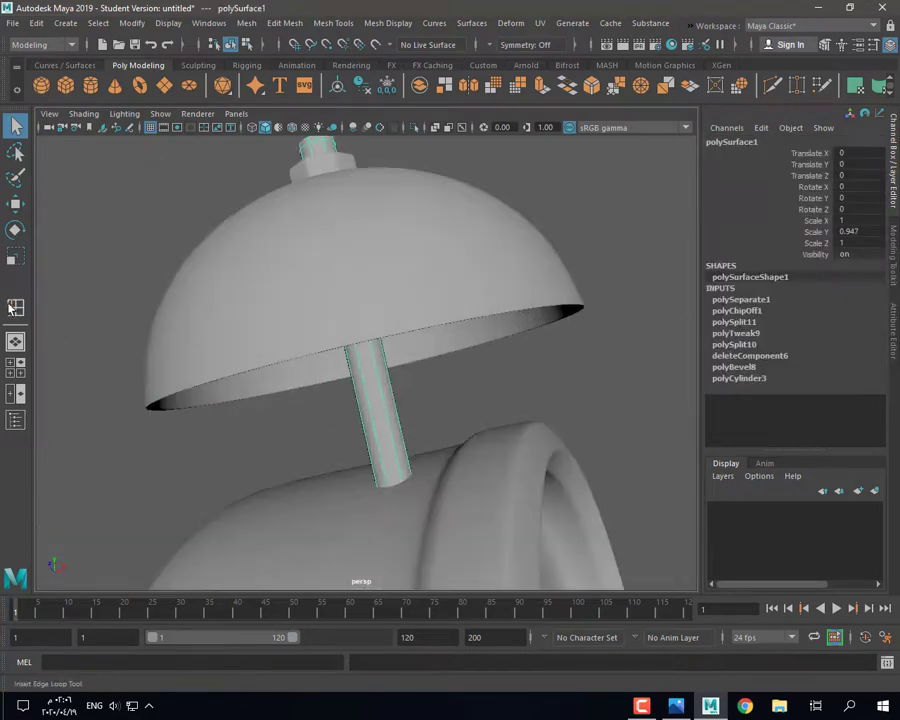
{"action": "double_click", "coordinate": [15, 307]}
{"action": "left_click", "coordinate": [741, 152]}
{"action": "left_click", "coordinate": [382, 430]}
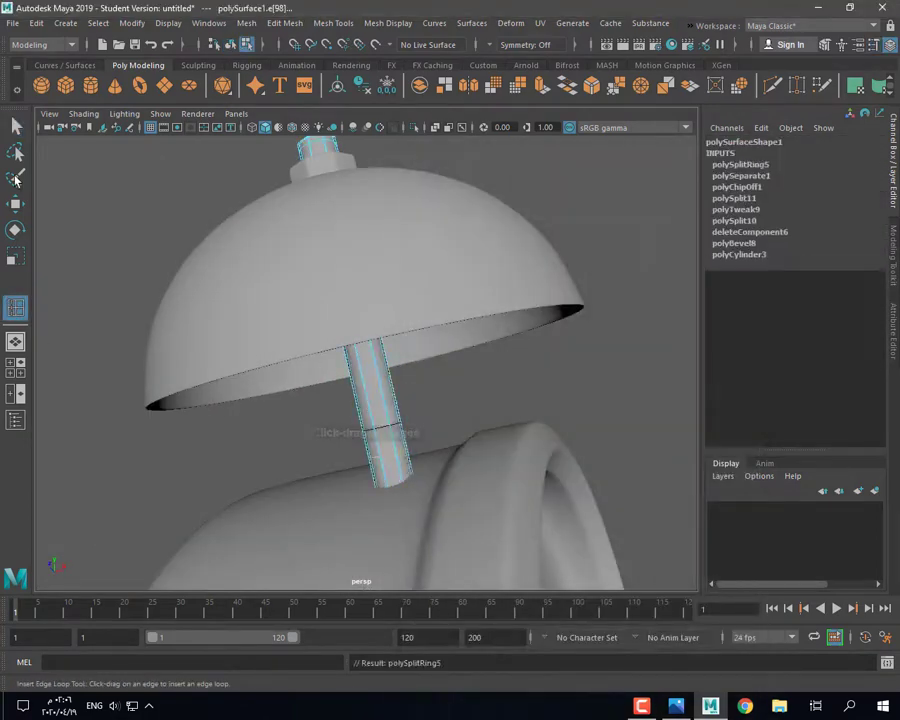
{"action": "right_click_drag", "start_coordinate": [395, 449], "coordinate": [386, 472]}
{"action": "left_click", "coordinate": [388, 466]}
{"action": "double_click", "coordinate": [375, 466], "text": "shift"}
{"action": "left_click", "coordinate": [543, 92]}
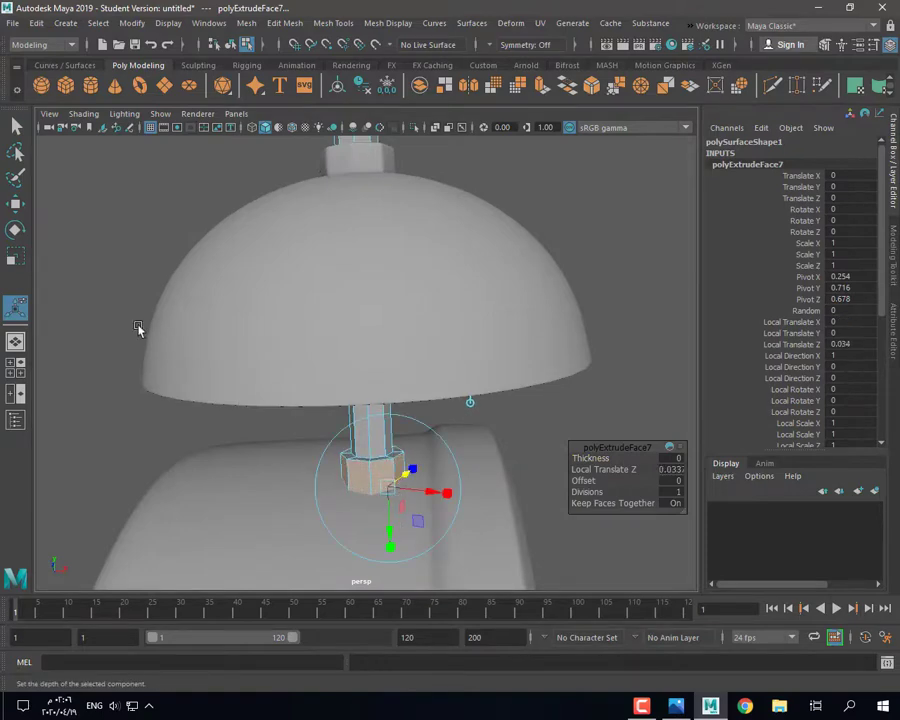
Step: Bevel the collar's edge loop with a fraction of 0.3
{"action": "right_click_drag", "start_coordinate": [114, 325], "coordinate": [114, 291]}
{"action": "double_click", "coordinate": [363, 466]}
{"action": "key", "text": "w"}
{"action": "scroll", "coordinate": [367, 474], "scroll_direction": "up", "scroll_amount": 5}
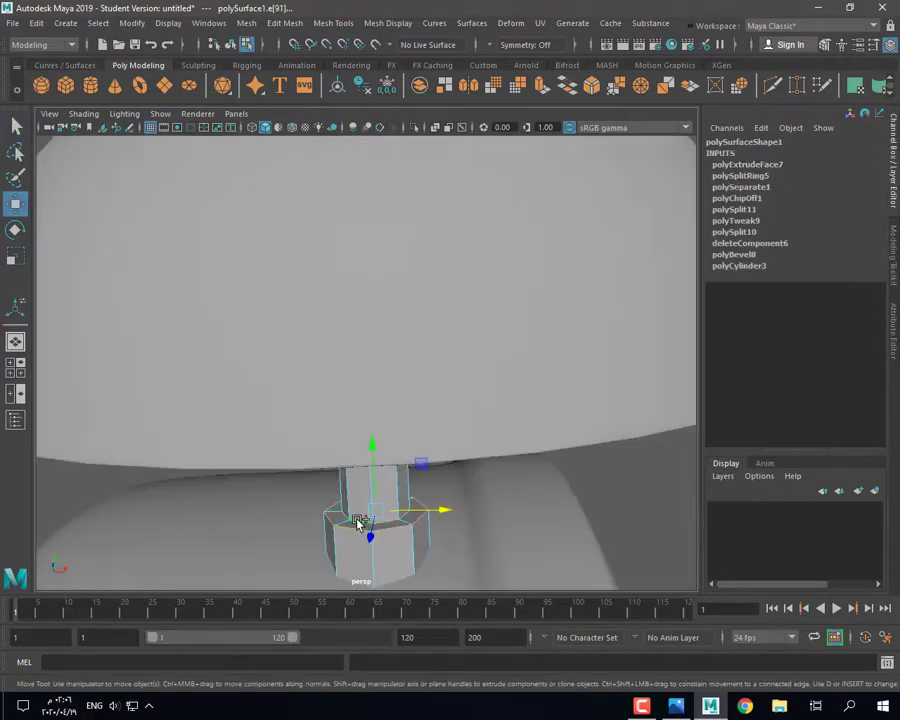
{"action": "key", "text": "ctrl+b"}
{"action": "left_click_drag", "start_coordinate": [593, 458], "coordinate": [397, 490]}
{"action": "key", "text": "3"}
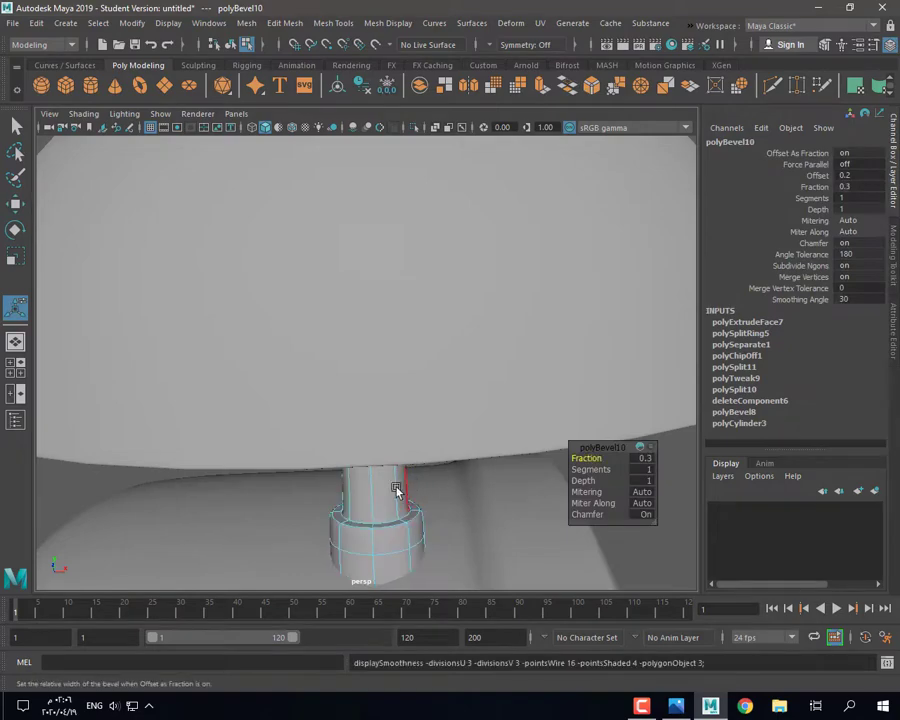
{"action": "right_click_drag", "start_coordinate": [432, 314], "coordinate": [428, 315]}
{"action": "right_click_drag", "start_coordinate": [398, 317], "coordinate": [448, 294]}
{"action": "key", "text": "q"}
Step: Select the bell dome and pick the faces around its top knob
{"action": "left_click", "coordinate": [84, 490]}
{"action": "left_click_drag", "start_coordinate": [84, 490], "coordinate": [418, 440], "text": "alt"}
{"action": "scroll", "coordinate": [450, 474], "scroll_direction": "down", "scroll_amount": 5}
{"action": "left_click", "coordinate": [321, 344]}
{"action": "left_click_drag", "start_coordinate": [345, 270], "coordinate": [365, 315], "text": "alt"}
{"action": "key", "text": "ctrl+z"}
{"action": "right_click_drag", "start_coordinate": [365, 316], "coordinate": [332, 358]}
{"action": "left_click_drag", "start_coordinate": [250, 282], "coordinate": [396, 324], "text": "alt"}
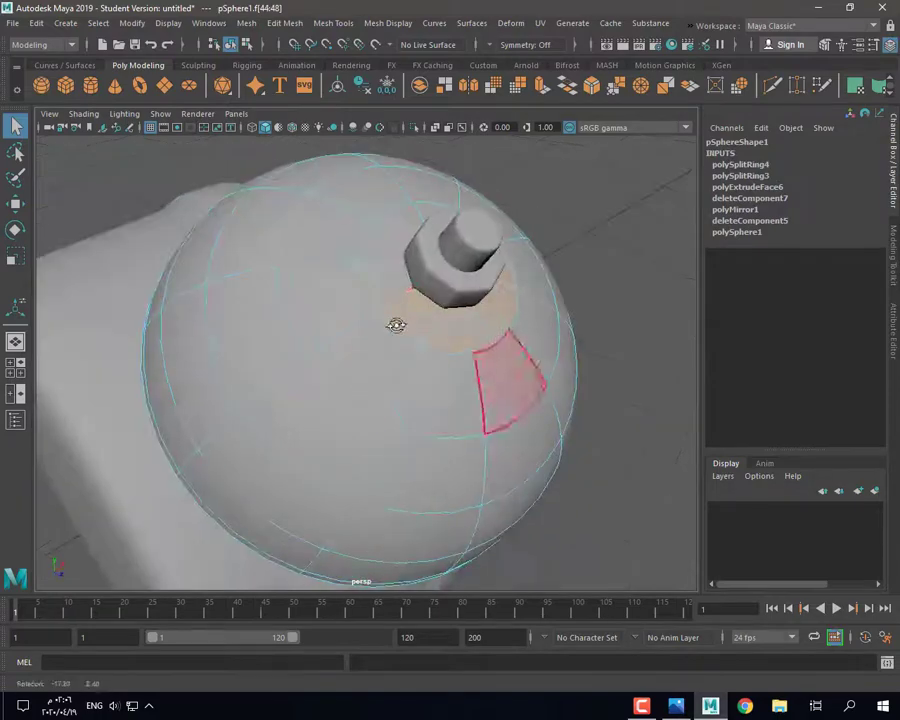
Step: Extrude the face ring around the knob upward by about 0.012
{"action": "left_click_drag", "start_coordinate": [396, 261], "coordinate": [402, 335], "text": "alt"}
{"action": "left_click", "coordinate": [466, 310], "text": "shift"}
{"action": "left_click_drag", "start_coordinate": [466, 310], "coordinate": [372, 403], "text": "alt"}
{"action": "key", "text": "1"}
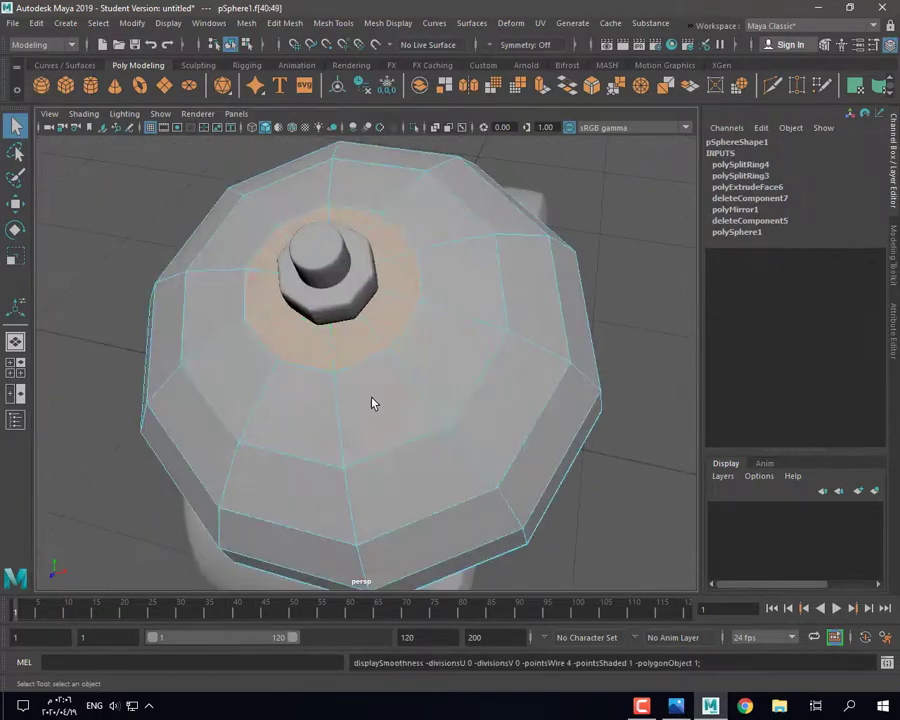
{"action": "left_click", "coordinate": [540, 93]}
{"action": "left_click_drag", "start_coordinate": [400, 290], "coordinate": [368, 205], "text": "alt"}
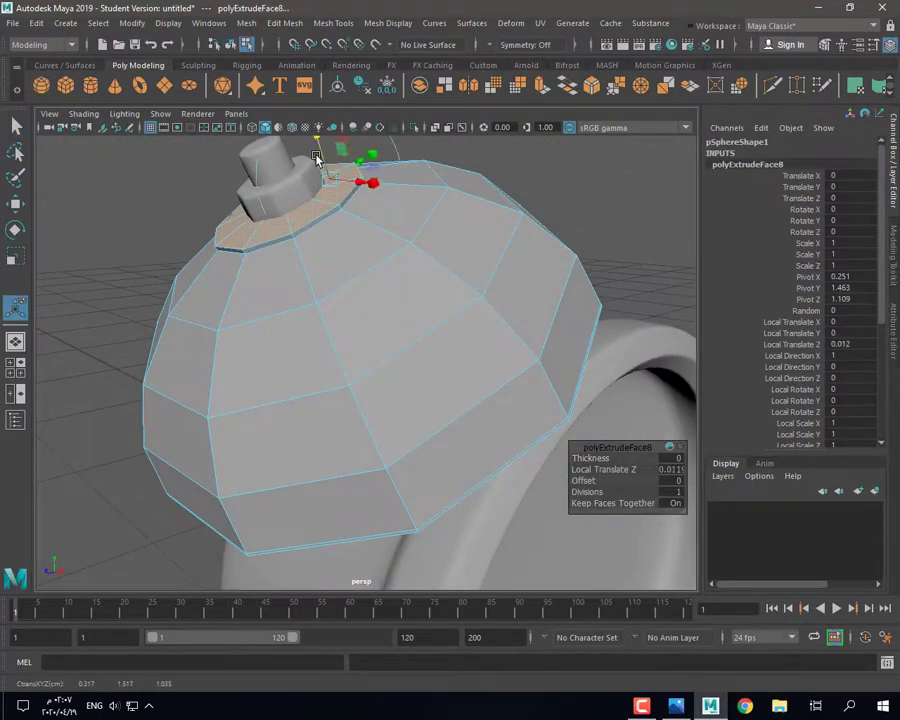
{"action": "left_click_drag", "start_coordinate": [316, 158], "coordinate": [340, 242], "text": "alt"}
{"action": "left_click_drag", "start_coordinate": [305, 170], "coordinate": [305, 168]}
{"action": "key", "text": "3"}
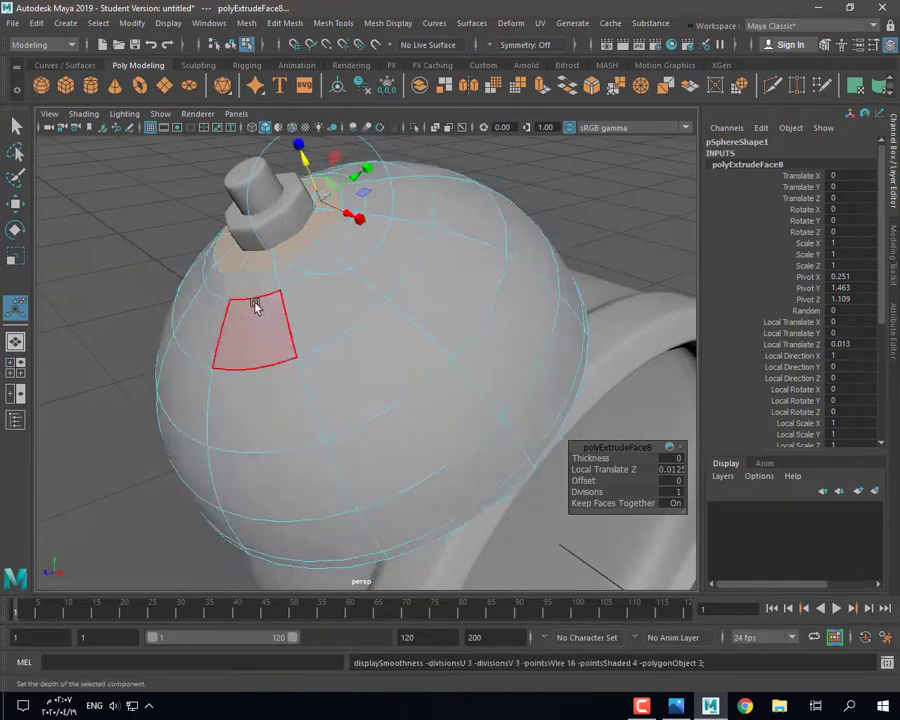
{"action": "key", "text": "1"}
{"action": "right_click_drag", "start_coordinate": [207, 265], "coordinate": [259, 240]}
Step: Bevel the raised ring's edges and lift the knob slightly in Y
{"action": "right_click_drag", "start_coordinate": [291, 255], "coordinate": [288, 217]}
{"action": "left_click", "coordinate": [302, 262]}
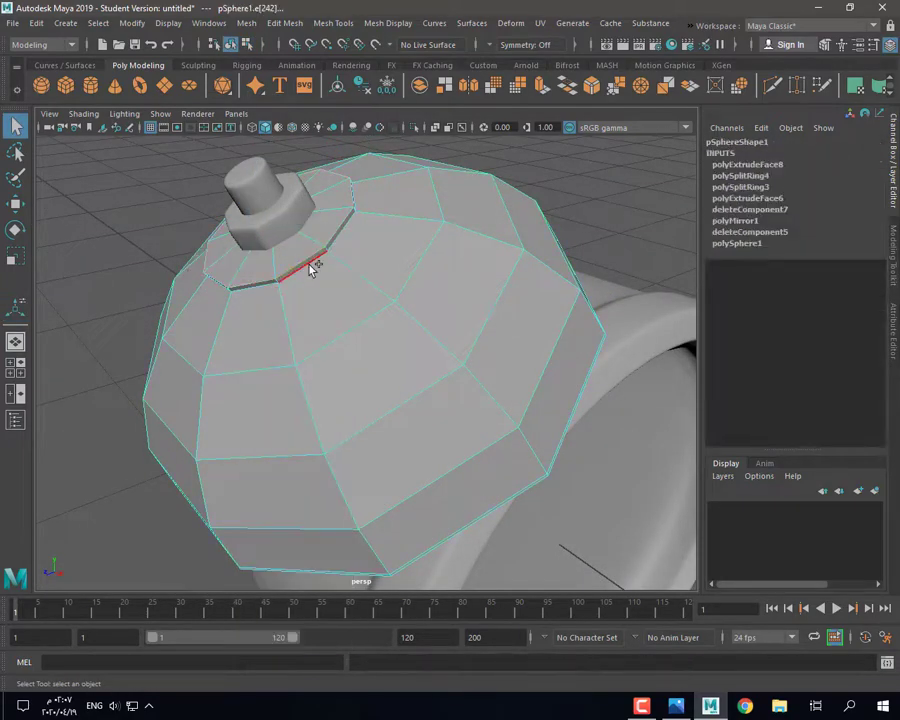
{"action": "left_click", "coordinate": [321, 274]}
{"action": "left_click_drag", "start_coordinate": [321, 277], "coordinate": [307, 288], "text": "alt"}
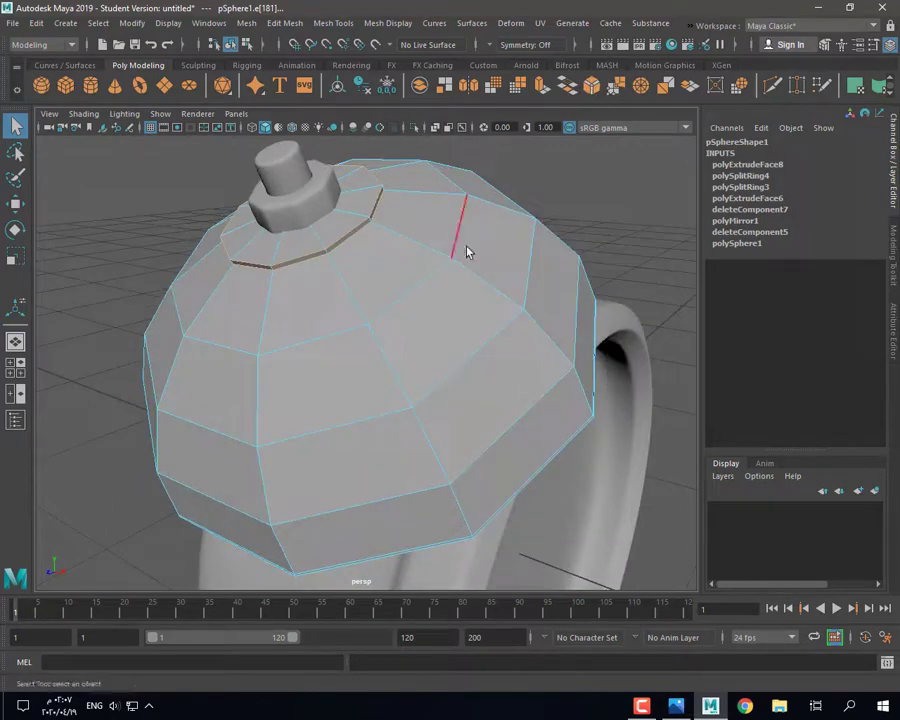
{"action": "key", "text": "ctrl+b"}
{"action": "key", "text": "3"}
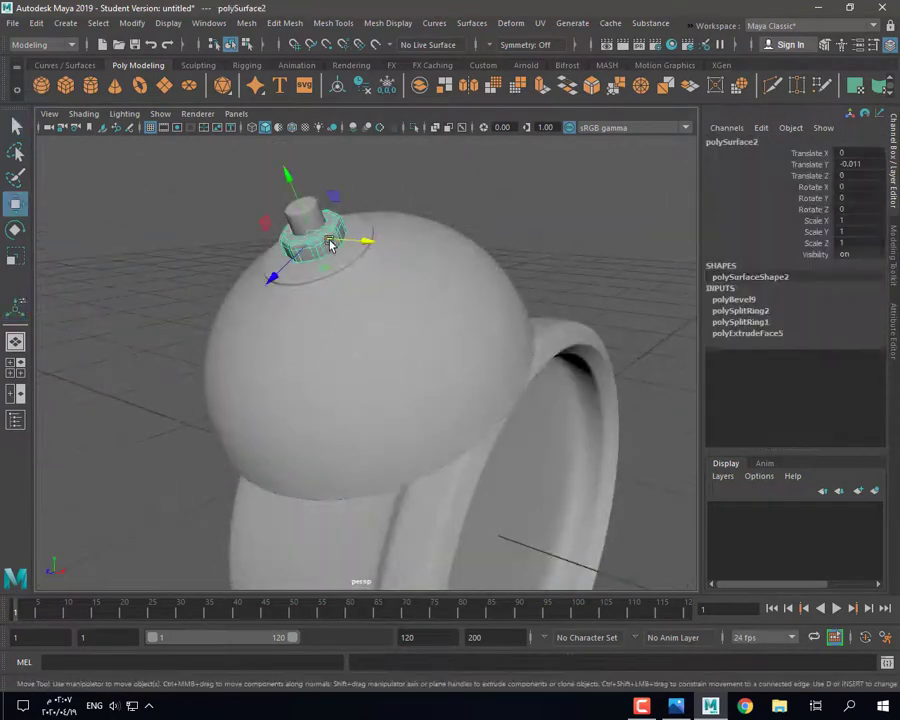
{"action": "left_click_drag", "start_coordinate": [303, 215], "coordinate": [299, 205]}
{"action": "left_click", "coordinate": [338, 297]}
{"action": "scroll", "coordinate": [400, 346], "scroll_direction": "down", "scroll_amount": 5}
{"action": "left_click_drag", "start_coordinate": [338, 297], "coordinate": [461, 424], "text": "alt"}
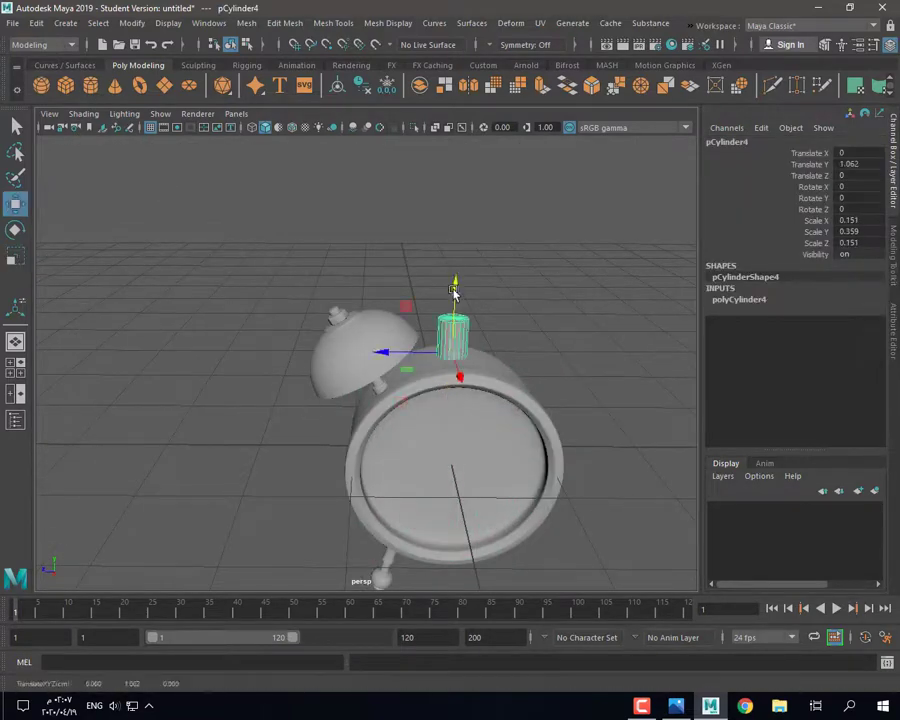
Step: Narrow the new cylinder along X and Z into a thin post
{"action": "key", "text": "r"}
{"action": "left_click", "coordinate": [739, 299]}
{"action": "left_click", "coordinate": [866, 332]}
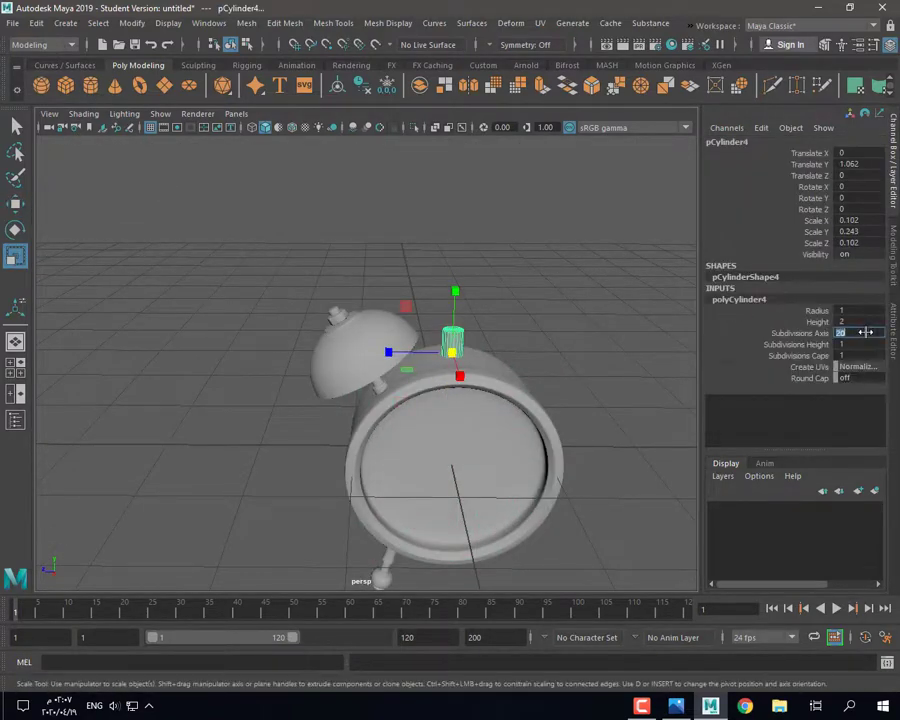
{"action": "left_click_drag", "start_coordinate": [638, 381], "coordinate": [538, 360], "text": "alt"}
{"action": "key", "text": "f"}
{"action": "left_click_drag", "start_coordinate": [384, 410], "coordinate": [385, 350]}
{"action": "left_click_drag", "start_coordinate": [312, 362], "coordinate": [362, 412]}
{"action": "left_click_drag", "start_coordinate": [367, 367], "coordinate": [357, 367]}
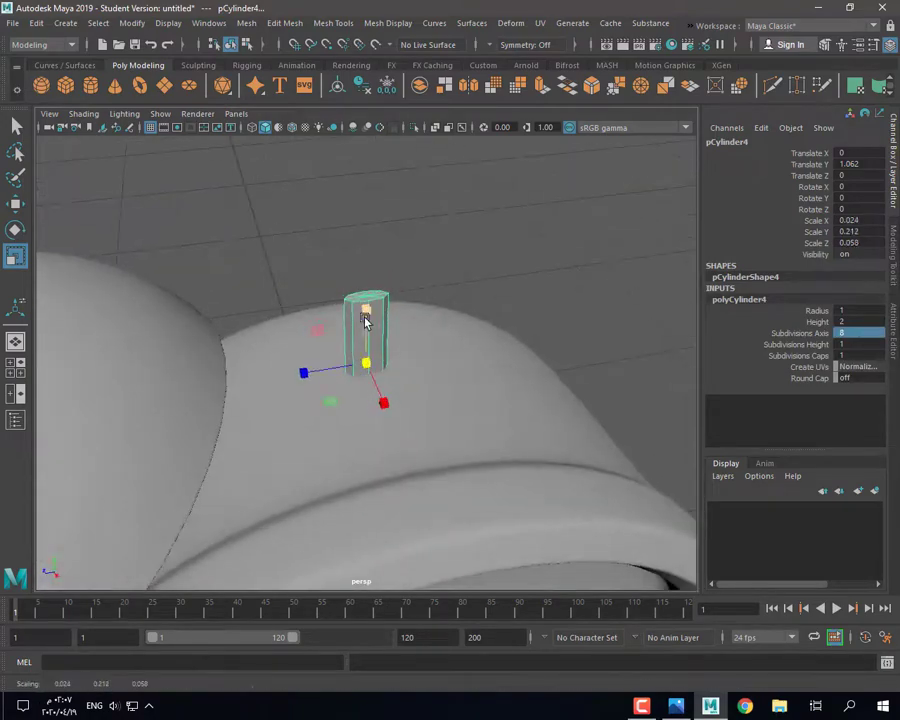
{"action": "left_click_drag", "start_coordinate": [366, 319], "coordinate": [366, 328]}
Step: Shorten the post and raise it above the clock body
{"action": "key", "text": "w"}
{"action": "left_click_drag", "start_coordinate": [366, 311], "coordinate": [366, 242]}
{"action": "left_click_drag", "start_coordinate": [398, 316], "coordinate": [286, 430], "text": "alt"}
{"action": "left_click_drag", "start_coordinate": [286, 430], "coordinate": [425, 401], "text": "alt"}
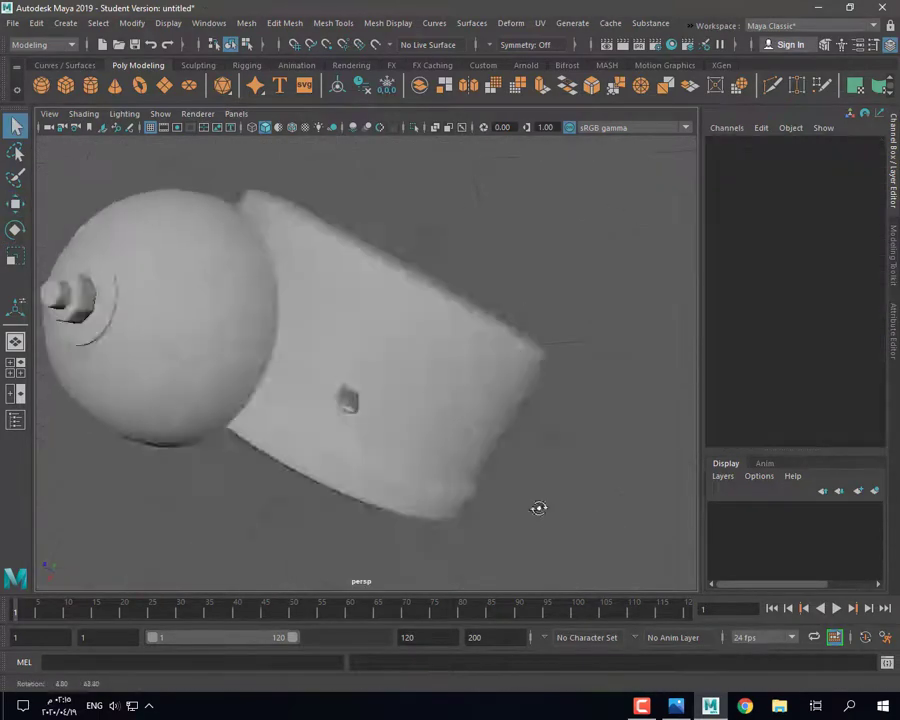
{"action": "left_click_drag", "start_coordinate": [538, 507], "coordinate": [372, 343], "text": "alt"}
{"action": "left_click", "coordinate": [348, 345]}
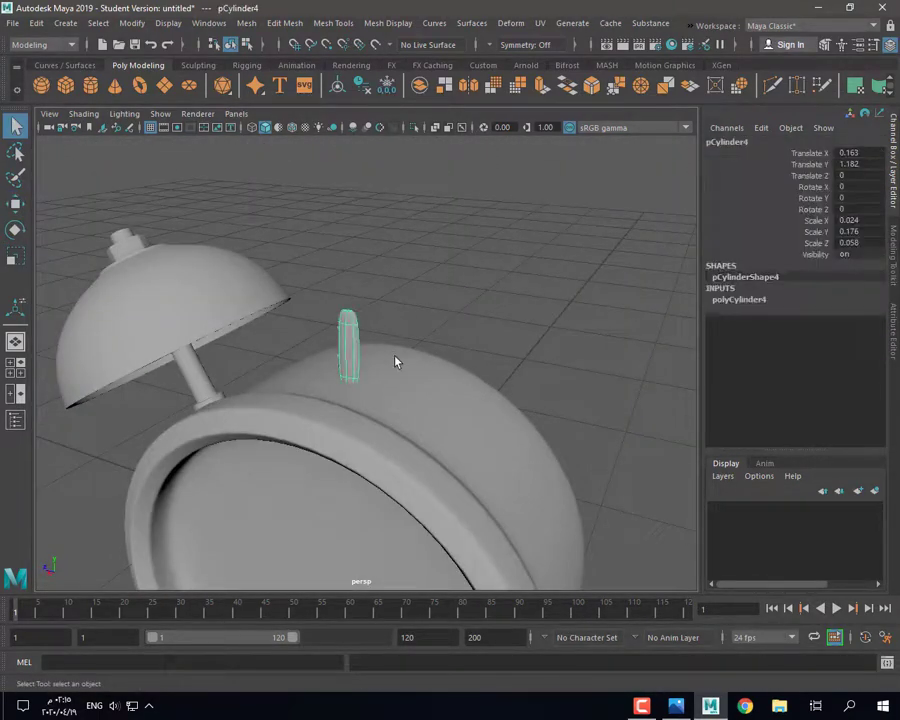
{"action": "scroll", "coordinate": [411, 392], "scroll_direction": "up", "scroll_amount": 5}
{"action": "key", "text": "w"}
{"action": "left_click_drag", "start_coordinate": [331, 280], "coordinate": [333, 185]}
{"action": "key", "text": "1"}
Step: Duplicate the post, set Rotate X to 90 and scale it into a crossbar on the stem
{"action": "key", "text": "e"}
{"action": "left_click_drag", "start_coordinate": [378, 238], "coordinate": [372, 208]}
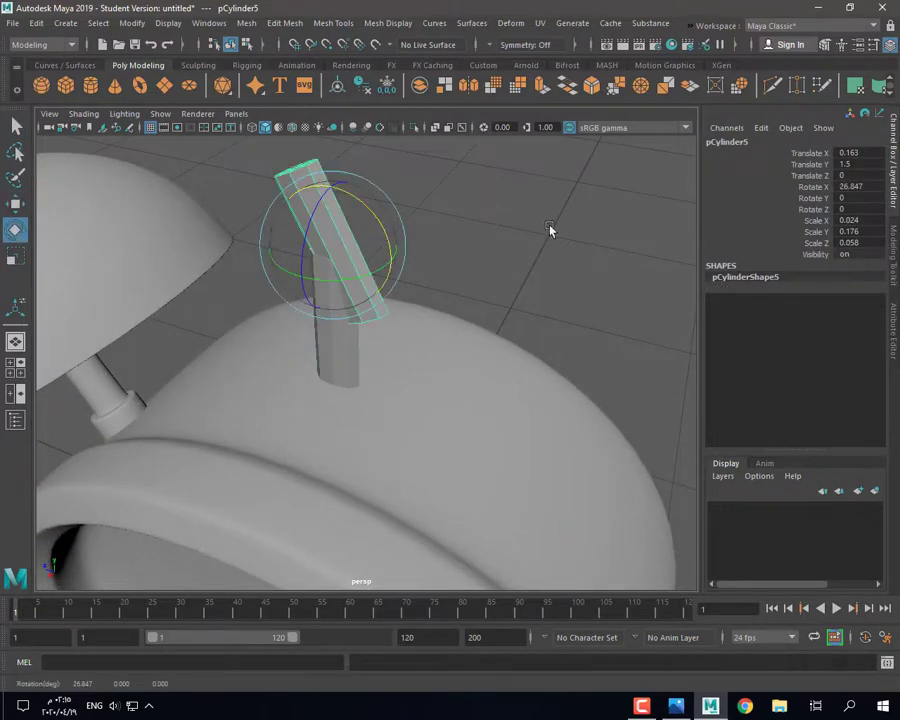
{"action": "left_click", "coordinate": [871, 190]}
{"action": "type", "text": "90"}
{"action": "key", "text": "Return"}
{"action": "left_click_drag", "start_coordinate": [456, 413], "coordinate": [450, 311], "text": "alt"}
{"action": "key", "text": "r"}
{"action": "mouse_move", "coordinate": [258, 252]}
{"action": "left_mouse_down"}
{"action": "mouse_move", "coordinate": [237, 260]}
{"action": "mouse_move", "coordinate": [248, 257]}
{"action": "left_mouse_up"}
{"action": "key", "text": "w"}
{"action": "left_click_drag", "start_coordinate": [252, 262], "coordinate": [240, 219], "text": "alt"}
{"action": "key", "text": "r"}
Step: Slim the upright stem further along X and Z
{"action": "left_click_drag", "start_coordinate": [296, 213], "coordinate": [253, 229], "text": "alt"}
{"action": "left_click", "coordinate": [430, 317]}
{"action": "left_click_drag", "start_coordinate": [430, 317], "coordinate": [484, 288], "text": "alt"}
{"action": "left_click", "coordinate": [358, 298]}
{"action": "left_click_drag", "start_coordinate": [359, 299], "coordinate": [312, 331], "text": "alt"}
{"action": "left_click_drag", "start_coordinate": [267, 304], "coordinate": [300, 293]}
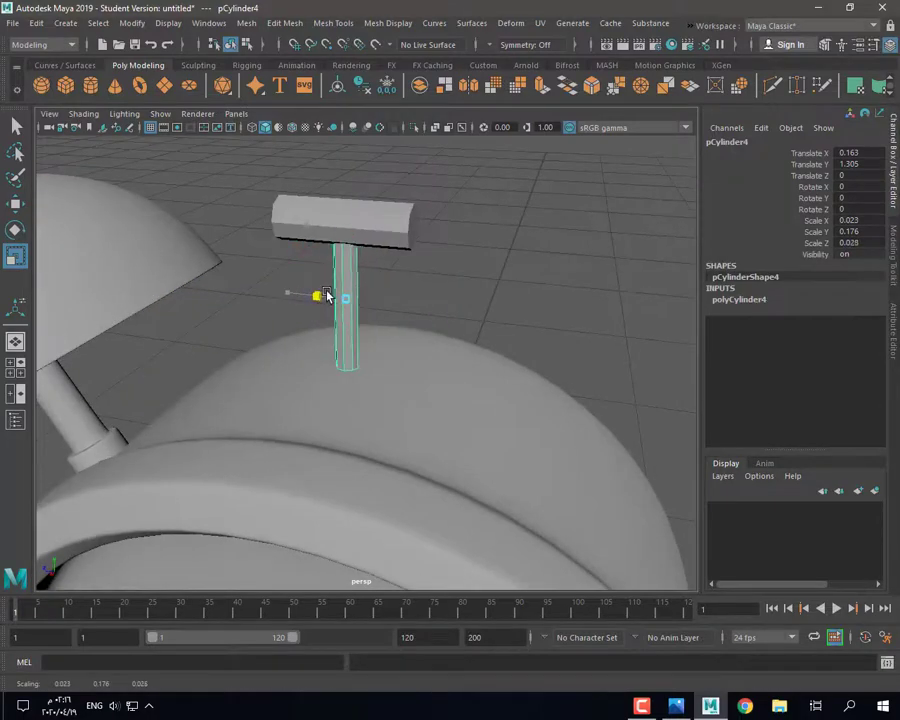
{"action": "left_click", "coordinate": [413, 295]}
{"action": "left_click_drag", "start_coordinate": [413, 295], "coordinate": [307, 278], "text": "alt"}
{"action": "left_click", "coordinate": [307, 278]}
{"action": "left_click_drag", "start_coordinate": [246, 272], "coordinate": [257, 273]}
{"action": "left_click", "coordinate": [375, 306]}
{"action": "left_click_drag", "start_coordinate": [375, 306], "coordinate": [288, 233], "text": "alt"}
{"action": "left_click", "coordinate": [378, 230]}
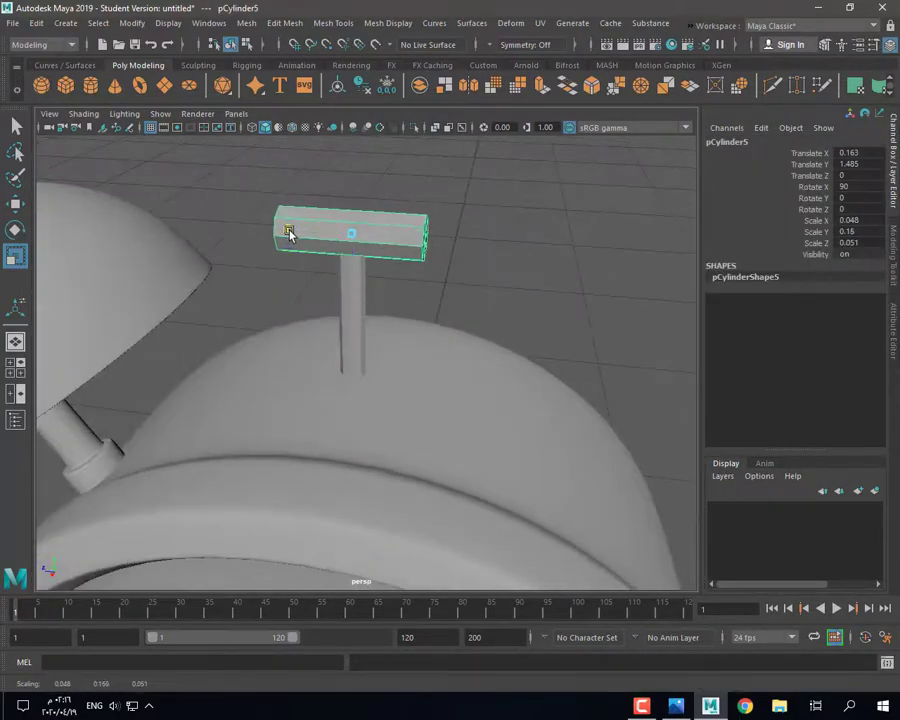
Step: Multi-Cut edge loops across the crossbar and bevel them
{"action": "right_click_drag", "start_coordinate": [447, 198], "coordinate": [392, 246], "text": "shift"}
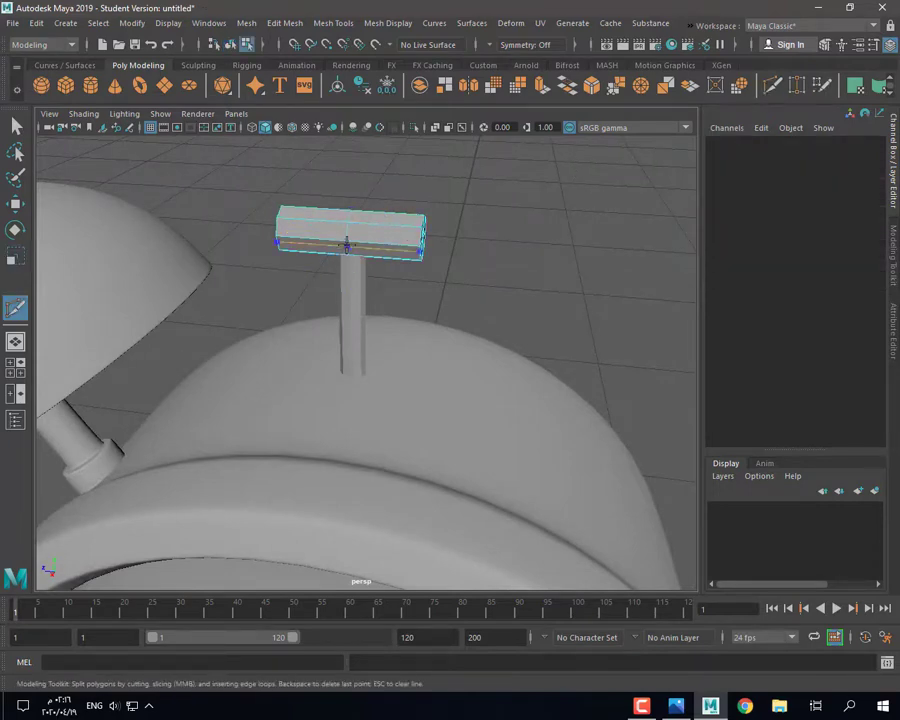
{"action": "left_click_drag", "start_coordinate": [318, 244], "coordinate": [325, 305], "text": "alt"}
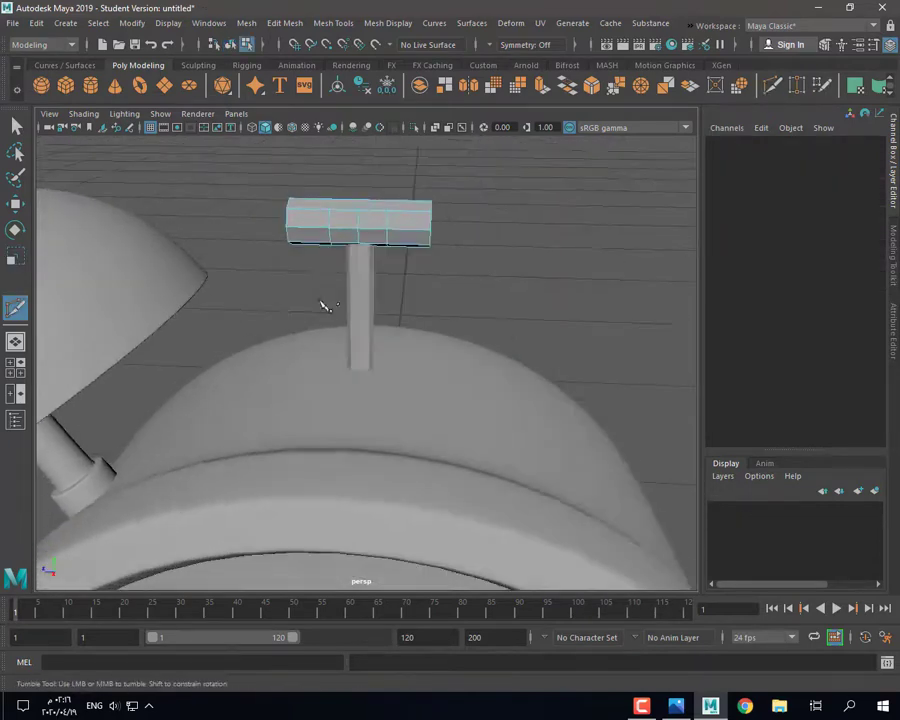
{"action": "left_click", "coordinate": [358, 224], "text": "ctrl"}
{"action": "key", "text": "ctrl+b"}
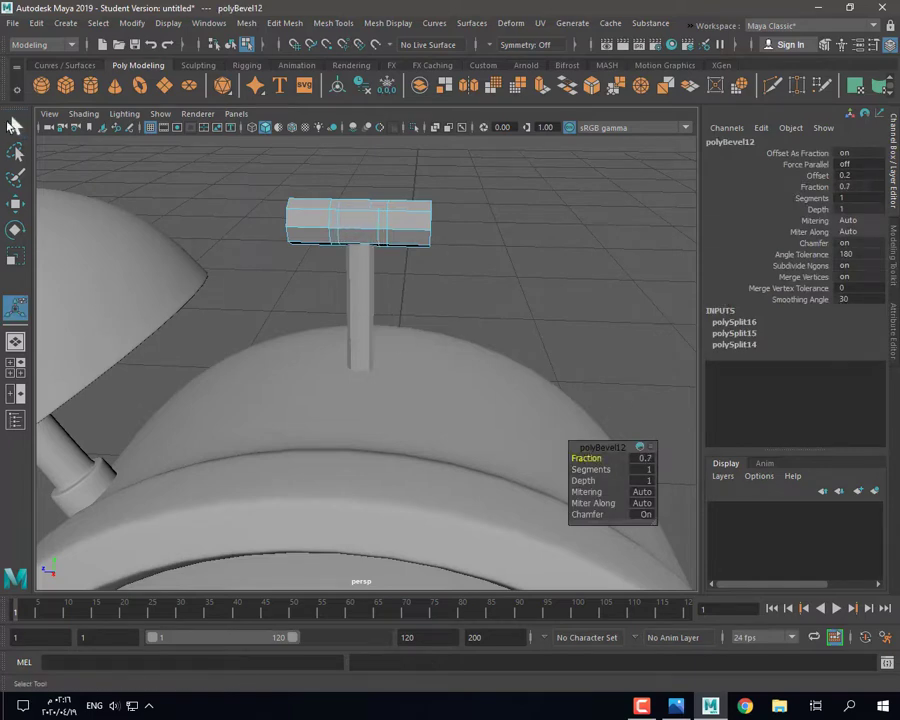
{"action": "left_click", "coordinate": [14, 126]}
Step: Scale the crossbar's middle face ring inward to pinch it
{"action": "right_click_drag", "start_coordinate": [346, 211], "coordinate": [349, 246]}
{"action": "left_click", "coordinate": [358, 217]}
{"action": "double_click", "coordinate": [355, 238], "text": "shift"}
{"action": "key", "text": "r"}
{"action": "left_click_drag", "start_coordinate": [360, 222], "coordinate": [350, 221]}
{"action": "left_click_drag", "start_coordinate": [354, 220], "coordinate": [323, 293], "text": "alt"}
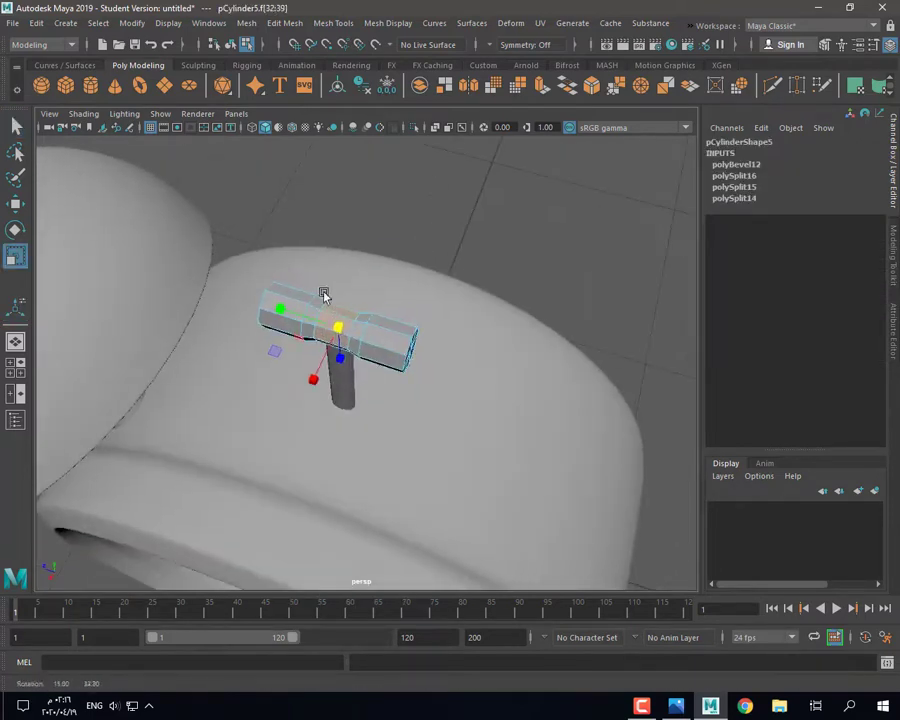
{"action": "left_click_drag", "start_coordinate": [312, 340], "coordinate": [270, 287], "text": "alt"}
{"action": "mouse_move", "coordinate": [271, 290]}
{"action": "left_mouse_down", "text": "alt"}
{"action": "mouse_move", "coordinate": [291, 321]}
{"action": "mouse_move", "coordinate": [286, 303]}
{"action": "left_mouse_up", "text": "alt"}
{"action": "key", "text": "3"}
{"action": "right_click_drag", "start_coordinate": [280, 256], "coordinate": [377, 229]}
{"action": "key", "text": "1"}
Step: Bevel the edge loops at both ends of the crossbar
{"action": "double_click", "coordinate": [405, 312]}
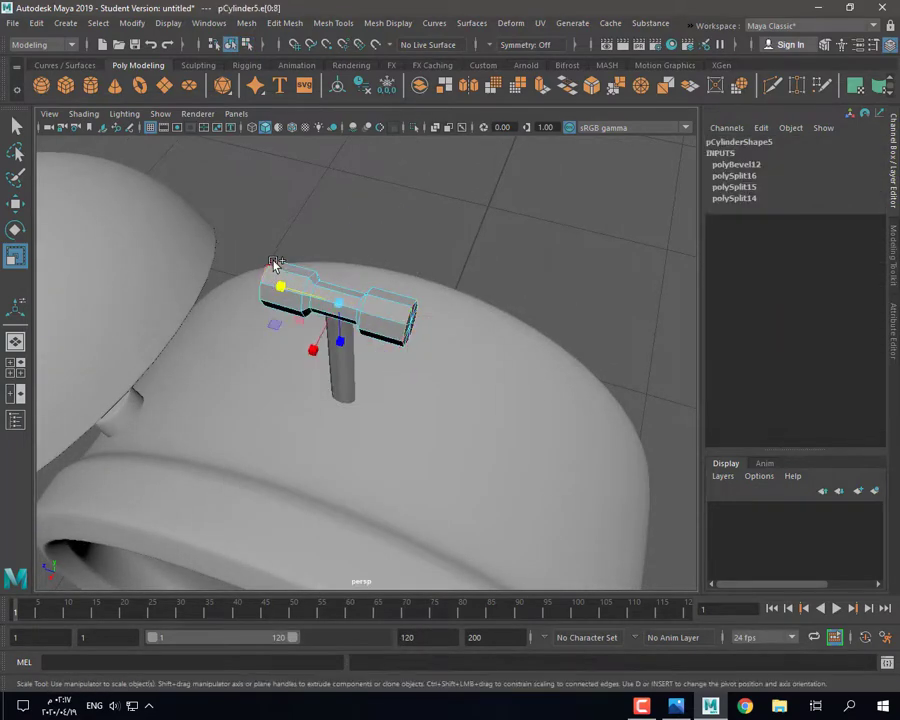
{"action": "double_click", "coordinate": [273, 263], "text": "shift"}
{"action": "left_click_drag", "start_coordinate": [274, 266], "coordinate": [287, 343], "text": "alt"}
{"action": "scroll", "coordinate": [290, 340], "scroll_direction": "up", "scroll_amount": 3}
{"action": "key", "text": "3"}
{"action": "key", "text": "1"}
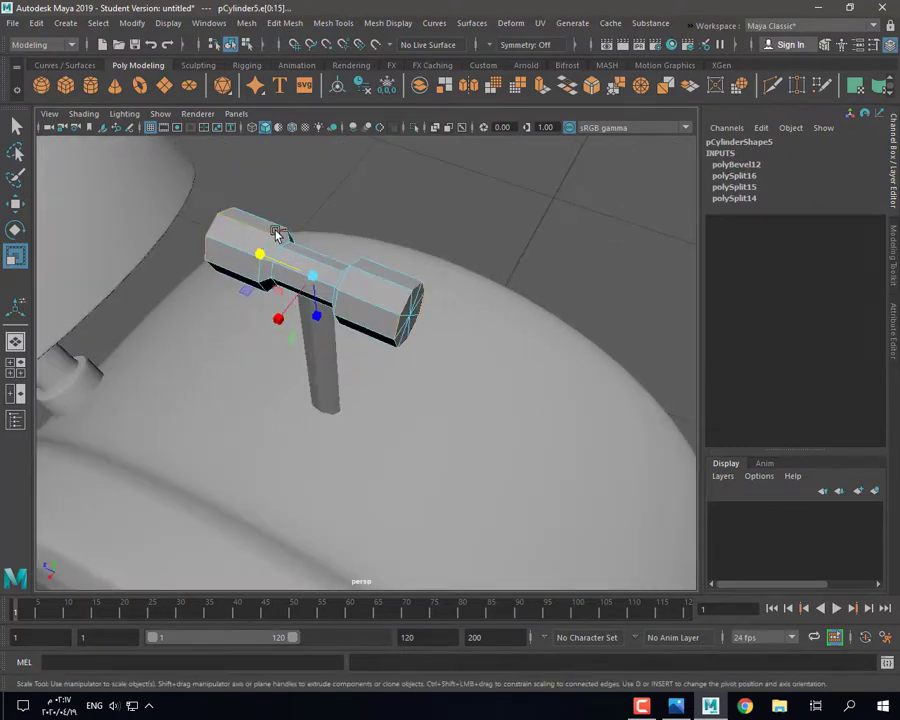
{"action": "left_click_drag", "start_coordinate": [309, 300], "coordinate": [331, 340], "text": "alt"}
{"action": "key", "text": "ctrl+z"}
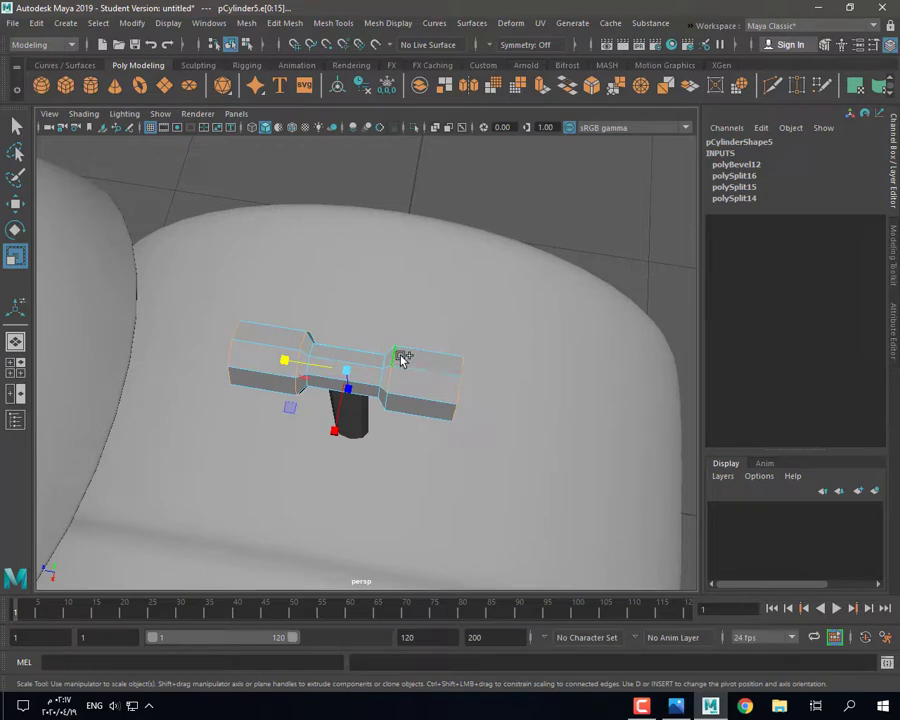
{"action": "left_click_drag", "start_coordinate": [337, 367], "coordinate": [340, 462], "text": "alt"}
{"action": "left_click", "coordinate": [592, 87]}
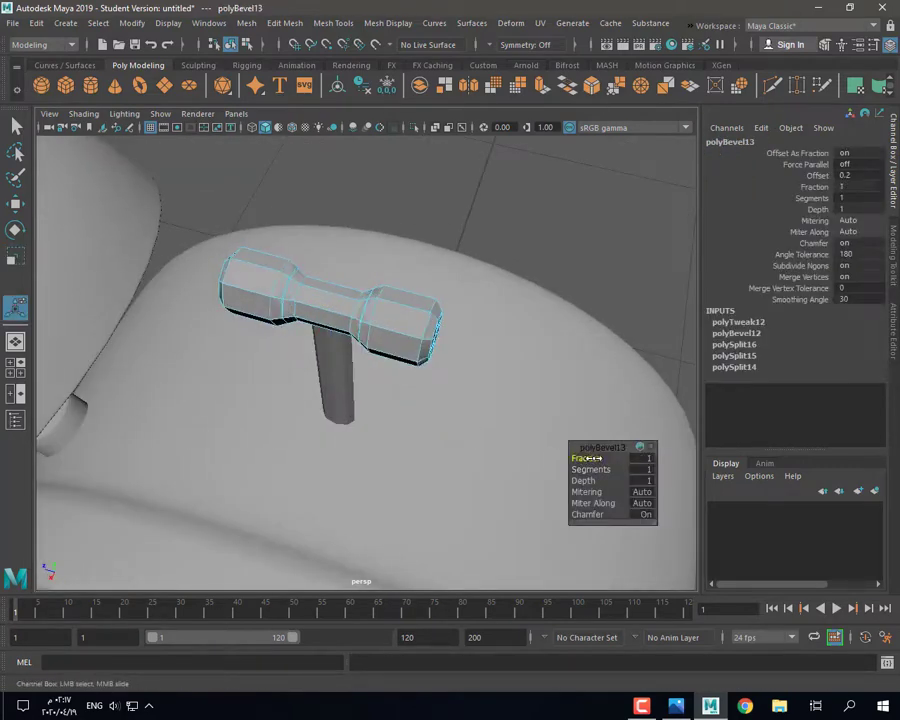
{"action": "key", "text": "3"}
{"action": "right_click_drag", "start_coordinate": [436, 356], "coordinate": [524, 241]}
Step: Isolate Select the upright stem so it shows on its own
{"action": "left_click", "coordinate": [524, 241]}
{"action": "left_click_drag", "start_coordinate": [500, 410], "coordinate": [450, 385], "text": "alt"}
{"action": "left_click", "coordinate": [329, 300]}
{"action": "left_click", "coordinate": [414, 128]}
{"action": "right_click_drag", "start_coordinate": [320, 188], "coordinate": [321, 212]}
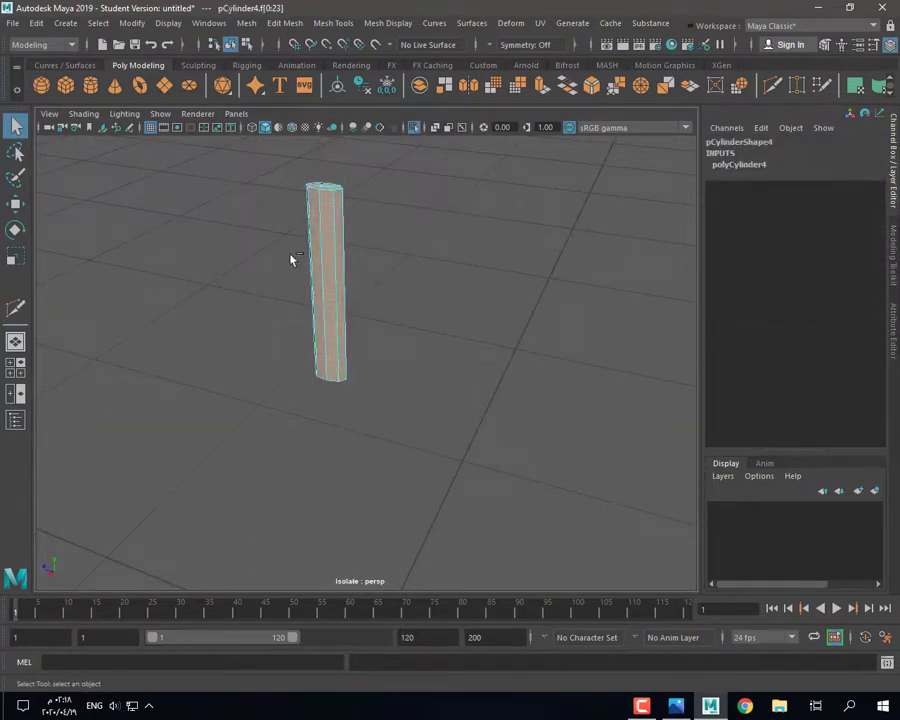
Step: Delete the stem's end caps and bring back the full scene
{"action": "left_click_drag", "start_coordinate": [290, 260], "coordinate": [358, 277], "text": "ctrl"}
{"action": "key", "text": "Delete"}
{"action": "right_click_drag", "start_coordinate": [325, 247], "coordinate": [385, 195]}
{"action": "left_click", "coordinate": [415, 128]}
{"action": "key", "text": "3"}
{"action": "left_click", "coordinate": [457, 250]}
{"action": "mouse_move", "coordinate": [426, 325]}
{"action": "left_mouse_down", "text": "alt"}
{"action": "mouse_move", "coordinate": [463, 302]}
{"action": "mouse_move", "coordinate": [440, 335]}
{"action": "left_mouse_up", "text": "alt"}
{"action": "left_click", "coordinate": [332, 175]}
{"action": "left_click", "coordinate": [330, 236], "text": "shift"}
{"action": "mouse_move", "coordinate": [352, 262]}
{"action": "left_mouse_down", "text": "alt"}
{"action": "mouse_move", "coordinate": [390, 273]}
{"action": "mouse_move", "coordinate": [358, 282]}
{"action": "left_mouse_up", "text": "alt"}
{"action": "key", "text": "1"}
{"action": "scroll", "coordinate": [370, 278], "scroll_direction": "up", "scroll_amount": 4}
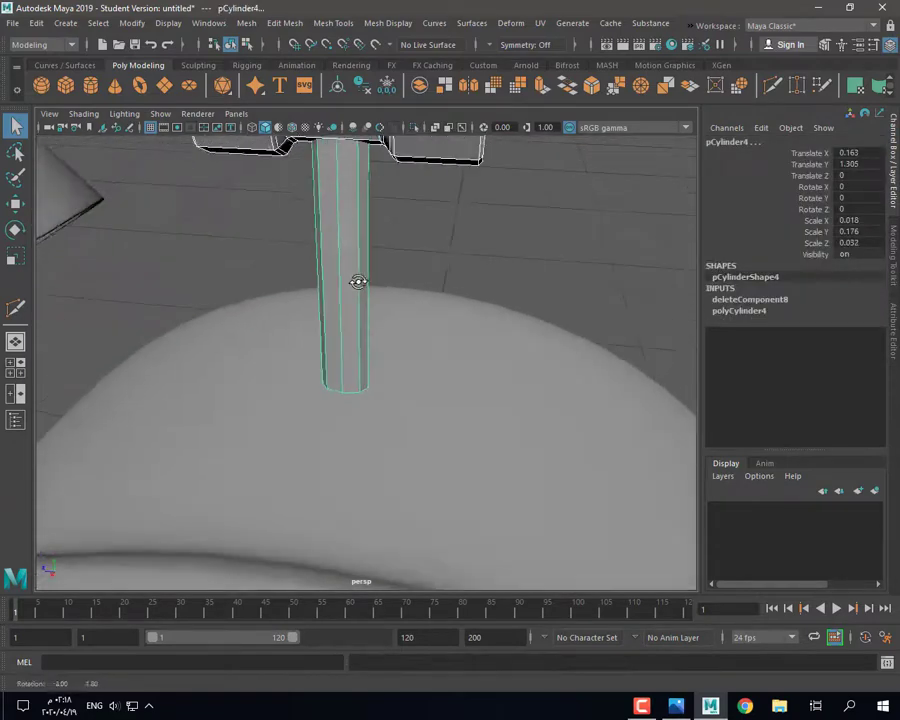
Step: Try a bevel on one stem edge, then undo it
{"action": "right_click_drag", "start_coordinate": [344, 232], "coordinate": [338, 207]}
{"action": "left_click", "coordinate": [337, 228]}
{"action": "key", "text": "w"}
{"action": "left_click_drag", "start_coordinate": [335, 260], "coordinate": [328, 360], "text": "alt"}
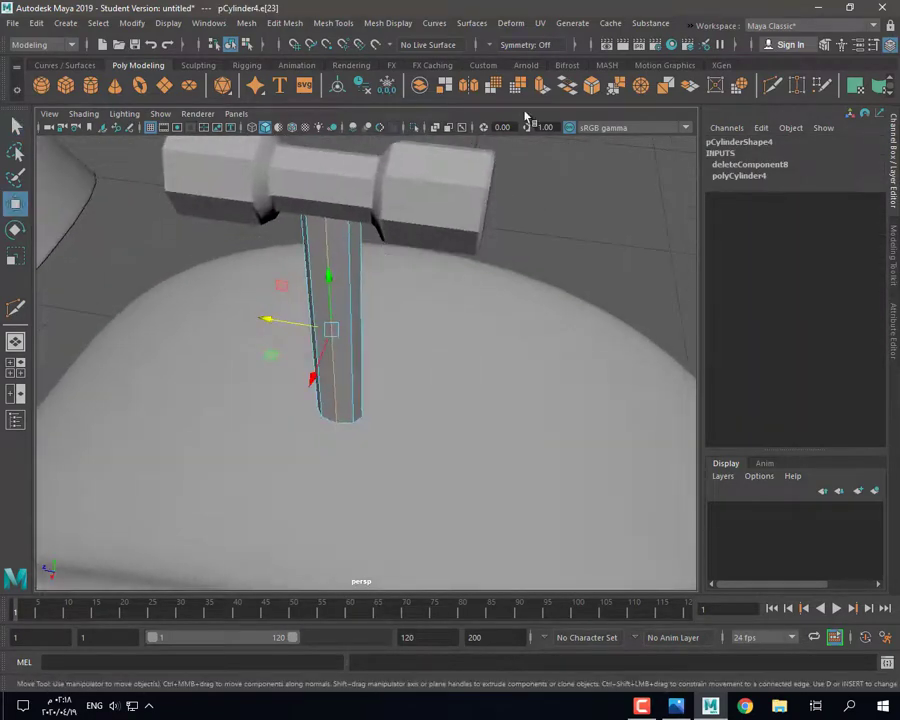
{"action": "left_click", "coordinate": [592, 86]}
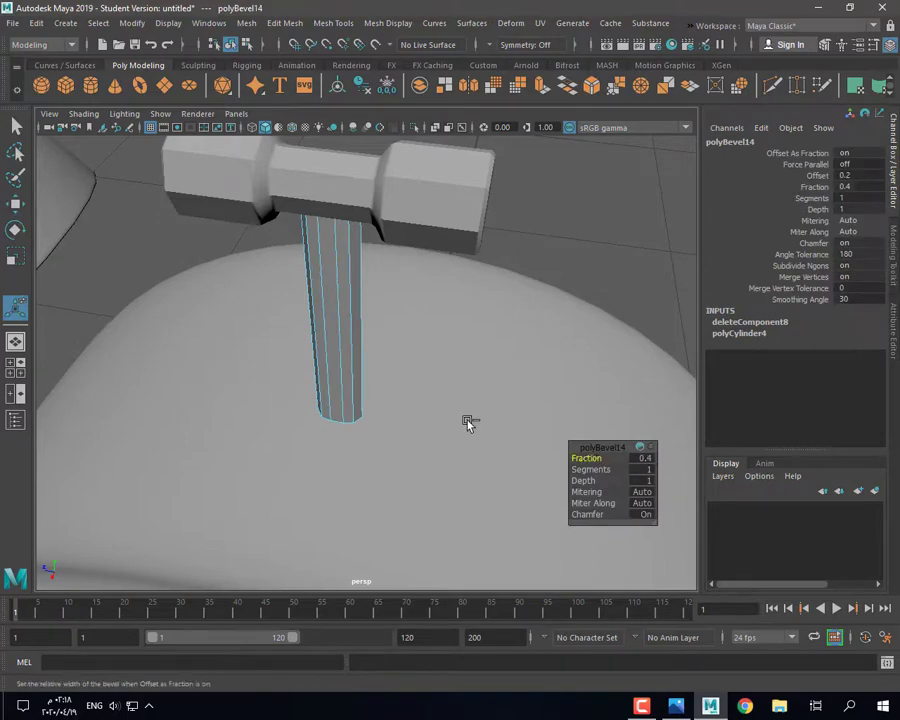
{"action": "key", "text": "ctrl+z"}
{"action": "key", "text": "ctrl+z"}
{"action": "key", "text": "ctrl+z"}
{"action": "left_click", "coordinate": [338, 320]}
{"action": "left_click_drag", "start_coordinate": [338, 320], "coordinate": [311, 237], "text": "alt"}
Step: Select edges around the stem and bevel them
{"action": "key", "text": "q"}
{"action": "right_click_drag", "start_coordinate": [311, 235], "coordinate": [311, 208]}
{"action": "left_click", "coordinate": [323, 238]}
{"action": "left_click_drag", "start_coordinate": [323, 310], "coordinate": [114, 279], "text": "alt"}
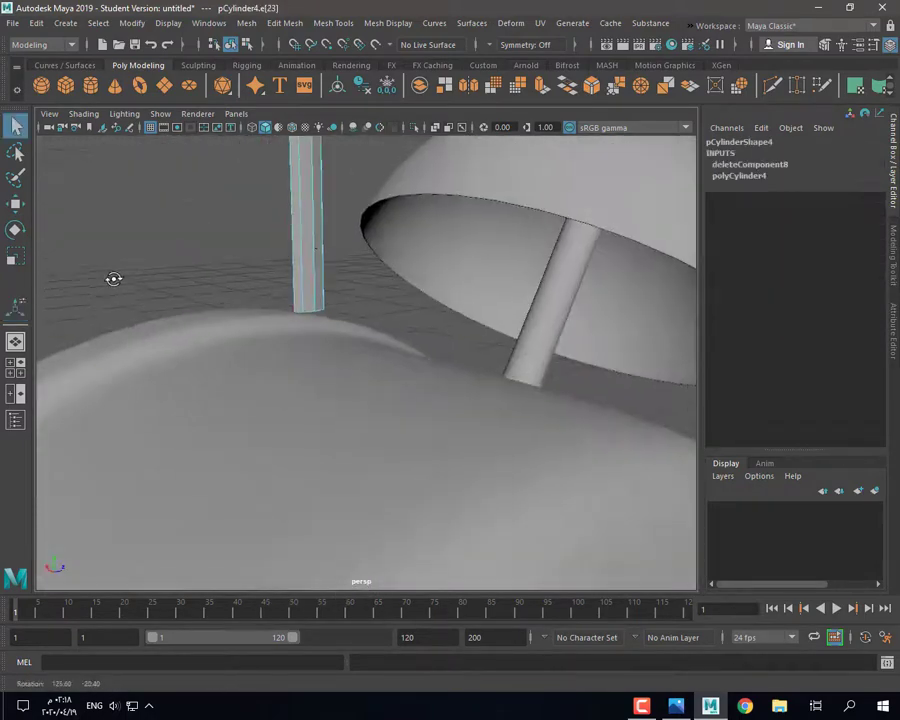
{"action": "left_click_drag", "start_coordinate": [240, 301], "coordinate": [505, 322], "text": "alt"}
{"action": "left_click", "coordinate": [412, 249], "text": "shift"}
{"action": "left_click_drag", "start_coordinate": [412, 249], "coordinate": [408, 230], "text": "alt"}
{"action": "left_click", "coordinate": [592, 86]}
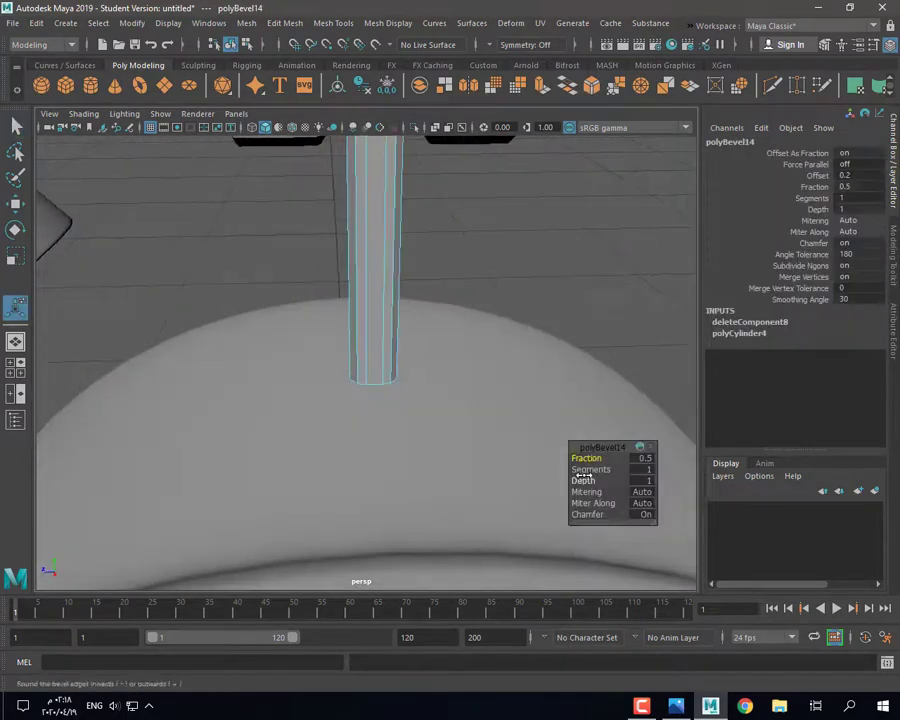
Step: Bevel another stem edge, then undo that last bevel
{"action": "left_click", "coordinate": [364, 317]}
{"action": "left_click_drag", "start_coordinate": [364, 317], "coordinate": [482, 346], "text": "alt"}
{"action": "key", "text": "3"}
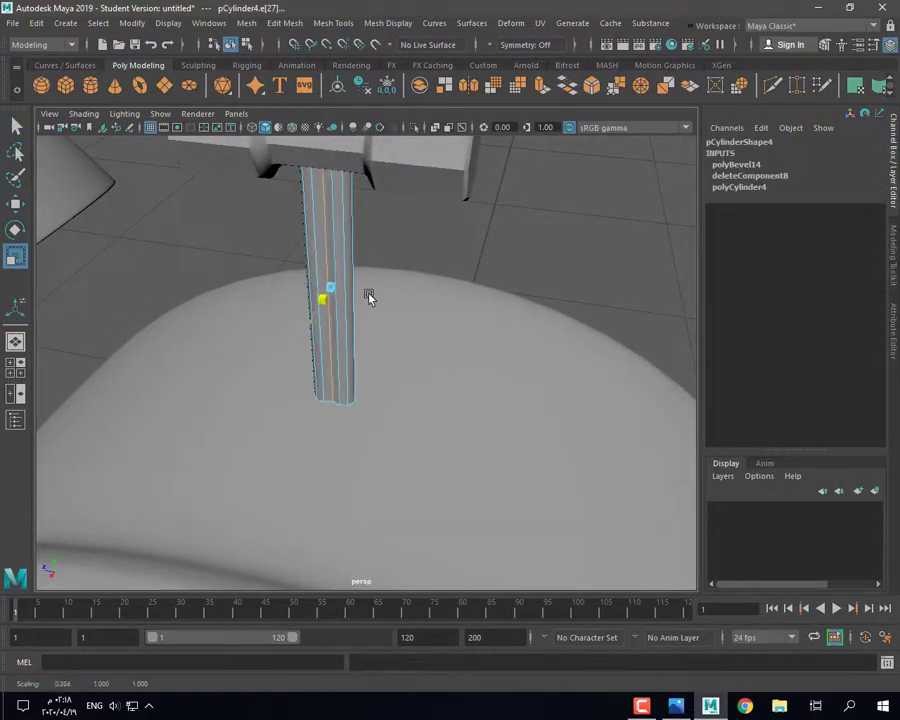
{"action": "key", "text": "1"}
{"action": "left_click_drag", "start_coordinate": [360, 362], "coordinate": [363, 372], "text": "alt"}
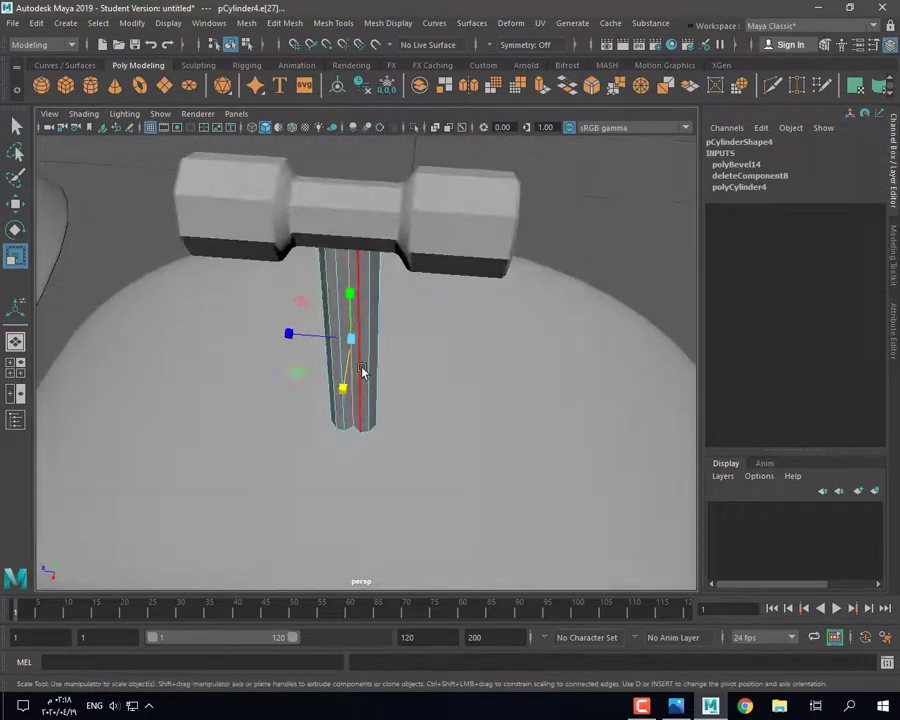
{"action": "left_click", "coordinate": [589, 91]}
{"action": "right_click_drag", "start_coordinate": [351, 292], "coordinate": [412, 259]}
{"action": "left_click", "coordinate": [641, 249]}
{"action": "left_click_drag", "start_coordinate": [641, 249], "coordinate": [361, 256], "text": "alt"}
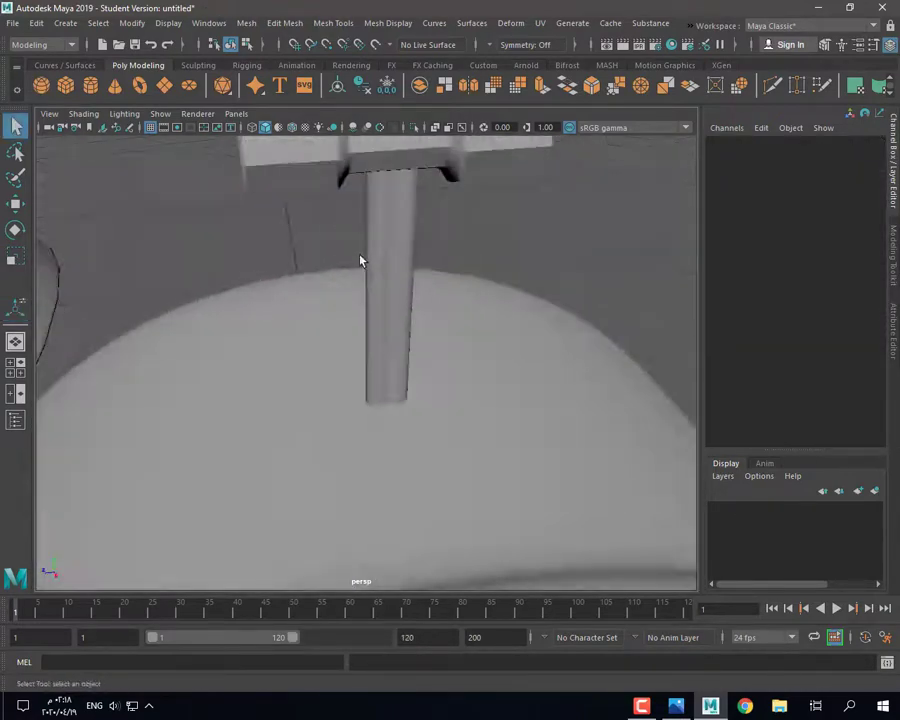
{"action": "key", "text": "ctrl+z"}
{"action": "key", "text": "ctrl+z"}
{"action": "key", "text": "ctrl+z"}
{"action": "key", "text": "ctrl+z"}
{"action": "key", "text": "ctrl+z"}
{"action": "key", "text": "ctrl+b"}
{"action": "left_click_drag", "start_coordinate": [376, 307], "coordinate": [373, 355], "text": "alt"}
{"action": "left_click_drag", "start_coordinate": [384, 412], "coordinate": [342, 420], "text": "alt"}
Step: Combine the stem and crossbar into one mesh and lower it into the body's top
{"action": "right_click_drag", "start_coordinate": [338, 251], "coordinate": [394, 237]}
{"action": "left_click", "coordinate": [520, 245]}
{"action": "left_click_drag", "start_coordinate": [520, 245], "coordinate": [359, 272], "text": "alt"}
{"action": "left_click", "coordinate": [357, 241]}
{"action": "key", "text": "w"}
{"action": "key", "text": "ctrl+z"}
{"action": "left_click", "coordinate": [419, 86]}
{"action": "left_click_drag", "start_coordinate": [363, 318], "coordinate": [244, 417], "text": "alt"}
{"action": "left_click_drag", "start_coordinate": [240, 418], "coordinate": [217, 425]}
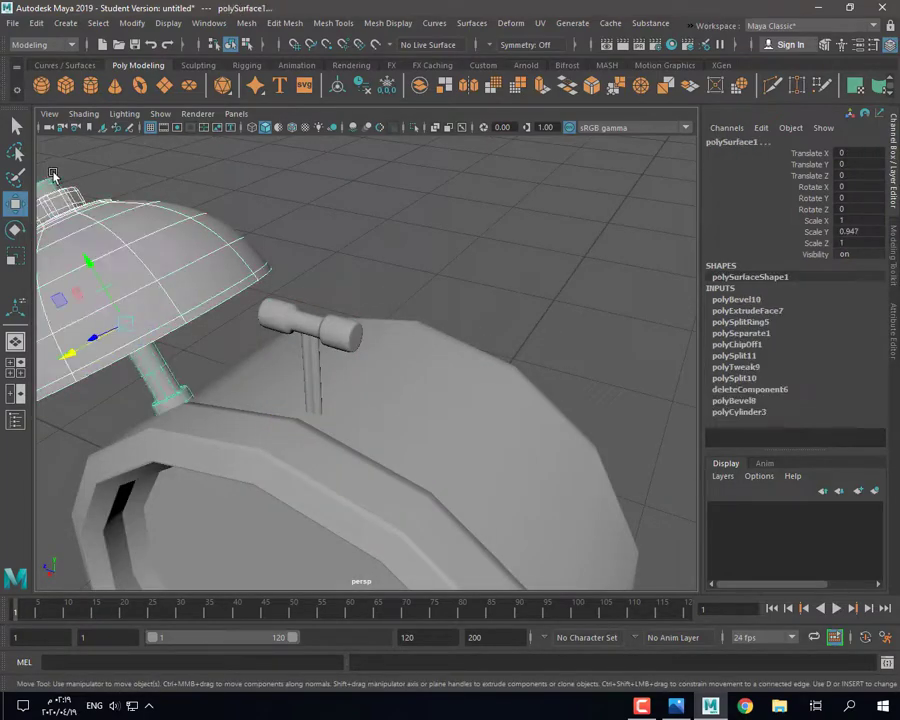
Step: Center pivot, delete history and freeze transforms on the bell and key, then seat the key
{"action": "left_click", "coordinate": [337, 88]}
{"action": "left_click", "coordinate": [361, 88]}
{"action": "left_click", "coordinate": [387, 88]}
{"action": "left_click", "coordinate": [320, 322]}
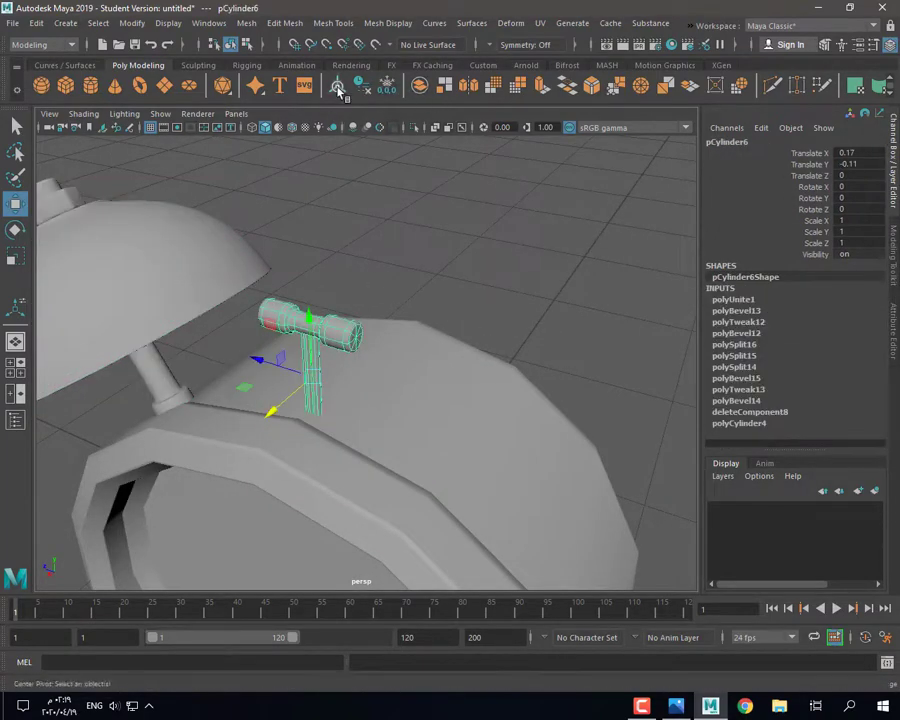
{"action": "left_click", "coordinate": [337, 89]}
{"action": "left_click", "coordinate": [361, 88]}
{"action": "left_click", "coordinate": [387, 88]}
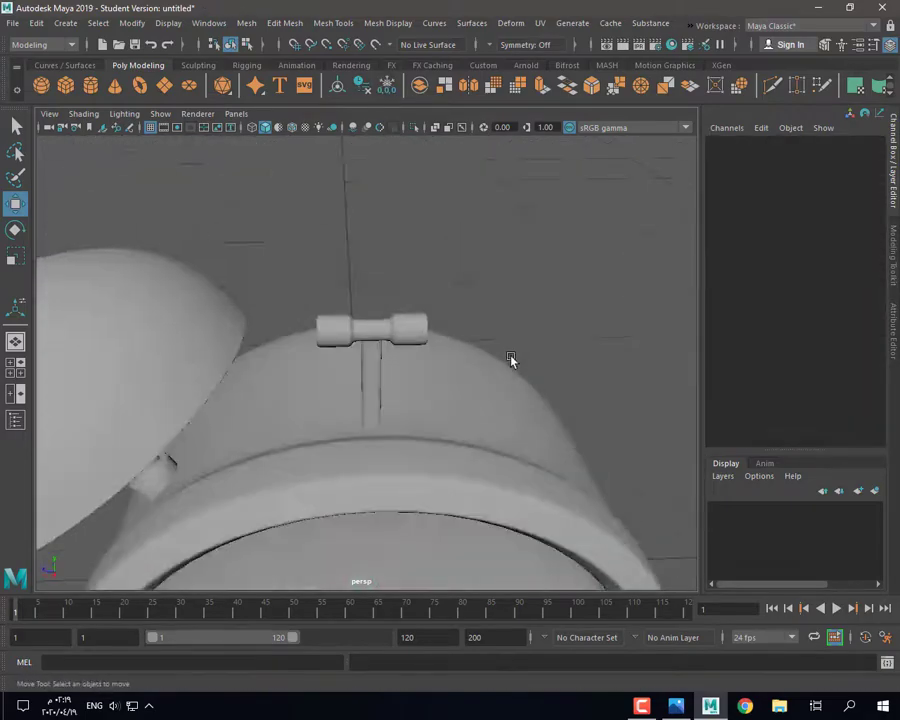
{"action": "left_click", "coordinate": [368, 328]}
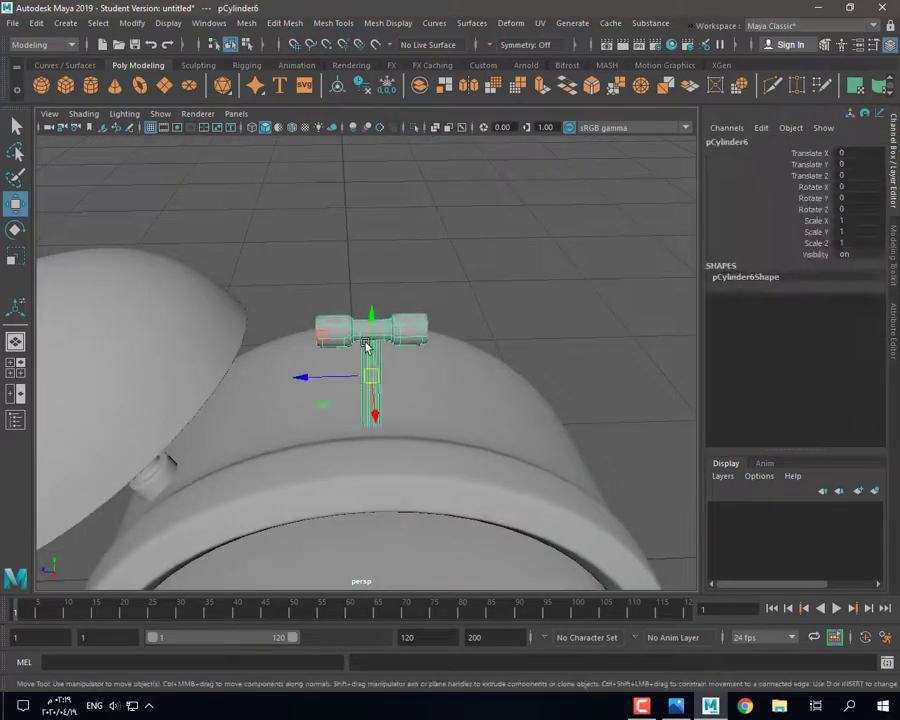
{"action": "left_click_drag", "start_coordinate": [372, 335], "coordinate": [383, 360]}
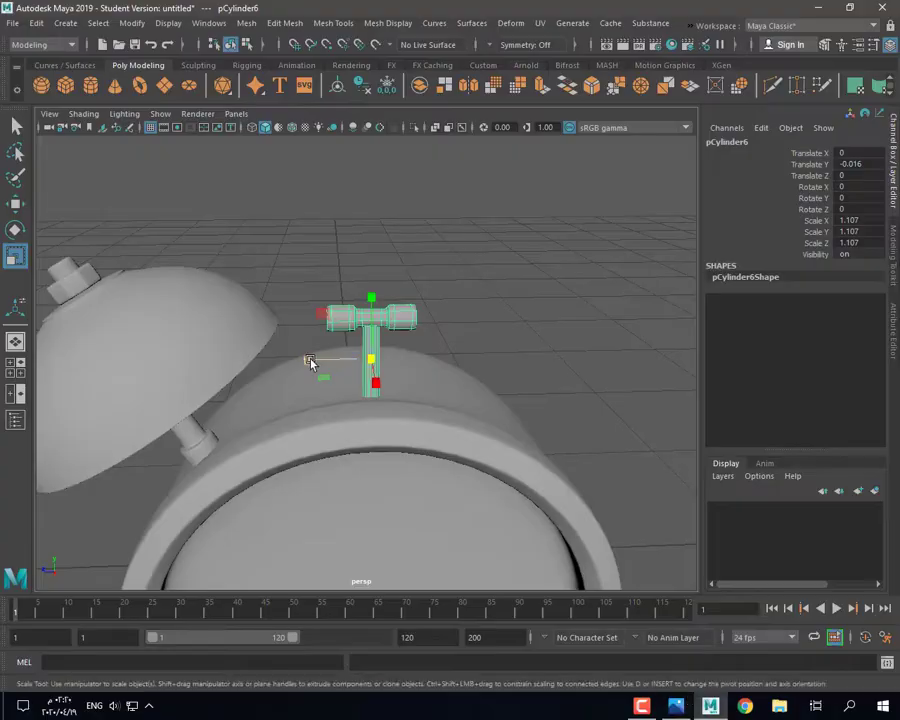
Step: Open the alarm-clock reference photo in Photos
{"action": "left_click", "coordinate": [310, 362]}
{"action": "left_click_drag", "start_coordinate": [316, 362], "coordinate": [394, 412], "text": "alt"}
{"action": "left_click", "coordinate": [684, 708]}
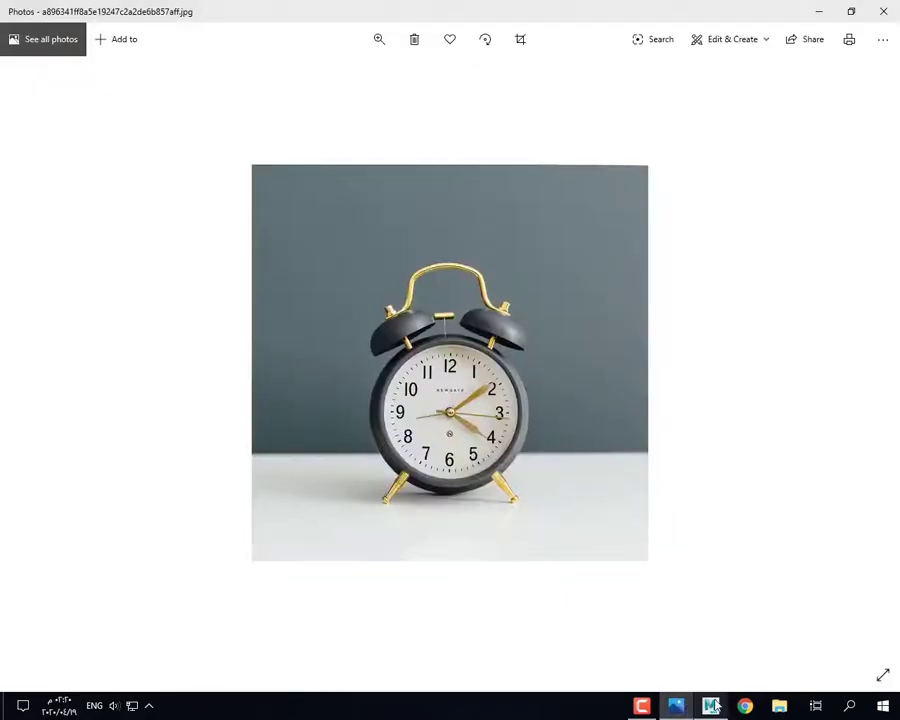
Step: Select the left bell and slide it back along Z and up in the front and side views
{"action": "left_click", "coordinate": [716, 710]}
{"action": "left_click_drag", "start_coordinate": [345, 520], "coordinate": [362, 460], "text": "alt"}
{"action": "left_click", "coordinate": [176, 294]}
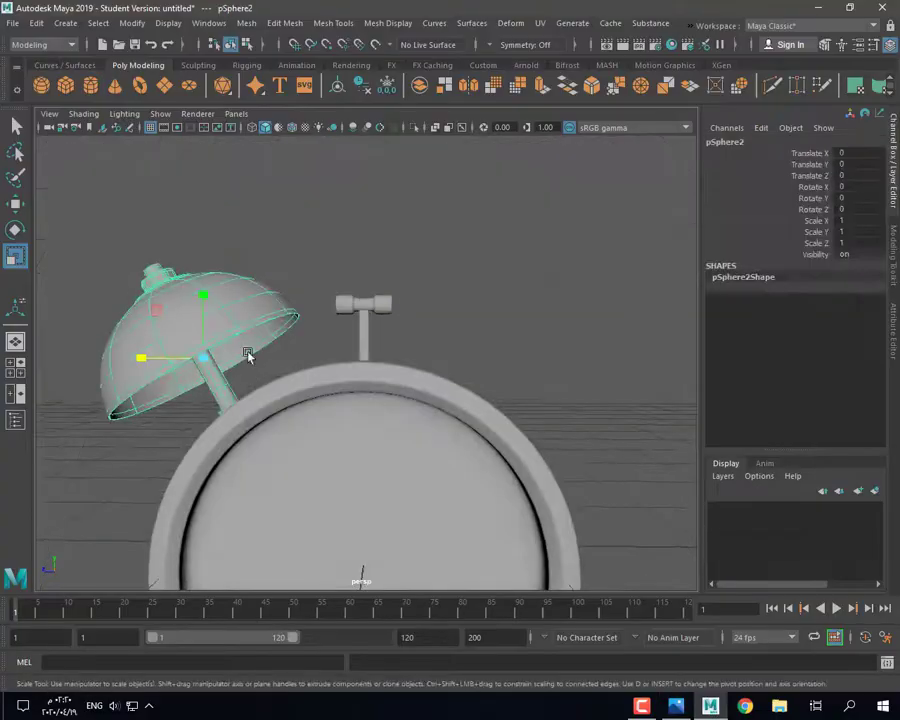
{"action": "key", "text": "space"}
{"action": "key", "text": "space"}
{"action": "key", "text": "space"}
{"action": "key", "text": "space"}
{"action": "scroll", "coordinate": [452, 474], "scroll_direction": "down", "scroll_amount": 4}
{"action": "key", "text": "w"}
{"action": "scroll", "coordinate": [450, 464], "scroll_direction": "up", "scroll_amount": 1}
{"action": "left_click_drag", "start_coordinate": [333, 361], "coordinate": [414, 320]}
{"action": "key", "text": "space"}
{"action": "key", "text": "space"}
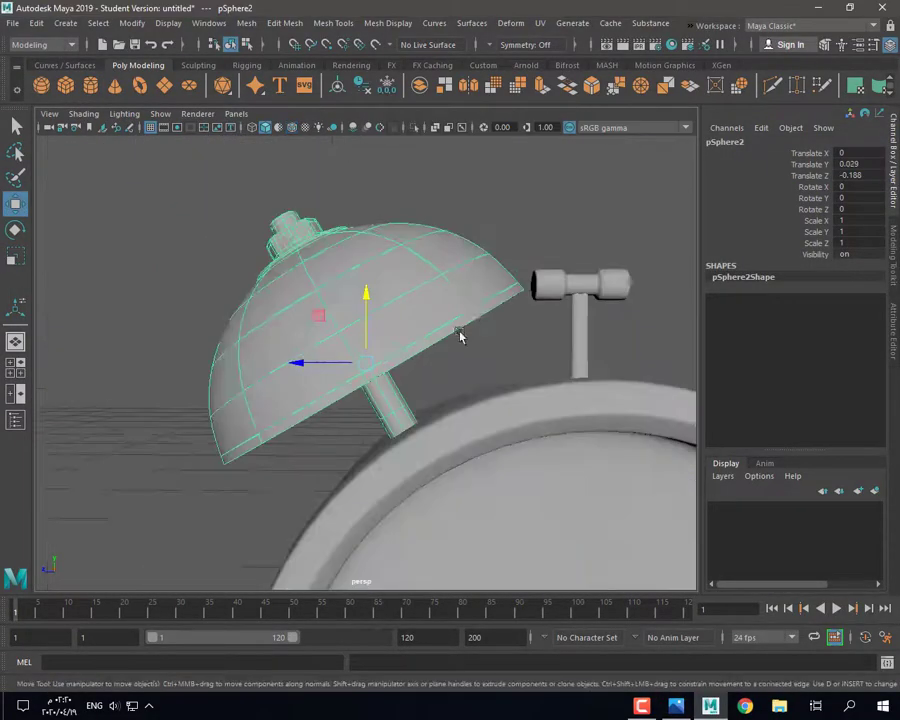
{"action": "left_click_drag", "start_coordinate": [454, 470], "coordinate": [369, 480], "text": "alt"}
Step: Lower the bell onto its rod and shift it along its depth and width axes
{"action": "left_click", "coordinate": [287, 440]}
{"action": "left_click_drag", "start_coordinate": [287, 440], "coordinate": [347, 432], "text": "alt"}
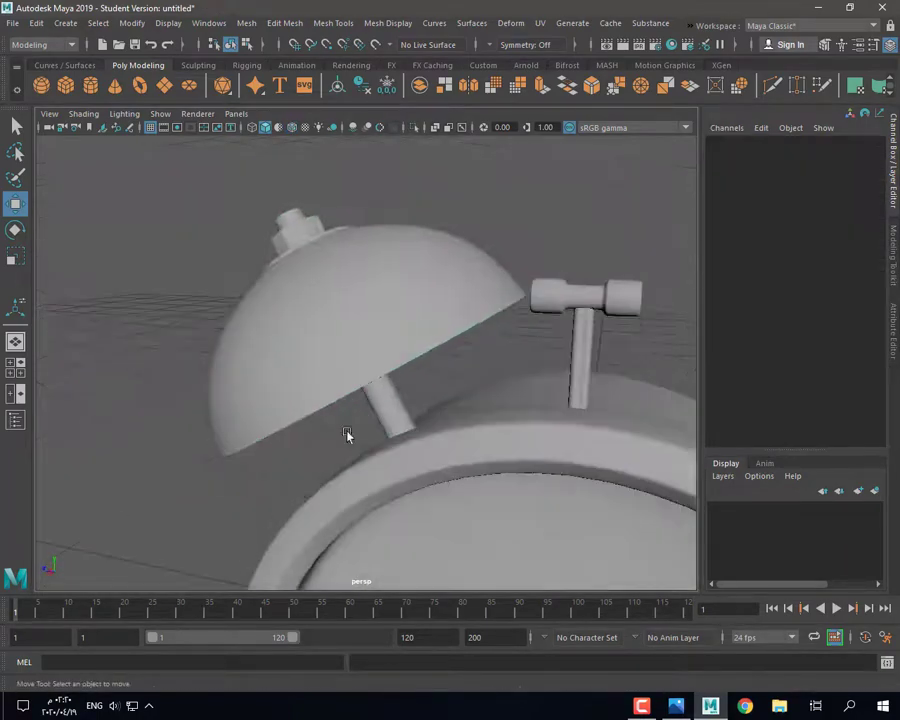
{"action": "left_click", "coordinate": [366, 354]}
{"action": "left_click_drag", "start_coordinate": [368, 336], "coordinate": [408, 312]}
{"action": "left_click_drag", "start_coordinate": [317, 366], "coordinate": [325, 367]}
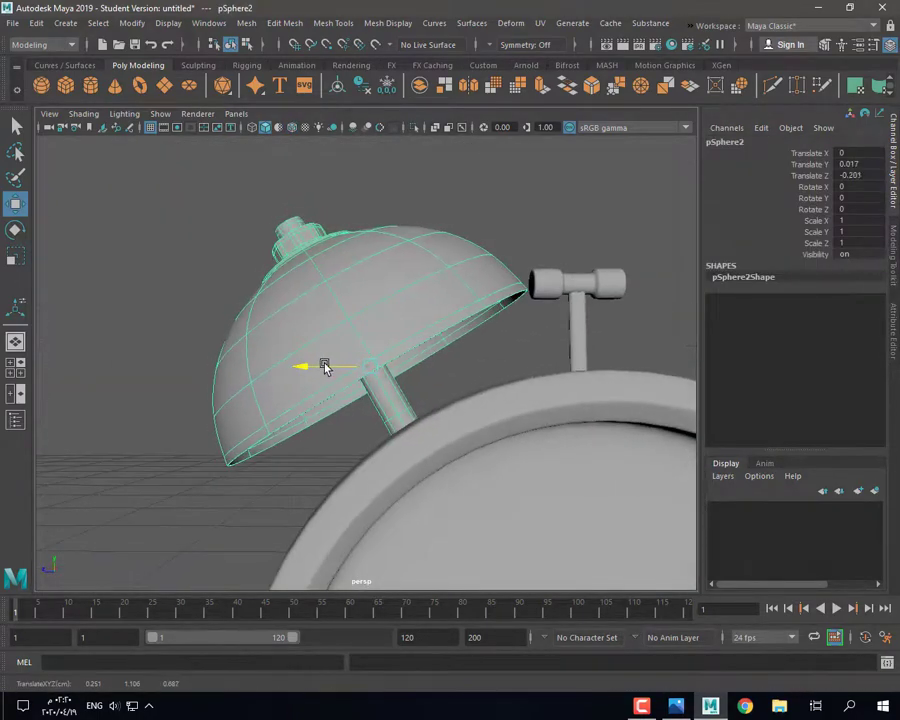
{"action": "left_click_drag", "start_coordinate": [145, 469], "coordinate": [302, 373], "text": "alt"}
{"action": "left_click_drag", "start_coordinate": [302, 373], "coordinate": [426, 358], "text": "alt"}
Step: Tilt the bell about its Z axis to 6.209 degrees
{"action": "key", "text": "e"}
{"action": "left_click_drag", "start_coordinate": [352, 347], "coordinate": [351, 353]}
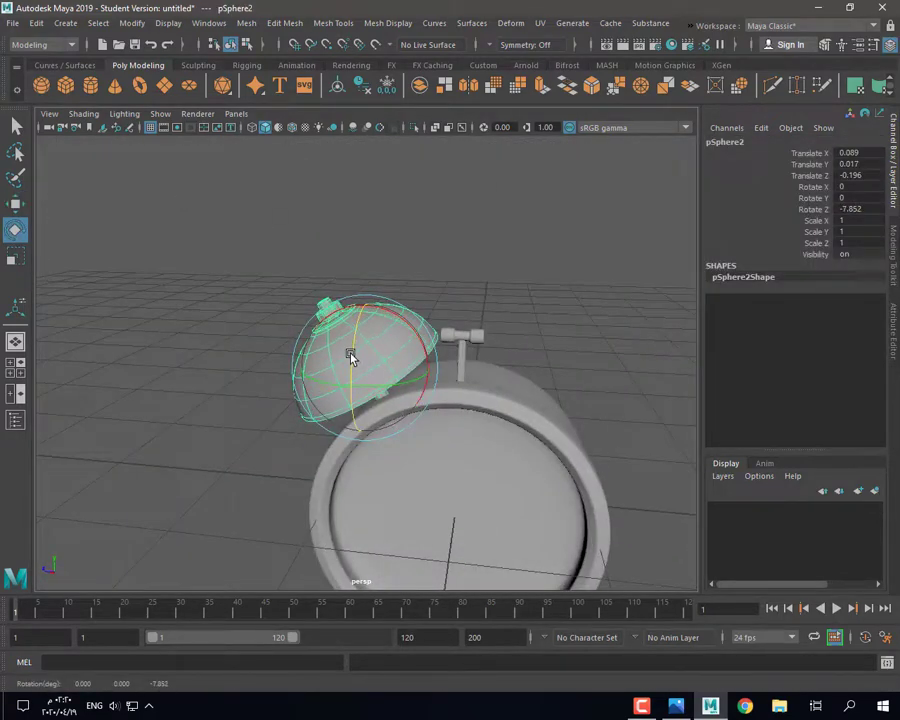
{"action": "left_click", "coordinate": [223, 360]}
{"action": "left_click_drag", "start_coordinate": [223, 360], "coordinate": [372, 330], "text": "alt"}
{"action": "key", "text": "ctrl+z"}
{"action": "left_click_drag", "start_coordinate": [368, 340], "coordinate": [195, 490], "text": "alt"}
Step: Nudge the bell along its width axis and turn smooth preview off to show faceted geometry
{"action": "key", "text": "w"}
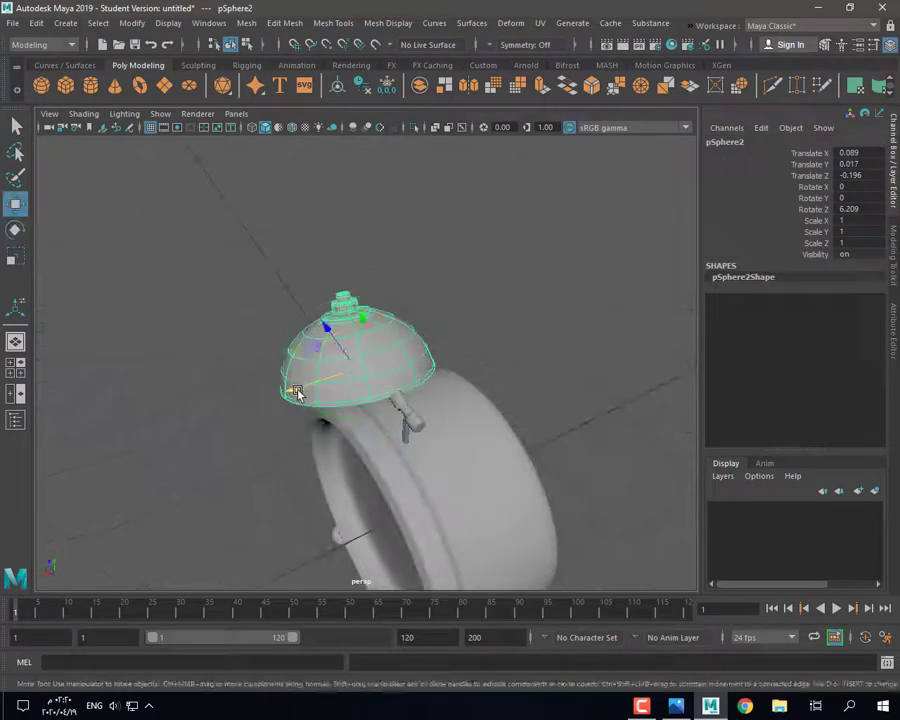
{"action": "left_click_drag", "start_coordinate": [307, 390], "coordinate": [317, 414], "text": "alt"}
{"action": "left_click_drag", "start_coordinate": [311, 391], "coordinate": [307, 392]}
{"action": "left_click", "coordinate": [325, 514]}
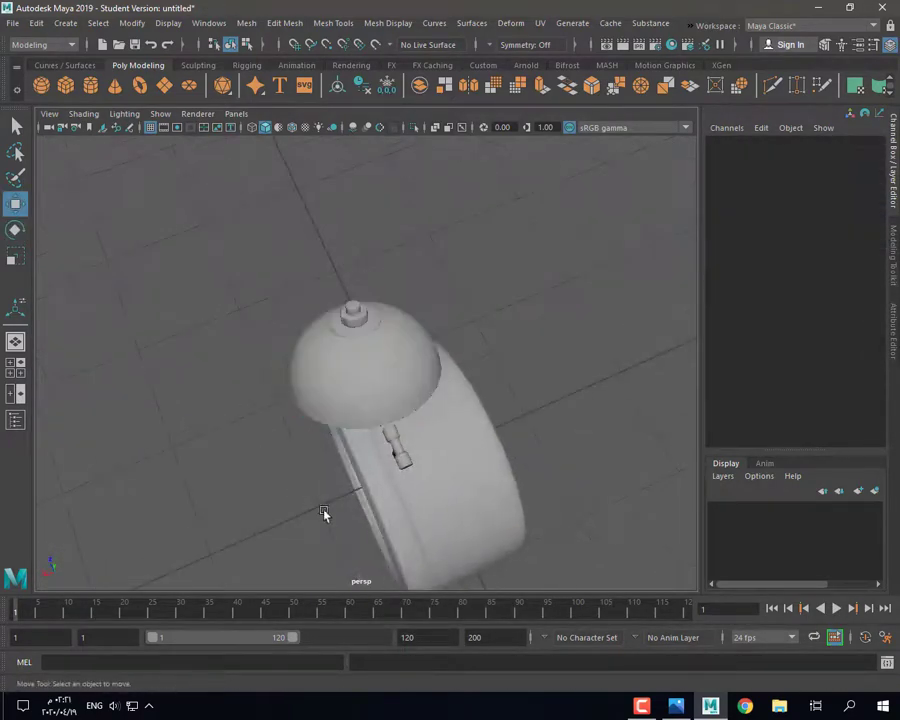
{"action": "left_click_drag", "start_coordinate": [325, 514], "coordinate": [482, 456], "text": "alt"}
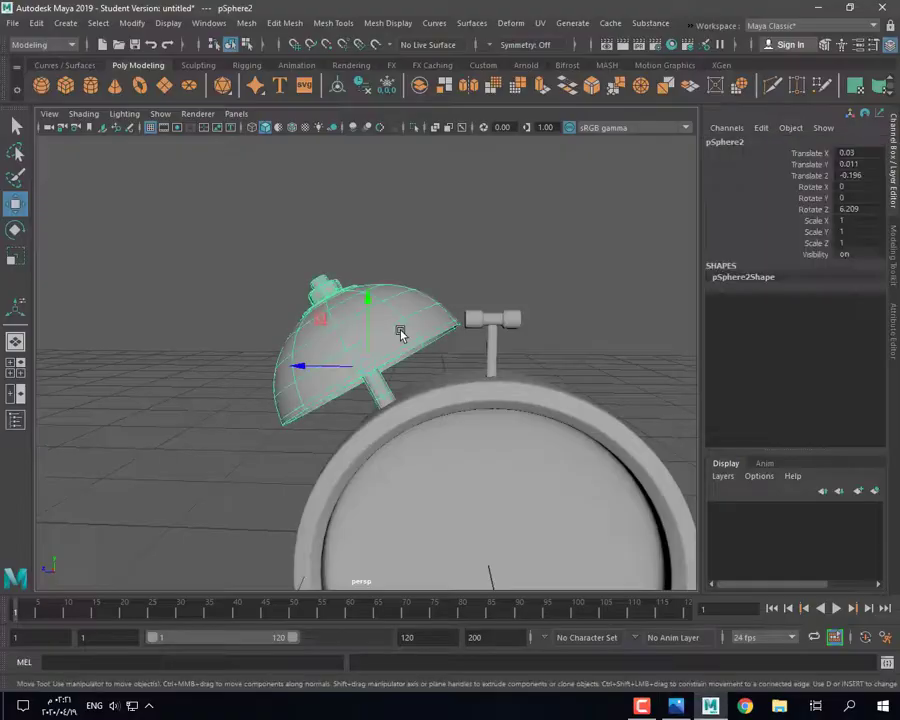
{"action": "key", "text": "1"}
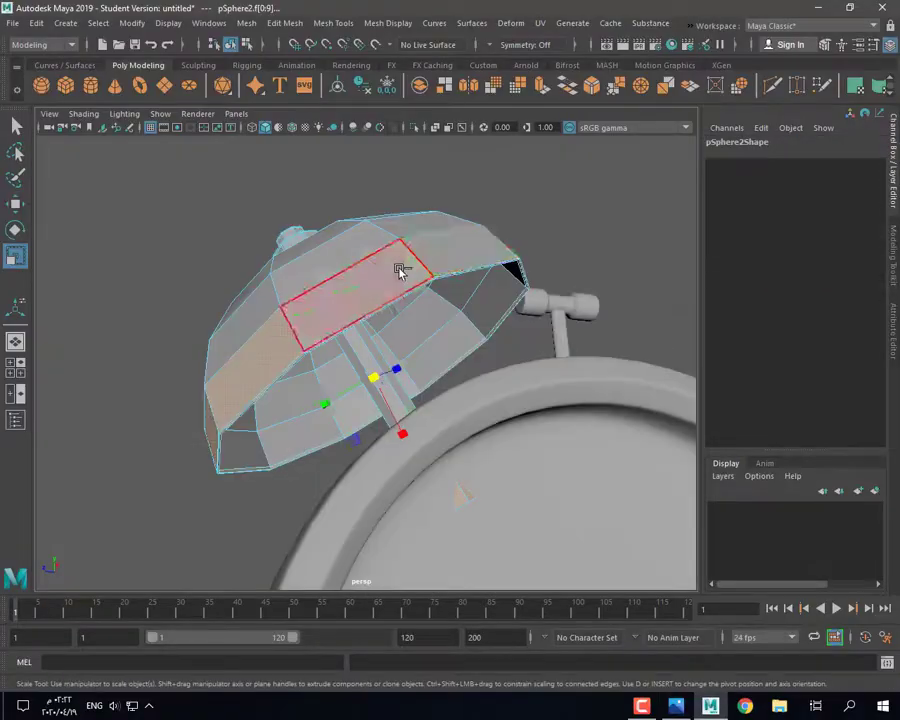
{"action": "left_click_drag", "start_coordinate": [399, 271], "coordinate": [378, 383], "text": "alt"}
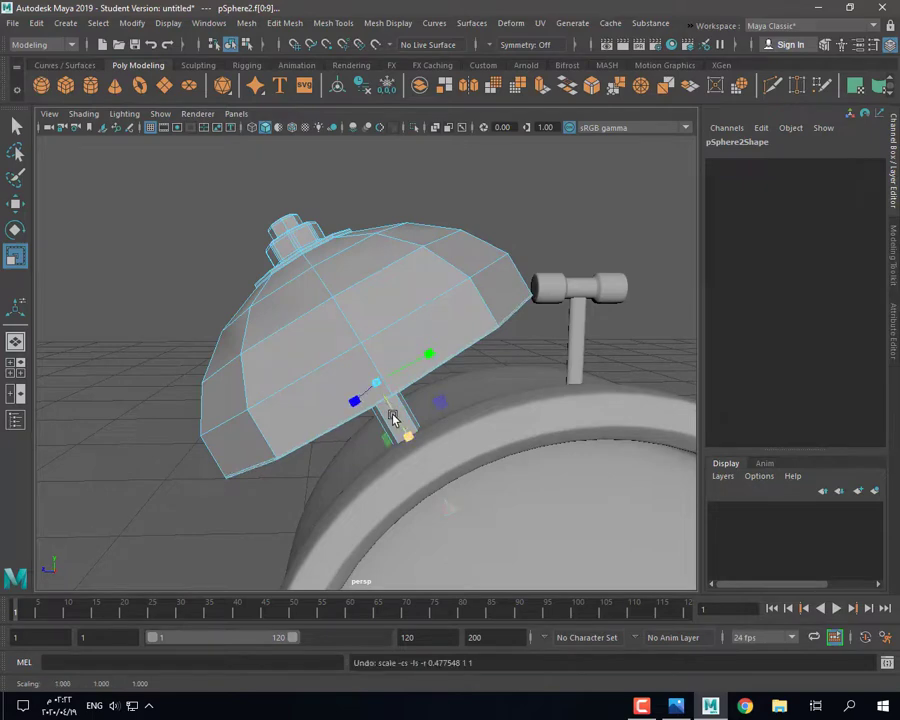
Step: Scale the bell's rim edge loop slightly inward and preview the result smoothed
{"action": "right_click_drag", "start_coordinate": [325, 317], "coordinate": [327, 286]}
{"action": "double_click", "coordinate": [318, 360]}
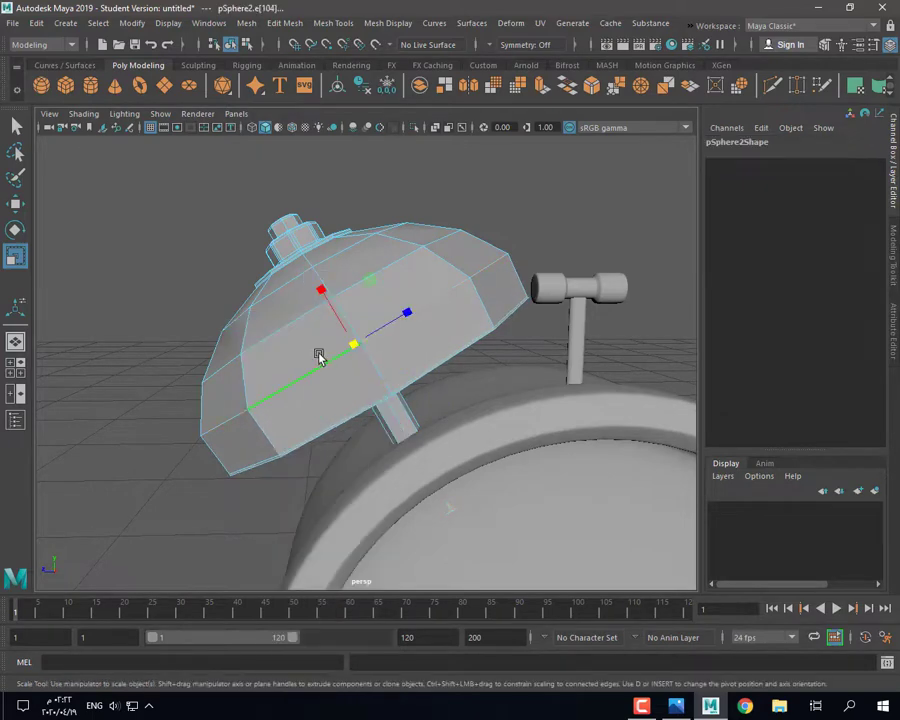
{"action": "mouse_move", "coordinate": [380, 436]}
{"action": "left_mouse_down", "text": "alt"}
{"action": "mouse_move", "coordinate": [394, 356]}
{"action": "mouse_move", "coordinate": [378, 436]}
{"action": "left_mouse_up", "text": "alt"}
{"action": "left_click_drag", "start_coordinate": [354, 346], "coordinate": [356, 346]}
{"action": "key", "text": "3"}
{"action": "left_click", "coordinate": [478, 195]}
Step: Reselect the bell in faceted display and start selecting its inner face rings
{"action": "scroll", "coordinate": [455, 310], "scroll_direction": "down", "scroll_amount": 4}
{"action": "left_click_drag", "start_coordinate": [440, 345], "coordinate": [413, 343], "text": "alt"}
{"action": "scroll", "coordinate": [414, 346], "scroll_direction": "up", "scroll_amount": 5}
{"action": "left_click", "coordinate": [420, 328]}
{"action": "key", "text": "1"}
{"action": "right_click_drag", "start_coordinate": [422, 322], "coordinate": [424, 352]}
{"action": "double_click", "coordinate": [440, 301]}
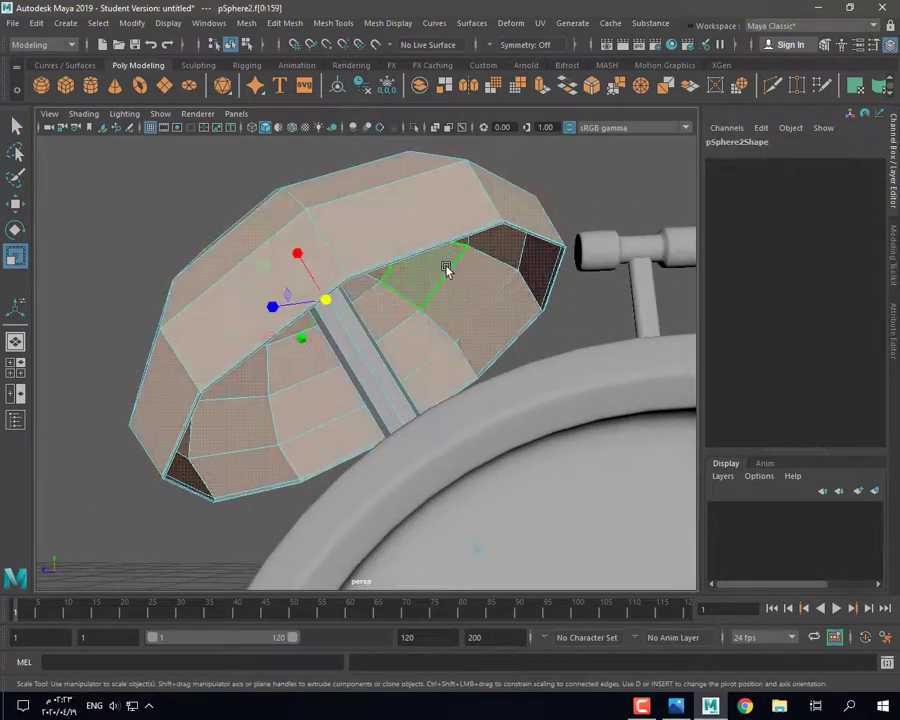
{"action": "left_click_drag", "start_coordinate": [450, 288], "coordinate": [478, 334], "text": "alt"}
{"action": "left_click", "coordinate": [478, 343]}
{"action": "double_click", "coordinate": [438, 374], "text": "shift"}
{"action": "left_click", "coordinate": [455, 322], "text": "shift"}
{"action": "double_click", "coordinate": [417, 346], "text": "shift"}
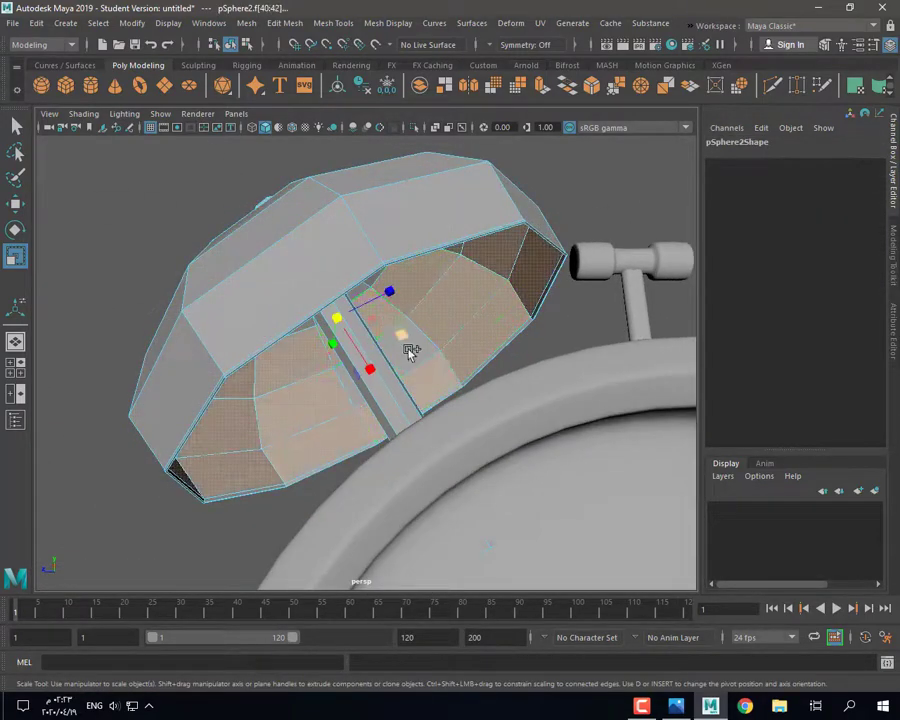
Step: Add the remaining inner and rim face rings and scale them inward to 0.99
{"action": "left_click", "coordinate": [409, 352], "text": "shift"}
{"action": "left_click_drag", "start_coordinate": [409, 352], "coordinate": [384, 298], "text": "alt"}
{"action": "double_click", "coordinate": [360, 227], "text": "shift"}
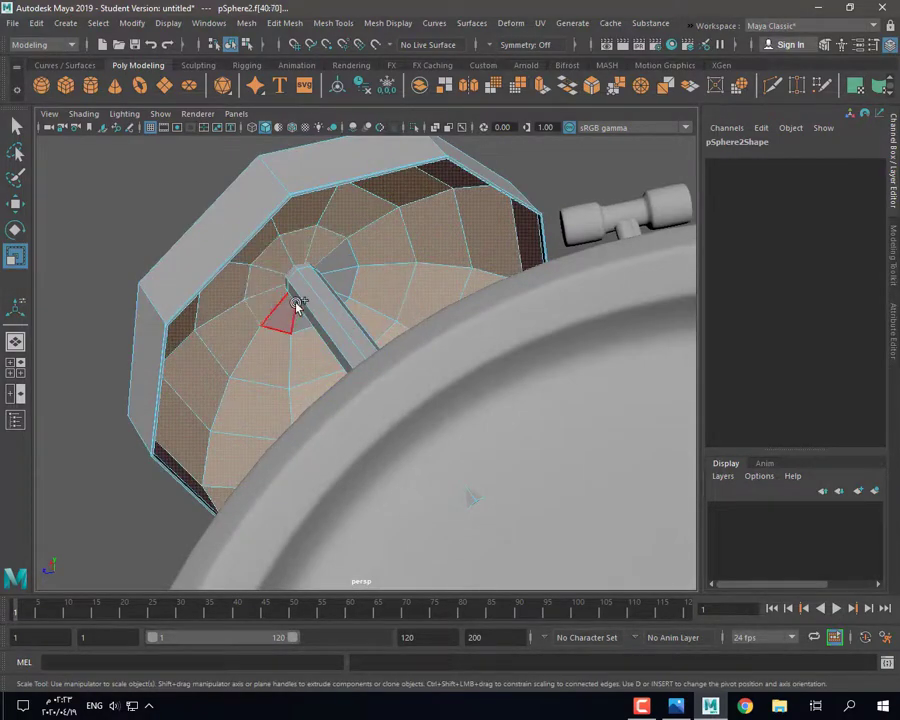
{"action": "left_click_drag", "start_coordinate": [296, 305], "coordinate": [560, 374], "text": "alt"}
{"action": "left_click", "coordinate": [312, 308], "text": "shift"}
{"action": "scroll", "coordinate": [560, 374], "scroll_direction": "up", "scroll_amount": 4}
{"action": "double_click", "coordinate": [612, 335], "text": "shift"}
{"action": "scroll", "coordinate": [612, 335], "scroll_direction": "down", "scroll_amount": 4}
{"action": "left_click_drag", "start_coordinate": [610, 336], "coordinate": [418, 350], "text": "alt"}
{"action": "left_click_drag", "start_coordinate": [332, 315], "coordinate": [382, 396]}
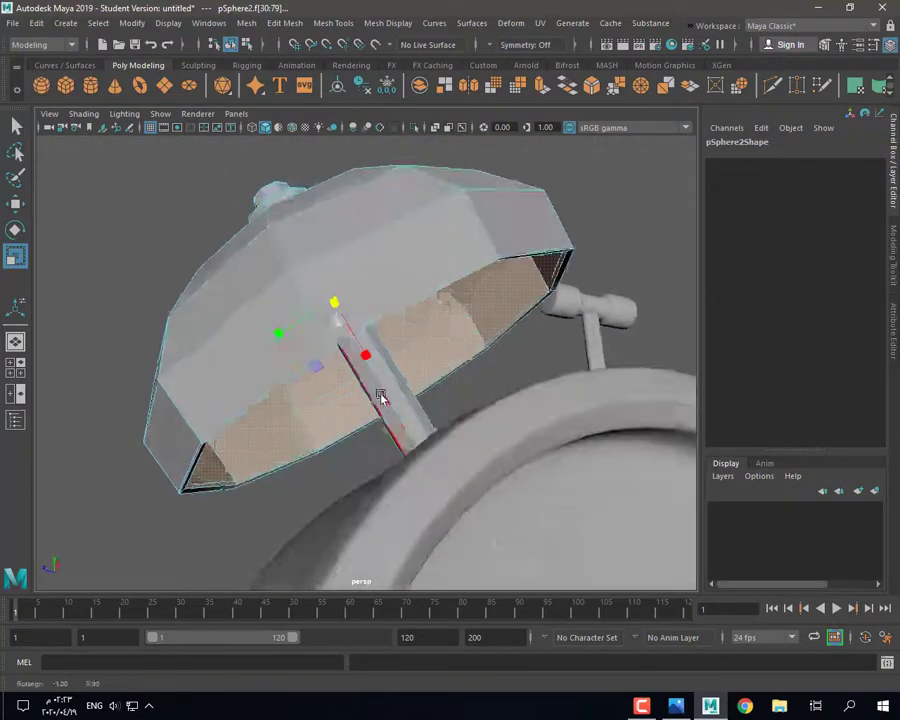
Step: Check the smoothed bell, then return it to faceted display and isolate it
{"action": "key", "text": "3"}
{"action": "left_click_drag", "start_coordinate": [386, 346], "coordinate": [400, 300], "text": "alt"}
{"action": "left_click", "coordinate": [627, 209]}
{"action": "scroll", "coordinate": [560, 300], "scroll_direction": "down", "scroll_amount": 4}
{"action": "left_click_drag", "start_coordinate": [530, 320], "coordinate": [350, 392], "text": "alt"}
{"action": "scroll", "coordinate": [400, 425], "scroll_direction": "up", "scroll_amount": 3}
{"action": "left_click", "coordinate": [395, 432]}
{"action": "key", "text": "1"}
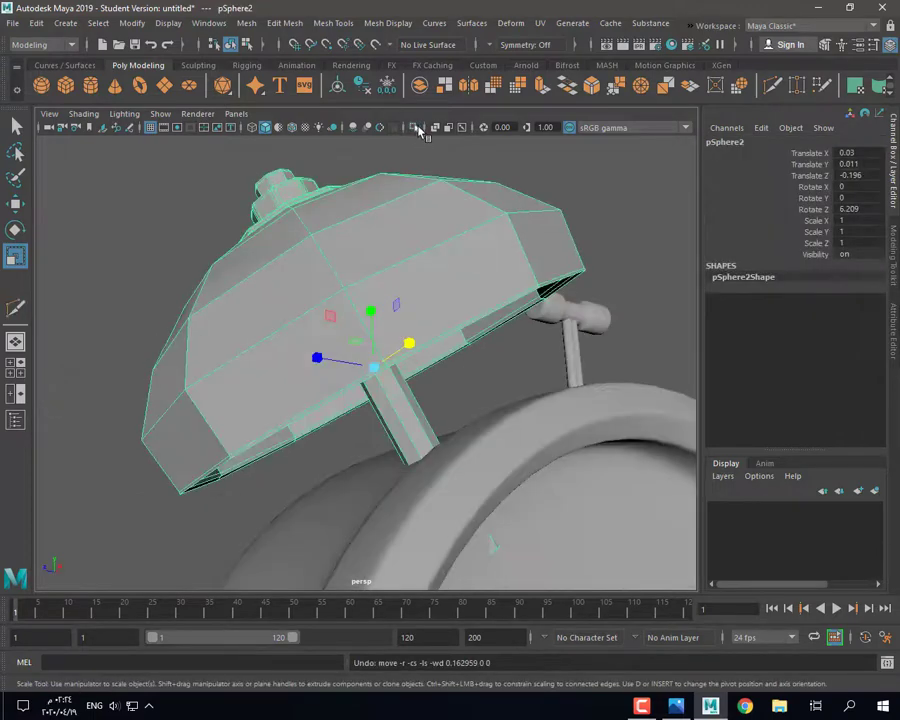
{"action": "left_click", "coordinate": [415, 128]}
{"action": "left_click_drag", "start_coordinate": [446, 470], "coordinate": [428, 352], "text": "alt"}
{"action": "right_click_drag", "start_coordinate": [524, 308], "coordinate": [538, 356]}
Step: Extrude the rod's end face and scale the surrounding faces to widen the collar
{"action": "left_click", "coordinate": [511, 476]}
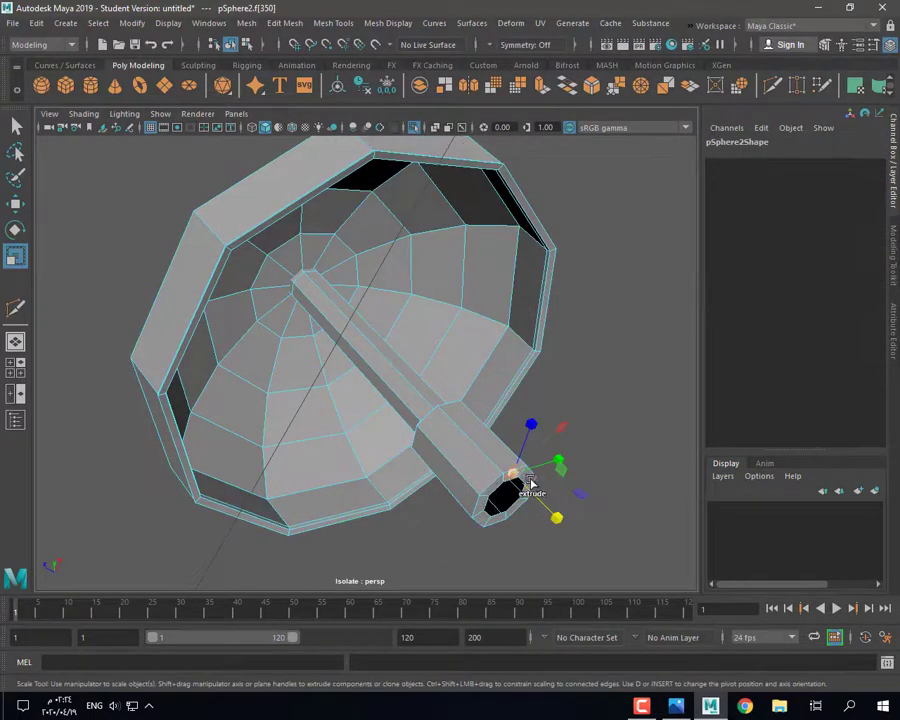
{"action": "key", "text": "Delete"}
{"action": "double_click", "coordinate": [468, 452], "text": "shift"}
{"action": "key", "text": "r"}
{"action": "left_click_drag", "start_coordinate": [468, 452], "coordinate": [465, 503], "text": "alt"}
{"action": "scroll", "coordinate": [472, 478], "scroll_direction": "up", "scroll_amount": 5}
{"action": "scroll", "coordinate": [465, 503], "scroll_direction": "down", "scroll_amount": 5}
{"action": "scroll", "coordinate": [462, 510], "scroll_direction": "up", "scroll_amount": 3}
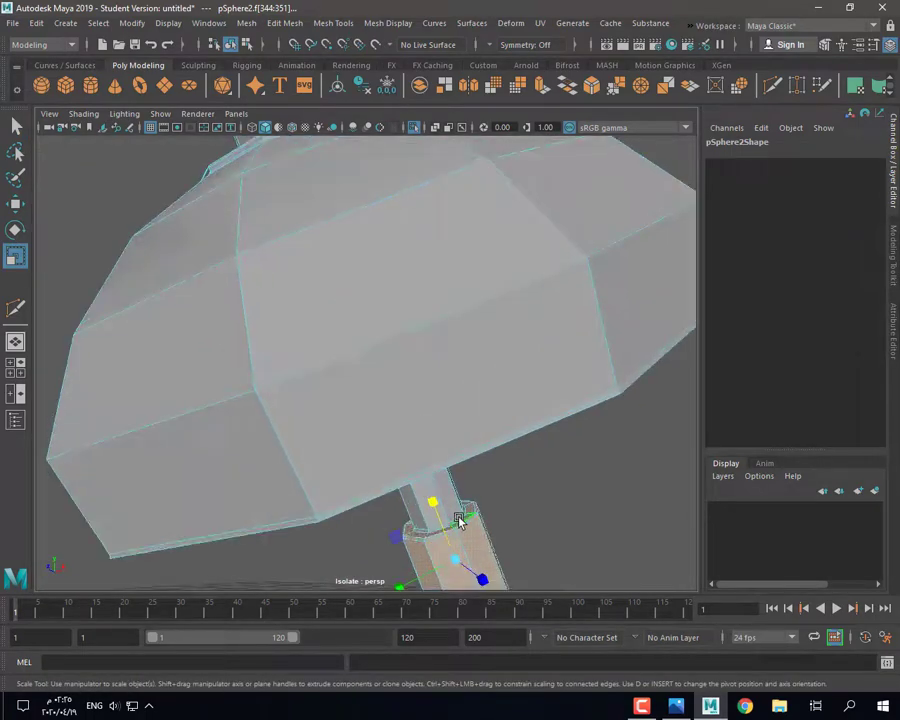
{"action": "scroll", "coordinate": [437, 533], "scroll_direction": "down", "scroll_amount": 5}
{"action": "left_click_drag", "start_coordinate": [474, 522], "coordinate": [413, 443], "text": "alt"}
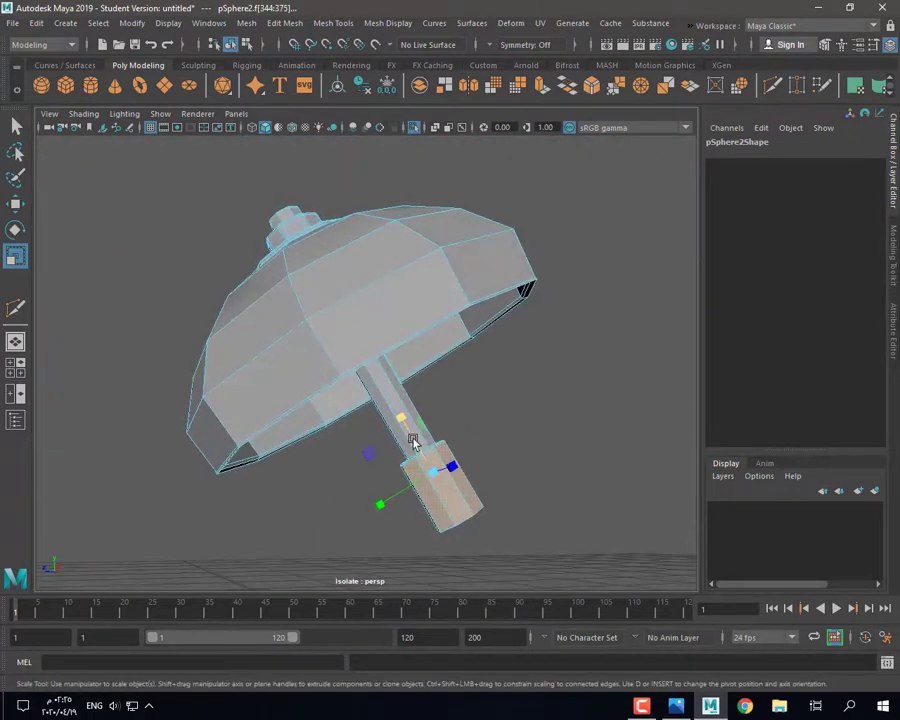
{"action": "left_click_drag", "start_coordinate": [387, 401], "coordinate": [392, 450], "text": "alt"}
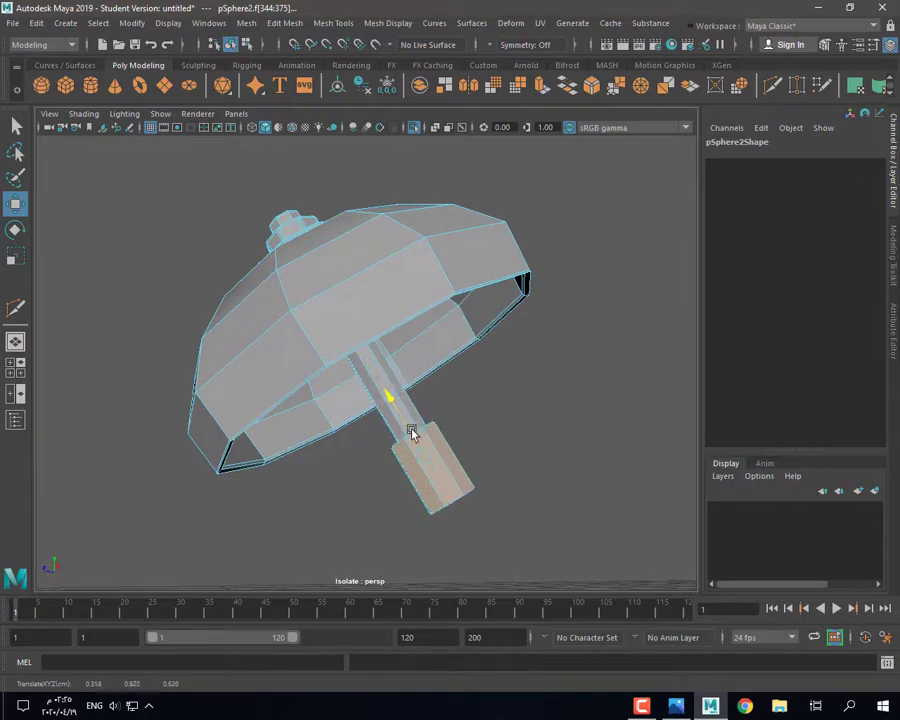
Step: Check the collar from another view, show the full clock, and move the collar onto the body
{"action": "key", "text": "space"}
{"action": "key", "text": "space"}
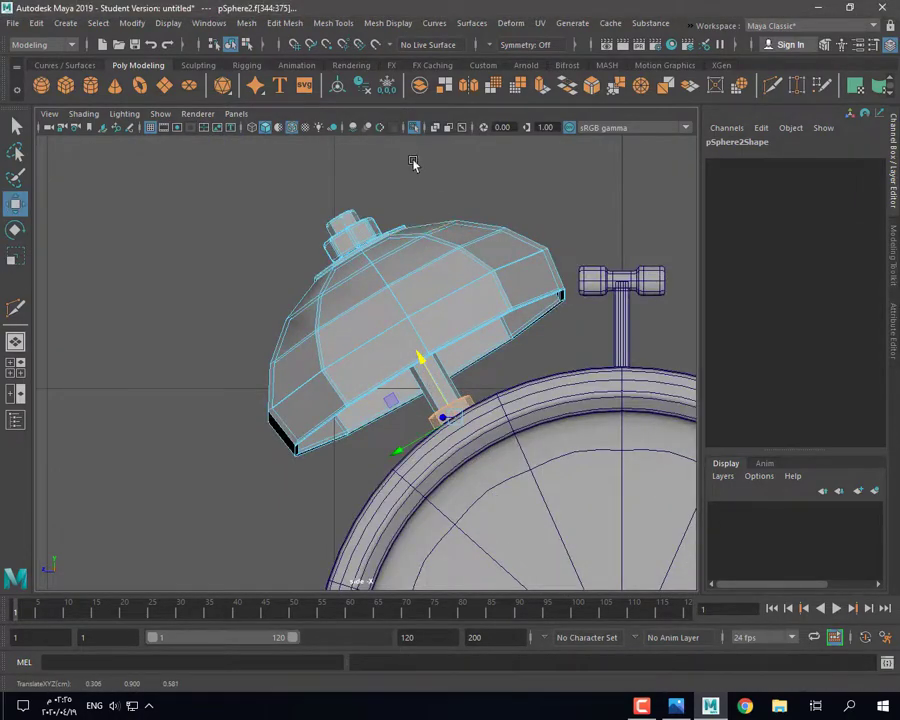
{"action": "key", "text": "space"}
{"action": "key", "text": "space"}
{"action": "left_click_drag", "start_coordinate": [444, 358], "coordinate": [422, 309], "text": "alt"}
{"action": "left_click", "coordinate": [413, 128]}
{"action": "left_click_drag", "start_coordinate": [377, 370], "coordinate": [384, 380]}
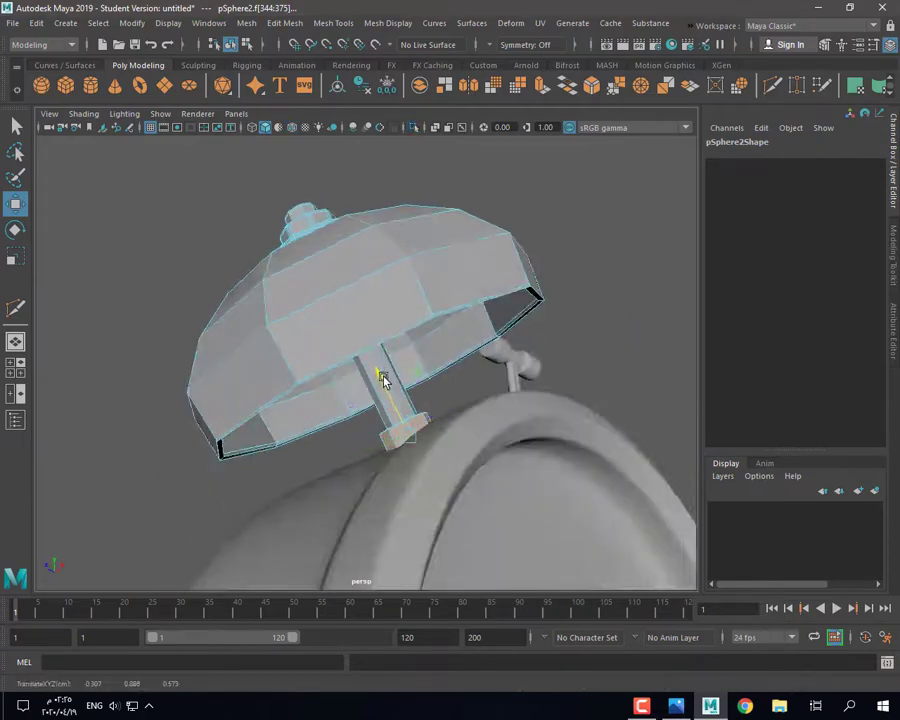
Step: Compare smoothed and faceted previews, then isolate the bell and select the rod-tip edge loop
{"action": "key", "text": "3"}
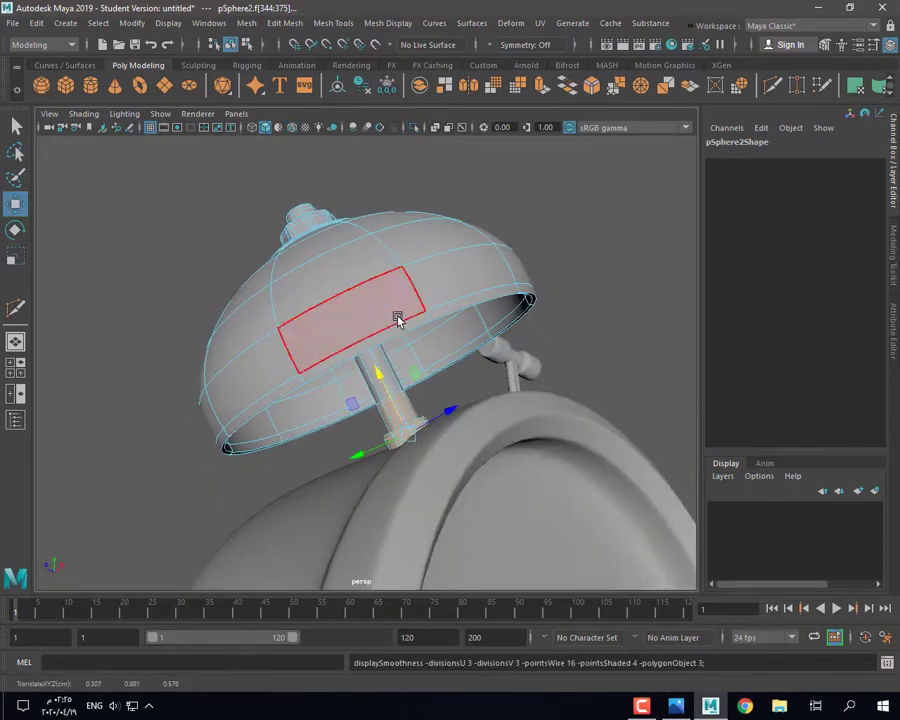
{"action": "key", "text": "1"}
{"action": "right_click_drag", "start_coordinate": [422, 242], "coordinate": [455, 216]}
{"action": "key", "text": "3"}
{"action": "left_click", "coordinate": [588, 322]}
{"action": "left_click_drag", "start_coordinate": [588, 332], "coordinate": [532, 396], "text": "alt"}
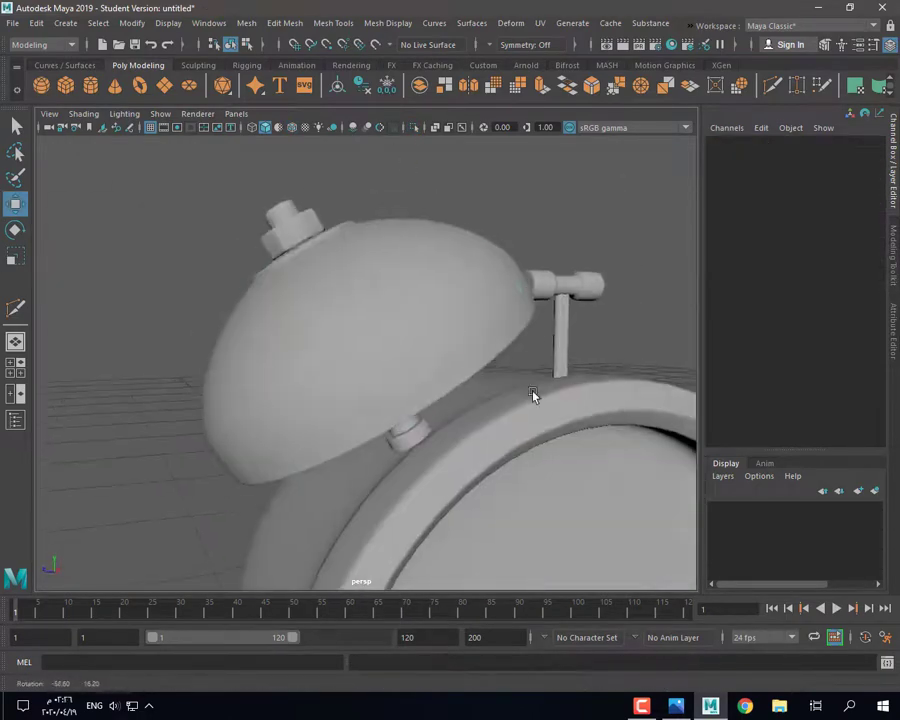
{"action": "left_click", "coordinate": [458, 292]}
{"action": "left_click", "coordinate": [414, 128]}
{"action": "left_click_drag", "start_coordinate": [606, 240], "coordinate": [520, 215], "text": "alt"}
{"action": "right_click_drag", "start_coordinate": [520, 215], "coordinate": [519, 183]}
{"action": "double_click", "coordinate": [410, 392]}
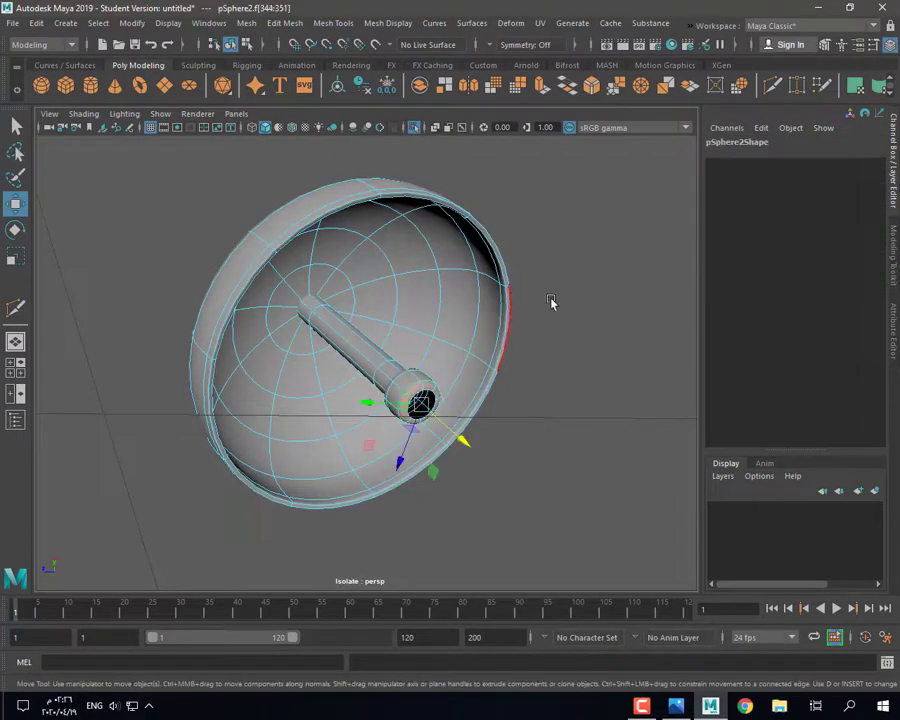
Step: Return to object mode, show the whole clock, and try repositioning the bell, then undo
{"action": "right_click_drag", "start_coordinate": [492, 288], "coordinate": [526, 257]}
{"action": "left_click", "coordinate": [527, 256]}
{"action": "left_click", "coordinate": [413, 129]}
{"action": "left_click_drag", "start_coordinate": [500, 310], "coordinate": [464, 394], "text": "alt"}
{"action": "scroll", "coordinate": [472, 382], "scroll_direction": "down", "scroll_amount": 6}
{"action": "scroll", "coordinate": [362, 352], "scroll_direction": "up", "scroll_amount": 6}
{"action": "left_click", "coordinate": [358, 352]}
{"action": "left_click_drag", "start_coordinate": [335, 370], "coordinate": [381, 332]}
{"action": "left_click_drag", "start_coordinate": [374, 340], "coordinate": [389, 397], "text": "alt"}
{"action": "scroll", "coordinate": [400, 323], "scroll_direction": "up", "scroll_amount": 5}
{"action": "left_click_drag", "start_coordinate": [401, 323], "coordinate": [394, 303]}
{"action": "key", "text": "ctrl+z"}
{"action": "key", "text": "ctrl+z"}
{"action": "key", "text": "ctrl+z"}
{"action": "key", "text": "ctrl+z"}
{"action": "key", "text": "ctrl+z"}
{"action": "key", "text": "ctrl+z"}
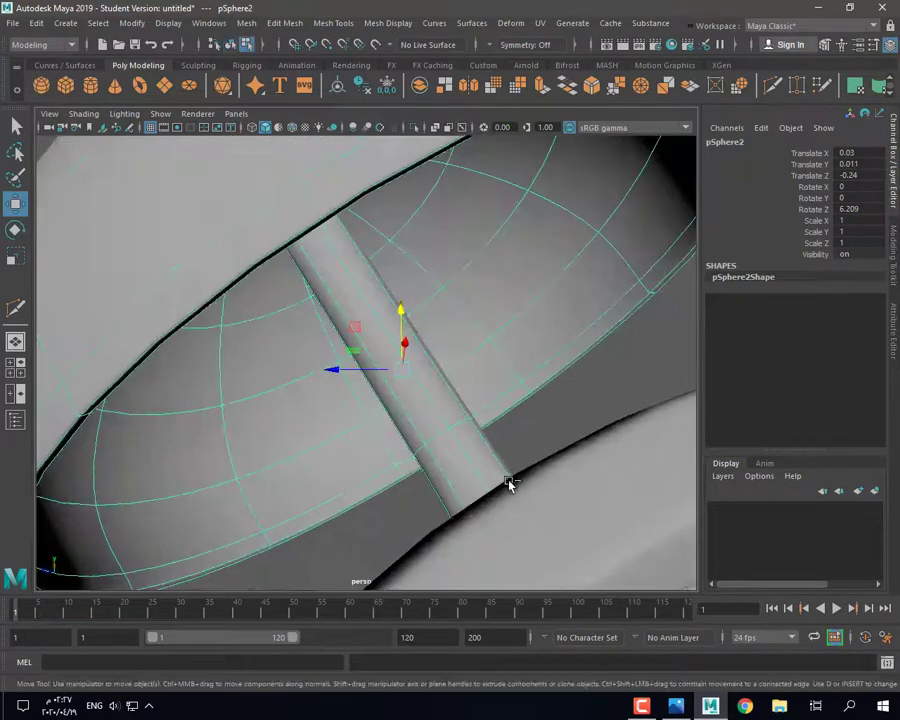
Step: Slide the bell along its depth axis and raise it slightly in the side view
{"action": "left_click", "coordinate": [401, 386]}
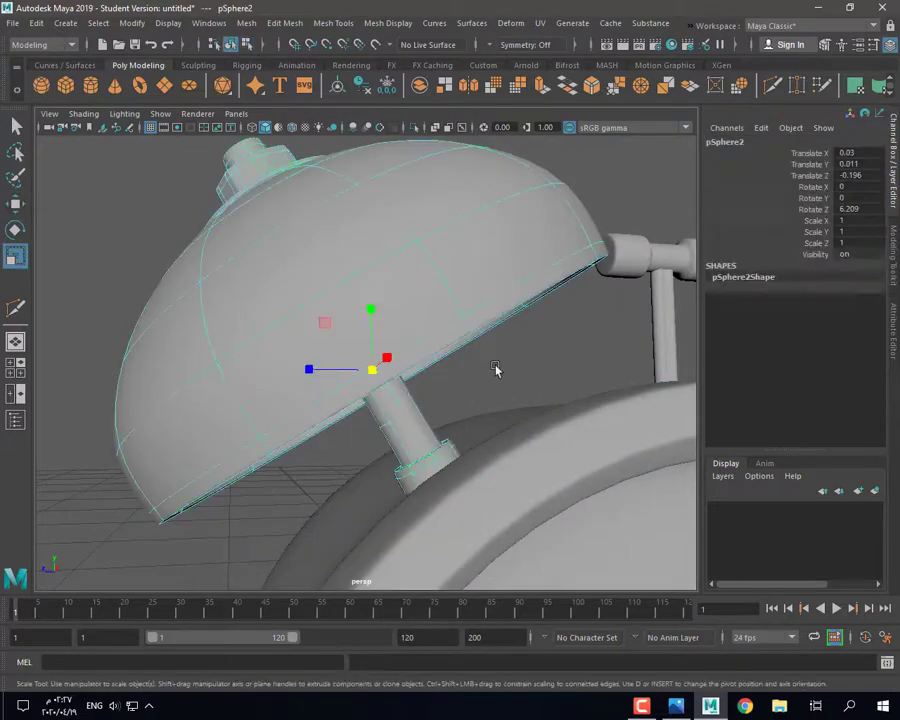
{"action": "key", "text": "space"}
{"action": "key", "text": "space"}
{"action": "scroll", "coordinate": [470, 458], "scroll_direction": "down", "scroll_amount": 3}
{"action": "key", "text": "w"}
{"action": "left_click_drag", "start_coordinate": [382, 360], "coordinate": [397, 357]}
{"action": "left_click_drag", "start_coordinate": [427, 314], "coordinate": [342, 377]}
{"action": "key", "text": "space"}
{"action": "key", "text": "space"}
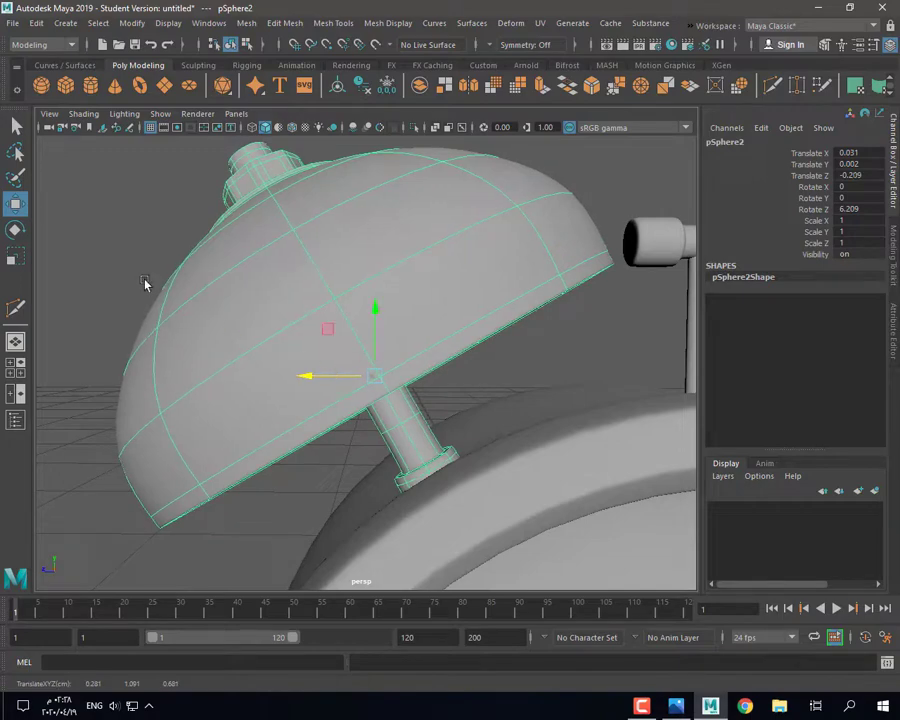
Step: Mirror the bell across the Z axis to the clock's other side with polyMirror1
{"action": "left_click", "coordinate": [145, 283]}
{"action": "left_click_drag", "start_coordinate": [390, 440], "coordinate": [490, 462], "text": "alt"}
{"action": "scroll", "coordinate": [494, 426], "scroll_direction": "down", "scroll_amount": 4}
{"action": "left_click", "coordinate": [425, 310]}
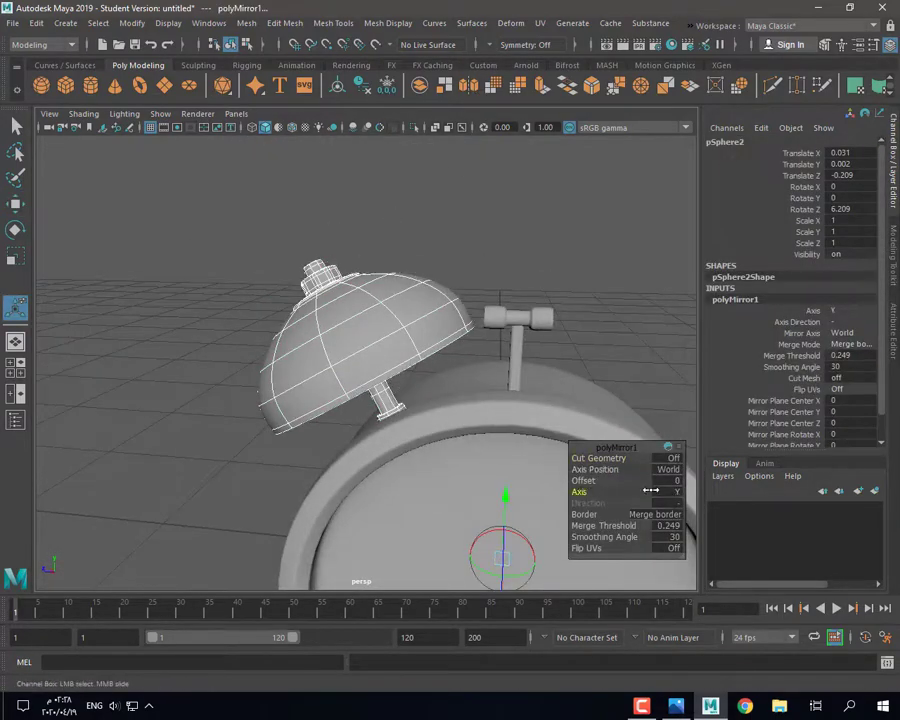
{"action": "left_click_drag", "start_coordinate": [651, 490], "coordinate": [747, 490]}
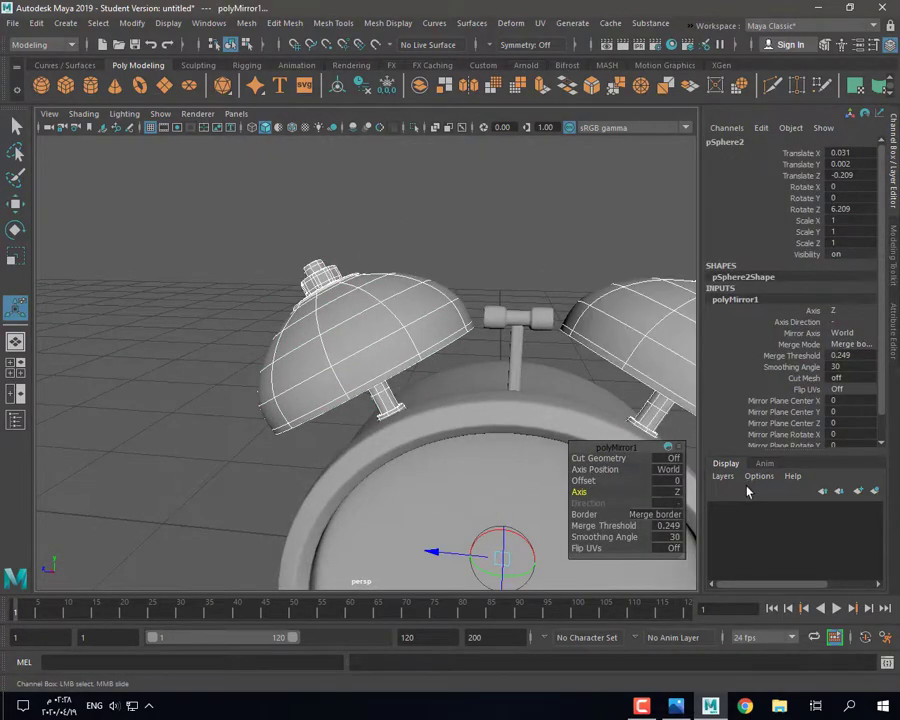
Step: Select the clock body and the winding key T-bar and isolate them
{"action": "left_click", "coordinate": [372, 350]}
{"action": "scroll", "coordinate": [372, 350], "scroll_direction": "down", "scroll_amount": 3}
{"action": "left_click", "coordinate": [262, 315]}
{"action": "left_click_drag", "start_coordinate": [340, 370], "coordinate": [480, 430], "text": "alt"}
{"action": "scroll", "coordinate": [492, 430], "scroll_direction": "down", "scroll_amount": 3}
{"action": "scroll", "coordinate": [470, 446], "scroll_direction": "up", "scroll_amount": 10}
{"action": "left_click", "coordinate": [489, 422]}
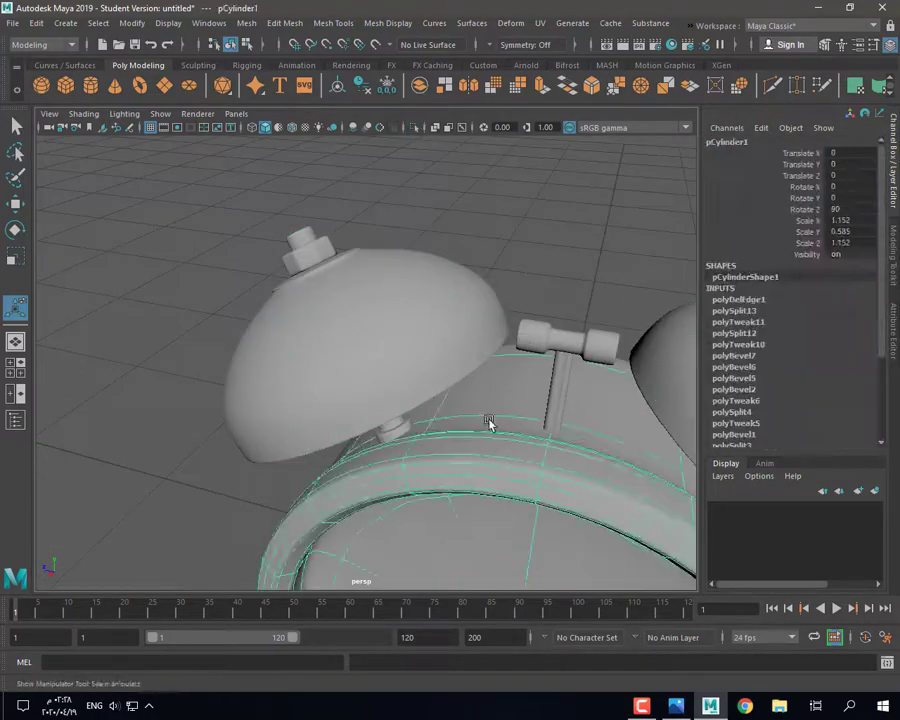
{"action": "left_click", "coordinate": [541, 346], "text": "shift"}
{"action": "left_click", "coordinate": [414, 128]}
Step: Reselect the isolated clock body and start the Multi-Cut tool on it
{"action": "left_click", "coordinate": [450, 215]}
{"action": "scroll", "coordinate": [450, 300], "scroll_direction": "down", "scroll_amount": 5}
{"action": "left_click_drag", "start_coordinate": [380, 370], "coordinate": [455, 385], "text": "alt"}
{"action": "scroll", "coordinate": [455, 385], "scroll_direction": "up", "scroll_amount": 5}
{"action": "left_click", "coordinate": [643, 708]}
{"action": "left_click", "coordinate": [645, 714]}
{"action": "left_click", "coordinate": [391, 368]}
{"action": "left_click_drag", "start_coordinate": [391, 368], "coordinate": [439, 372], "text": "alt"}
{"action": "left_click", "coordinate": [768, 90]}
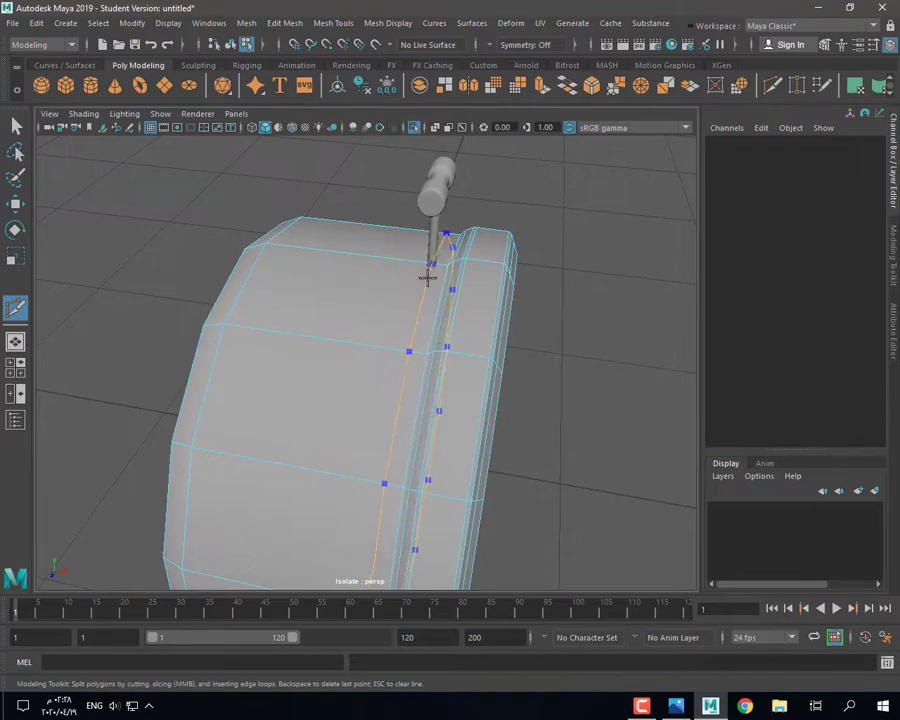
Step: Bevel the edge below the winding key into a narrow pair (fraction 0.5, 2 segments)
{"action": "double_click", "coordinate": [408, 291]}
{"action": "left_click_drag", "start_coordinate": [408, 291], "coordinate": [381, 190], "text": "alt"}
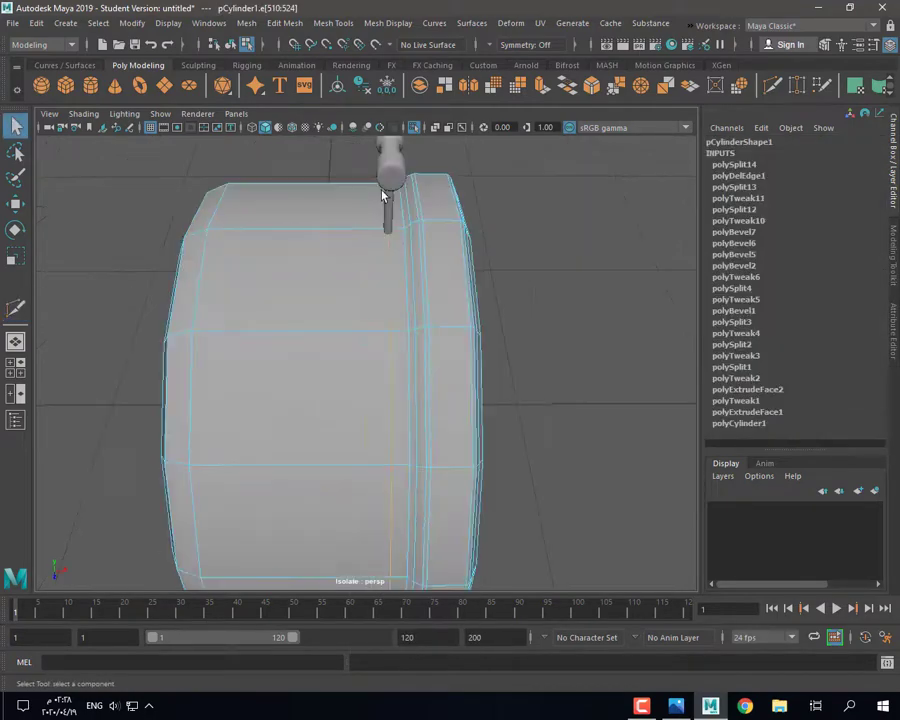
{"action": "right_click_drag", "start_coordinate": [341, 188], "coordinate": [402, 160]}
{"action": "right_click_drag", "start_coordinate": [376, 278], "coordinate": [387, 250]}
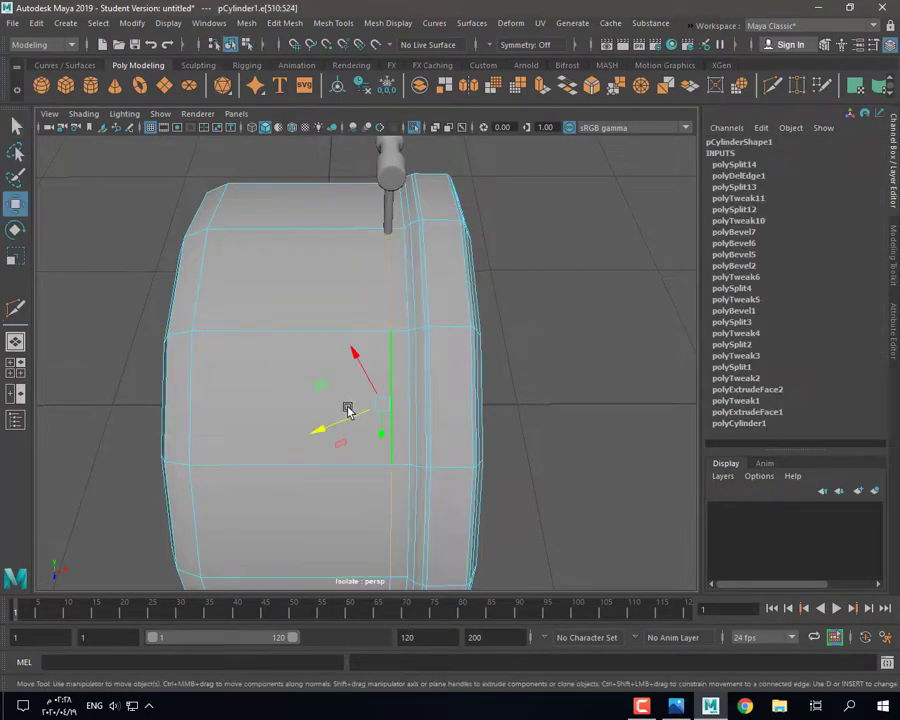
{"action": "left_click_drag", "start_coordinate": [348, 410], "coordinate": [243, 288], "text": "alt"}
{"action": "double_click", "coordinate": [15, 204]}
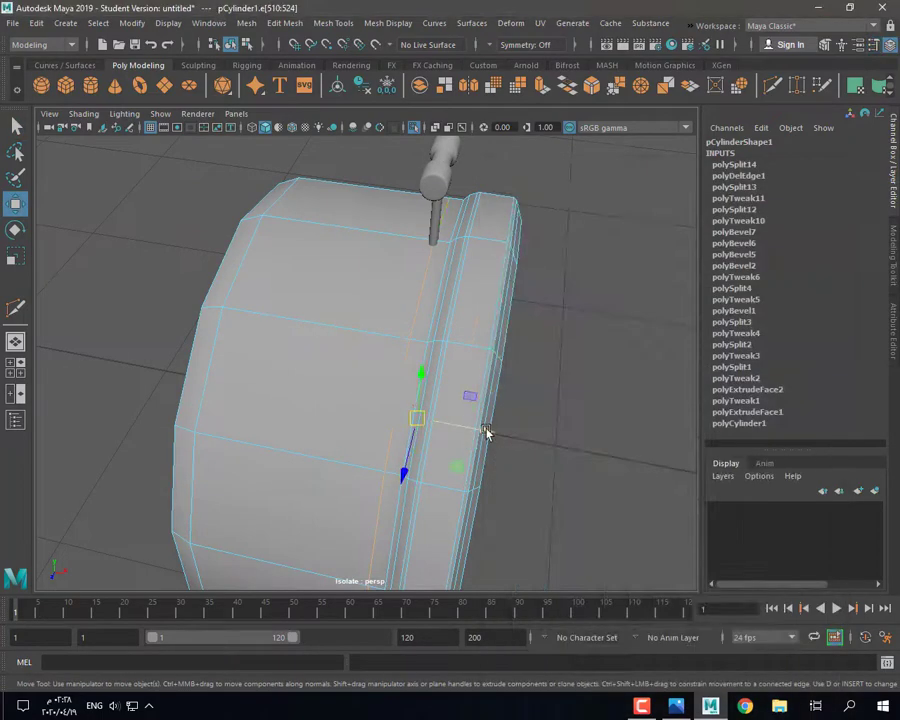
{"action": "left_click_drag", "start_coordinate": [483, 433], "coordinate": [421, 400], "text": "alt"}
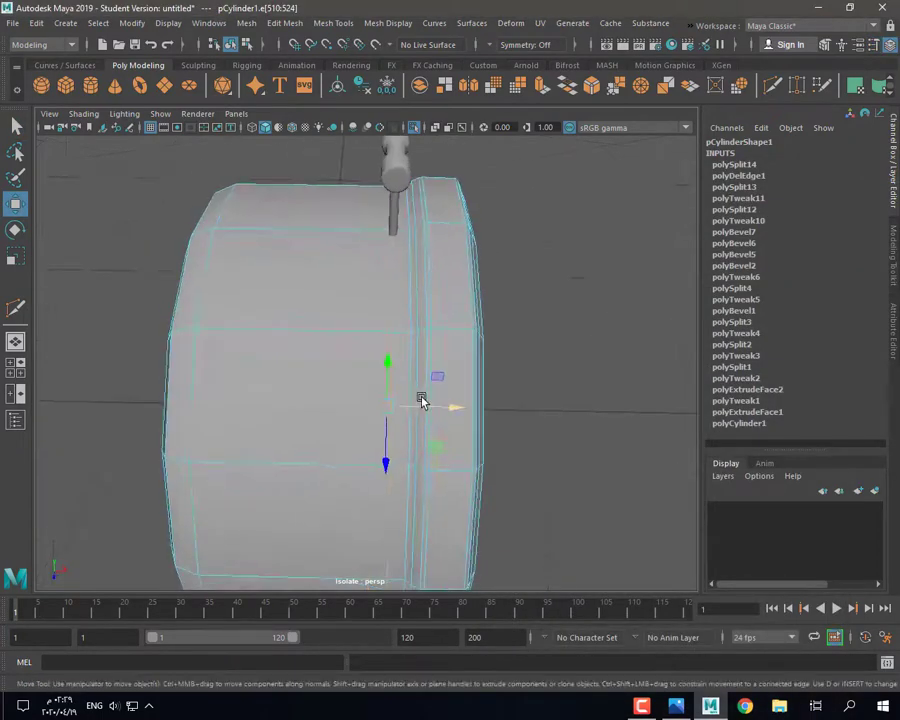
{"action": "left_click", "coordinate": [591, 86]}
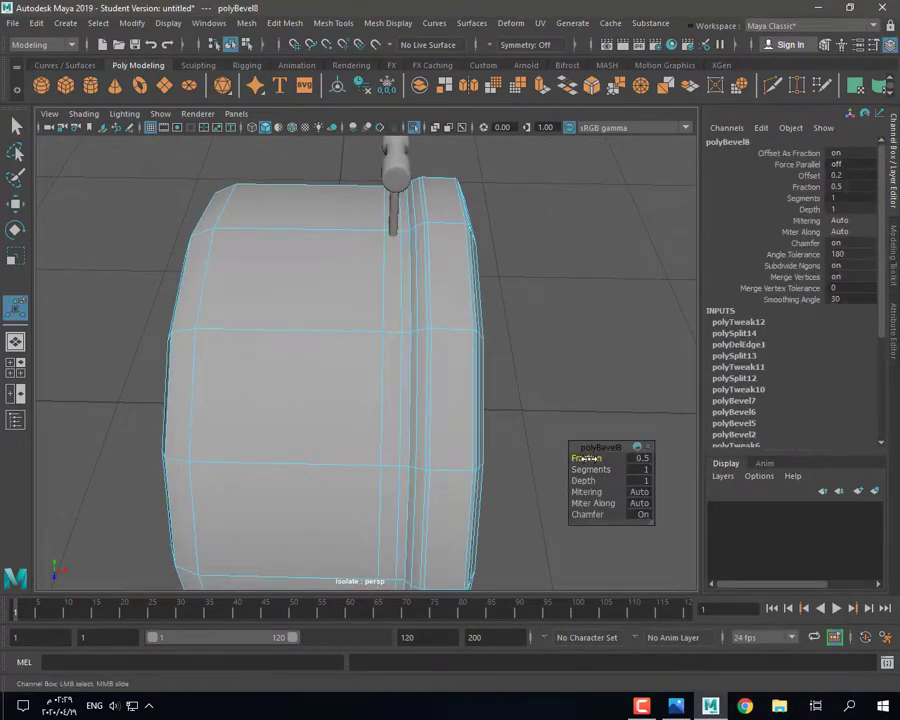
Step: Cut new edges across the body's top near the key and check them in smooth preview
{"action": "left_click_drag", "start_coordinate": [597, 467], "coordinate": [156, 318], "text": "alt"}
{"action": "right_click_drag", "start_coordinate": [156, 318], "coordinate": [157, 362]}
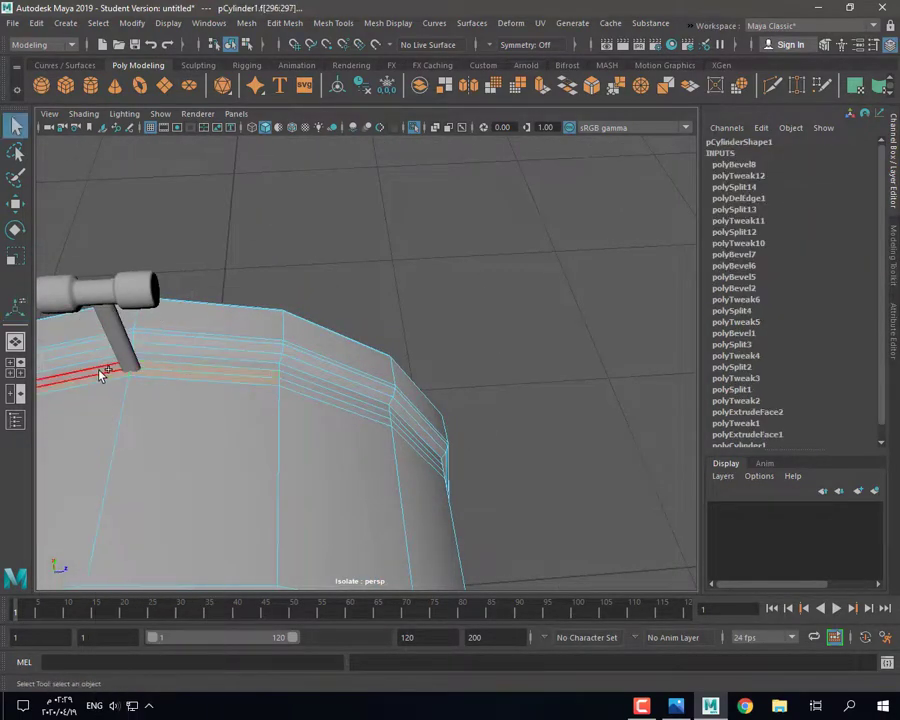
{"action": "left_click_drag", "start_coordinate": [101, 374], "coordinate": [553, 297], "text": "alt"}
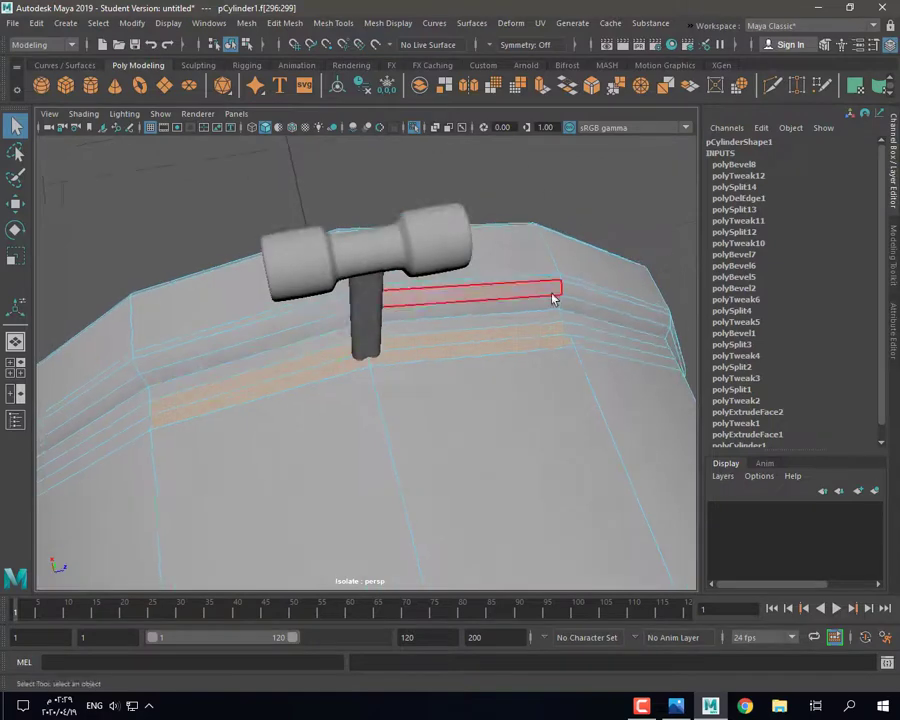
{"action": "left_click_drag", "start_coordinate": [545, 90], "coordinate": [760, 95], "text": "alt"}
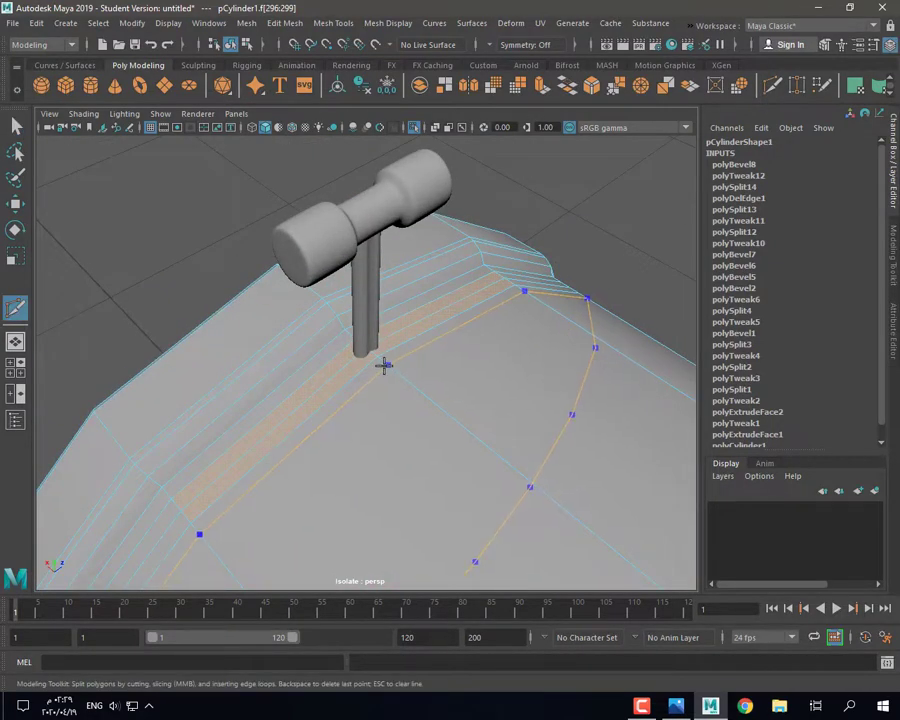
{"action": "key", "text": "3"}
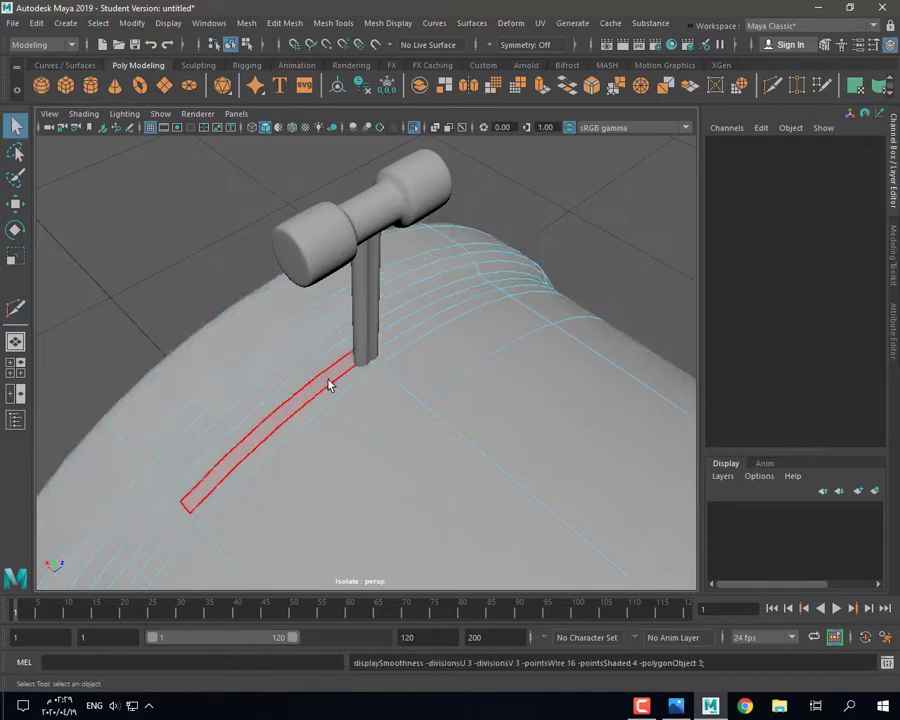
{"action": "key", "text": "1"}
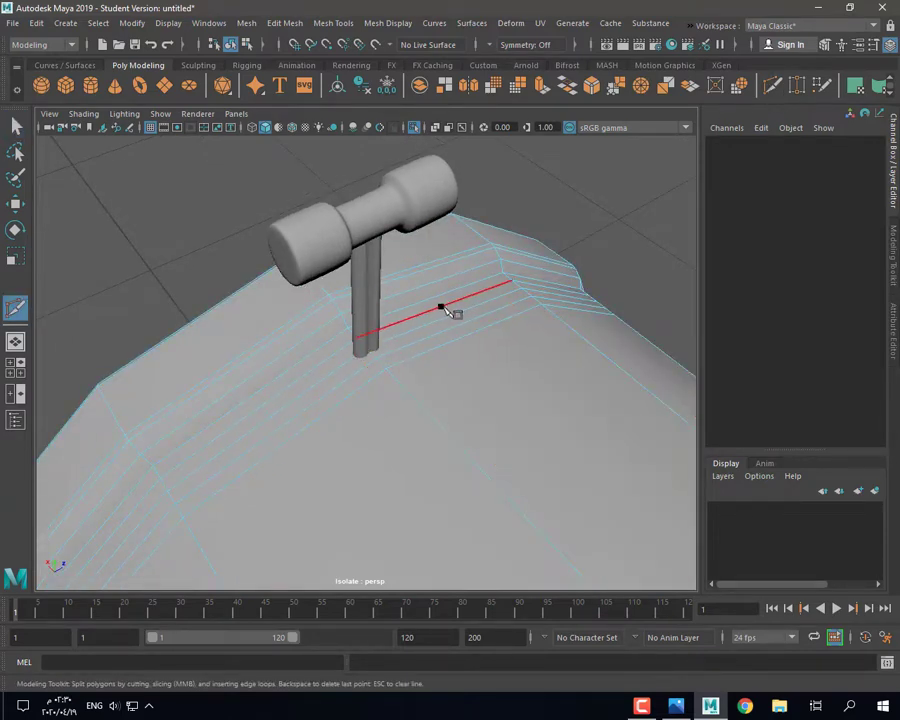
Step: Delete the two faces under the key to open a slot in the body's top
{"action": "left_click", "coordinate": [15, 127]}
{"action": "left_click_drag", "start_coordinate": [322, 376], "coordinate": [346, 348], "text": "alt"}
{"action": "double_click", "coordinate": [345, 367]}
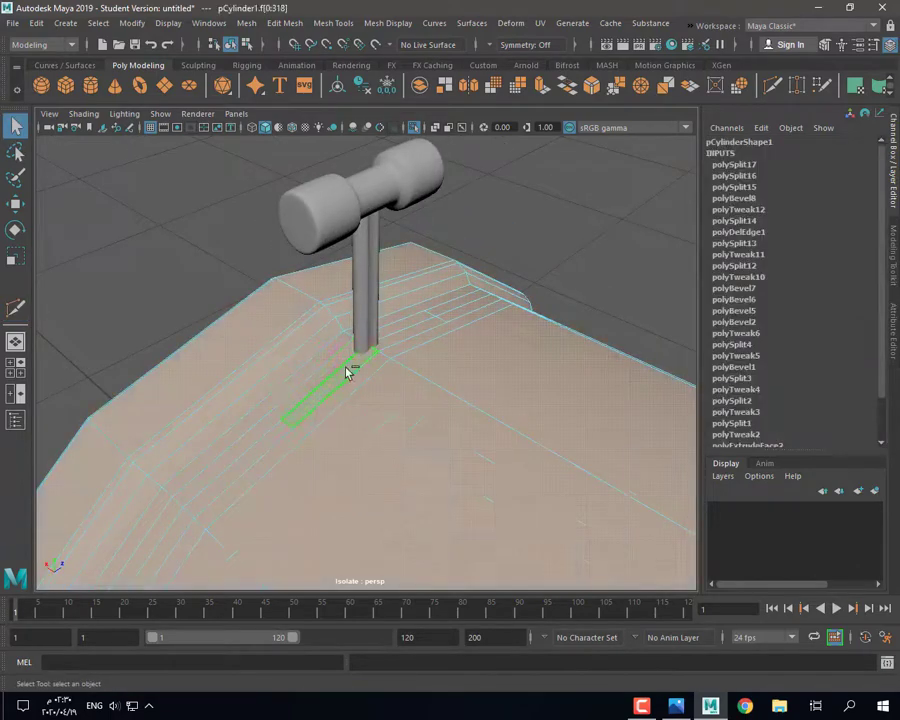
{"action": "left_click", "coordinate": [345, 370]}
{"action": "left_click", "coordinate": [343, 361], "text": "shift"}
{"action": "key", "text": "Delete"}
{"action": "key", "text": "3"}
{"action": "left_click_drag", "start_coordinate": [422, 388], "coordinate": [325, 462], "text": "alt"}
{"action": "key", "text": "1"}
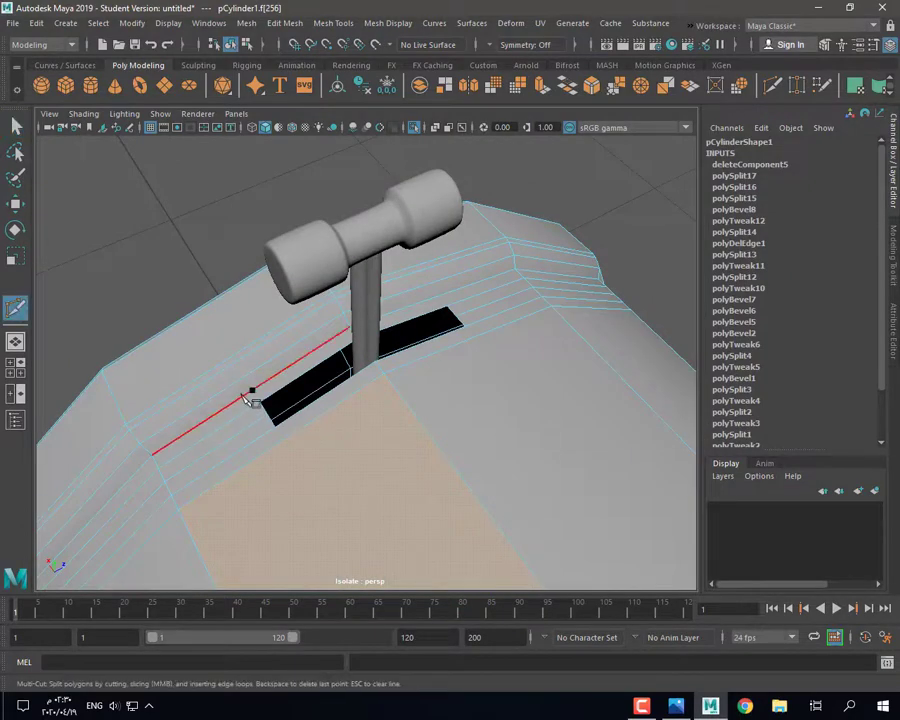
{"action": "key", "text": "3"}
{"action": "left_click", "coordinate": [170, 255]}
{"action": "left_click_drag", "start_coordinate": [170, 255], "coordinate": [278, 435], "text": "alt"}
{"action": "left_click", "coordinate": [278, 435]}
{"action": "key", "text": "1"}
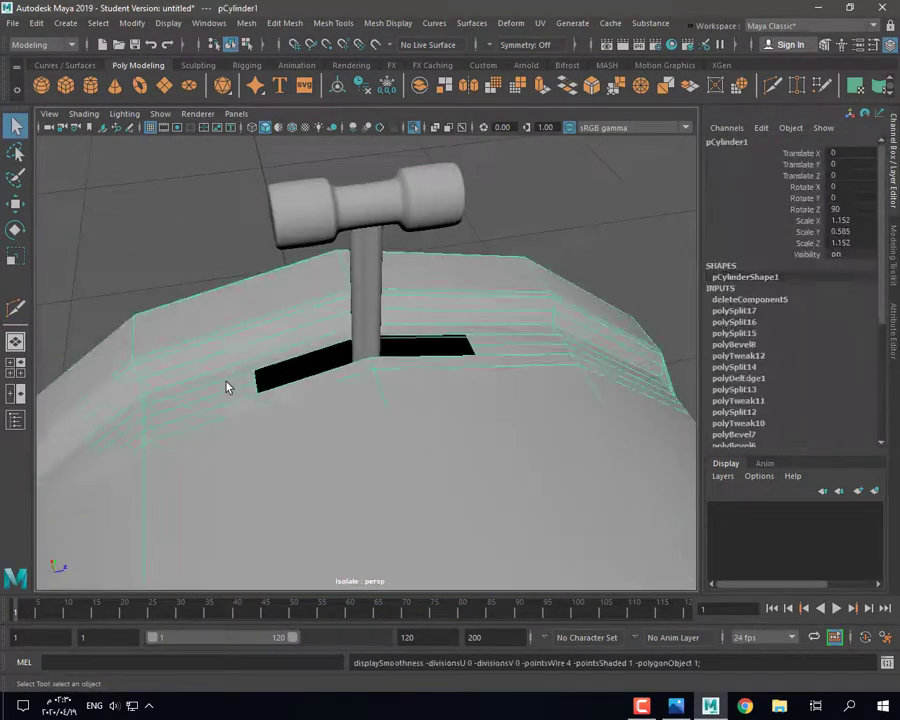
{"action": "left_click_drag", "start_coordinate": [227, 386], "coordinate": [321, 439], "text": "alt"}
Step: Add Multi-Cut edges around the body's rim near the slot
{"action": "key", "text": "y"}
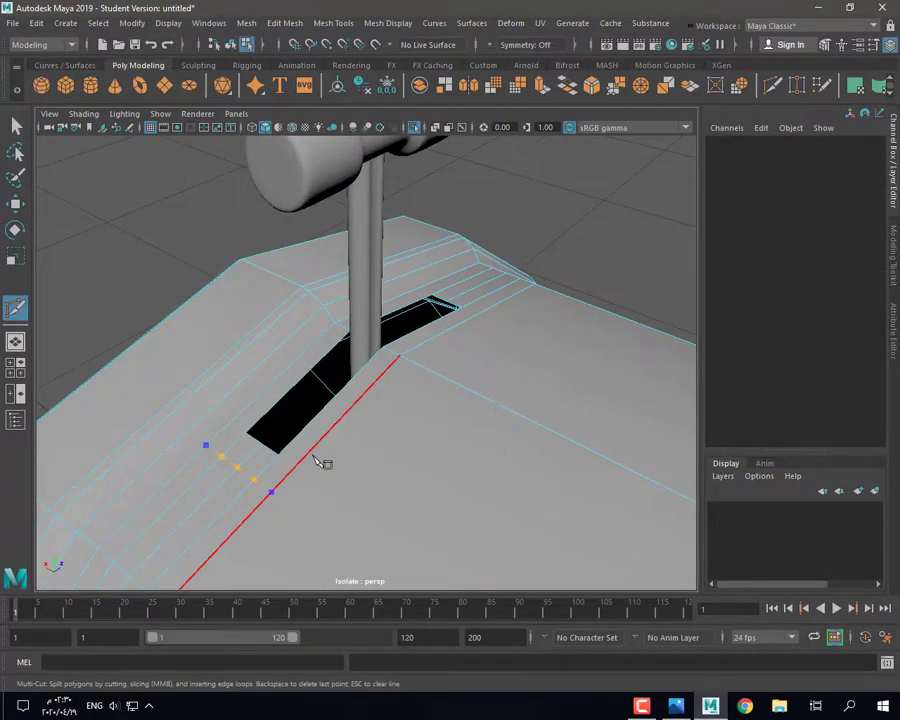
{"action": "left_click_drag", "start_coordinate": [318, 460], "coordinate": [478, 349], "text": "alt"}
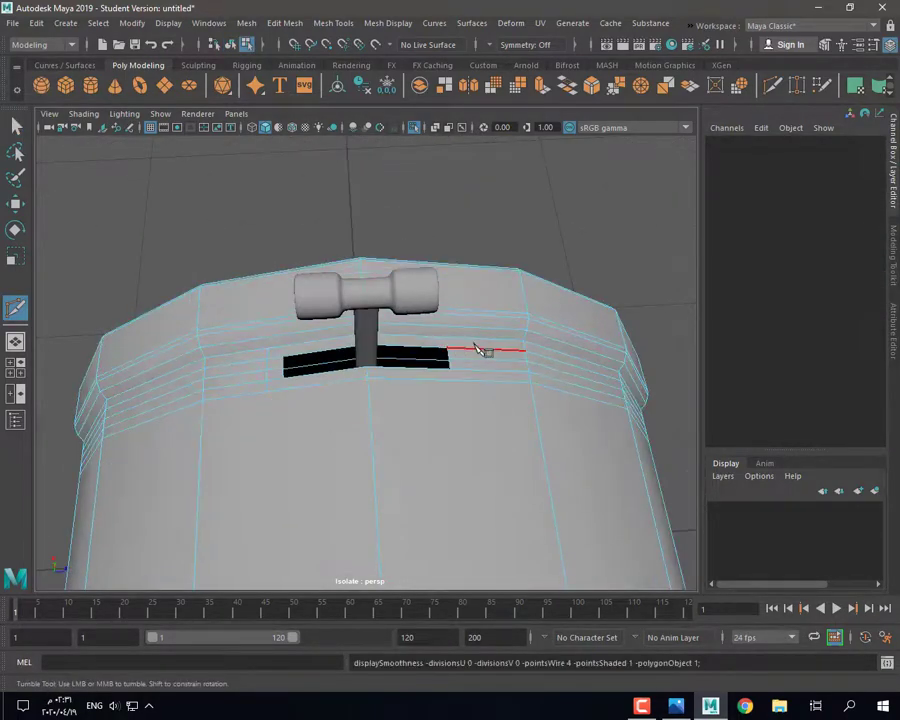
{"action": "key", "text": "3"}
{"action": "key", "text": "q"}
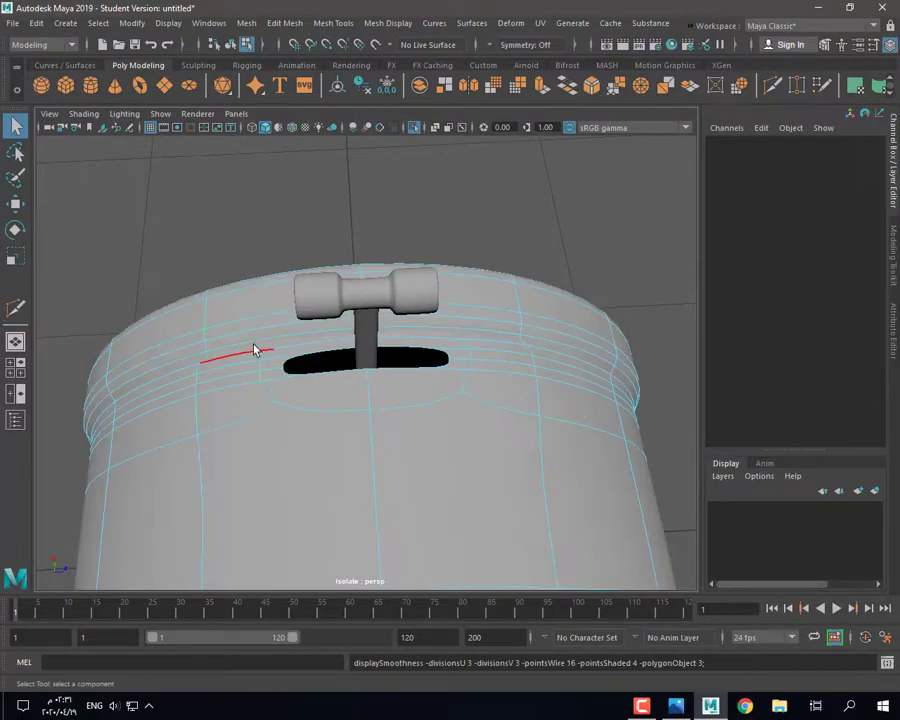
{"action": "left_click_drag", "start_coordinate": [301, 398], "coordinate": [307, 454], "text": "alt"}
{"action": "key", "text": "1"}
Step: Extrude the slot's border edge loop downward to form the slot walls
{"action": "left_click", "coordinate": [279, 389]}
{"action": "right_click_drag", "start_coordinate": [138, 265], "coordinate": [139, 266]}
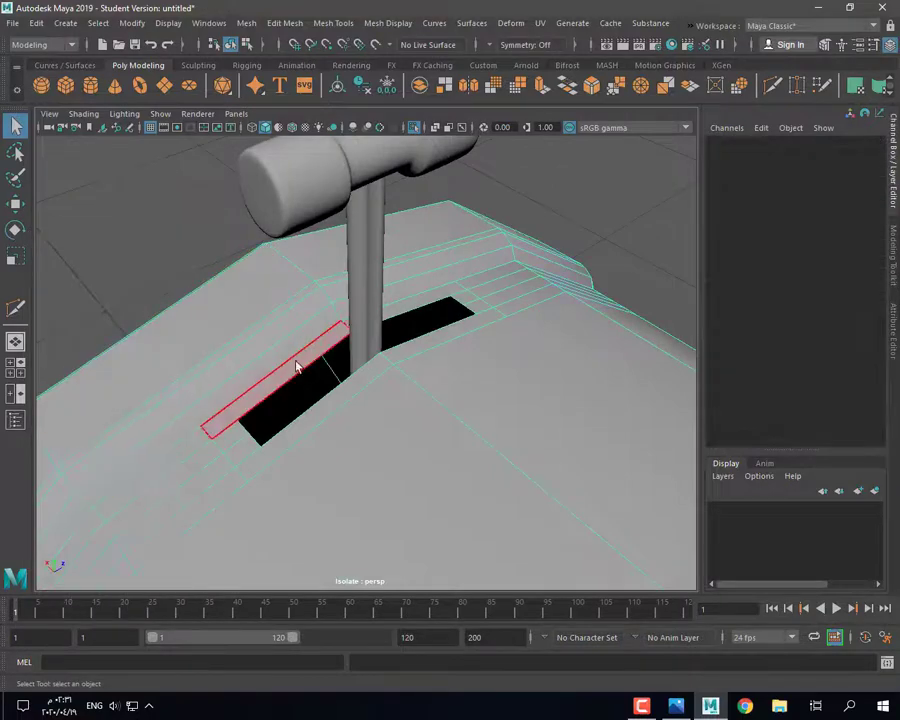
{"action": "right_click_drag", "start_coordinate": [294, 362], "coordinate": [294, 320]}
{"action": "double_click", "coordinate": [294, 374]}
{"action": "left_click_drag", "start_coordinate": [357, 431], "coordinate": [296, 442], "text": "alt"}
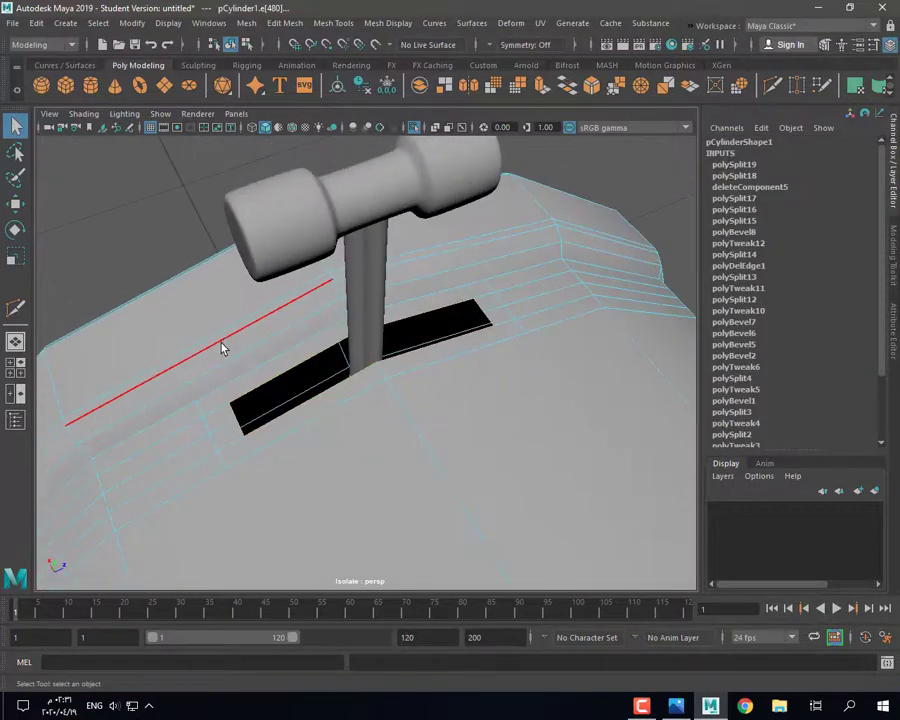
{"action": "left_click", "coordinate": [545, 91]}
{"action": "left_click_drag", "start_coordinate": [364, 326], "coordinate": [330, 292]}
Step: Set the Scale Tool's axis orientation to Object
{"action": "key", "text": "r"}
{"action": "double_click", "coordinate": [15, 256]}
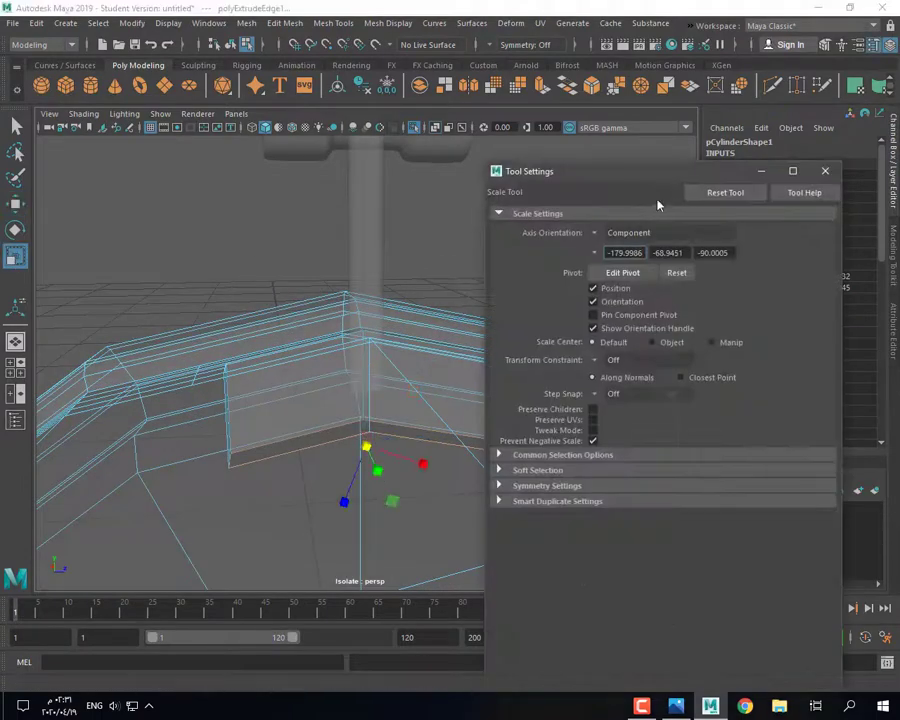
{"action": "left_click", "coordinate": [825, 174]}
{"action": "double_click", "coordinate": [15, 256]}
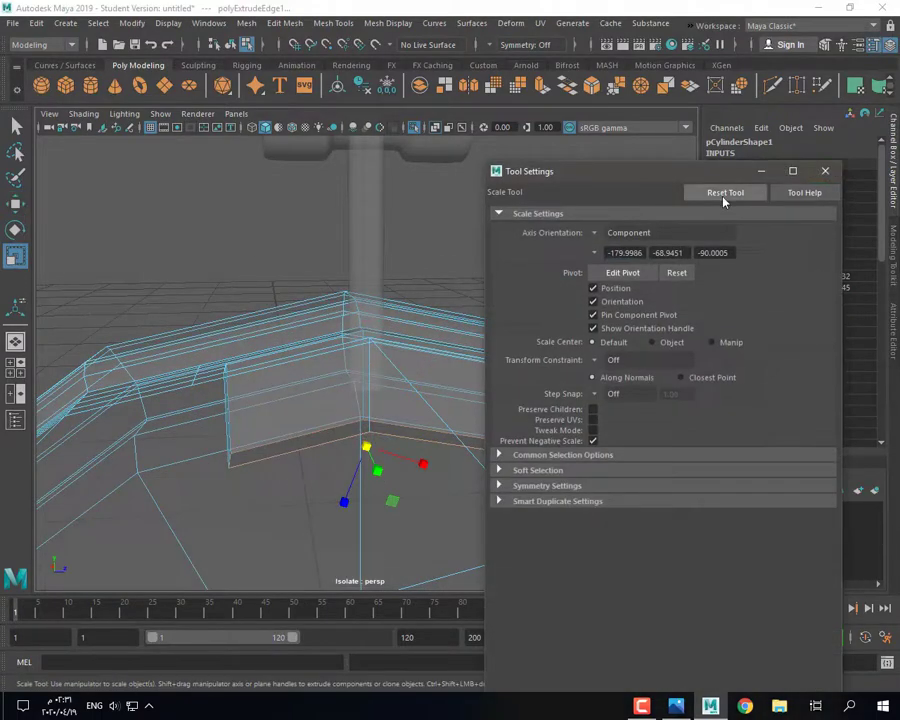
{"action": "left_click", "coordinate": [596, 232]}
{"action": "left_click", "coordinate": [614, 240]}
{"action": "left_click", "coordinate": [826, 171]}
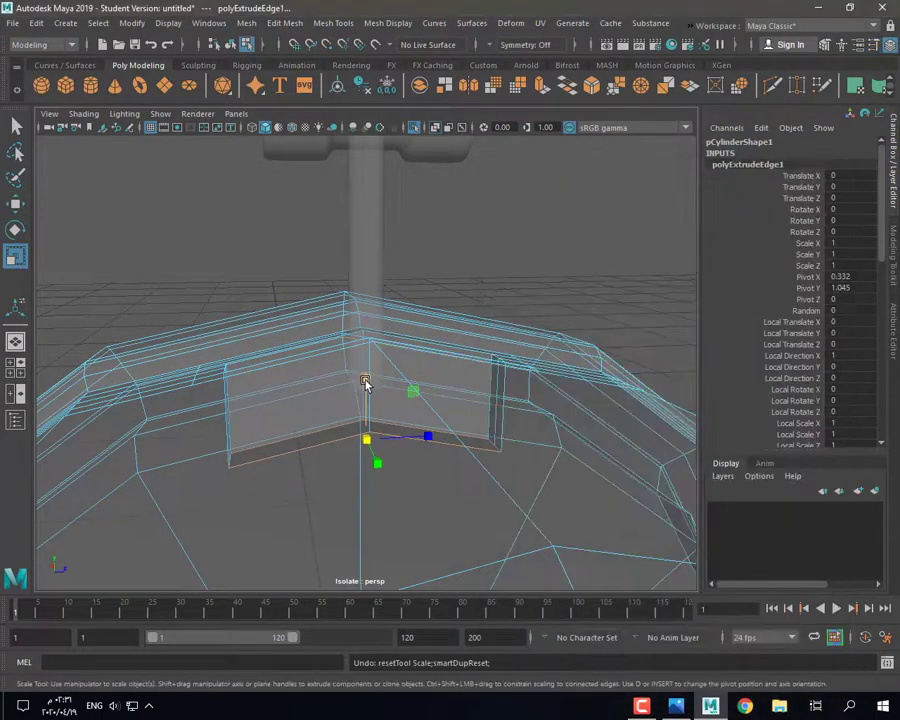
Step: Move the slot's bottom edges to set its depth and cap the bottom with Fill Hole
{"action": "key", "text": "w"}
{"action": "mouse_move", "coordinate": [366, 386]}
{"action": "left_mouse_down"}
{"action": "mouse_move", "coordinate": [366, 428]}
{"action": "mouse_move", "coordinate": [363, 400]}
{"action": "left_mouse_up"}
{"action": "left_click_drag", "start_coordinate": [320, 430], "coordinate": [350, 445], "text": "alt"}
{"action": "right_click_drag", "start_coordinate": [488, 225], "coordinate": [460, 398], "text": "shift"}
{"action": "double_click", "coordinate": [414, 452]}
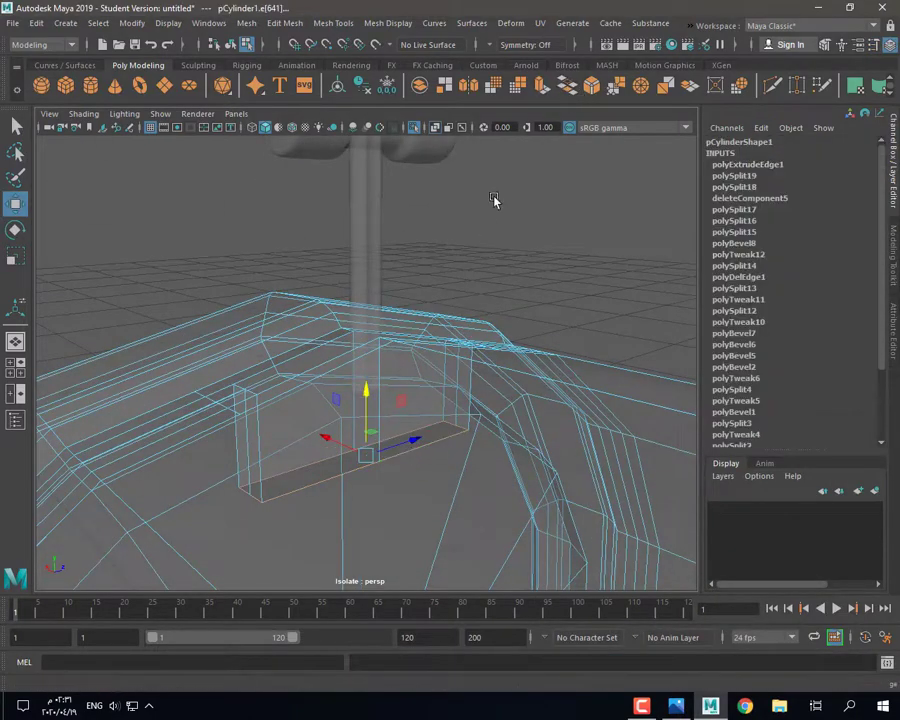
{"action": "right_click_drag", "start_coordinate": [492, 196], "coordinate": [462, 373], "text": "shift"}
{"action": "left_click_drag", "start_coordinate": [470, 415], "coordinate": [472, 424], "text": "alt"}
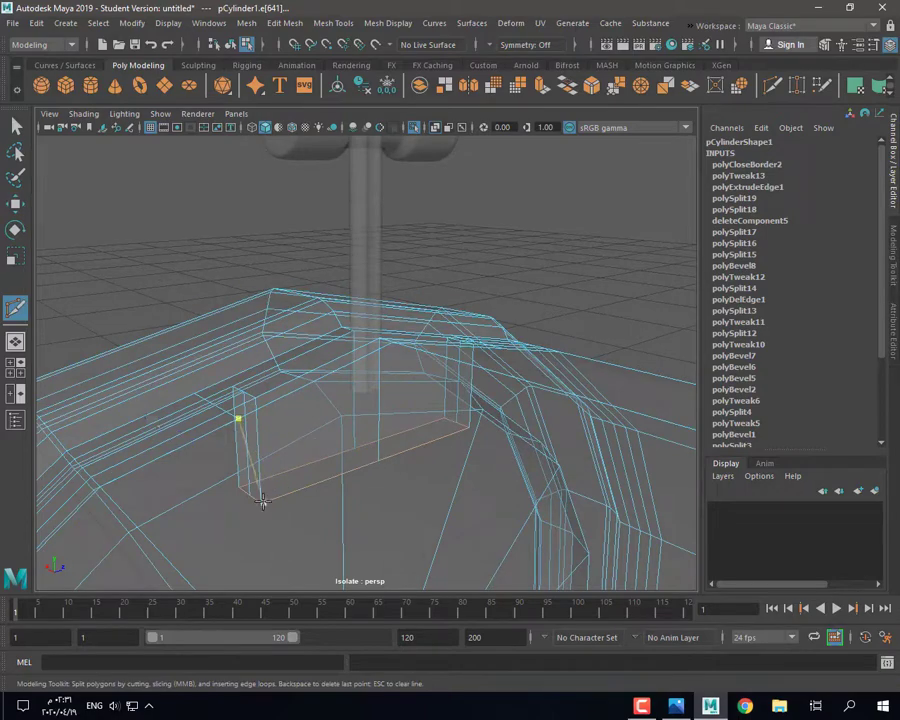
{"action": "mouse_move", "coordinate": [262, 500]}
{"action": "left_mouse_down", "text": "alt"}
{"action": "mouse_move", "coordinate": [250, 438]}
{"action": "mouse_move", "coordinate": [268, 482]}
{"action": "left_mouse_up", "text": "alt"}
Step: Add a new Multi-Cut edge along the slot wall and turn off see-through shading
{"action": "right_click", "coordinate": [246, 443]}
{"action": "left_click", "coordinate": [233, 444]}
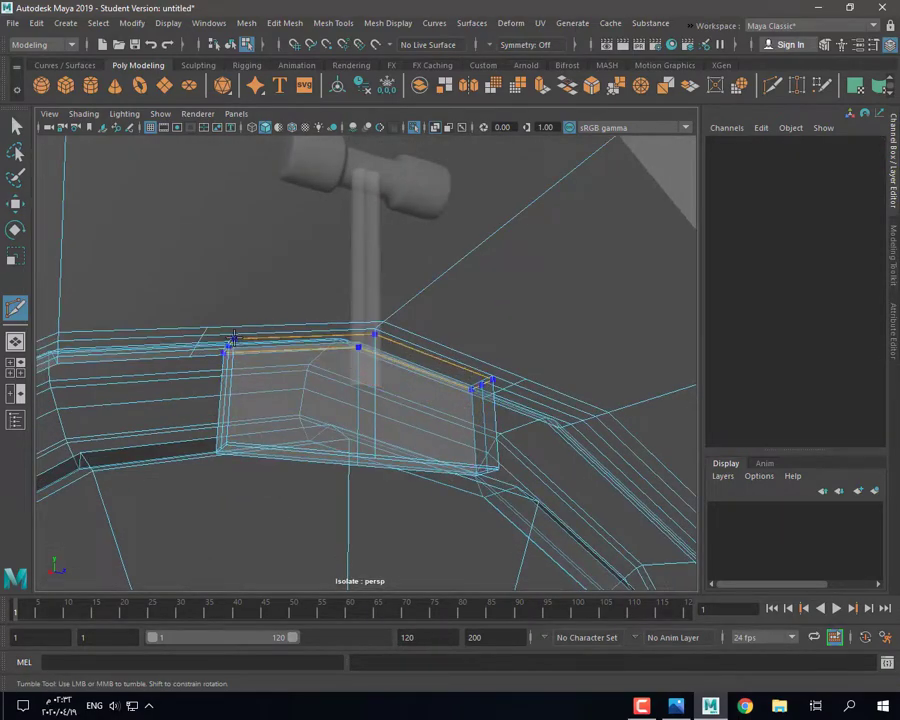
{"action": "left_click_drag", "start_coordinate": [233, 349], "coordinate": [291, 465], "text": "alt"}
{"action": "key", "text": "3"}
{"action": "left_click", "coordinate": [433, 128]}
{"action": "left_click_drag", "start_coordinate": [251, 309], "coordinate": [279, 317], "text": "alt"}
{"action": "mouse_move", "coordinate": [279, 317]}
{"action": "right_mouse_down"}
{"action": "mouse_move", "coordinate": [327, 289]}
{"action": "mouse_move", "coordinate": [340, 293]}
{"action": "right_mouse_up"}
{"action": "left_click", "coordinate": [230, 210]}
{"action": "mouse_move", "coordinate": [240, 300]}
{"action": "left_mouse_down", "text": "alt"}
{"action": "mouse_move", "coordinate": [315, 346]}
{"action": "mouse_move", "coordinate": [506, 414]}
{"action": "mouse_move", "coordinate": [390, 394]}
{"action": "mouse_move", "coordinate": [340, 424]}
{"action": "mouse_move", "coordinate": [441, 361]}
{"action": "mouse_move", "coordinate": [443, 388]}
{"action": "left_mouse_up", "text": "alt"}
{"action": "scroll", "coordinate": [506, 414], "scroll_direction": "down", "scroll_amount": 5}
Step: Isolate the body and key, undo the last change, and select the slot's top edge loop
{"action": "left_click", "coordinate": [400, 430]}
{"action": "left_click", "coordinate": [415, 129]}
{"action": "left_click_drag", "start_coordinate": [350, 400], "coordinate": [398, 454], "text": "alt"}
{"action": "key", "text": "ctrl+z"}
{"action": "key", "text": "1"}
{"action": "scroll", "coordinate": [373, 403], "scroll_direction": "up", "scroll_amount": 5}
{"action": "scroll", "coordinate": [390, 440], "scroll_direction": "up", "scroll_amount": 3}
{"action": "double_click", "coordinate": [280, 323]}
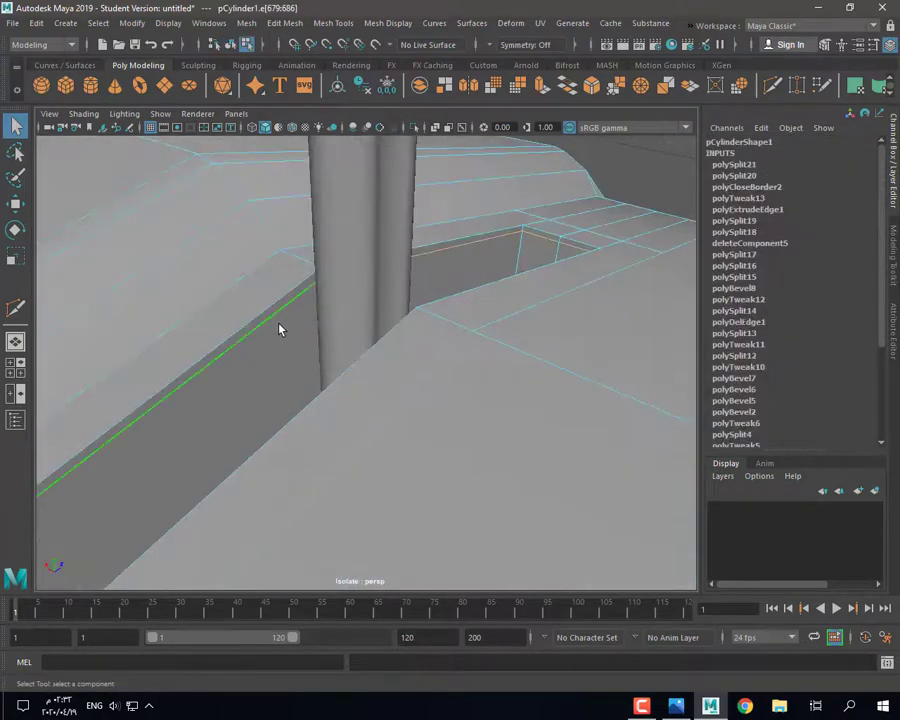
{"action": "left_click_drag", "start_coordinate": [368, 275], "coordinate": [549, 320], "text": "alt"}
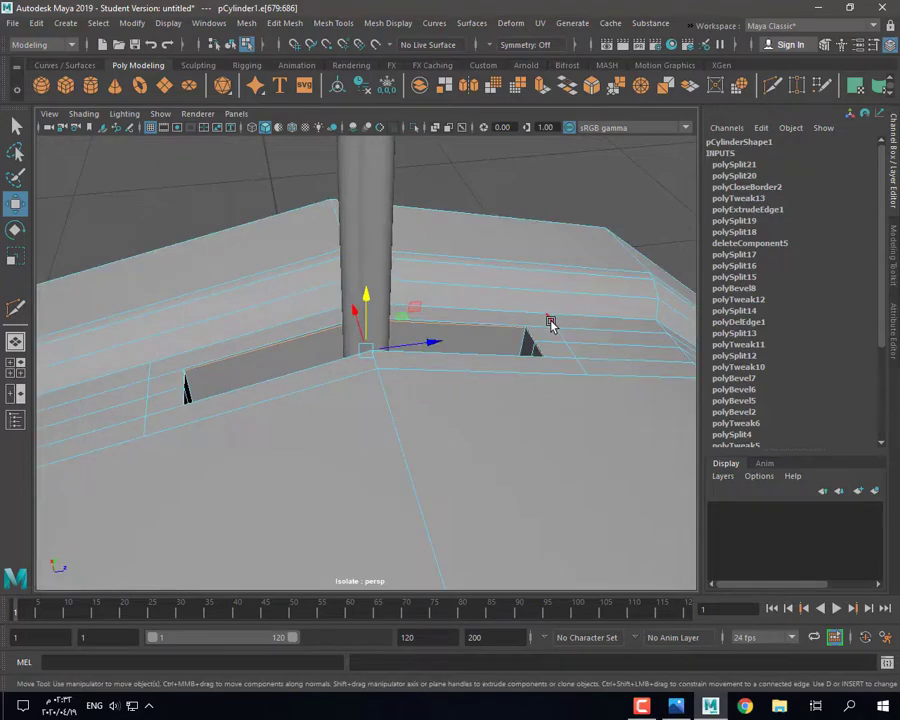
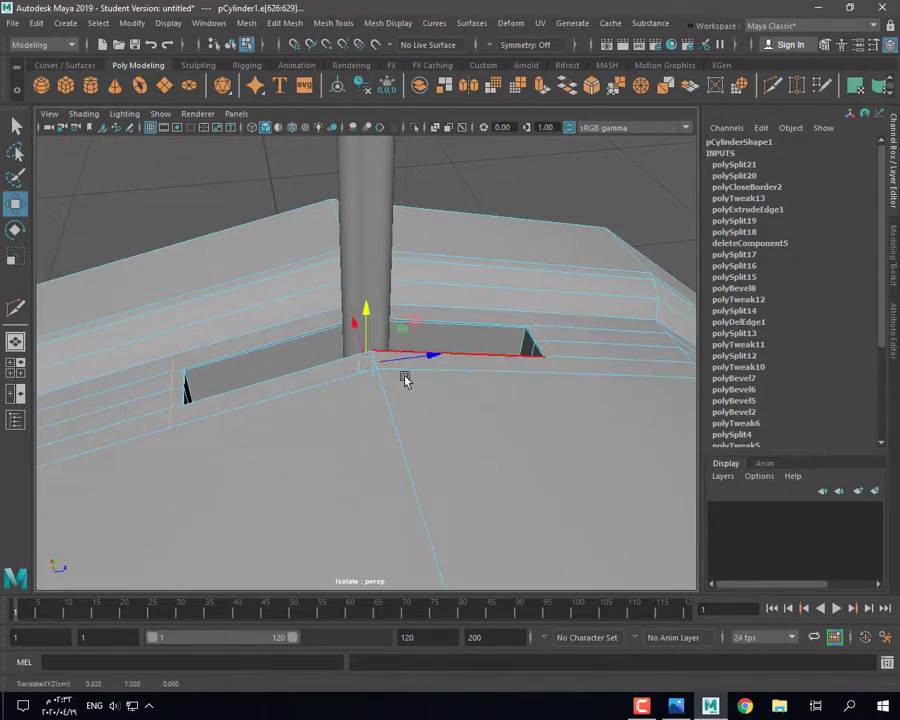
Step: Raise the slot's top edge loop slightly in the side view
{"action": "left_click_drag", "start_coordinate": [405, 378], "coordinate": [366, 290], "text": "alt"}
{"action": "key", "text": "space"}
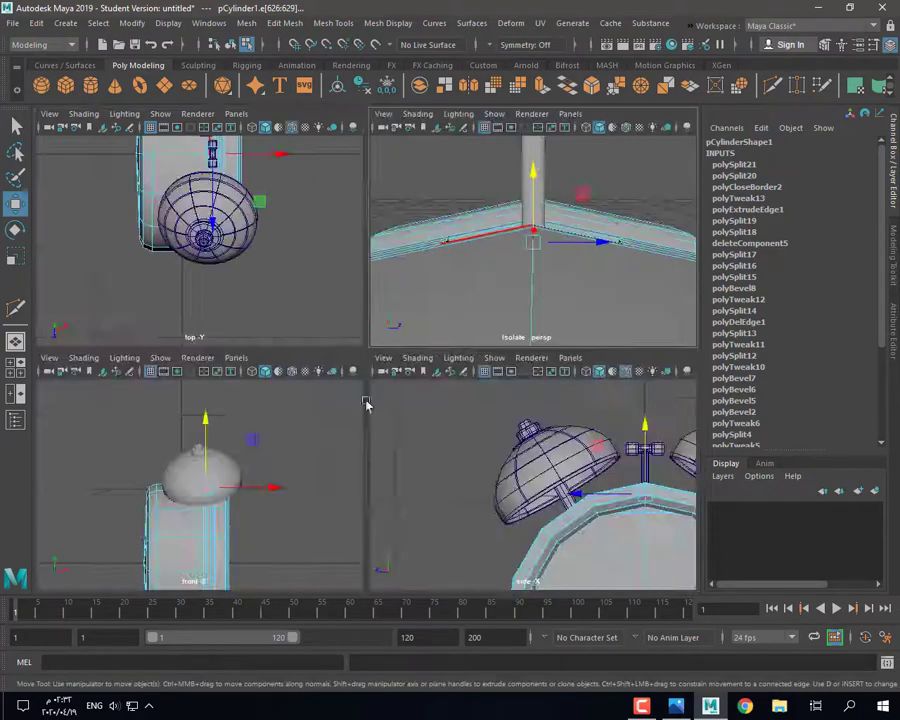
{"action": "key", "text": "space"}
{"action": "key", "text": "f"}
{"action": "left_click", "coordinate": [435, 127]}
{"action": "scroll", "coordinate": [379, 322], "scroll_direction": "up", "scroll_amount": 4}
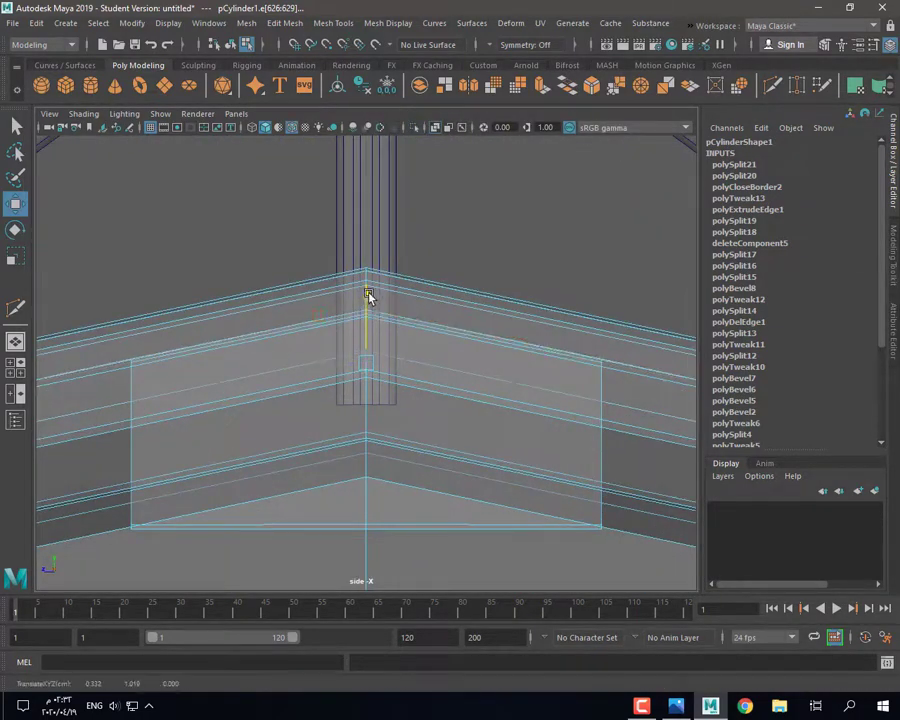
{"action": "left_click_drag", "start_coordinate": [367, 292], "coordinate": [366, 295]}
{"action": "key", "text": "space"}
{"action": "key", "text": "space"}
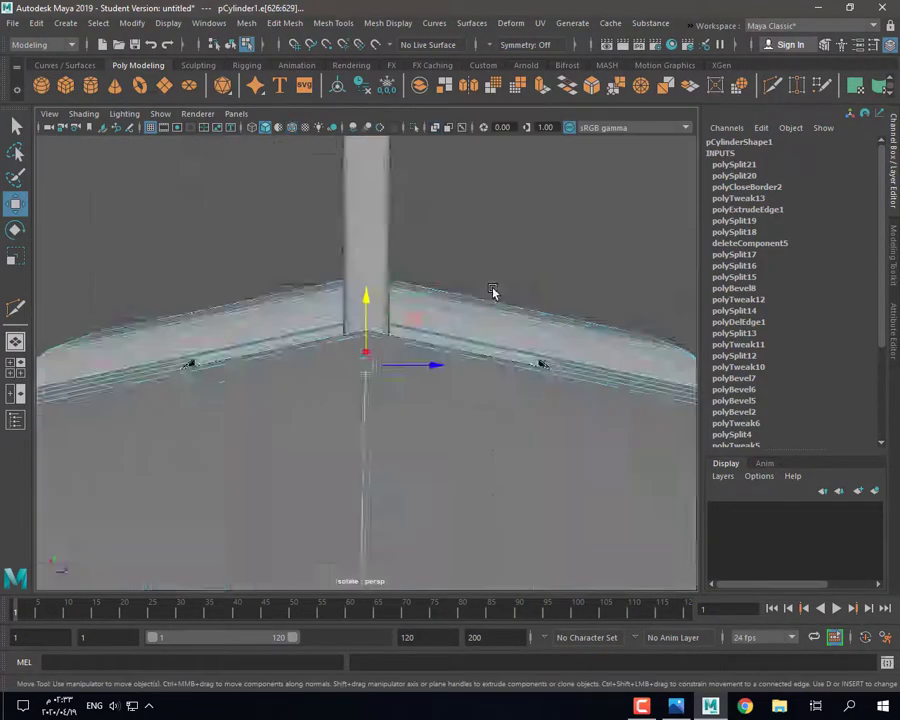
{"action": "key", "text": "3"}
{"action": "left_click_drag", "start_coordinate": [494, 293], "coordinate": [340, 360], "text": "alt"}
Step: Select the full loop of slot faces on the clock body, including the missing face
{"action": "left_click", "coordinate": [340, 360]}
{"action": "key", "text": "1"}
{"action": "scroll", "coordinate": [268, 444], "scroll_direction": "up", "scroll_amount": 6}
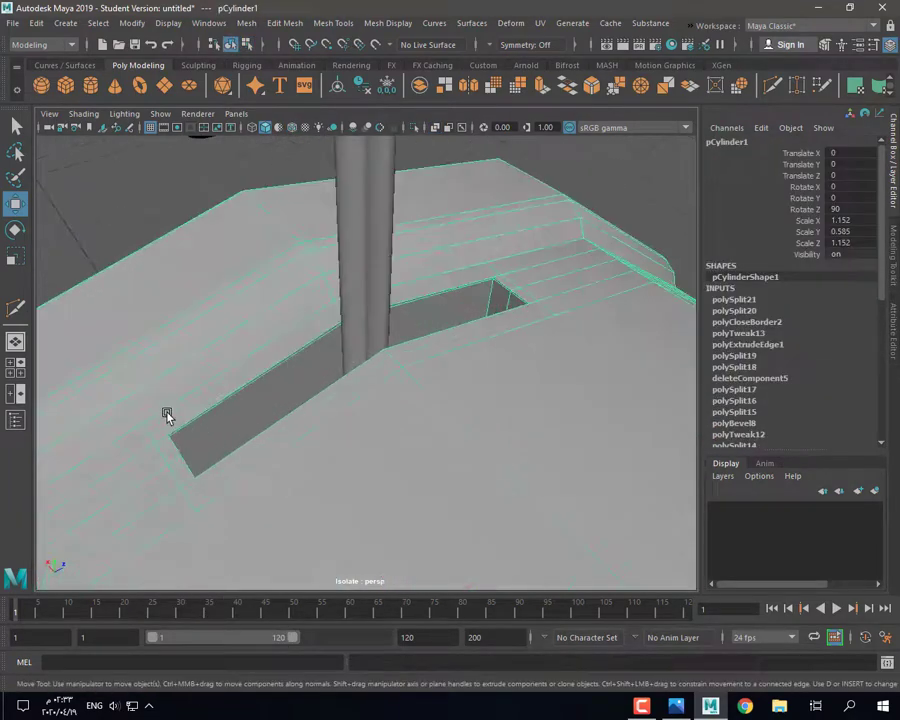
{"action": "right_click_drag", "start_coordinate": [240, 368], "coordinate": [242, 402]}
{"action": "left_click_drag", "start_coordinate": [250, 388], "coordinate": [420, 402], "text": "alt"}
{"action": "scroll", "coordinate": [263, 295], "scroll_direction": "up", "scroll_amount": 5}
{"action": "left_click", "coordinate": [224, 200]}
{"action": "double_click", "coordinate": [464, 274], "text": "shift"}
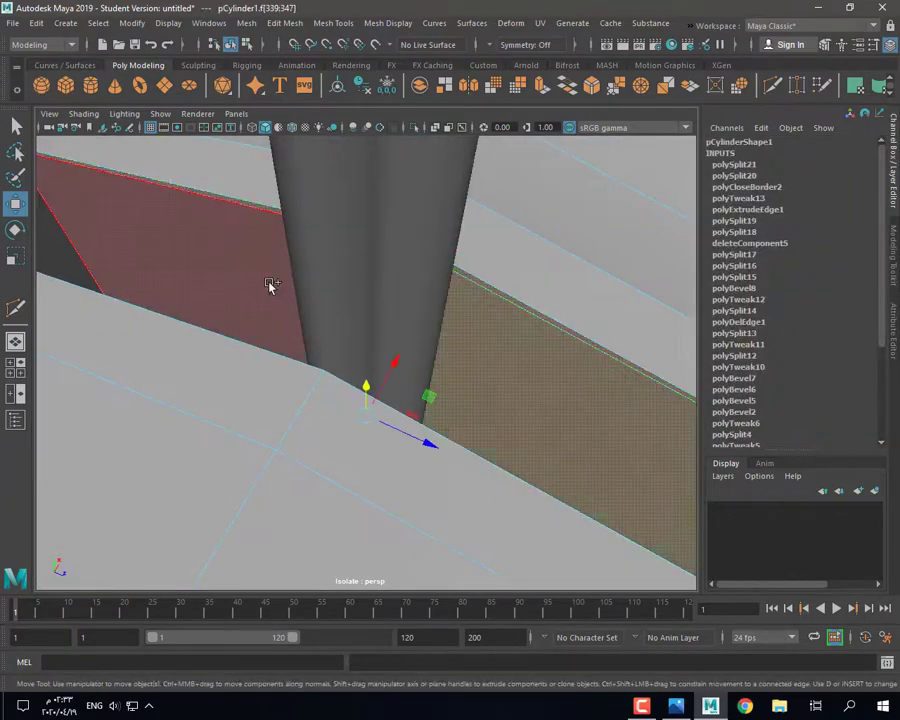
{"action": "scroll", "coordinate": [272, 290], "scroll_direction": "down", "scroll_amount": 6}
{"action": "left_click_drag", "start_coordinate": [329, 460], "coordinate": [356, 360], "text": "alt"}
{"action": "left_click", "coordinate": [388, 520], "text": "shift"}
{"action": "scroll", "coordinate": [396, 505], "scroll_direction": "up", "scroll_amount": 5}
{"action": "scroll", "coordinate": [368, 354], "scroll_direction": "down", "scroll_amount": 5}
{"action": "key", "text": "f"}
{"action": "scroll", "coordinate": [432, 374], "scroll_direction": "down", "scroll_amount": 4}
Step: Shorten the slot faces vertically and move them up in the side view
{"action": "key", "text": "r"}
{"action": "key", "text": "w"}
{"action": "left_click_drag", "start_coordinate": [366, 264], "coordinate": [366, 258]}
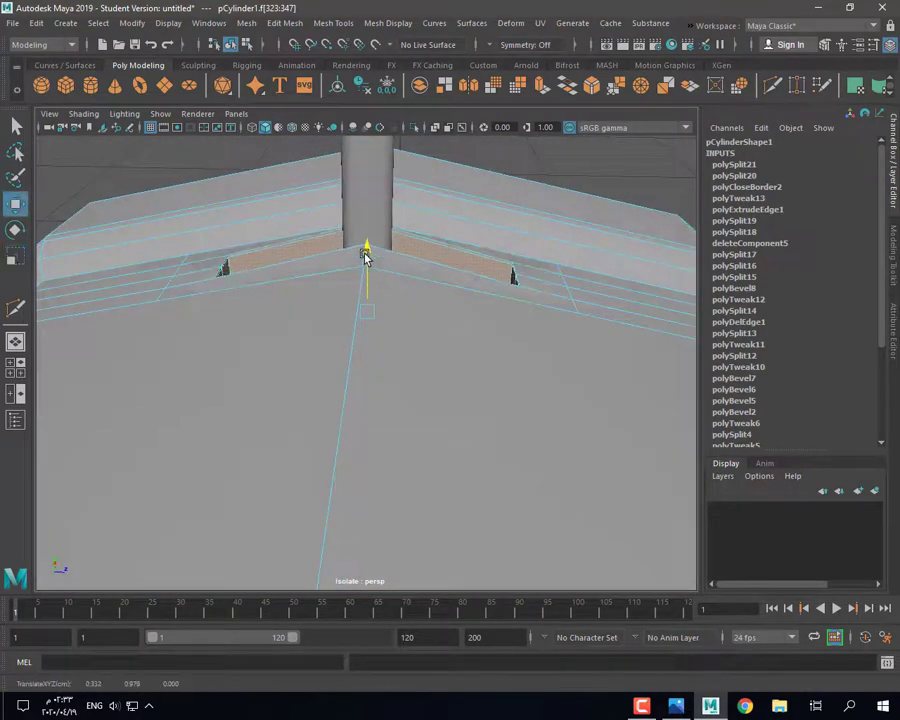
{"action": "key", "text": "space"}
{"action": "key", "text": "space"}
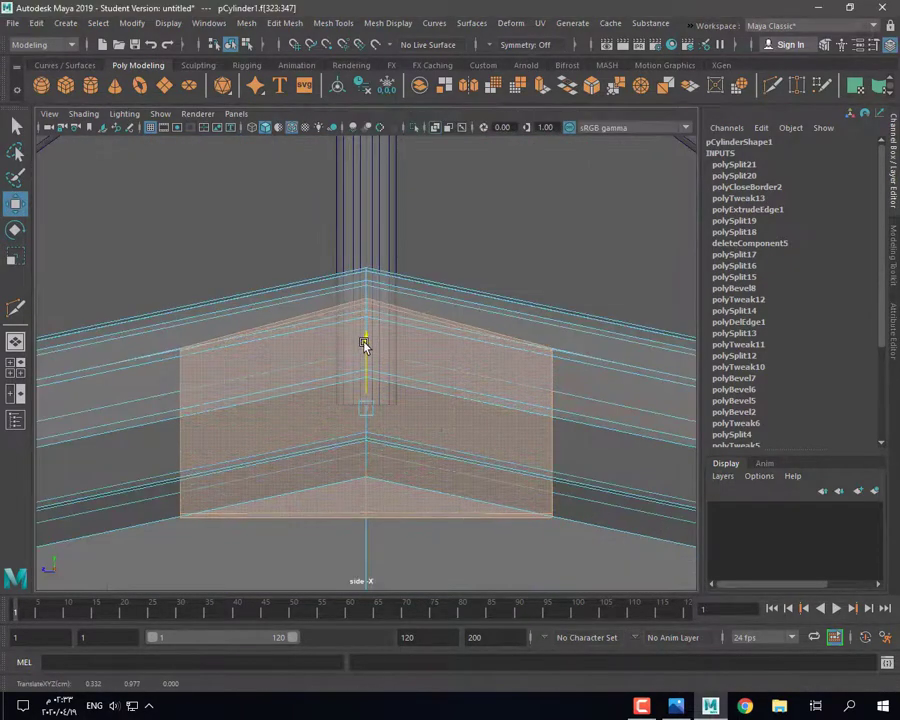
{"action": "mouse_move", "coordinate": [368, 346]}
{"action": "left_mouse_down"}
{"action": "mouse_move", "coordinate": [366, 360]}
{"action": "mouse_move", "coordinate": [370, 338]}
{"action": "left_mouse_up"}
{"action": "key", "text": "w"}
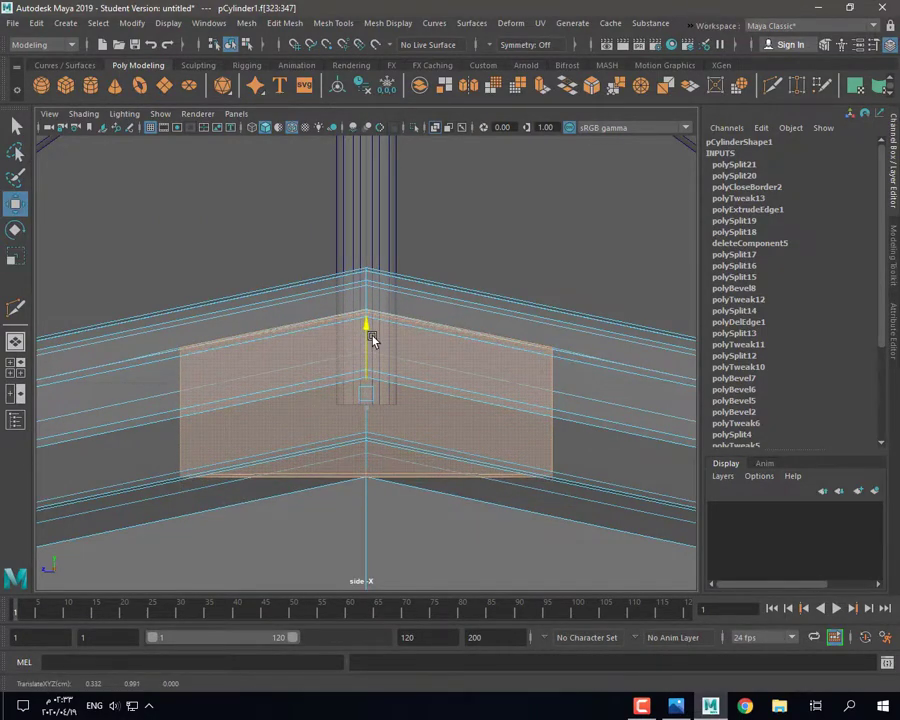
Step: Return to object mode and turn off Isolate Select to show every clock part
{"action": "key", "text": "space"}
{"action": "key", "text": "space"}
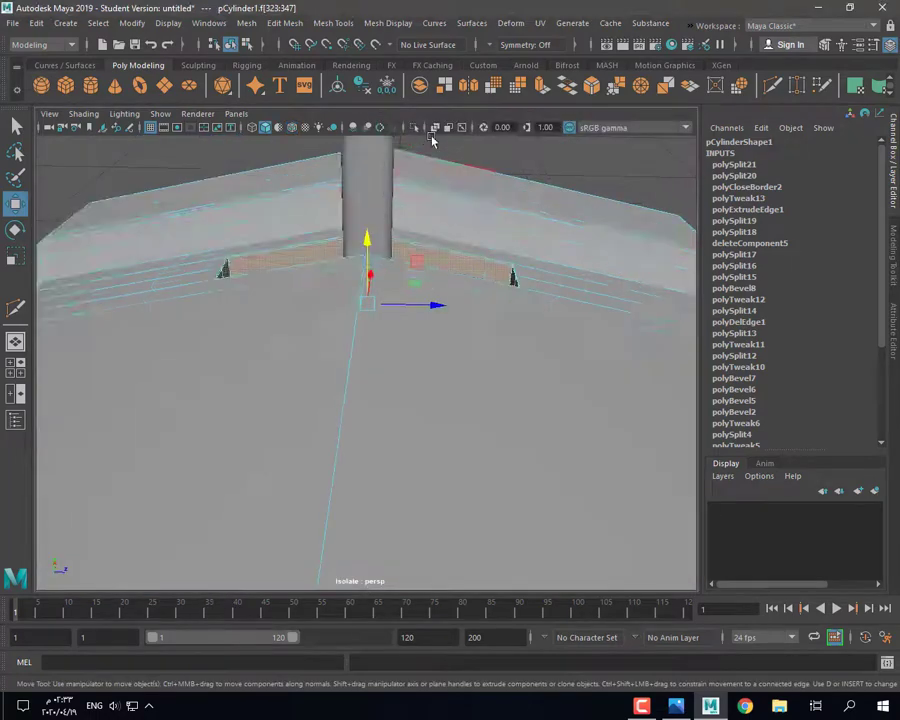
{"action": "key", "text": "3"}
{"action": "right_click_drag", "start_coordinate": [456, 183], "coordinate": [525, 165]}
{"action": "left_click", "coordinate": [540, 155]}
{"action": "scroll", "coordinate": [530, 230], "scroll_direction": "down", "scroll_amount": 5}
{"action": "left_click_drag", "start_coordinate": [530, 240], "coordinate": [420, 410], "text": "alt"}
{"action": "key", "text": "q"}
{"action": "scroll", "coordinate": [360, 446], "scroll_direction": "down", "scroll_amount": 5}
{"action": "left_click", "coordinate": [416, 128]}
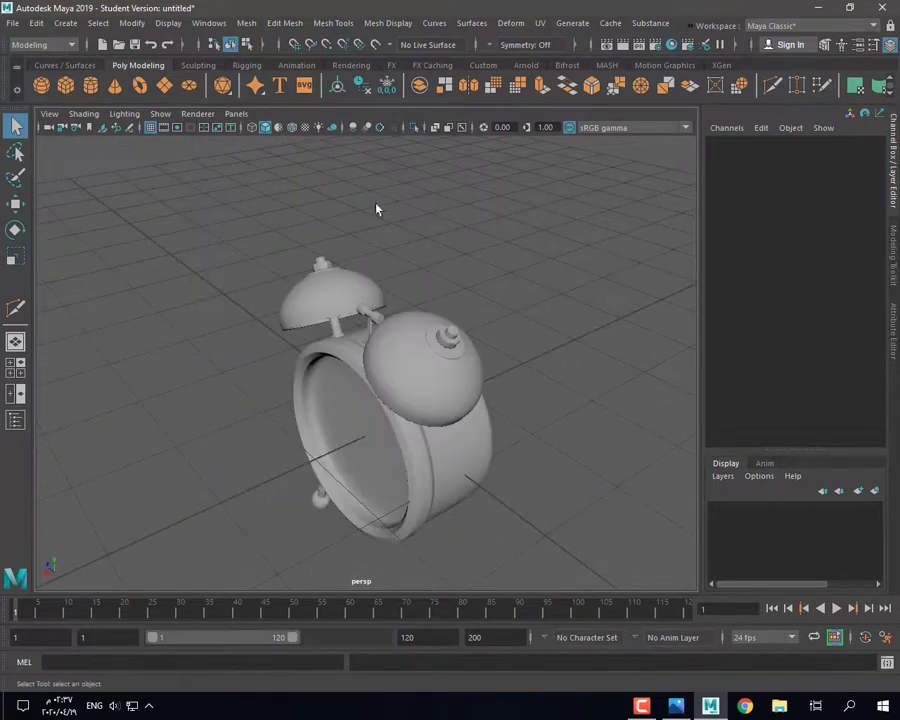
Step: Select the top handle pCylinder6 and compare it with the alarm clock reference photo
{"action": "left_click_drag", "start_coordinate": [376, 206], "coordinate": [438, 440], "text": "alt"}
{"action": "scroll", "coordinate": [438, 440], "scroll_direction": "up", "scroll_amount": 4}
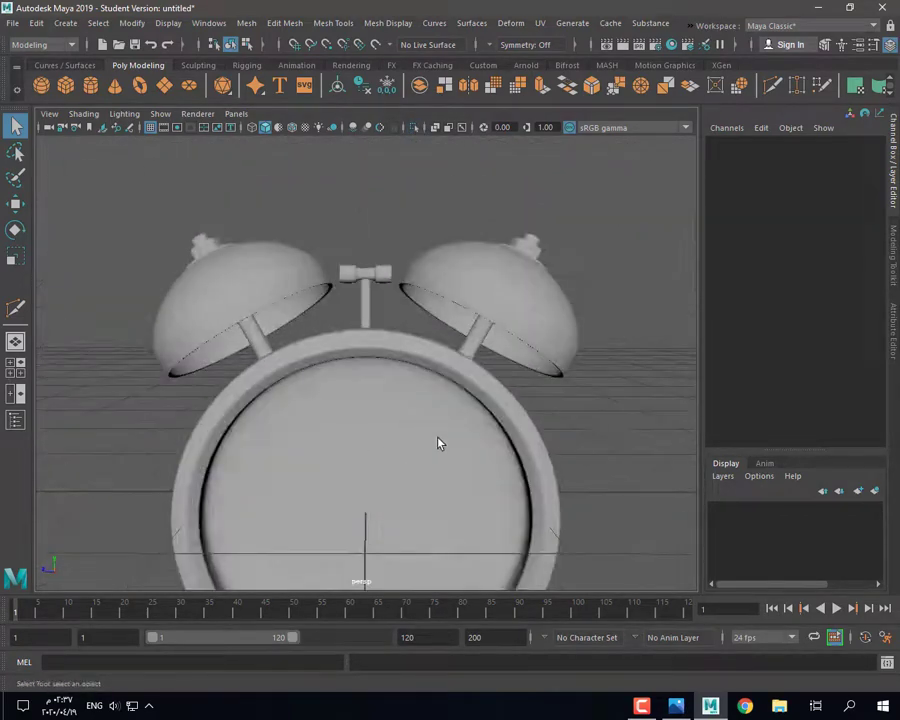
{"action": "left_click", "coordinate": [676, 706]}
{"action": "left_click", "coordinate": [710, 706]}
{"action": "scroll", "coordinate": [376, 266], "scroll_direction": "up", "scroll_amount": 4}
{"action": "left_click", "coordinate": [371, 257]}
{"action": "left_click_drag", "start_coordinate": [371, 257], "coordinate": [391, 286], "text": "alt"}
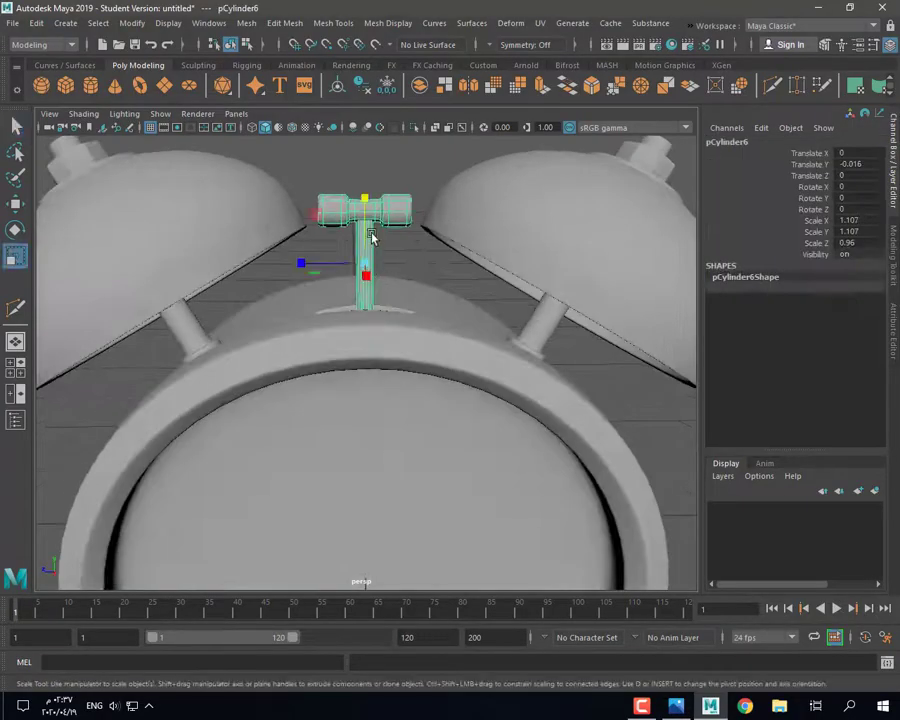
{"action": "right_click_drag", "start_coordinate": [371, 236], "coordinate": [369, 268]}
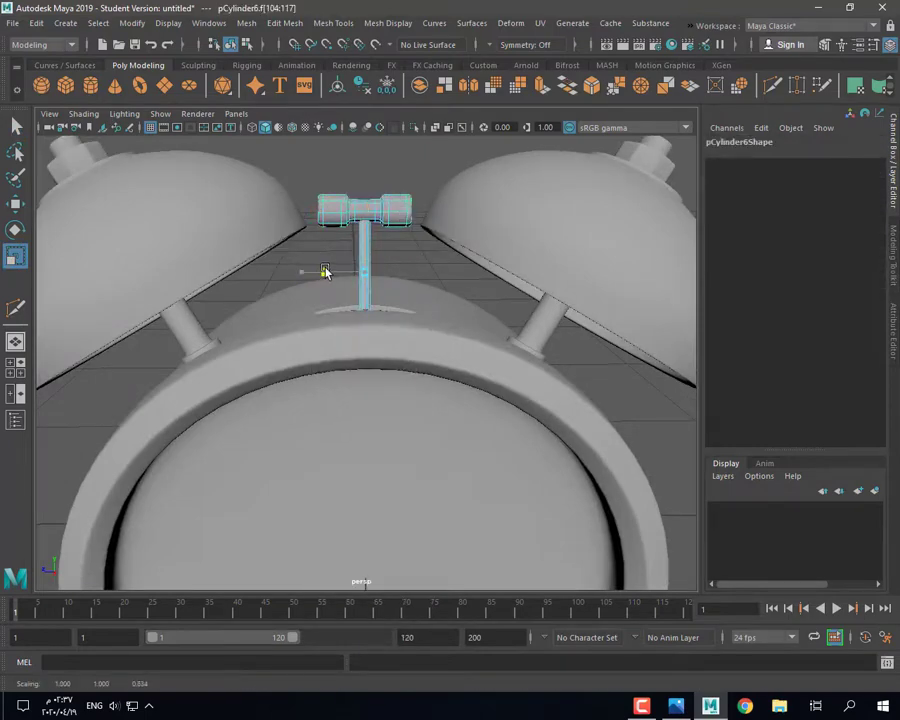
{"action": "right_click_drag", "start_coordinate": [336, 203], "coordinate": [384, 180]}
{"action": "left_click", "coordinate": [676, 706]}
{"action": "left_click", "coordinate": [708, 707]}
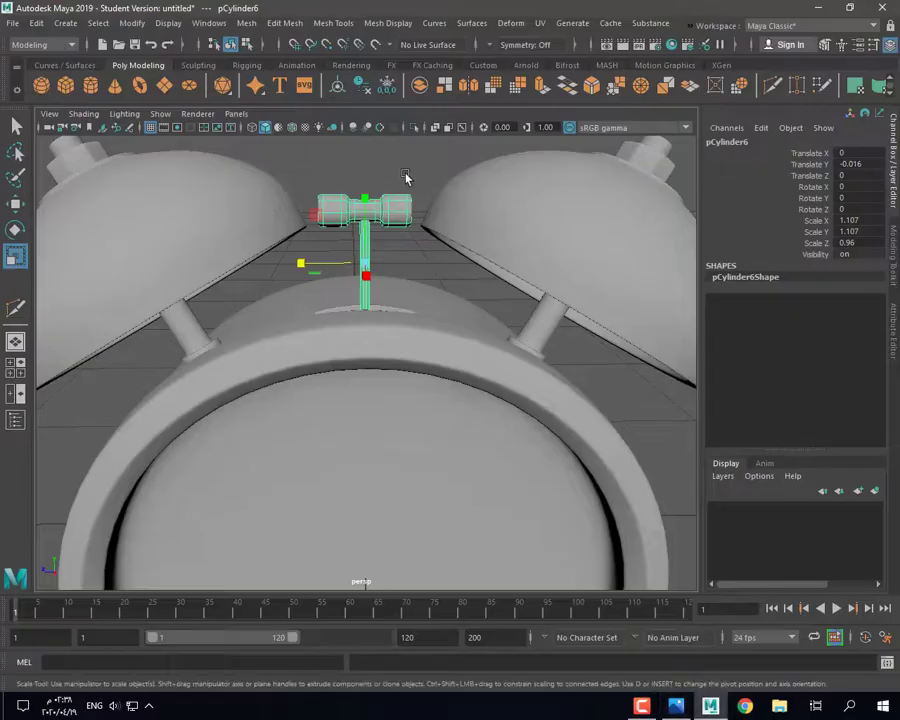
Step: Isolate pCylinder6 so only the handle shows in the perspective view
{"action": "left_click", "coordinate": [407, 178]}
{"action": "left_click_drag", "start_coordinate": [414, 252], "coordinate": [442, 223], "text": "alt"}
{"action": "left_click", "coordinate": [504, 362]}
{"action": "left_click", "coordinate": [413, 143]}
{"action": "left_click", "coordinate": [414, 129]}
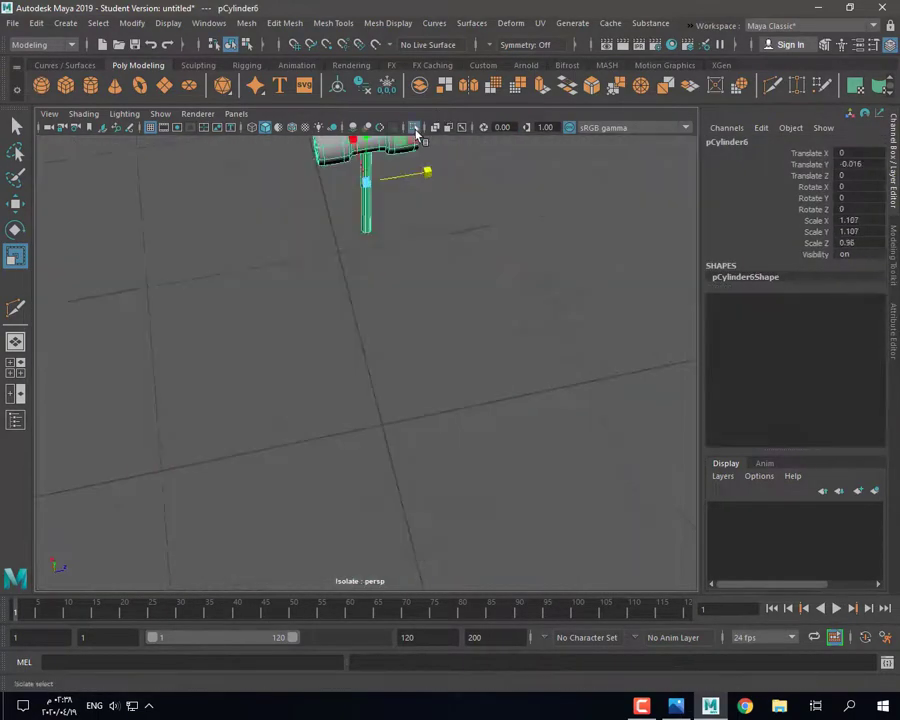
Step: Undo the handle isolation and isolate clock body pCylinder1 instead
{"action": "key", "text": "ctrl+z"}
{"action": "left_click", "coordinate": [446, 268]}
{"action": "left_click", "coordinate": [414, 129]}
{"action": "left_click", "coordinate": [331, 229]}
{"action": "left_click", "coordinate": [306, 227]}
{"action": "key", "text": "1"}
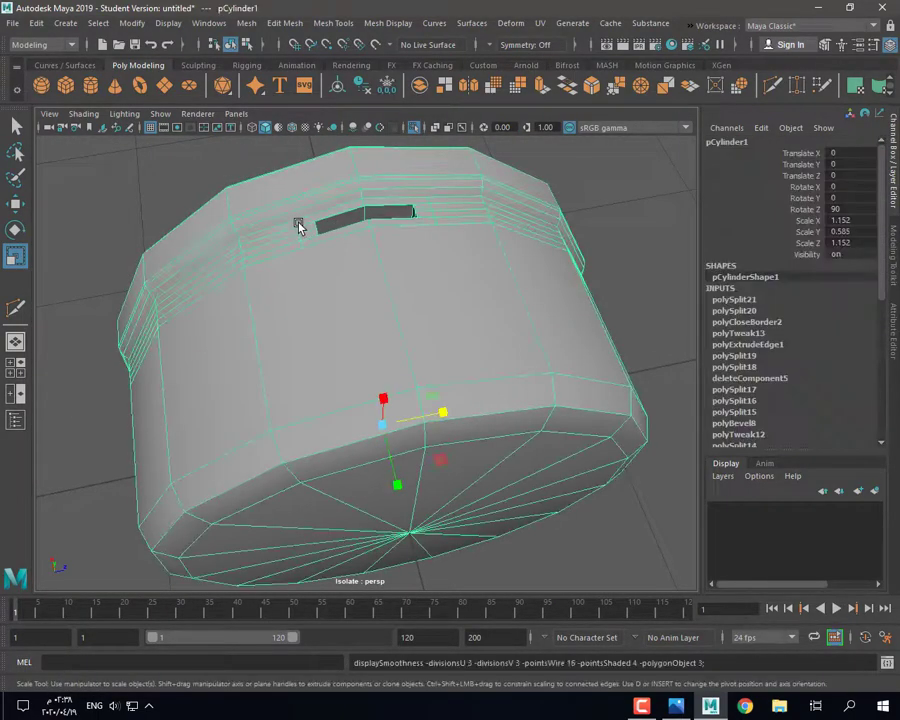
Step: Select the strip of faces around the stem slot in face mode
{"action": "right_click_drag", "start_coordinate": [298, 222], "coordinate": [300, 250]}
{"action": "left_click", "coordinate": [292, 243]}
{"action": "left_click", "coordinate": [306, 268]}
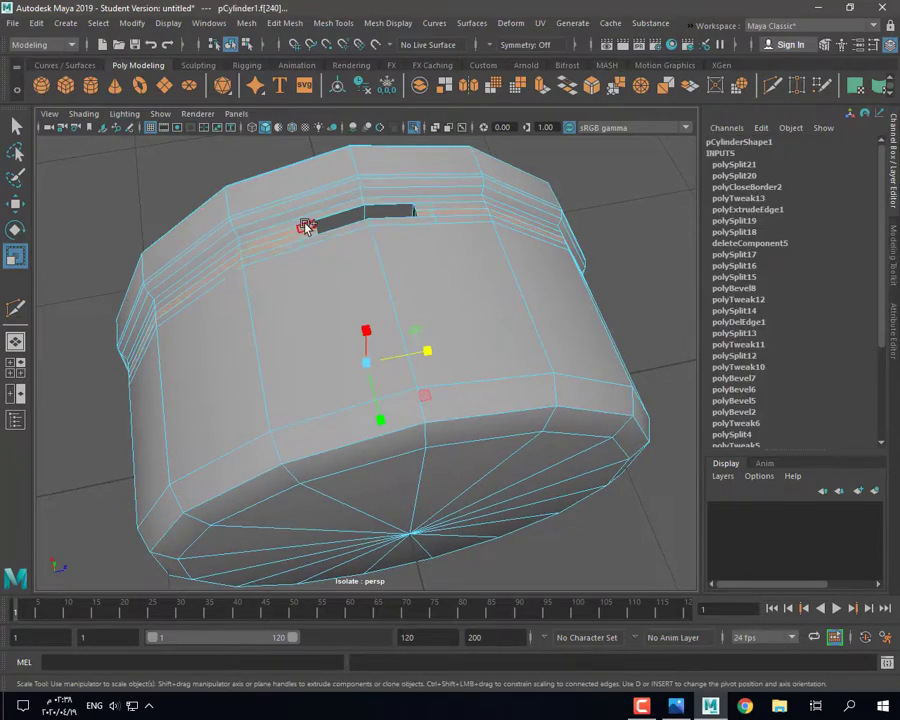
{"action": "left_click", "coordinate": [306, 227], "text": "shift"}
{"action": "left_click_drag", "start_coordinate": [344, 265], "coordinate": [343, 351], "text": "alt"}
{"action": "scroll", "coordinate": [398, 321], "scroll_direction": "up", "scroll_amount": 5}
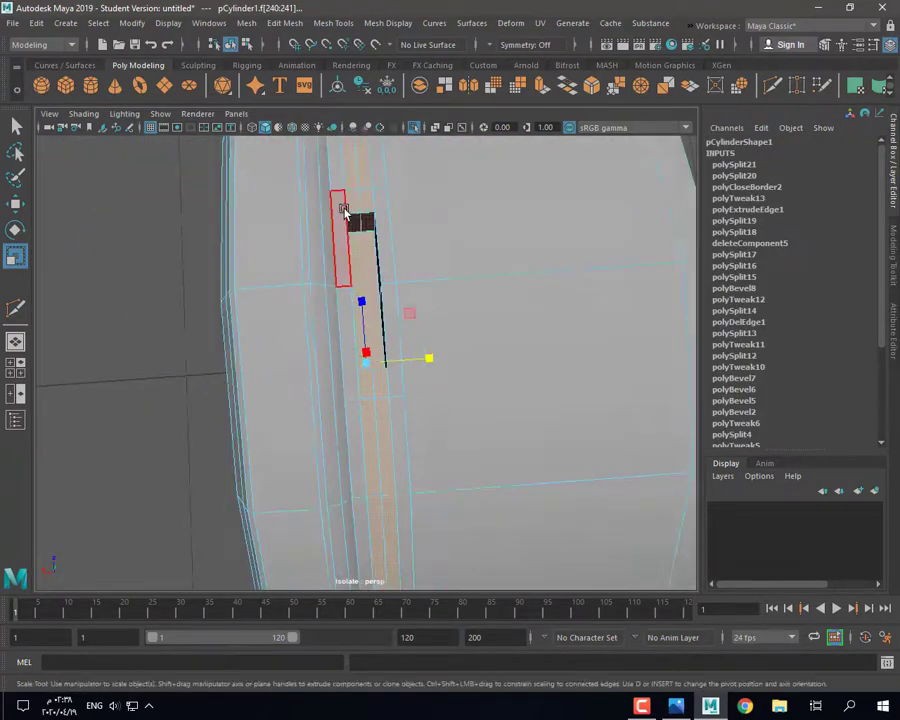
{"action": "left_click_drag", "start_coordinate": [344, 210], "coordinate": [344, 244], "text": "alt"}
{"action": "right_click_drag", "start_coordinate": [354, 211], "coordinate": [355, 188]}
{"action": "key", "text": "ctrl+z"}
{"action": "left_click_drag", "start_coordinate": [351, 232], "coordinate": [315, 292], "text": "alt"}
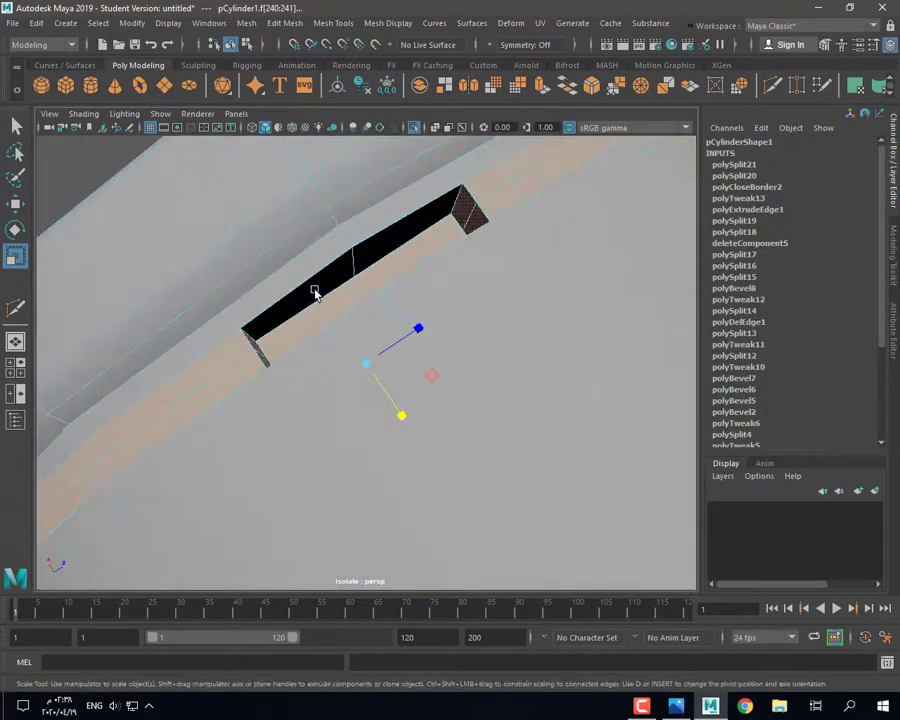
{"action": "right_click_drag", "start_coordinate": [330, 260], "coordinate": [385, 245]}
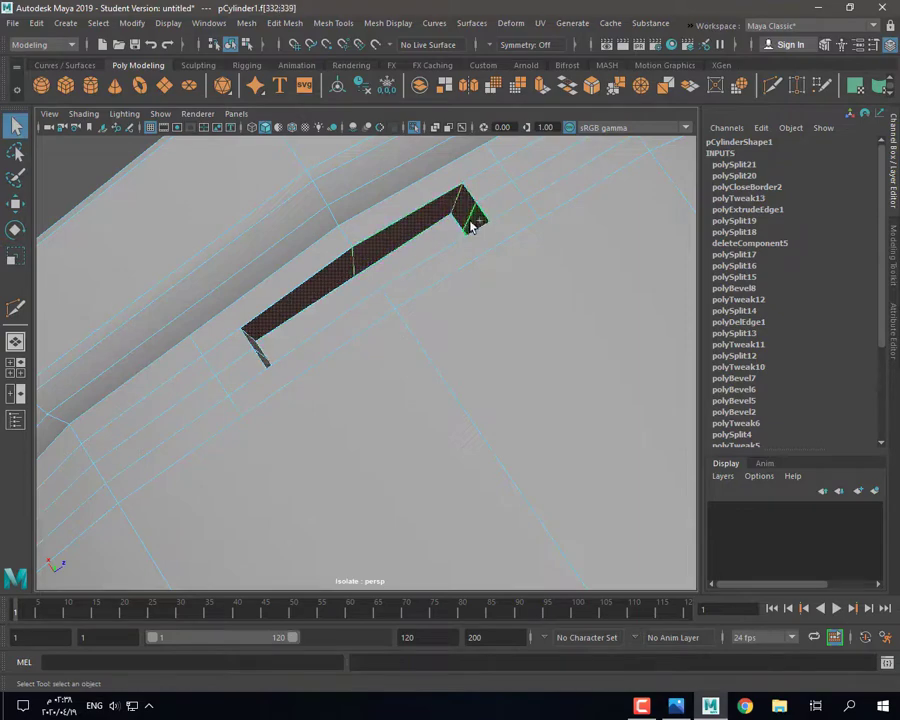
{"action": "left_click_drag", "start_coordinate": [472, 225], "coordinate": [313, 394], "text": "alt"}
Step: Scale the slot faces down to about 0.38 and shift them along the body
{"action": "key", "text": "r"}
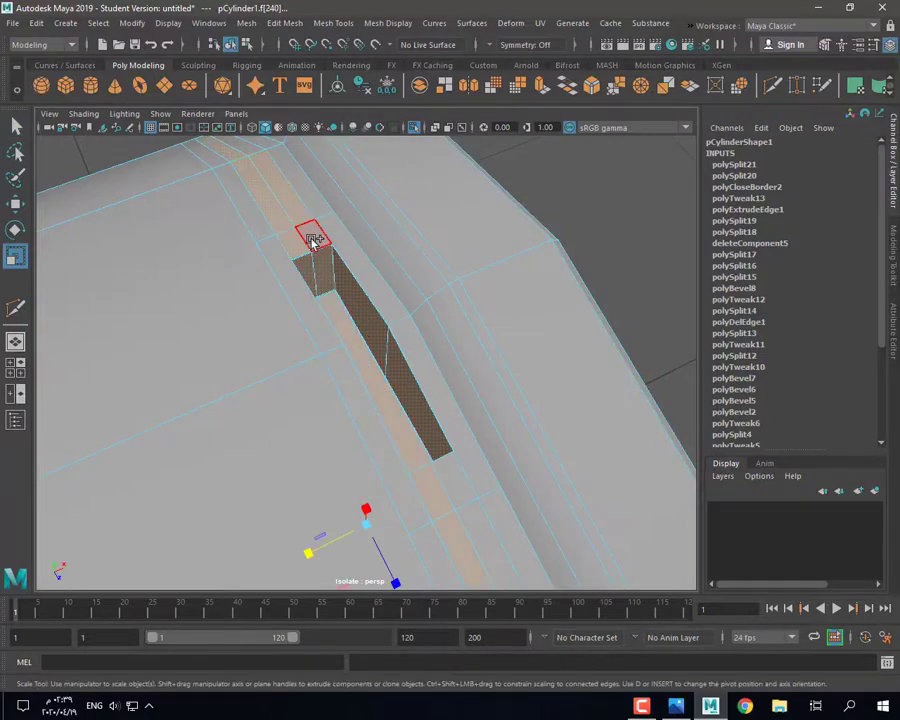
{"action": "left_click_drag", "start_coordinate": [309, 557], "coordinate": [261, 496]}
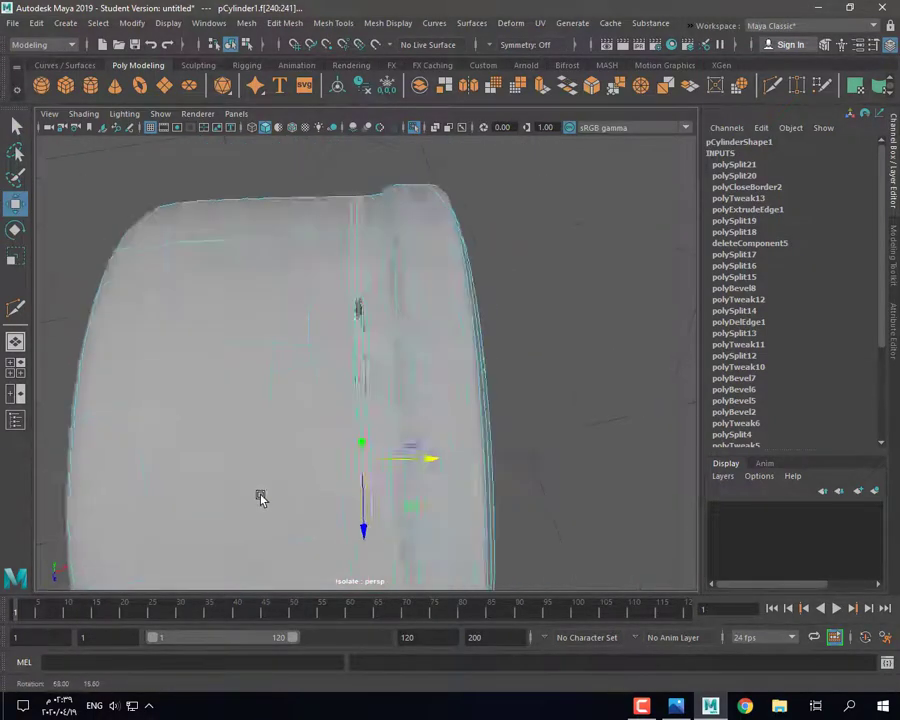
{"action": "right_click_drag", "start_coordinate": [261, 496], "coordinate": [352, 452], "text": "alt"}
{"action": "key", "text": "1"}
{"action": "key", "text": "3"}
{"action": "left_click_drag", "start_coordinate": [424, 490], "coordinate": [419, 210]}
{"action": "left_click_drag", "start_coordinate": [393, 266], "coordinate": [408, 218], "text": "alt"}
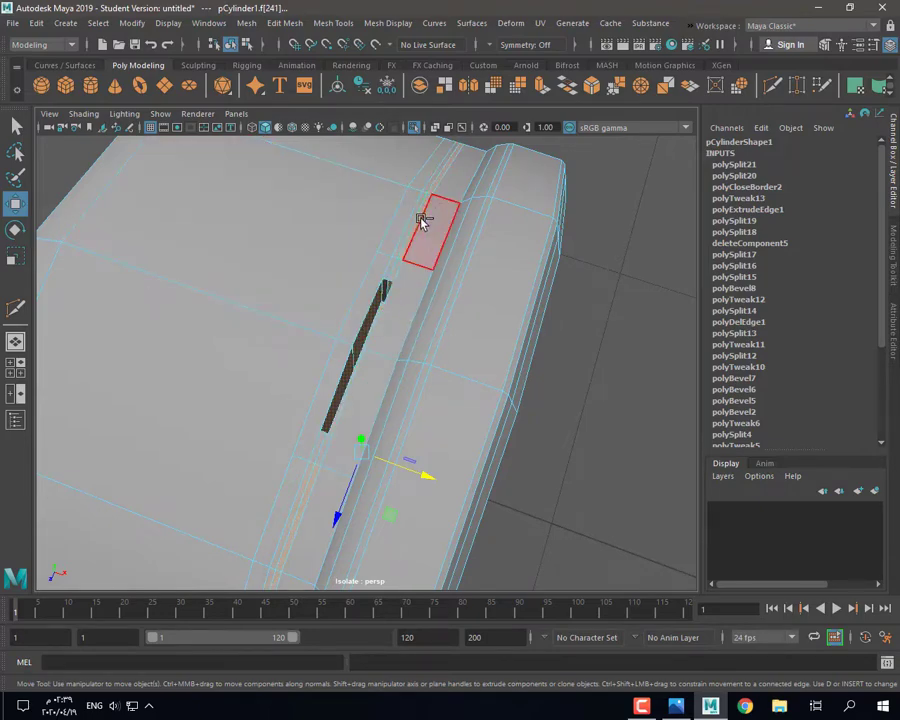
{"action": "key", "text": "ctrl+z"}
Step: Return to object mode, show all clock parts again and select the handle
{"action": "left_click_drag", "start_coordinate": [360, 272], "coordinate": [567, 398], "text": "alt"}
{"action": "key", "text": "3"}
{"action": "right_click_drag", "start_coordinate": [255, 317], "coordinate": [319, 268]}
{"action": "left_click_drag", "start_coordinate": [319, 268], "coordinate": [318, 323], "text": "alt"}
{"action": "left_click", "coordinate": [414, 127]}
{"action": "left_click", "coordinate": [368, 317]}
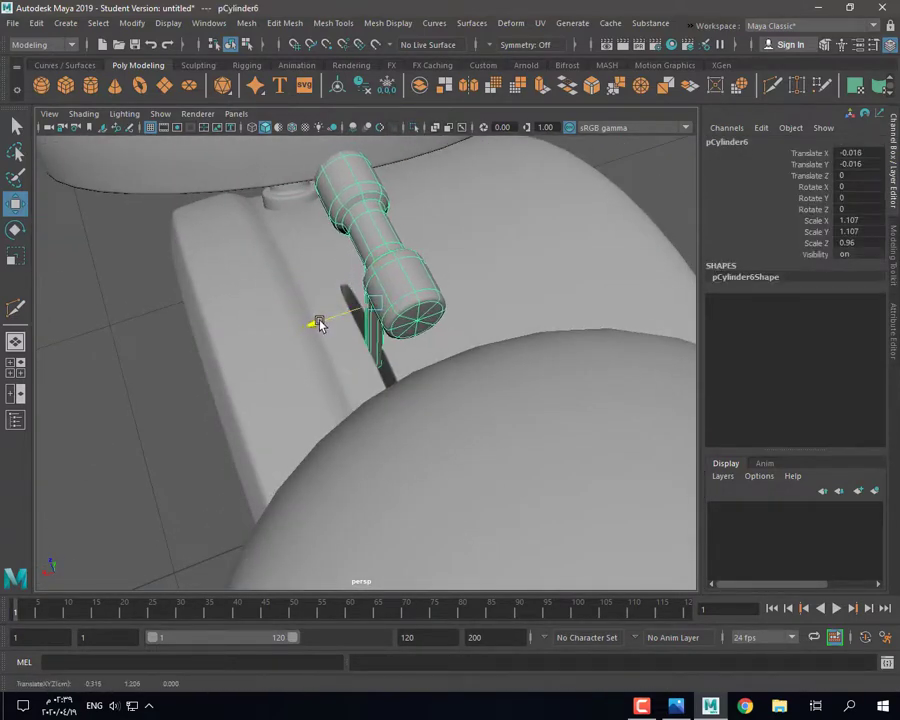
Step: Enter face mode on the handle, then return pCylinder6 to object mode
{"action": "right_click_drag", "start_coordinate": [481, 246], "coordinate": [480, 298]}
{"action": "left_click_drag", "start_coordinate": [410, 372], "coordinate": [474, 323], "text": "alt"}
{"action": "key", "text": "ctrl+z"}
{"action": "right_click_drag", "start_coordinate": [370, 187], "coordinate": [335, 252]}
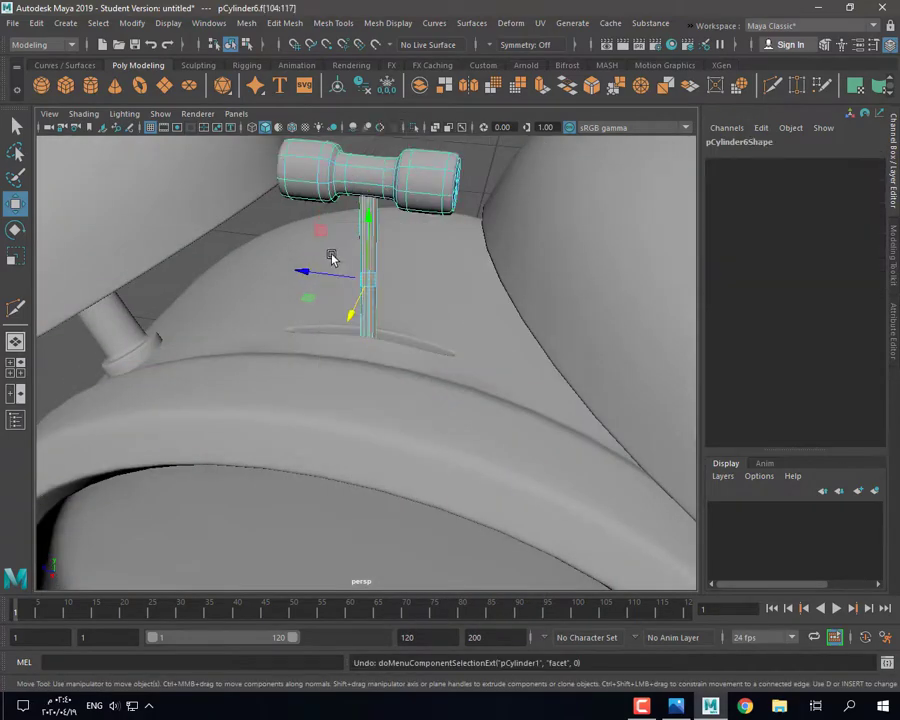
{"action": "left_click_drag", "start_coordinate": [418, 338], "coordinate": [309, 386], "text": "alt"}
{"action": "key", "text": "r"}
{"action": "left_click_drag", "start_coordinate": [311, 313], "coordinate": [337, 318], "text": "alt"}
{"action": "key", "text": "F8"}
Step: Rotate pCylinder6 about X to 8.278 and nudge it slightly along Z
{"action": "key", "text": "w"}
{"action": "key", "text": "e"}
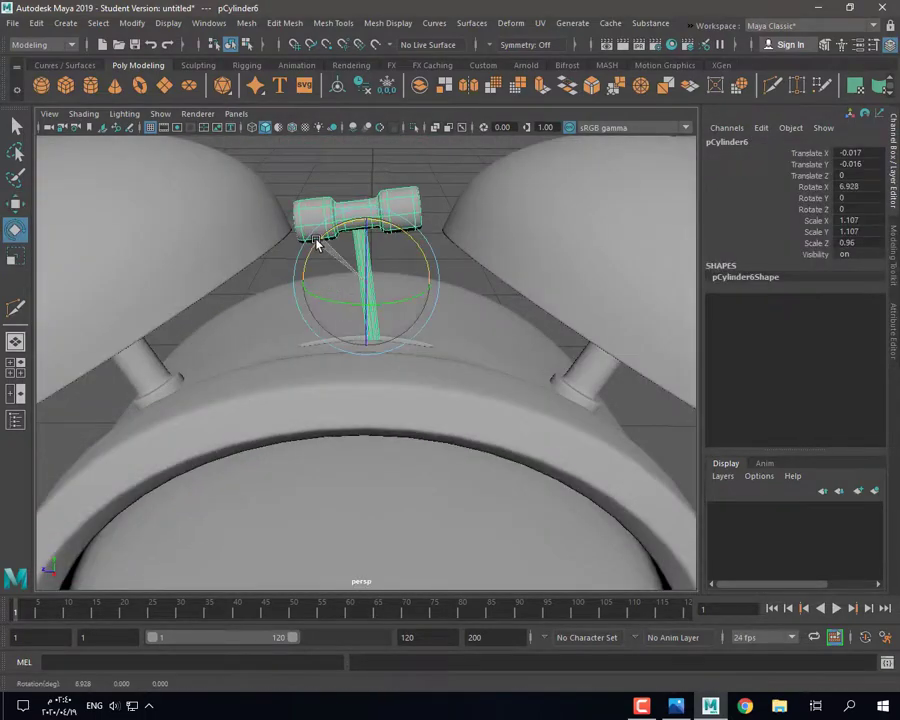
{"action": "left_click_drag", "start_coordinate": [350, 270], "coordinate": [330, 247], "text": "alt"}
{"action": "left_click_drag", "start_coordinate": [323, 236], "coordinate": [303, 283]}
{"action": "left_click_drag", "start_coordinate": [303, 283], "coordinate": [362, 286], "text": "alt"}
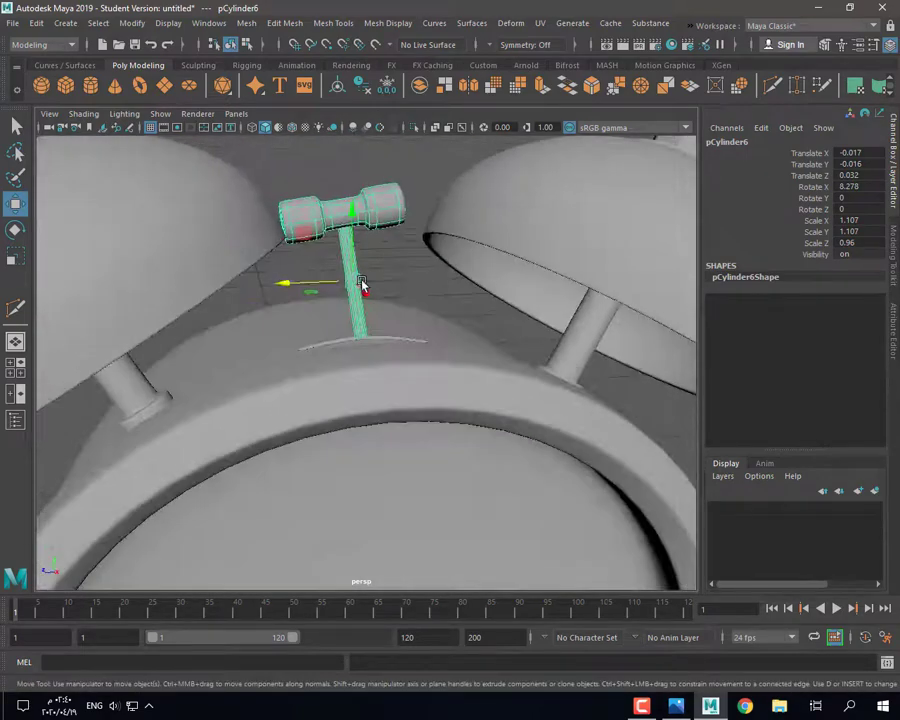
{"action": "left_click", "coordinate": [312, 250]}
Step: Check the reference photo, then lower bell pSphere2 to Translate Y -0.004
{"action": "scroll", "coordinate": [327, 219], "scroll_direction": "down", "scroll_amount": 5}
{"action": "left_click_drag", "start_coordinate": [356, 366], "coordinate": [368, 322], "text": "alt"}
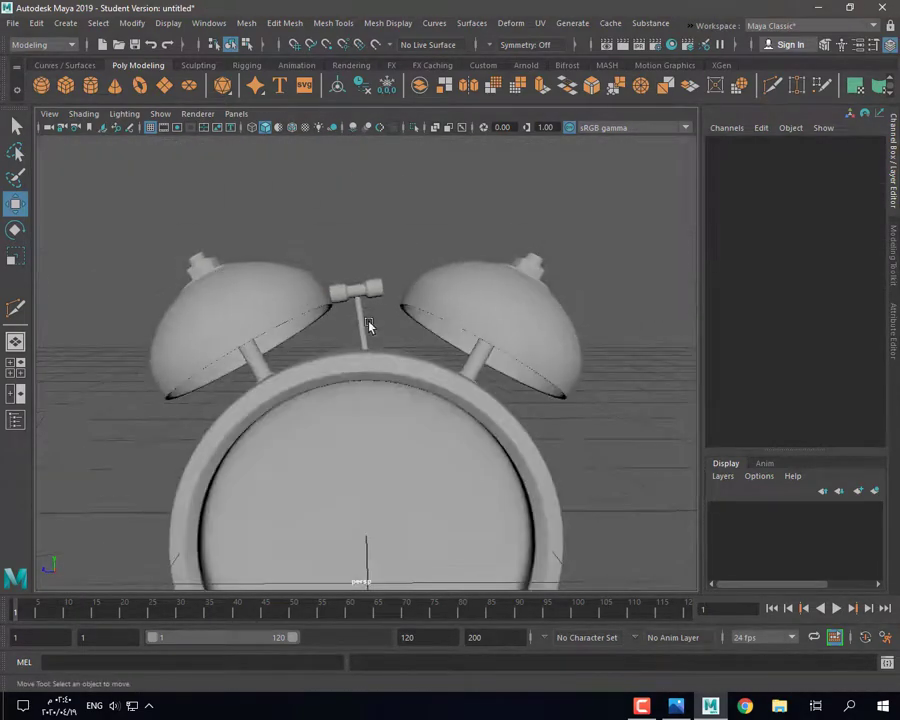
{"action": "scroll", "coordinate": [368, 322], "scroll_direction": "up", "scroll_amount": 2}
{"action": "left_click", "coordinate": [678, 707]}
{"action": "left_click", "coordinate": [710, 707]}
{"action": "left_click", "coordinate": [353, 266]}
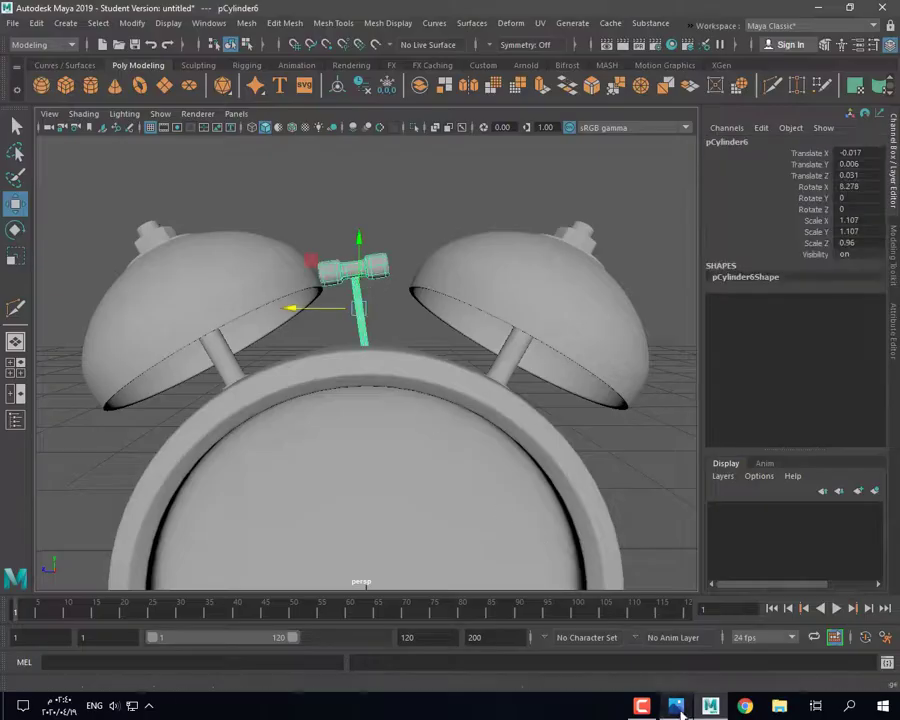
{"action": "left_click", "coordinate": [516, 285]}
{"action": "left_click_drag", "start_coordinate": [211, 277], "coordinate": [207, 283], "text": "alt"}
Step: Raise the bell slightly and inspect the clock from the front
{"action": "left_click", "coordinate": [251, 203]}
{"action": "left_click_drag", "start_coordinate": [251, 203], "coordinate": [486, 241], "text": "alt"}
{"action": "left_click", "coordinate": [482, 279]}
{"action": "left_click_drag", "start_coordinate": [399, 305], "coordinate": [397, 474], "text": "alt"}
{"action": "left_click", "coordinate": [380, 388]}
{"action": "mouse_move", "coordinate": [380, 388]}
{"action": "left_mouse_down", "text": "alt"}
{"action": "mouse_move", "coordinate": [392, 382]}
{"action": "mouse_move", "coordinate": [380, 387]}
{"action": "left_mouse_up", "text": "alt"}
{"action": "left_click", "coordinate": [361, 335]}
{"action": "left_click", "coordinate": [390, 219]}
Step: Compare with the reference photo and lower the bells slightly
{"action": "left_click", "coordinate": [680, 709]}
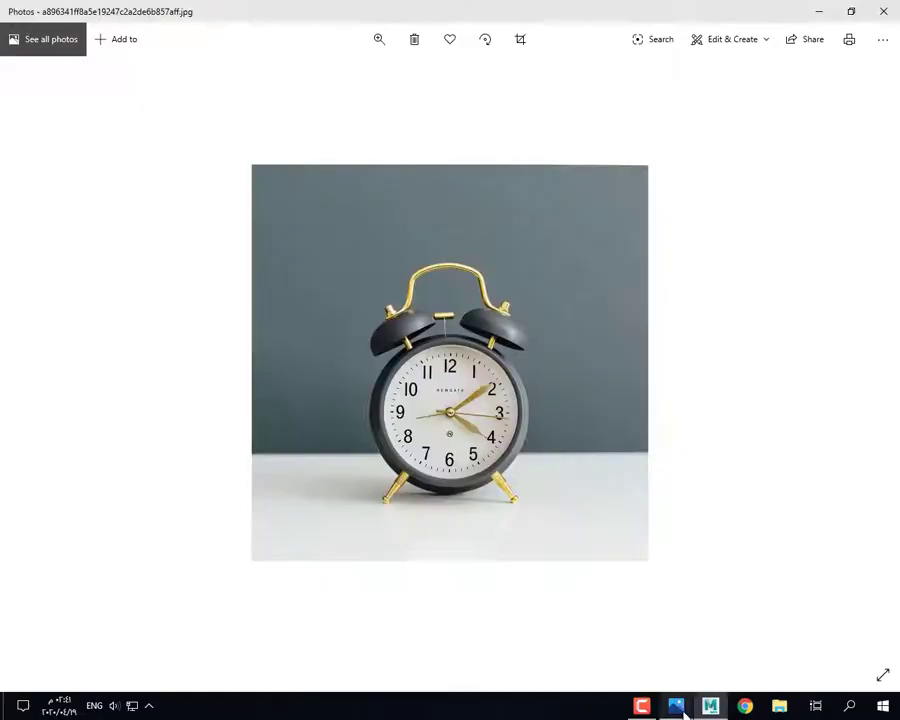
{"action": "left_click", "coordinate": [683, 712]}
{"action": "left_click", "coordinate": [226, 263]}
{"action": "left_click_drag", "start_coordinate": [206, 268], "coordinate": [206, 272]}
{"action": "left_click", "coordinate": [322, 212]}
Step: Lower the clock body and hammer together, undoing the final overshoot
{"action": "left_click_drag", "start_coordinate": [320, 398], "coordinate": [305, 428], "text": "alt"}
{"action": "left_click", "coordinate": [311, 402]}
{"action": "left_click", "coordinate": [346, 337], "text": "shift"}
{"action": "left_click_drag", "start_coordinate": [353, 290], "coordinate": [353, 297]}
{"action": "mouse_move", "coordinate": [356, 325]}
{"action": "left_mouse_down", "text": "alt"}
{"action": "mouse_move", "coordinate": [360, 358]}
{"action": "mouse_move", "coordinate": [348, 331]}
{"action": "left_mouse_up", "text": "alt"}
{"action": "left_click_drag", "start_coordinate": [357, 286], "coordinate": [357, 288]}
{"action": "key", "text": "ctrl+z"}
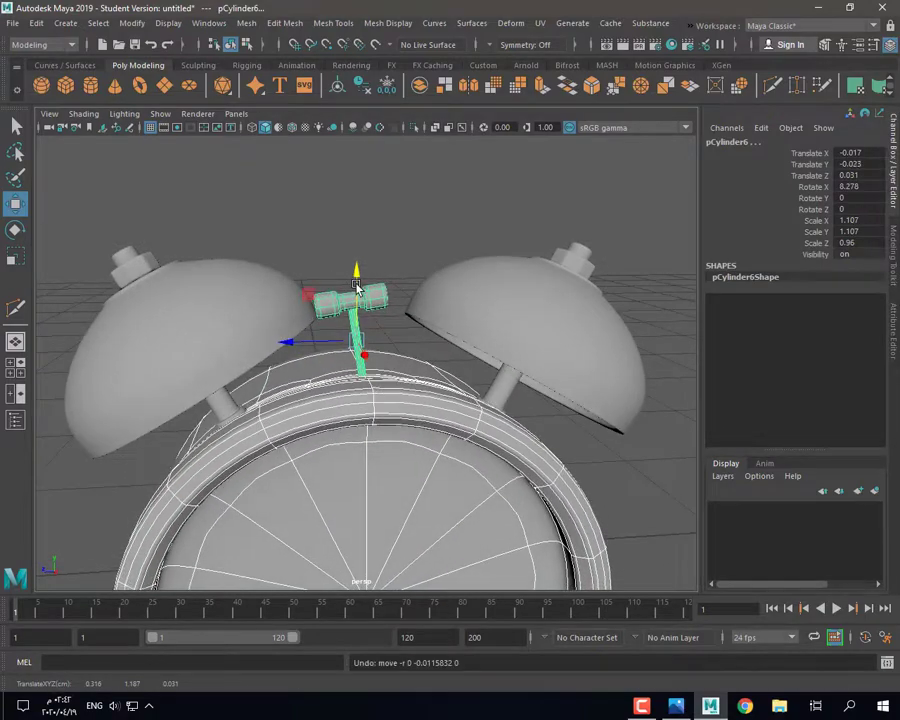
Step: Lower the clock body slightly, undoing a first trial move
{"action": "left_click", "coordinate": [332, 413]}
{"action": "left_click_drag", "start_coordinate": [358, 494], "coordinate": [358, 498]}
{"action": "key", "text": "ctrl+z"}
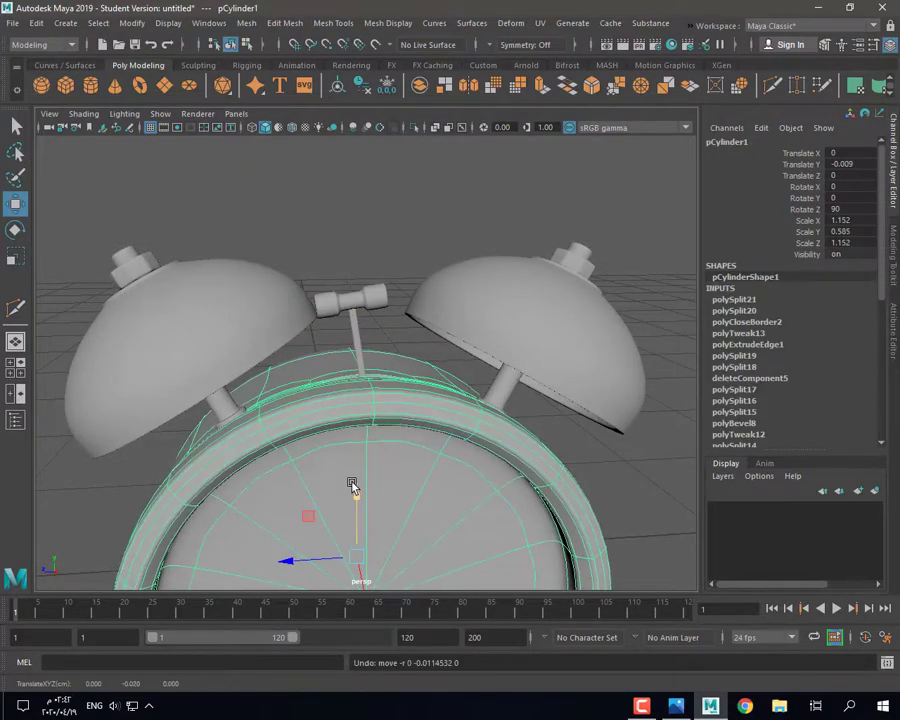
{"action": "key", "text": "ctrl+z"}
{"action": "key", "text": "ctrl+z"}
{"action": "key", "text": "ctrl+z"}
{"action": "key", "text": "ctrl+z"}
{"action": "key", "text": "ctrl+z"}
{"action": "key", "text": "ctrl+z"}
{"action": "key", "text": "ctrl+z"}
{"action": "key", "text": "ctrl+z"}
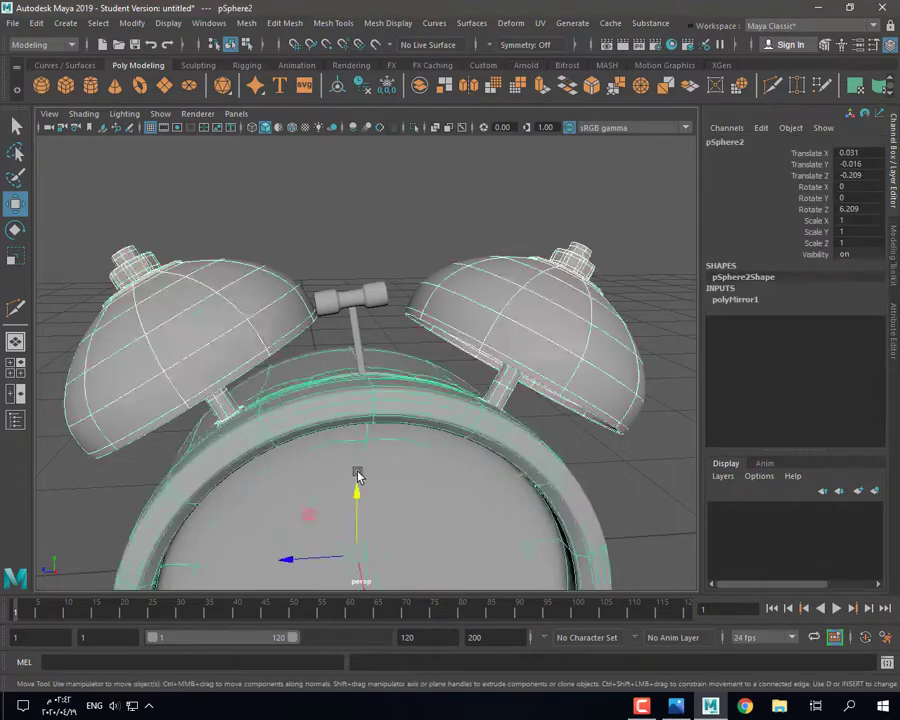
{"action": "left_click", "coordinate": [296, 403]}
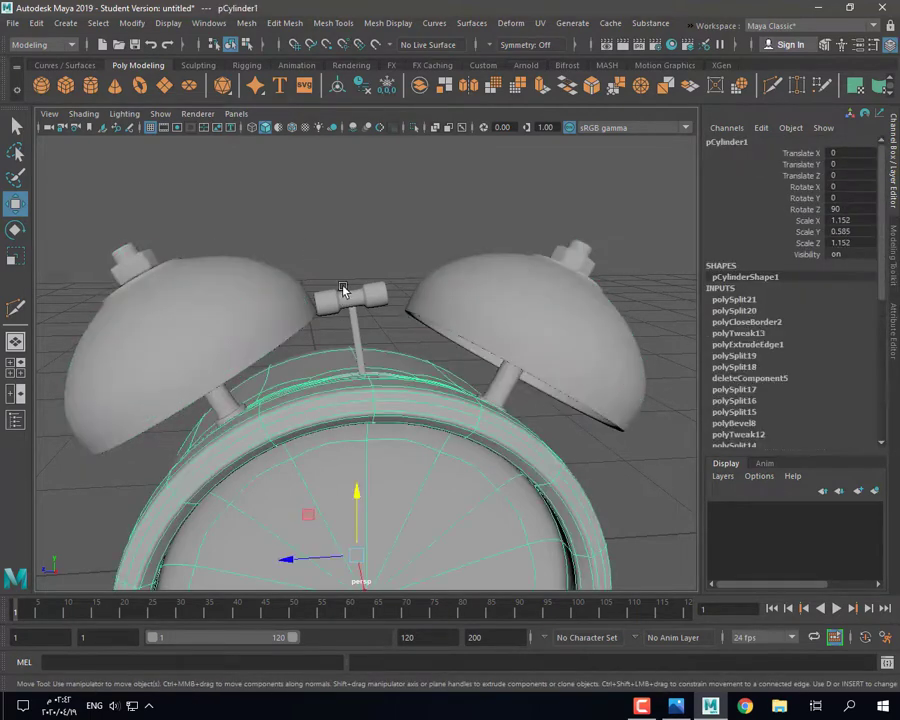
{"action": "left_click", "coordinate": [337, 290], "text": "shift"}
{"action": "left_click", "coordinate": [335, 416]}
{"action": "mouse_move", "coordinate": [358, 489]}
{"action": "left_mouse_down"}
{"action": "mouse_move", "coordinate": [358, 497]}
{"action": "mouse_move", "coordinate": [360, 487]}
{"action": "left_mouse_up"}
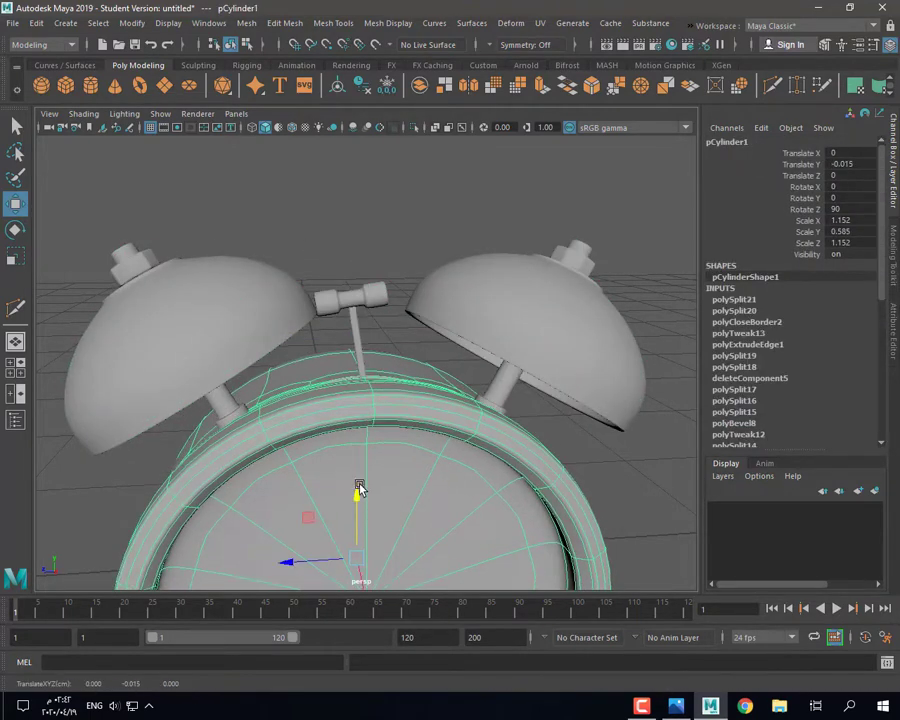
Step: Lower the bells with the body, then nudge the body to Translate Y -0.015
{"action": "left_click", "coordinate": [197, 301]}
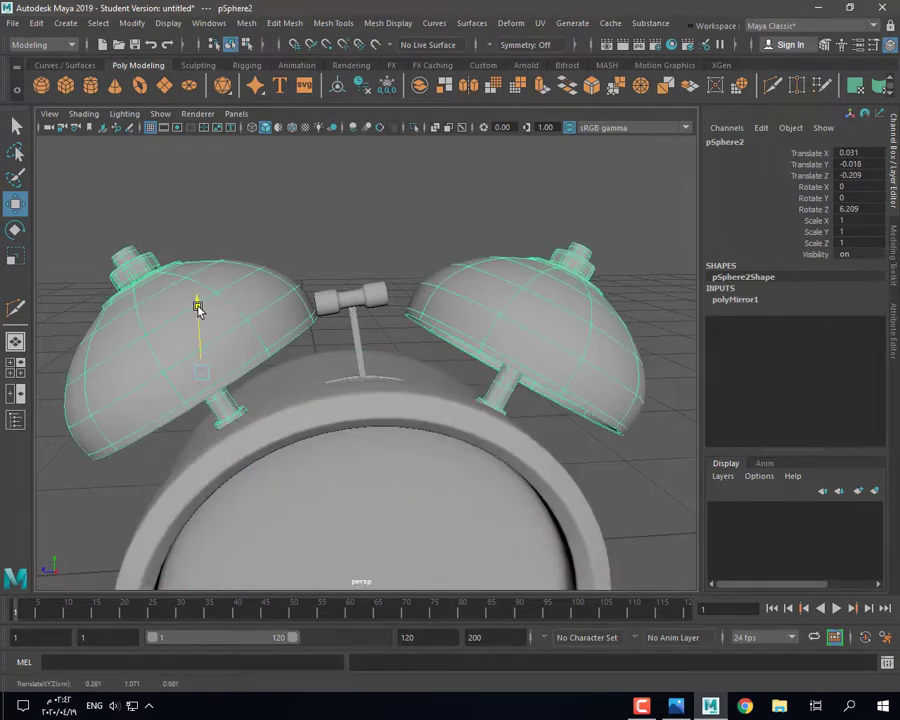
{"action": "left_click", "coordinate": [274, 438], "text": "shift"}
{"action": "left_click_drag", "start_coordinate": [356, 500], "coordinate": [361, 504]}
{"action": "left_click", "coordinate": [308, 340]}
{"action": "left_click_drag", "start_coordinate": [280, 472], "coordinate": [313, 446], "text": "alt"}
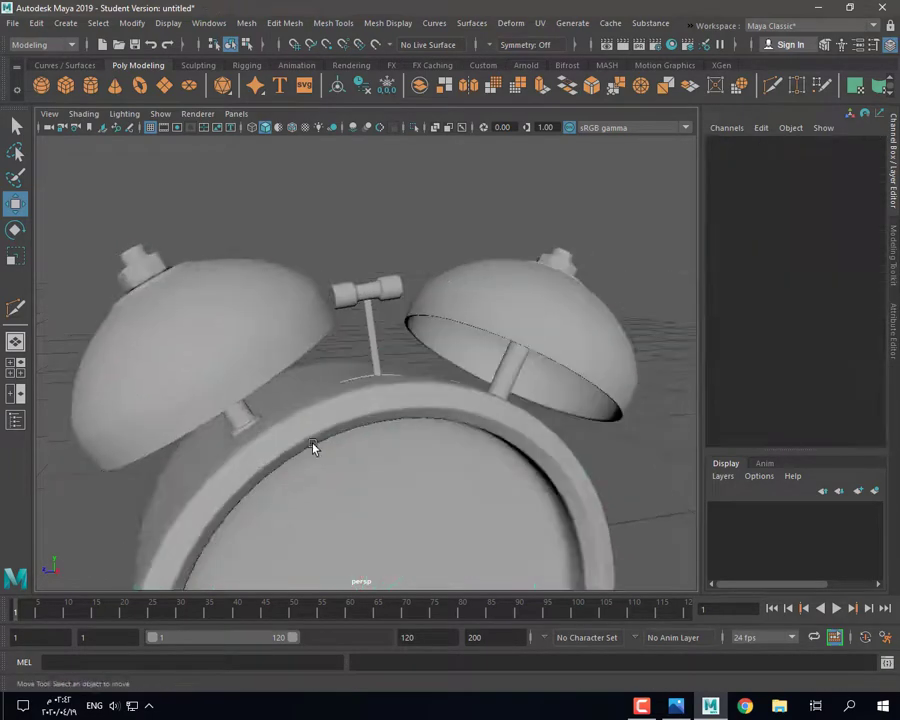
{"action": "left_click", "coordinate": [312, 444]}
{"action": "left_click_drag", "start_coordinate": [361, 513], "coordinate": [361, 517]}
Step: Marquee-select every clock part, then delete its construction history and freeze transformations
{"action": "left_click", "coordinate": [287, 175]}
{"action": "scroll", "coordinate": [320, 400], "scroll_direction": "down", "scroll_amount": 5}
{"action": "mouse_move", "coordinate": [325, 450]}
{"action": "left_mouse_down", "text": "alt"}
{"action": "mouse_move", "coordinate": [339, 412]}
{"action": "mouse_move", "coordinate": [334, 436]}
{"action": "left_mouse_up", "text": "alt"}
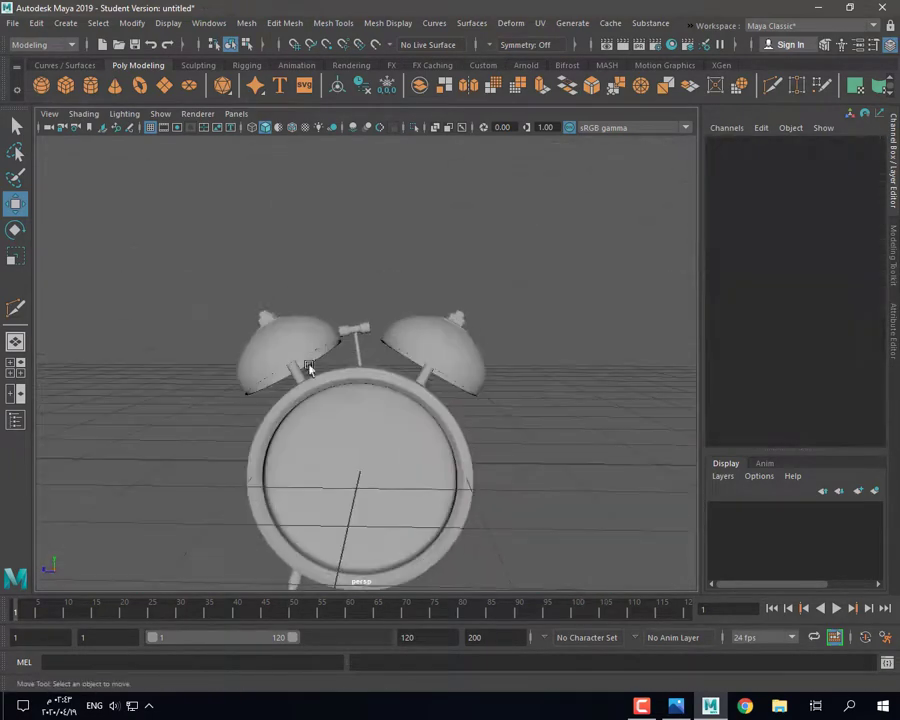
{"action": "left_click_drag", "start_coordinate": [309, 368], "coordinate": [390, 318], "text": "alt"}
{"action": "left_click", "coordinate": [357, 505]}
{"action": "key", "text": "t"}
{"action": "key", "text": "f"}
{"action": "left_click_drag", "start_coordinate": [457, 522], "coordinate": [352, 441], "text": "alt"}
{"action": "scroll", "coordinate": [352, 441], "scroll_direction": "down", "scroll_amount": 5}
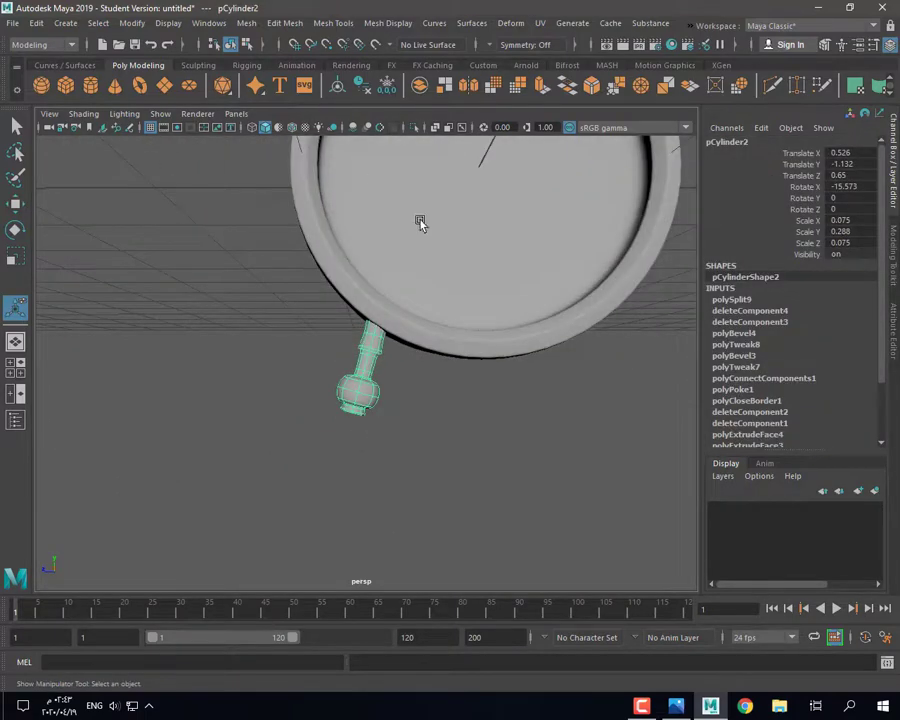
{"action": "scroll", "coordinate": [420, 222], "scroll_direction": "down", "scroll_amount": 8}
{"action": "left_click_drag", "start_coordinate": [305, 201], "coordinate": [544, 461]}
{"action": "left_click", "coordinate": [338, 87]}
{"action": "left_click", "coordinate": [362, 87]}
{"action": "left_click", "coordinate": [387, 87]}
{"action": "key", "text": "f"}
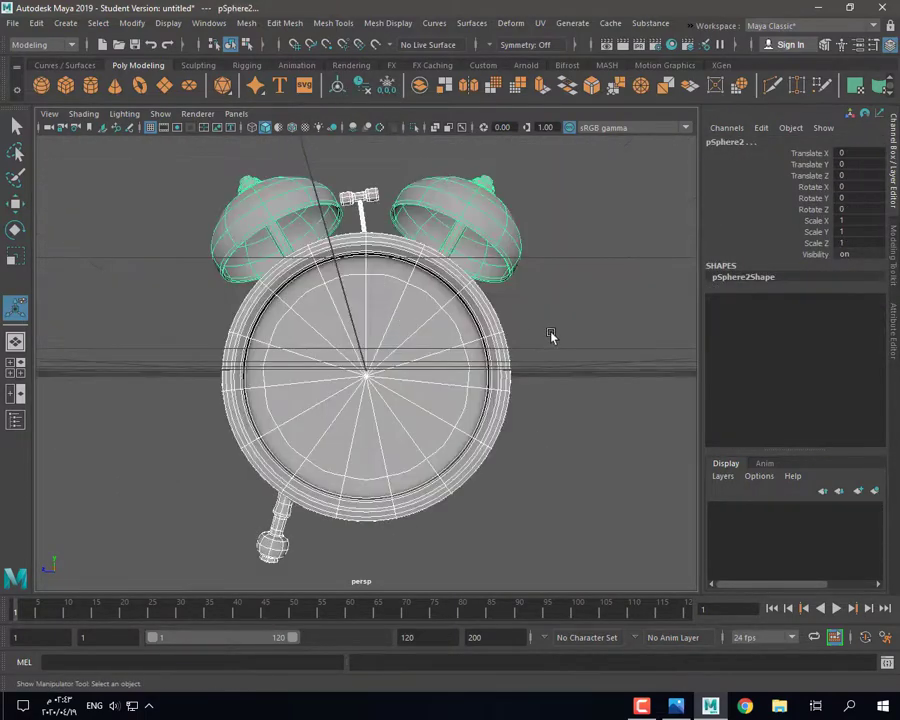
Step: Select the edge loop around the clock body's cap
{"action": "left_click", "coordinate": [551, 336]}
{"action": "mouse_move", "coordinate": [458, 370]}
{"action": "left_mouse_down", "text": "alt"}
{"action": "mouse_move", "coordinate": [516, 400]}
{"action": "mouse_move", "coordinate": [466, 426]}
{"action": "mouse_move", "coordinate": [446, 378]}
{"action": "left_mouse_up", "text": "alt"}
{"action": "left_click", "coordinate": [359, 330]}
{"action": "left_click_drag", "start_coordinate": [356, 338], "coordinate": [404, 367], "text": "alt"}
{"action": "right_click_drag", "start_coordinate": [398, 294], "coordinate": [400, 266]}
{"action": "double_click", "coordinate": [392, 291]}
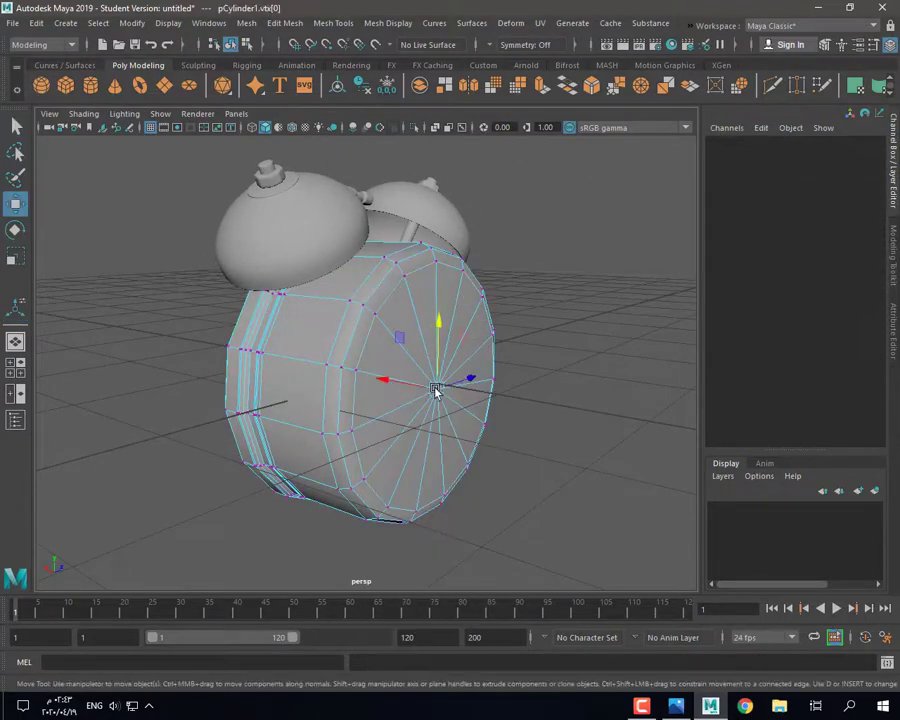
Step: Scale the clock body's cap loop outward
{"action": "left_click_drag", "start_coordinate": [393, 402], "coordinate": [410, 429], "text": "alt"}
{"action": "left_click_drag", "start_coordinate": [400, 380], "coordinate": [370, 315]}
{"action": "key", "text": "w"}
{"action": "left_click", "coordinate": [548, 448]}
{"action": "left_click_drag", "start_coordinate": [548, 448], "coordinate": [287, 354], "text": "alt"}
Step: Delete the wedge faces on the clock body's front
{"action": "left_click", "coordinate": [374, 350]}
{"action": "key", "text": "1"}
{"action": "scroll", "coordinate": [296, 335], "scroll_direction": "up", "scroll_amount": 3}
{"action": "right_click_drag", "start_coordinate": [305, 316], "coordinate": [309, 352]}
{"action": "left_click", "coordinate": [260, 368]}
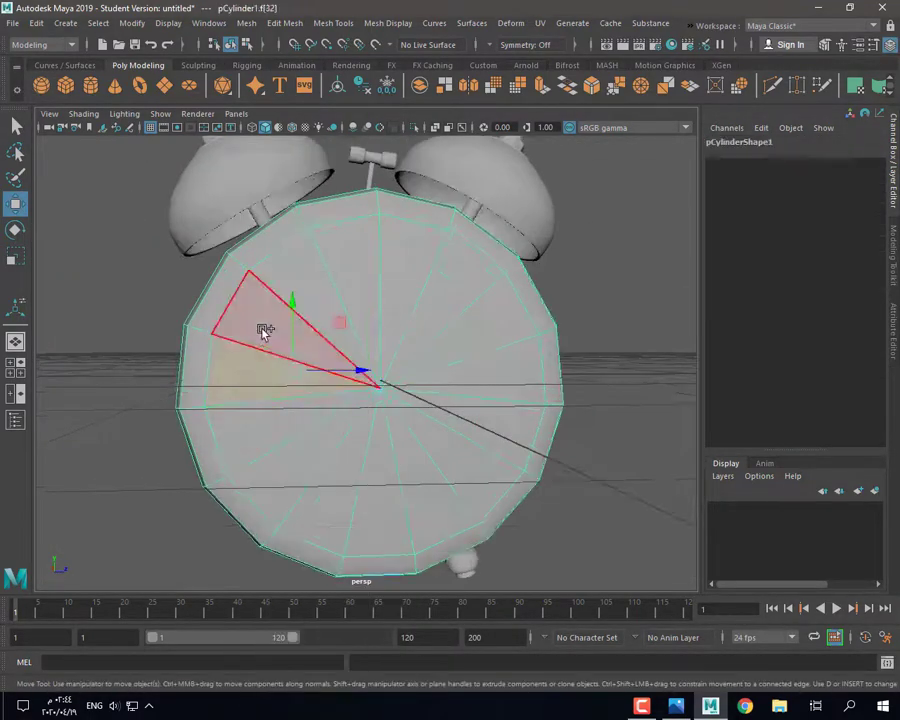
{"action": "left_click", "coordinate": [281, 338]}
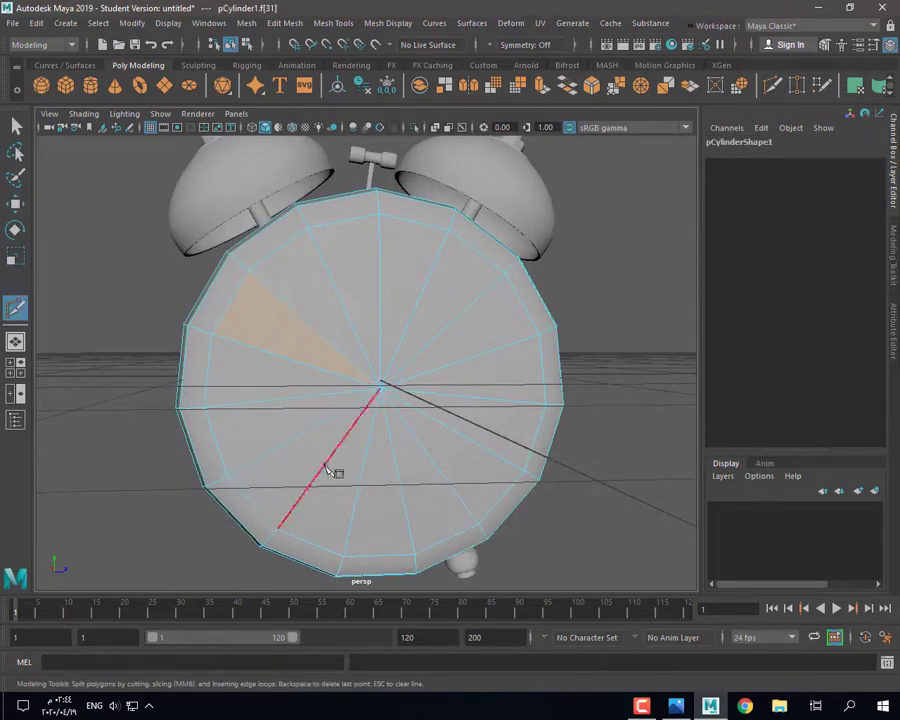
{"action": "left_click", "coordinate": [110, 258]}
{"action": "left_click_drag", "start_coordinate": [266, 351], "coordinate": [255, 354], "text": "alt"}
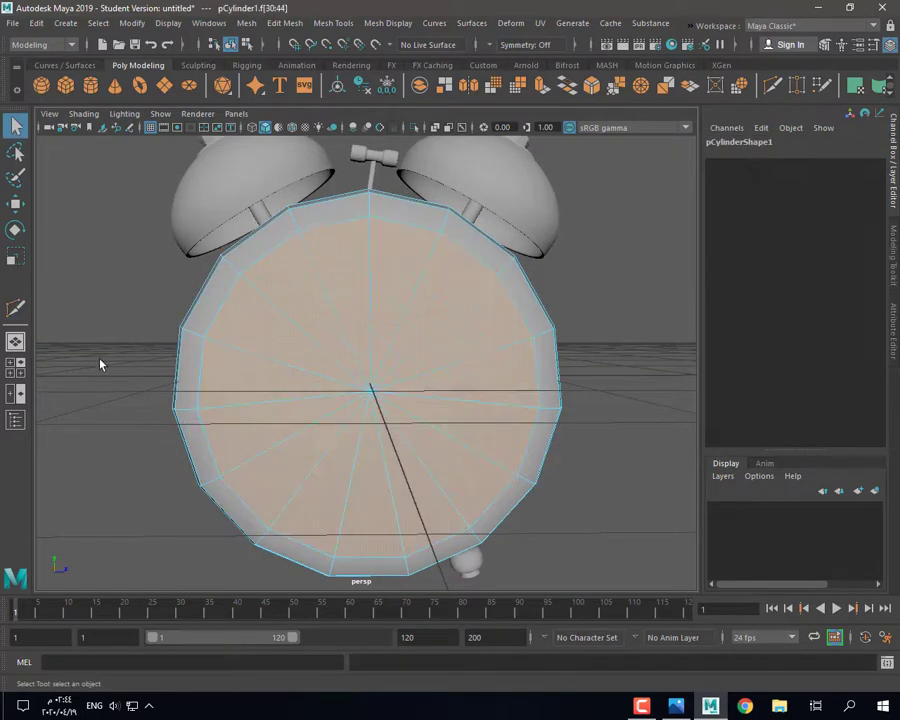
{"action": "key", "text": "Delete"}
{"action": "left_click_drag", "start_coordinate": [215, 443], "coordinate": [410, 228], "text": "alt"}
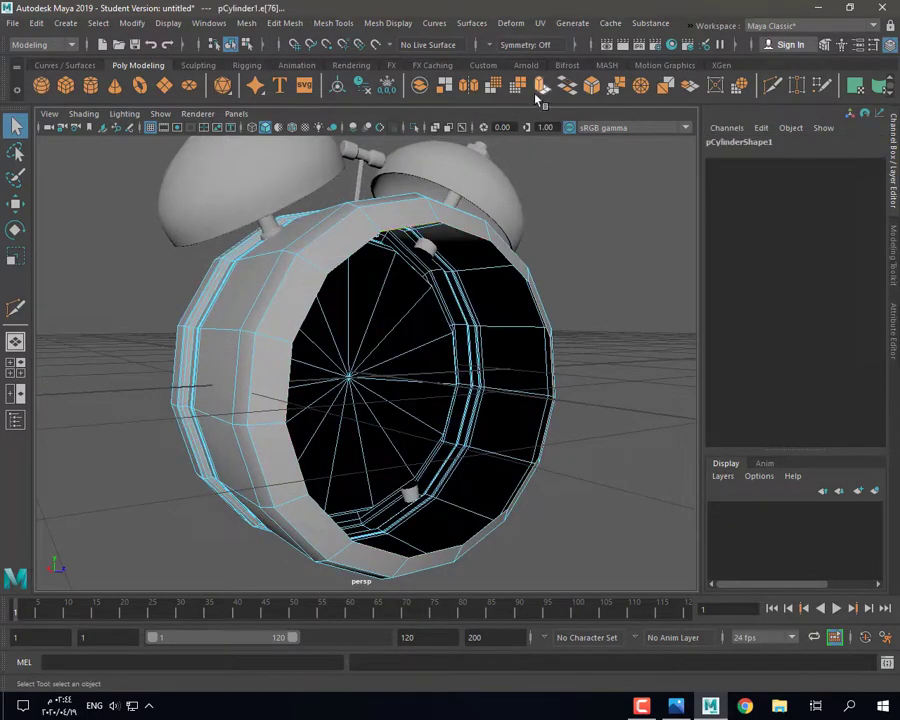
Step: Fill the front hole, then extrude the new face twice, insetting it slightly
{"action": "left_click", "coordinate": [565, 89]}
{"action": "right_click_drag", "start_coordinate": [450, 270], "coordinate": [456, 329]}
{"action": "left_click", "coordinate": [458, 326]}
{"action": "left_click", "coordinate": [542, 91]}
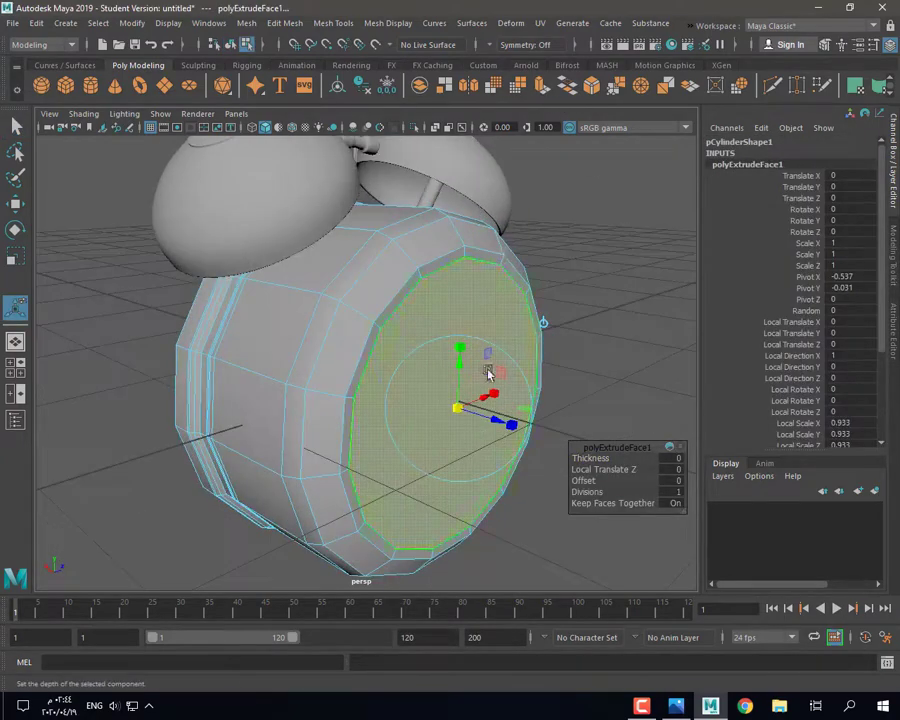
{"action": "key", "text": "ctrl+e"}
{"action": "left_click_drag", "start_coordinate": [491, 421], "coordinate": [481, 420]}
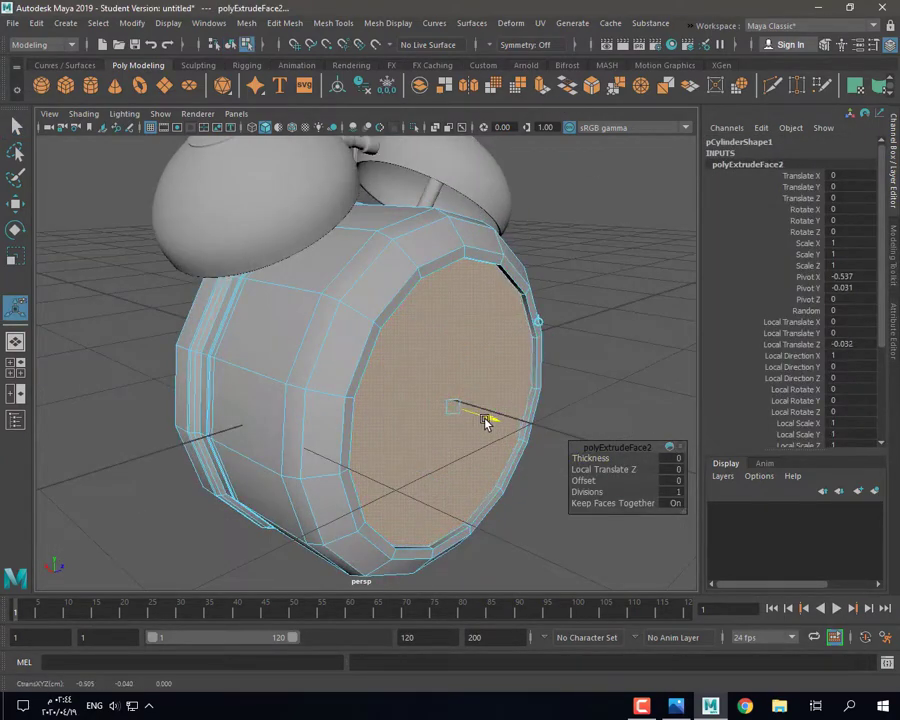
{"action": "key", "text": "3"}
{"action": "key", "text": "1"}
{"action": "key", "text": "q"}
{"action": "right_click_drag", "start_coordinate": [492, 287], "coordinate": [498, 252]}
Step: Poke the front cap face so it triangulates around its centre
{"action": "left_click", "coordinate": [517, 288]}
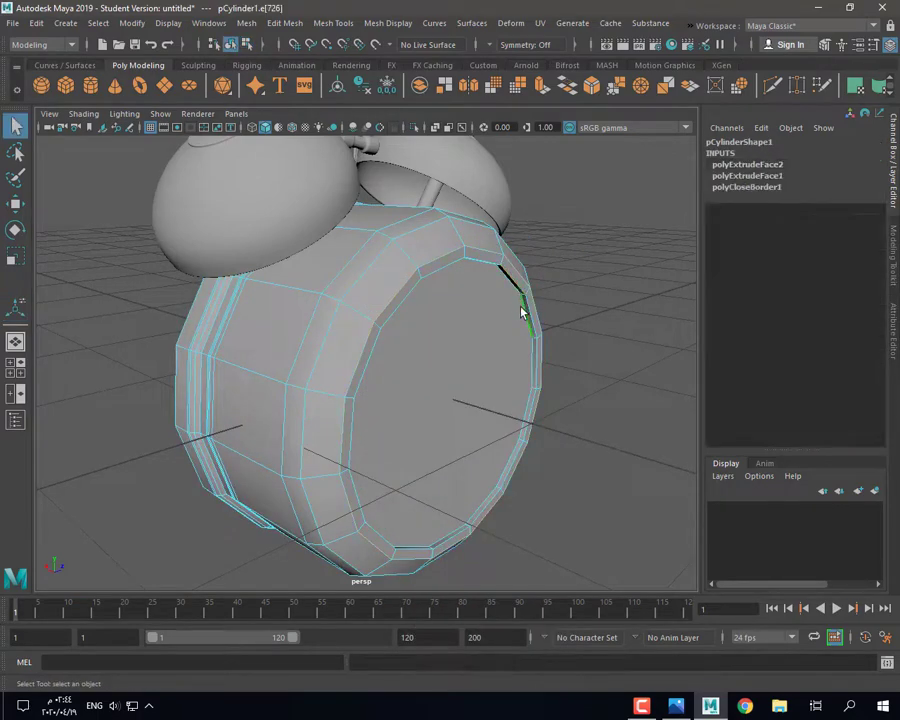
{"action": "key", "text": "ctrl+z"}
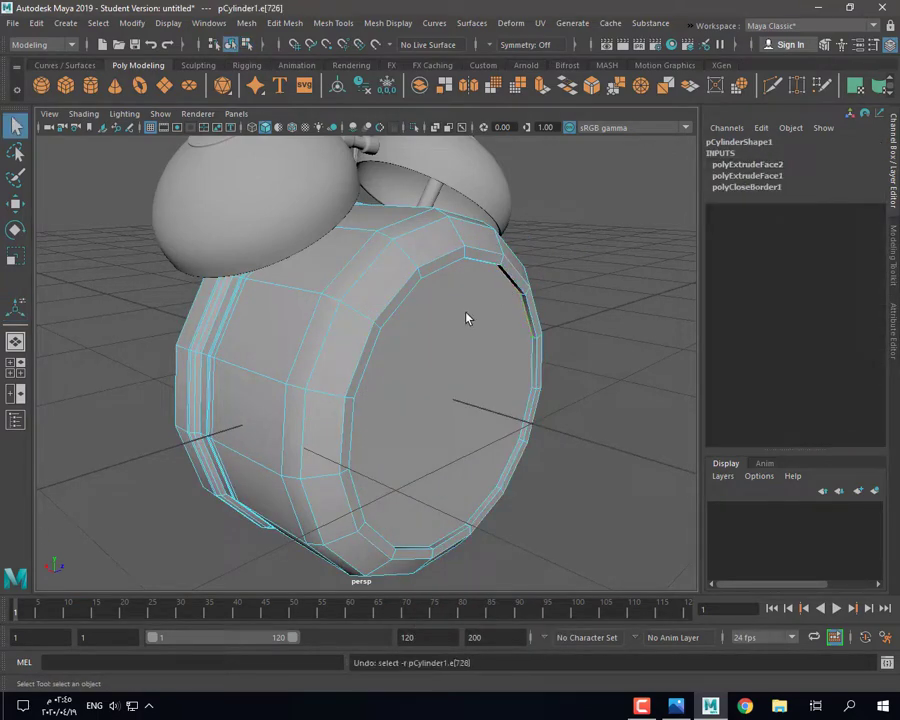
{"action": "right_click_drag", "start_coordinate": [466, 315], "coordinate": [466, 350]}
{"action": "left_click", "coordinate": [462, 348]}
{"action": "left_click", "coordinate": [330, 28]}
{"action": "mouse_move", "coordinate": [376, 27]}
{"action": "mouse_move", "coordinate": [284, 24]}
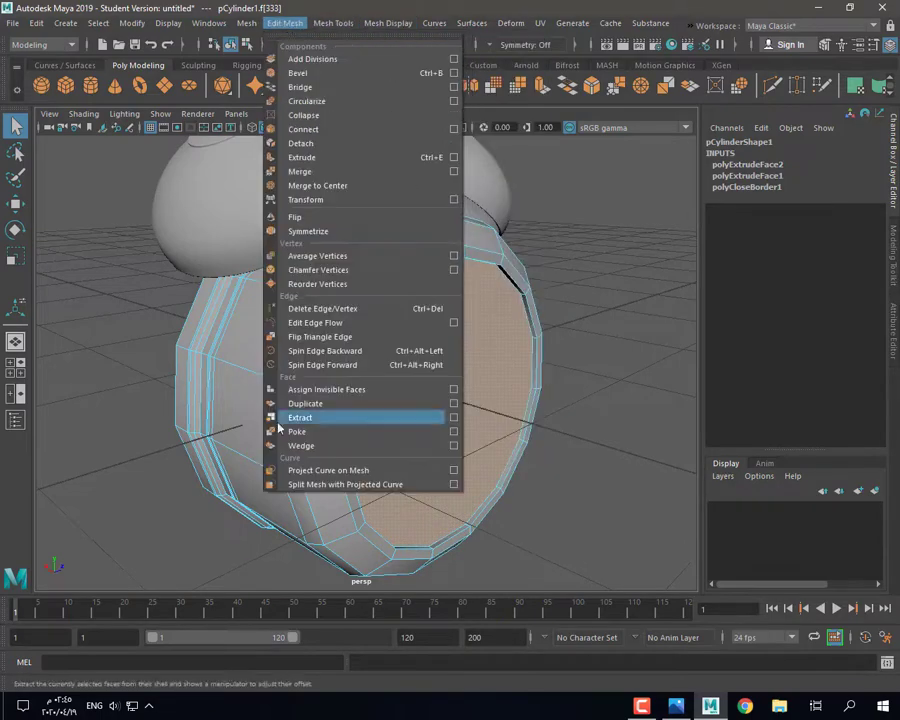
{"action": "left_click", "coordinate": [281, 431]}
Step: Bevel the rim edge loop of the clock face and check it smoothed
{"action": "left_click", "coordinate": [576, 268]}
{"action": "right_click_drag", "start_coordinate": [508, 300], "coordinate": [502, 286]}
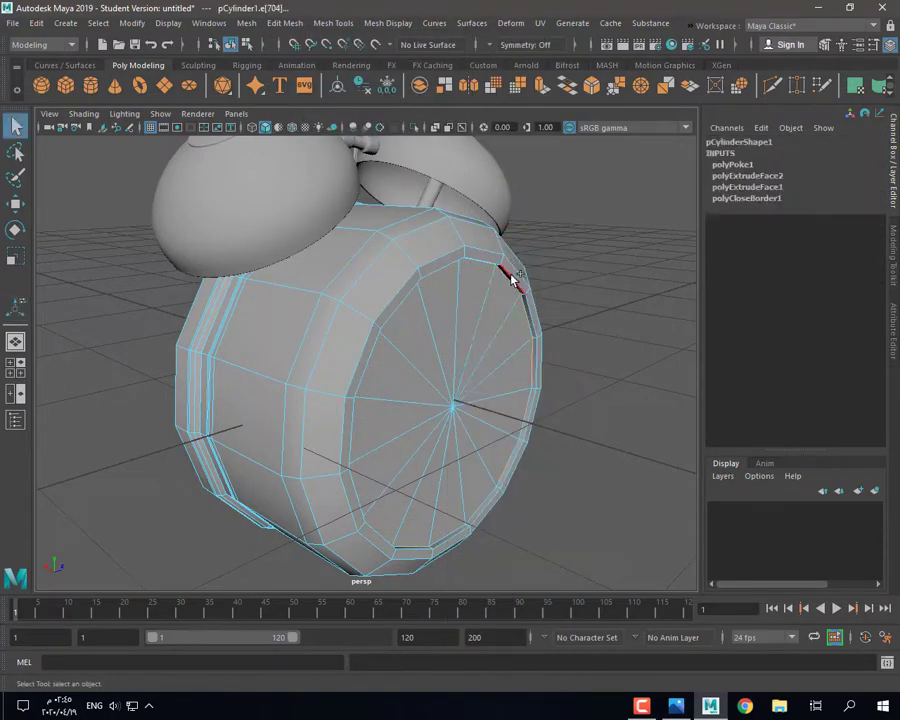
{"action": "left_click", "coordinate": [593, 87]}
{"action": "left_click", "coordinate": [582, 370]}
{"action": "key", "text": "3"}
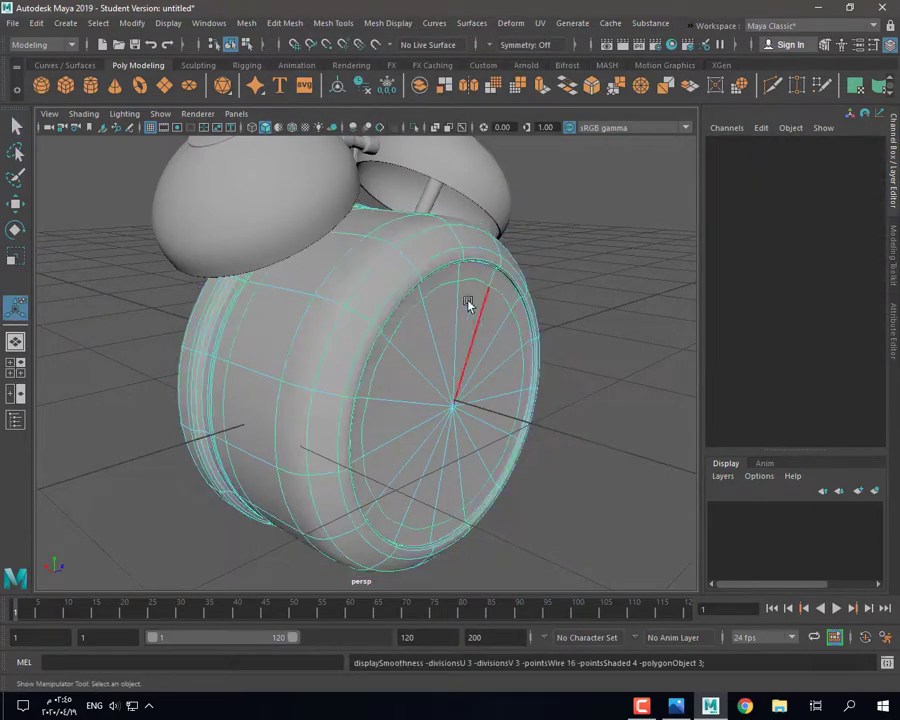
{"action": "right_click_drag", "start_coordinate": [473, 306], "coordinate": [508, 284]}
{"action": "left_click", "coordinate": [568, 390]}
{"action": "left_click_drag", "start_coordinate": [570, 396], "coordinate": [453, 425], "text": "alt"}
{"action": "scroll", "coordinate": [390, 366], "scroll_direction": "down", "scroll_amount": 2}
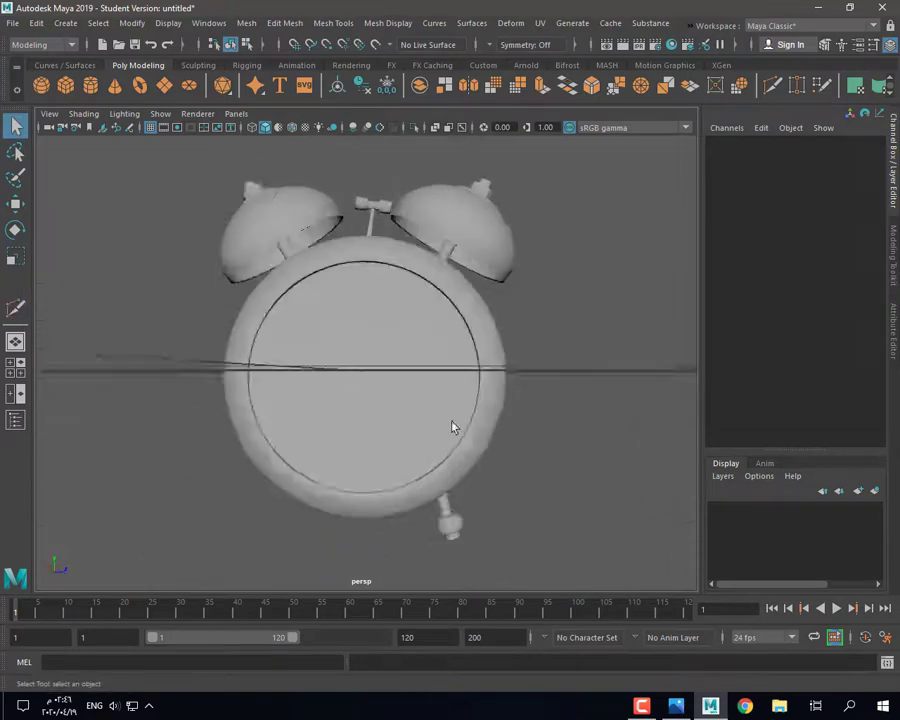
Step: Select the clock face's radial edges and delete them
{"action": "left_click", "coordinate": [423, 407]}
{"action": "key", "text": "1"}
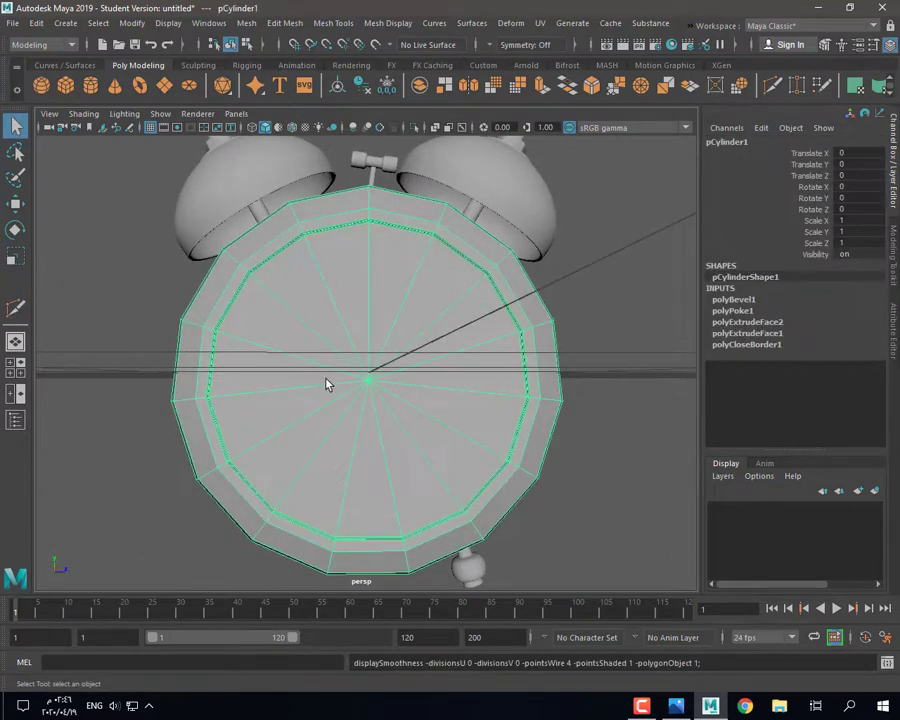
{"action": "right_click_drag", "start_coordinate": [332, 384], "coordinate": [337, 308]}
{"action": "mouse_move", "coordinate": [332, 295]}
{"action": "left_mouse_down"}
{"action": "mouse_move", "coordinate": [323, 436]}
{"action": "mouse_move", "coordinate": [328, 425]}
{"action": "left_mouse_up"}
{"action": "key", "text": "Delete"}
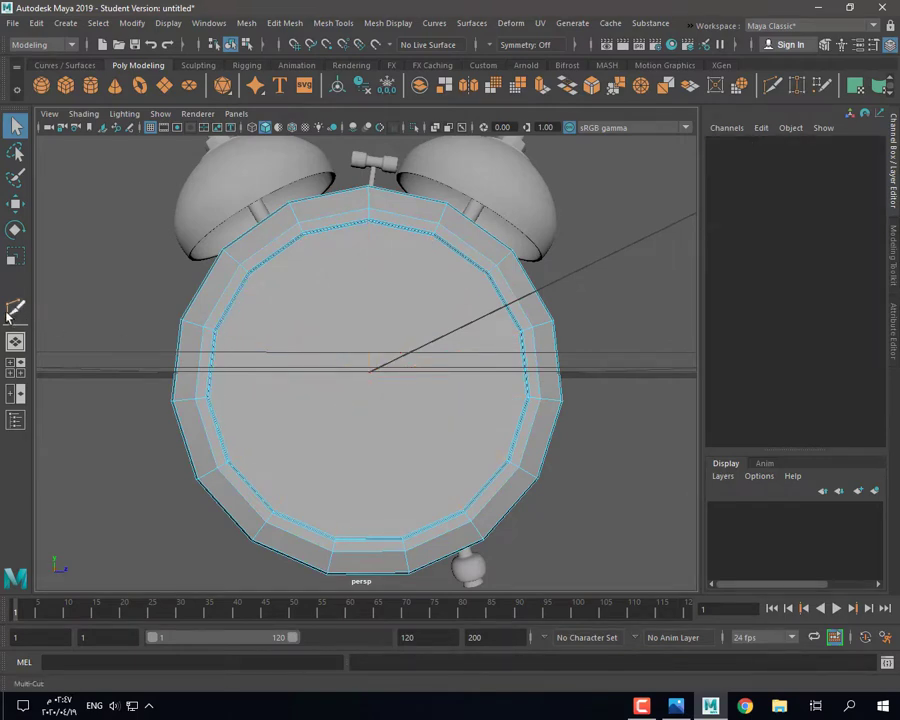
Step: Cut new grid edges into the clock face with Multi-Cut
{"action": "left_click", "coordinate": [13, 311]}
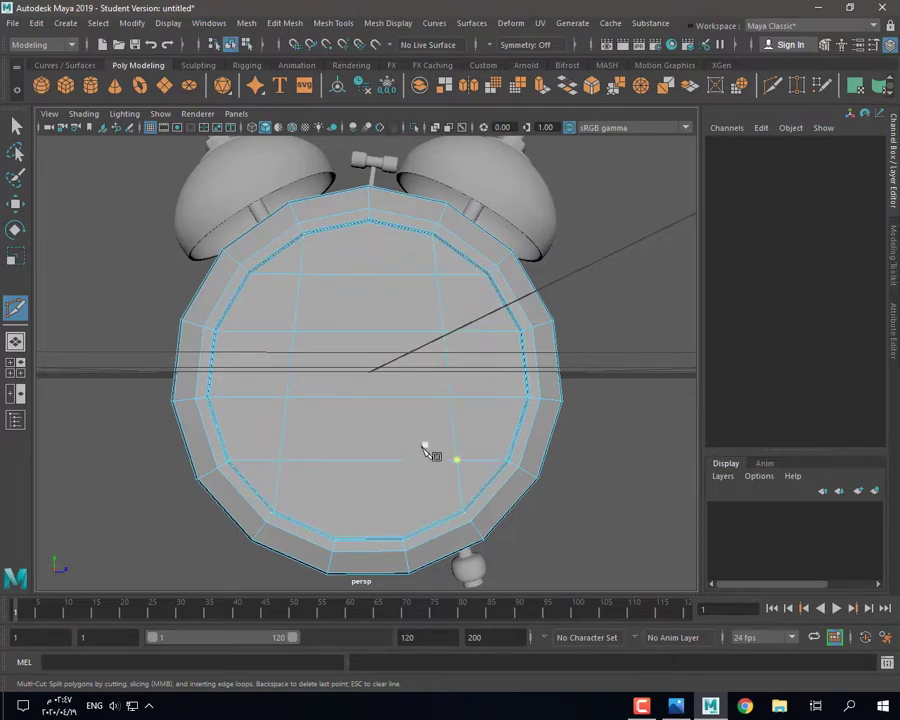
{"action": "key", "text": "3"}
{"action": "right_click_drag", "start_coordinate": [296, 250], "coordinate": [362, 231]}
{"action": "left_click", "coordinate": [150, 325]}
{"action": "mouse_move", "coordinate": [215, 340]}
{"action": "left_mouse_down", "text": "alt"}
{"action": "mouse_move", "coordinate": [272, 313]}
{"action": "mouse_move", "coordinate": [229, 343]}
{"action": "left_mouse_up", "text": "alt"}
{"action": "left_click", "coordinate": [290, 370]}
{"action": "key", "text": "1"}
{"action": "left_click_drag", "start_coordinate": [354, 402], "coordinate": [338, 345], "text": "alt"}
{"action": "right_click_drag", "start_coordinate": [331, 318], "coordinate": [283, 346]}
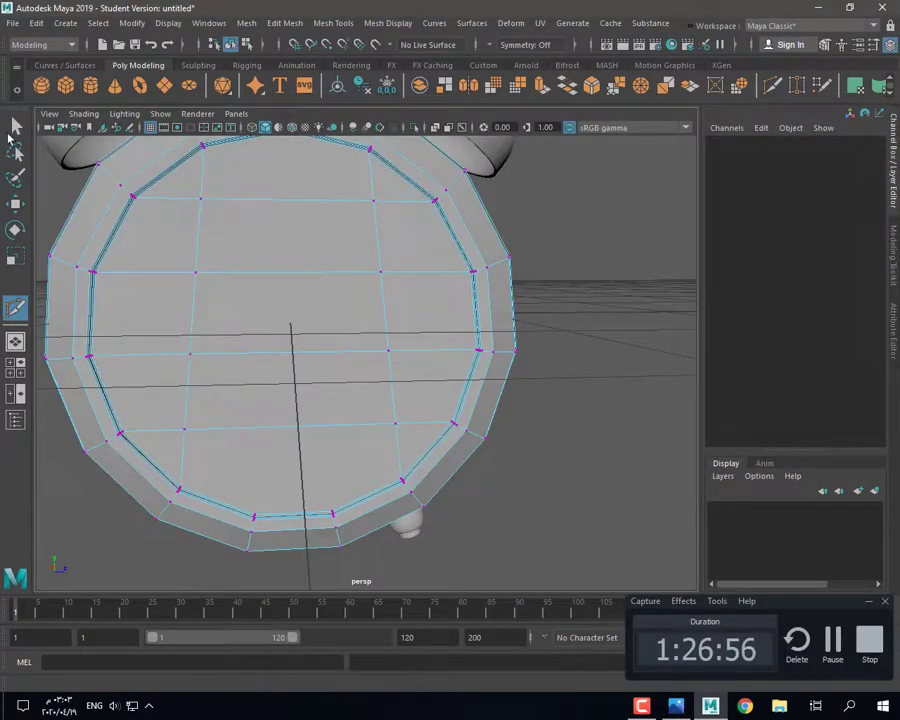
{"action": "key", "text": "q"}
Step: Cut a small diamond of edges around a face vertex, then nudge one diamond vertex along X
{"action": "left_click", "coordinate": [192, 357]}
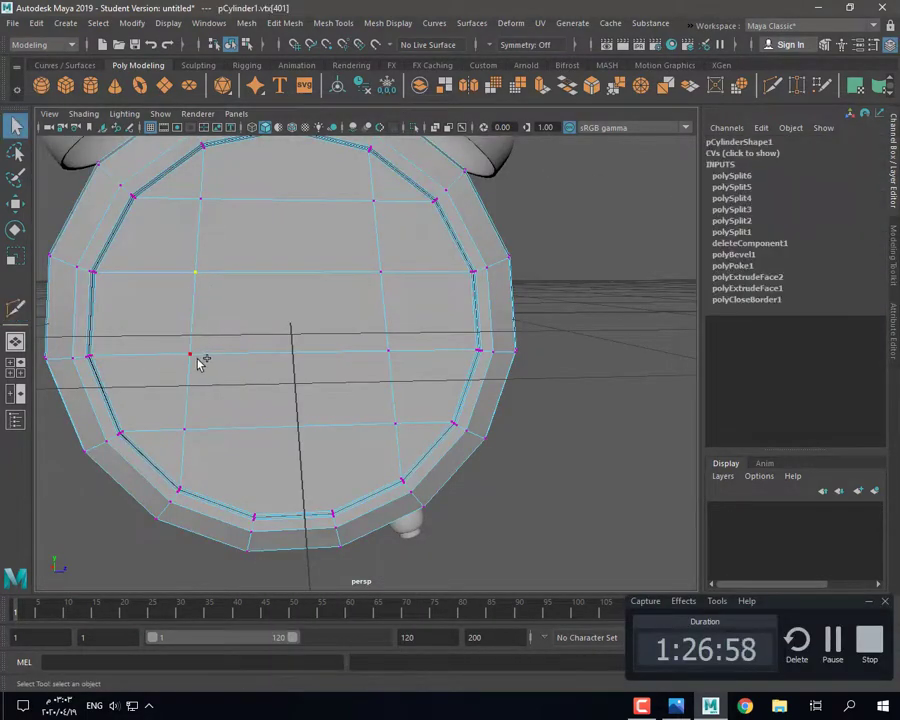
{"action": "key", "text": "r"}
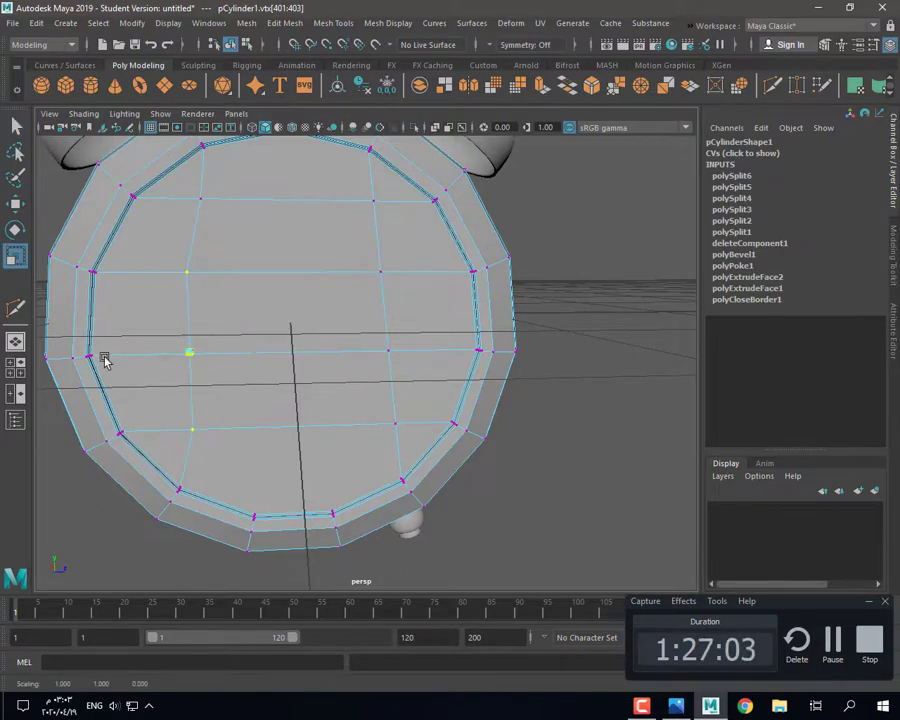
{"action": "left_click", "coordinate": [213, 342]}
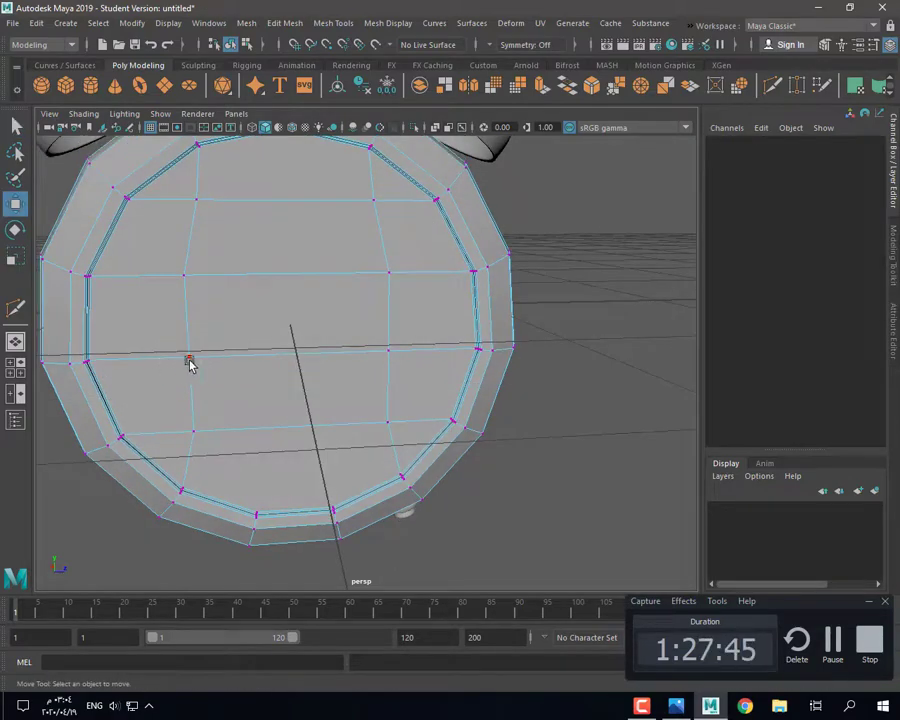
{"action": "key", "text": "ctrl+z"}
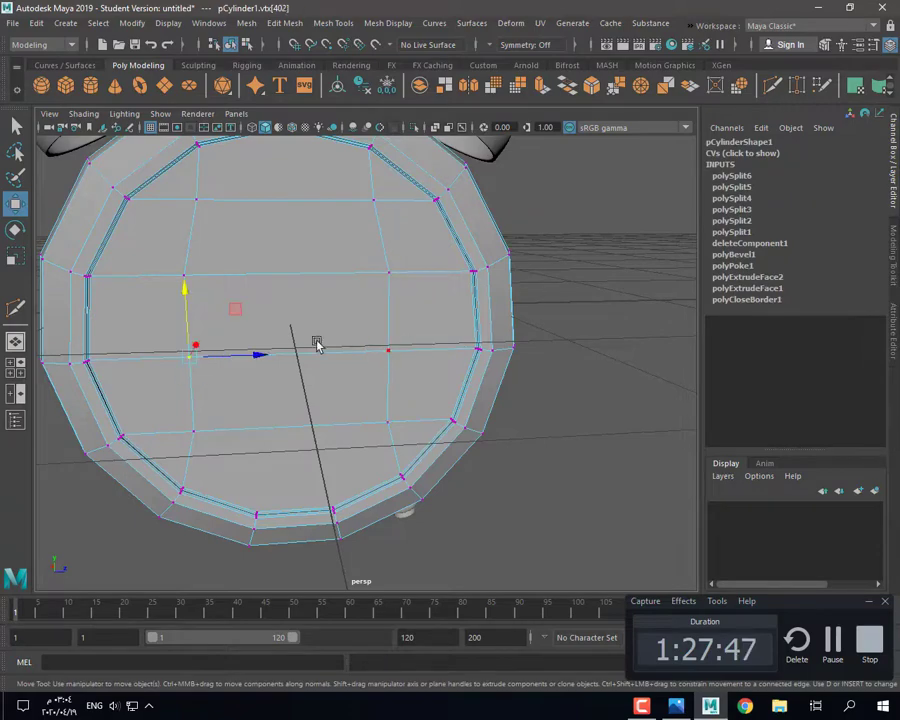
{"action": "right_click_drag", "start_coordinate": [316, 345], "coordinate": [313, 300]}
{"action": "left_click", "coordinate": [15, 308]}
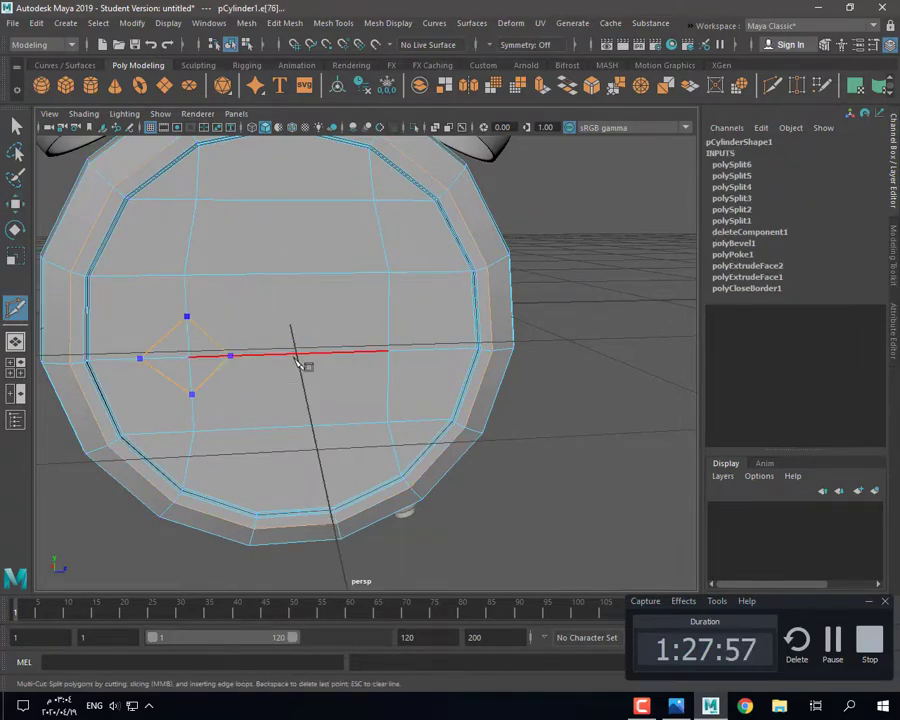
{"action": "key", "text": "q"}
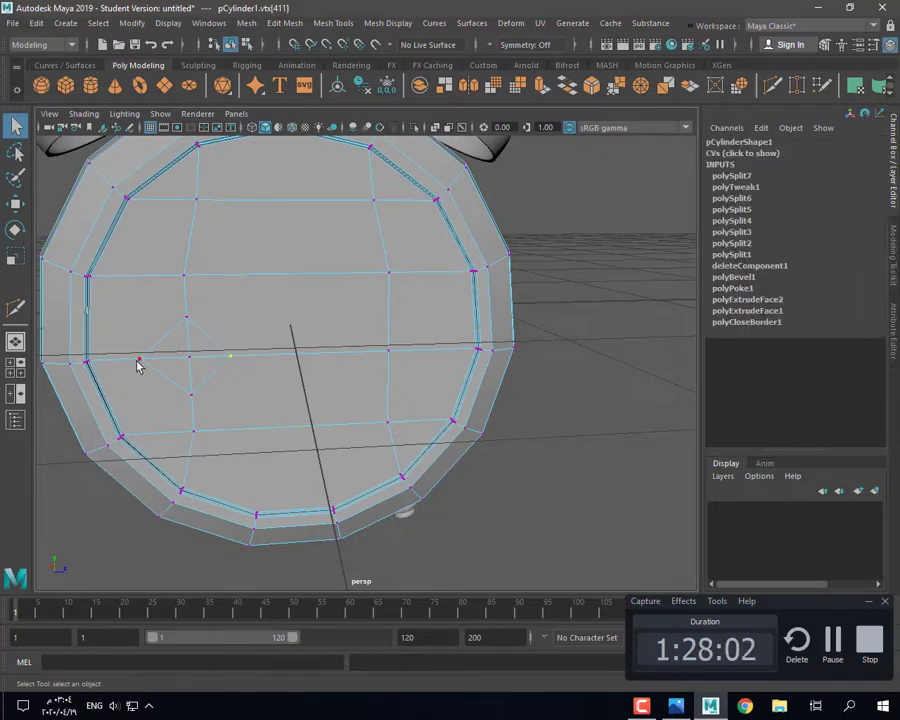
{"action": "key", "text": "w"}
{"action": "left_click_drag", "start_coordinate": [242, 355], "coordinate": [243, 358]}
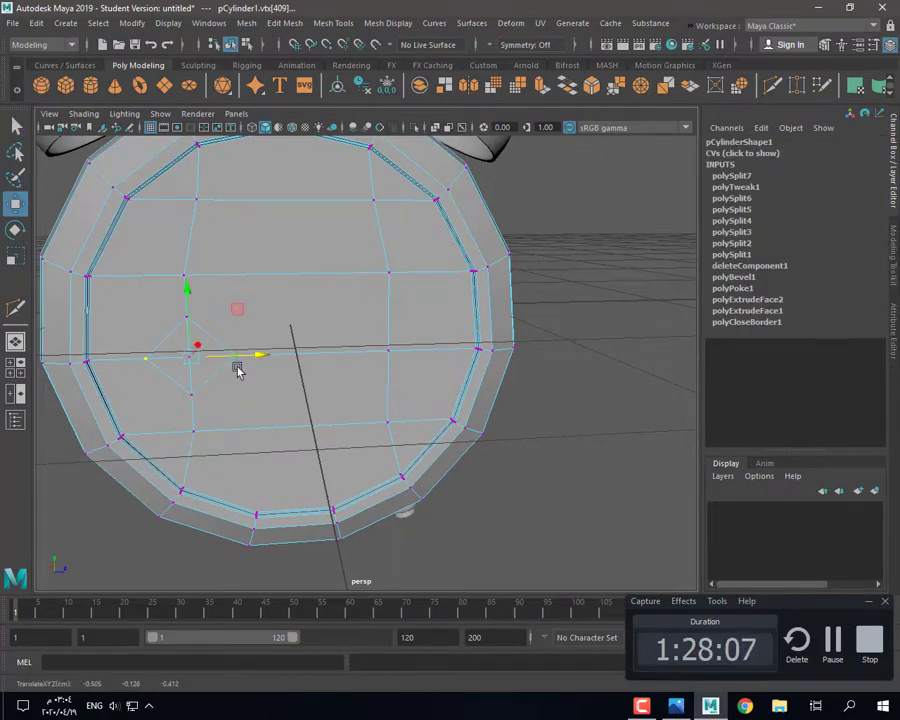
{"action": "left_click", "coordinate": [468, 494]}
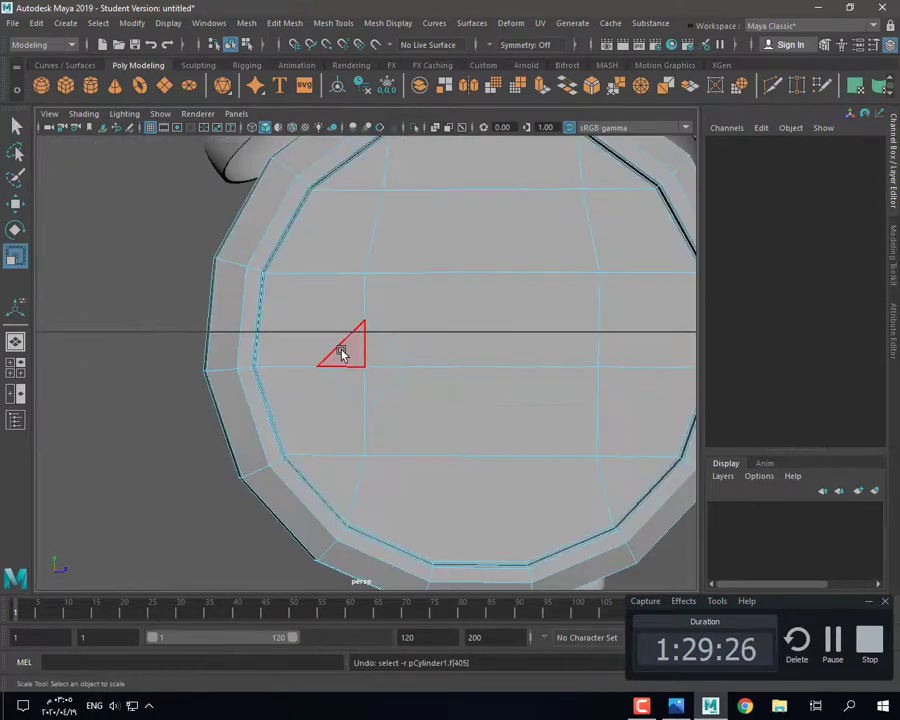
Step: Select the four triangular diamond faces on the clock face and extrude them
{"action": "left_click", "coordinate": [341, 352]}
{"action": "left_click", "coordinate": [381, 351], "text": "shift"}
{"action": "left_click", "coordinate": [382, 386], "text": "shift"}
{"action": "left_click", "coordinate": [342, 386], "text": "shift"}
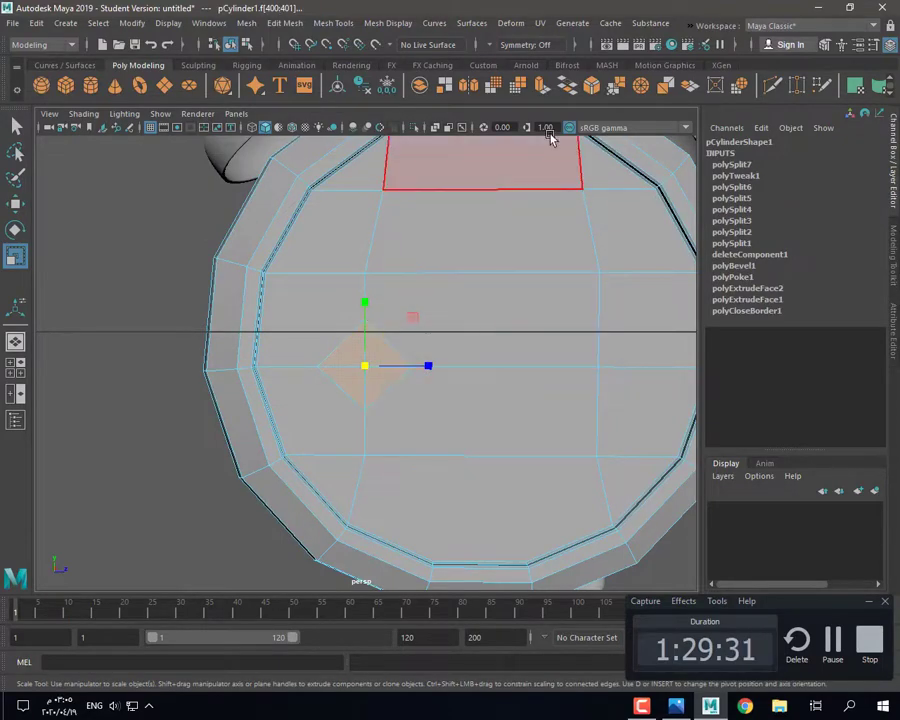
{"action": "key", "text": "ctrl+e"}
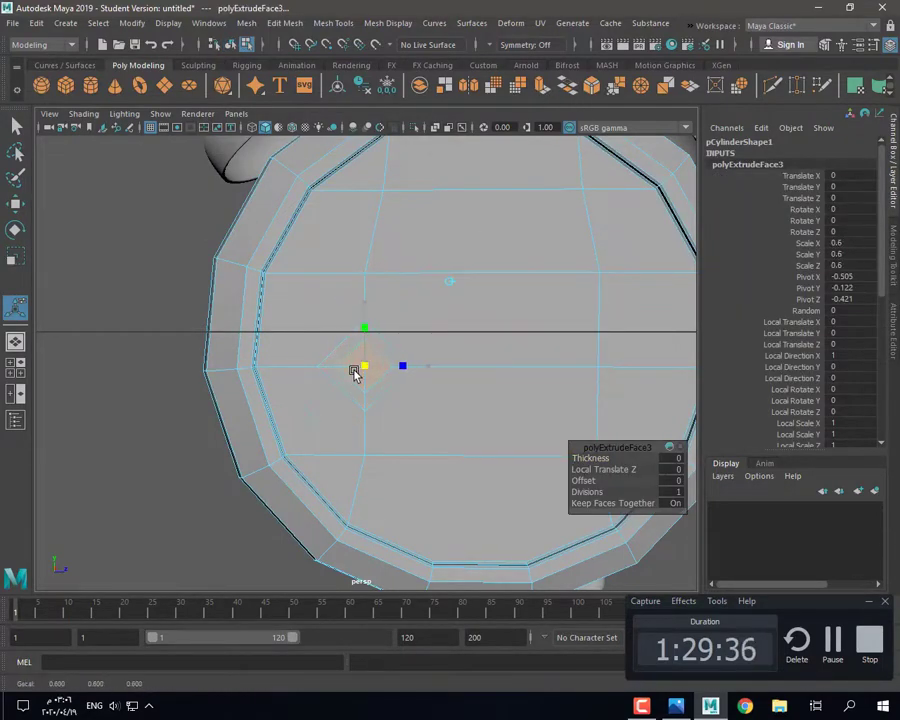
Step: Reselect the extruded diamond faces and scale them inward to form an inset
{"action": "left_click_drag", "start_coordinate": [363, 372], "coordinate": [306, 345], "text": "alt"}
{"action": "left_click", "coordinate": [16, 127]}
{"action": "scroll", "coordinate": [352, 335], "scroll_direction": "up", "scroll_amount": 5}
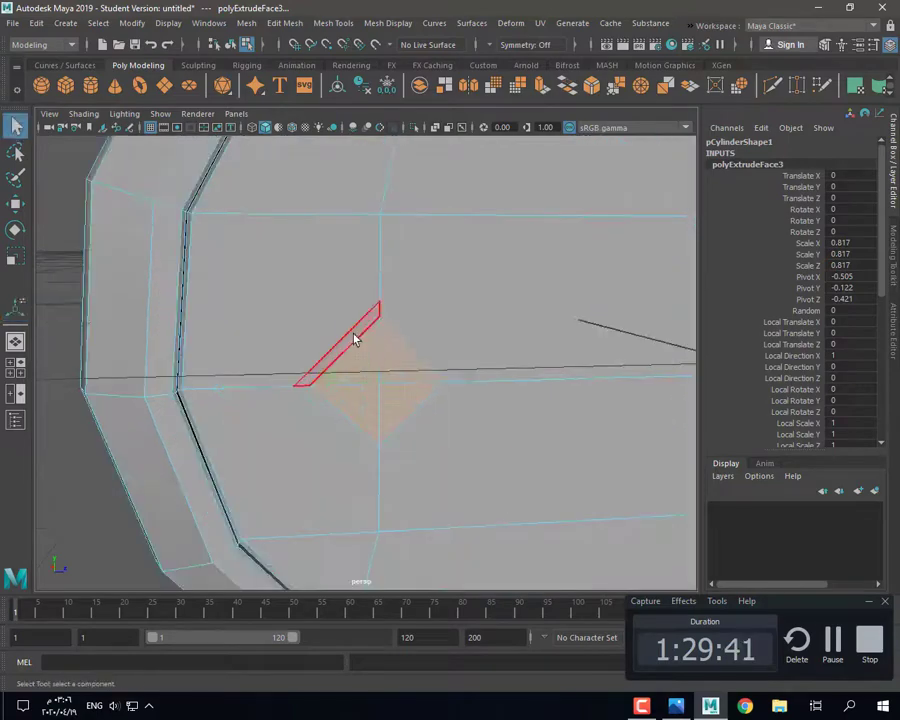
{"action": "left_click", "coordinate": [355, 337]}
{"action": "double_click", "coordinate": [408, 337], "text": "shift"}
{"action": "key", "text": "r"}
{"action": "scroll", "coordinate": [344, 372], "scroll_direction": "down", "scroll_amount": 5}
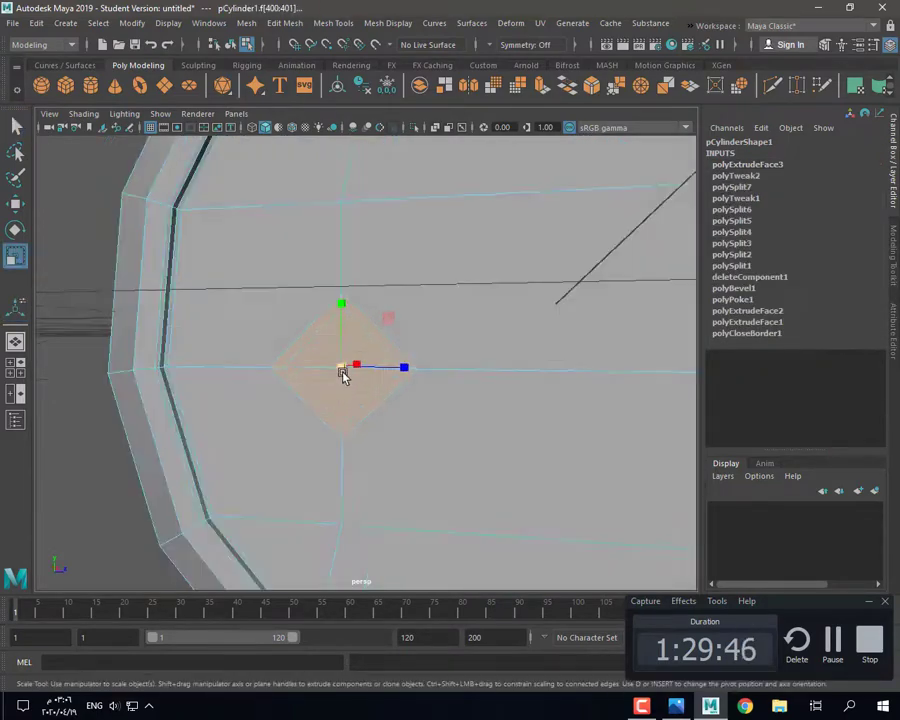
{"action": "scroll", "coordinate": [350, 390], "scroll_direction": "up", "scroll_amount": 6}
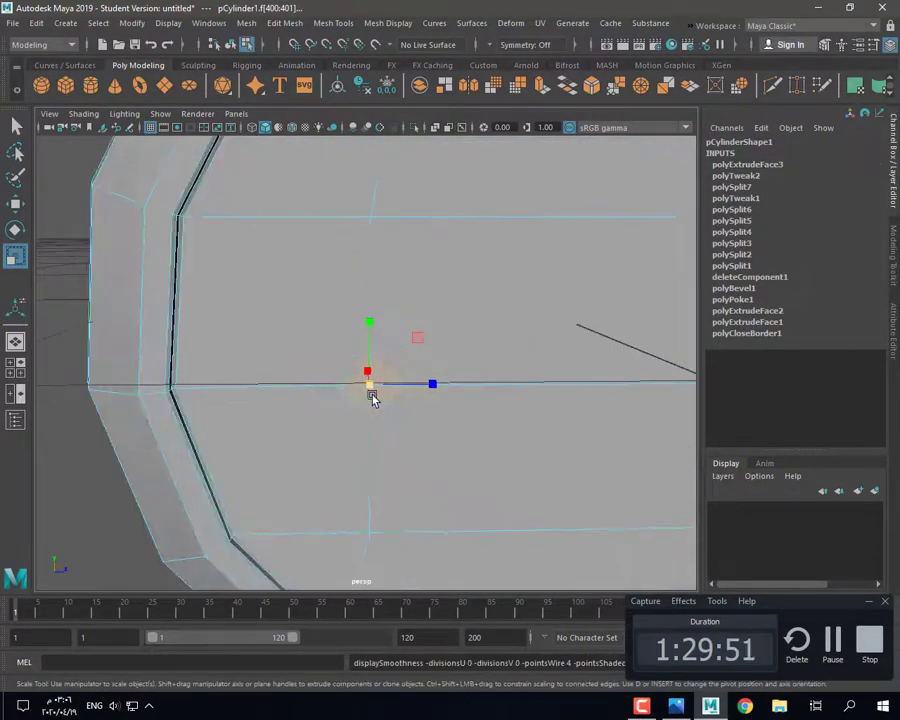
{"action": "scroll", "coordinate": [358, 392], "scroll_direction": "up", "scroll_amount": 5}
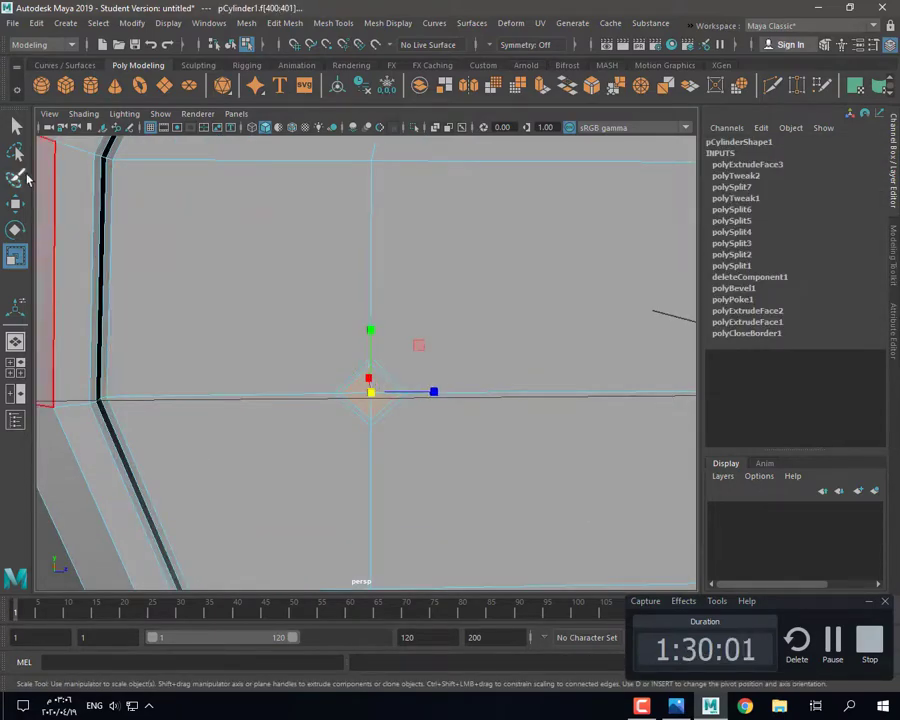
Step: Extrude the diamond faces again and push them into the clock face
{"action": "left_click", "coordinate": [16, 127]}
{"action": "left_click_drag", "start_coordinate": [382, 390], "coordinate": [405, 420], "text": "alt"}
{"action": "scroll", "coordinate": [405, 420], "scroll_direction": "up", "scroll_amount": 7}
{"action": "left_click", "coordinate": [541, 86]}
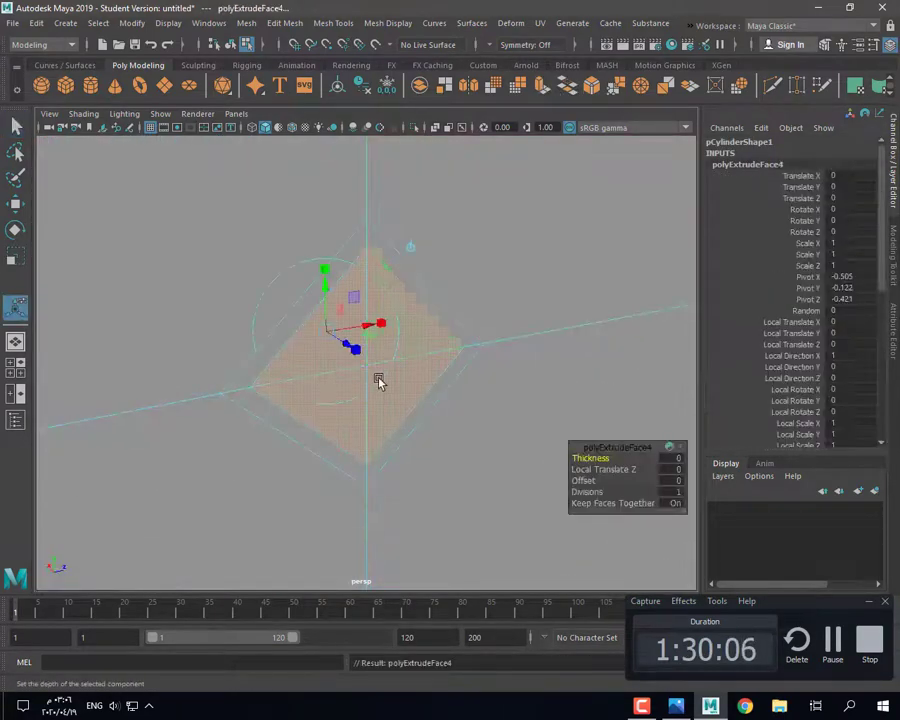
{"action": "left_click_drag", "start_coordinate": [343, 354], "coordinate": [322, 343]}
Step: Inspect the diamond extrusion from several angles under smooth preview
{"action": "left_click_drag", "start_coordinate": [385, 425], "coordinate": [420, 438], "text": "alt"}
{"action": "scroll", "coordinate": [390, 434], "scroll_direction": "down", "scroll_amount": 9}
{"action": "scroll", "coordinate": [420, 438], "scroll_direction": "up", "scroll_amount": 3}
{"action": "left_click_drag", "start_coordinate": [284, 412], "coordinate": [326, 406], "text": "alt"}
{"action": "scroll", "coordinate": [326, 406], "scroll_direction": "up", "scroll_amount": 7}
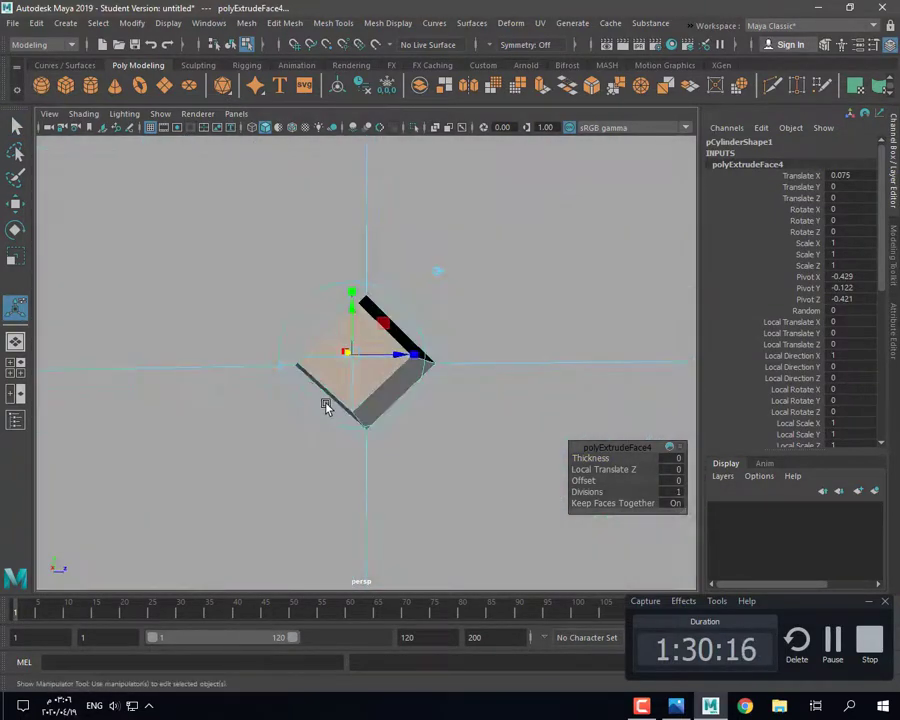
{"action": "key", "text": "3"}
{"action": "right_click_drag", "start_coordinate": [284, 316], "coordinate": [344, 294]}
{"action": "scroll", "coordinate": [300, 340], "scroll_direction": "down", "scroll_amount": 9}
Step: Deselect, orbit toward the diamond hole, and reselect the clock body
{"action": "left_click", "coordinate": [139, 420]}
{"action": "scroll", "coordinate": [365, 430], "scroll_direction": "up", "scroll_amount": 3}
{"action": "left_click_drag", "start_coordinate": [369, 431], "coordinate": [400, 400], "text": "alt"}
{"action": "scroll", "coordinate": [410, 400], "scroll_direction": "up", "scroll_amount": 3}
{"action": "scroll", "coordinate": [392, 370], "scroll_direction": "up", "scroll_amount": 3}
{"action": "left_click", "coordinate": [392, 366]}
{"action": "scroll", "coordinate": [392, 366], "scroll_direction": "up", "scroll_amount": 3}
Step: Turn smooth preview off and reactivate Multi-Cut on the clock body
{"action": "left_click", "coordinate": [772, 86]}
{"action": "scroll", "coordinate": [408, 367], "scroll_direction": "down", "scroll_amount": 6}
{"action": "scroll", "coordinate": [400, 370], "scroll_direction": "up", "scroll_amount": 8}
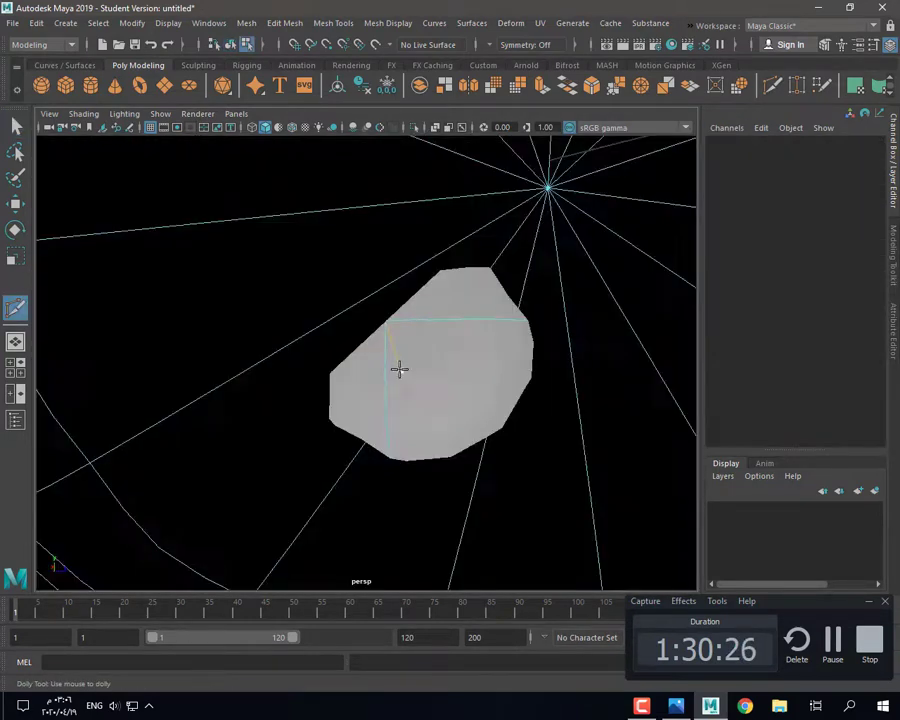
{"action": "scroll", "coordinate": [400, 370], "scroll_direction": "down", "scroll_amount": 3}
{"action": "key", "text": "q"}
{"action": "key", "text": "1"}
{"action": "left_click_drag", "start_coordinate": [328, 370], "coordinate": [358, 382], "text": "alt"}
{"action": "key", "text": "g"}
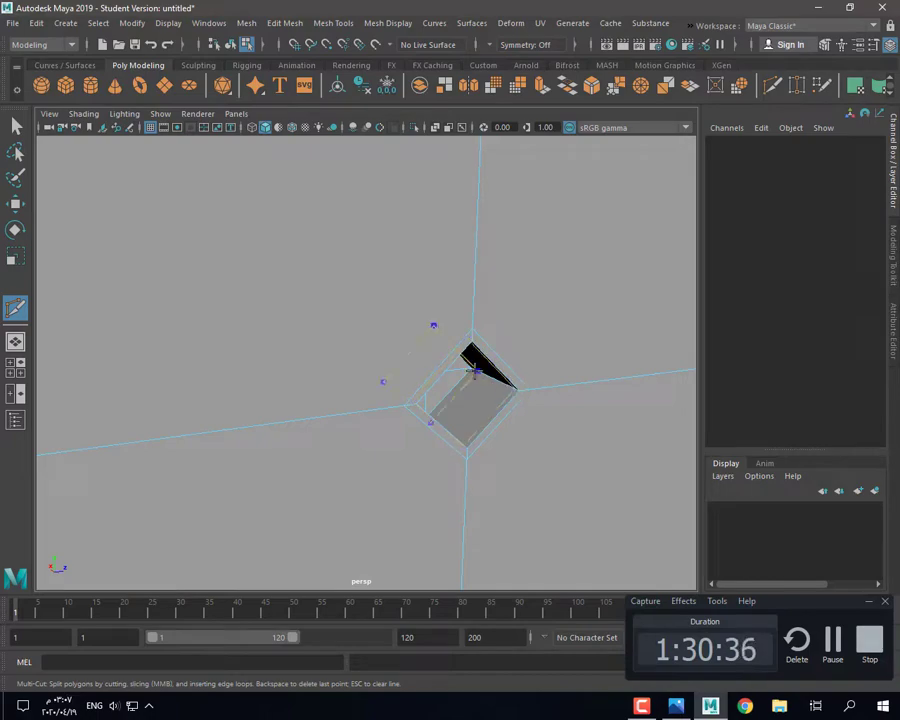
Step: Orbit toward the diamond hole and select the clock body in face mode
{"action": "key", "text": "3"}
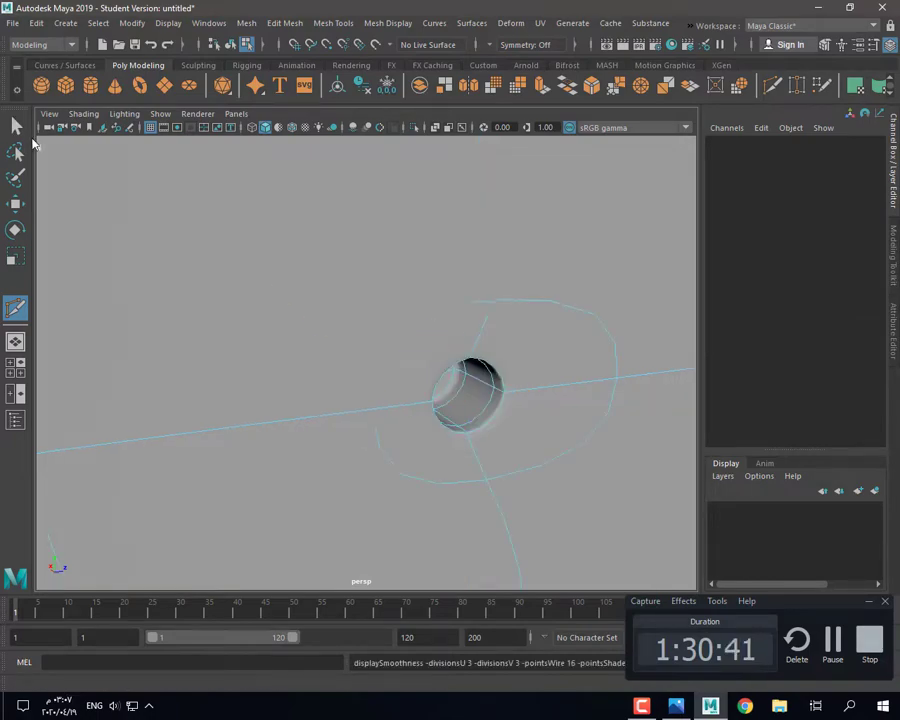
{"action": "left_click", "coordinate": [15, 127]}
{"action": "scroll", "coordinate": [396, 271], "scroll_direction": "down", "scroll_amount": 8}
{"action": "right_click_drag", "start_coordinate": [396, 271], "coordinate": [454, 249]}
{"action": "left_click", "coordinate": [180, 400]}
{"action": "left_click_drag", "start_coordinate": [230, 404], "coordinate": [296, 345], "text": "alt"}
{"action": "scroll", "coordinate": [308, 399], "scroll_direction": "up", "scroll_amount": 5}
{"action": "left_click", "coordinate": [246, 294]}
{"action": "scroll", "coordinate": [240, 316], "scroll_direction": "up", "scroll_amount": 3}
{"action": "key", "text": "1"}
{"action": "key", "text": "3"}
{"action": "right_click_drag", "start_coordinate": [321, 297], "coordinate": [315, 334]}
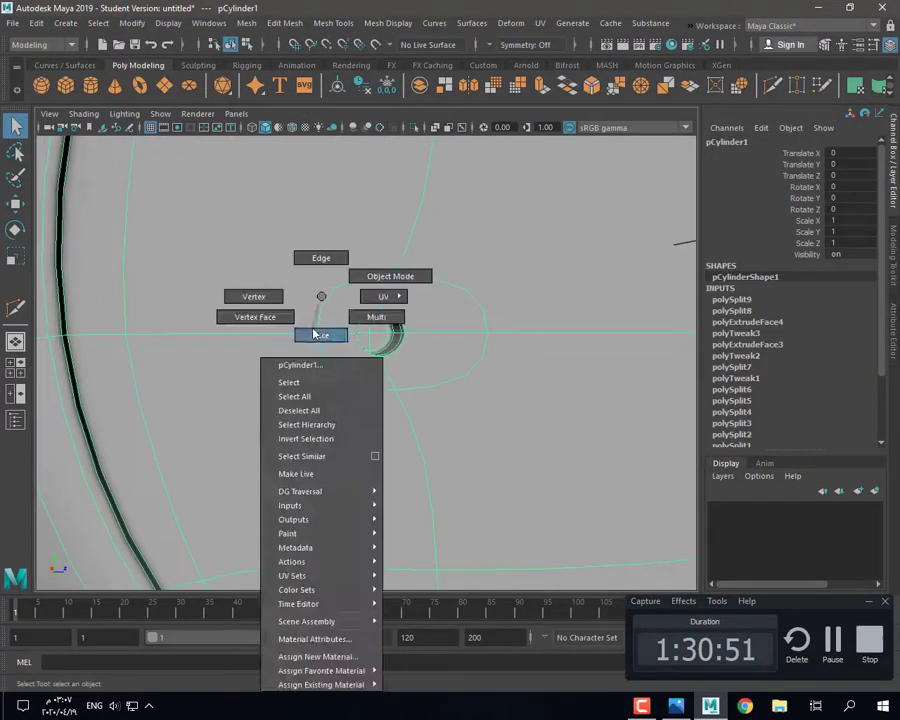
{"action": "key", "text": "1"}
Step: Extract the faces lining the diamond hole into a separate piece and select it
{"action": "left_click", "coordinate": [377, 341]}
{"action": "left_click", "coordinate": [377, 322], "text": "shift"}
{"action": "right_click_drag", "start_coordinate": [285, 289], "coordinate": [271, 526], "text": "shift"}
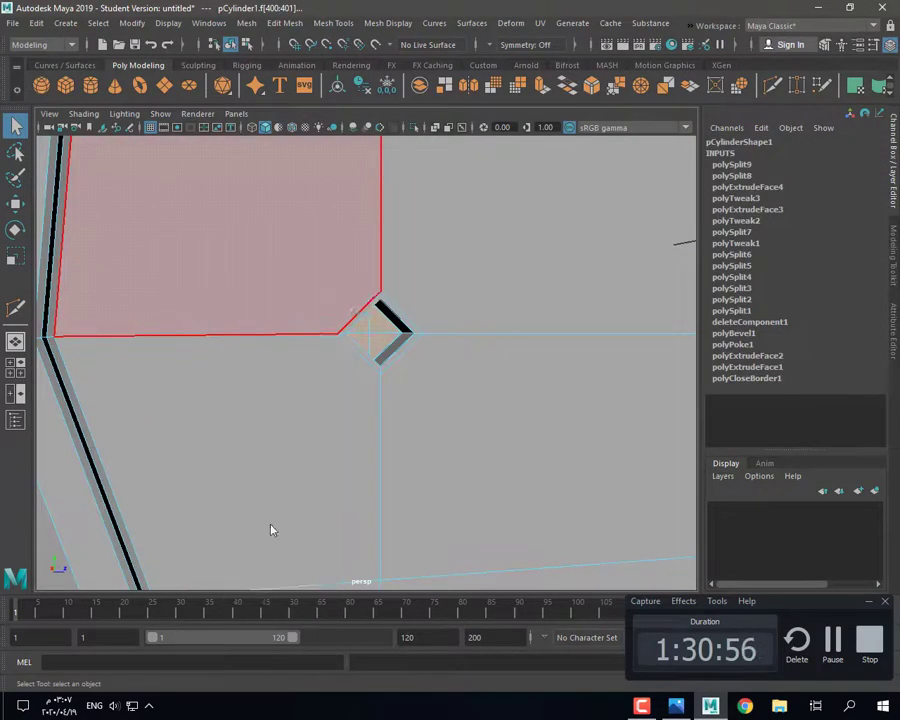
{"action": "right_click_drag", "start_coordinate": [196, 278], "coordinate": [262, 252]}
{"action": "left_click", "coordinate": [369, 332]}
Step: Frame the extracted diamond piece, centre its pivot and delete its history
{"action": "key", "text": "f"}
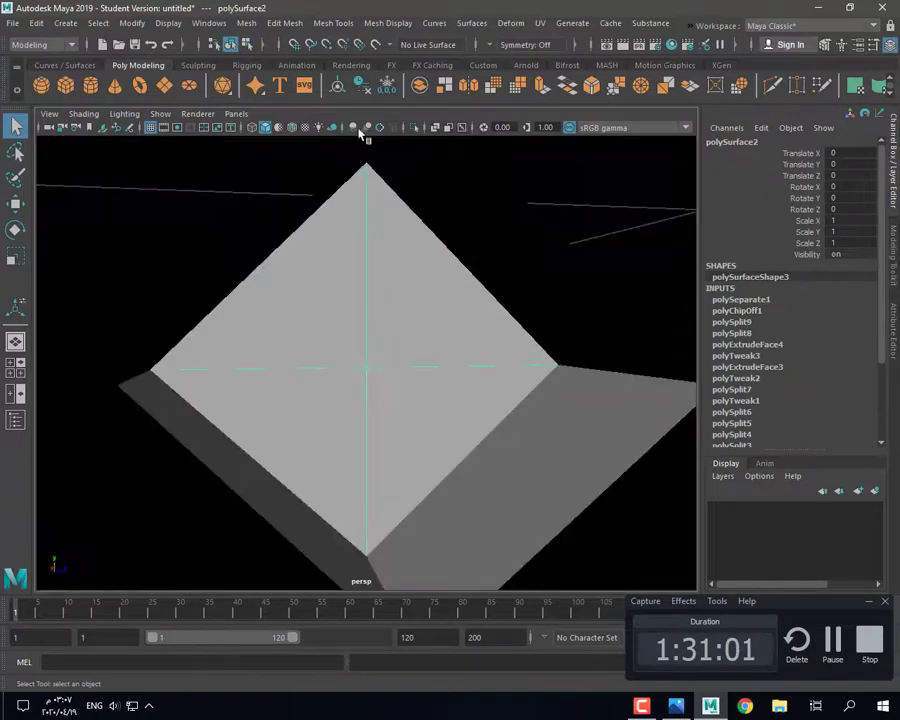
{"action": "left_click", "coordinate": [338, 86]}
{"action": "left_click", "coordinate": [362, 86]}
{"action": "left_click", "coordinate": [387, 86]}
{"action": "key", "text": "w"}
{"action": "scroll", "coordinate": [381, 406], "scroll_direction": "down", "scroll_amount": 5}
{"action": "scroll", "coordinate": [381, 406], "scroll_direction": "up", "scroll_amount": 3}
{"action": "left_click_drag", "start_coordinate": [381, 406], "coordinate": [391, 407], "text": "alt"}
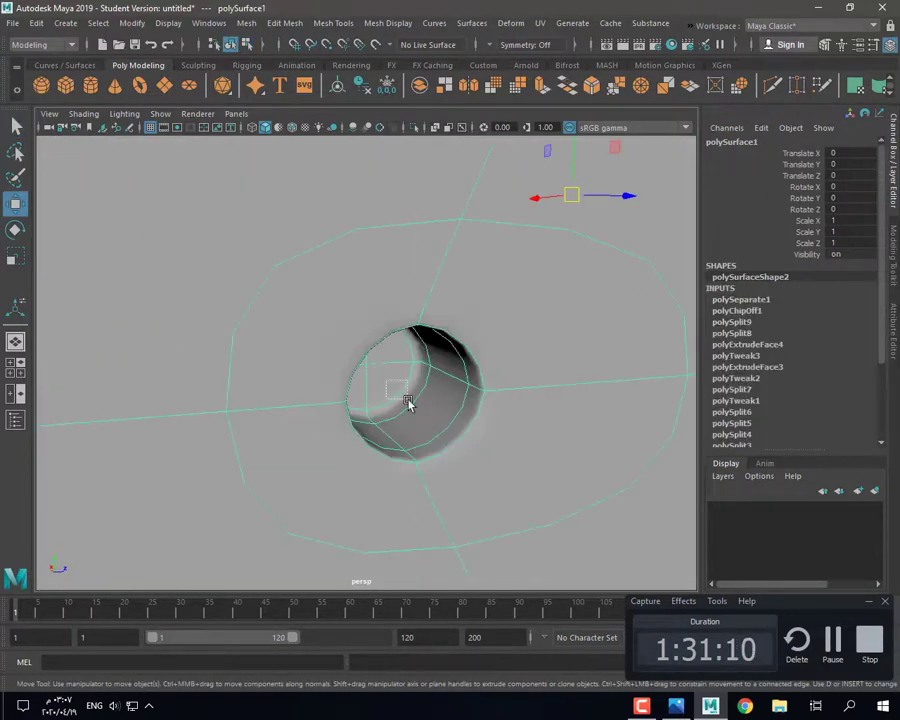
{"action": "mouse_move", "coordinate": [408, 402]}
{"action": "left_mouse_down"}
{"action": "mouse_move", "coordinate": [374, 391]}
{"action": "mouse_move", "coordinate": [402, 394]}
{"action": "left_mouse_up"}
{"action": "key", "text": "3"}
Step: Extrude the diamond piece outward along X into a long bar
{"action": "left_click", "coordinate": [542, 86]}
{"action": "scroll", "coordinate": [370, 438], "scroll_direction": "down", "scroll_amount": 4}
{"action": "left_click_drag", "start_coordinate": [370, 440], "coordinate": [396, 424], "text": "alt"}
{"action": "left_click_drag", "start_coordinate": [427, 425], "coordinate": [445, 445]}
{"action": "scroll", "coordinate": [380, 426], "scroll_direction": "down", "scroll_amount": 3}
{"action": "scroll", "coordinate": [378, 424], "scroll_direction": "up", "scroll_amount": 2}
{"action": "left_click_drag", "start_coordinate": [378, 424], "coordinate": [371, 417], "text": "alt"}
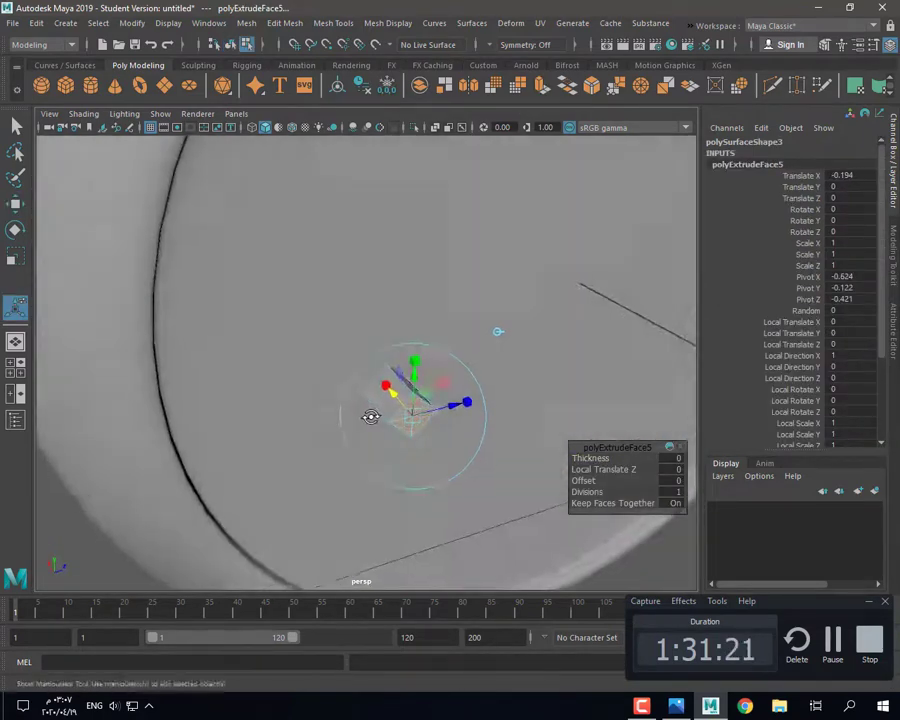
{"action": "scroll", "coordinate": [370, 416], "scroll_direction": "up", "scroll_amount": 2}
Step: Slide the bar along X and delete its end faces, leaving a hollow bar
{"action": "key", "text": "q"}
{"action": "right_click_drag", "start_coordinate": [380, 428], "coordinate": [404, 416]}
{"action": "key", "text": "w"}
{"action": "left_click_drag", "start_coordinate": [346, 339], "coordinate": [501, 316]}
{"action": "right_click_drag", "start_coordinate": [501, 314], "coordinate": [567, 299]}
{"action": "key", "text": "Delete"}
{"action": "left_click_drag", "start_coordinate": [545, 345], "coordinate": [475, 408], "text": "alt"}
Step: Scale the bar uniformly down to 0.738
{"action": "key", "text": "r"}
{"action": "left_click_drag", "start_coordinate": [458, 410], "coordinate": [428, 410]}
{"action": "left_click_drag", "start_coordinate": [452, 408], "coordinate": [432, 392]}
{"action": "key", "text": "3"}
{"action": "left_click_drag", "start_coordinate": [433, 396], "coordinate": [442, 436], "text": "alt"}
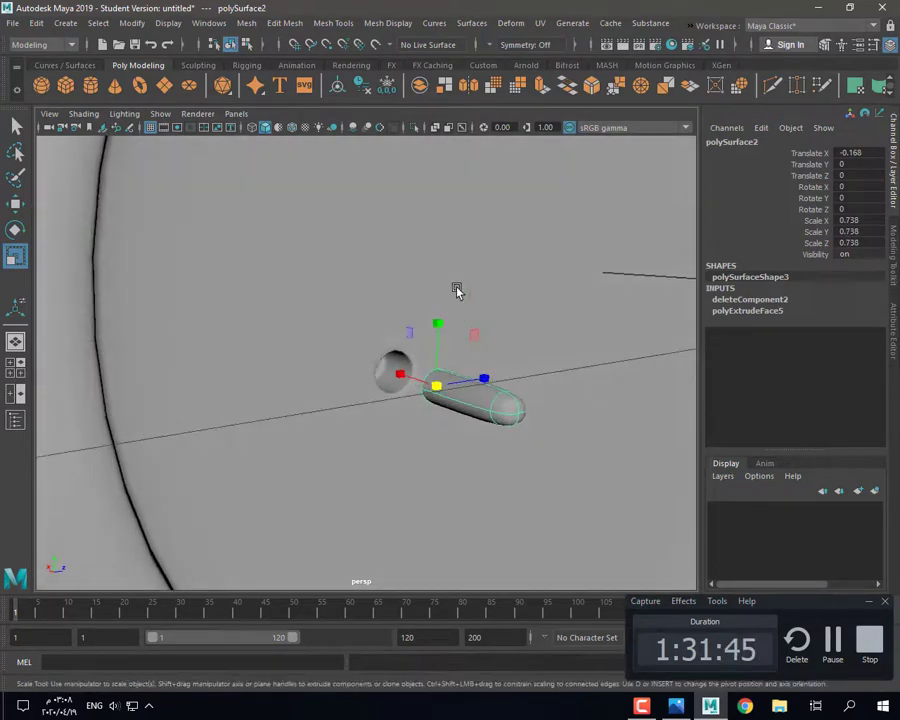
Step: Isolate the bar and add an edge loop around it with Multi-Cut
{"action": "left_click", "coordinate": [413, 128]}
{"action": "key", "text": "f"}
{"action": "left_click_drag", "start_coordinate": [360, 305], "coordinate": [366, 410], "text": "alt"}
{"action": "key", "text": "1"}
{"action": "left_click", "coordinate": [772, 86]}
{"action": "left_click", "coordinate": [435, 430], "text": "ctrl"}
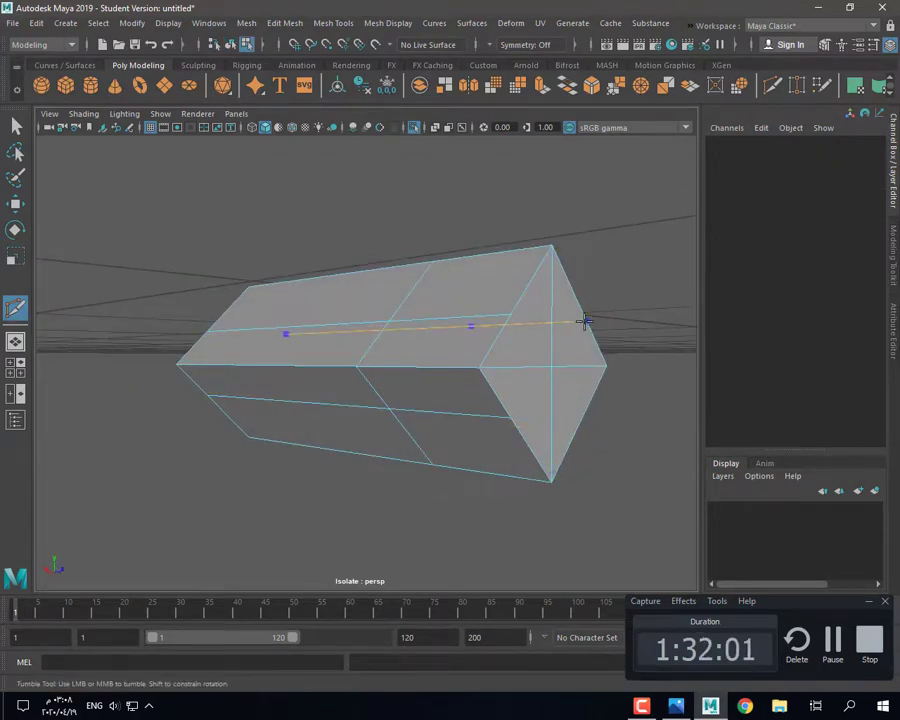
Step: Round the bar's end face into an octagon
{"action": "left_click_drag", "start_coordinate": [514, 388], "coordinate": [440, 396], "text": "alt"}
{"action": "left_click_drag", "start_coordinate": [341, 354], "coordinate": [353, 347], "text": "alt"}
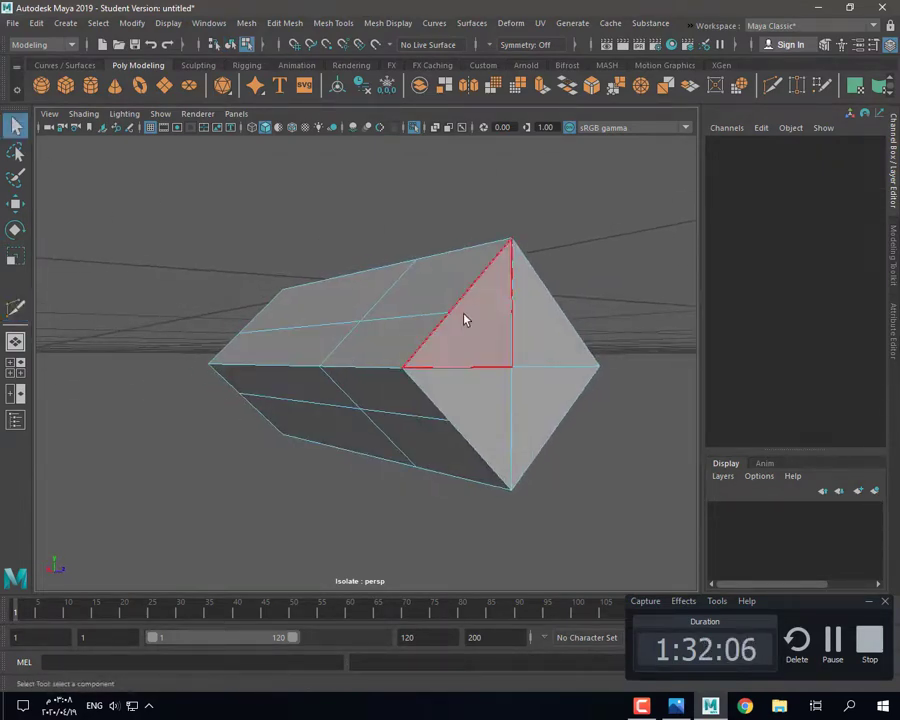
{"action": "right_click_drag", "start_coordinate": [466, 313], "coordinate": [463, 341]}
{"action": "left_click", "coordinate": [461, 337]}
{"action": "left_click", "coordinate": [486, 398], "text": "shift"}
{"action": "left_click", "coordinate": [531, 406], "text": "shift"}
{"action": "left_click", "coordinate": [529, 325], "text": "shift"}
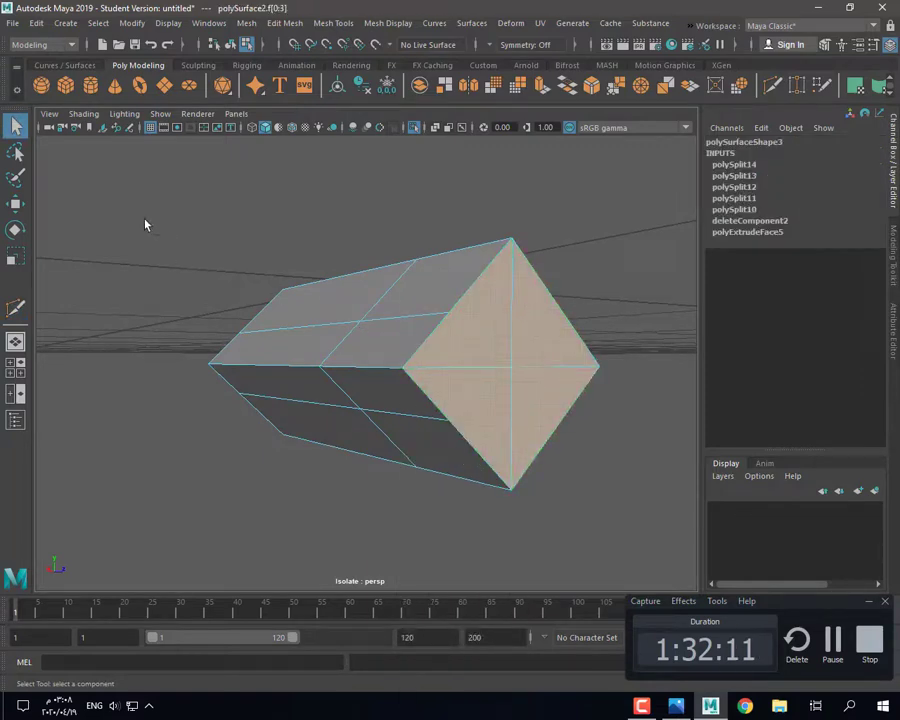
{"action": "left_click_drag", "start_coordinate": [144, 221], "coordinate": [631, 541]}
{"action": "left_click", "coordinate": [641, 86]}
{"action": "key", "text": "ctrl+z"}
{"action": "left_click", "coordinate": [538, 341]}
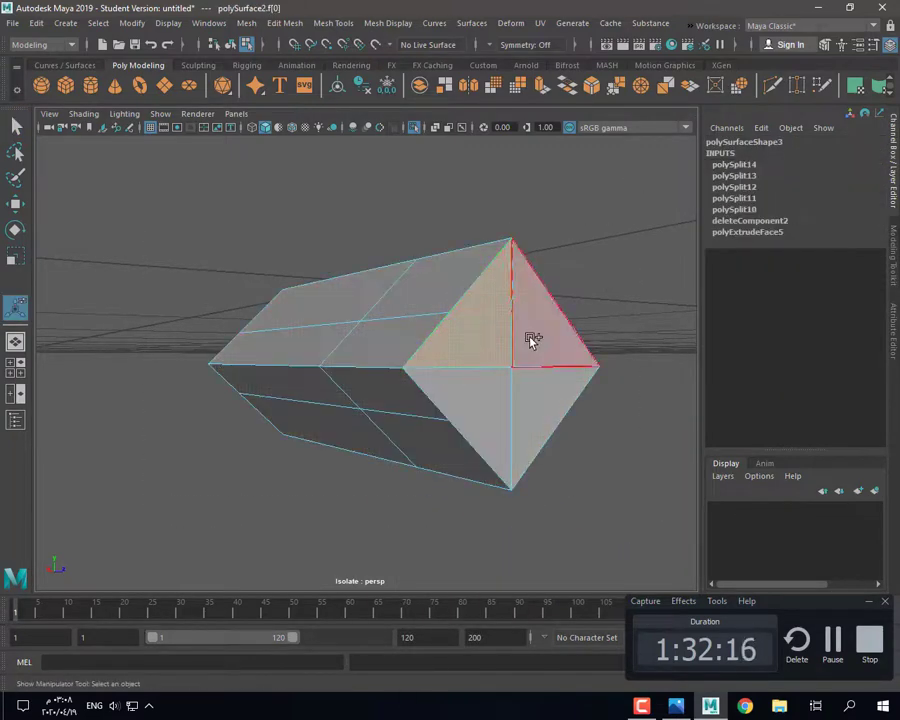
{"action": "left_click", "coordinate": [641, 86]}
Step: Delete the bar's body faces, leaving only the octagonal end cap
{"action": "left_click_drag", "start_coordinate": [435, 337], "coordinate": [281, 311], "text": "alt"}
{"action": "scroll", "coordinate": [281, 311], "scroll_direction": "down", "scroll_amount": 5}
{"action": "scroll", "coordinate": [198, 284], "scroll_direction": "up", "scroll_amount": 5}
{"action": "left_click_drag", "start_coordinate": [80, 227], "coordinate": [498, 536]}
{"action": "key", "text": "Delete"}
{"action": "key", "text": "q"}
{"action": "right_click_drag", "start_coordinate": [558, 293], "coordinate": [610, 265]}
{"action": "left_click_drag", "start_coordinate": [610, 300], "coordinate": [482, 323], "text": "alt"}
Step: Extrude the cap's border edges outward into an octagonal tube
{"action": "left_click", "coordinate": [484, 312]}
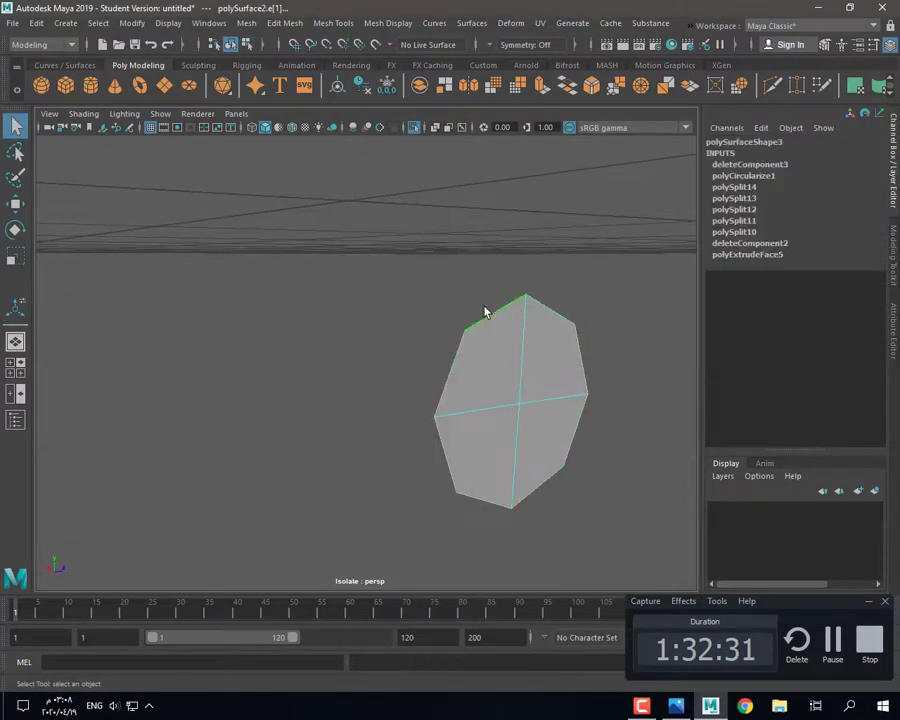
{"action": "left_click_drag", "start_coordinate": [438, 412], "coordinate": [510, 455], "text": "alt"}
{"action": "key", "text": "ctrl+e"}
{"action": "left_click", "coordinate": [643, 270]}
{"action": "left_click_drag", "start_coordinate": [502, 411], "coordinate": [184, 308]}
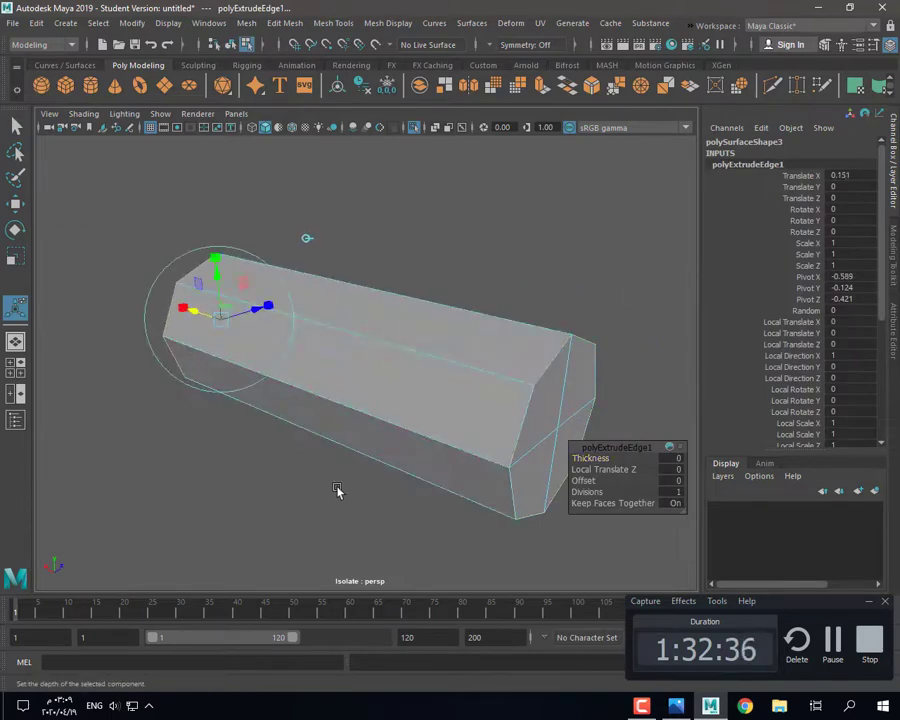
{"action": "left_click", "coordinate": [337, 490]}
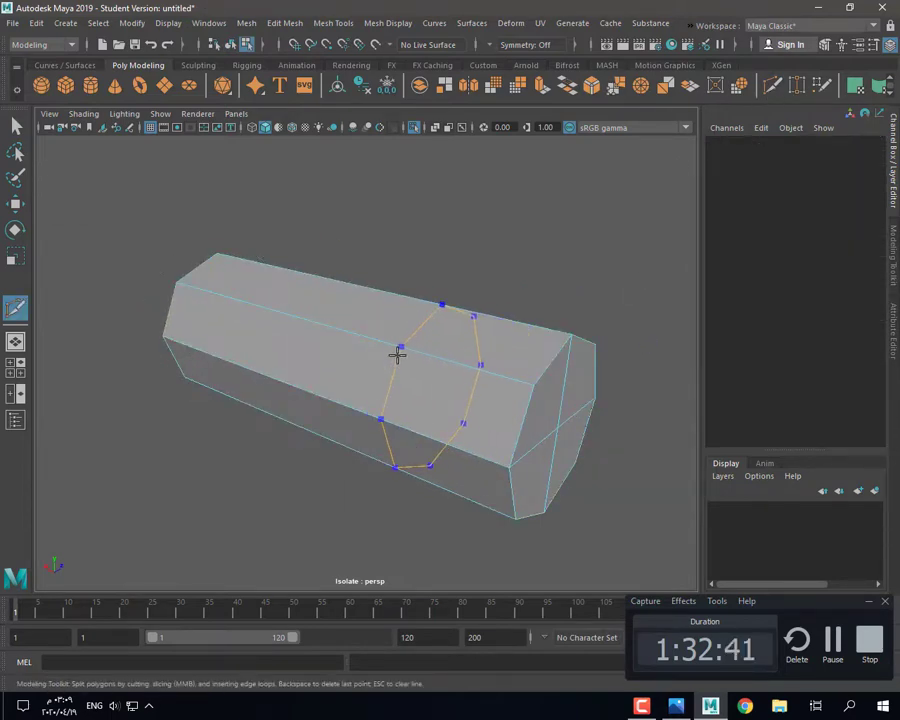
Step: Cut an edge loop around the middle of the tube
{"action": "left_click", "coordinate": [398, 355], "text": "ctrl"}
{"action": "left_click_drag", "start_coordinate": [398, 355], "coordinate": [483, 410], "text": "alt"}
{"action": "left_click_drag", "start_coordinate": [373, 386], "coordinate": [550, 470], "text": "alt"}
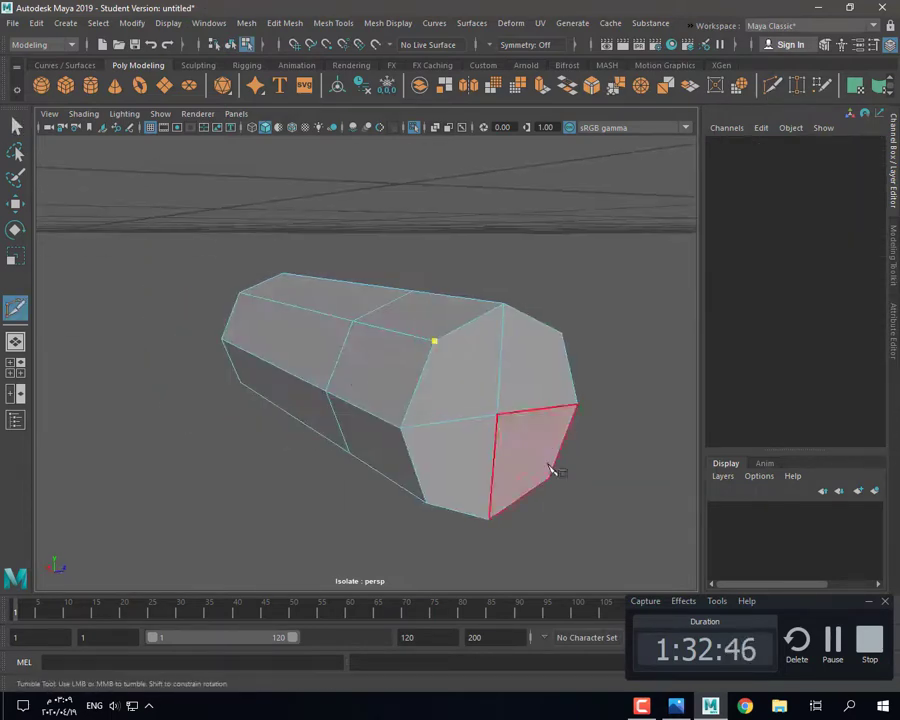
{"action": "left_click_drag", "start_coordinate": [316, 490], "coordinate": [408, 506], "text": "alt"}
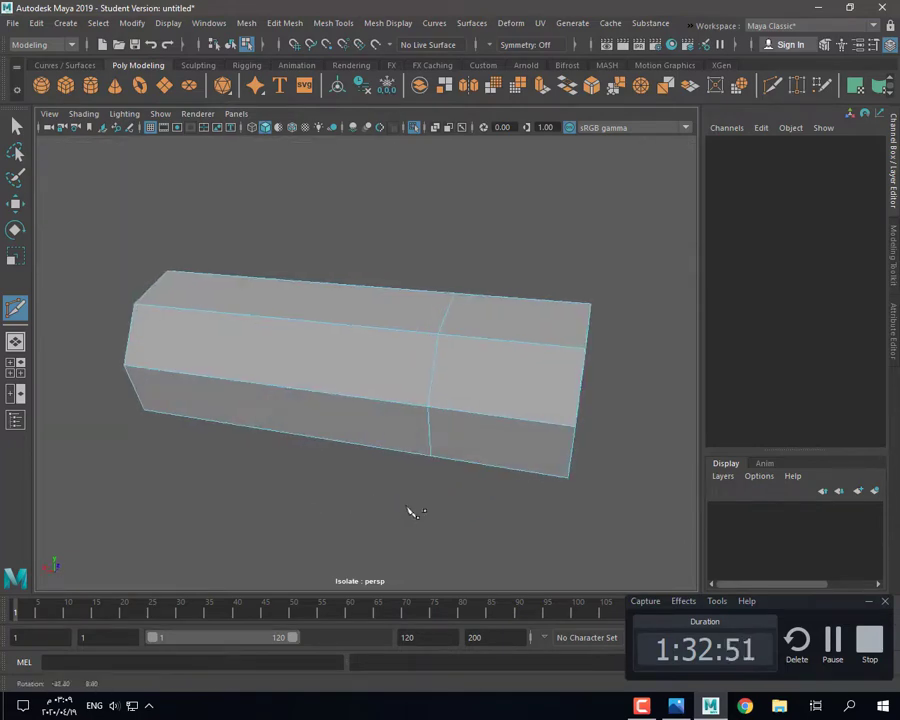
{"action": "left_click", "coordinate": [12, 119]}
{"action": "left_click_drag", "start_coordinate": [378, 410], "coordinate": [362, 385], "text": "alt"}
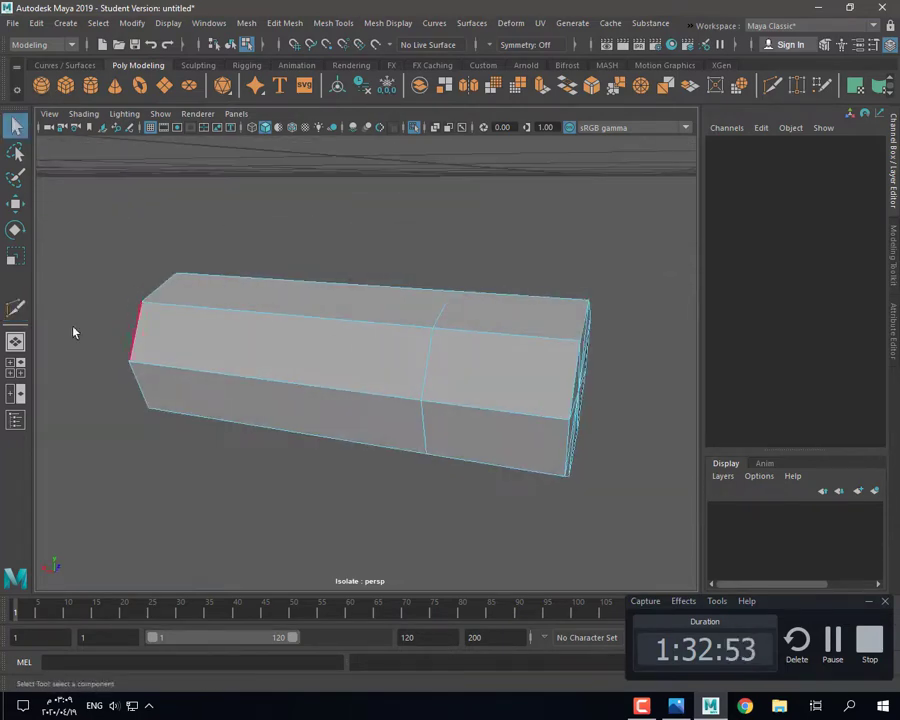
Step: Scale down the middle loop and end border loop to narrow the tube
{"action": "double_click", "coordinate": [428, 318]}
{"action": "double_click", "coordinate": [149, 291], "text": "shift"}
{"action": "key", "text": "r"}
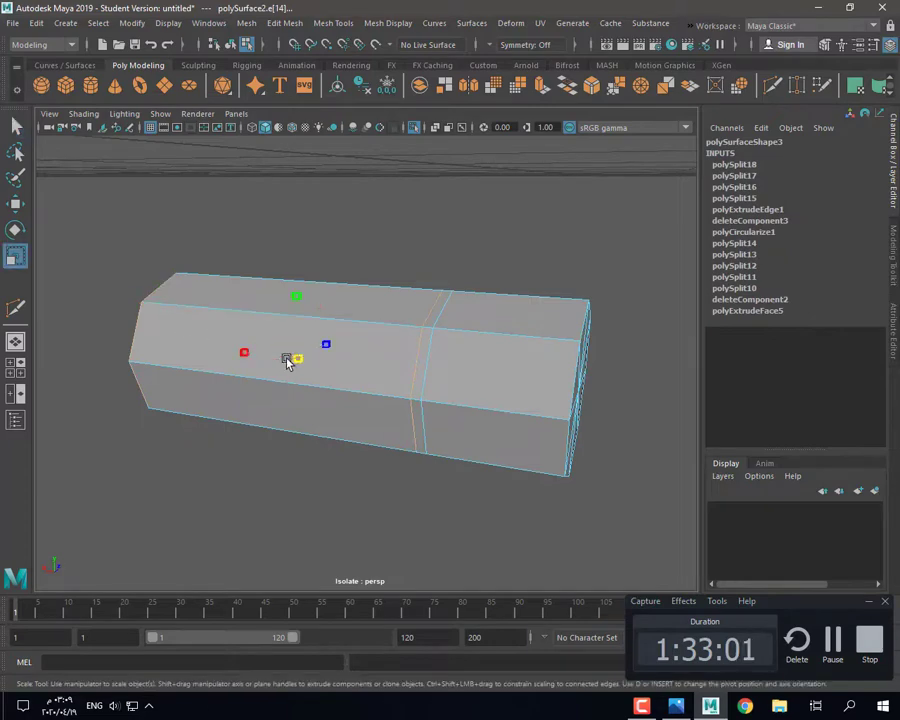
{"action": "left_click_drag", "start_coordinate": [293, 360], "coordinate": [257, 366]}
{"action": "key", "text": "w"}
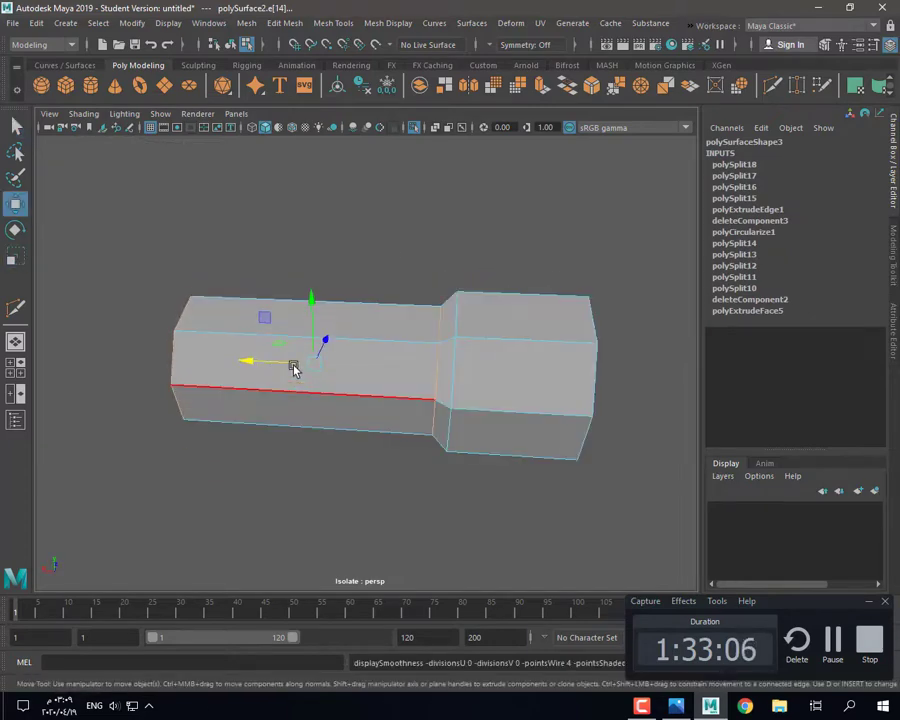
Step: Bevel the middle edge loop at a fraction of 0.2 and check it smoothed
{"action": "key", "text": "ctrl+b"}
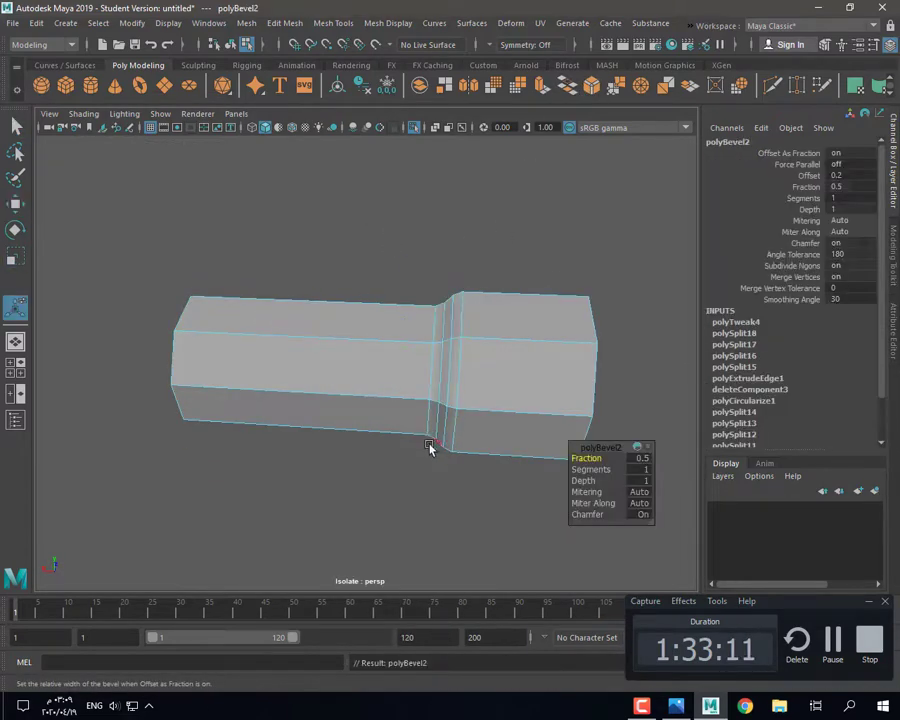
{"action": "left_click_drag", "start_coordinate": [590, 459], "coordinate": [599, 459]}
{"action": "key", "text": "3"}
{"action": "right_click_drag", "start_coordinate": [454, 418], "coordinate": [502, 386]}
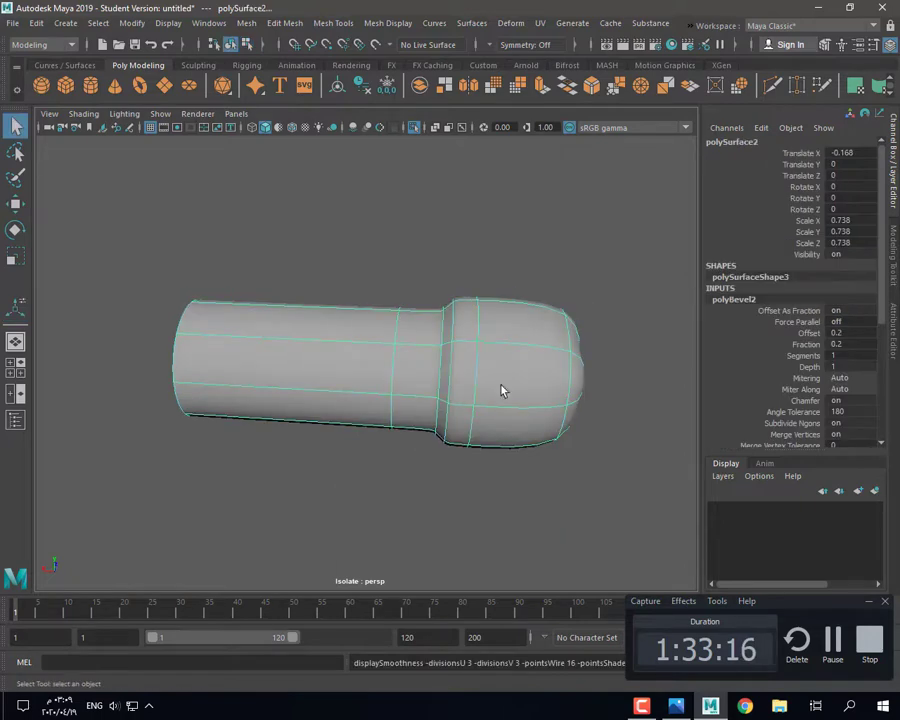
{"action": "left_click_drag", "start_coordinate": [502, 386], "coordinate": [485, 355], "text": "alt"}
{"action": "key", "text": "1"}
{"action": "right_click_drag", "start_coordinate": [485, 355], "coordinate": [485, 312]}
{"action": "left_click_drag", "start_coordinate": [500, 375], "coordinate": [465, 350], "text": "alt"}
Step: Bevel the end cap's edge loop and preview the finished foot smoothed
{"action": "left_click", "coordinate": [519, 387]}
{"action": "double_click", "coordinate": [524, 398]}
{"action": "key", "text": "ctrl+b"}
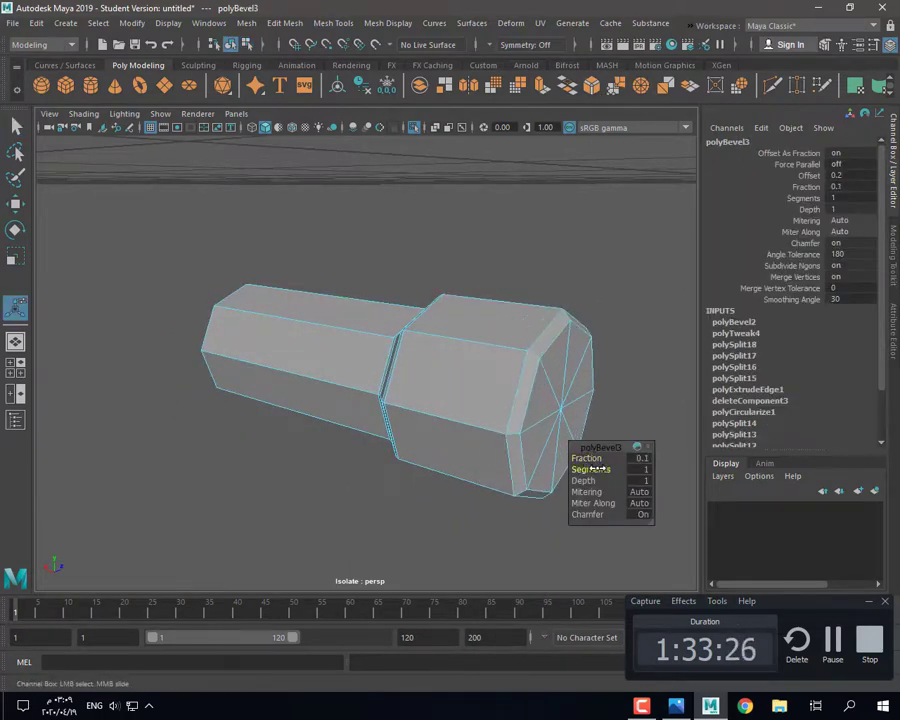
{"action": "key", "text": "3"}
{"action": "key", "text": "1"}
{"action": "right_click_drag", "start_coordinate": [520, 352], "coordinate": [534, 362]}
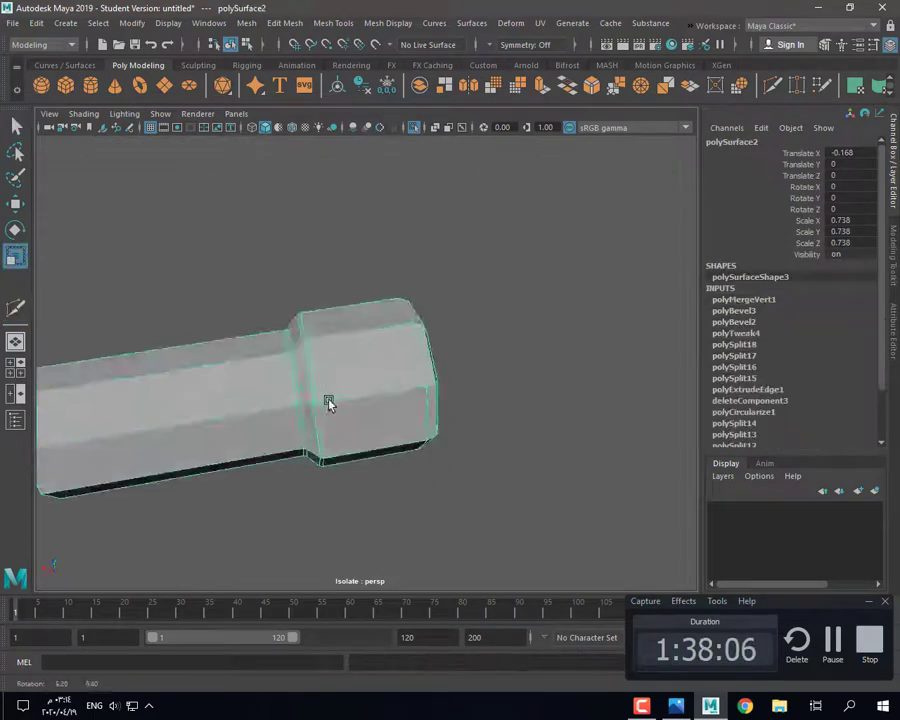
{"action": "scroll", "coordinate": [342, 418], "scroll_direction": "down", "scroll_amount": 7}
{"action": "left_click_drag", "start_coordinate": [329, 403], "coordinate": [378, 432], "text": "alt"}
Step: Show the whole clock again, then move and enlarge the foot into its hole
{"action": "key", "text": "space"}
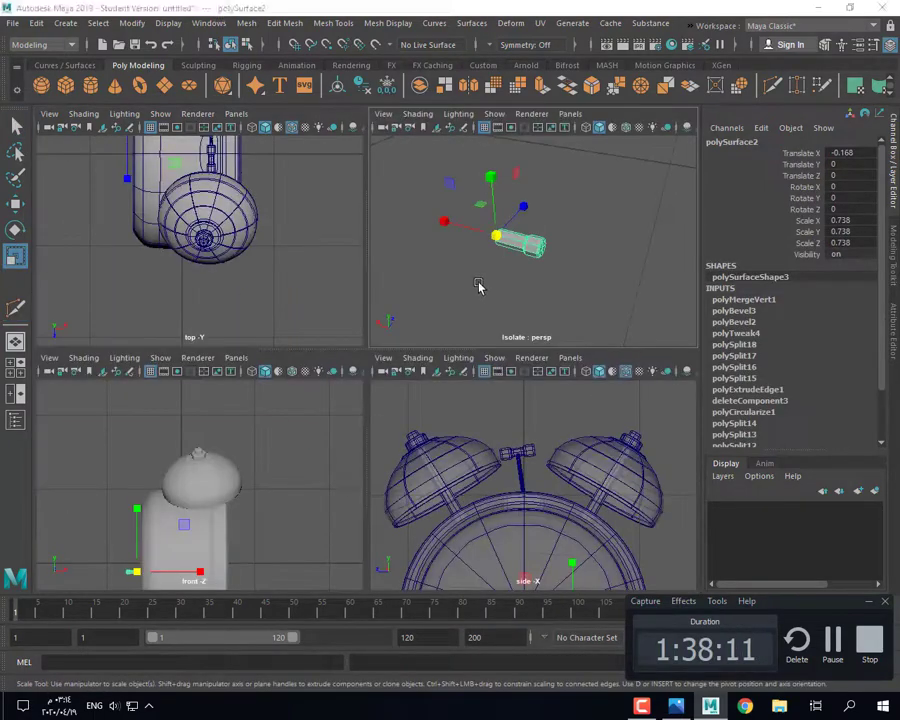
{"action": "key", "text": "space"}
{"action": "key", "text": "ctrl+1"}
{"action": "left_click_drag", "start_coordinate": [503, 421], "coordinate": [524, 420], "text": "alt"}
{"action": "key", "text": "w"}
{"action": "left_click_drag", "start_coordinate": [241, 362], "coordinate": [205, 346]}
{"action": "left_click", "coordinate": [350, 386]}
{"action": "left_click", "coordinate": [238, 355]}
{"action": "key", "text": "r"}
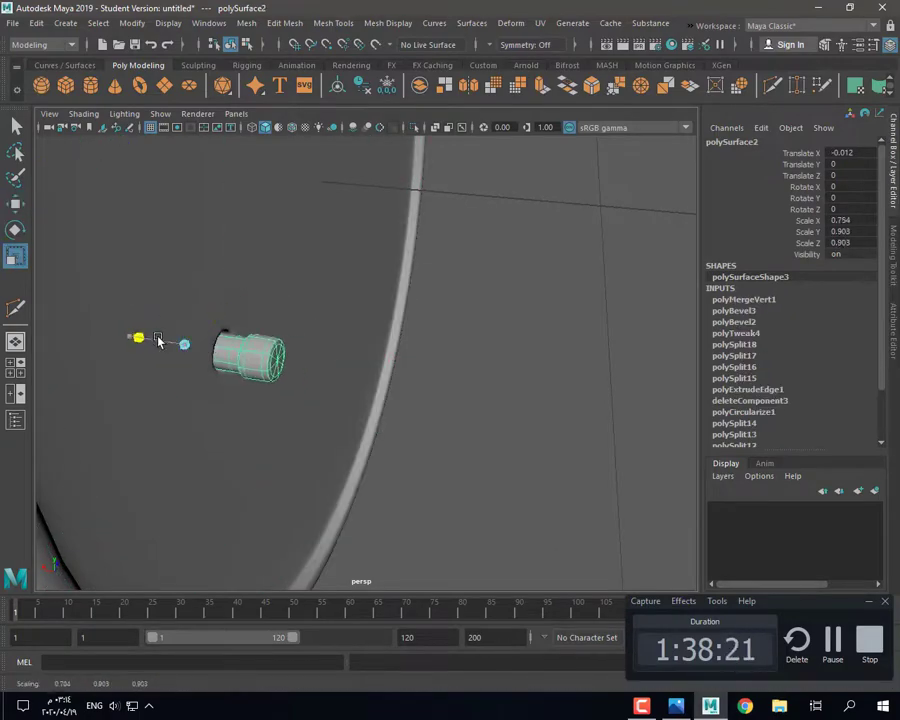
{"action": "left_click_drag", "start_coordinate": [150, 343], "coordinate": [147, 342]}
{"action": "left_click", "coordinate": [472, 442]}
{"action": "left_click_drag", "start_coordinate": [472, 442], "coordinate": [301, 361], "text": "alt"}
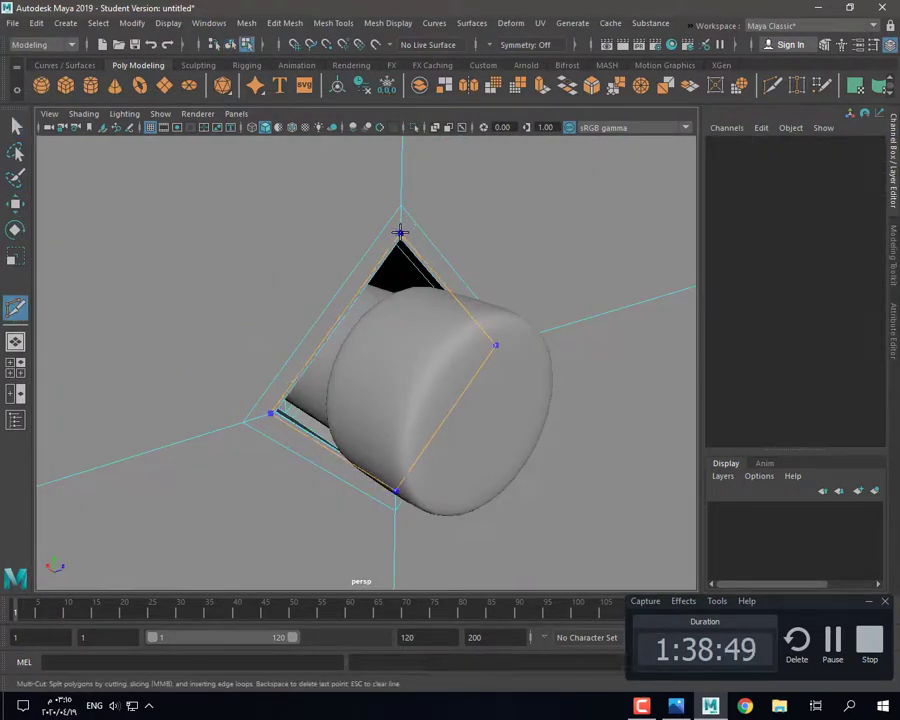
Step: Add a Multi-Cut edge loop around the foot
{"action": "left_click", "coordinate": [400, 232], "text": "ctrl"}
{"action": "key", "text": "3"}
{"action": "left_click", "coordinate": [242, 421]}
{"action": "left_click", "coordinate": [15, 126]}
{"action": "right_click_drag", "start_coordinate": [300, 320], "coordinate": [350, 285]}
{"action": "scroll", "coordinate": [253, 385], "scroll_direction": "down", "scroll_amount": 8}
{"action": "left_click", "coordinate": [215, 485]}
{"action": "left_click_drag", "start_coordinate": [215, 485], "coordinate": [424, 474], "text": "alt"}
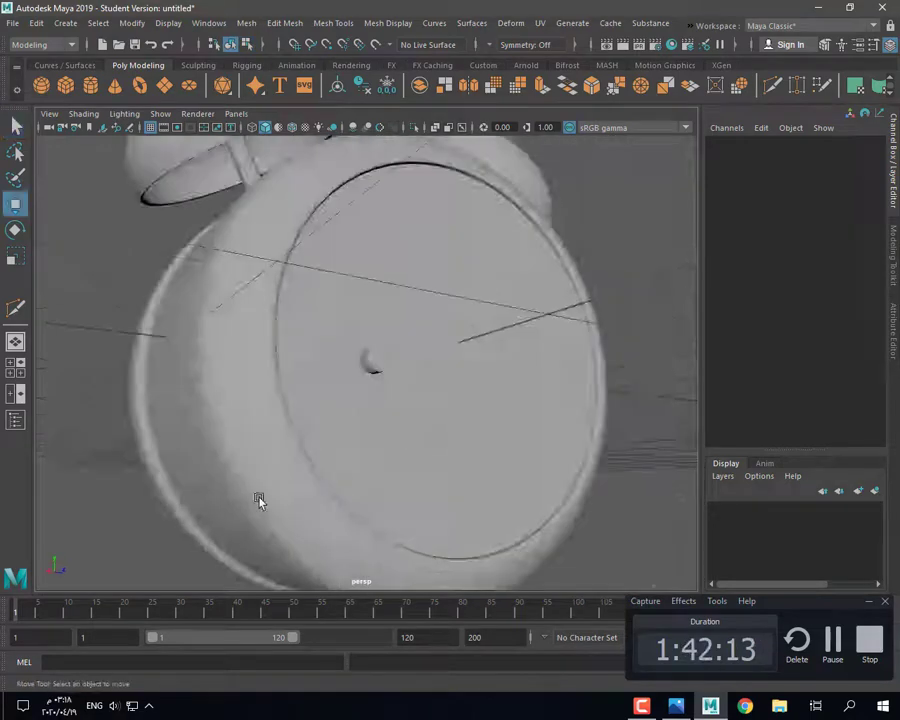
{"action": "left_click_drag", "start_coordinate": [257, 498], "coordinate": [466, 446], "text": "alt"}
Step: Mirror the foot across the world axis to create a matching second leg
{"action": "left_click", "coordinate": [189, 453]}
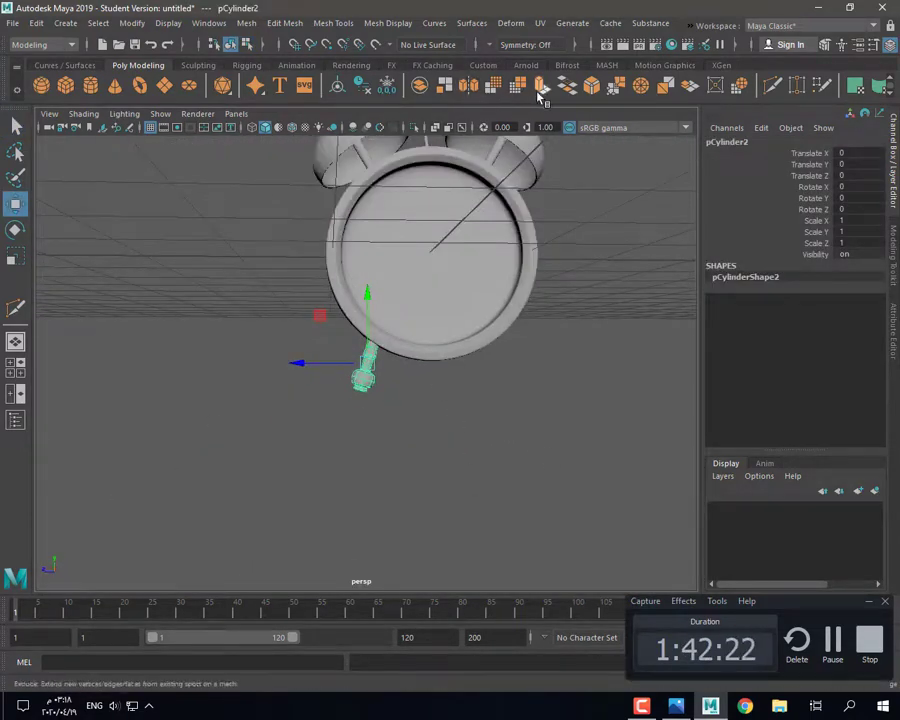
{"action": "left_click", "coordinate": [538, 90]}
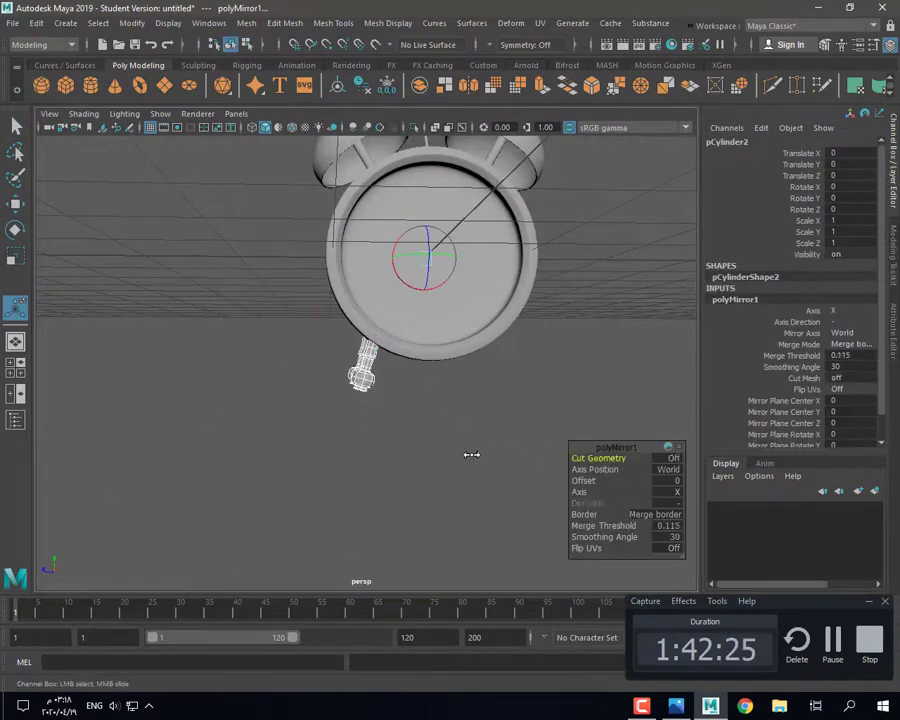
{"action": "left_click_drag", "start_coordinate": [471, 454], "coordinate": [592, 499], "text": "alt"}
{"action": "left_click_drag", "start_coordinate": [714, 504], "coordinate": [436, 432], "text": "alt"}
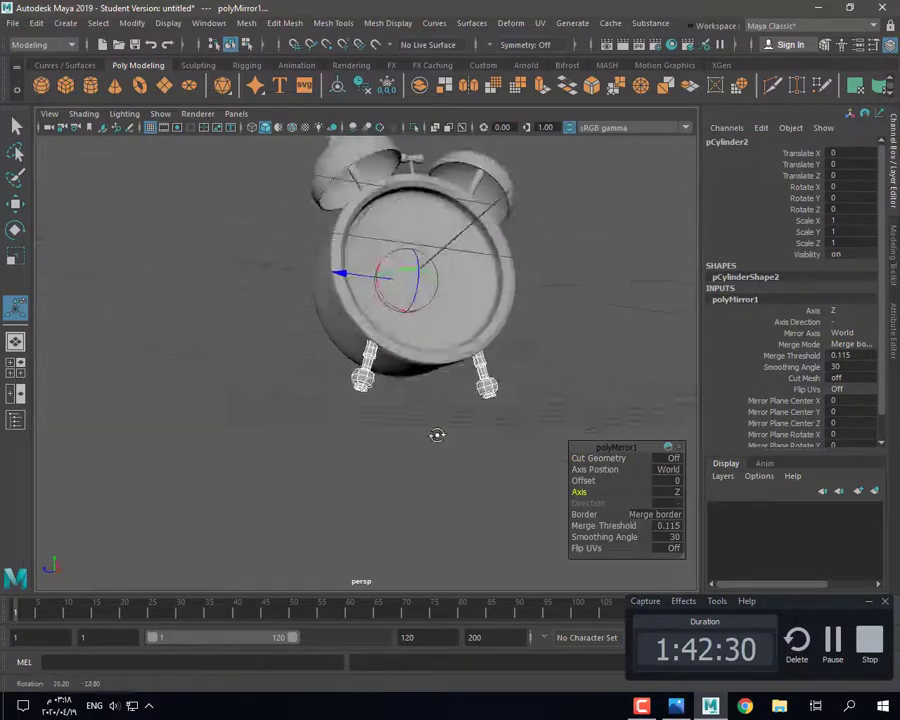
{"action": "left_click", "coordinate": [418, 128]}
{"action": "left_click", "coordinate": [422, 518]}
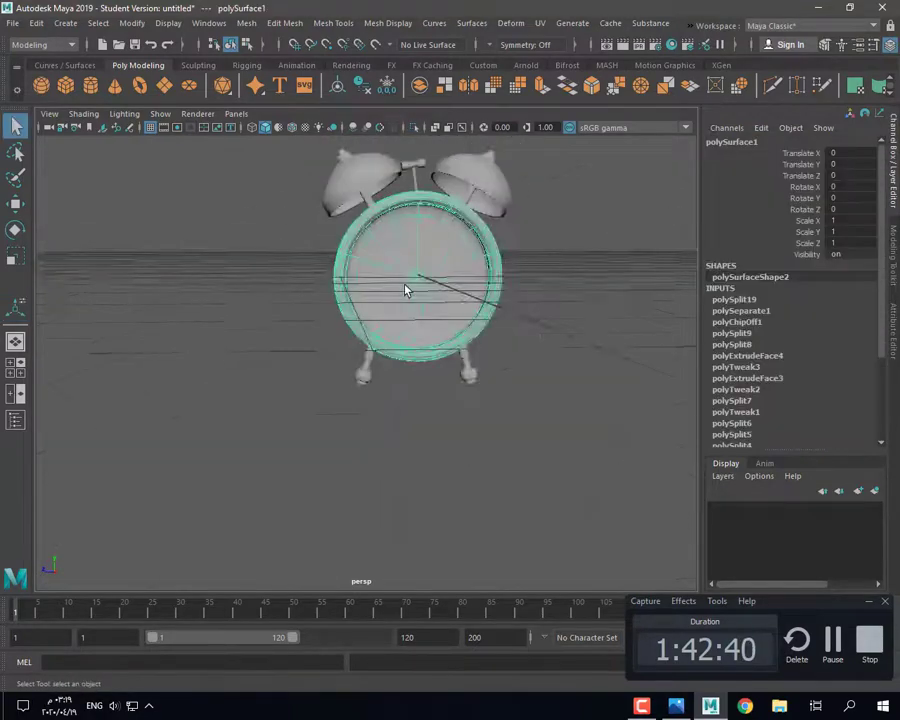
{"action": "key", "text": "f"}
{"action": "left_click_drag", "start_coordinate": [405, 285], "coordinate": [374, 384], "text": "alt"}
Step: Select all the dial faces and duplicate them as a separate piece
{"action": "right_click_drag", "start_coordinate": [349, 318], "coordinate": [349, 357]}
{"action": "right_click_drag", "start_coordinate": [297, 336], "coordinate": [247, 299]}
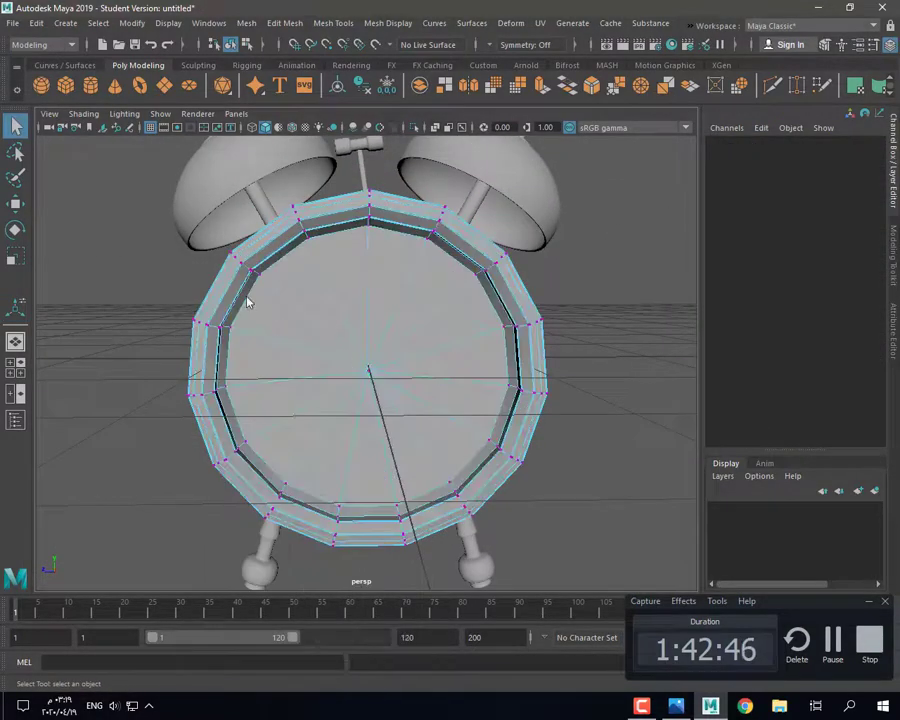
{"action": "left_click", "coordinate": [369, 369]}
{"action": "left_click_drag", "start_coordinate": [369, 372], "coordinate": [352, 335], "text": "alt"}
{"action": "right_click_drag", "start_coordinate": [342, 284], "coordinate": [344, 322]}
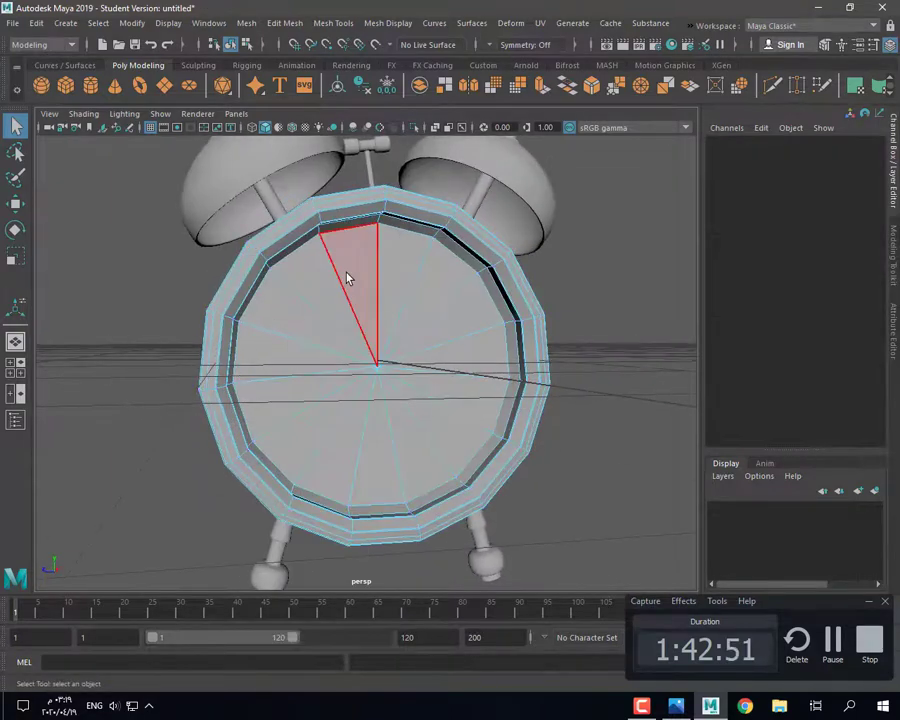
{"action": "left_click_drag", "start_coordinate": [432, 358], "coordinate": [333, 309]}
{"action": "left_click_drag", "start_coordinate": [370, 420], "coordinate": [433, 416], "text": "alt"}
{"action": "right_click_drag", "start_coordinate": [412, 326], "coordinate": [395, 556], "text": "shift"}
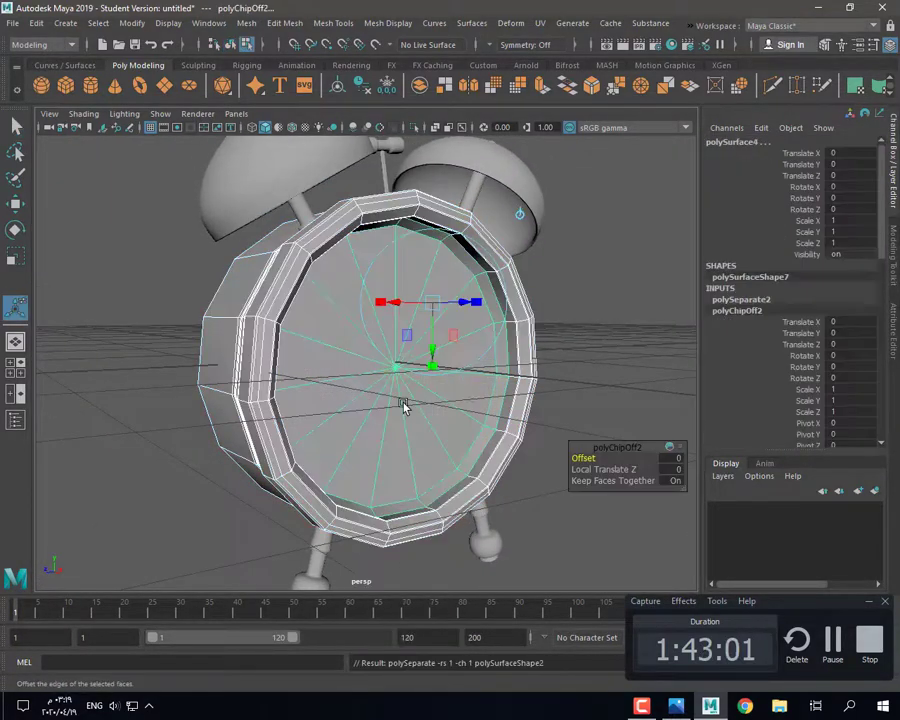
Step: Move the duplicated dial forward along X and flip it with a negative X scale
{"action": "right_click_drag", "start_coordinate": [250, 305], "coordinate": [306, 258]}
{"action": "left_click", "coordinate": [172, 322]}
{"action": "left_click", "coordinate": [361, 362]}
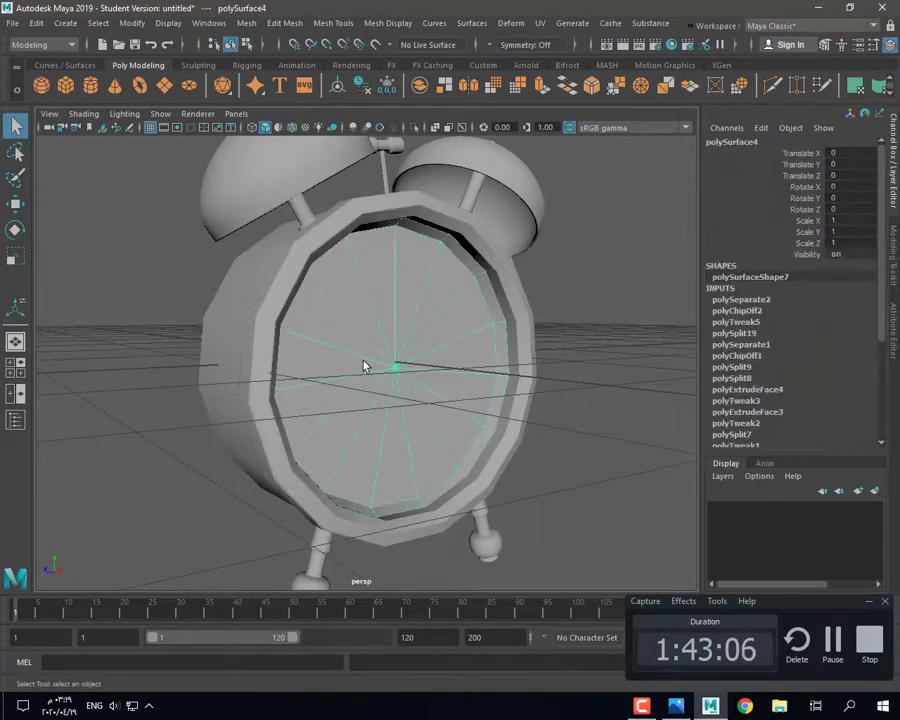
{"action": "key", "text": "w"}
{"action": "left_click_drag", "start_coordinate": [407, 364], "coordinate": [418, 398]}
{"action": "key", "text": "r"}
{"action": "left_click_drag", "start_coordinate": [418, 402], "coordinate": [480, 451], "text": "alt"}
{"action": "left_click_drag", "start_coordinate": [547, 407], "coordinate": [652, 438]}
{"action": "key", "text": "w"}
Step: Reverse the flipped dial's normals and check it in smooth preview
{"action": "left_click", "coordinate": [476, 25]}
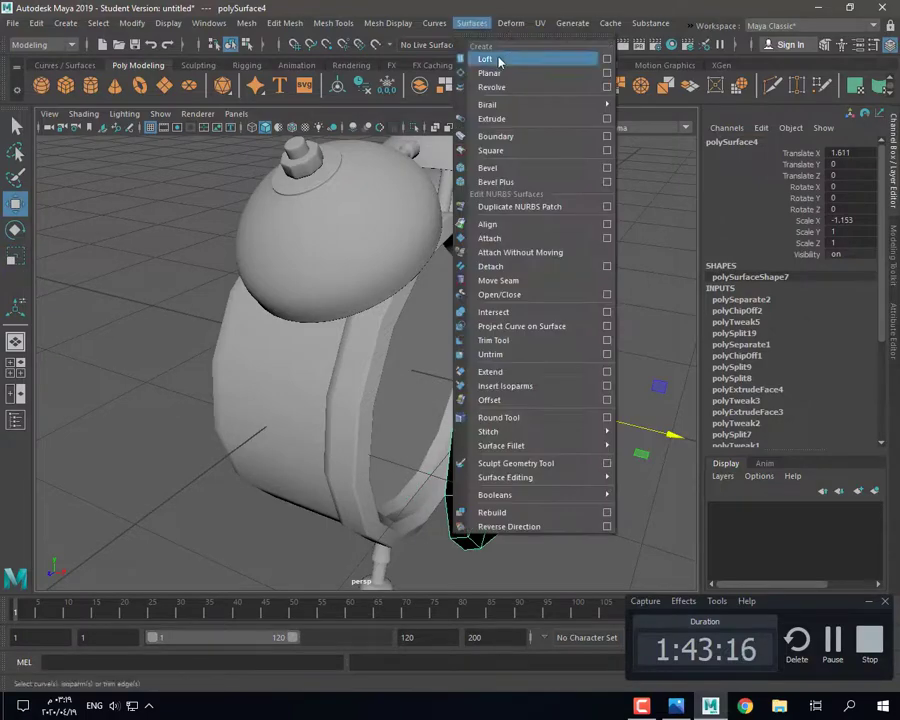
{"action": "mouse_move", "coordinate": [388, 24]}
{"action": "left_click", "coordinate": [400, 87]}
{"action": "left_click", "coordinate": [665, 328]}
{"action": "left_click_drag", "start_coordinate": [660, 330], "coordinate": [492, 352], "text": "alt"}
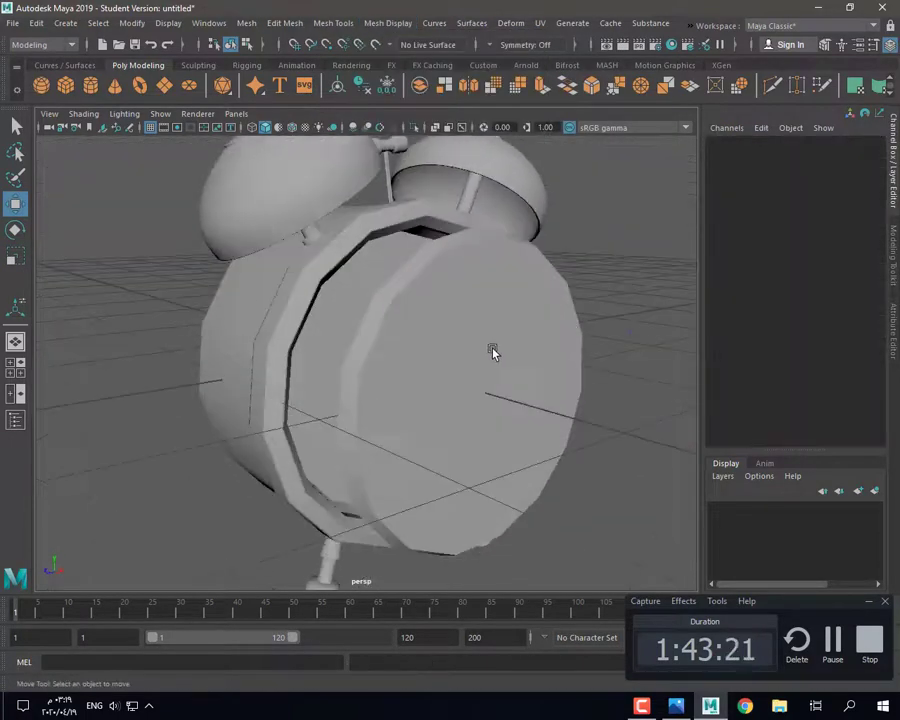
{"action": "left_click", "coordinate": [478, 350]}
{"action": "left_click", "coordinate": [467, 349]}
{"action": "left_click", "coordinate": [467, 349]}
{"action": "key", "text": "3"}
Step: Select the dial's back edge loop and shrink it slightly
{"action": "left_click_drag", "start_coordinate": [535, 392], "coordinate": [630, 405], "text": "alt"}
{"action": "left_click", "coordinate": [473, 349]}
{"action": "right_click_drag", "start_coordinate": [472, 348], "coordinate": [475, 303]}
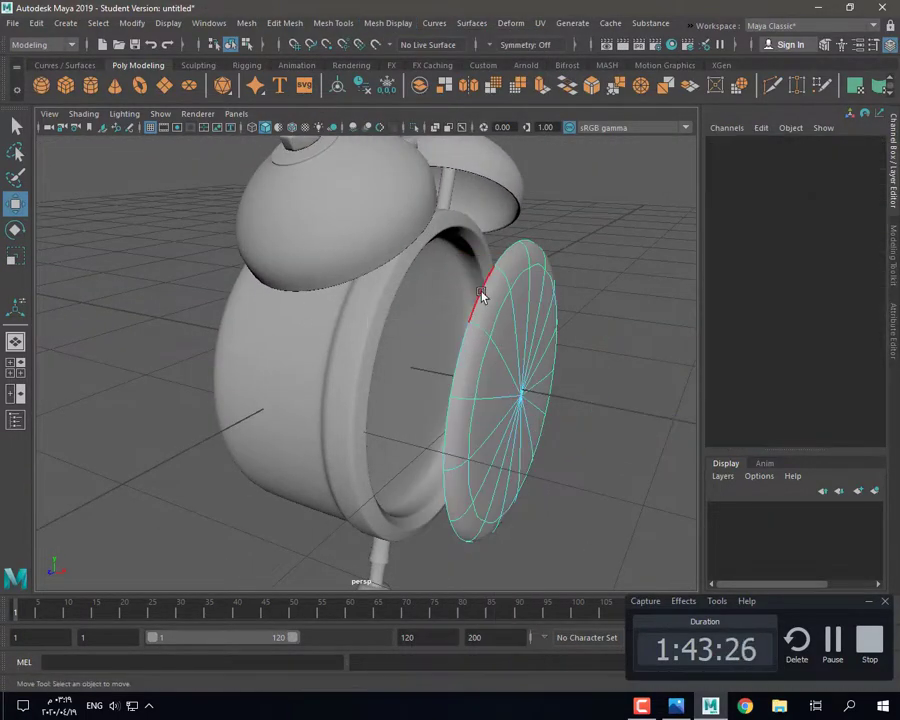
{"action": "key", "text": "1"}
{"action": "double_click", "coordinate": [482, 298]}
{"action": "left_click_drag", "start_coordinate": [486, 315], "coordinate": [405, 283], "text": "alt"}
{"action": "key", "text": "r"}
{"action": "left_click_drag", "start_coordinate": [491, 374], "coordinate": [513, 376]}
{"action": "key", "text": "w"}
{"action": "key", "text": "r"}
Step: Bevel the dial's rim edges and adjust the middle bevel loop
{"action": "left_click", "coordinate": [446, 242]}
{"action": "left_click", "coordinate": [589, 87]}
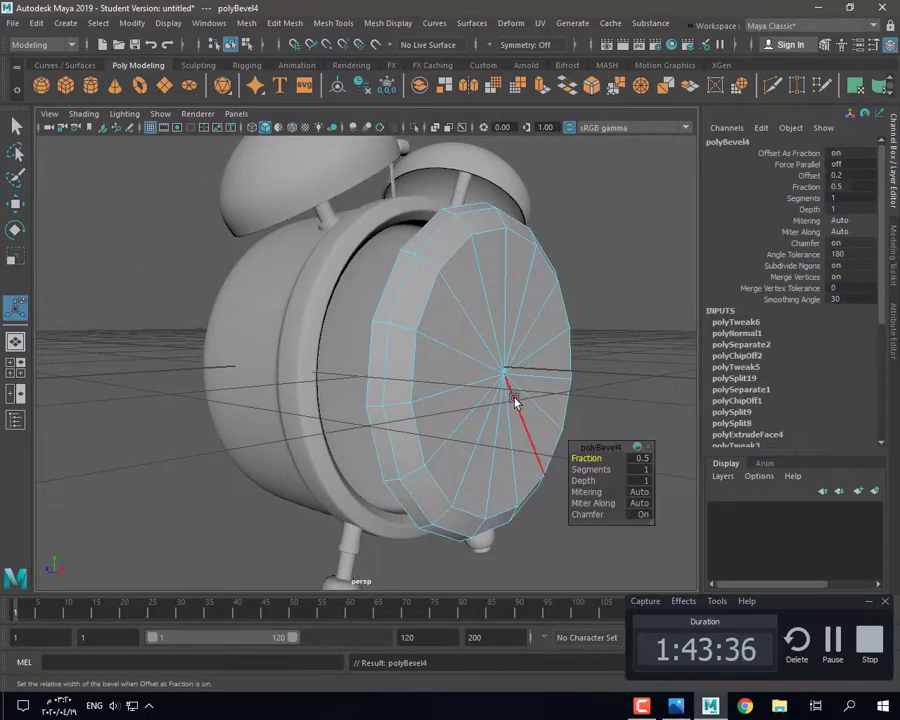
{"action": "key", "text": "r"}
{"action": "double_click", "coordinate": [415, 358]}
{"action": "double_click", "coordinate": [401, 293]}
{"action": "left_click_drag", "start_coordinate": [504, 373], "coordinate": [524, 375]}
{"action": "key", "text": "w"}
{"action": "key", "text": "r"}
{"action": "left_click_drag", "start_coordinate": [500, 371], "coordinate": [487, 372]}
Step: Extrude the rim edges and pull them out to thicken the dial
{"action": "left_click_drag", "start_coordinate": [488, 380], "coordinate": [543, 358], "text": "alt"}
{"action": "key", "text": "w"}
{"action": "key", "text": "r"}
{"action": "left_click", "coordinate": [541, 86]}
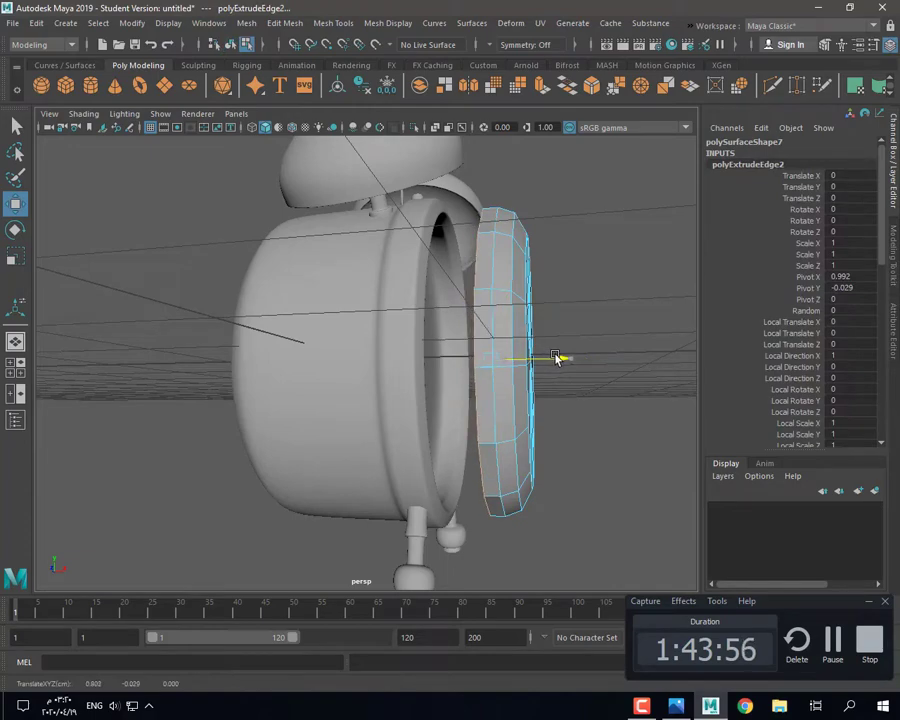
{"action": "left_click_drag", "start_coordinate": [590, 385], "coordinate": [500, 435], "text": "alt"}
Step: Preview the thickened disc smoothed and compare it with the reference photo
{"action": "right_click_drag", "start_coordinate": [478, 273], "coordinate": [528, 248]}
{"action": "key", "text": "3"}
{"action": "left_click", "coordinate": [648, 385]}
{"action": "left_click_drag", "start_coordinate": [575, 405], "coordinate": [570, 430], "text": "alt"}
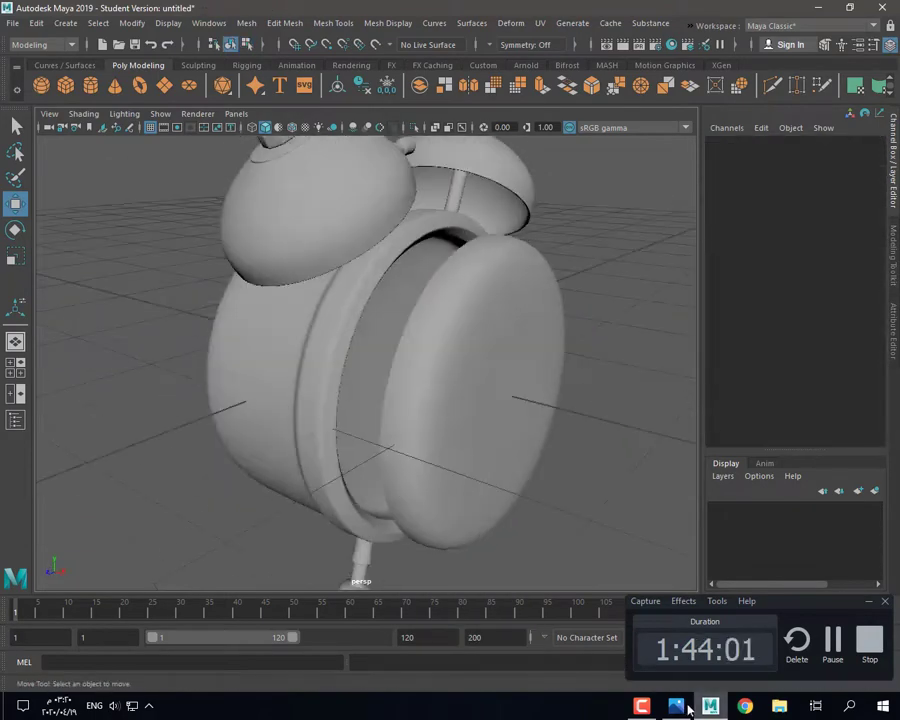
{"action": "left_click", "coordinate": [680, 706]}
{"action": "left_click", "coordinate": [710, 706]}
{"action": "left_click_drag", "start_coordinate": [466, 361], "coordinate": [417, 303], "text": "alt"}
{"action": "left_click", "coordinate": [482, 354]}
{"action": "key", "text": "1"}
{"action": "left_click", "coordinate": [772, 86]}
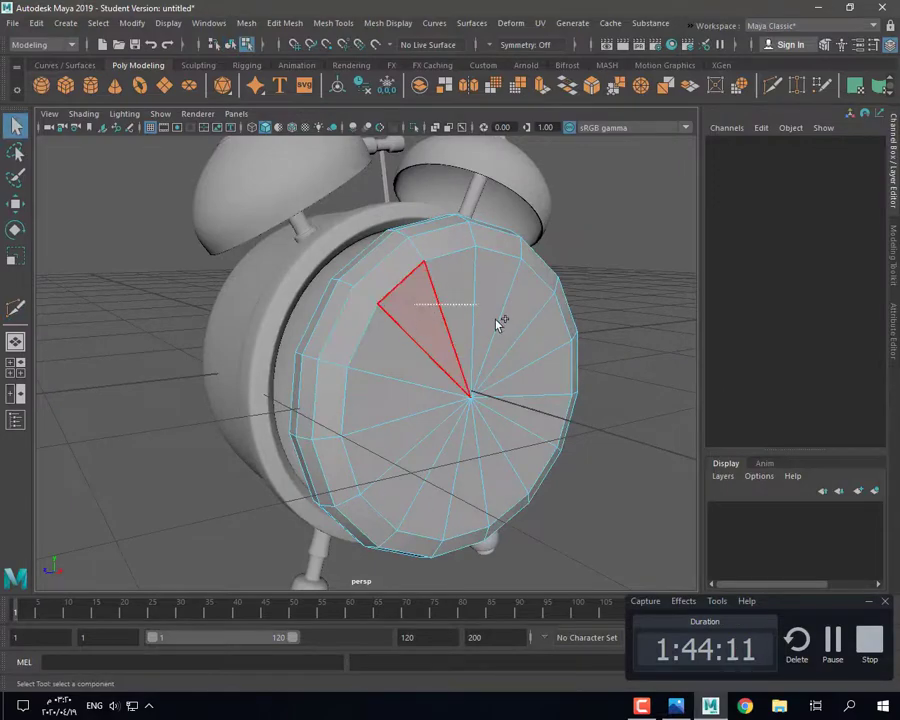
Step: Delete the disc's inner faces, leaving only a ring
{"action": "left_click_drag", "start_coordinate": [495, 318], "coordinate": [488, 357], "text": "shift"}
{"action": "left_click", "coordinate": [501, 338]}
{"action": "key", "text": "ctrl+z"}
{"action": "key", "text": "ctrl+z"}
{"action": "key", "text": "ctrl+z"}
{"action": "key", "text": "ctrl+z"}
{"action": "double_click", "coordinate": [420, 327]}
{"action": "right_click_drag", "start_coordinate": [439, 302], "coordinate": [396, 270]}
{"action": "left_click", "coordinate": [430, 318]}
{"action": "double_click", "coordinate": [409, 338], "text": "shift"}
{"action": "key", "text": "Delete"}
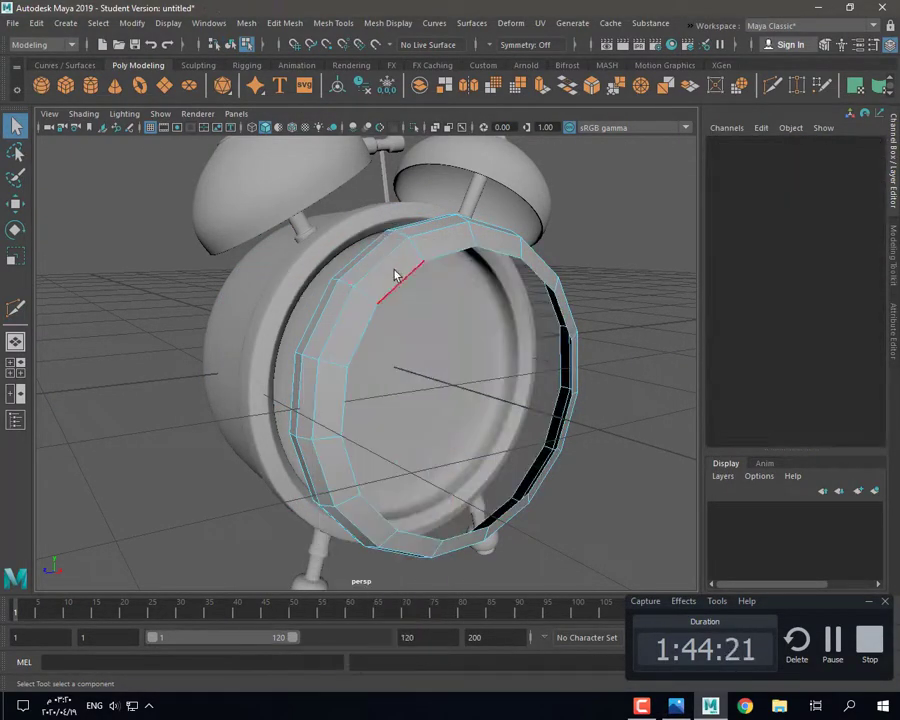
Step: Extrude the ring's inner border inward to about two-thirds and fill the open centre
{"action": "double_click", "coordinate": [415, 247]}
{"action": "left_click", "coordinate": [541, 86]}
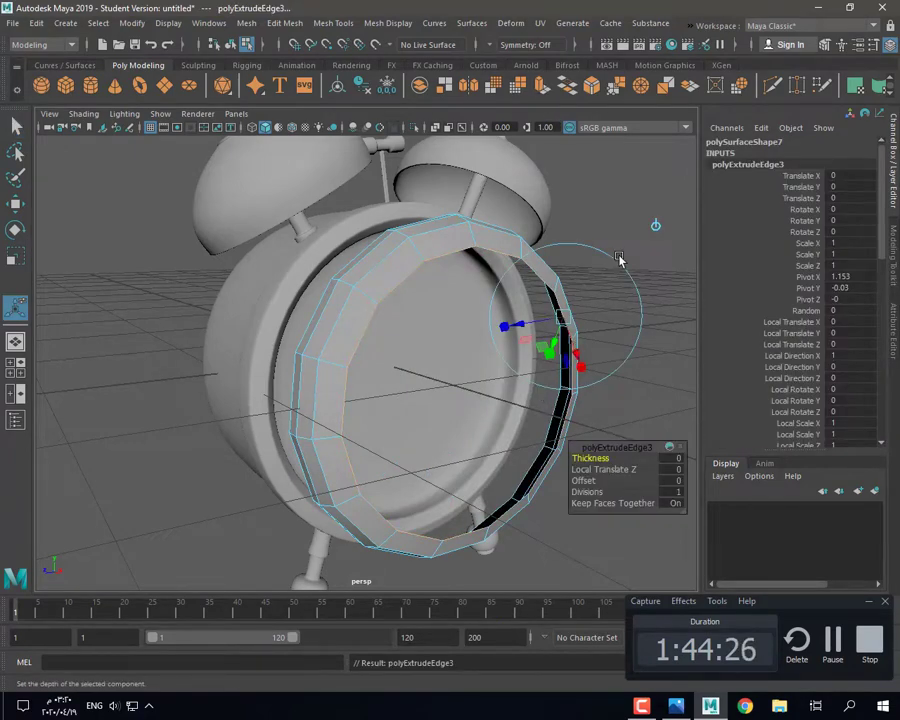
{"action": "left_click_drag", "start_coordinate": [484, 407], "coordinate": [463, 402]}
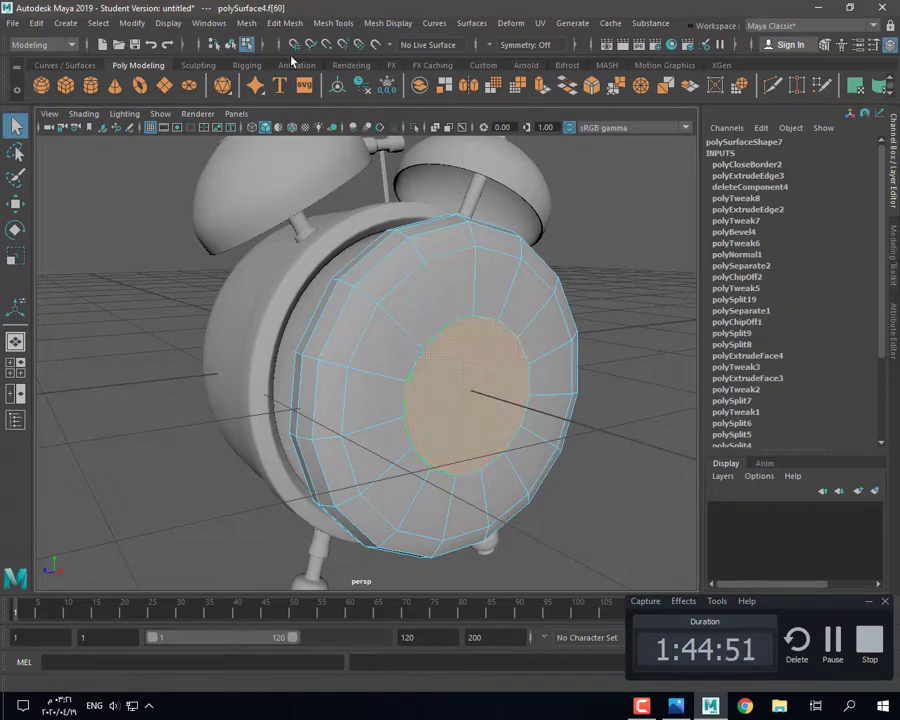
{"action": "left_click", "coordinate": [285, 23]}
{"action": "left_click", "coordinate": [332, 430]}
Step: Inspect the rebuilt disc against the clock body in smooth preview
{"action": "right_click_drag", "start_coordinate": [402, 314], "coordinate": [450, 283]}
{"action": "key", "text": "3"}
{"action": "left_click", "coordinate": [622, 425]}
{"action": "mouse_move", "coordinate": [514, 443]}
{"action": "left_mouse_down", "text": "alt"}
{"action": "mouse_move", "coordinate": [582, 421]}
{"action": "mouse_move", "coordinate": [505, 440]}
{"action": "left_mouse_up", "text": "alt"}
{"action": "left_click", "coordinate": [300, 350]}
{"action": "left_click", "coordinate": [428, 317], "text": "shift"}
{"action": "right_click_drag", "start_coordinate": [428, 317], "coordinate": [362, 317]}
{"action": "key", "text": "1"}
{"action": "left_click_drag", "start_coordinate": [440, 340], "coordinate": [460, 331], "text": "alt"}
{"action": "key", "text": "ctrl+z"}
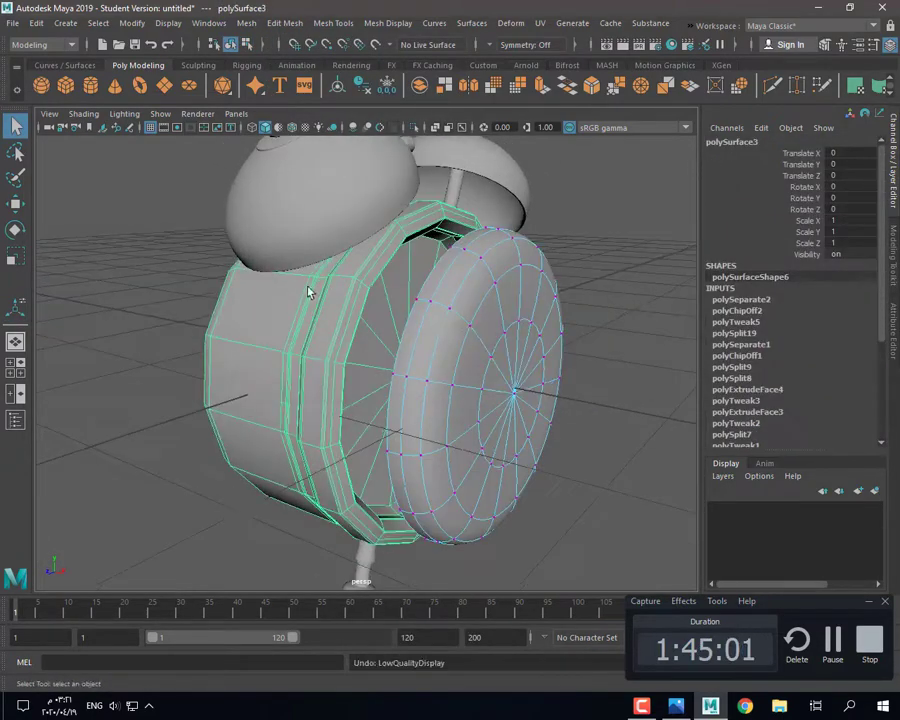
{"action": "key", "text": "3"}
{"action": "right_click_drag", "start_coordinate": [470, 303], "coordinate": [472, 275]}
Step: Push one of the disc's edge loops along the disc's axis
{"action": "double_click", "coordinate": [476, 309]}
{"action": "key", "text": "1"}
{"action": "mouse_move", "coordinate": [476, 311]}
{"action": "left_mouse_down", "text": "alt"}
{"action": "mouse_move", "coordinate": [518, 331]}
{"action": "mouse_move", "coordinate": [488, 328]}
{"action": "left_mouse_up", "text": "alt"}
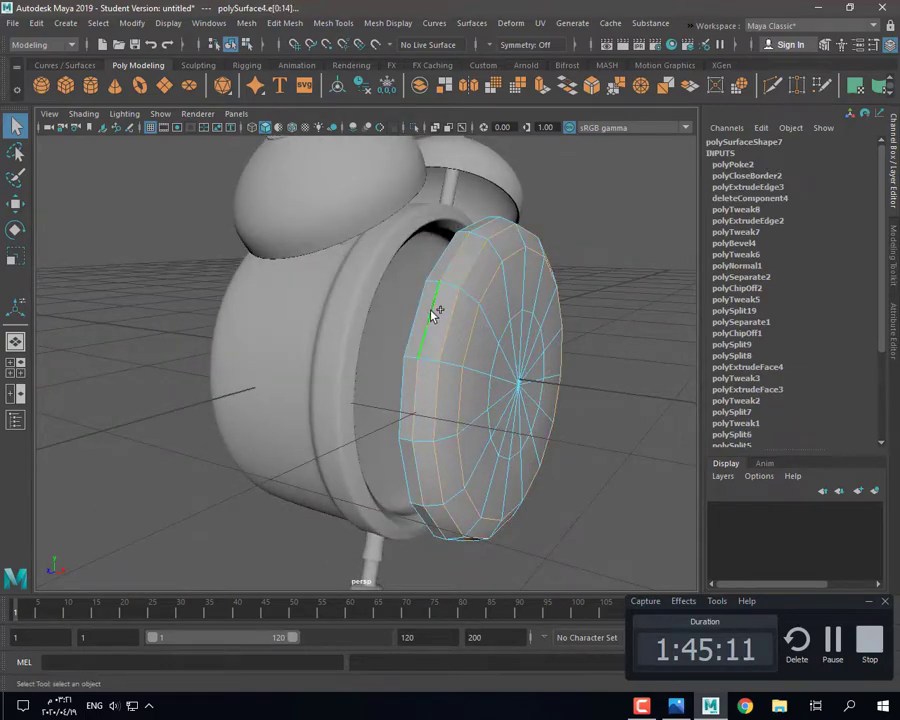
{"action": "key", "text": "w"}
{"action": "mouse_move", "coordinate": [546, 388]}
{"action": "left_mouse_down"}
{"action": "mouse_move", "coordinate": [536, 386]}
{"action": "mouse_move", "coordinate": [562, 386]}
{"action": "left_mouse_up"}
{"action": "left_click_drag", "start_coordinate": [566, 388], "coordinate": [560, 389]}
{"action": "key", "text": "3"}
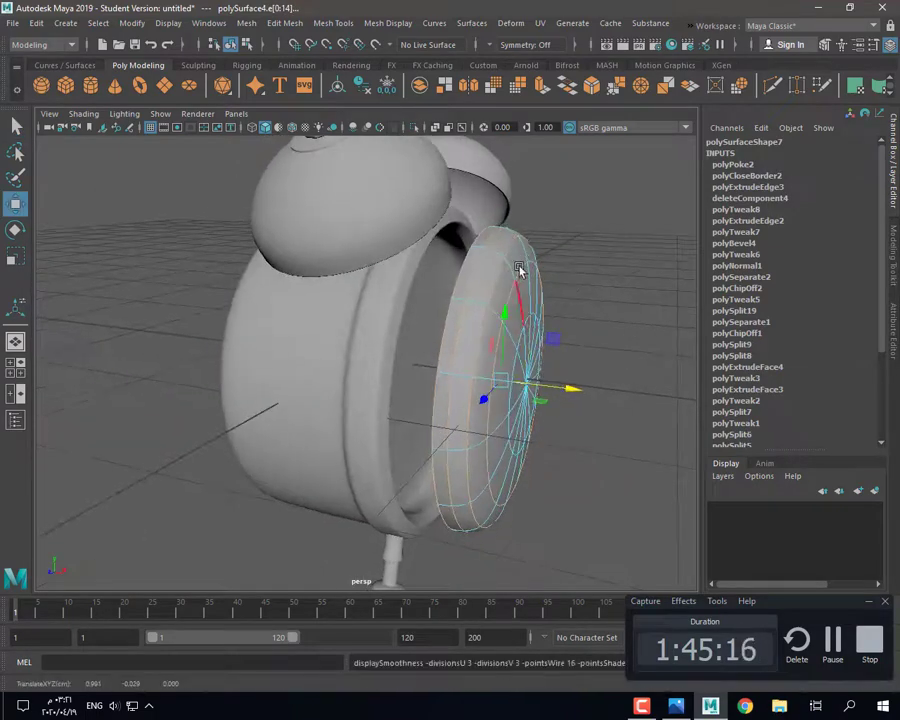
{"action": "right_click_drag", "start_coordinate": [521, 300], "coordinate": [560, 281]}
{"action": "left_click", "coordinate": [570, 398]}
{"action": "left_click_drag", "start_coordinate": [560, 400], "coordinate": [518, 432], "text": "alt"}
Step: Flatten the disc along X and push it into the clock's front opening
{"action": "left_click", "coordinate": [518, 432]}
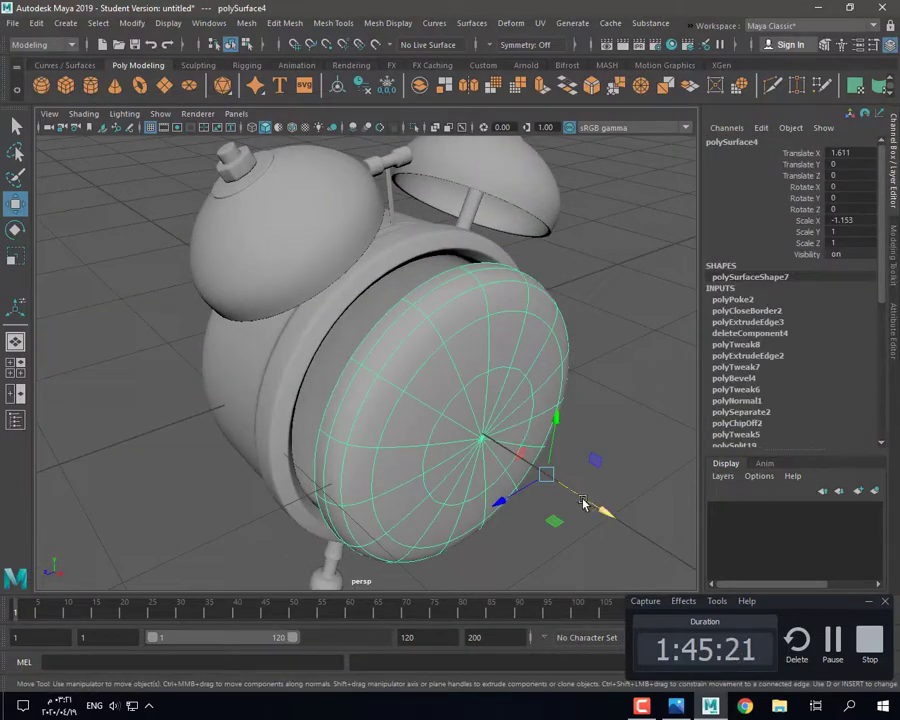
{"action": "key", "text": "r"}
{"action": "mouse_move", "coordinate": [583, 503]}
{"action": "left_mouse_down"}
{"action": "mouse_move", "coordinate": [604, 518]}
{"action": "mouse_move", "coordinate": [585, 508]}
{"action": "left_mouse_up"}
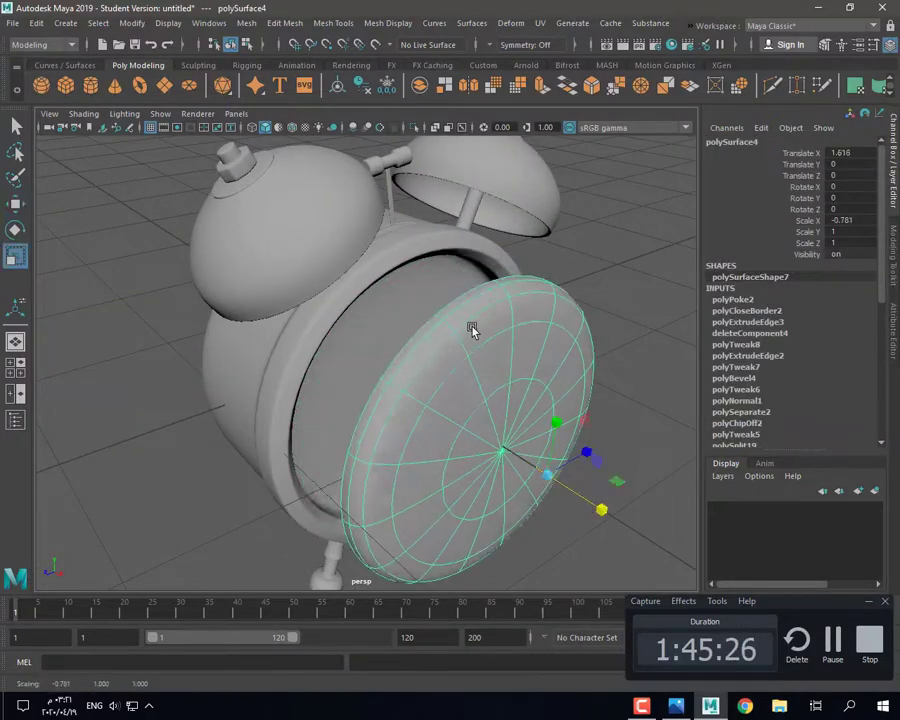
{"action": "right_click_drag", "start_coordinate": [471, 328], "coordinate": [472, 288]}
{"action": "right_click_drag", "start_coordinate": [546, 331], "coordinate": [588, 305]}
{"action": "left_click", "coordinate": [612, 345]}
{"action": "left_click", "coordinate": [510, 421]}
{"action": "key", "text": "w"}
{"action": "left_click_drag", "start_coordinate": [580, 499], "coordinate": [507, 453]}
{"action": "left_click", "coordinate": [589, 467]}
{"action": "left_click_drag", "start_coordinate": [589, 468], "coordinate": [565, 440], "text": "alt"}
Step: Select the disc's outer edge loop to adjust it
{"action": "left_click", "coordinate": [368, 341]}
{"action": "key", "text": "1"}
{"action": "right_click_drag", "start_coordinate": [369, 338], "coordinate": [372, 287]}
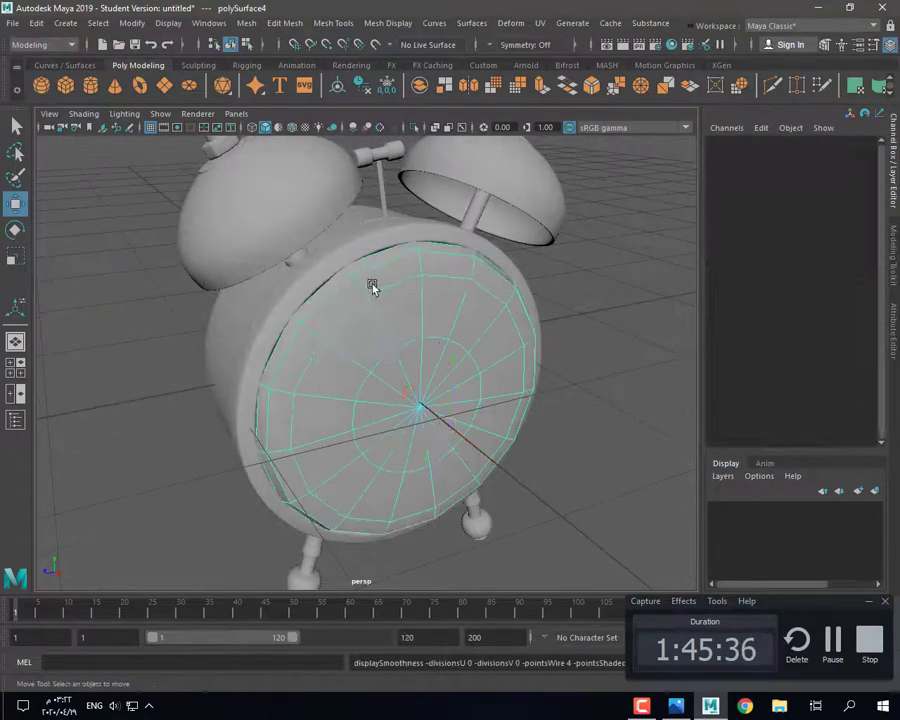
{"action": "double_click", "coordinate": [372, 288]}
{"action": "key", "text": "r"}
{"action": "left_click_drag", "start_coordinate": [391, 377], "coordinate": [400, 404], "text": "alt"}
{"action": "key", "text": "w"}
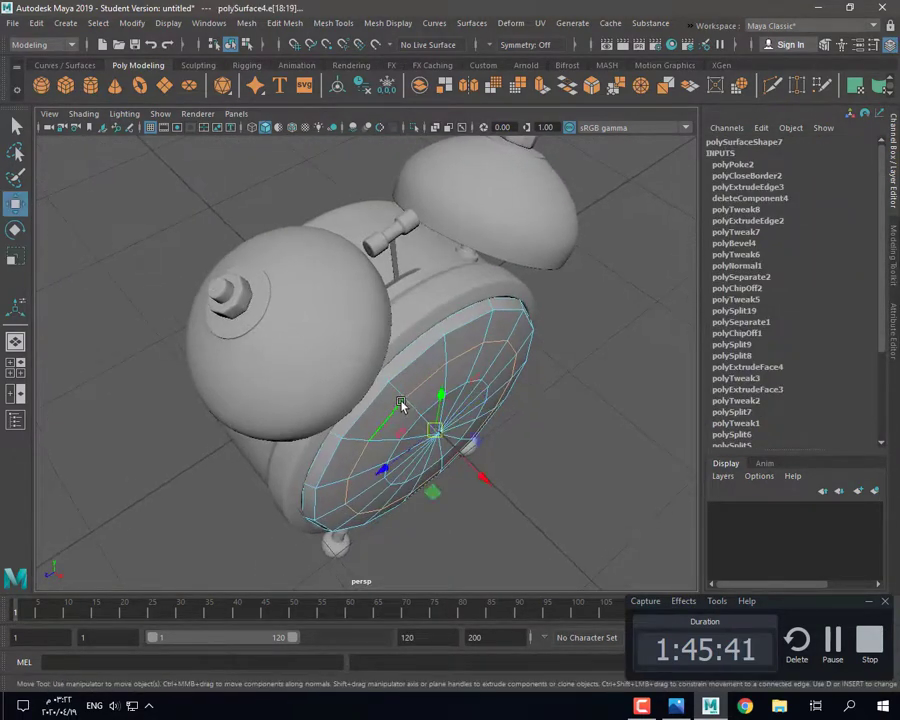
{"action": "left_click_drag", "start_coordinate": [463, 458], "coordinate": [406, 346], "text": "alt"}
Step: Fine-tune the disc's depth in the clock front, ending at Translate X 0.91
{"action": "left_click_drag", "start_coordinate": [410, 436], "coordinate": [452, 430], "text": "alt"}
{"action": "key", "text": "3"}
{"action": "right_click_drag", "start_coordinate": [452, 430], "coordinate": [589, 398]}
{"action": "left_click", "coordinate": [589, 398]}
{"action": "left_click_drag", "start_coordinate": [570, 396], "coordinate": [436, 386], "text": "alt"}
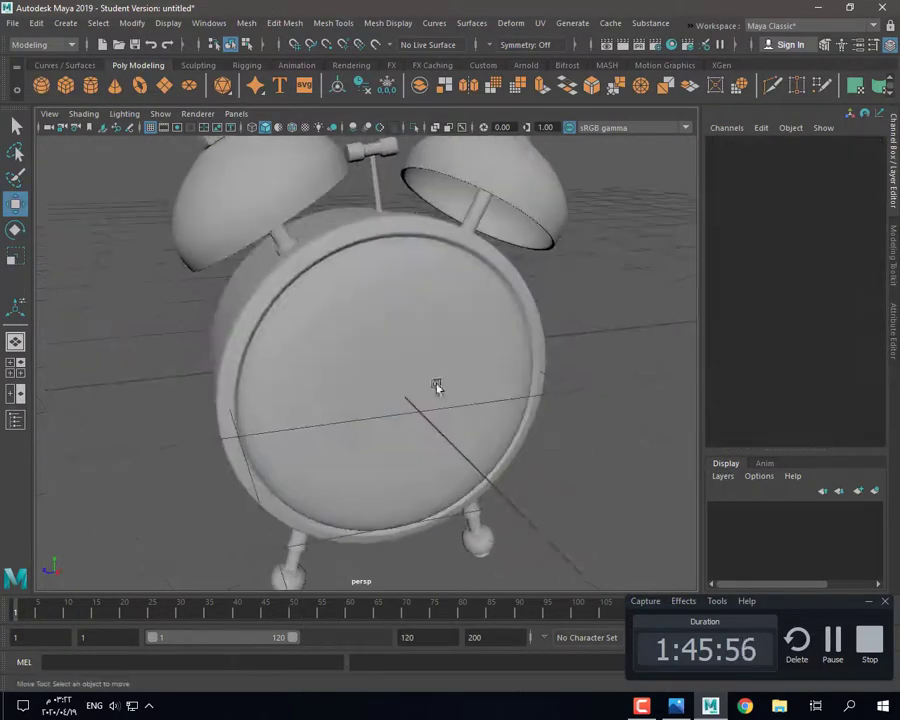
{"action": "left_click", "coordinate": [434, 382]}
{"action": "left_click_drag", "start_coordinate": [410, 320], "coordinate": [501, 451], "text": "alt"}
{"action": "left_click", "coordinate": [678, 708]}
{"action": "left_click", "coordinate": [708, 711]}
{"action": "left_click_drag", "start_coordinate": [609, 410], "coordinate": [650, 408], "text": "alt"}
{"action": "left_click_drag", "start_coordinate": [558, 421], "coordinate": [502, 454]}
Step: Assign a new Blinn material to the front disc and freeze its transformations
{"action": "key", "text": "r"}
{"action": "key", "text": "w"}
{"action": "left_click", "coordinate": [440, 328]}
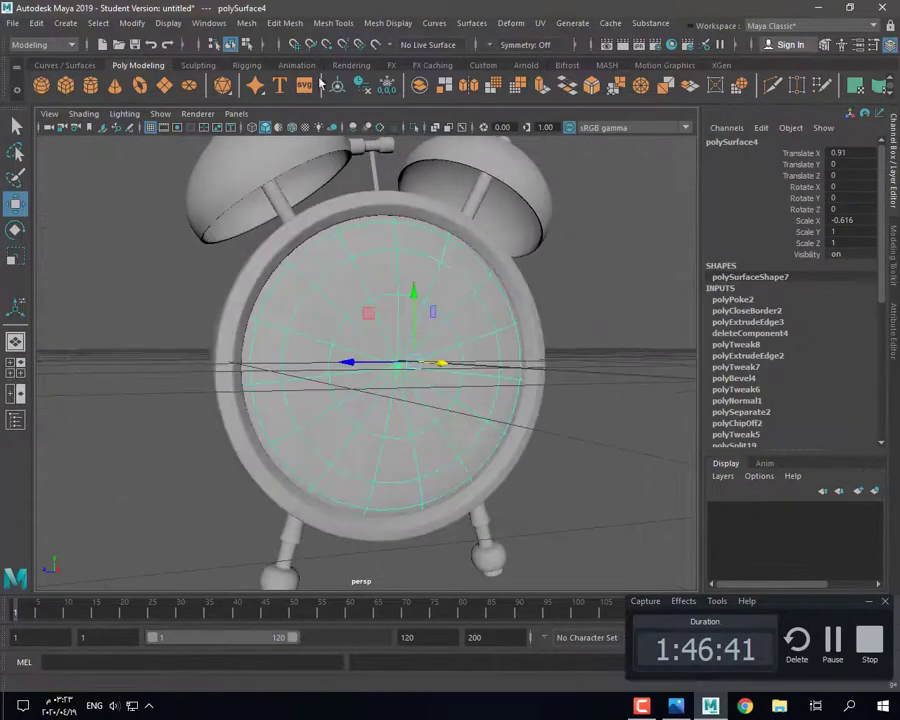
{"action": "left_click", "coordinate": [351, 65]}
{"action": "left_click", "coordinate": [261, 85]}
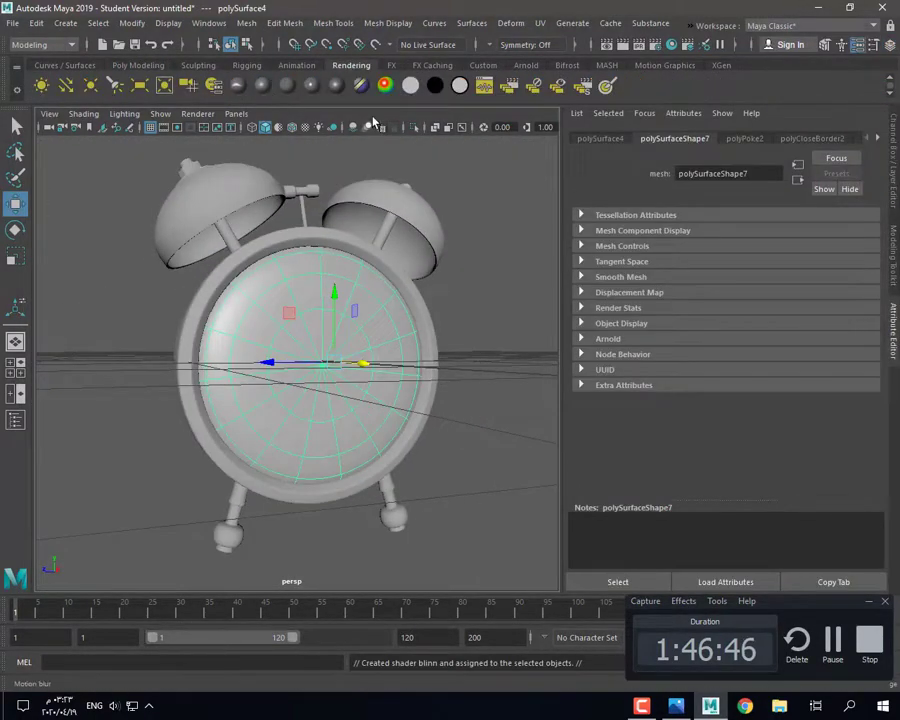
{"action": "left_click", "coordinate": [138, 65]}
{"action": "left_click", "coordinate": [388, 88]}
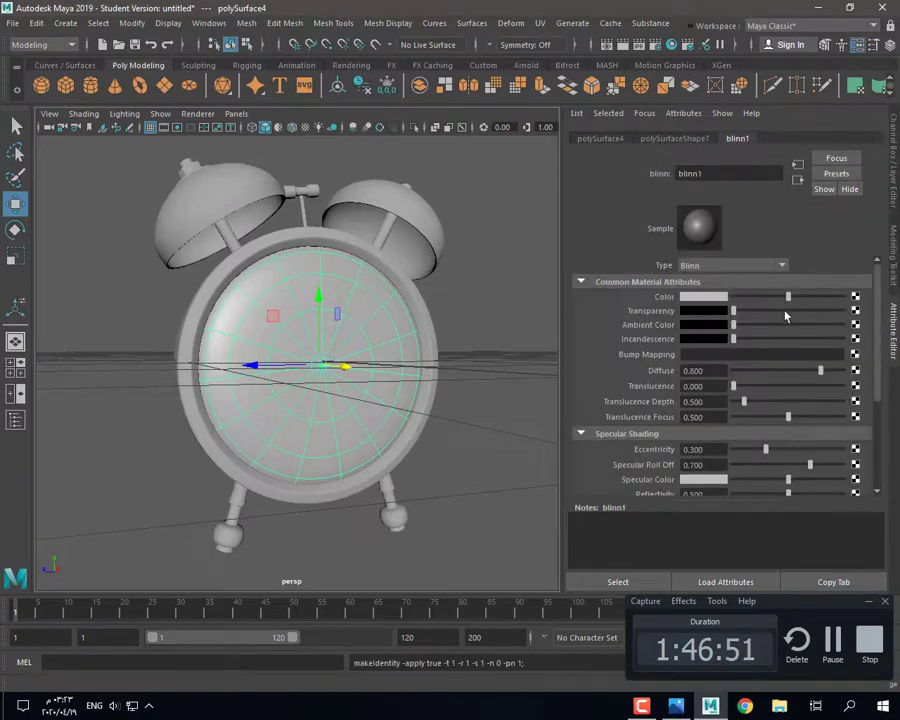
Step: Raise blinn1's Transparency so the disc is almost fully see-through
{"action": "left_click_drag", "start_coordinate": [785, 316], "coordinate": [830, 316]}
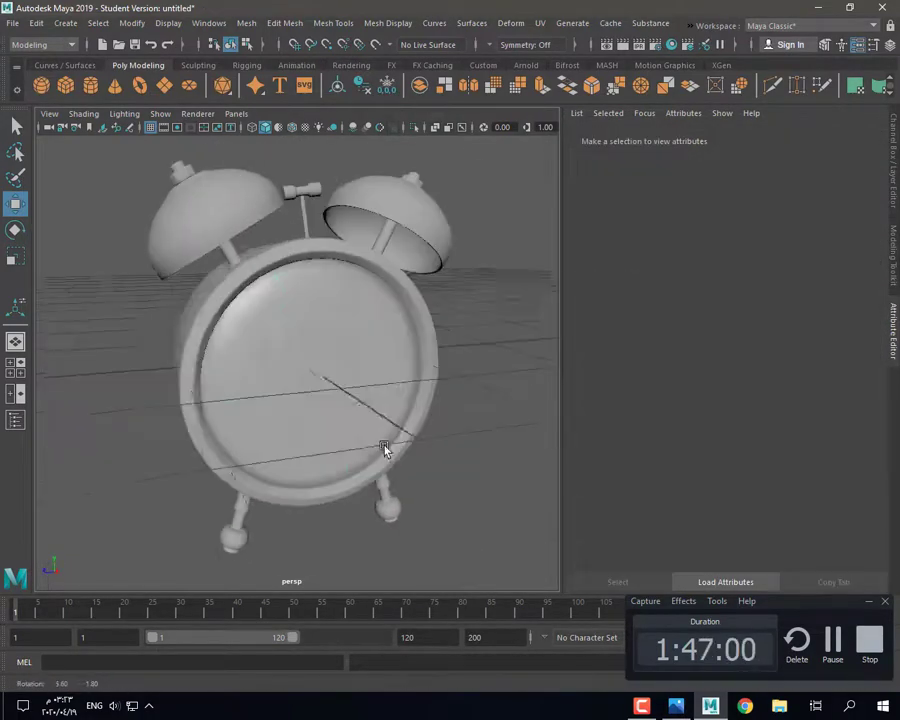
{"action": "key", "text": "ctrl+a"}
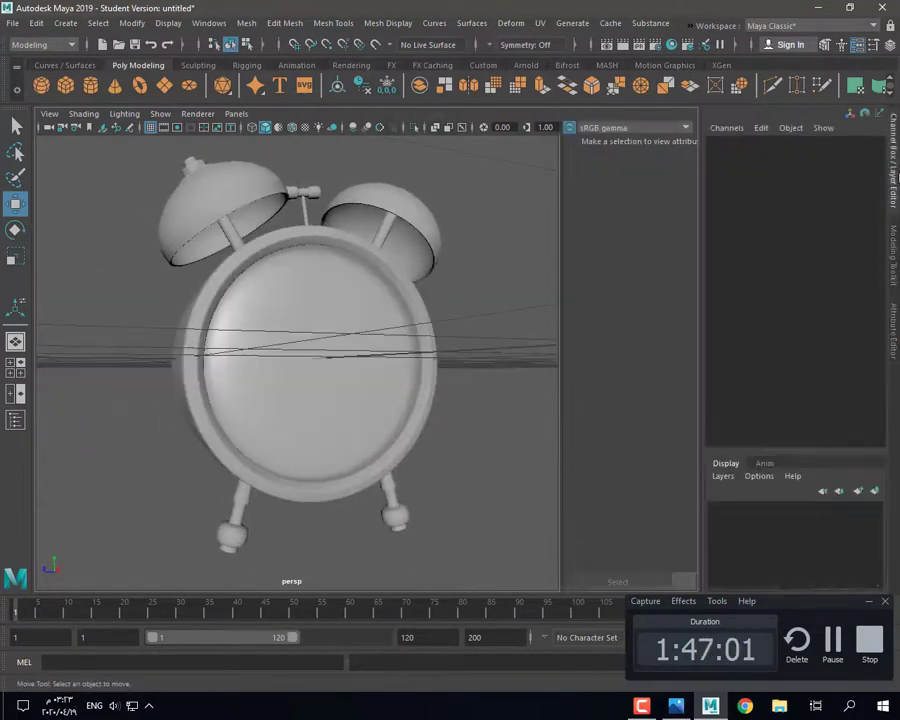
{"action": "scroll", "coordinate": [470, 356], "scroll_direction": "up", "scroll_amount": 3}
{"action": "left_click_drag", "start_coordinate": [470, 356], "coordinate": [440, 392], "text": "alt"}
{"action": "left_click", "coordinate": [440, 392]}
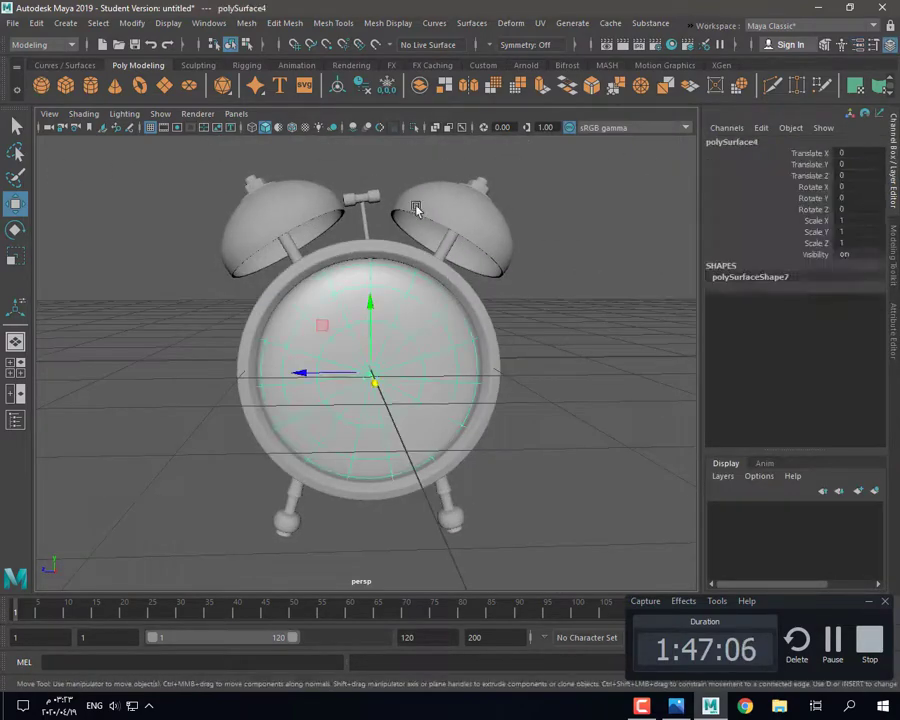
Step: Hide the glass disc's layer and show the clock body unsmoothed
{"action": "left_click", "coordinate": [428, 371]}
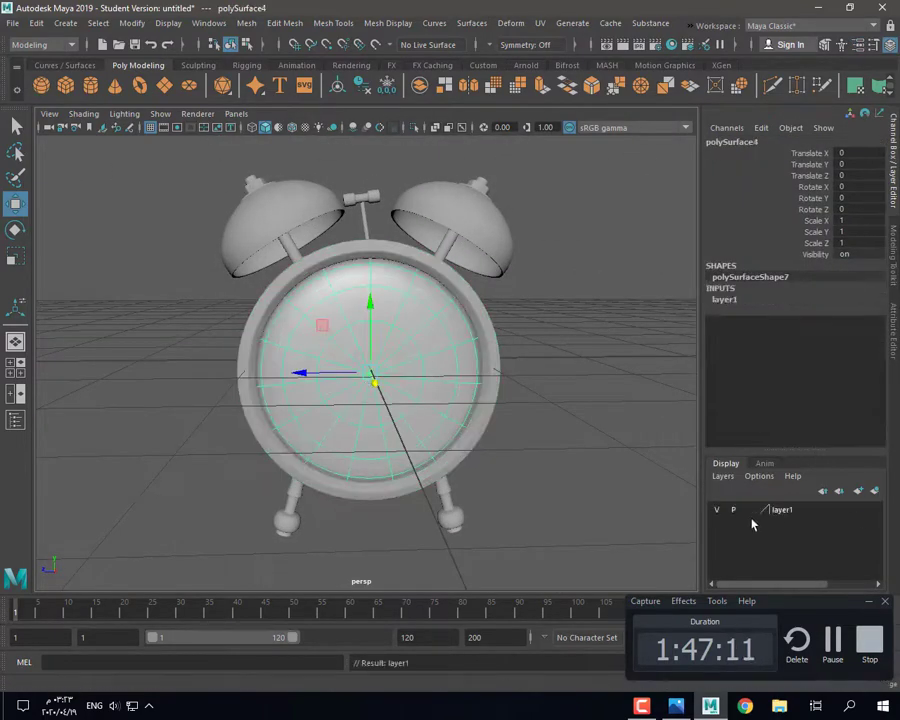
{"action": "left_click", "coordinate": [716, 511]}
{"action": "left_click", "coordinate": [560, 450]}
{"action": "left_click_drag", "start_coordinate": [560, 450], "coordinate": [595, 436], "text": "alt"}
{"action": "scroll", "coordinate": [595, 436], "scroll_direction": "up", "scroll_amount": 4}
{"action": "left_click", "coordinate": [384, 380]}
{"action": "key", "text": "1"}
{"action": "right_click_drag", "start_coordinate": [404, 322], "coordinate": [402, 368]}
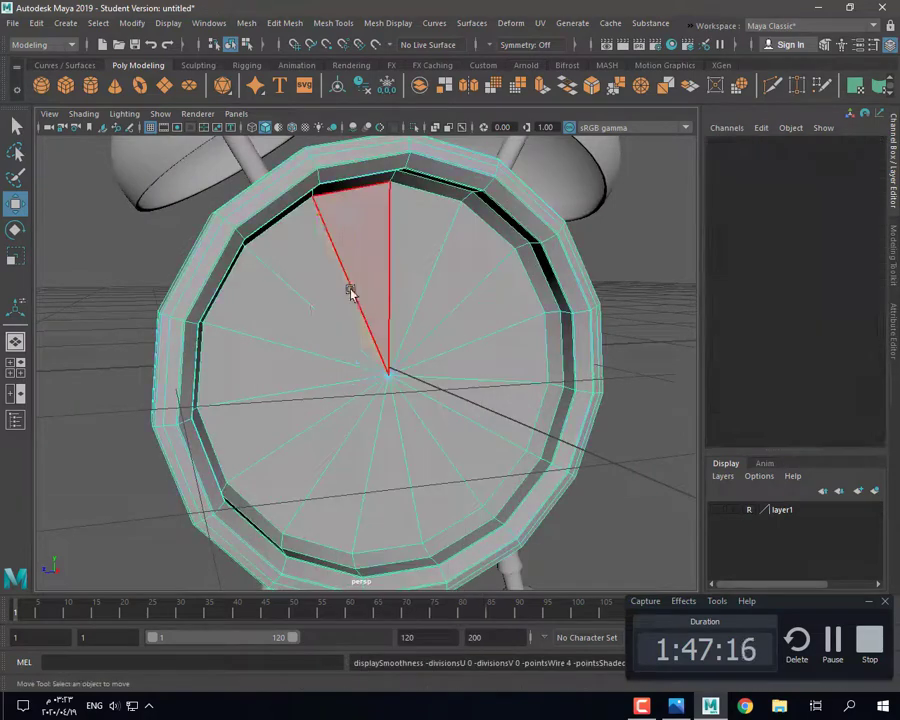
Step: Select the ring of centre faces on the clock face, then extrude and enlarge it
{"action": "left_click", "coordinate": [328, 276]}
{"action": "double_click", "coordinate": [382, 320], "text": "shift"}
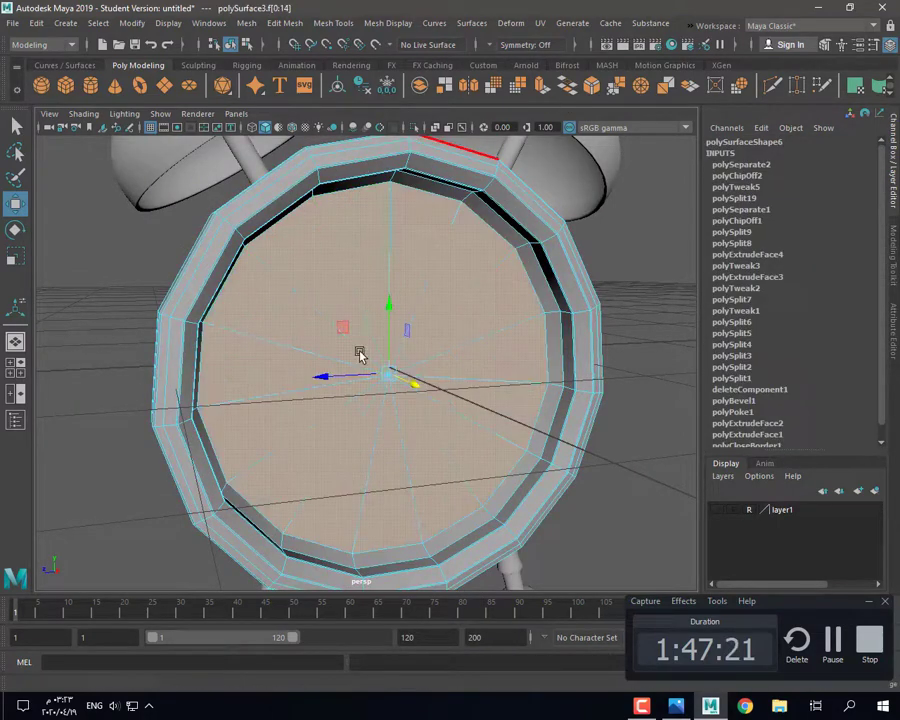
{"action": "key", "text": "ctrl+e"}
{"action": "mouse_move", "coordinate": [360, 354]}
{"action": "left_mouse_down", "text": "alt"}
{"action": "mouse_move", "coordinate": [338, 374]}
{"action": "mouse_move", "coordinate": [388, 428]}
{"action": "mouse_move", "coordinate": [369, 366]}
{"action": "left_mouse_up", "text": "alt"}
{"action": "key", "text": "f"}
{"action": "scroll", "coordinate": [350, 408], "scroll_direction": "down", "scroll_amount": 4}
{"action": "left_click_drag", "start_coordinate": [404, 420], "coordinate": [377, 422], "text": "alt"}
{"action": "left_click_drag", "start_coordinate": [366, 363], "coordinate": [392, 402]}
{"action": "scroll", "coordinate": [374, 404], "scroll_direction": "down", "scroll_amount": 4}
{"action": "scroll", "coordinate": [374, 404], "scroll_direction": "up", "scroll_amount": 2}
Step: Extrude the centre faces again, shrink them inward and push them deep to form the hole
{"action": "left_click", "coordinate": [542, 86]}
{"action": "left_click_drag", "start_coordinate": [330, 480], "coordinate": [390, 522], "text": "alt"}
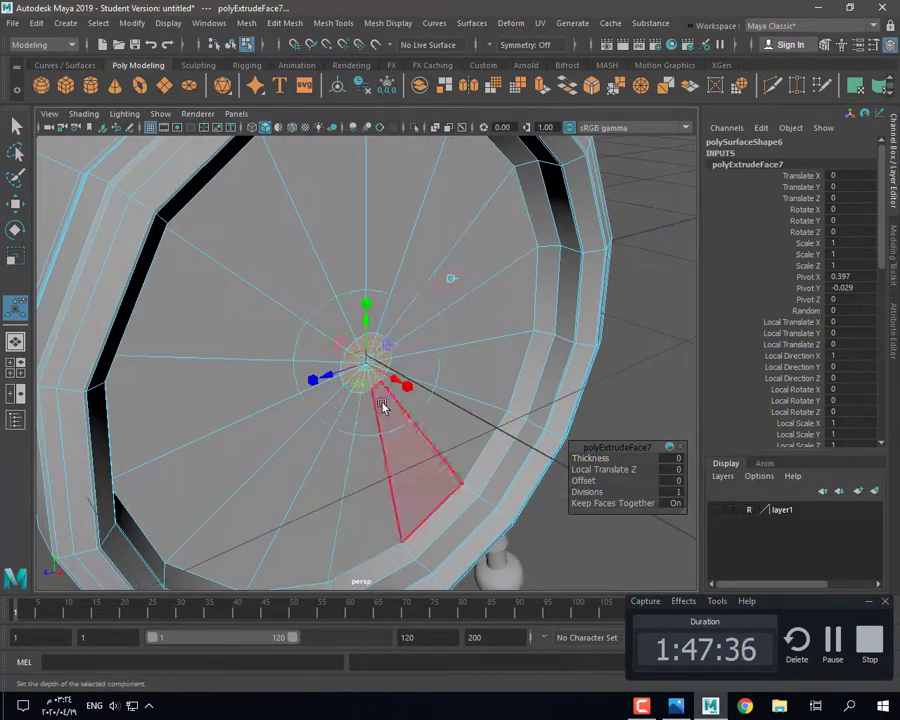
{"action": "left_click_drag", "start_coordinate": [394, 386], "coordinate": [391, 384]}
{"action": "scroll", "coordinate": [374, 428], "scroll_direction": "up", "scroll_amount": 2}
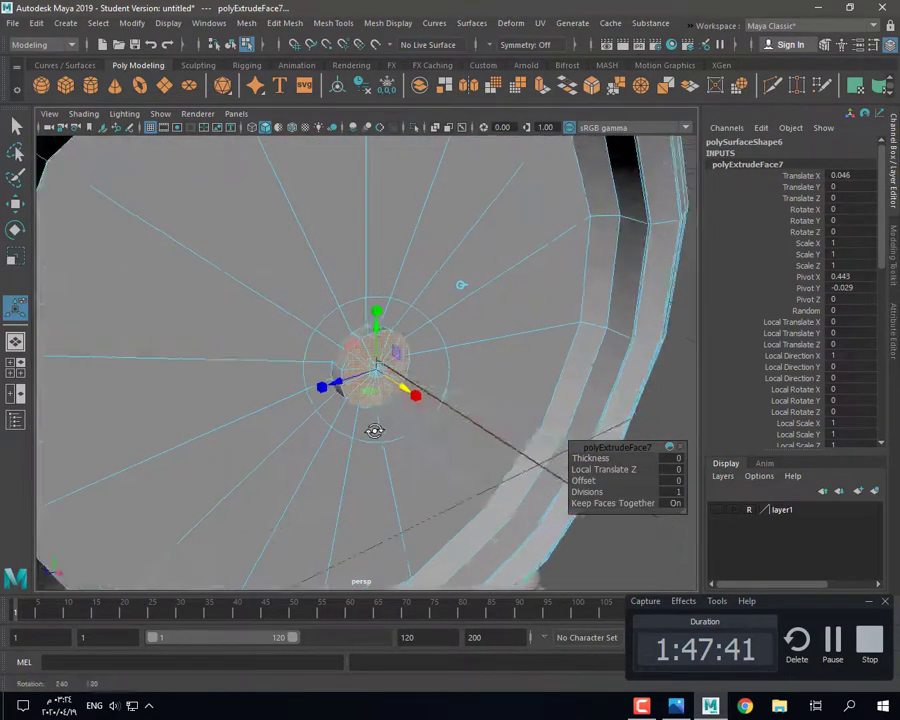
{"action": "left_click_drag", "start_coordinate": [374, 430], "coordinate": [456, 289], "text": "alt"}
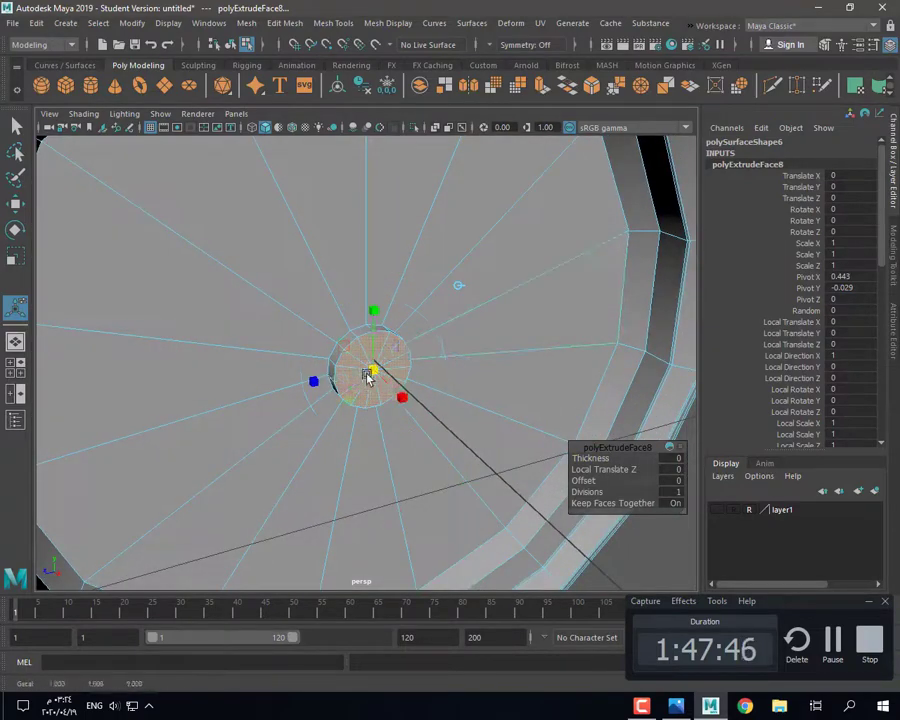
{"action": "left_click_drag", "start_coordinate": [350, 378], "coordinate": [347, 378]}
{"action": "left_click_drag", "start_coordinate": [348, 390], "coordinate": [340, 361], "text": "alt"}
{"action": "left_click_drag", "start_coordinate": [341, 366], "coordinate": [357, 393], "text": "alt"}
Step: Check the hub with smooth preview, then return the clock body to unsmoothed display
{"action": "right_click_drag", "start_coordinate": [260, 245], "coordinate": [280, 236]}
{"action": "scroll", "coordinate": [440, 335], "scroll_direction": "down", "scroll_amount": 5}
{"action": "key", "text": "3"}
{"action": "left_click", "coordinate": [596, 434]}
{"action": "left_click", "coordinate": [384, 366]}
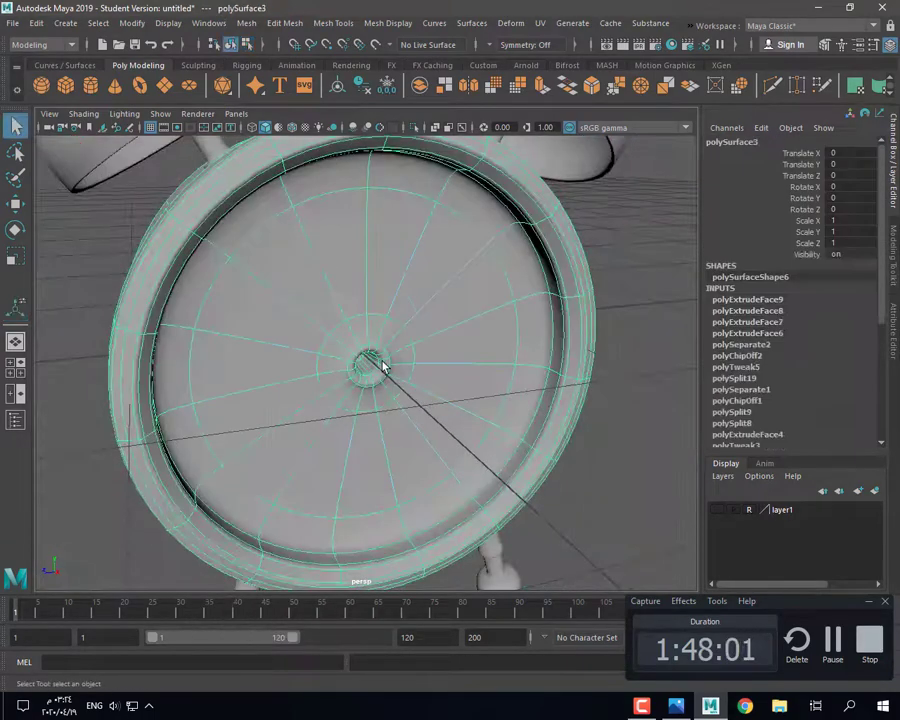
{"action": "key", "text": "1"}
{"action": "scroll", "coordinate": [382, 362], "scroll_direction": "up", "scroll_amount": 5}
{"action": "right_click_drag", "start_coordinate": [359, 318], "coordinate": [359, 283]}
Step: Bevel the edge loop around the hub rim
{"action": "left_click", "coordinate": [359, 339]}
{"action": "left_click_drag", "start_coordinate": [363, 362], "coordinate": [346, 302], "text": "alt"}
{"action": "left_click", "coordinate": [357, 361]}
{"action": "left_click", "coordinate": [372, 366]}
{"action": "left_click", "coordinate": [374, 366]}
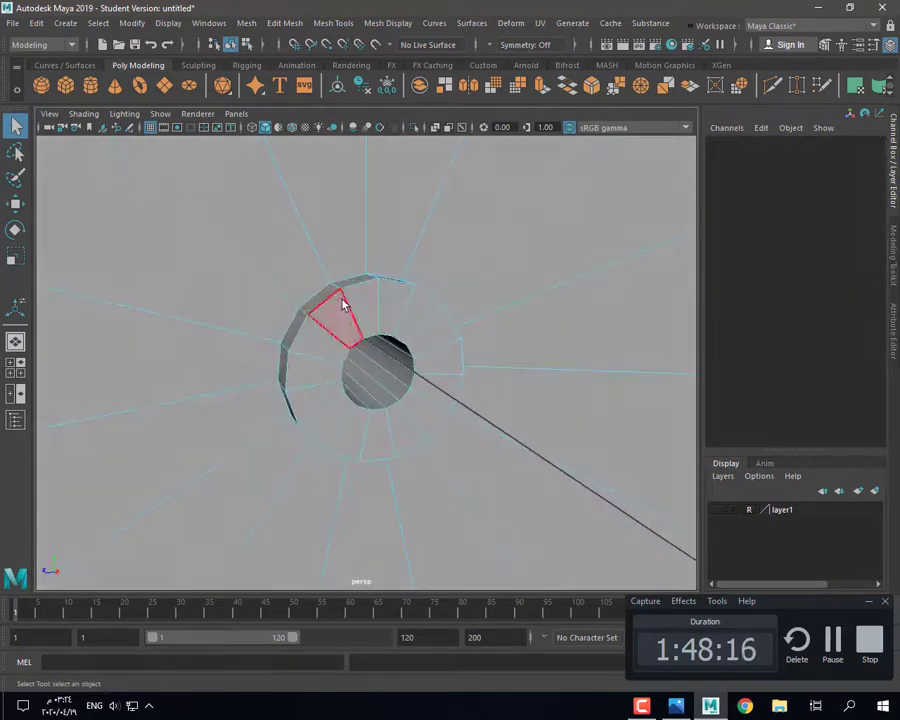
{"action": "left_click", "coordinate": [320, 295]}
{"action": "left_click_drag", "start_coordinate": [354, 347], "coordinate": [376, 370], "text": "alt"}
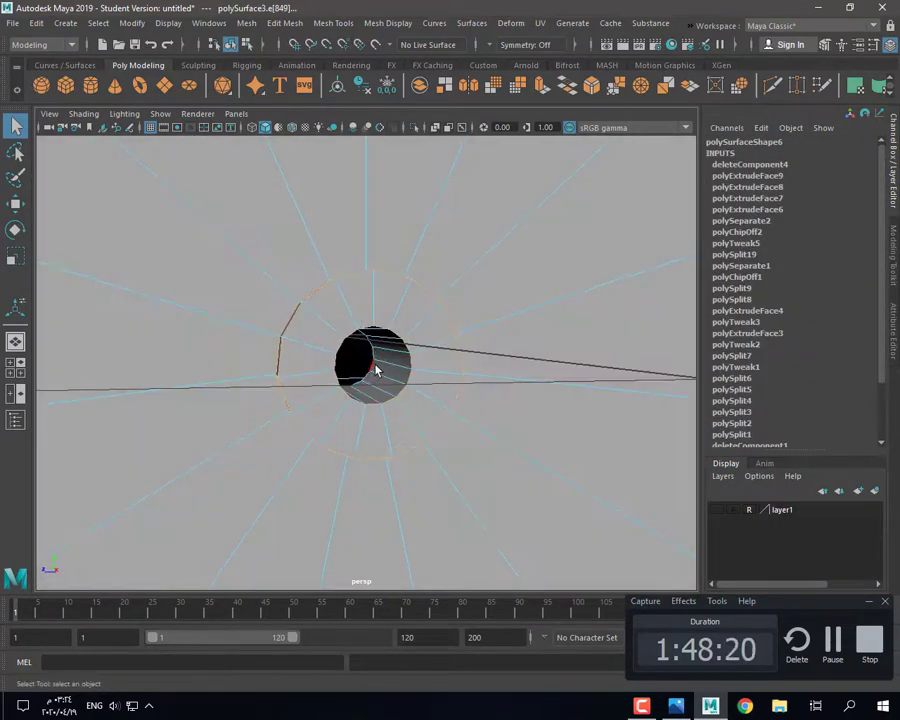
{"action": "left_click", "coordinate": [592, 86]}
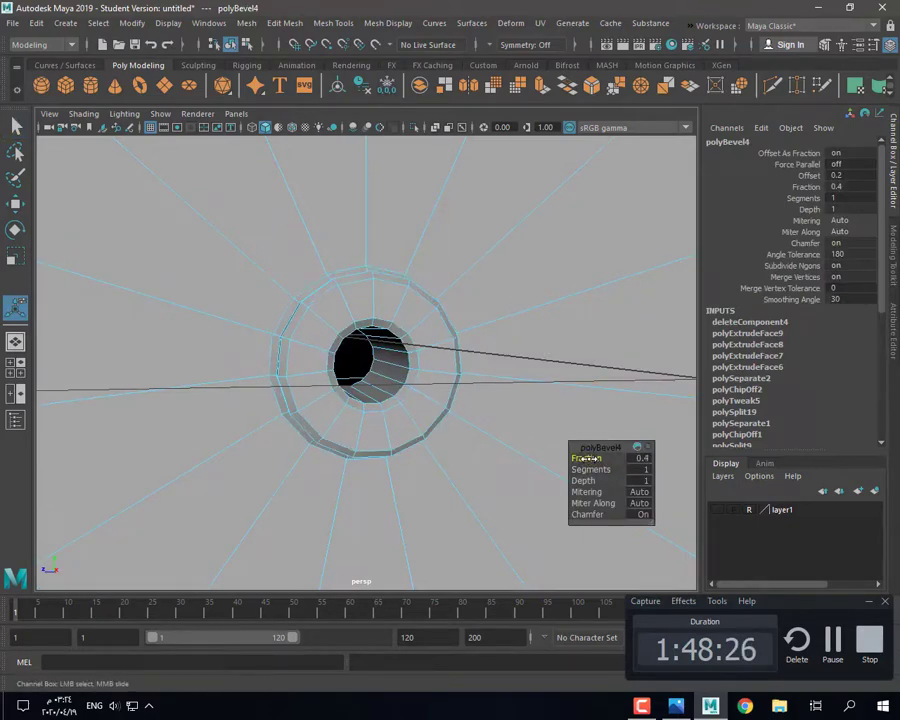
Step: Select a face on the hub ring and undo an unwanted scale
{"action": "right_click_drag", "start_coordinate": [412, 264], "coordinate": [476, 242]}
{"action": "scroll", "coordinate": [536, 448], "scroll_direction": "down", "scroll_amount": 5}
{"action": "scroll", "coordinate": [360, 340], "scroll_direction": "up", "scroll_amount": 5}
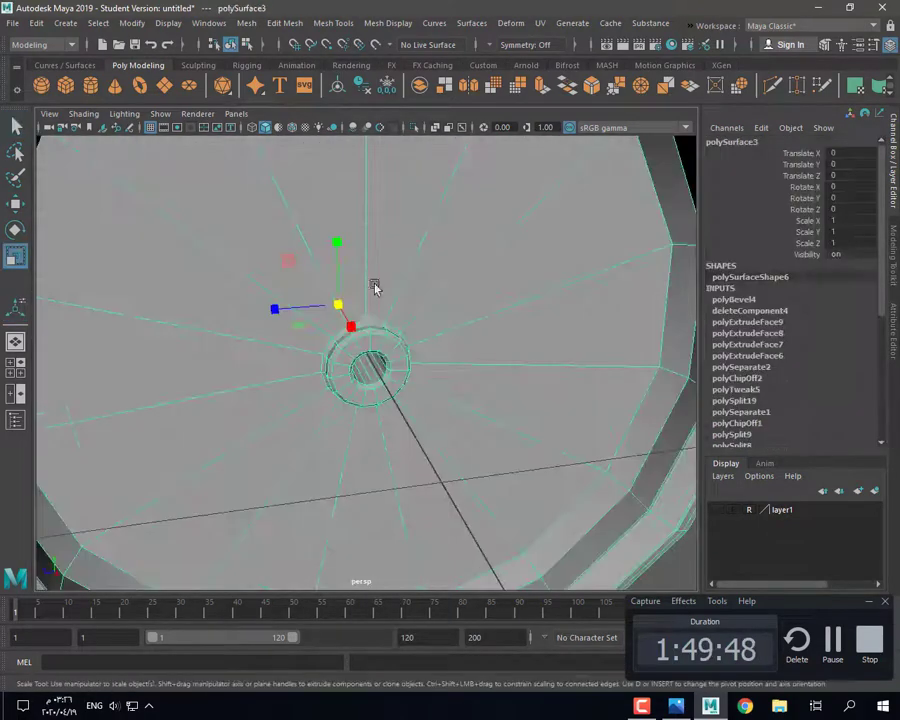
{"action": "scroll", "coordinate": [375, 288], "scroll_direction": "up", "scroll_amount": 6}
{"action": "left_click", "coordinate": [280, 242]}
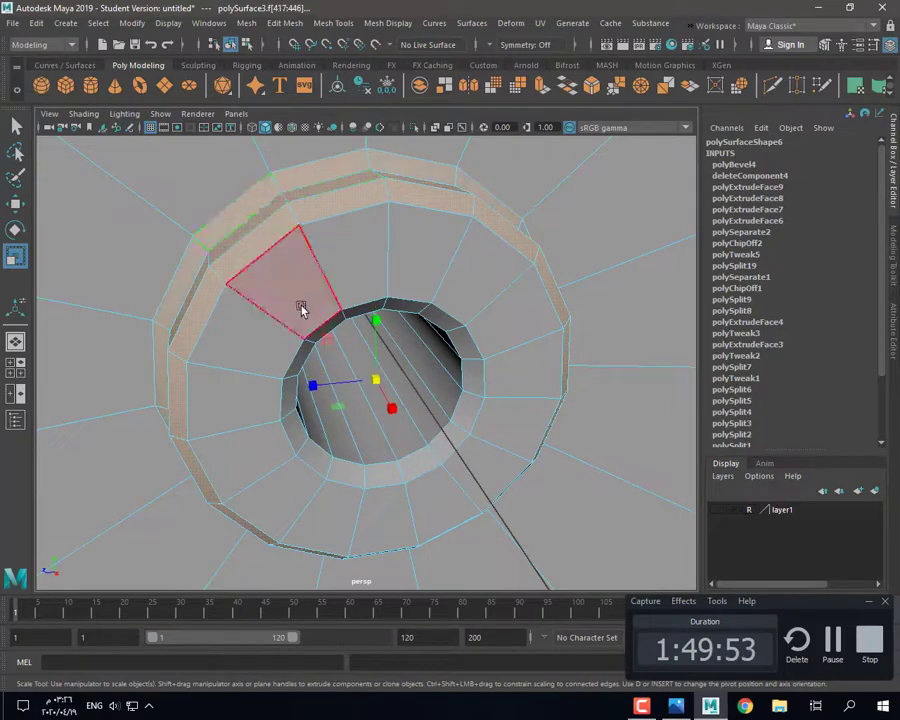
{"action": "scroll", "coordinate": [302, 309], "scroll_direction": "down", "scroll_amount": 5}
{"action": "left_click_drag", "start_coordinate": [302, 309], "coordinate": [335, 448], "text": "alt"}
{"action": "scroll", "coordinate": [450, 405], "scroll_direction": "up", "scroll_amount": 5}
{"action": "scroll", "coordinate": [412, 405], "scroll_direction": "down", "scroll_amount": 4}
{"action": "key", "text": "ctrl+z"}
{"action": "scroll", "coordinate": [416, 409], "scroll_direction": "up", "scroll_amount": 3}
Step: Inspect the hub in a see-through front view and finish adjusting the pivot
{"action": "key", "text": "space"}
{"action": "key", "text": "space"}
{"action": "key", "text": "space"}
{"action": "key", "text": "space"}
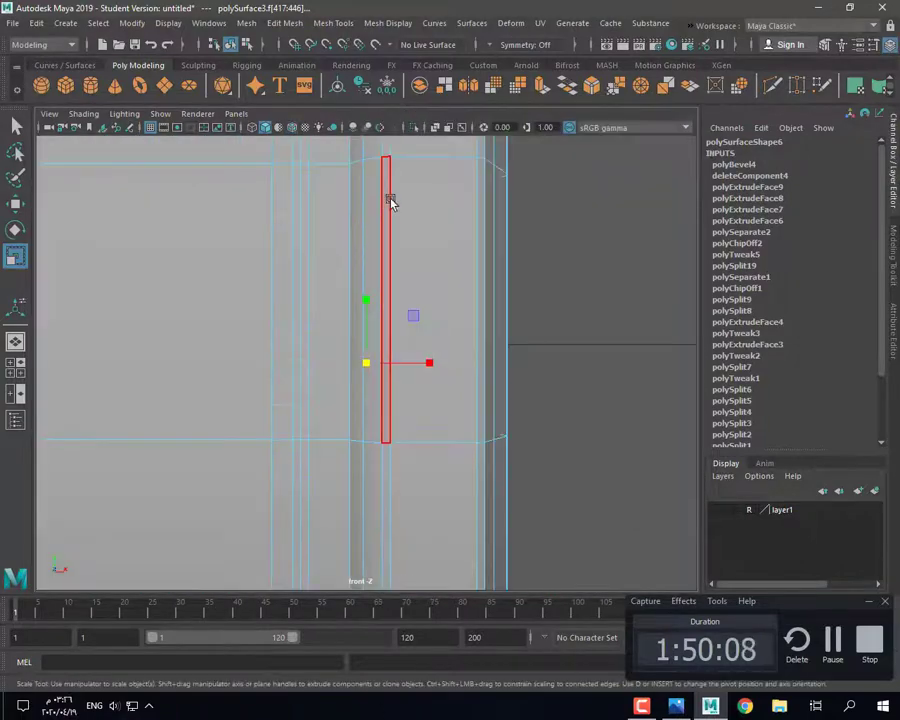
{"action": "left_click", "coordinate": [435, 128]}
{"action": "scroll", "coordinate": [425, 335], "scroll_direction": "up", "scroll_amount": 5}
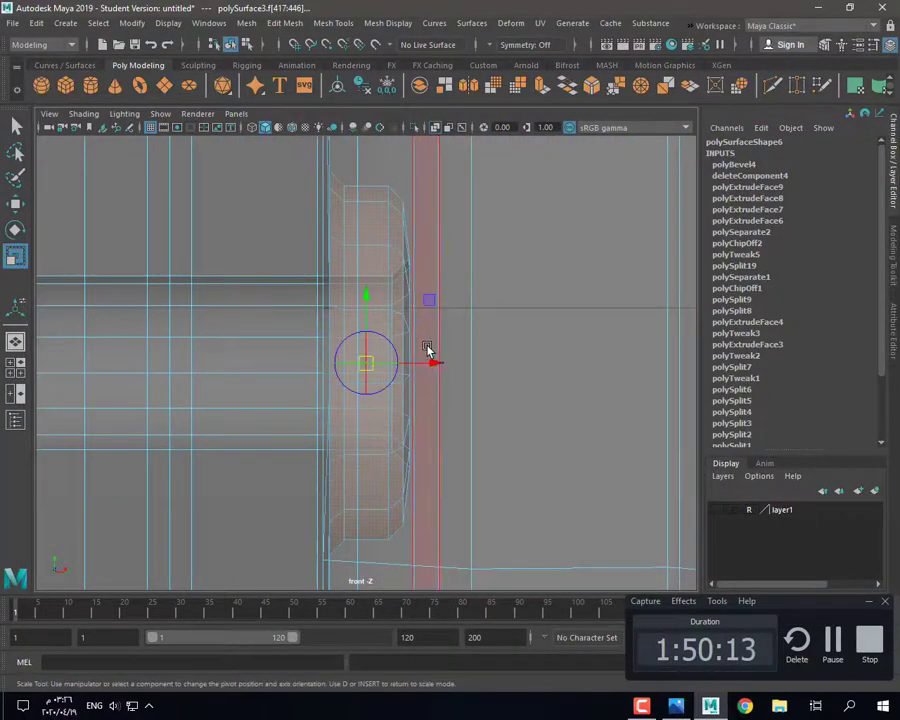
{"action": "key", "text": "space"}
{"action": "key", "text": "space"}
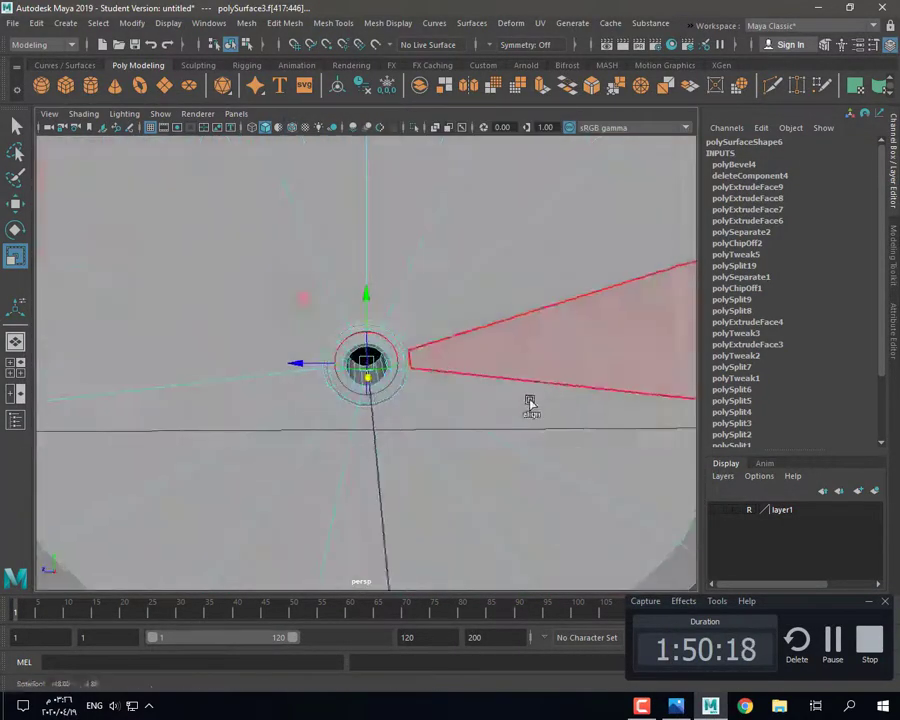
{"action": "key", "text": "q"}
{"action": "left_click_drag", "start_coordinate": [530, 404], "coordinate": [352, 365], "text": "alt"}
{"action": "scroll", "coordinate": [352, 365], "scroll_direction": "up", "scroll_amount": 3}
{"action": "key", "text": "r"}
{"action": "left_click_drag", "start_coordinate": [430, 368], "coordinate": [318, 313], "text": "alt"}
{"action": "key", "text": "w"}
{"action": "scroll", "coordinate": [368, 376], "scroll_direction": "up", "scroll_amount": 3}
Step: Select the faces inside the hub hole, then review the clock front with smooth preview on
{"action": "left_click", "coordinate": [366, 421]}
{"action": "left_click_drag", "start_coordinate": [341, 374], "coordinate": [402, 386], "text": "alt"}
{"action": "key", "text": "w"}
{"action": "key", "text": "3"}
{"action": "scroll", "coordinate": [452, 245], "scroll_direction": "down", "scroll_amount": 8}
{"action": "right_click_drag", "start_coordinate": [454, 245], "coordinate": [515, 200]}
{"action": "left_click", "coordinate": [665, 518]}
{"action": "scroll", "coordinate": [600, 490], "scroll_direction": "down", "scroll_amount": 4}
{"action": "left_click_drag", "start_coordinate": [560, 465], "coordinate": [480, 430], "text": "alt"}
{"action": "scroll", "coordinate": [437, 419], "scroll_direction": "up", "scroll_amount": 2}
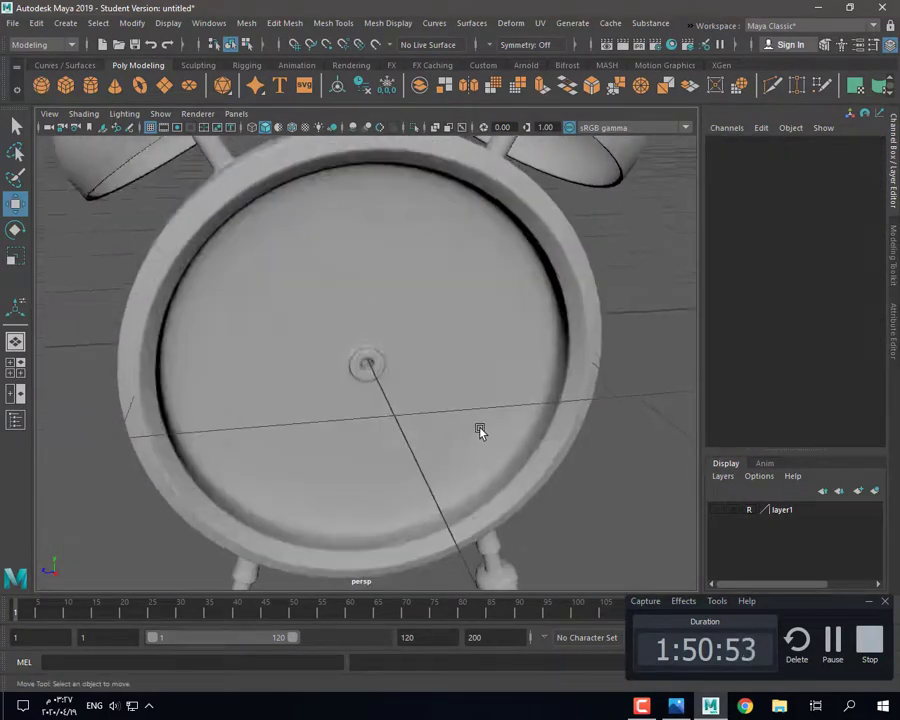
{"action": "scroll", "coordinate": [480, 430], "scroll_direction": "down", "scroll_amount": 2}
Step: Create a polygon cylinder rotated 90 degrees on Z with 8 axis subdivisions
{"action": "left_click", "coordinate": [91, 86]}
{"action": "key", "text": "e"}
{"action": "left_click_drag", "start_coordinate": [360, 316], "coordinate": [776, 248]}
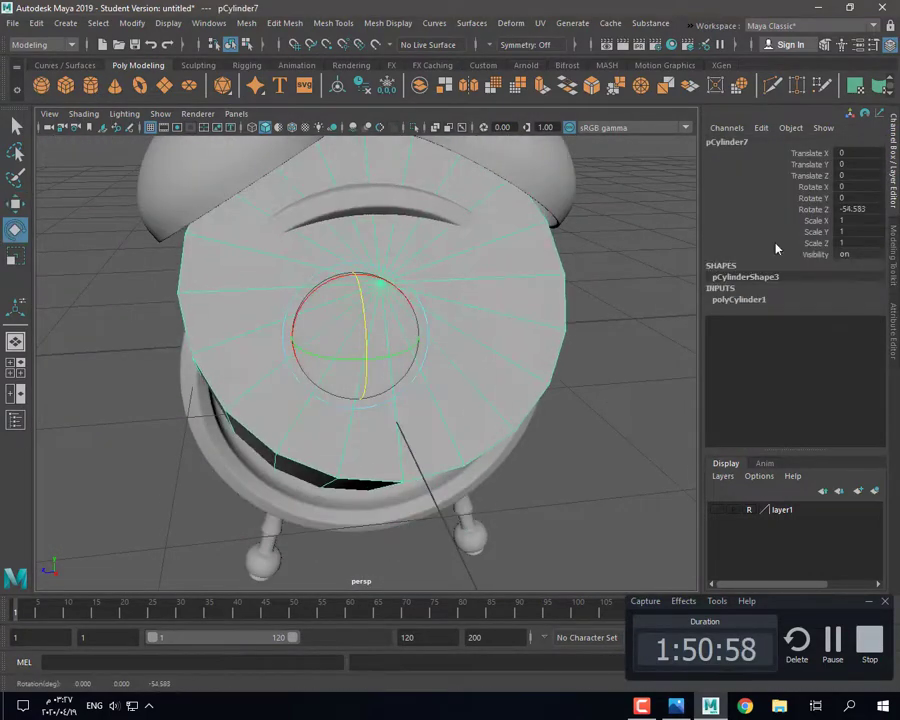
{"action": "type", "text": "90"}
{"action": "key", "text": "Return"}
{"action": "scroll", "coordinate": [520, 370], "scroll_direction": "down", "scroll_amount": 2}
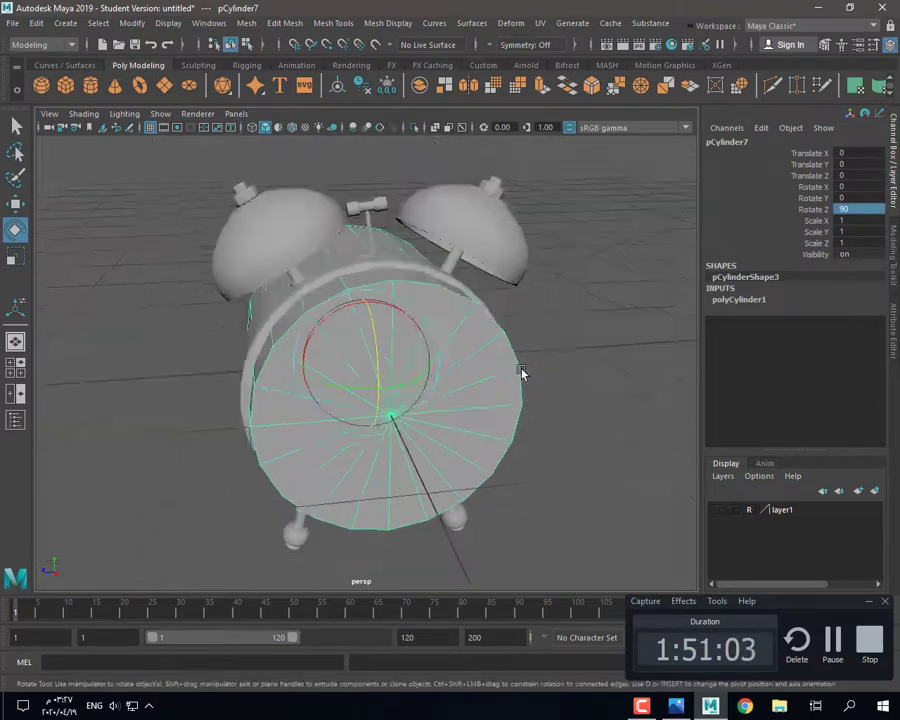
{"action": "left_click_drag", "start_coordinate": [520, 370], "coordinate": [465, 427], "text": "alt"}
{"action": "key", "text": "w"}
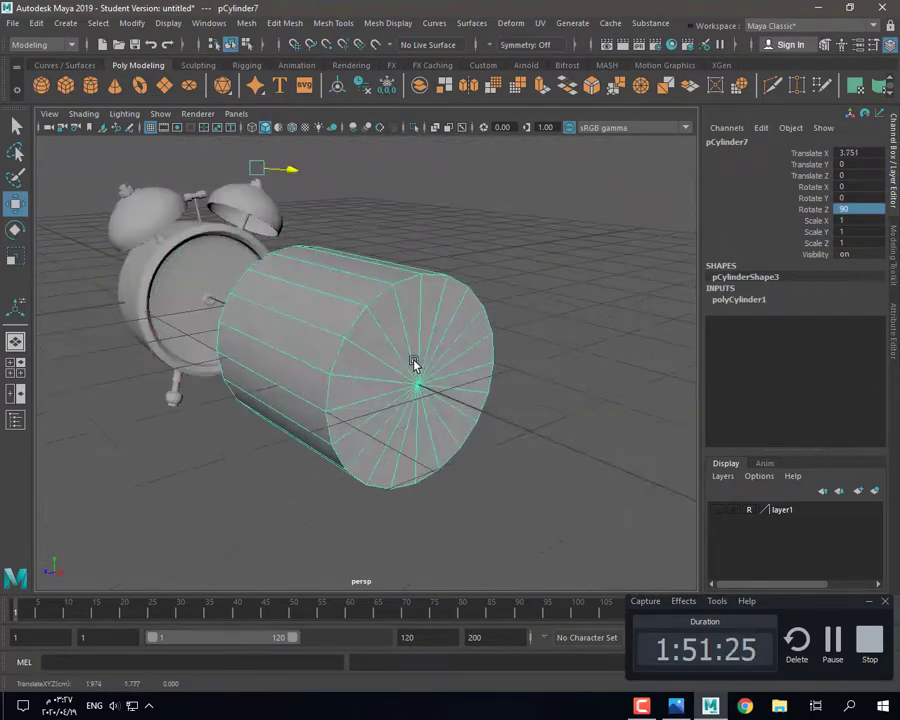
{"action": "left_click", "coordinate": [741, 300]}
{"action": "type", "text": "8"}
{"action": "key", "text": "Return"}
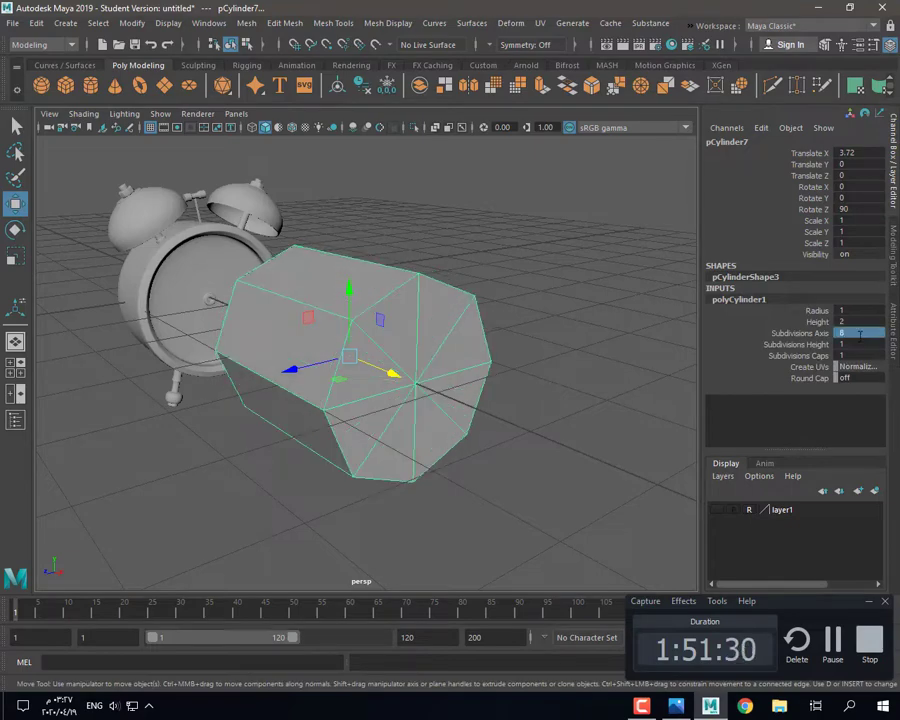
Step: Delete the cylinder's history, freeze its transforms, and shrink it uniformly
{"action": "left_click", "coordinate": [359, 88]}
{"action": "left_click", "coordinate": [387, 87]}
{"action": "left_click_drag", "start_coordinate": [170, 430], "coordinate": [231, 482], "text": "alt"}
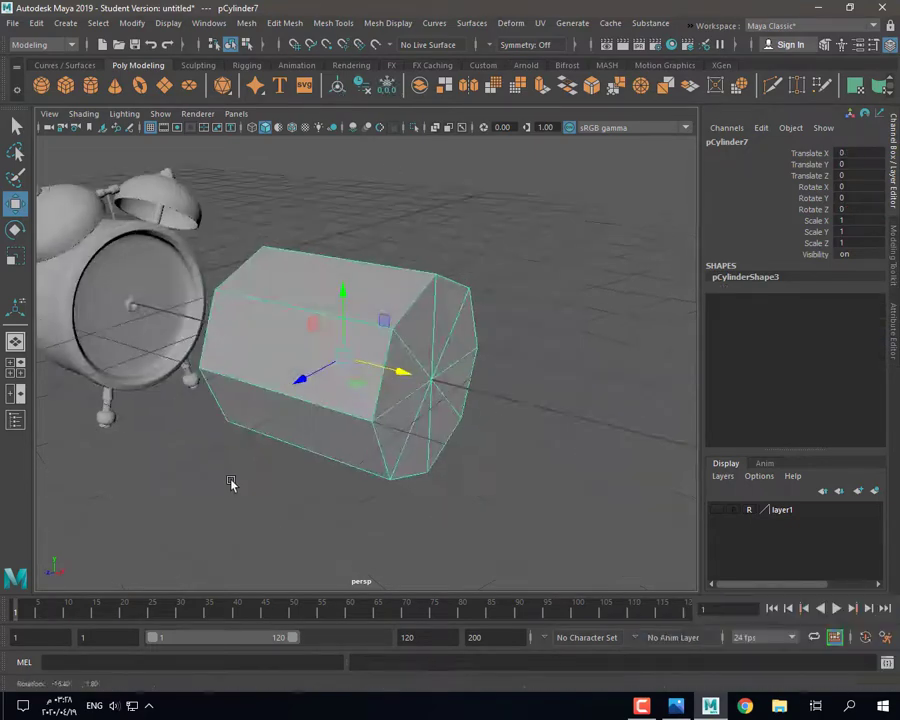
{"action": "key", "text": "r"}
{"action": "left_click_drag", "start_coordinate": [341, 358], "coordinate": [318, 392]}
{"action": "left_click_drag", "start_coordinate": [341, 357], "coordinate": [314, 390]}
{"action": "left_click_drag", "start_coordinate": [339, 358], "coordinate": [322, 384]}
{"action": "left_click_drag", "start_coordinate": [338, 358], "coordinate": [345, 400]}
{"action": "key", "text": "f"}
{"action": "scroll", "coordinate": [345, 400], "scroll_direction": "down", "scroll_amount": 3}
Step: Stretch the cylinder lengthwise into a long rod and shrink it slightly
{"action": "left_click_drag", "start_coordinate": [418, 381], "coordinate": [492, 406]}
{"action": "left_click_drag", "start_coordinate": [480, 405], "coordinate": [510, 414], "text": "alt"}
{"action": "left_click_drag", "start_coordinate": [430, 380], "coordinate": [447, 386]}
{"action": "scroll", "coordinate": [440, 400], "scroll_direction": "down", "scroll_amount": 3}
{"action": "left_click_drag", "start_coordinate": [436, 420], "coordinate": [401, 448], "text": "alt"}
{"action": "left_click_drag", "start_coordinate": [366, 363], "coordinate": [375, 416]}
{"action": "scroll", "coordinate": [331, 391], "scroll_direction": "up", "scroll_amount": 3}
{"action": "scroll", "coordinate": [298, 438], "scroll_direction": "up", "scroll_amount": 4}
Step: Slide the rod over the clock face toward its centre
{"action": "key", "text": "w"}
{"action": "left_click_drag", "start_coordinate": [397, 376], "coordinate": [129, 305]}
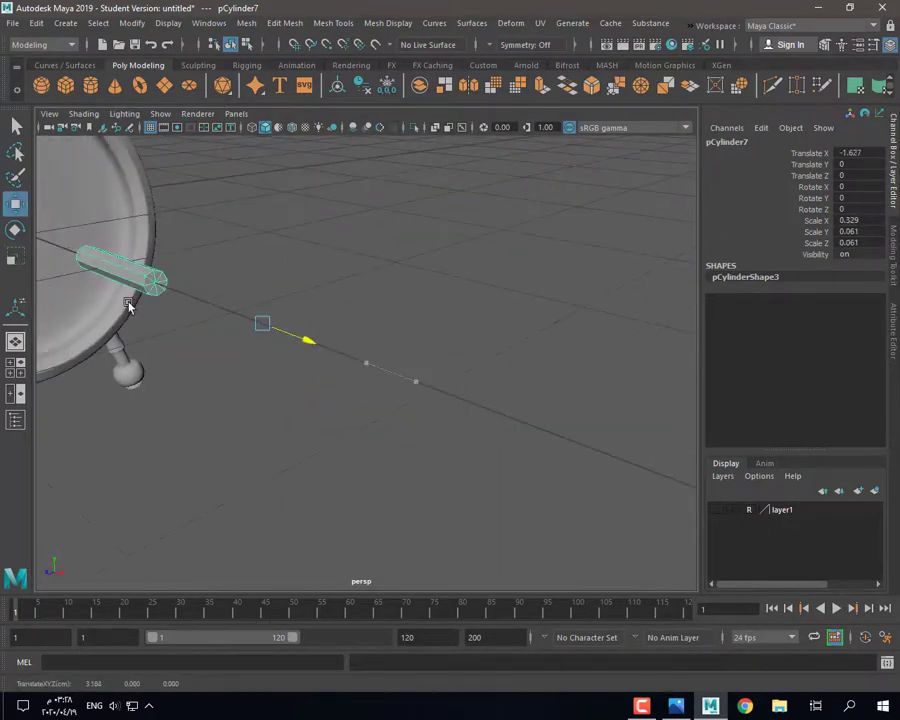
{"action": "key", "text": "f"}
{"action": "scroll", "coordinate": [300, 350], "scroll_direction": "down", "scroll_amount": 4}
{"action": "left_click_drag", "start_coordinate": [392, 376], "coordinate": [169, 352]}
{"action": "key", "text": "f"}
{"action": "scroll", "coordinate": [220, 350], "scroll_direction": "down", "scroll_amount": 2}
{"action": "left_click_drag", "start_coordinate": [366, 310], "coordinate": [367, 350]}
{"action": "key", "text": "ctrl+z"}
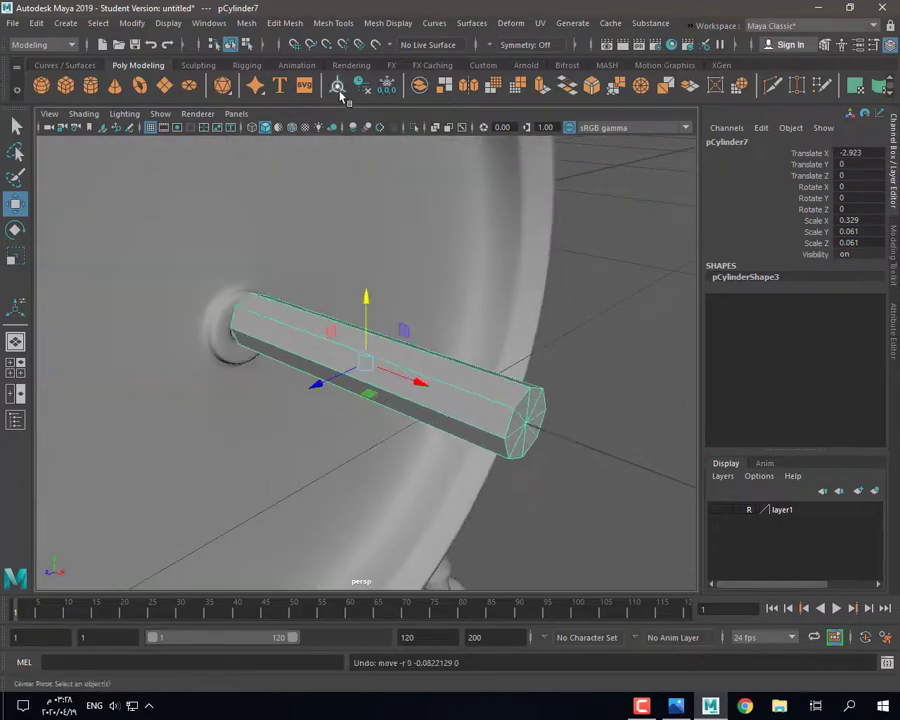
Step: Position the rod at the hub, checking it in the side view
{"action": "left_click_drag", "start_coordinate": [422, 381], "coordinate": [317, 404]}
{"action": "key", "text": "space"}
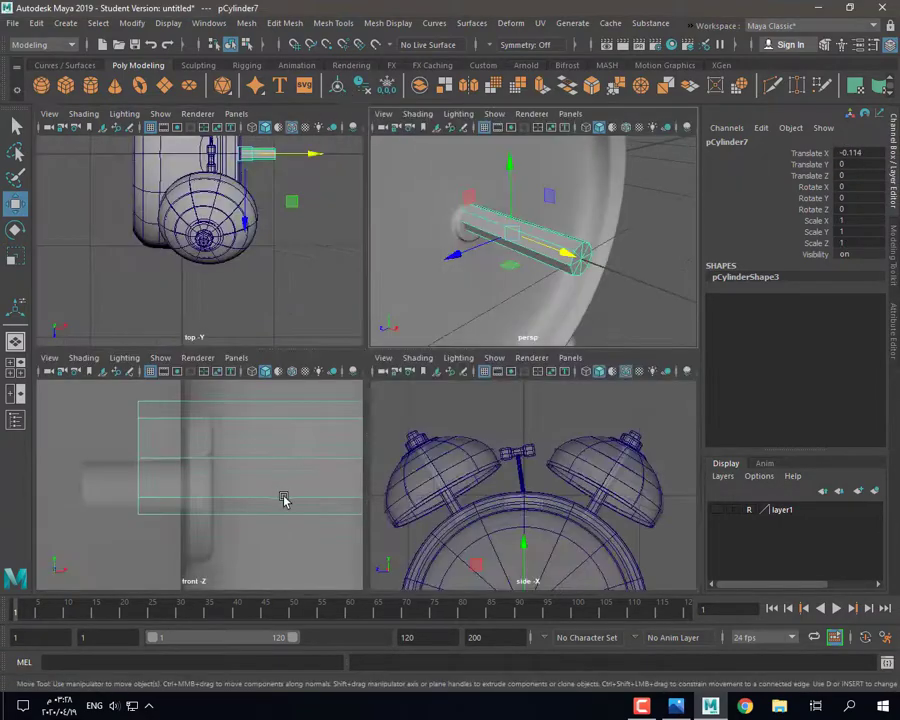
{"action": "key", "text": "space"}
{"action": "key", "text": "f"}
{"action": "left_click_drag", "start_coordinate": [366, 300], "coordinate": [363, 350]}
{"action": "scroll", "coordinate": [422, 358], "scroll_direction": "up", "scroll_amount": 5}
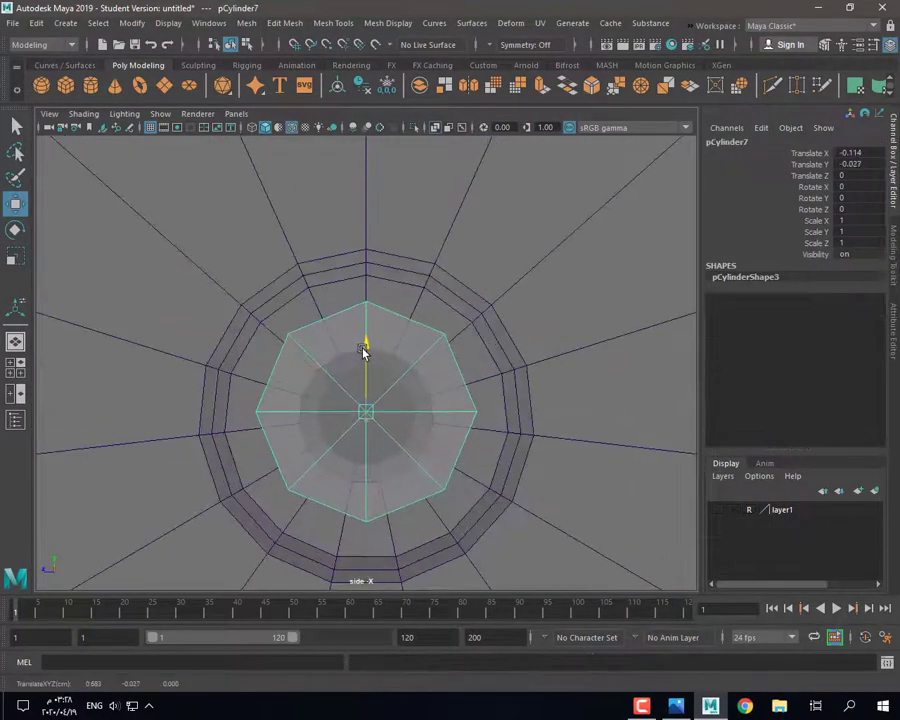
Step: Scale the rod's thickness down to a thinner hand
{"action": "key", "text": "r"}
{"action": "left_click_drag", "start_coordinate": [366, 416], "coordinate": [219, 412]}
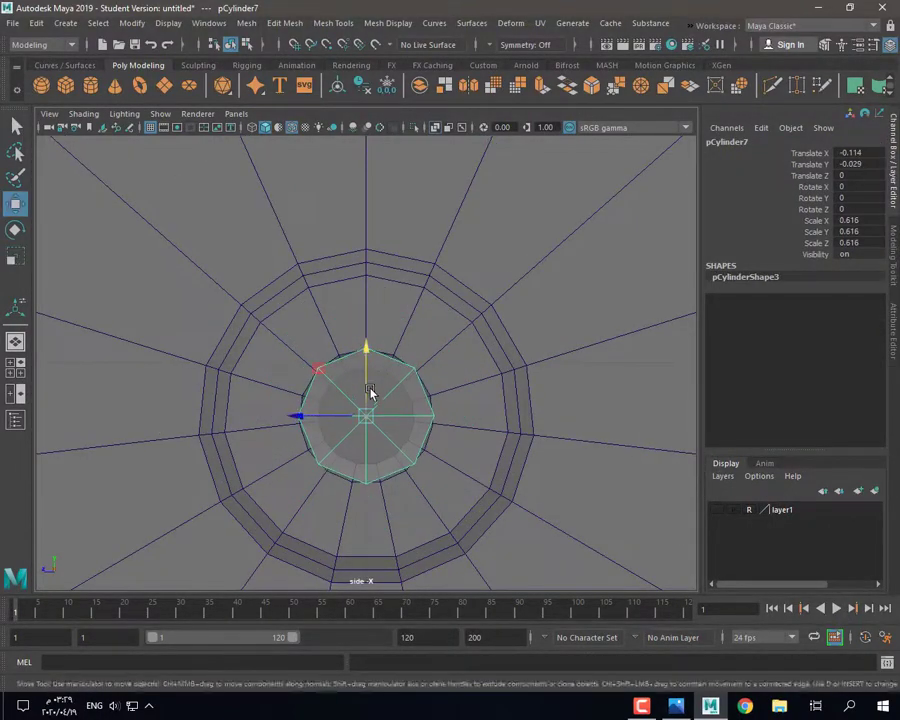
{"action": "key", "text": "3"}
{"action": "key", "text": "1"}
{"action": "key", "text": "3"}
{"action": "key", "text": "space"}
{"action": "key", "text": "space"}
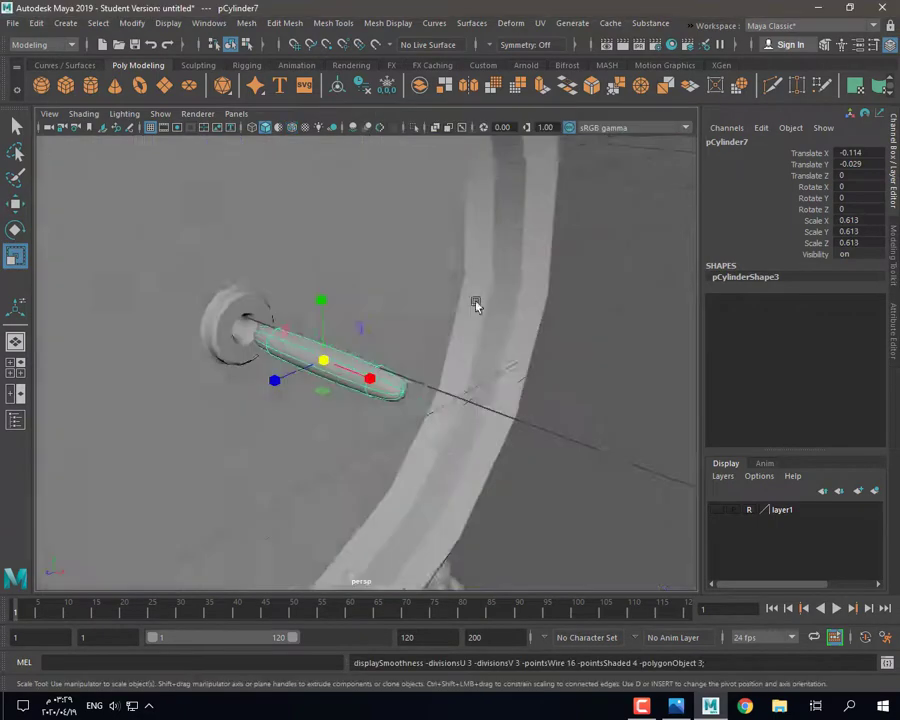
{"action": "left_click_drag", "start_coordinate": [476, 304], "coordinate": [490, 322], "text": "alt"}
{"action": "key", "text": "1"}
{"action": "left_click_drag", "start_coordinate": [315, 354], "coordinate": [289, 357]}
{"action": "right_click_drag", "start_coordinate": [255, 291], "coordinate": [251, 312]}
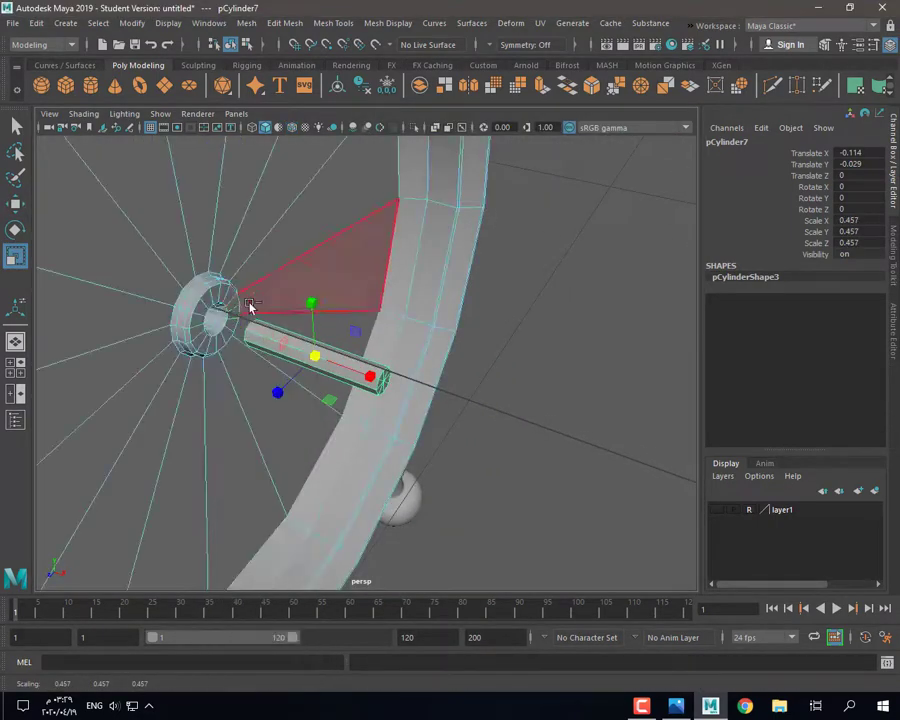
Step: Try selecting faces on the rod, then slide the rod along its length
{"action": "key", "text": "ctrl+z"}
{"action": "right_click_drag", "start_coordinate": [308, 354], "coordinate": [305, 384]}
{"action": "left_click_drag", "start_coordinate": [209, 287], "coordinate": [274, 378]}
{"action": "left_click", "coordinate": [303, 384]}
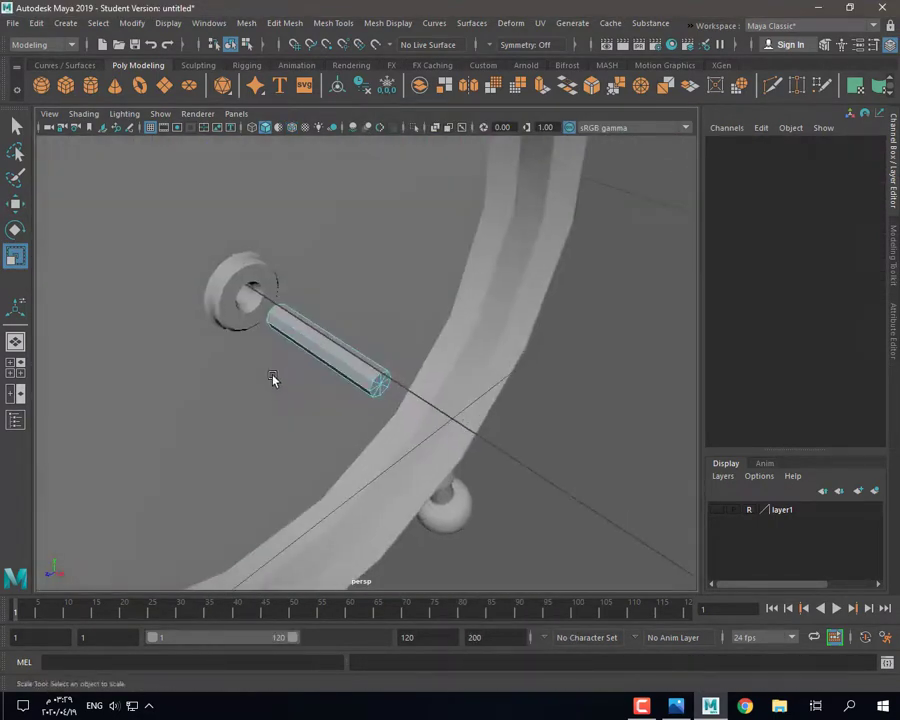
{"action": "right_click_drag", "start_coordinate": [325, 340], "coordinate": [373, 307]}
{"action": "key", "text": "w"}
{"action": "left_click_drag", "start_coordinate": [367, 401], "coordinate": [350, 392], "text": "alt"}
{"action": "left_click_drag", "start_coordinate": [350, 384], "coordinate": [305, 358]}
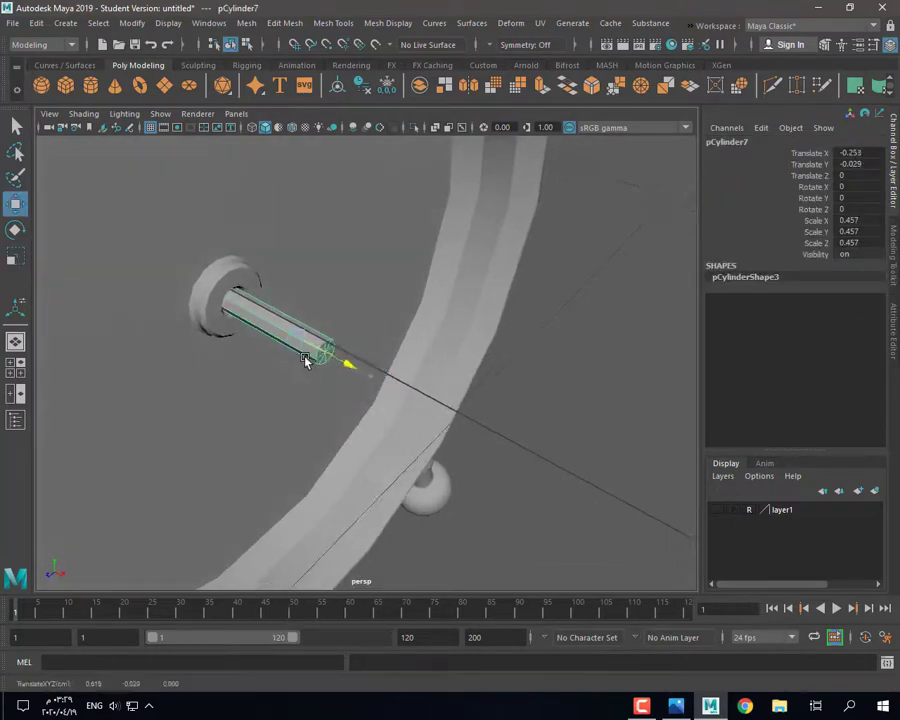
Step: Select the rod's side faces and check the scale tool settings
{"action": "mouse_move", "coordinate": [331, 316]}
{"action": "right_mouse_down"}
{"action": "mouse_move", "coordinate": [329, 356]}
{"action": "mouse_move", "coordinate": [336, 320]}
{"action": "right_mouse_up"}
{"action": "key", "text": "ctrl+z"}
{"action": "right_click_drag", "start_coordinate": [589, 317], "coordinate": [593, 433]}
{"action": "key", "text": "ctrl+z"}
{"action": "right_click_drag", "start_coordinate": [562, 344], "coordinate": [570, 380]}
{"action": "left_click_drag", "start_coordinate": [395, 393], "coordinate": [297, 294]}
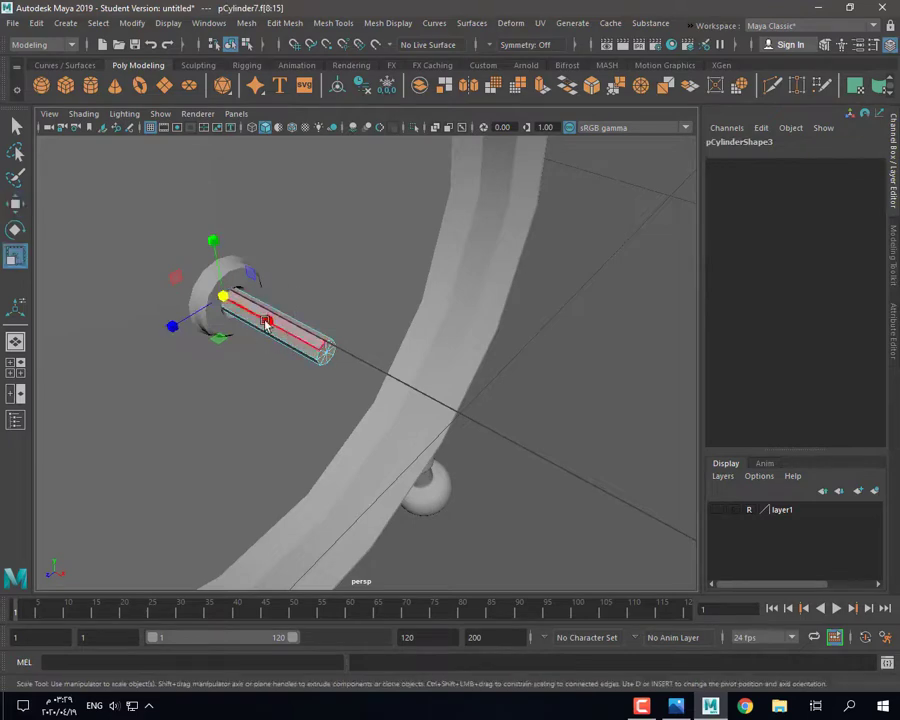
{"action": "double_click", "coordinate": [15, 257]}
{"action": "left_click", "coordinate": [823, 173]}
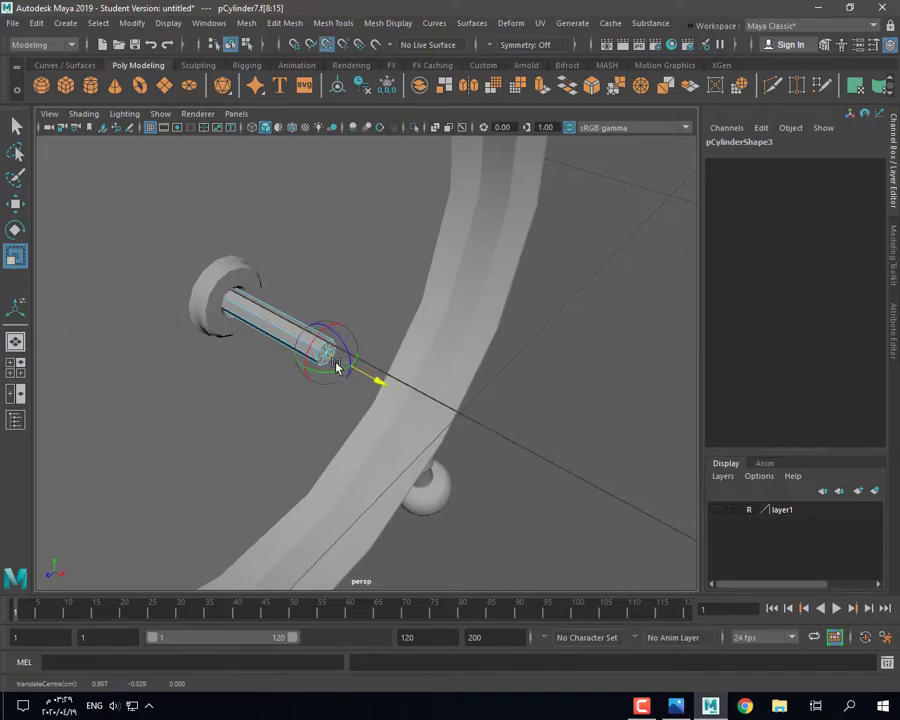
Step: Preview the rod smoothed, return to object mode, and select the hub ring and rod
{"action": "left_click_drag", "start_coordinate": [321, 360], "coordinate": [279, 367], "text": "alt"}
{"action": "key", "text": "3"}
{"action": "right_click_drag", "start_coordinate": [225, 294], "coordinate": [275, 265]}
{"action": "left_click", "coordinate": [447, 338]}
{"action": "left_click_drag", "start_coordinate": [447, 338], "coordinate": [386, 430], "text": "alt"}
{"action": "scroll", "coordinate": [386, 430], "scroll_direction": "up", "scroll_amount": 4}
{"action": "left_click", "coordinate": [203, 287]}
{"action": "left_click", "coordinate": [264, 318]}
Step: Inspect the hub ring's edges with smooth preview off, then return to object mode
{"action": "left_click_drag", "start_coordinate": [264, 318], "coordinate": [290, 335], "text": "alt"}
{"action": "left_click", "coordinate": [189, 265]}
{"action": "key", "text": "1"}
{"action": "left_click_drag", "start_coordinate": [189, 265], "coordinate": [150, 316], "text": "alt"}
{"action": "right_click_drag", "start_coordinate": [150, 316], "coordinate": [147, 271]}
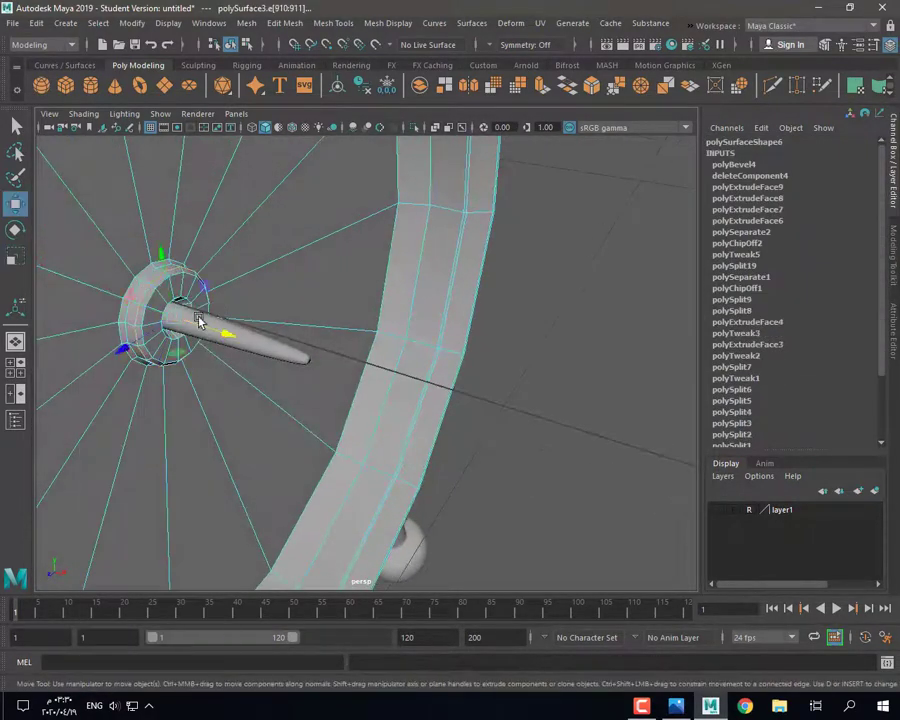
{"action": "left_click", "coordinate": [490, 428]}
{"action": "left_click_drag", "start_coordinate": [490, 428], "coordinate": [505, 430], "text": "alt"}
{"action": "right_click_drag", "start_coordinate": [235, 298], "coordinate": [306, 269]}
Step: Bevel the edge loop at the end of the rod
{"action": "left_click", "coordinate": [264, 354]}
{"action": "scroll", "coordinate": [264, 354], "scroll_direction": "up", "scroll_amount": 4}
{"action": "left_click_drag", "start_coordinate": [264, 354], "coordinate": [210, 335], "text": "alt"}
{"action": "right_click_drag", "start_coordinate": [191, 317], "coordinate": [189, 280]}
{"action": "double_click", "coordinate": [136, 352]}
{"action": "key", "text": "ctrl+b"}
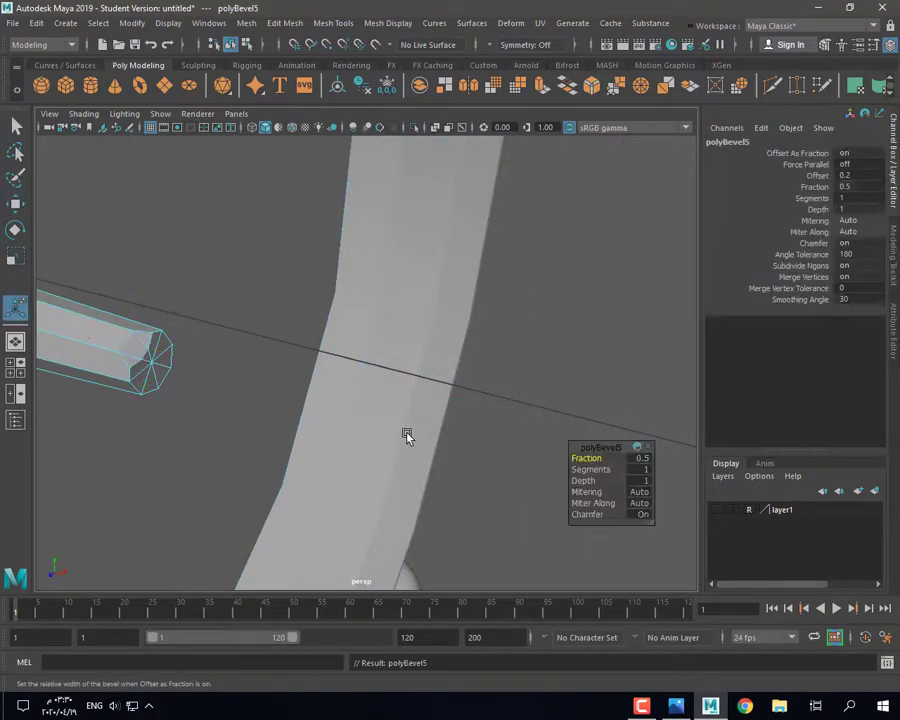
{"action": "key", "text": "ctrl+z"}
{"action": "key", "text": "ctrl+b"}
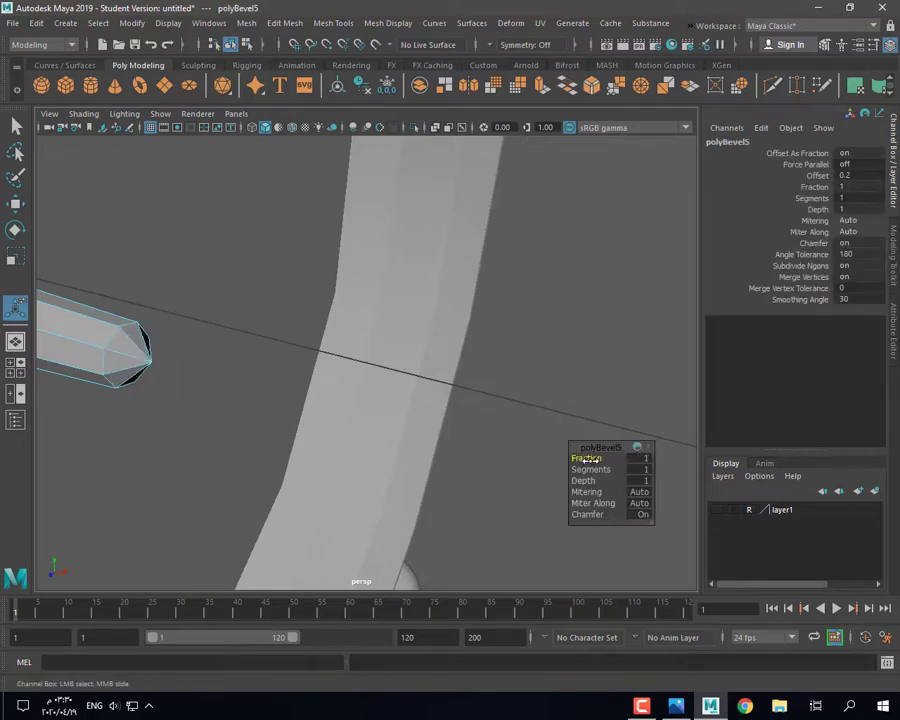
{"action": "left_click", "coordinate": [510, 440]}
Step: Return the rod to Object Mode and preview the hub ring smoothed
{"action": "scroll", "coordinate": [255, 408], "scroll_direction": "down", "scroll_amount": 4}
{"action": "left_click_drag", "start_coordinate": [255, 408], "coordinate": [245, 418], "text": "alt"}
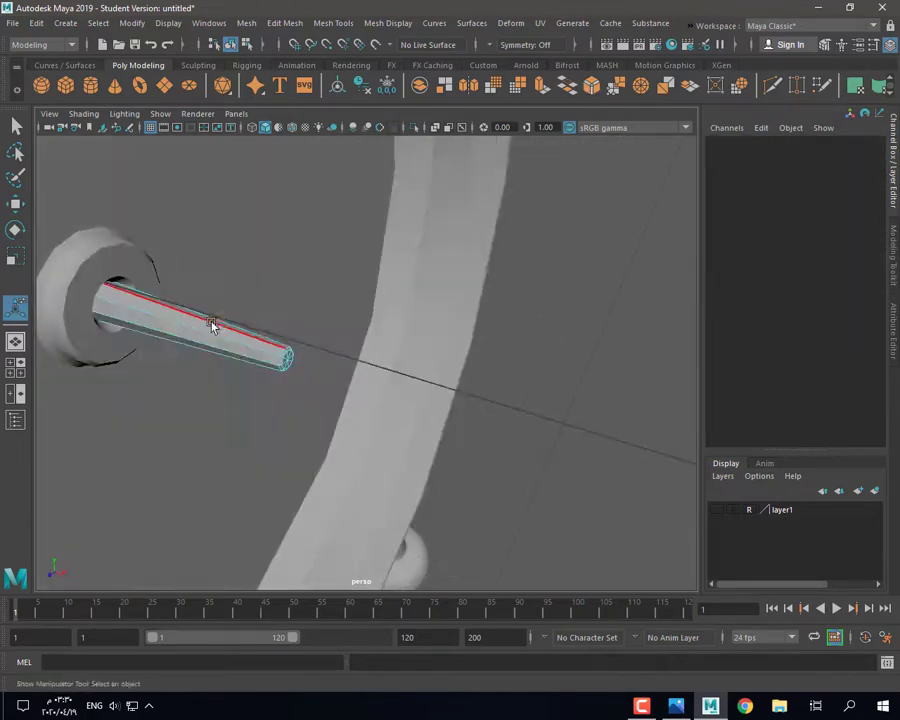
{"action": "right_click_drag", "start_coordinate": [213, 325], "coordinate": [255, 288]}
{"action": "left_click_drag", "start_coordinate": [235, 370], "coordinate": [190, 388], "text": "alt"}
{"action": "key", "text": "3"}
{"action": "left_click", "coordinate": [155, 324]}
{"action": "key", "text": "3"}
{"action": "left_click_drag", "start_coordinate": [155, 324], "coordinate": [273, 364], "text": "alt"}
Step: Reselect the rod with the scale tool, then deselect and inspect the clock
{"action": "left_click", "coordinate": [293, 365]}
{"action": "key", "text": "r"}
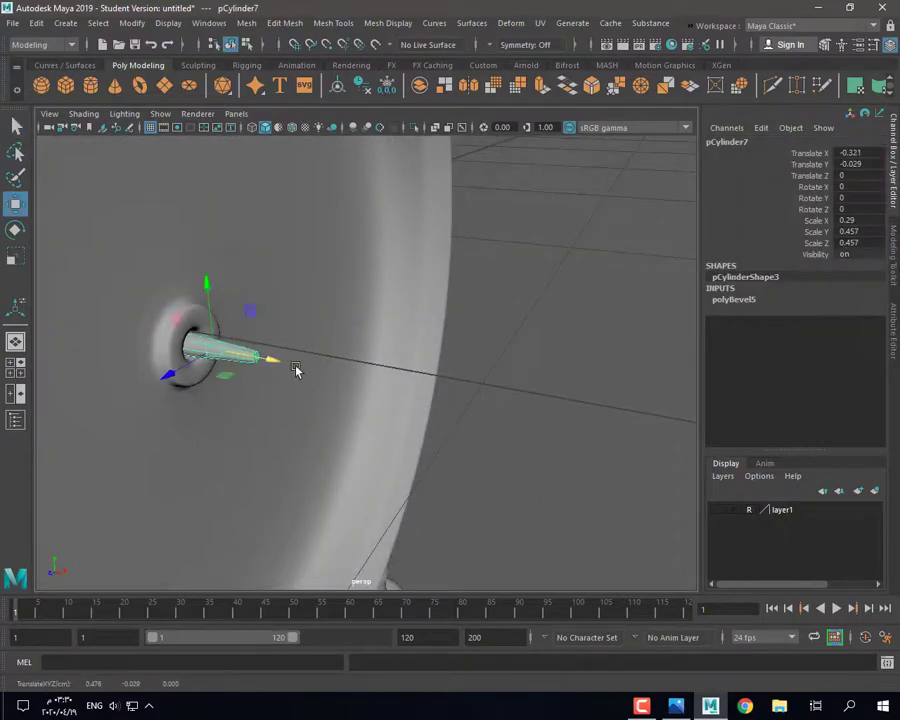
{"action": "left_click", "coordinate": [420, 425]}
{"action": "left_click_drag", "start_coordinate": [420, 425], "coordinate": [335, 466], "text": "alt"}
{"action": "scroll", "coordinate": [378, 460], "scroll_direction": "down", "scroll_amount": 3}
{"action": "scroll", "coordinate": [335, 466], "scroll_direction": "up", "scroll_amount": 5}
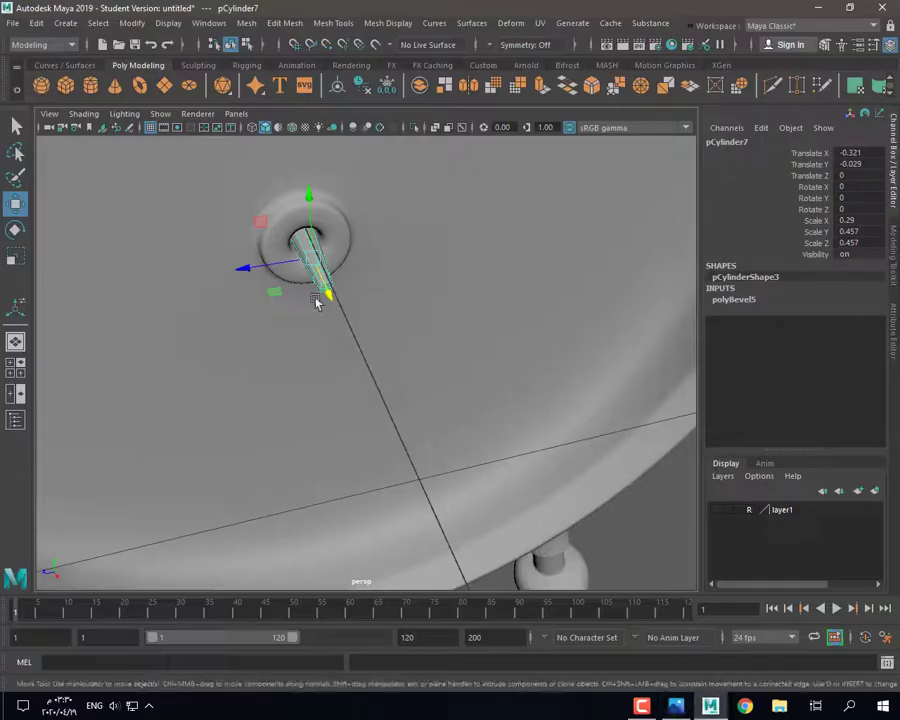
{"action": "left_click_drag", "start_coordinate": [317, 297], "coordinate": [342, 346], "text": "alt"}
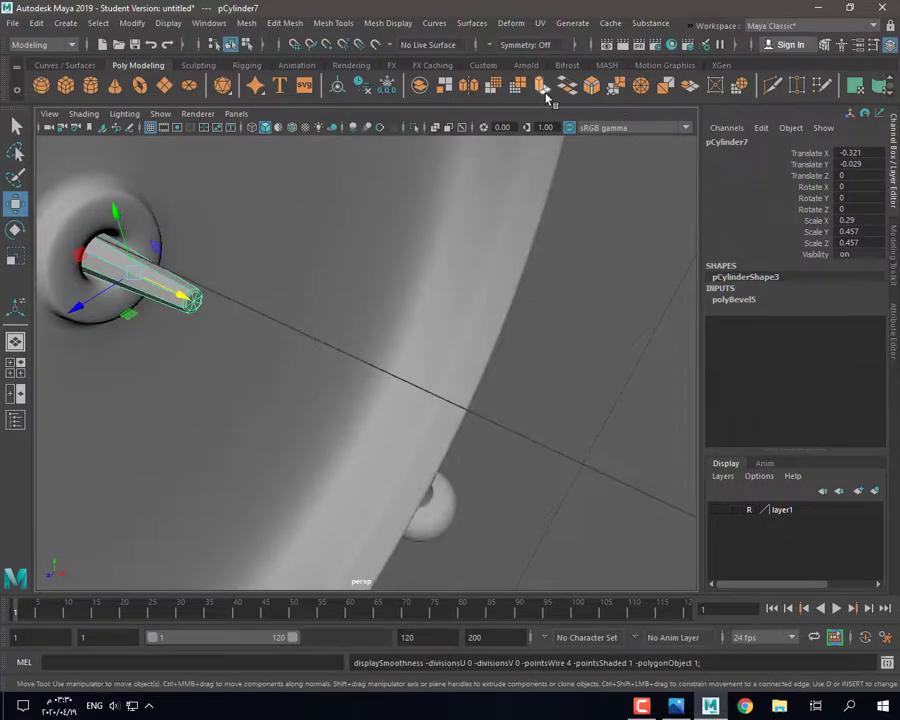
Step: Cut a new edge loop near the rod's end and bevel the selected edges
{"action": "left_click", "coordinate": [772, 87]}
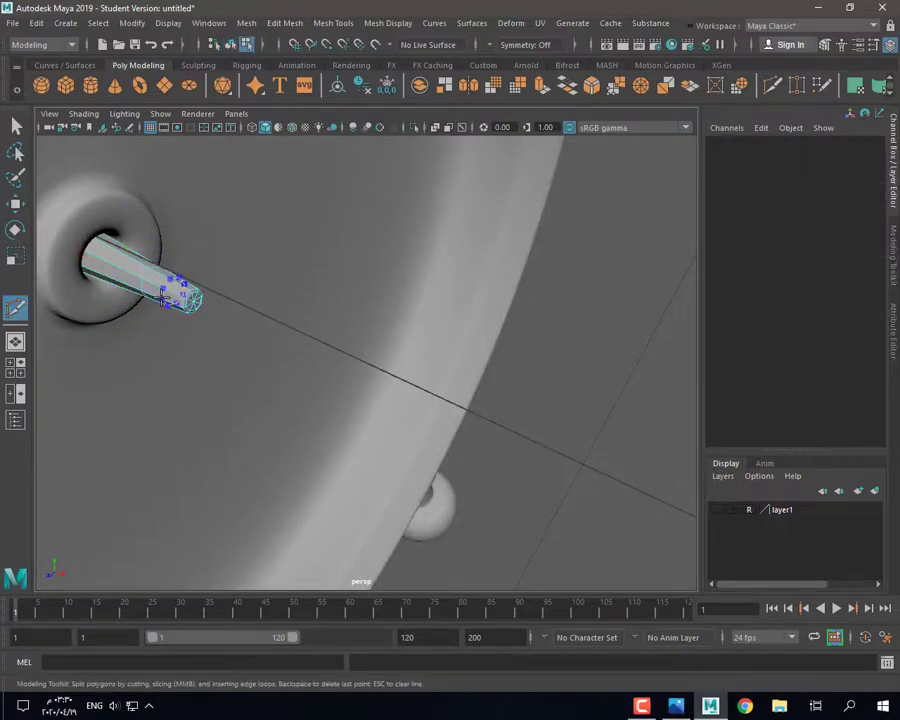
{"action": "left_click", "coordinate": [157, 290], "text": "ctrl"}
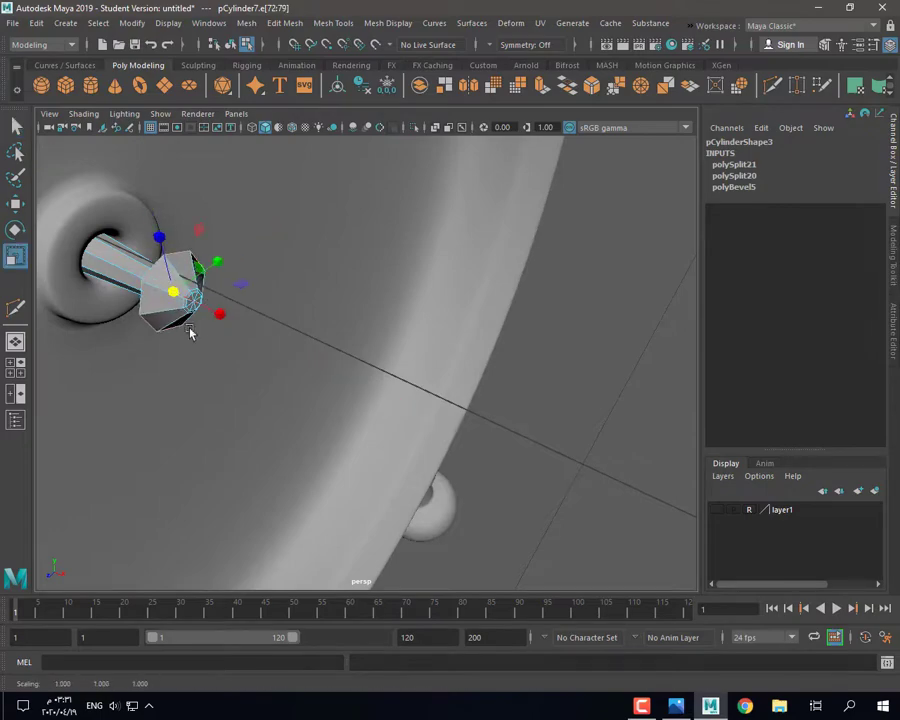
{"action": "left_click_drag", "start_coordinate": [190, 333], "coordinate": [345, 412], "text": "alt"}
{"action": "left_click_drag", "start_coordinate": [347, 388], "coordinate": [378, 442], "text": "alt"}
{"action": "left_click", "coordinate": [591, 87]}
{"action": "key", "text": "3"}
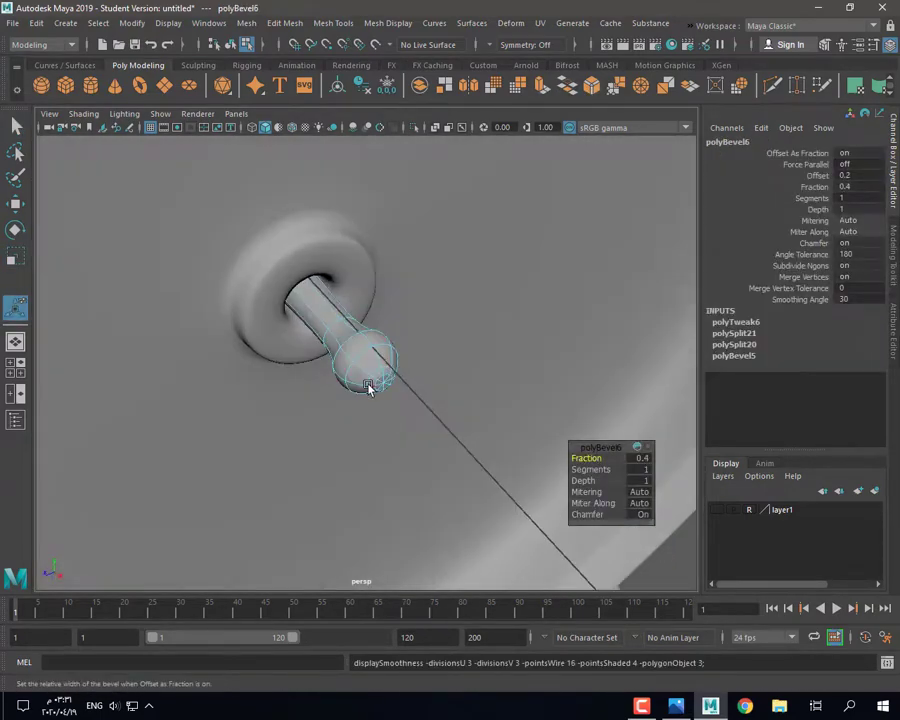
{"action": "key", "text": "1"}
Step: Bevel the rod's tip edges with Fraction 0.1 for a rounded knob end
{"action": "left_click_drag", "start_coordinate": [368, 388], "coordinate": [408, 382], "text": "alt"}
{"action": "right_click_drag", "start_coordinate": [406, 376], "coordinate": [422, 258]}
{"action": "left_click", "coordinate": [592, 87]}
{"action": "left_click_drag", "start_coordinate": [492, 410], "coordinate": [522, 398], "text": "alt"}
{"action": "left_click_drag", "start_coordinate": [601, 460], "coordinate": [597, 461]}
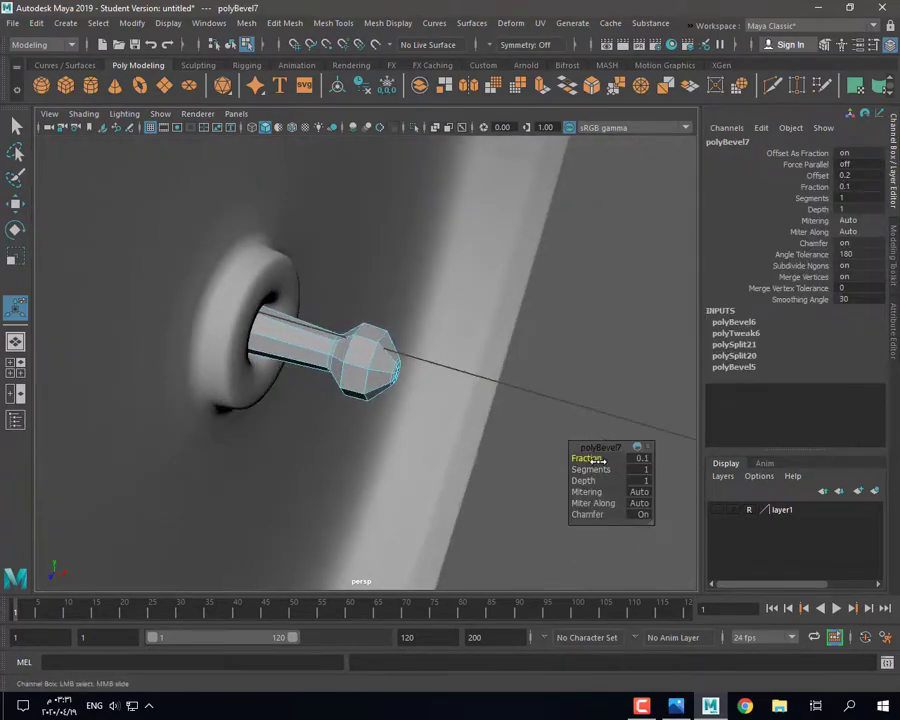
{"action": "key", "text": "3"}
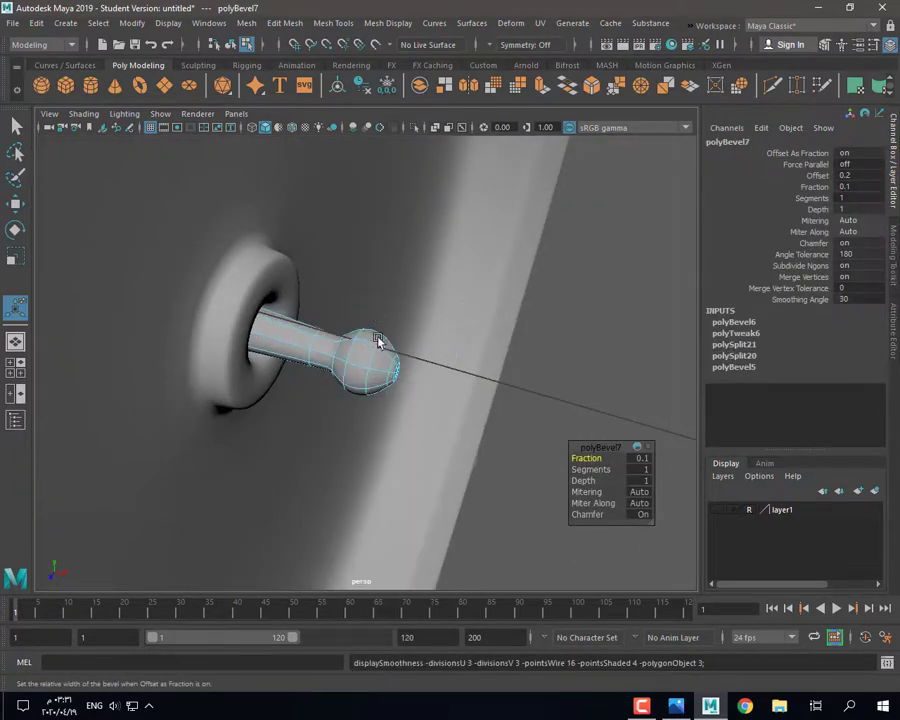
{"action": "right_click_drag", "start_coordinate": [378, 340], "coordinate": [448, 298]}
{"action": "left_click", "coordinate": [563, 397]}
Step: Select the ring of tip vertices on the rod and scale it inward toward a point
{"action": "left_click_drag", "start_coordinate": [563, 397], "coordinate": [346, 347], "text": "alt"}
{"action": "scroll", "coordinate": [416, 408], "scroll_direction": "up", "scroll_amount": 5}
{"action": "left_click", "coordinate": [396, 375]}
{"action": "key", "text": "1"}
{"action": "right_click", "coordinate": [346, 347]}
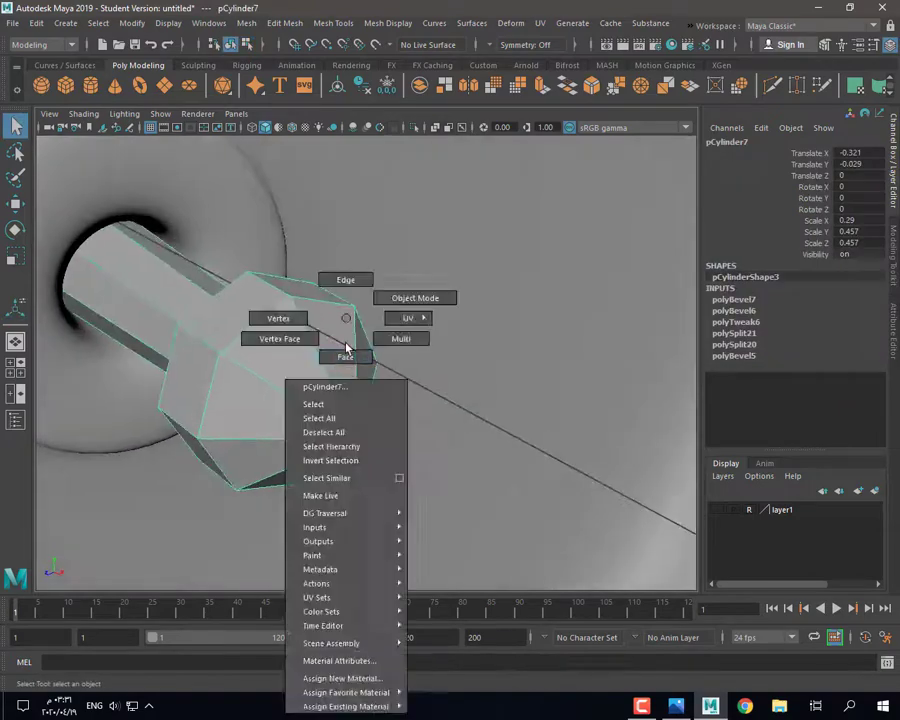
{"action": "right_click_drag", "start_coordinate": [346, 347], "coordinate": [345, 368]}
{"action": "right_click_drag", "start_coordinate": [334, 415], "coordinate": [295, 421]}
{"action": "left_click", "coordinate": [316, 420]}
{"action": "double_click", "coordinate": [319, 438], "text": "shift"}
{"action": "key", "text": "r"}
{"action": "left_click_drag", "start_coordinate": [334, 424], "coordinate": [320, 427]}
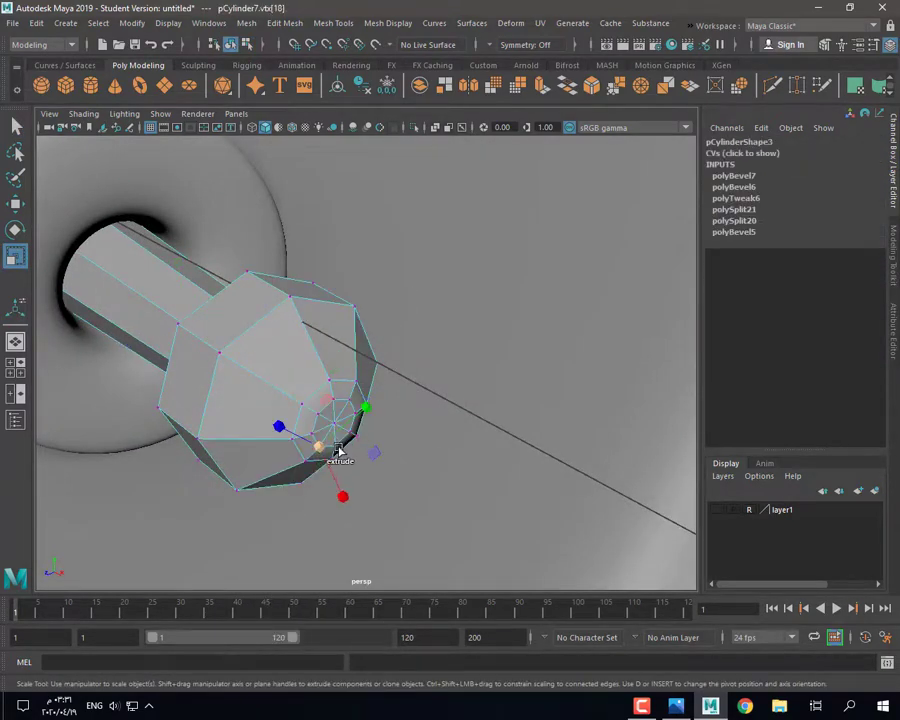
Step: Pull the tip's centre vertex outward into a point and preview it smoothed
{"action": "left_click", "coordinate": [335, 425]}
{"action": "key", "text": "w"}
{"action": "left_click_drag", "start_coordinate": [347, 432], "coordinate": [327, 418]}
{"action": "key", "text": "3"}
Step: Undo the stray vertex move, return to Object Mode, deselect, and view the clock
{"action": "right_click", "coordinate": [281, 317]}
{"action": "key", "text": "ctrl+z"}
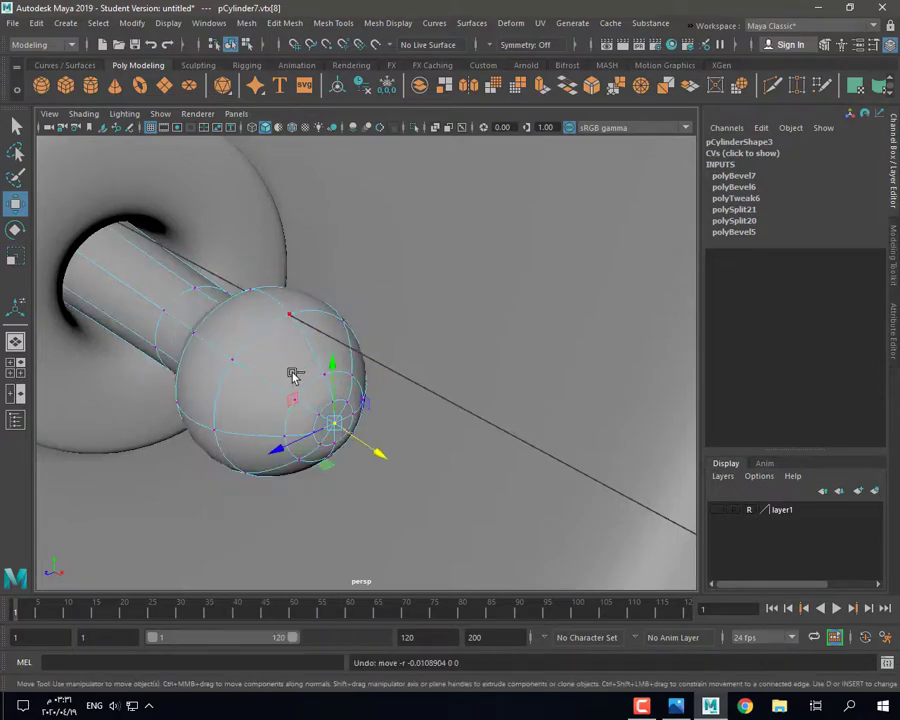
{"action": "right_click_drag", "start_coordinate": [287, 317], "coordinate": [350, 297]}
{"action": "left_click", "coordinate": [430, 350]}
{"action": "scroll", "coordinate": [430, 380], "scroll_direction": "down", "scroll_amount": 5}
{"action": "left_click_drag", "start_coordinate": [410, 420], "coordinate": [375, 453], "text": "alt"}
{"action": "scroll", "coordinate": [350, 442], "scroll_direction": "up", "scroll_amount": 2}
{"action": "scroll", "coordinate": [333, 461], "scroll_direction": "down", "scroll_amount": 6}
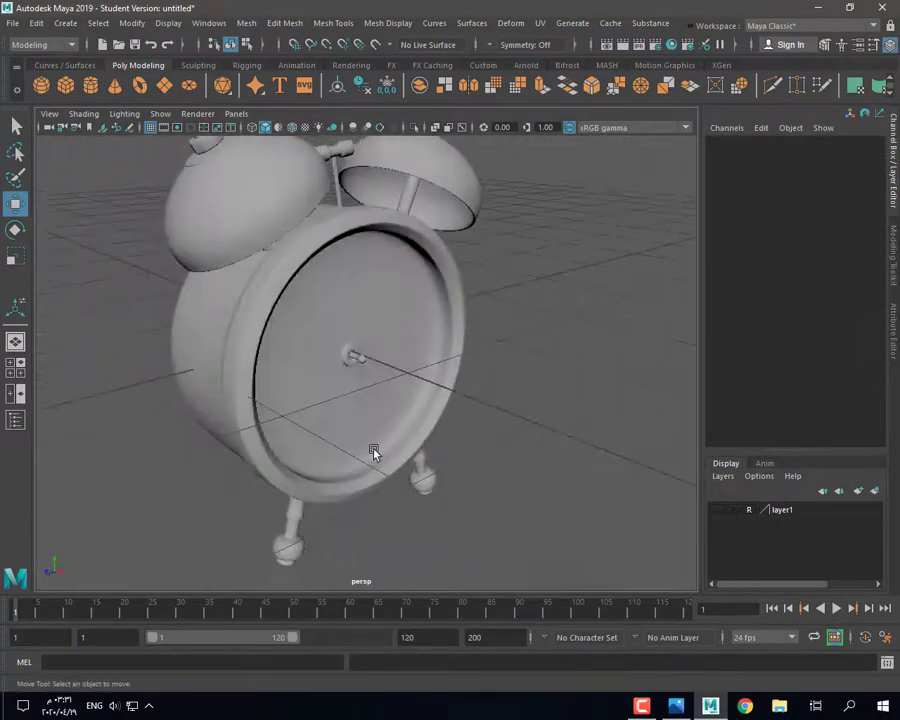
Step: Briefly show and hide layer1 while checking the clock side-on, then pick the centre pin
{"action": "scroll", "coordinate": [374, 453], "scroll_direction": "up", "scroll_amount": 3}
{"action": "left_click", "coordinate": [722, 511]}
{"action": "left_click_drag", "start_coordinate": [460, 480], "coordinate": [579, 476], "text": "alt"}
{"action": "left_click", "coordinate": [722, 511]}
{"action": "left_click_drag", "start_coordinate": [505, 415], "coordinate": [450, 445], "text": "alt"}
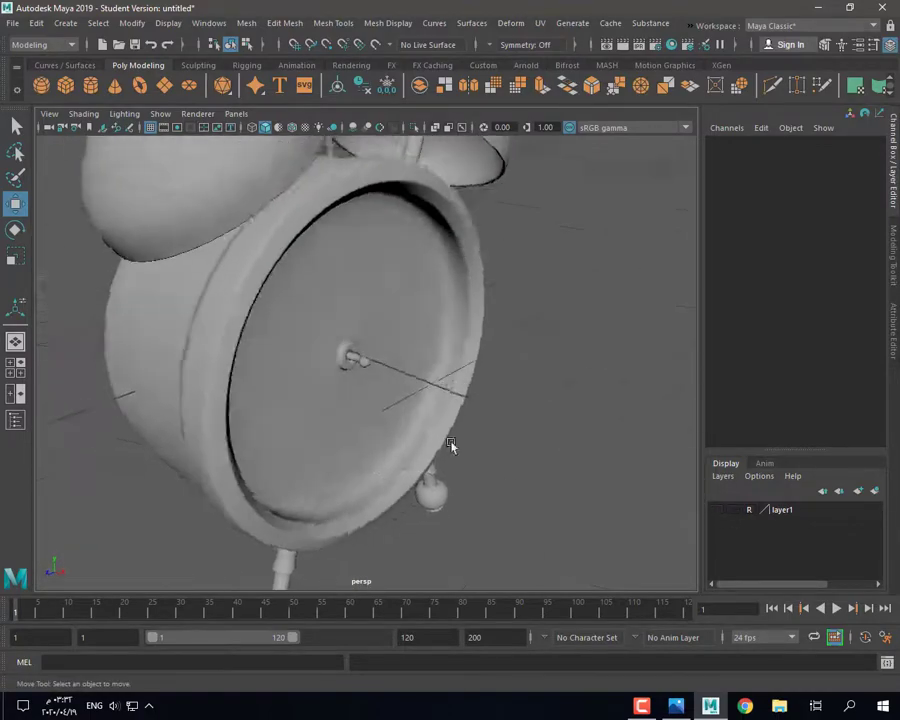
{"action": "scroll", "coordinate": [450, 445], "scroll_direction": "up", "scroll_amount": 6}
{"action": "left_click", "coordinate": [359, 360]}
{"action": "scroll", "coordinate": [357, 390], "scroll_direction": "up", "scroll_amount": 4}
Step: Select the hub ring's outer and front face loops
{"action": "left_click", "coordinate": [249, 279]}
{"action": "key", "text": "1"}
{"action": "right_click_drag", "start_coordinate": [249, 279], "coordinate": [251, 325]}
{"action": "left_click", "coordinate": [286, 297]}
{"action": "double_click", "coordinate": [275, 333], "text": "shift"}
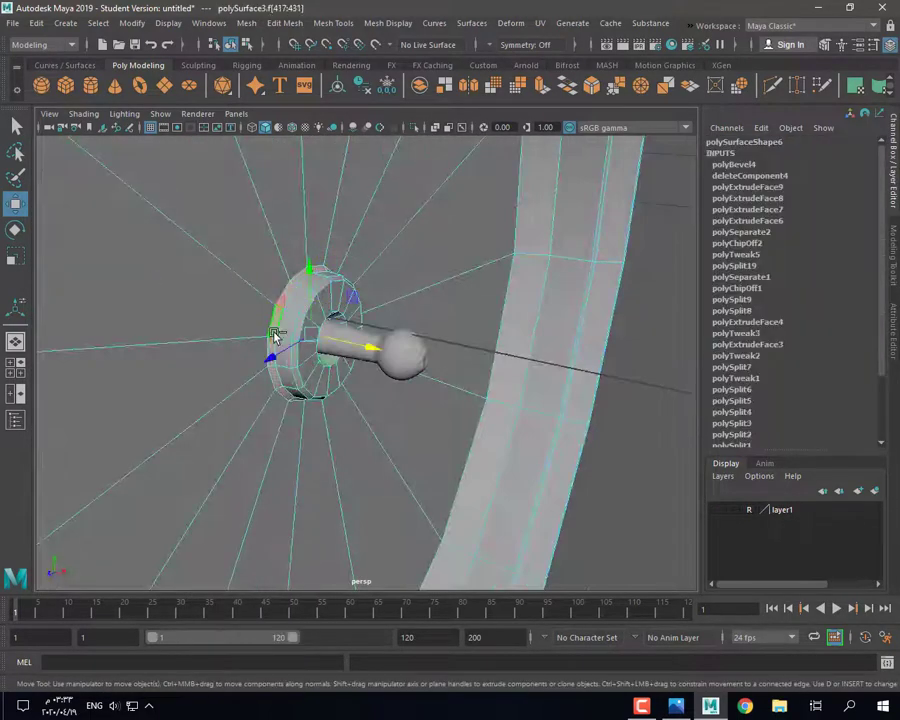
{"action": "scroll", "coordinate": [297, 367], "scroll_direction": "up", "scroll_amount": 3}
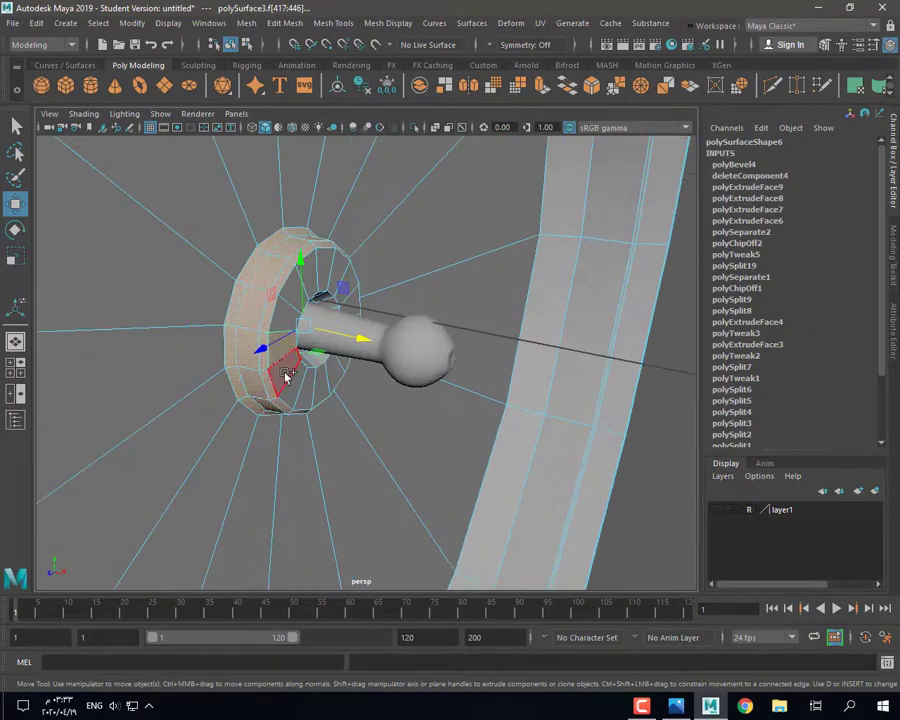
{"action": "double_click", "coordinate": [285, 374], "text": "shift"}
{"action": "left_click_drag", "start_coordinate": [287, 374], "coordinate": [334, 390], "text": "alt"}
{"action": "left_click", "coordinate": [293, 289], "text": "shift"}
Step: Add the hidden inner tube face loop using X-Ray, then turn X-Ray off
{"action": "left_click", "coordinate": [435, 128]}
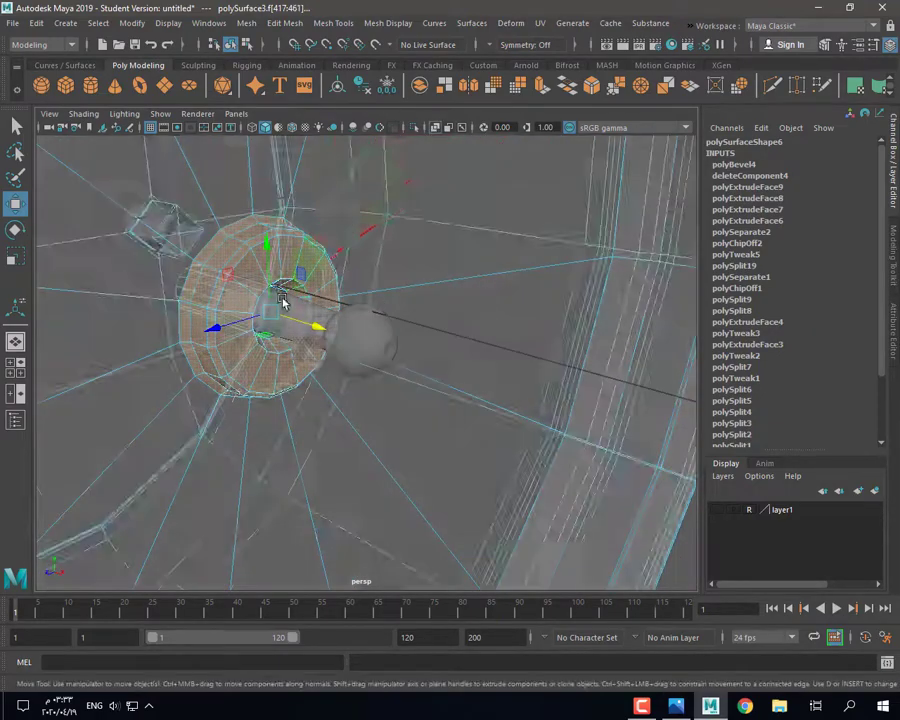
{"action": "scroll", "coordinate": [283, 303], "scroll_direction": "up", "scroll_amount": 5}
{"action": "mouse_move", "coordinate": [285, 306]}
{"action": "left_mouse_down", "text": "alt"}
{"action": "mouse_move", "coordinate": [335, 347]}
{"action": "mouse_move", "coordinate": [358, 343]}
{"action": "left_mouse_up", "text": "alt"}
{"action": "left_click", "coordinate": [295, 303], "text": "shift"}
{"action": "double_click", "coordinate": [268, 334], "text": "shift"}
{"action": "scroll", "coordinate": [200, 318], "scroll_direction": "down", "scroll_amount": 5}
{"action": "left_click_drag", "start_coordinate": [392, 392], "coordinate": [301, 390], "text": "alt"}
{"action": "left_click", "coordinate": [435, 128]}
Step: Scale the selected hub ring faces to 0.78 in an isolated view
{"action": "key", "text": "r"}
{"action": "left_click_drag", "start_coordinate": [218, 305], "coordinate": [250, 306], "text": "alt"}
{"action": "left_click", "coordinate": [414, 128]}
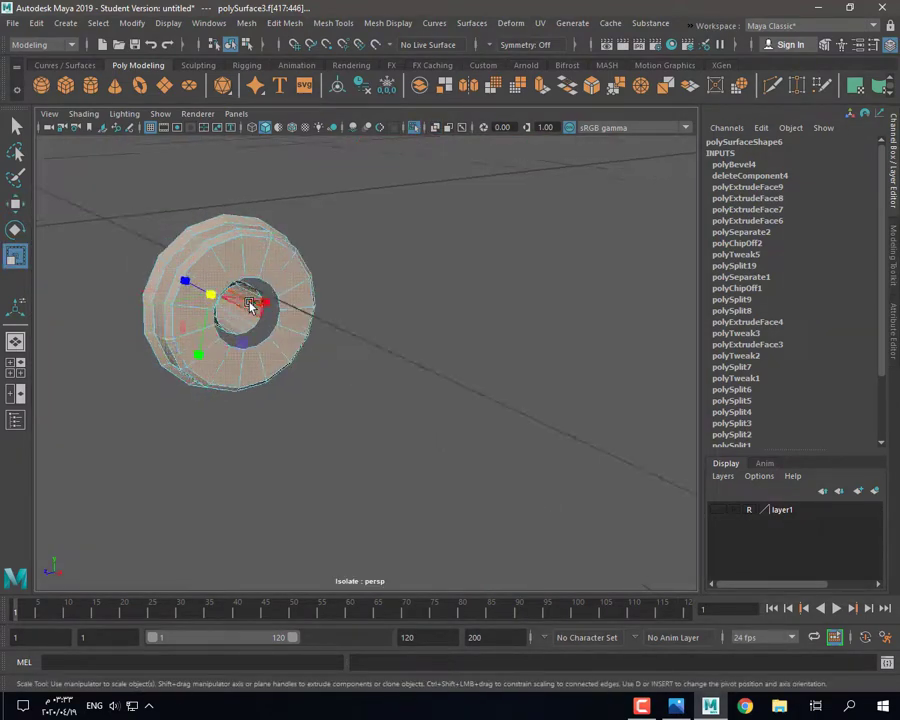
{"action": "left_click", "coordinate": [248, 300]}
{"action": "left_click", "coordinate": [414, 130]}
{"action": "scroll", "coordinate": [224, 305], "scroll_direction": "down", "scroll_amount": 3}
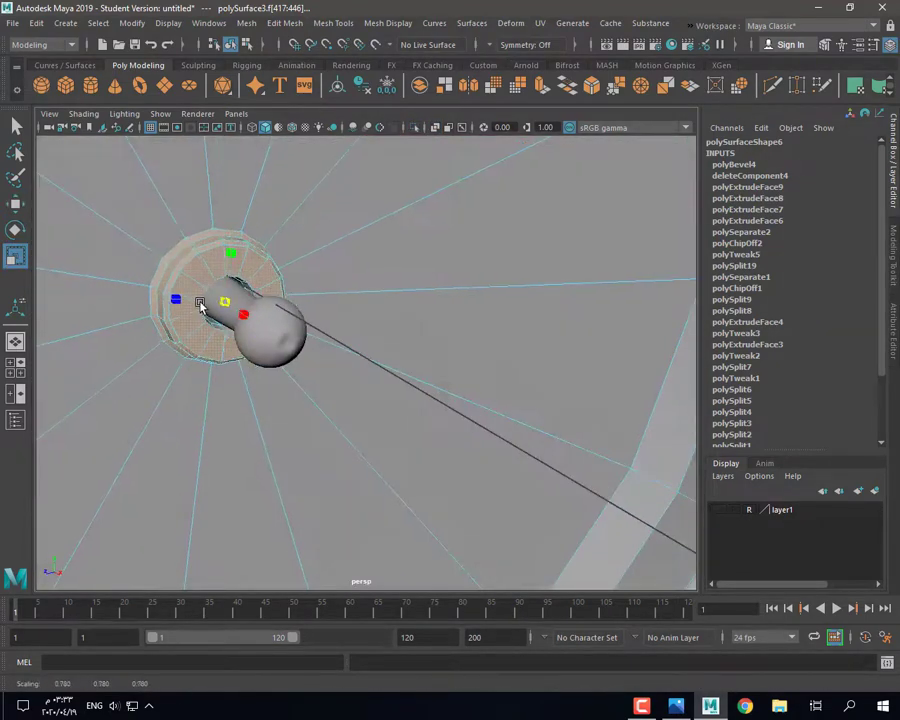
{"action": "key", "text": "space"}
{"action": "key", "text": "space"}
{"action": "key", "text": "w"}
{"action": "scroll", "coordinate": [440, 362], "scroll_direction": "up", "scroll_amount": 3}
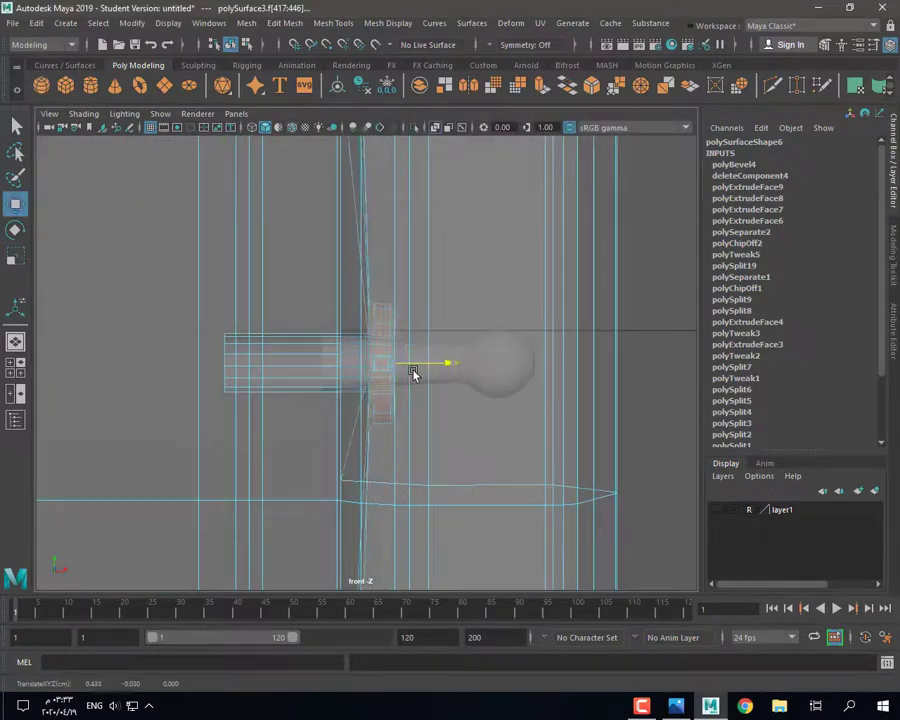
{"action": "key", "text": "space"}
{"action": "key", "text": "space"}
Step: Scale pCylinder7 to X 0.26 and Y/Z 0.382, stretching it along X
{"action": "right_click_drag", "start_coordinate": [430, 288], "coordinate": [476, 267]}
{"action": "left_click", "coordinate": [476, 268]}
{"action": "scroll", "coordinate": [476, 270], "scroll_direction": "down", "scroll_amount": 3}
{"action": "left_click_drag", "start_coordinate": [476, 270], "coordinate": [301, 438], "text": "alt"}
{"action": "scroll", "coordinate": [305, 396], "scroll_direction": "up", "scroll_amount": 4}
{"action": "left_click", "coordinate": [306, 392]}
{"action": "key", "text": "r"}
{"action": "mouse_move", "coordinate": [308, 392]}
{"action": "left_mouse_down"}
{"action": "mouse_move", "coordinate": [285, 400]}
{"action": "mouse_move", "coordinate": [294, 398]}
{"action": "left_mouse_up"}
{"action": "key", "text": "w"}
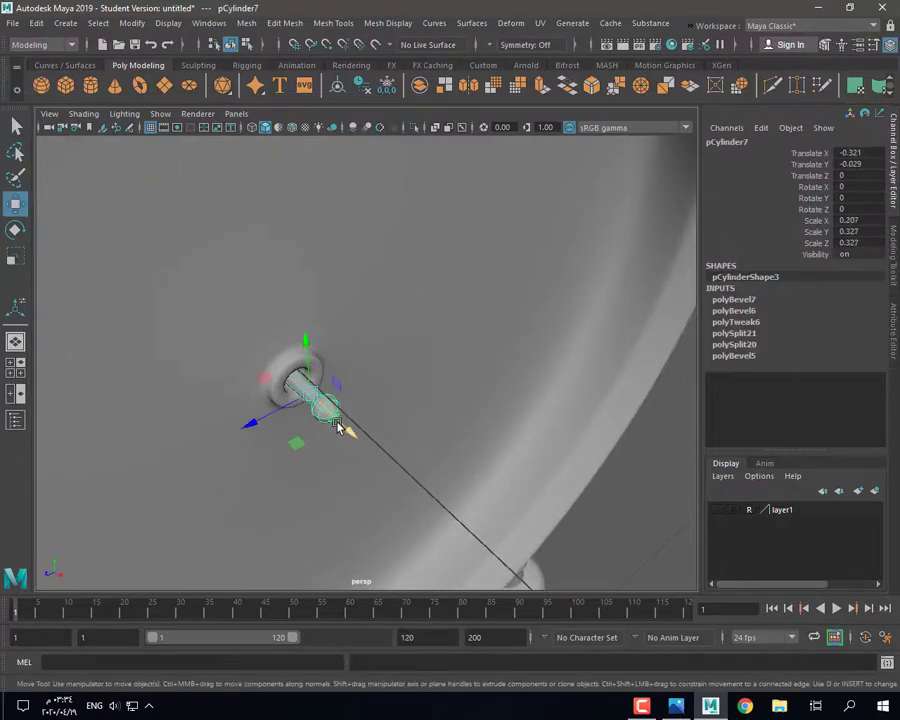
{"action": "left_click_drag", "start_coordinate": [340, 426], "coordinate": [343, 429]}
{"action": "key", "text": "r"}
{"action": "left_click_drag", "start_coordinate": [335, 421], "coordinate": [404, 429]}
Step: Move the centre pin along X into place within the hub
{"action": "left_click", "coordinate": [595, 528]}
{"action": "left_click", "coordinate": [380, 408]}
{"action": "key", "text": "w"}
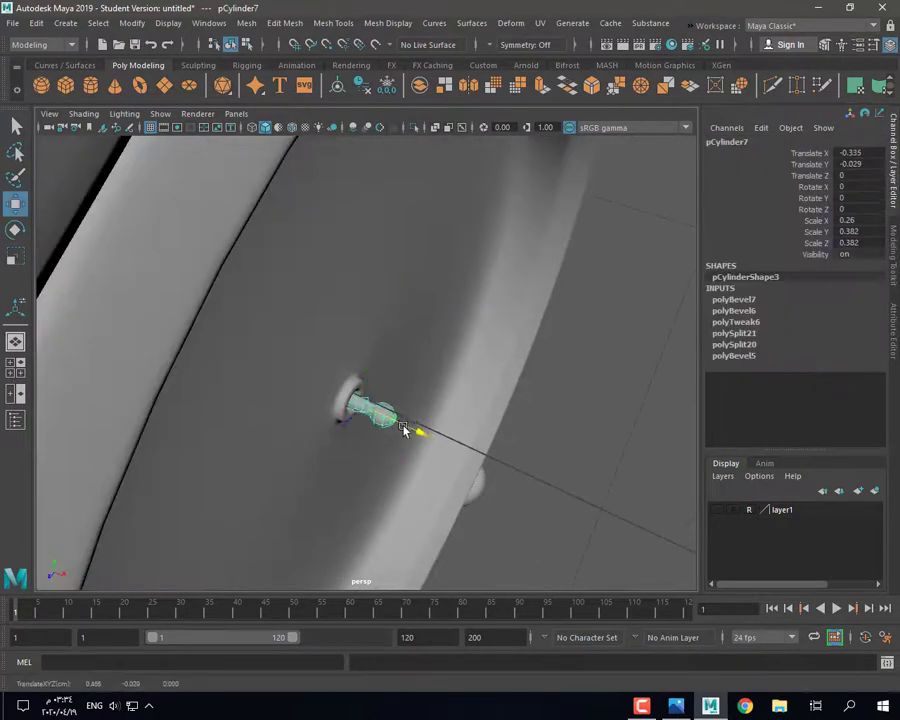
{"action": "left_click", "coordinate": [530, 475]}
{"action": "left_click_drag", "start_coordinate": [520, 465], "coordinate": [398, 478], "text": "alt"}
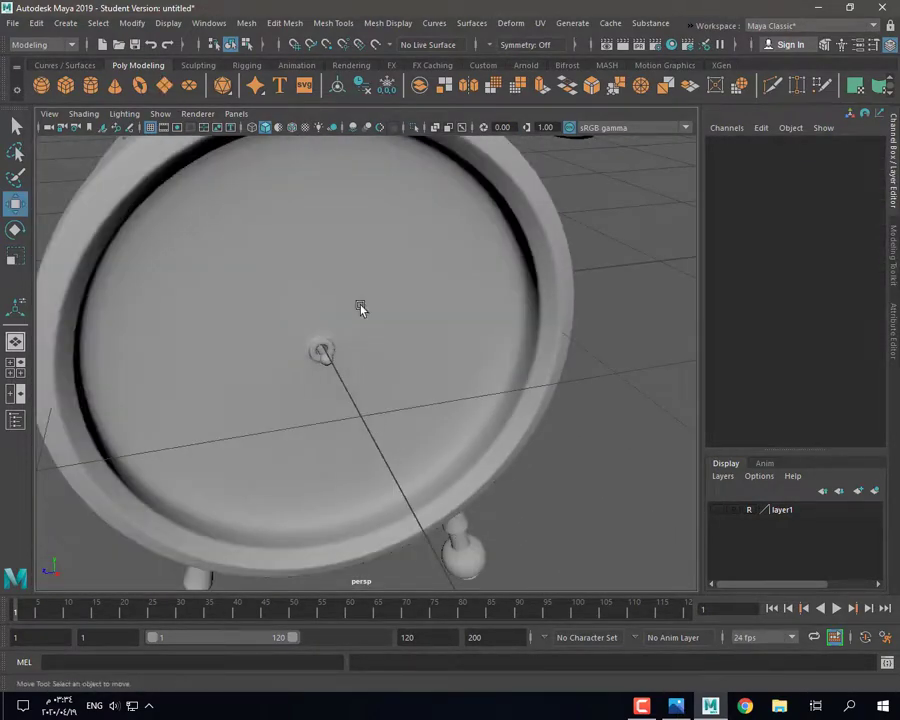
Step: Create a new flat plane and move it beside the clock
{"action": "scroll", "coordinate": [361, 309], "scroll_direction": "down", "scroll_amount": 4}
{"action": "left_click", "coordinate": [165, 86]}
{"action": "left_click_drag", "start_coordinate": [352, 372], "coordinate": [468, 527]}
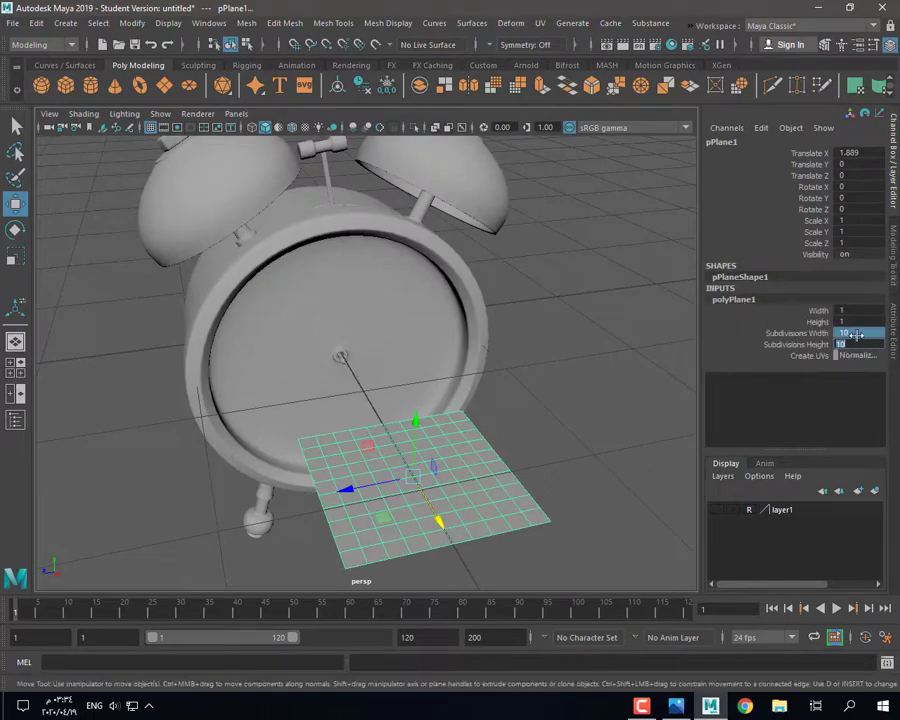
Step: Reduce the new plane to 1 subdivision and stretch it lengthwise along Z in top view
{"action": "type", "text": "1"}
{"action": "key", "text": "Return"}
{"action": "left_click_drag", "start_coordinate": [531, 507], "coordinate": [565, 525], "text": "alt"}
{"action": "key", "text": "r"}
{"action": "left_click_drag", "start_coordinate": [418, 531], "coordinate": [346, 548]}
{"action": "key", "text": "f"}
{"action": "key", "text": "space"}
{"action": "key", "text": "space"}
{"action": "key", "text": "f"}
{"action": "scroll", "coordinate": [295, 342], "scroll_direction": "down", "scroll_amount": 4}
{"action": "left_click_drag", "start_coordinate": [366, 429], "coordinate": [367, 445]}
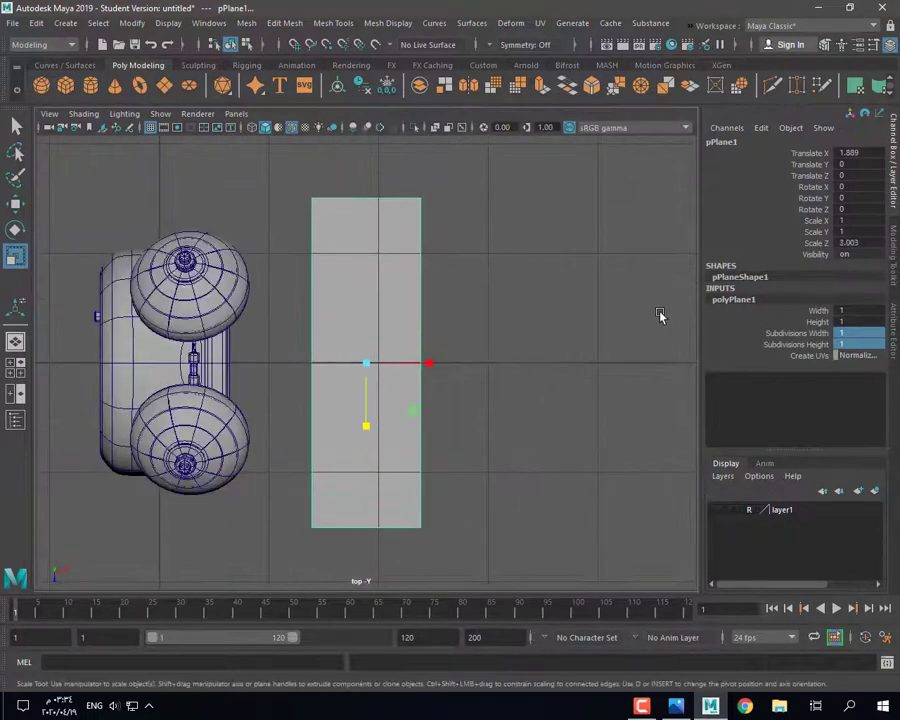
Step: Cut an edge loop down the middle and raise the bottom corners into a point
{"action": "key", "text": "ctrl+shift+x"}
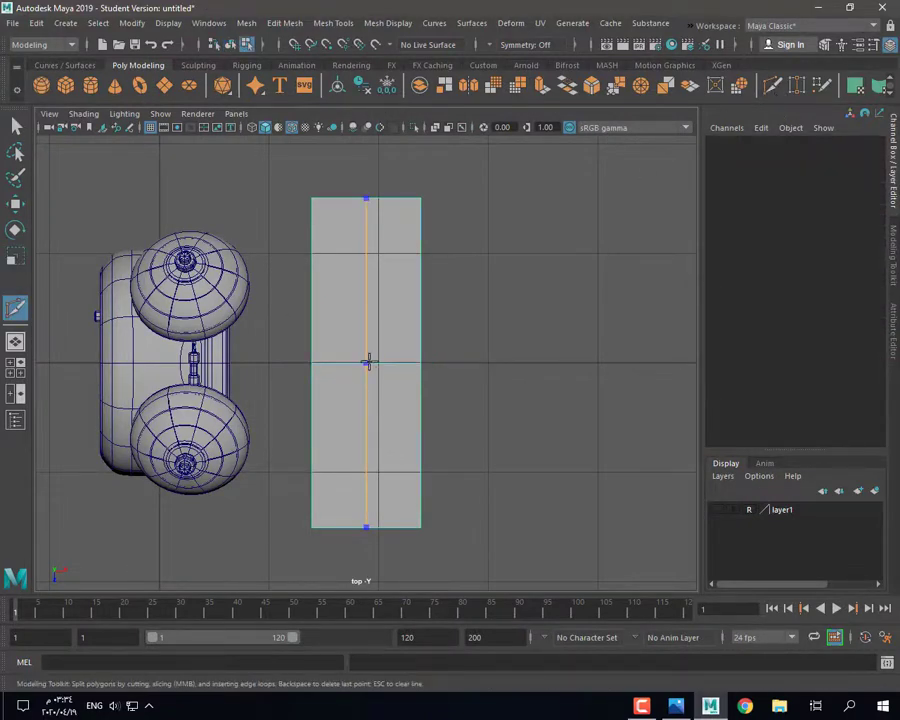
{"action": "left_click", "coordinate": [367, 362], "text": "ctrl"}
{"action": "key", "text": "q"}
{"action": "left_click_drag", "start_coordinate": [287, 499], "coordinate": [446, 552]}
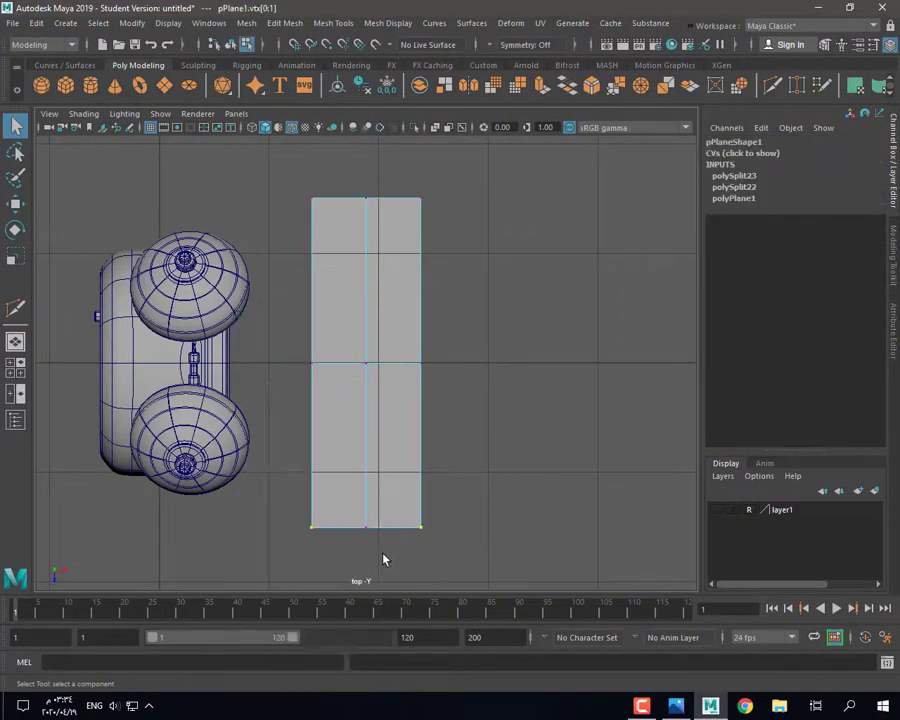
{"action": "key", "text": "w"}
{"action": "left_click_drag", "start_coordinate": [365, 553], "coordinate": [365, 488]}
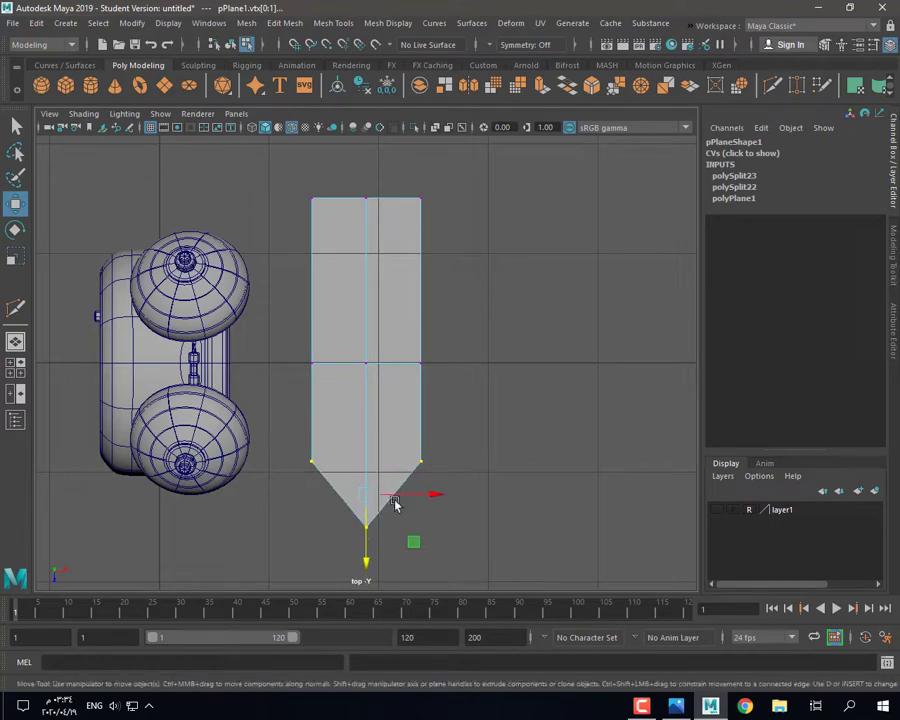
Step: Add a centred edge loop, then narrow the upper vertex rows along X in object space and raise them
{"action": "left_click", "coordinate": [22, 312]}
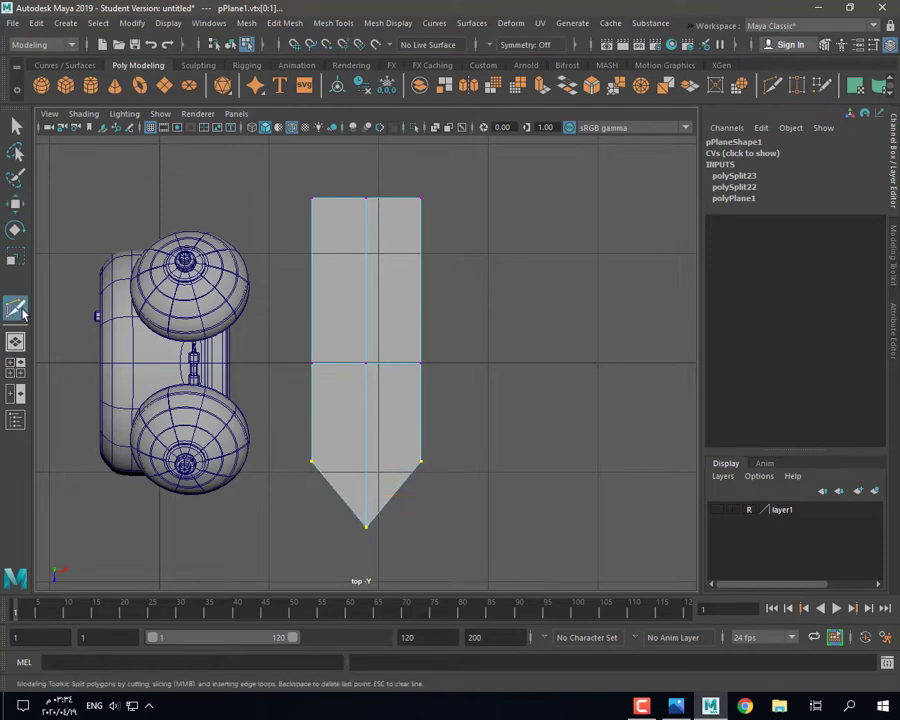
{"action": "middle_click", "coordinate": [316, 404], "text": "ctrl"}
{"action": "key", "text": "r"}
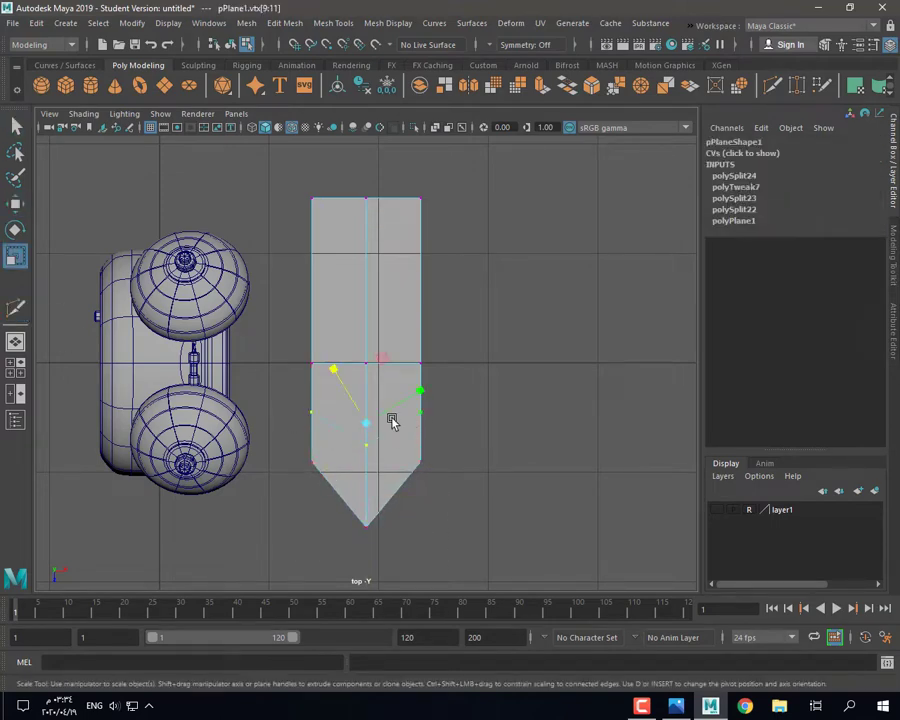
{"action": "double_click", "coordinate": [15, 256]}
{"action": "left_click", "coordinate": [619, 233]}
{"action": "left_click", "coordinate": [617, 245]}
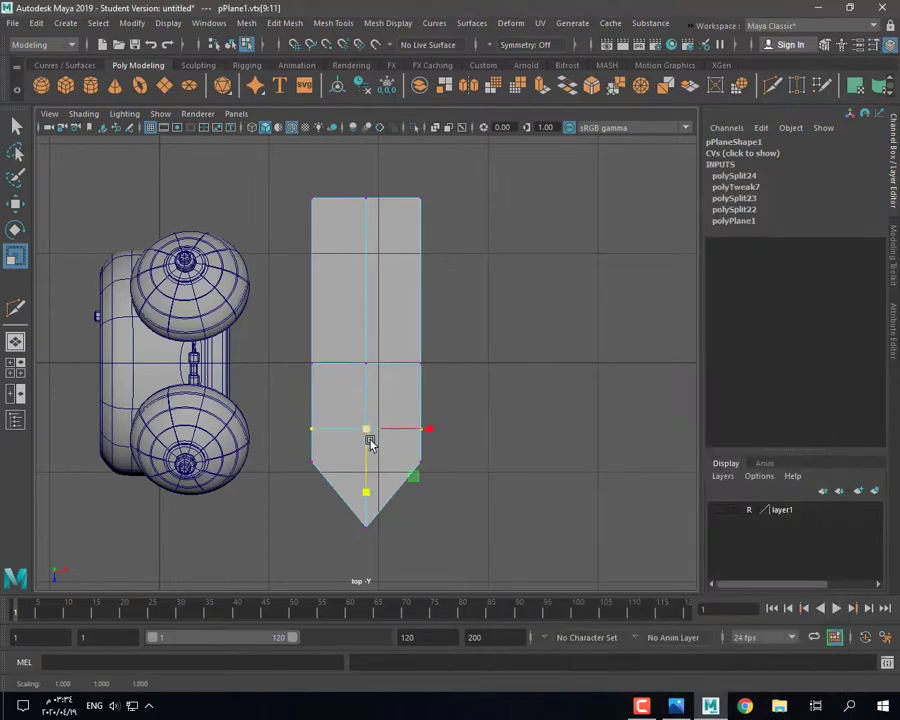
{"action": "left_click_drag", "start_coordinate": [425, 415], "coordinate": [390, 413]}
{"action": "key", "text": "ctrl+z"}
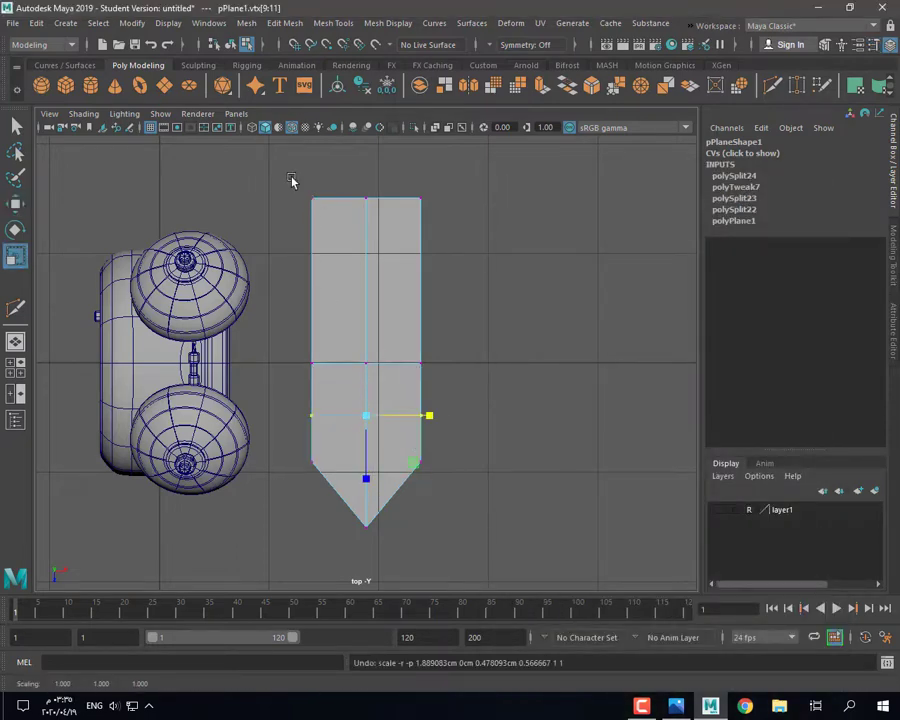
{"action": "left_click_drag", "start_coordinate": [283, 171], "coordinate": [444, 430]}
{"action": "left_click_drag", "start_coordinate": [428, 308], "coordinate": [388, 311]}
{"action": "key", "text": "w"}
{"action": "left_click_drag", "start_coordinate": [365, 373], "coordinate": [365, 293]}
{"action": "scroll", "coordinate": [367, 320], "scroll_direction": "down", "scroll_amount": 4}
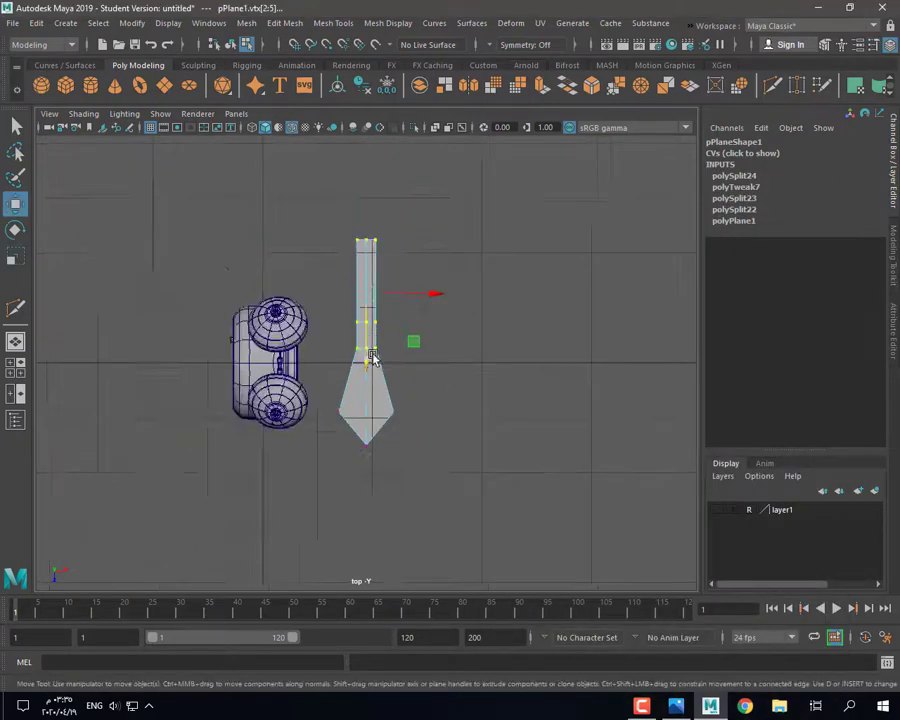
Step: Narrow the selected shaft vertices, nudge them down, and move the top three vertices up
{"action": "key", "text": "f"}
{"action": "scroll", "coordinate": [400, 366], "scroll_direction": "down", "scroll_amount": 3}
{"action": "key", "text": "r"}
{"action": "mouse_move", "coordinate": [427, 367]}
{"action": "left_mouse_down"}
{"action": "mouse_move", "coordinate": [411, 368]}
{"action": "mouse_move", "coordinate": [429, 364]}
{"action": "left_mouse_up"}
{"action": "scroll", "coordinate": [338, 460], "scroll_direction": "down", "scroll_amount": 4}
{"action": "scroll", "coordinate": [340, 456], "scroll_direction": "up", "scroll_amount": 2}
{"action": "key", "text": "w"}
{"action": "left_click_drag", "start_coordinate": [366, 427], "coordinate": [366, 433]}
{"action": "left_click_drag", "start_coordinate": [343, 286], "coordinate": [370, 304]}
Step: Narrow the two lower side vertices and move them upward
{"action": "left_click", "coordinate": [335, 497]}
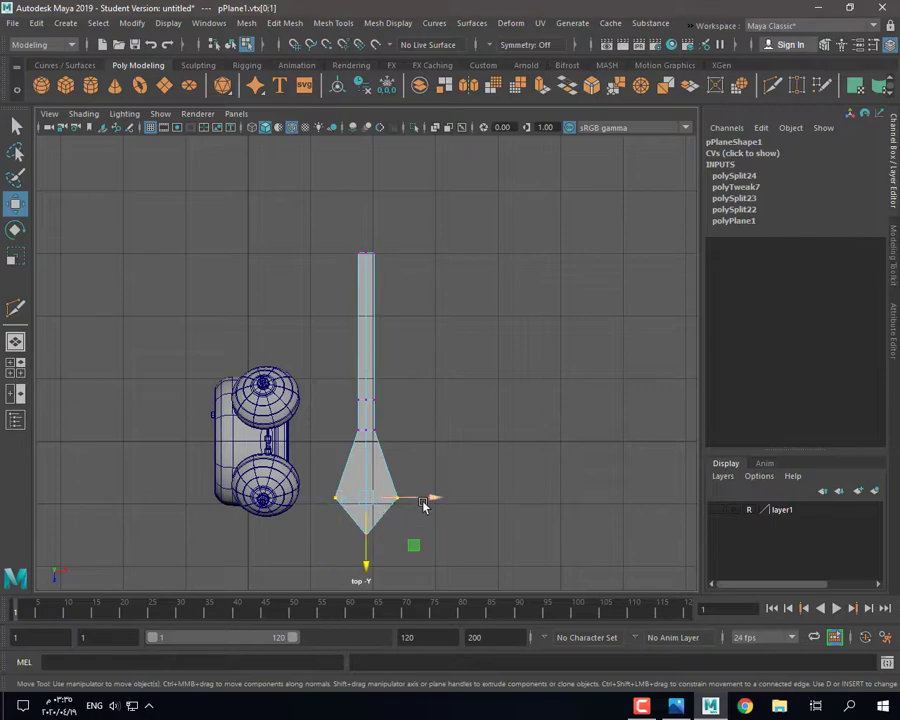
{"action": "key", "text": "r"}
{"action": "left_click_drag", "start_coordinate": [424, 500], "coordinate": [410, 501]}
{"action": "key", "text": "f"}
{"action": "key", "text": "w"}
{"action": "left_click_drag", "start_coordinate": [367, 433], "coordinate": [367, 404]}
{"action": "scroll", "coordinate": [350, 363], "scroll_direction": "down", "scroll_amount": 4}
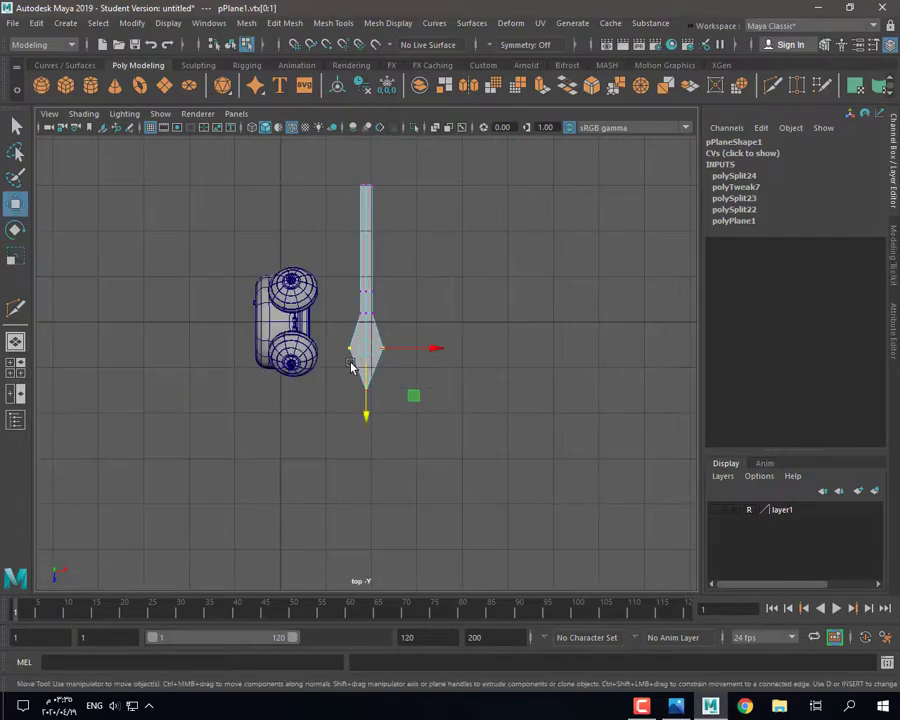
{"action": "scroll", "coordinate": [347, 340], "scroll_direction": "up", "scroll_amount": 2}
{"action": "scroll", "coordinate": [345, 218], "scroll_direction": "down", "scroll_amount": 3}
Step: Widen the diamond tip with a Multi-Cut across its widest point, checking the smooth preview
{"action": "left_click_drag", "start_coordinate": [344, 200], "coordinate": [388, 228]}
{"action": "key", "text": "f"}
{"action": "scroll", "coordinate": [345, 372], "scroll_direction": "up", "scroll_amount": 4}
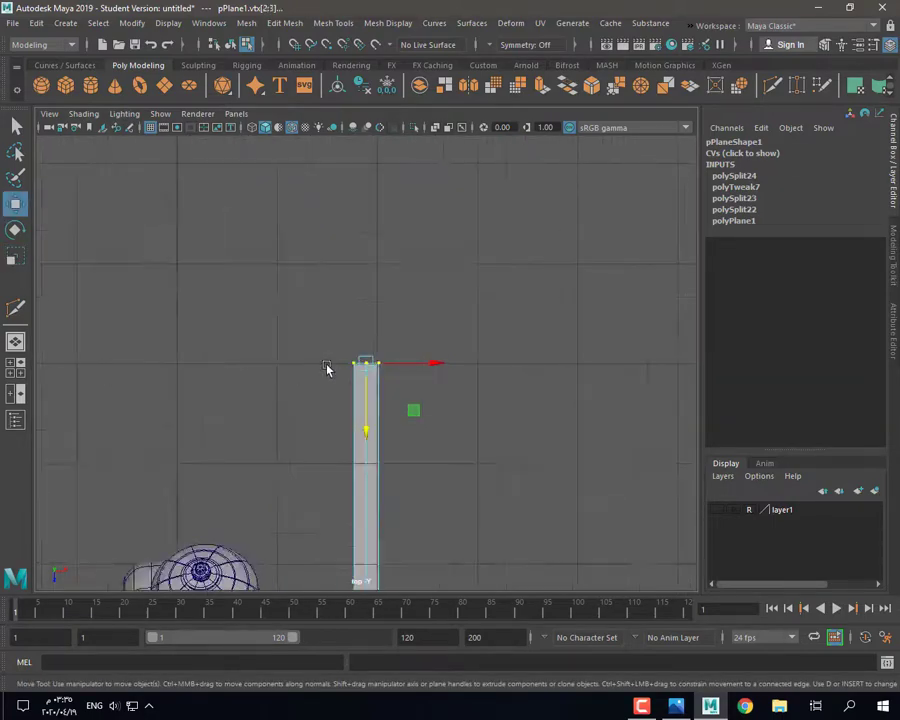
{"action": "scroll", "coordinate": [374, 435], "scroll_direction": "down", "scroll_amount": 3}
{"action": "left_click", "coordinate": [384, 496], "text": "shift"}
{"action": "key", "text": "f"}
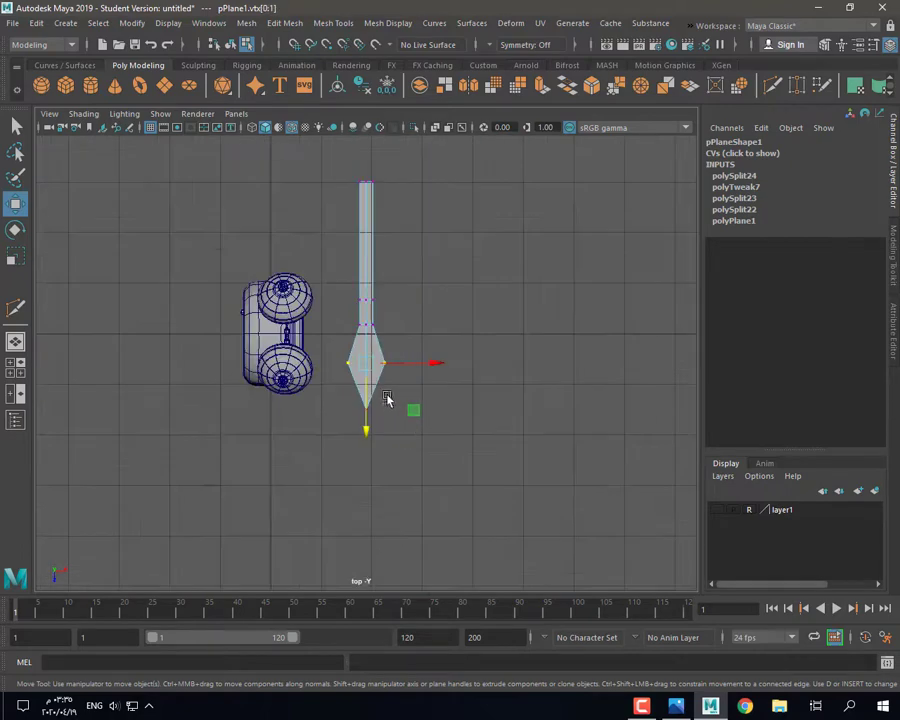
{"action": "scroll", "coordinate": [384, 396], "scroll_direction": "up", "scroll_amount": 3}
{"action": "left_click", "coordinate": [15, 308]}
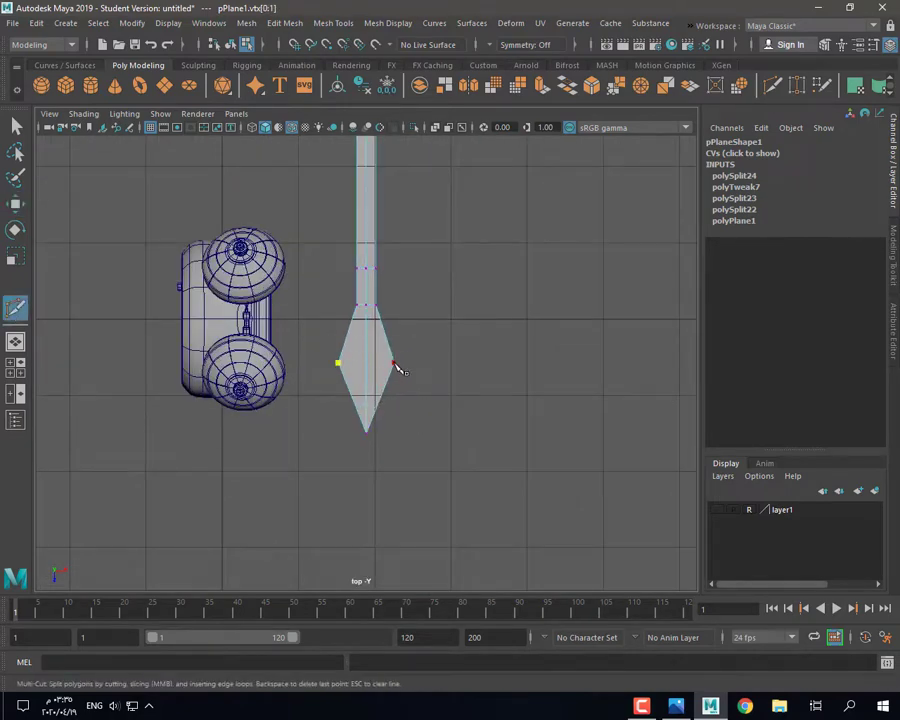
{"action": "key", "text": "3"}
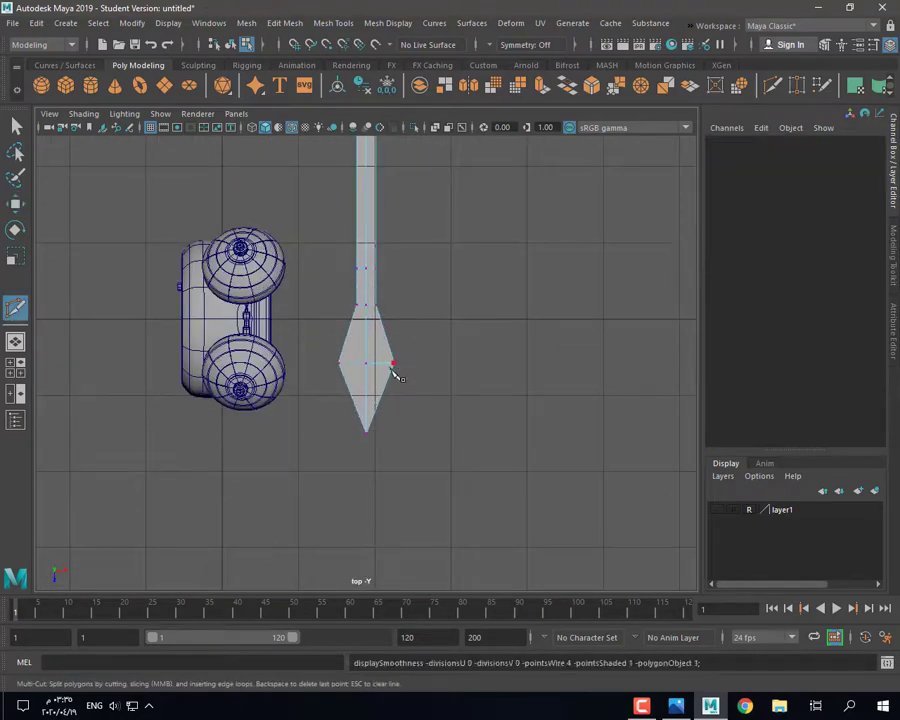
{"action": "key", "text": "ctrl+z"}
{"action": "left_click_drag", "start_coordinate": [378, 366], "coordinate": [383, 367], "text": "alt"}
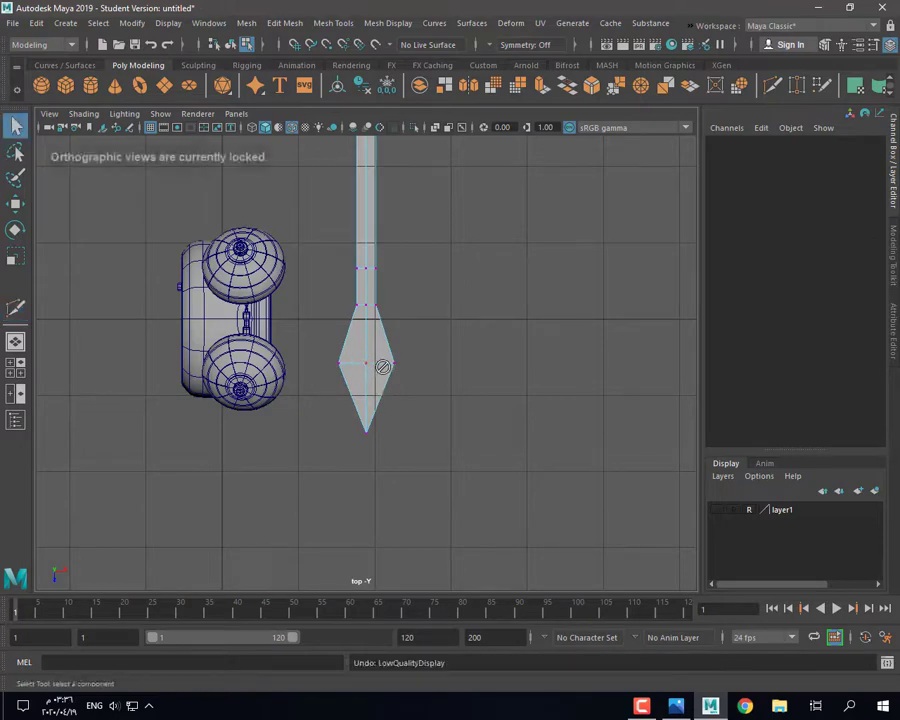
Step: Select the top edge of the shaft in edge mode
{"action": "left_click", "coordinate": [366, 306]}
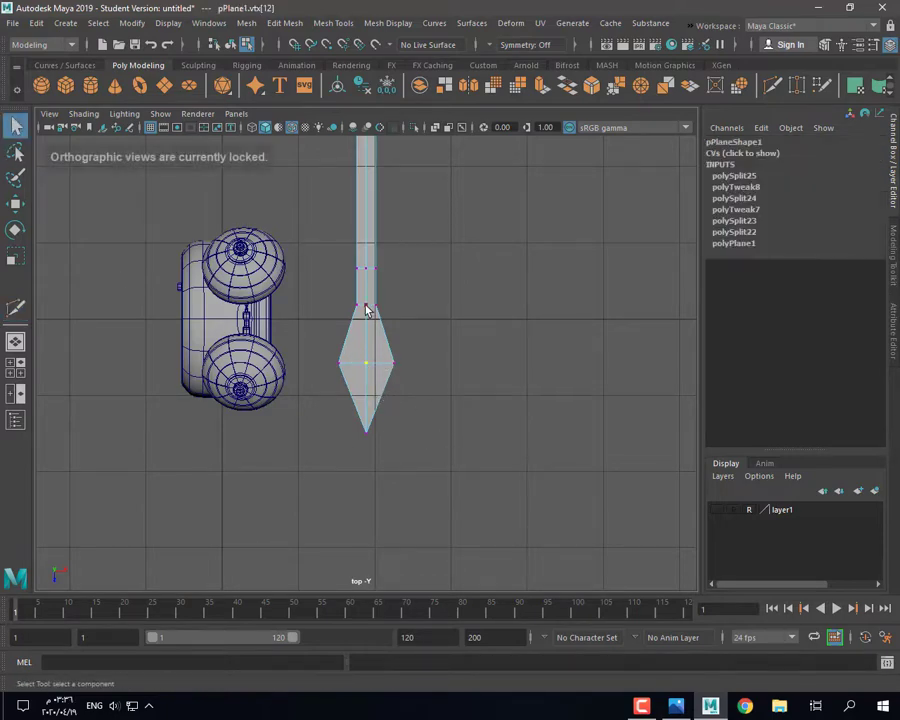
{"action": "key", "text": "f"}
{"action": "scroll", "coordinate": [350, 250], "scroll_direction": "down", "scroll_amount": 5}
{"action": "scroll", "coordinate": [350, 240], "scroll_direction": "up", "scroll_amount": 1}
{"action": "right_click_drag", "start_coordinate": [369, 206], "coordinate": [369, 228]}
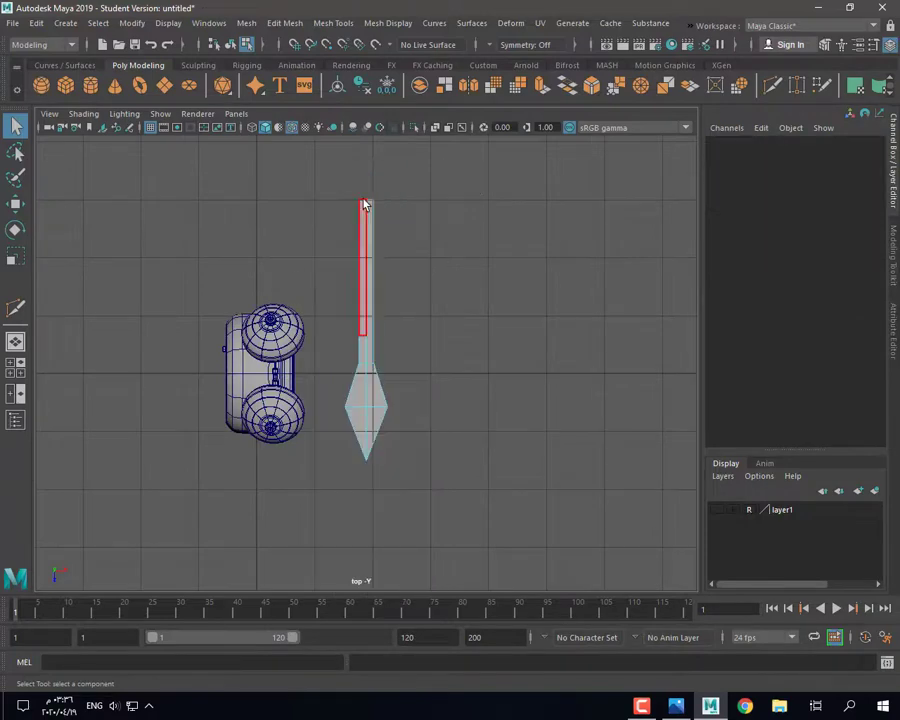
{"action": "right_click_drag", "start_coordinate": [343, 185], "coordinate": [340, 164]}
Step: Extrude the shaft's top edge upward to lengthen the hand
{"action": "key", "text": "f"}
{"action": "scroll", "coordinate": [408, 327], "scroll_direction": "up", "scroll_amount": 1}
{"action": "right_click_drag", "start_coordinate": [380, 388], "coordinate": [372, 454], "text": "shift"}
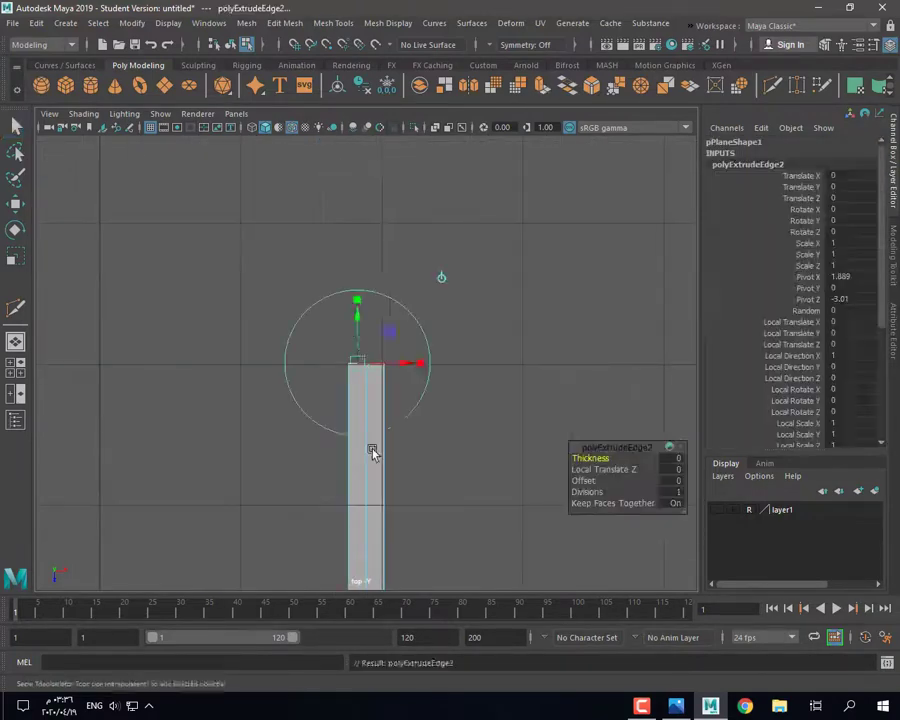
{"action": "scroll", "coordinate": [362, 370], "scroll_direction": "up", "scroll_amount": 1}
{"action": "left_click_drag", "start_coordinate": [356, 334], "coordinate": [362, 269]}
{"action": "scroll", "coordinate": [358, 285], "scroll_direction": "down", "scroll_amount": 3}
{"action": "scroll", "coordinate": [362, 273], "scroll_direction": "up", "scroll_amount": 1}
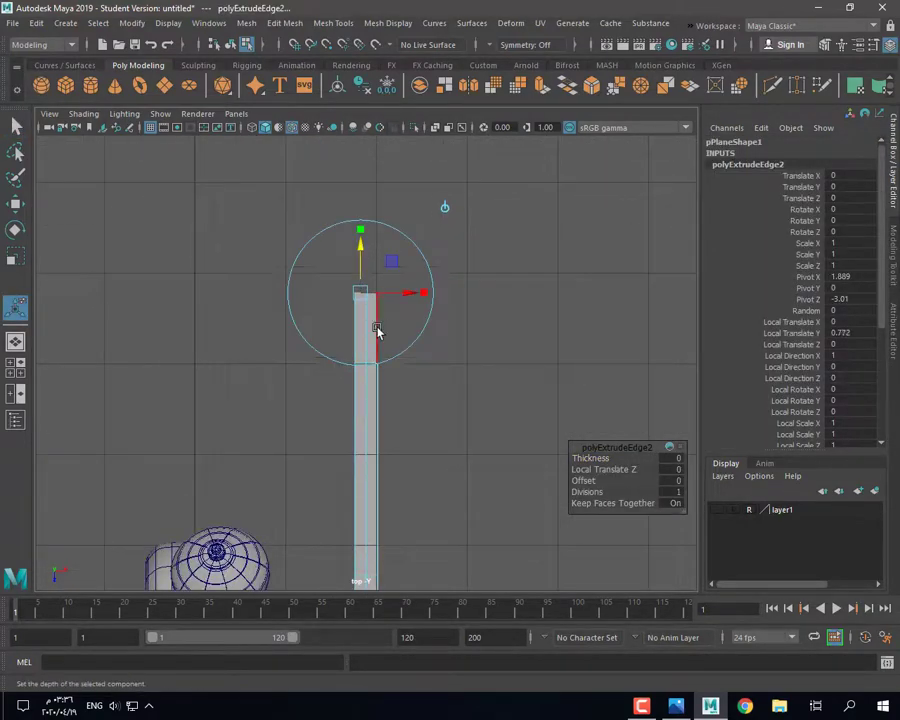
{"action": "left_click", "coordinate": [377, 331]}
Step: Cut a new edge across the extended strip and widen it into a diamond, connecting its edges
{"action": "left_click", "coordinate": [355, 329], "text": "shift"}
{"action": "key", "text": "Return"}
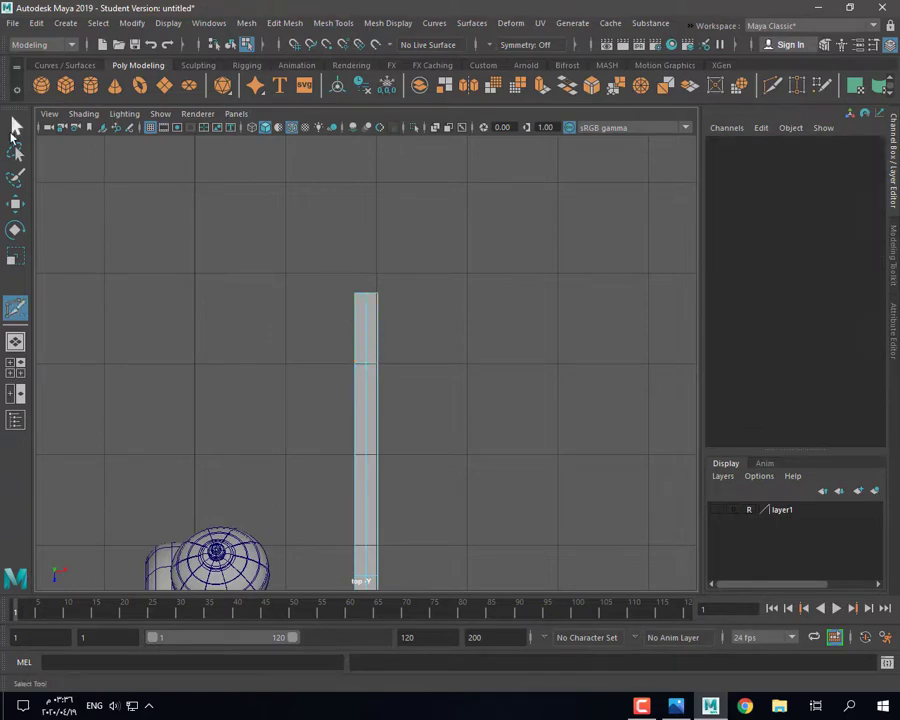
{"action": "key", "text": "q"}
{"action": "key", "text": "r"}
{"action": "left_click_drag", "start_coordinate": [429, 328], "coordinate": [497, 343]}
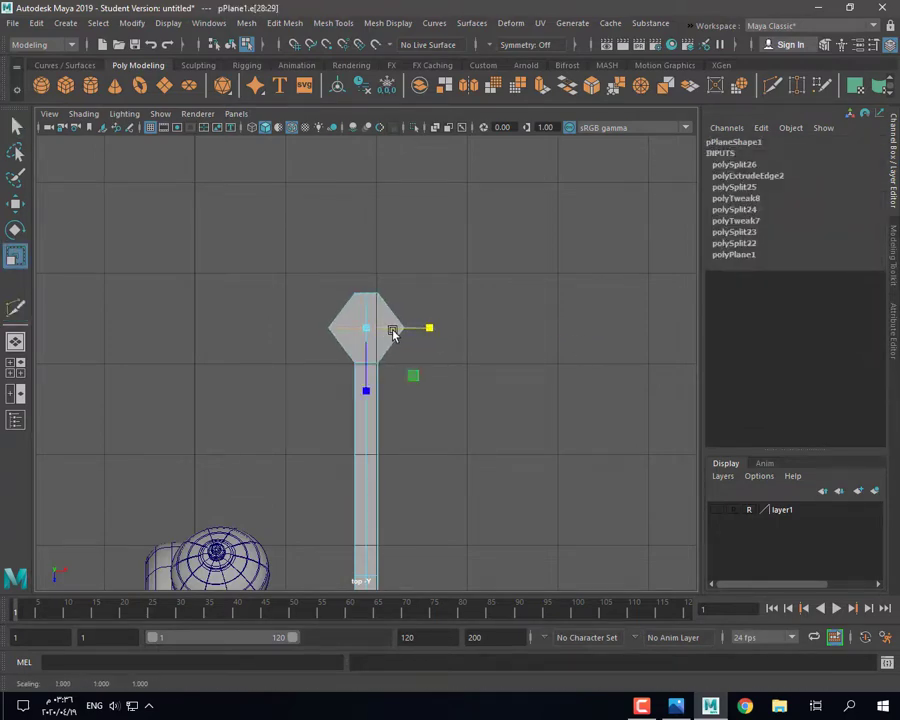
{"action": "key", "text": "q"}
{"action": "left_click", "coordinate": [394, 309]}
{"action": "scroll", "coordinate": [380, 309], "scroll_direction": "up", "scroll_amount": 2}
{"action": "left_click", "coordinate": [364, 298]}
{"action": "left_click", "coordinate": [353, 316], "text": "shift"}
{"action": "right_click_drag", "start_coordinate": [382, 292], "coordinate": [404, 499], "text": "shift"}
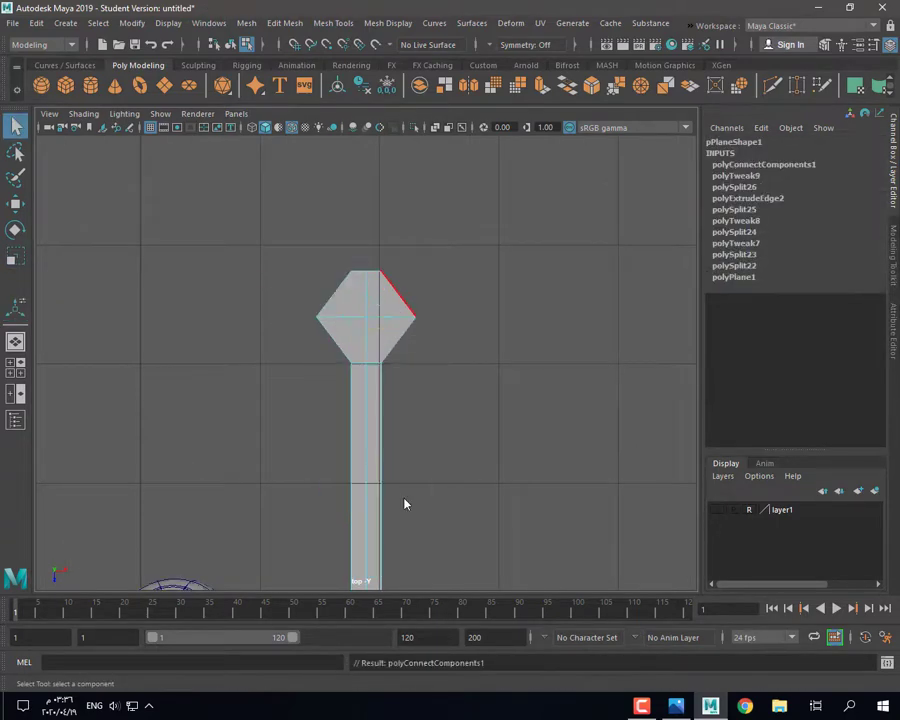
Step: Raise the diamond's top point and merge its bottom vertices together
{"action": "key", "text": "r"}
{"action": "scroll", "coordinate": [330, 315], "scroll_direction": "up", "scroll_amount": 2}
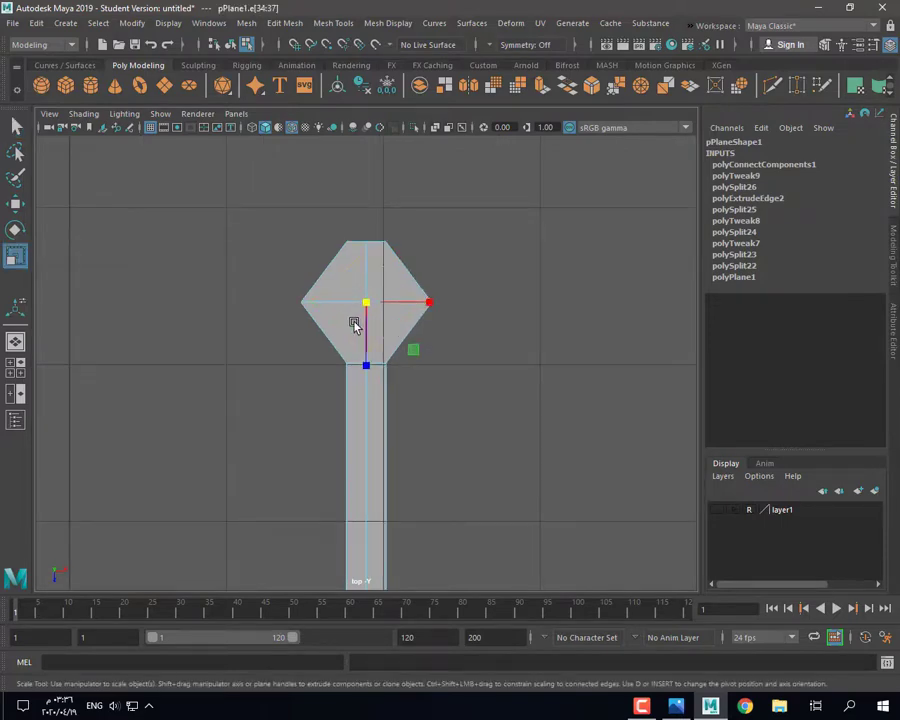
{"action": "right_click_drag", "start_coordinate": [366, 225], "coordinate": [304, 216]}
{"action": "left_click", "coordinate": [366, 241]}
{"action": "key", "text": "w"}
{"action": "left_click_drag", "start_coordinate": [367, 302], "coordinate": [368, 289]}
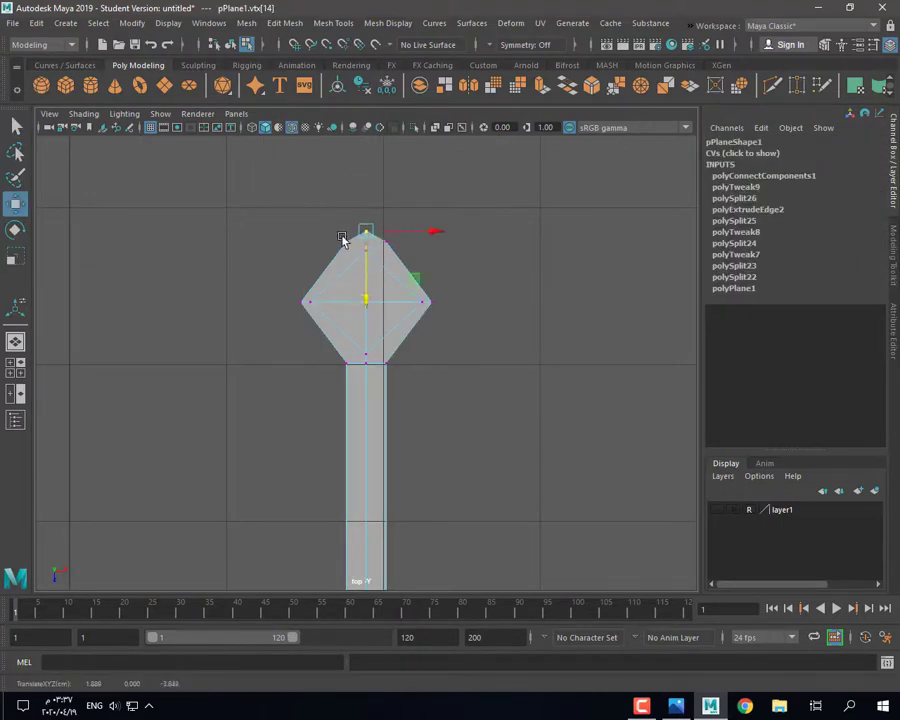
{"action": "left_click", "coordinate": [343, 240]}
{"action": "left_click", "coordinate": [393, 320]}
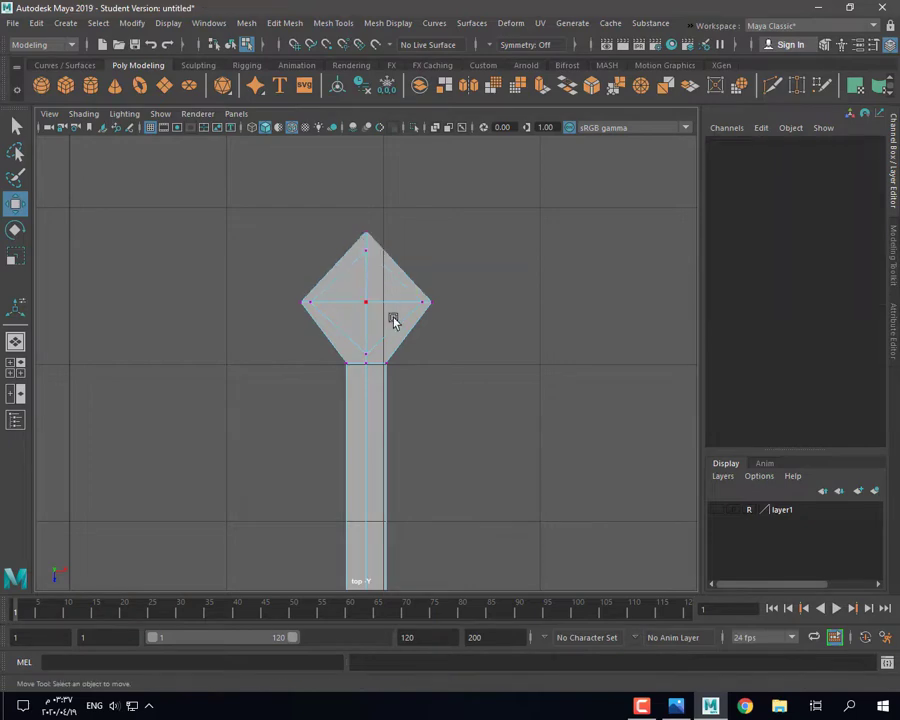
{"action": "left_click", "coordinate": [367, 355]}
{"action": "right_click_drag", "start_coordinate": [358, 375], "coordinate": [268, 312], "text": "shift"}
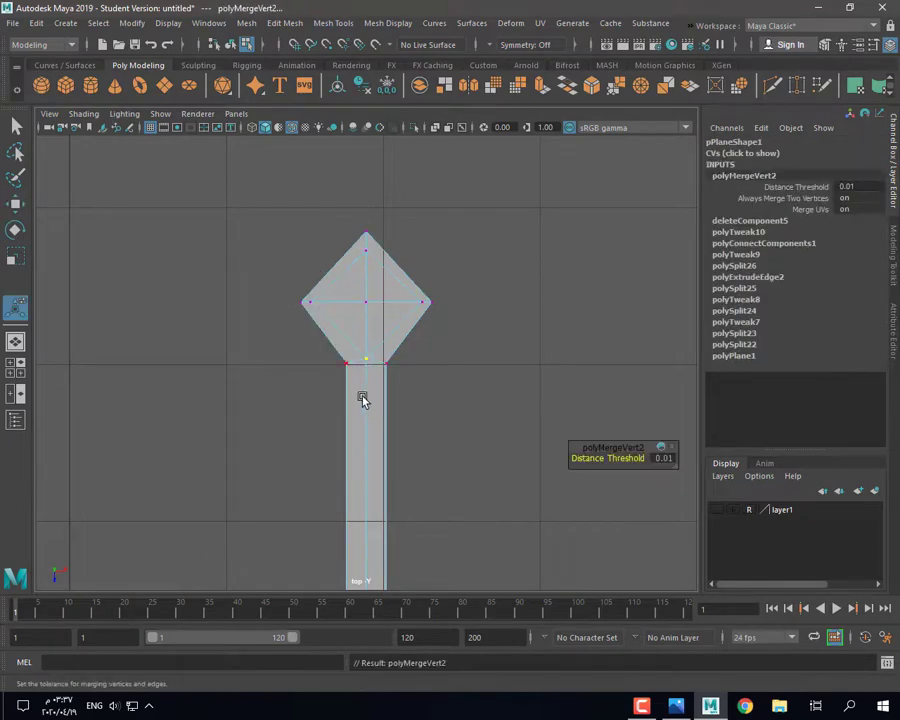
Step: Try making the diamond faces circular, undo it, and compare smooth preview modes 3, 2 and 1
{"action": "left_click", "coordinate": [365, 253]}
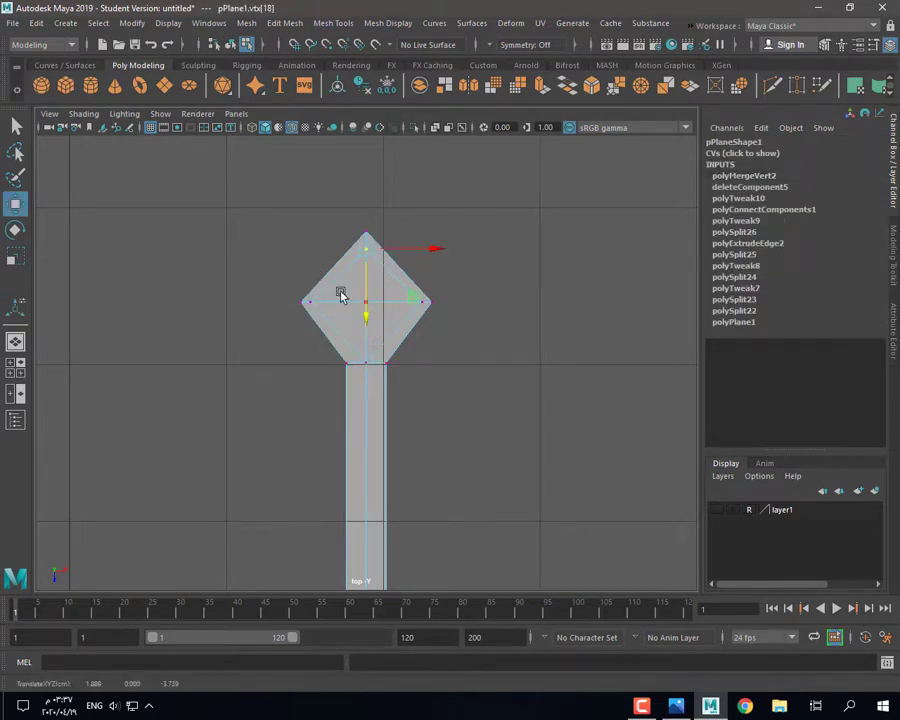
{"action": "right_click_drag", "start_coordinate": [341, 295], "coordinate": [342, 345]}
{"action": "left_click", "coordinate": [348, 287]}
{"action": "left_click", "coordinate": [739, 85]}
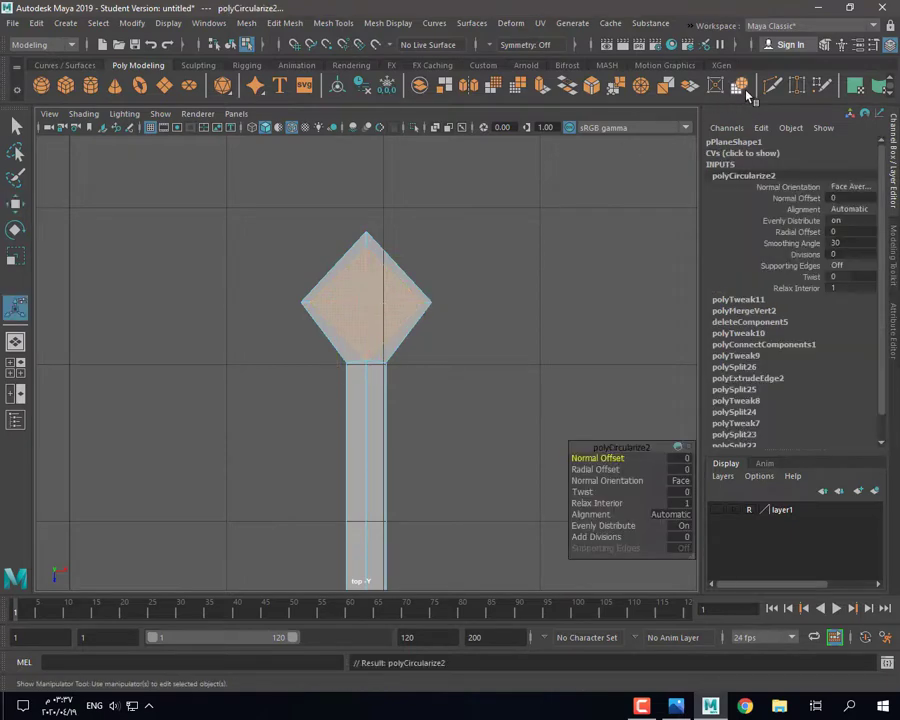
{"action": "key", "text": "ctrl+z"}
{"action": "key", "text": "3"}
{"action": "left_click", "coordinate": [377, 319]}
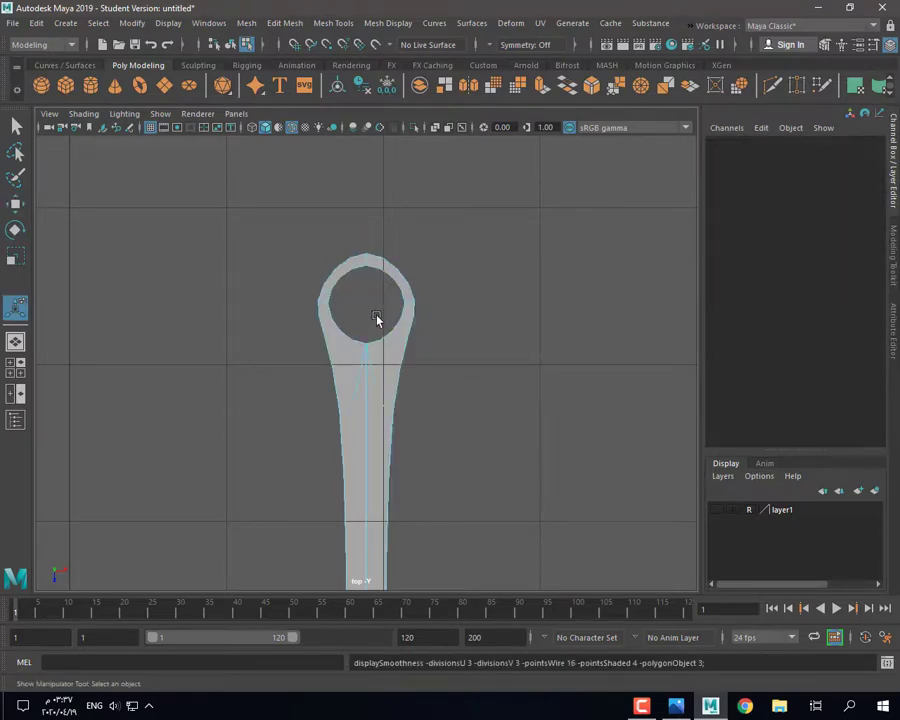
{"action": "scroll", "coordinate": [378, 345], "scroll_direction": "down", "scroll_amount": 2}
{"action": "scroll", "coordinate": [375, 354], "scroll_direction": "up", "scroll_amount": 5}
{"action": "key", "text": "2"}
{"action": "scroll", "coordinate": [375, 356], "scroll_direction": "up", "scroll_amount": 2}
{"action": "key", "text": "1"}
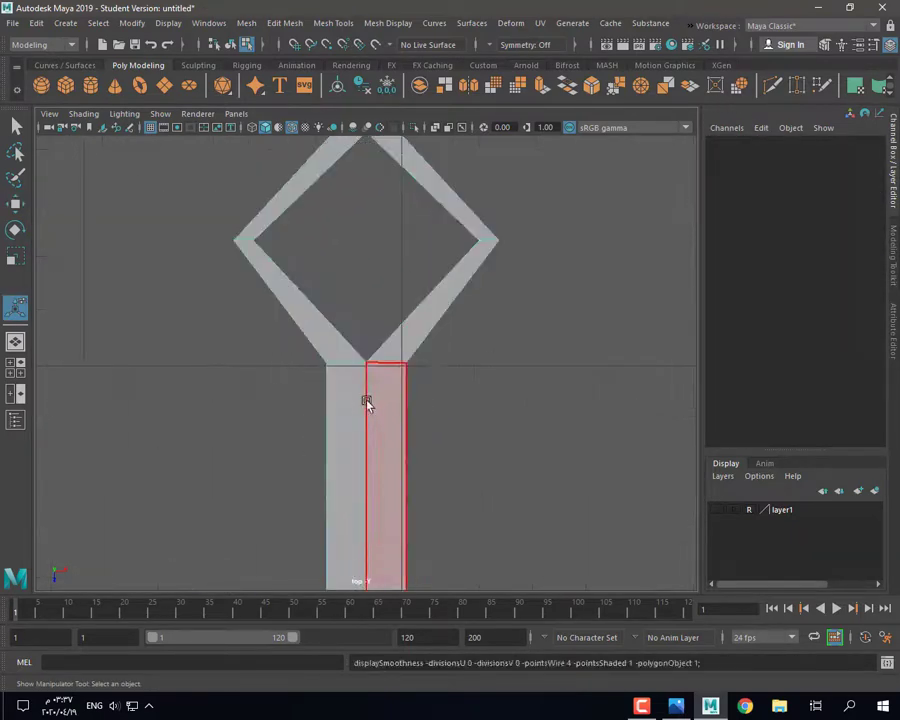
Step: Cut open the ring's centre and check the result in smooth preview
{"action": "key", "text": "q"}
{"action": "left_click", "coordinate": [771, 86]}
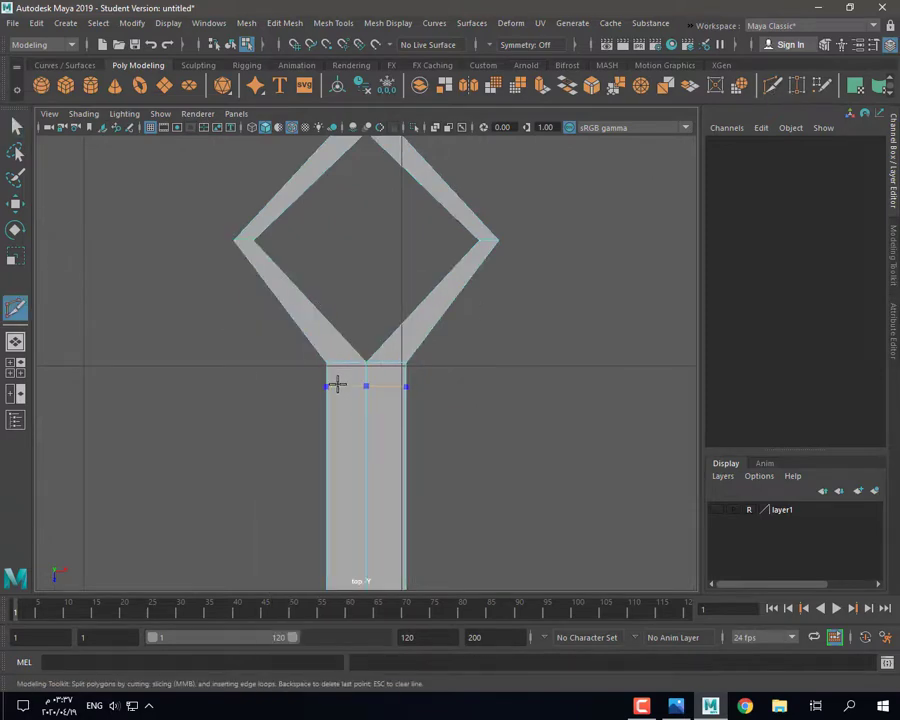
{"action": "left_click", "coordinate": [15, 125]}
{"action": "scroll", "coordinate": [342, 363], "scroll_direction": "up", "scroll_amount": 1}
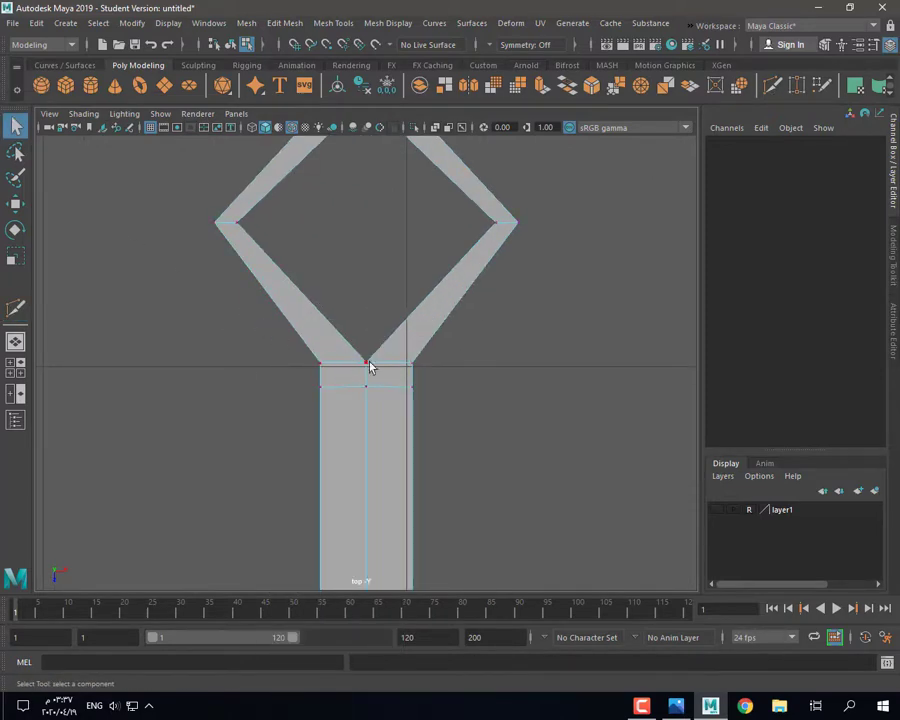
{"action": "key", "text": "3"}
{"action": "key", "text": "F8"}
{"action": "left_click", "coordinate": [462, 414]}
{"action": "scroll", "coordinate": [462, 414], "scroll_direction": "down", "scroll_amount": 10}
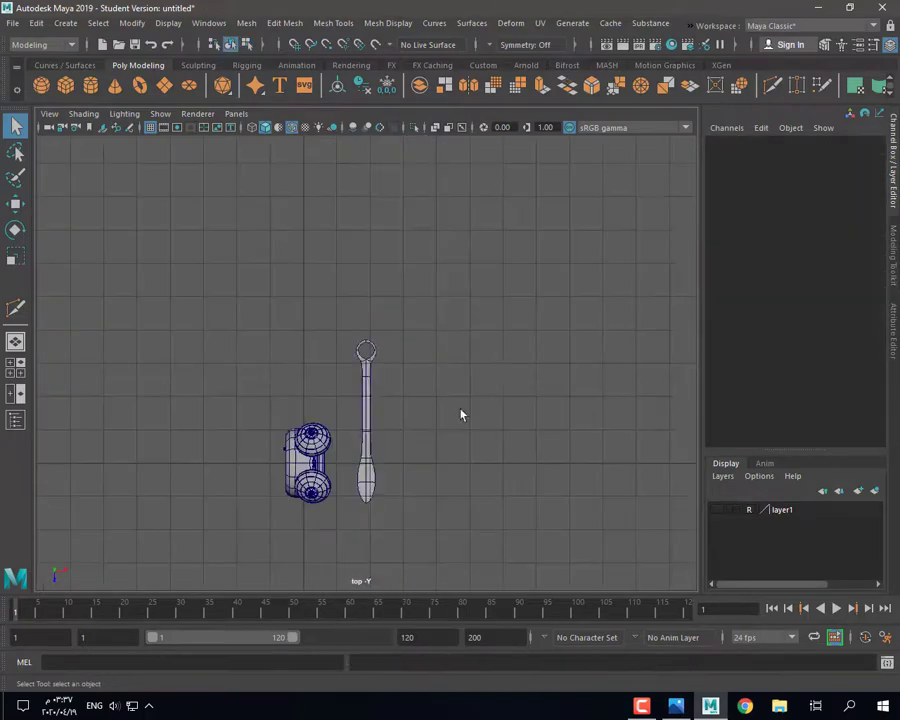
Step: Rotate the clock hand to 90 in Rotate Z so it lies across the clock
{"action": "scroll", "coordinate": [462, 414], "scroll_direction": "up", "scroll_amount": 4}
{"action": "key", "text": "space"}
{"action": "left_click", "coordinate": [498, 258]}
{"action": "key", "text": "space"}
{"action": "scroll", "coordinate": [498, 258], "scroll_direction": "down", "scroll_amount": 5}
{"action": "key", "text": "e"}
{"action": "left_click_drag", "start_coordinate": [382, 332], "coordinate": [381, 350]}
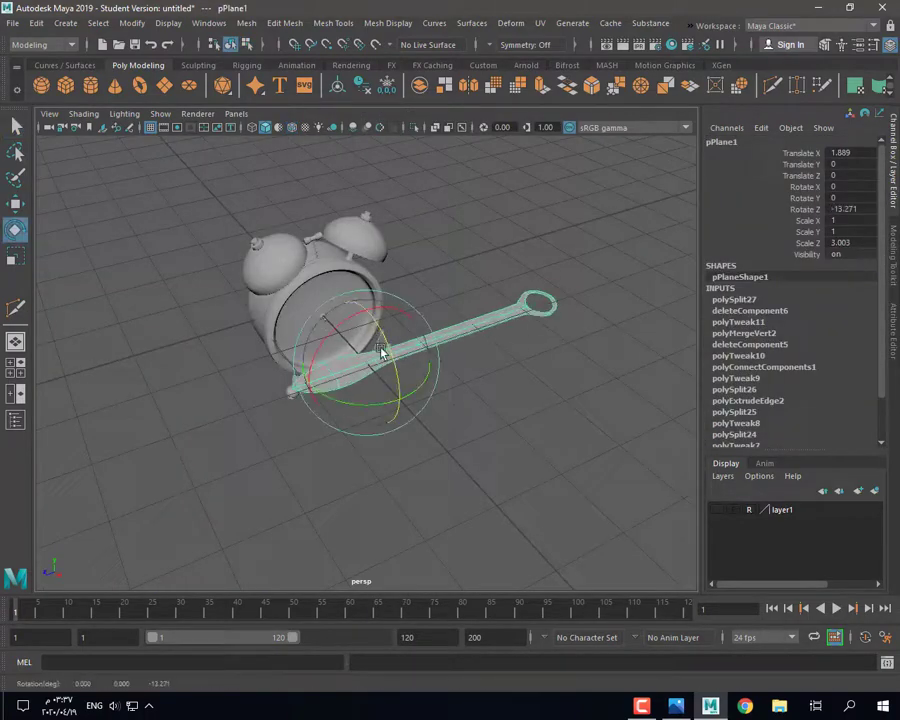
{"action": "left_click", "coordinate": [845, 208]}
{"action": "type", "text": "90"}
{"action": "key", "text": "Return"}
Step: Reverse the clock hand's normals with Mesh Display > Normals > Reverse, then reselect the hand
{"action": "left_click", "coordinate": [434, 24]}
{"action": "mouse_move", "coordinate": [400, 25]}
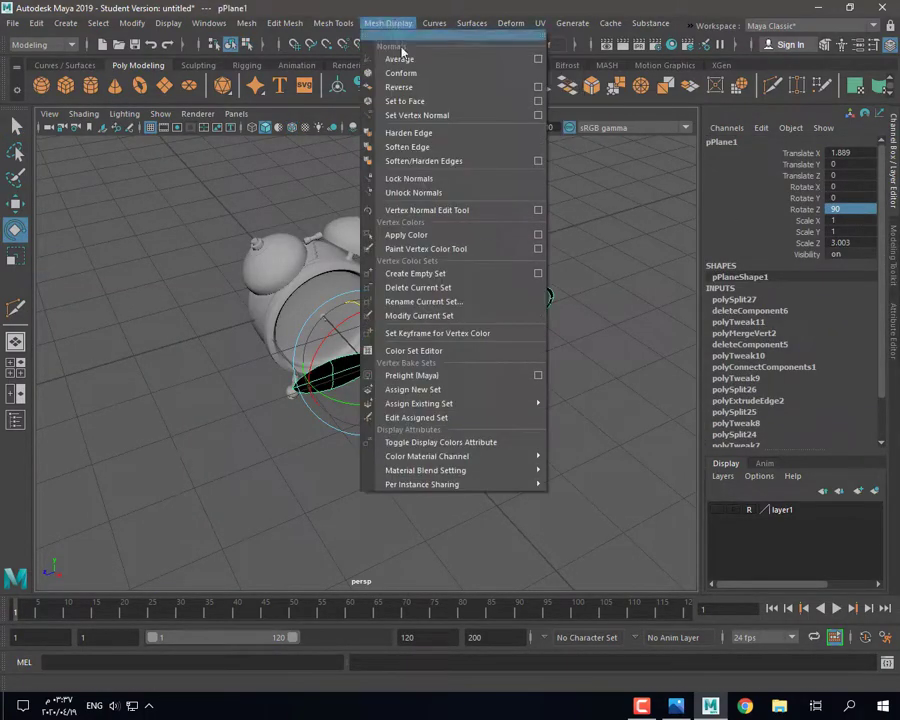
{"action": "left_click", "coordinate": [400, 87]}
{"action": "left_click", "coordinate": [516, 404]}
{"action": "left_click", "coordinate": [432, 338]}
Step: Slide the edges along the hand and bevel the tip's centre edge at Fraction 0.5, 1 segment
{"action": "scroll", "coordinate": [446, 305], "scroll_direction": "up", "scroll_amount": 6}
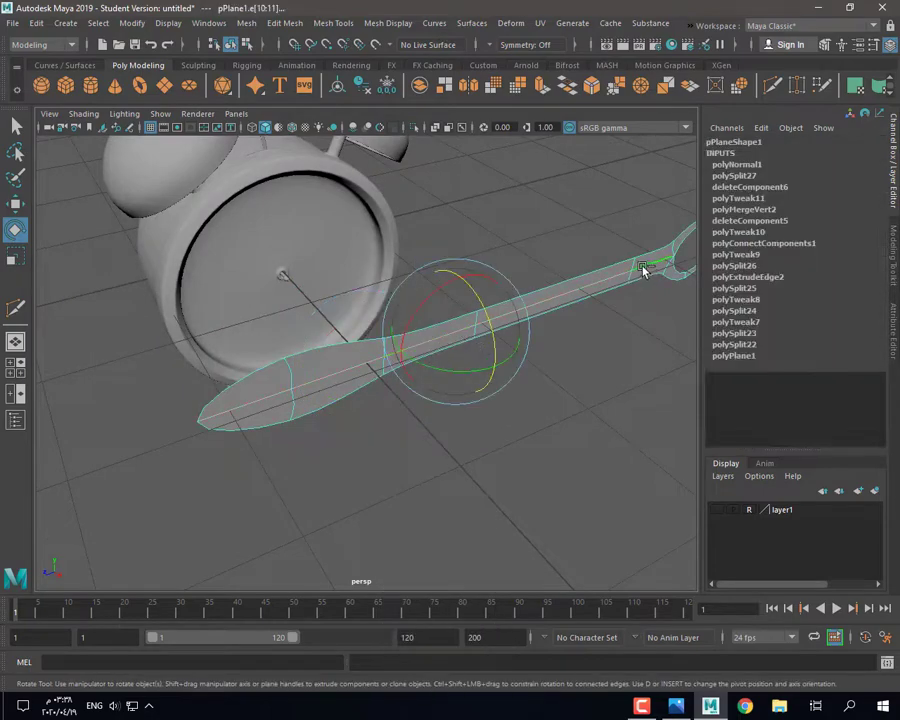
{"action": "key", "text": "w"}
{"action": "key", "text": "1"}
{"action": "left_click_drag", "start_coordinate": [489, 373], "coordinate": [496, 371]}
{"action": "left_click", "coordinate": [254, 418]}
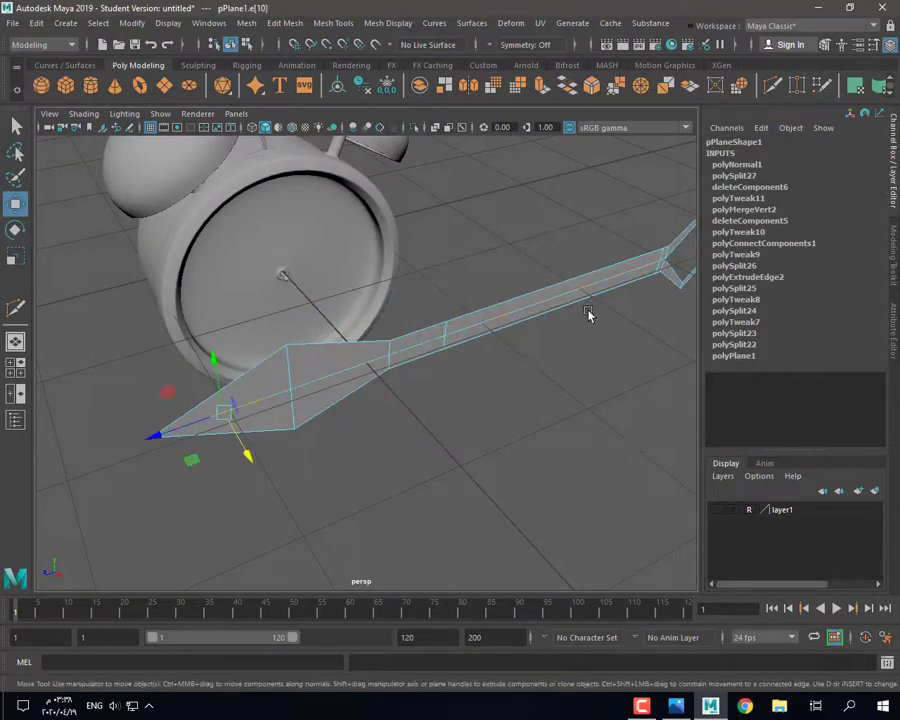
{"action": "key", "text": "ctrl+b"}
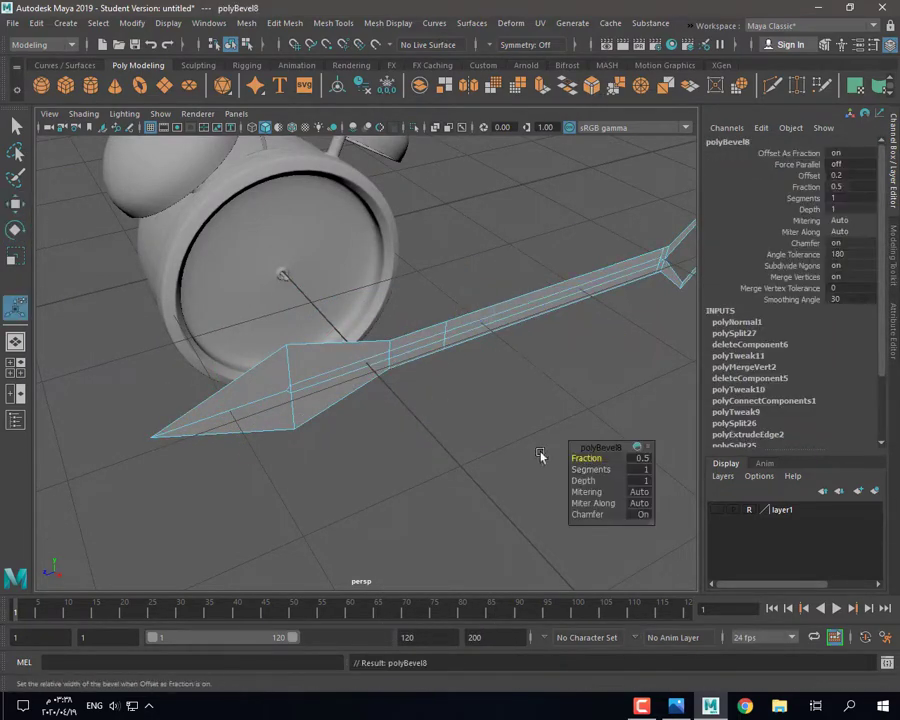
{"action": "left_click", "coordinate": [316, 384]}
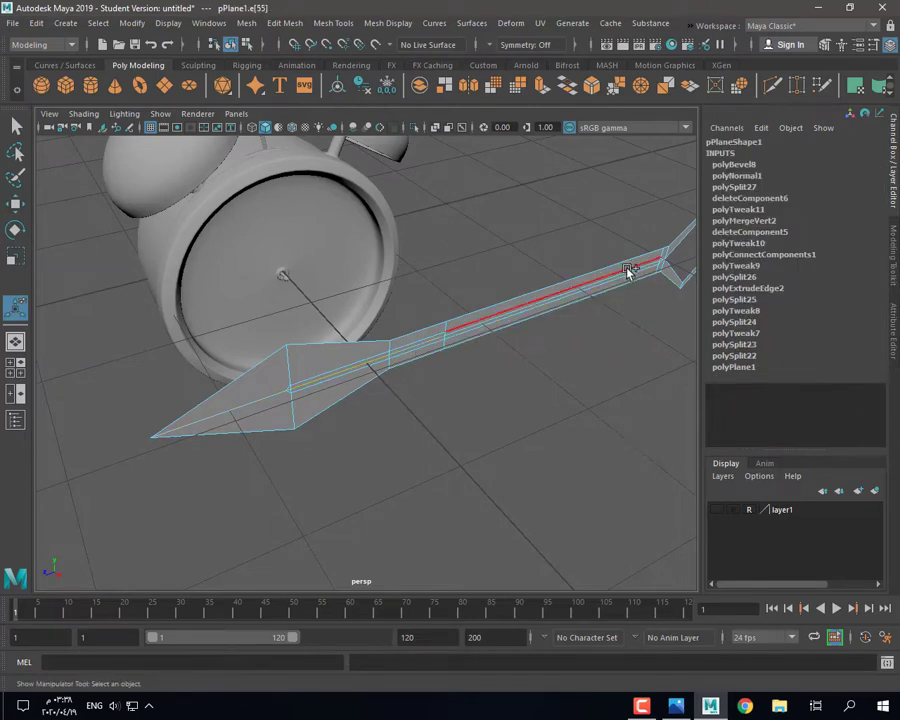
Step: Slide an edge loop along the shaft, then reselect the whole clock hand
{"action": "double_click", "coordinate": [352, 369], "text": "shift"}
{"action": "key", "text": "f"}
{"action": "key", "text": "3"}
{"action": "key", "text": "w"}
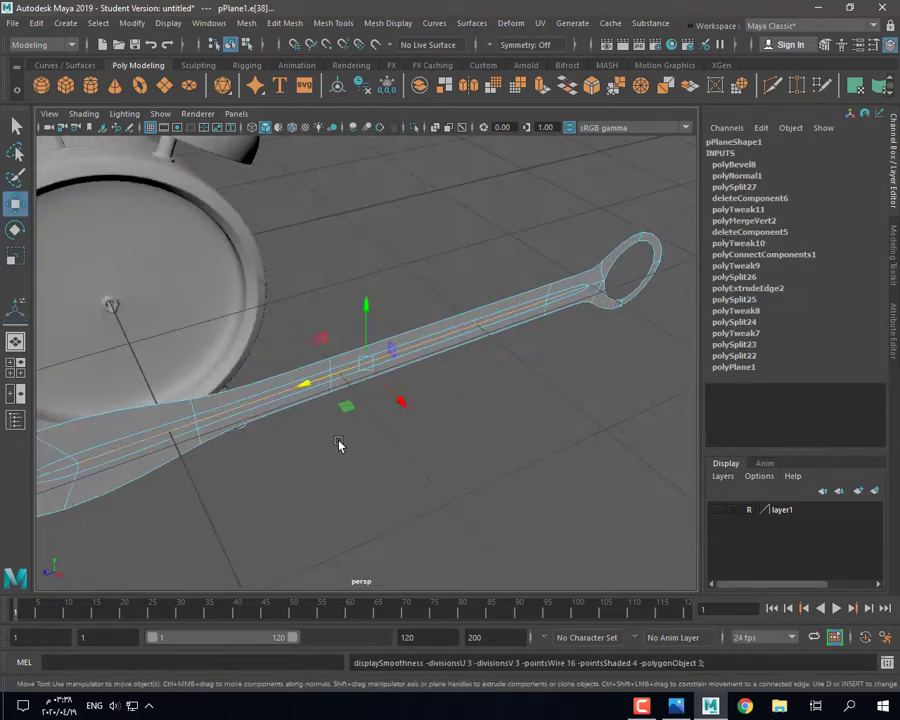
{"action": "left_click_drag", "start_coordinate": [402, 402], "coordinate": [397, 396]}
{"action": "right_click_drag", "start_coordinate": [504, 301], "coordinate": [550, 256]}
{"action": "left_click", "coordinate": [470, 430]}
{"action": "scroll", "coordinate": [474, 430], "scroll_direction": "down", "scroll_amount": 5}
{"action": "left_click_drag", "start_coordinate": [460, 445], "coordinate": [370, 410], "text": "alt"}
{"action": "left_click", "coordinate": [344, 378]}
Step: Extrude all of the hand's faces to give it a little thickness
{"action": "key", "text": "1"}
{"action": "key", "text": "3"}
{"action": "key", "text": "1"}
{"action": "key", "text": "q"}
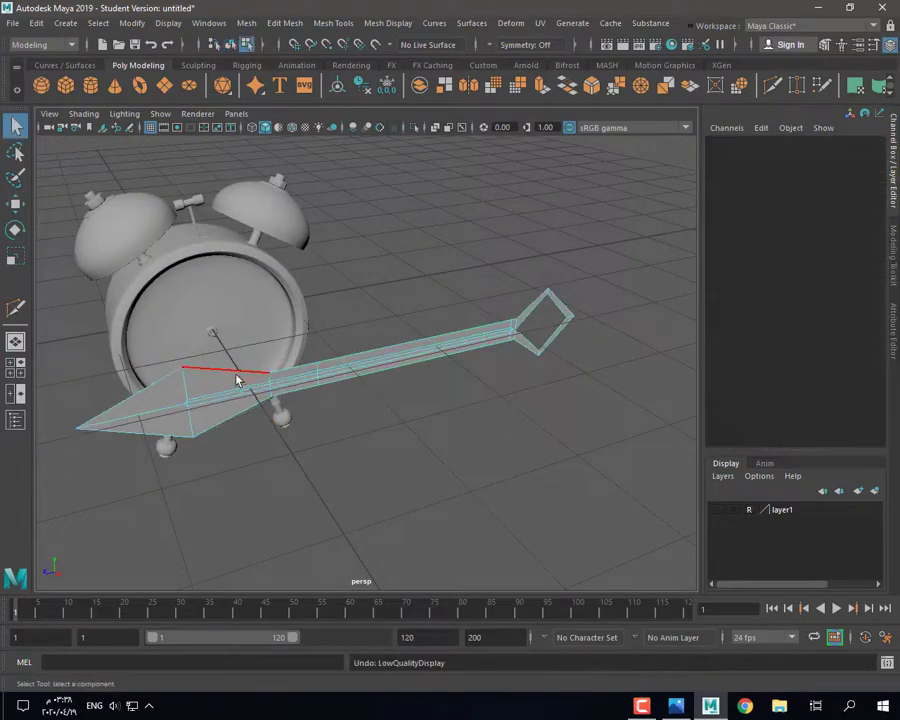
{"action": "right_click_drag", "start_coordinate": [237, 318], "coordinate": [238, 360]}
{"action": "left_click", "coordinate": [547, 95]}
{"action": "left_click_drag", "start_coordinate": [432, 305], "coordinate": [516, 326], "text": "alt"}
{"action": "right_click_drag", "start_coordinate": [357, 293], "coordinate": [358, 331]}
Step: Scale the clock hand down to about 0.38 to fit the clock face
{"action": "left_click_drag", "start_coordinate": [340, 422], "coordinate": [362, 388], "text": "alt"}
{"action": "right_click_drag", "start_coordinate": [354, 318], "coordinate": [405, 313]}
{"action": "left_click_drag", "start_coordinate": [394, 392], "coordinate": [301, 402], "text": "alt"}
{"action": "key", "text": "r"}
{"action": "left_click_drag", "start_coordinate": [212, 365], "coordinate": [160, 380]}
{"action": "left_click_drag", "start_coordinate": [268, 400], "coordinate": [266, 373], "text": "alt"}
{"action": "key", "text": "3"}
{"action": "left_click", "coordinate": [309, 404]}
{"action": "left_click", "coordinate": [266, 373]}
{"action": "scroll", "coordinate": [262, 370], "scroll_direction": "up", "scroll_amount": 3}
Step: Bevel an edge loop on the hand with Fraction 0.7
{"action": "right_click_drag", "start_coordinate": [231, 318], "coordinate": [230, 285]}
{"action": "double_click", "coordinate": [239, 368]}
{"action": "left_click_drag", "start_coordinate": [239, 370], "coordinate": [352, 500], "text": "alt"}
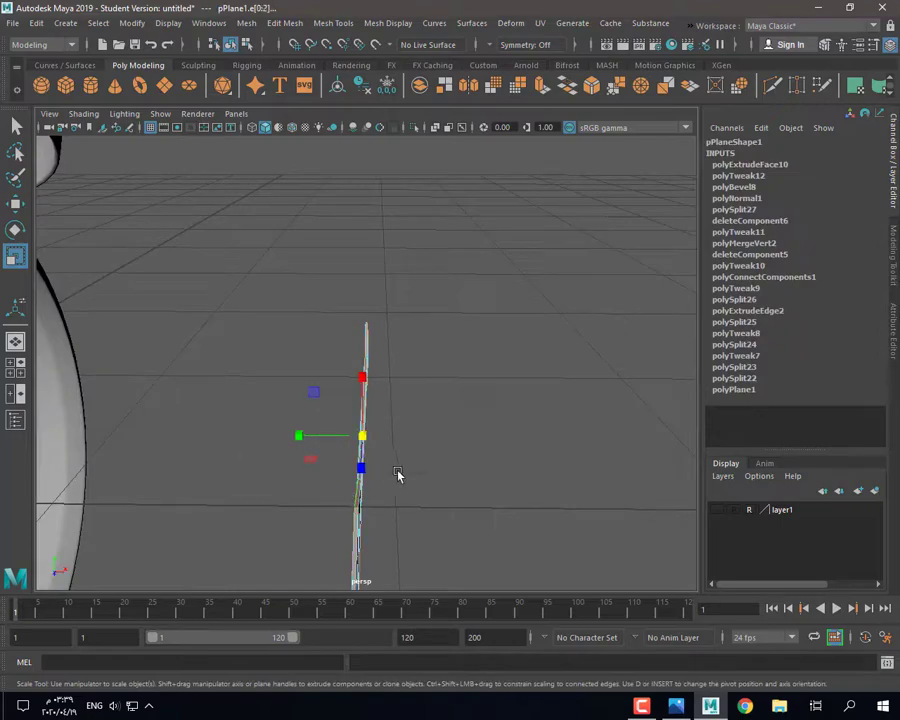
{"action": "left_click_drag", "start_coordinate": [397, 474], "coordinate": [350, 340], "text": "alt"}
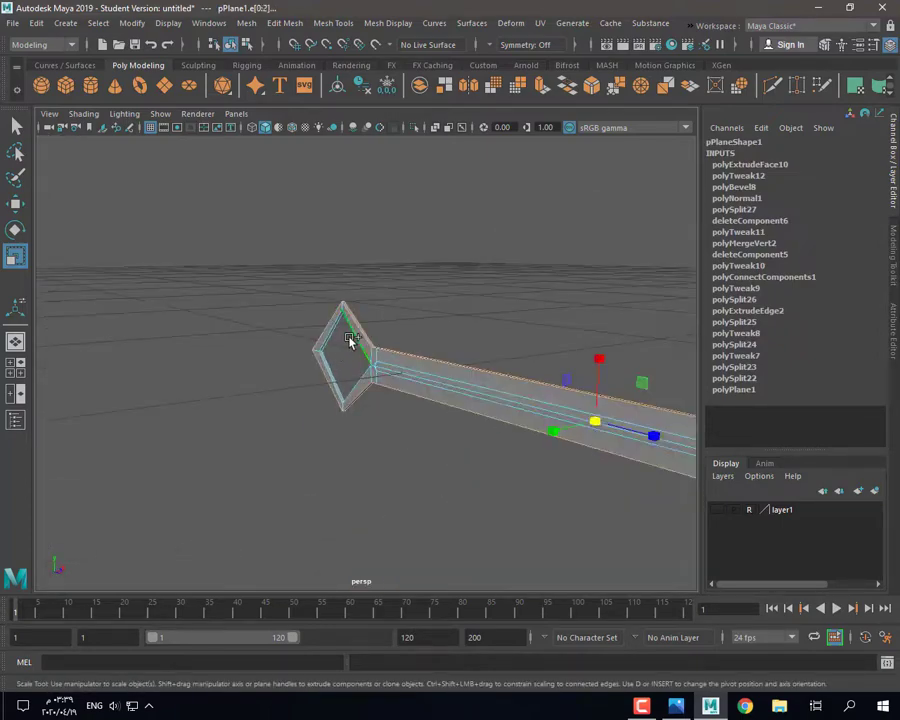
{"action": "left_click_drag", "start_coordinate": [340, 383], "coordinate": [474, 384], "text": "alt"}
{"action": "left_click", "coordinate": [591, 86]}
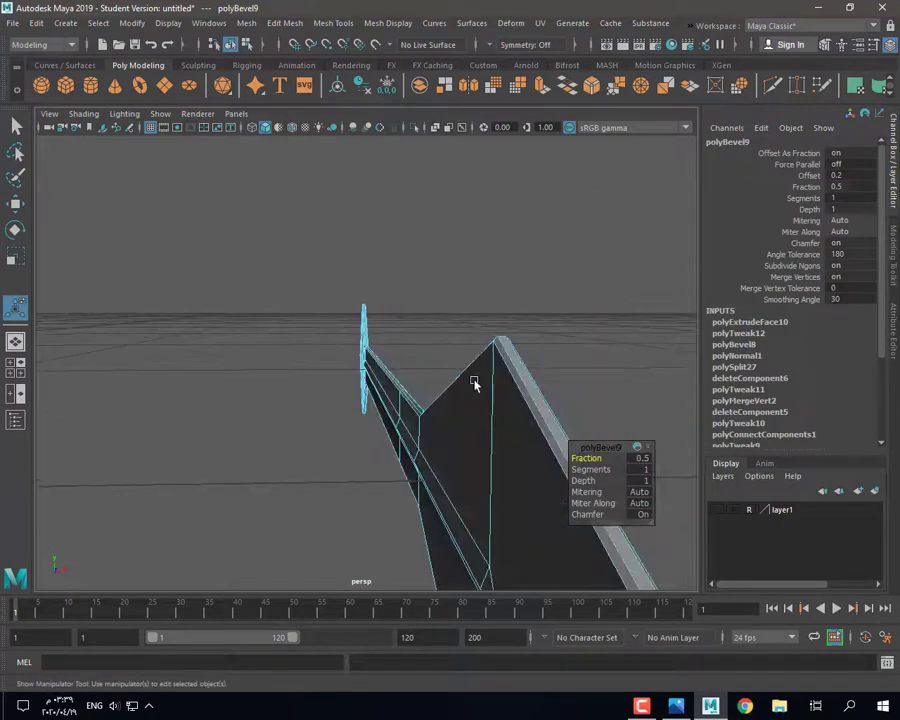
{"action": "left_click_drag", "start_coordinate": [596, 458], "coordinate": [599, 458]}
{"action": "key", "text": "3"}
Step: Insert two edge loops across the clock hand with the Multi-Cut tool
{"action": "right_click_drag", "start_coordinate": [424, 317], "coordinate": [490, 298]}
{"action": "key", "text": "q"}
{"action": "left_click", "coordinate": [500, 290]}
{"action": "left_click_drag", "start_coordinate": [480, 380], "coordinate": [325, 455], "text": "alt"}
{"action": "scroll", "coordinate": [200, 400], "scroll_direction": "down", "scroll_amount": 2}
{"action": "left_click", "coordinate": [86, 359]}
{"action": "key", "text": "1"}
{"action": "scroll", "coordinate": [134, 360], "scroll_direction": "up", "scroll_amount": 4}
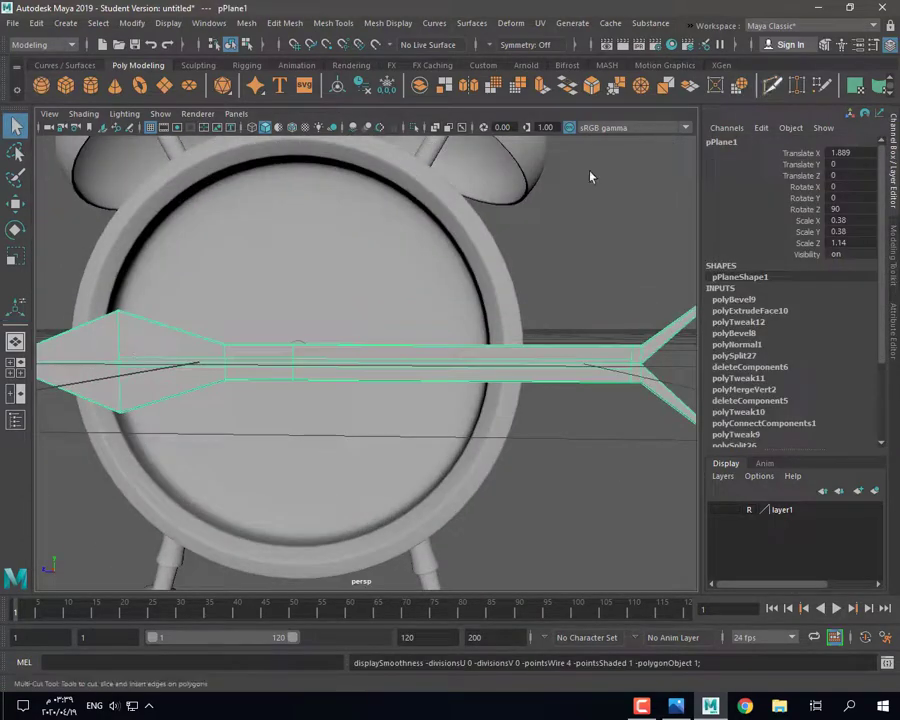
{"action": "left_click", "coordinate": [773, 86]}
{"action": "left_click_drag", "start_coordinate": [380, 330], "coordinate": [480, 335], "text": "alt"}
{"action": "left_click", "coordinate": [203, 334], "text": "ctrl"}
{"action": "left_click_drag", "start_coordinate": [215, 380], "coordinate": [101, 377], "text": "alt"}
{"action": "left_click", "coordinate": [537, 375], "text": "ctrl"}
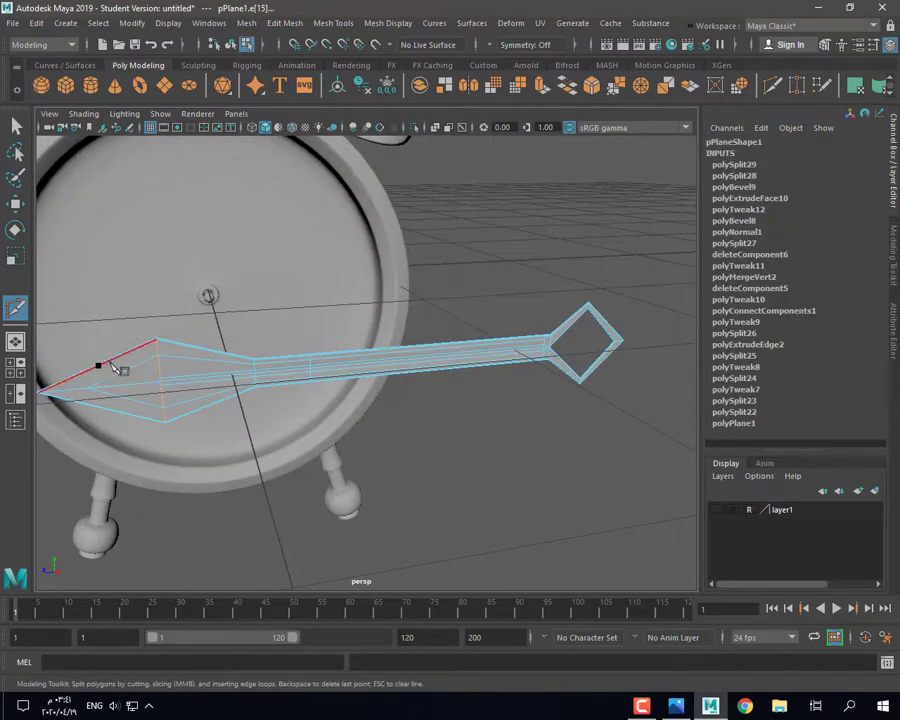
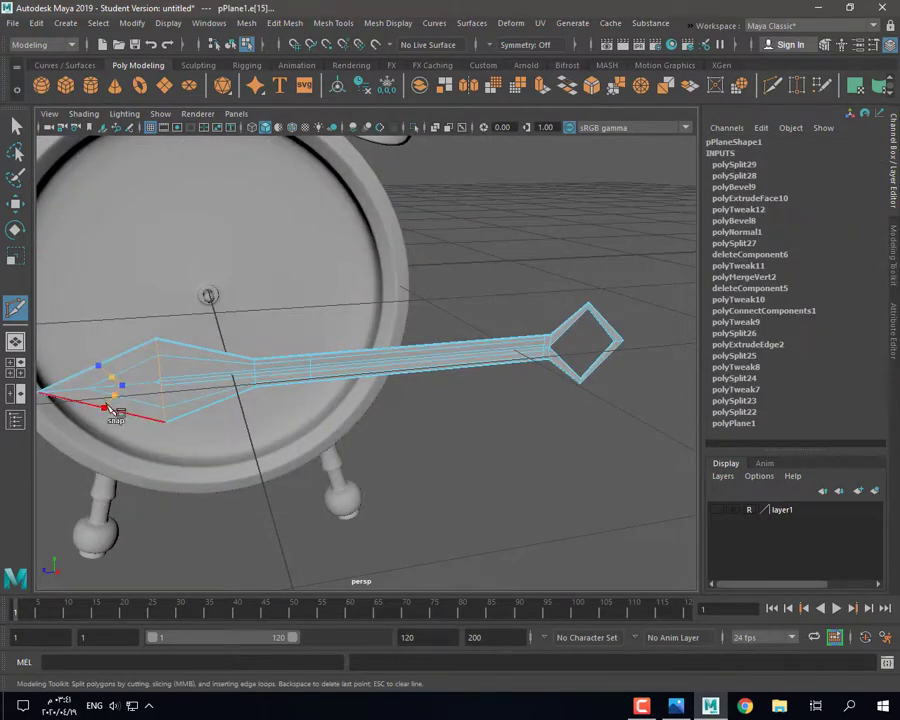
Step: In side view, slice a new edge loop across the hand near its pointed tip
{"action": "key", "text": "3"}
{"action": "key", "text": "1"}
{"action": "left_click_drag", "start_coordinate": [120, 420], "coordinate": [187, 466], "text": "alt"}
{"action": "key", "text": "ctrl+z"}
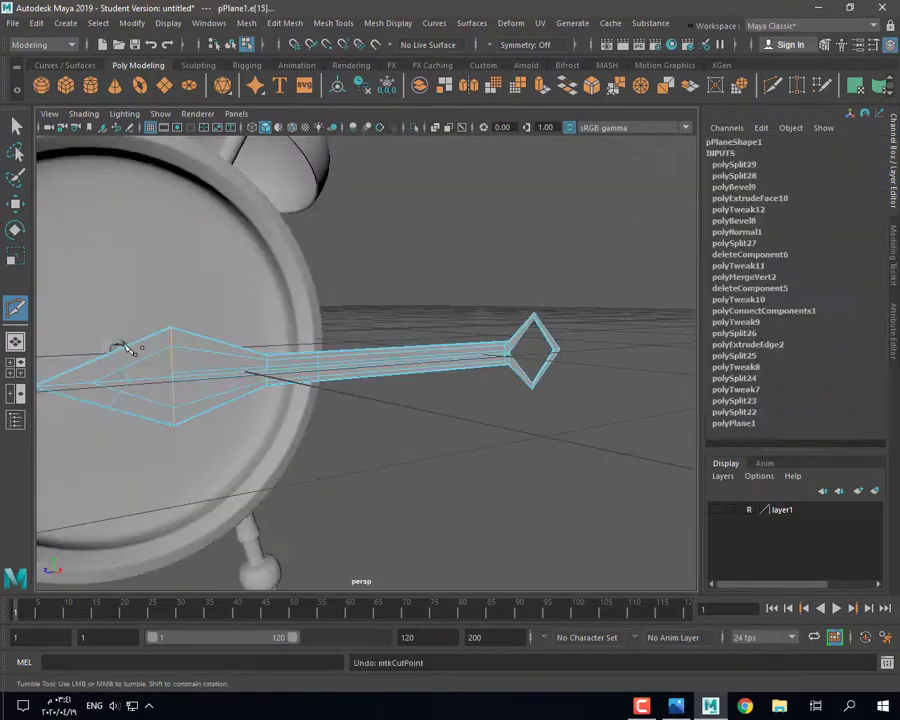
{"action": "key", "text": "space"}
{"action": "key", "text": "space"}
{"action": "scroll", "coordinate": [355, 388], "scroll_direction": "down", "scroll_amount": 5}
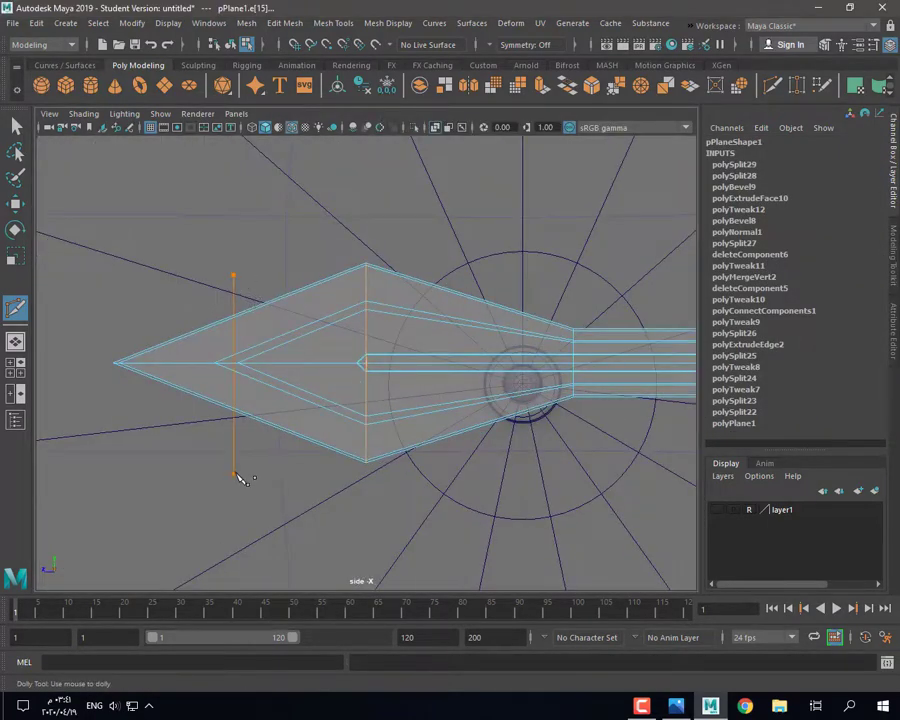
{"action": "key", "text": "3"}
{"action": "key", "text": "1"}
{"action": "key", "text": "ctrl+z"}
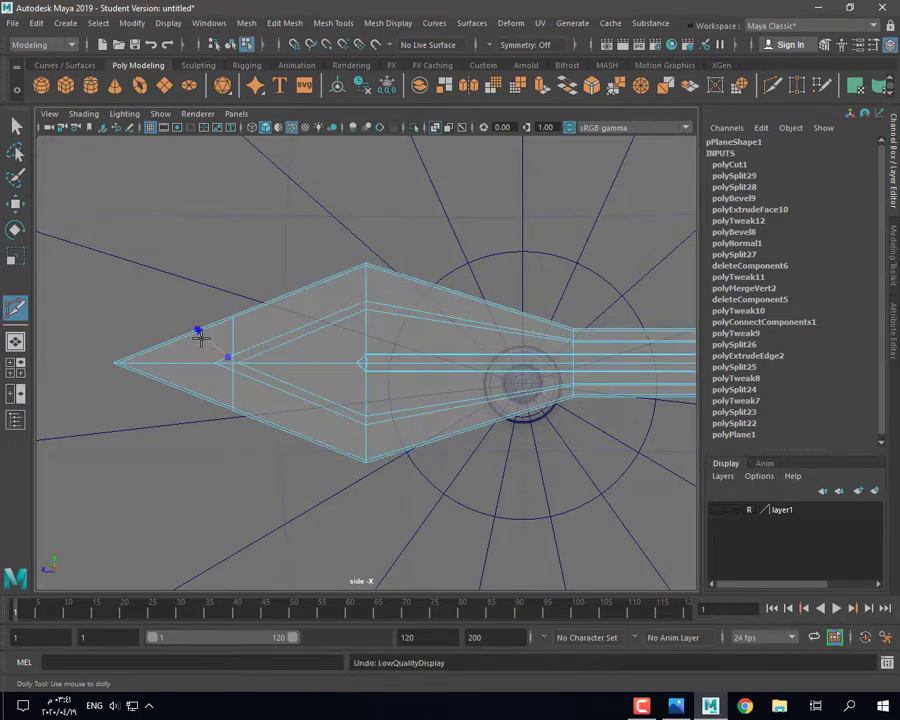
{"action": "left_click_drag", "start_coordinate": [186, 450], "coordinate": [188, 452]}
{"action": "key", "text": "3"}
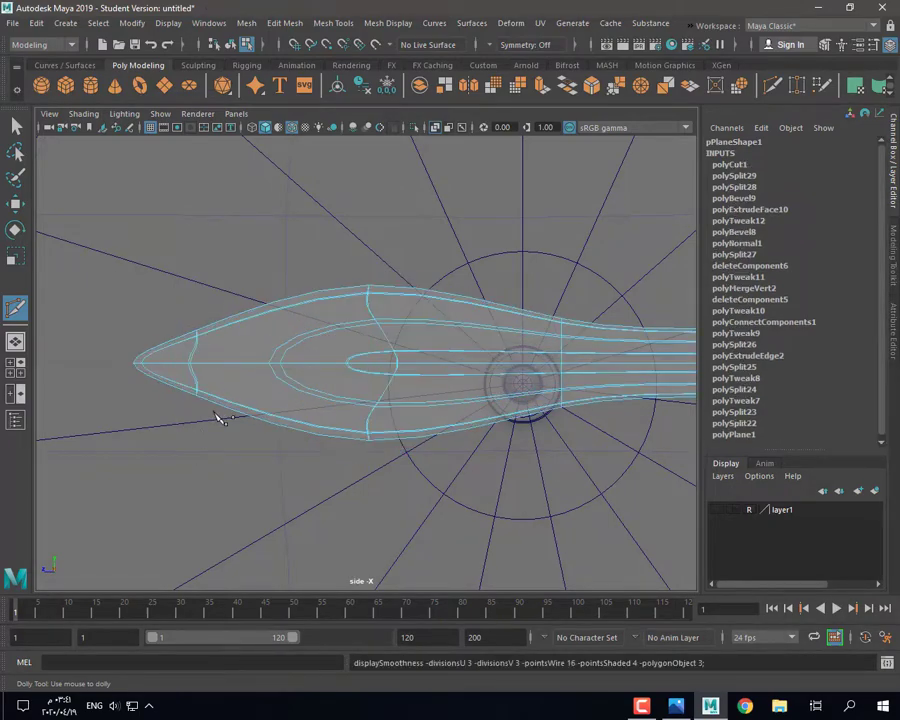
Step: Return to the perspective view in object mode and reselect the pointed hand mesh
{"action": "key", "text": "space"}
{"action": "key", "text": "space"}
{"action": "key", "text": "space"}
{"action": "key", "text": "space"}
{"action": "left_click_drag", "start_coordinate": [338, 382], "coordinate": [300, 335], "text": "alt"}
{"action": "right_click_drag", "start_coordinate": [285, 317], "coordinate": [371, 292]}
{"action": "left_click", "coordinate": [376, 295]}
{"action": "left_click_drag", "start_coordinate": [378, 325], "coordinate": [338, 408], "text": "alt"}
{"action": "left_click", "coordinate": [208, 378]}
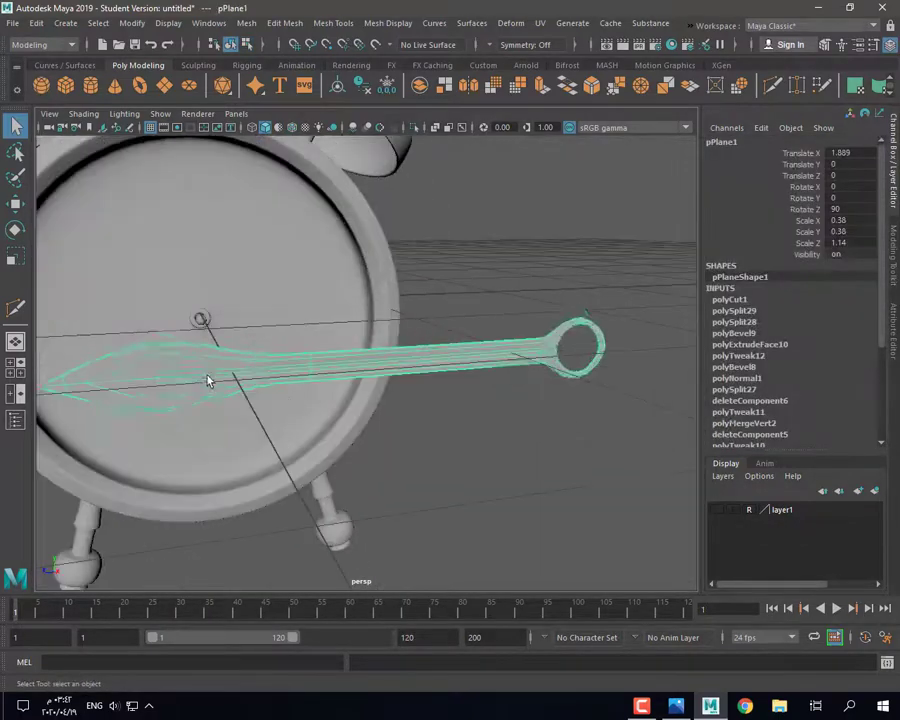
Step: Shrink the vertex loop near the hand's tip and shift it along the hand
{"action": "key", "text": "1"}
{"action": "left_click", "coordinate": [16, 308]}
{"action": "left_click", "coordinate": [16, 127]}
{"action": "key", "text": "3"}
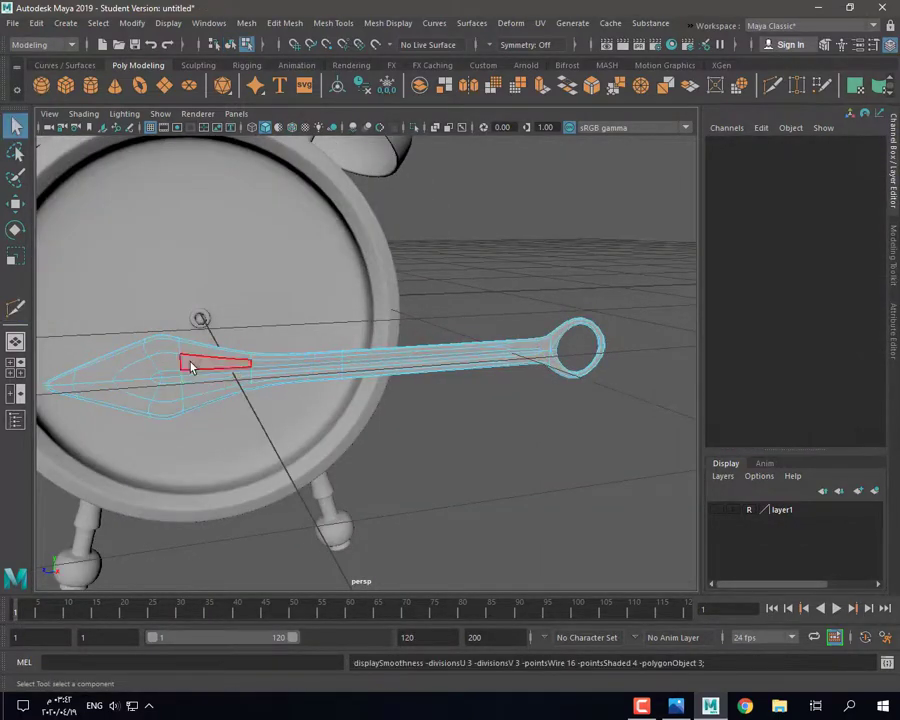
{"action": "right_click_drag", "start_coordinate": [178, 364], "coordinate": [125, 362]}
{"action": "left_click", "coordinate": [179, 356]}
{"action": "left_click", "coordinate": [180, 349]}
{"action": "left_click", "coordinate": [180, 341]}
{"action": "double_click", "coordinate": [183, 369], "text": "shift"}
{"action": "key", "text": "r"}
{"action": "left_click_drag", "start_coordinate": [168, 377], "coordinate": [158, 383]}
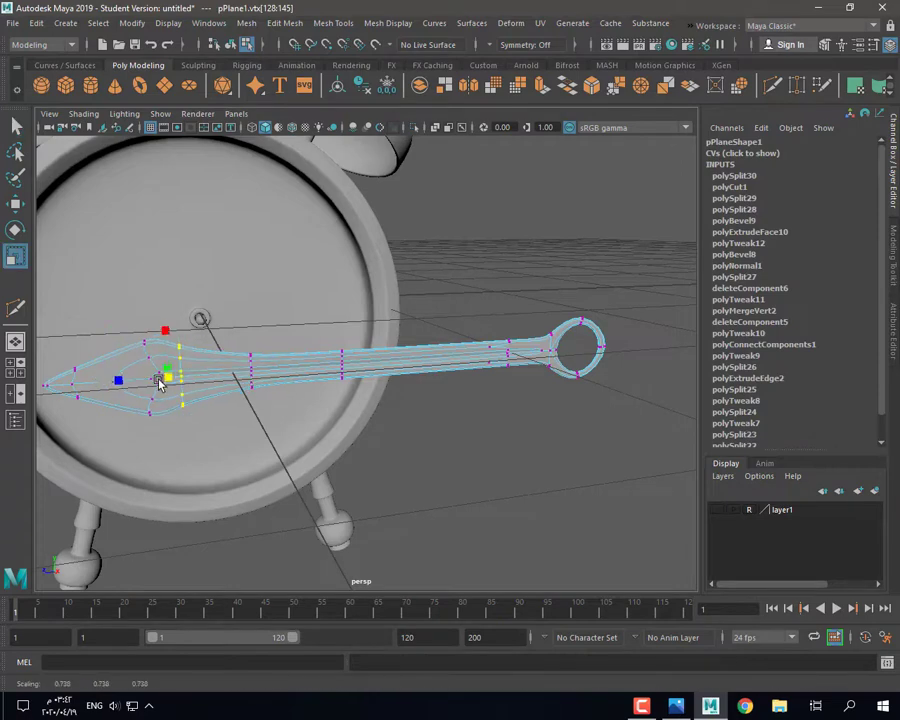
{"action": "left_click_drag", "start_coordinate": [94, 343], "coordinate": [70, 381]}
{"action": "key", "text": "w"}
{"action": "left_click_drag", "start_coordinate": [170, 329], "coordinate": [199, 421]}
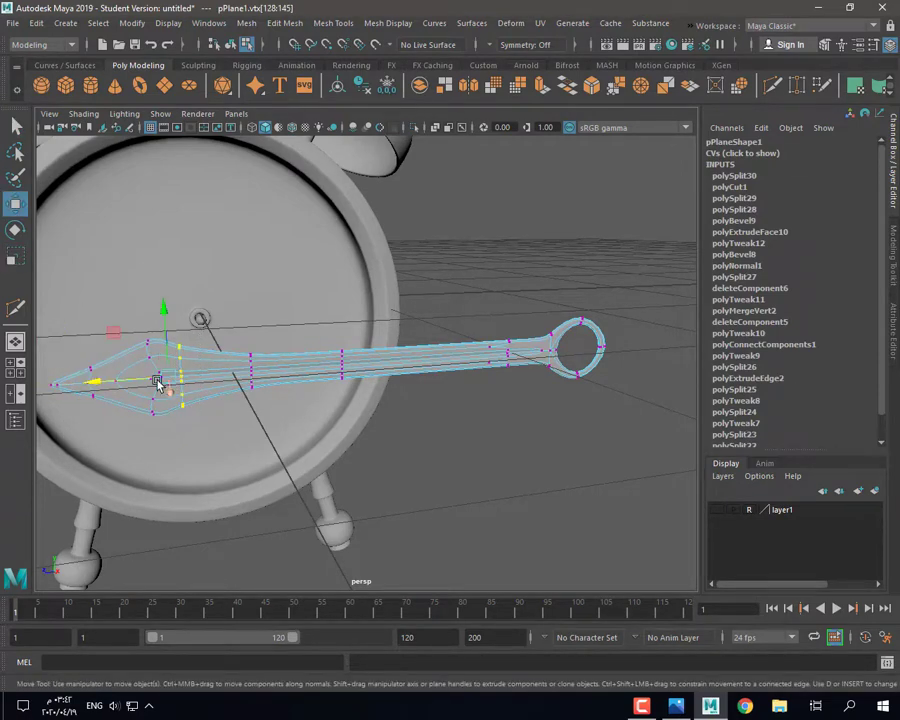
{"action": "left_click_drag", "start_coordinate": [138, 381], "coordinate": [153, 380]}
Step: Scale the whole hand down to about 0.059 and move it onto the clock face's hub
{"action": "right_click_drag", "start_coordinate": [279, 317], "coordinate": [346, 299]}
{"action": "left_click", "coordinate": [372, 450]}
{"action": "scroll", "coordinate": [372, 455], "scroll_direction": "down", "scroll_amount": 3}
{"action": "left_click_drag", "start_coordinate": [372, 480], "coordinate": [390, 500], "text": "alt"}
{"action": "left_click", "coordinate": [285, 372]}
{"action": "key", "text": "r"}
{"action": "left_click_drag", "start_coordinate": [281, 373], "coordinate": [245, 387]}
{"action": "key", "text": "w"}
{"action": "left_click_drag", "start_coordinate": [301, 399], "coordinate": [262, 318]}
{"action": "key", "text": "f"}
{"action": "left_click_drag", "start_coordinate": [260, 377], "coordinate": [560, 401]}
{"action": "key", "text": "f"}
{"action": "key", "text": "space"}
{"action": "key", "text": "space"}
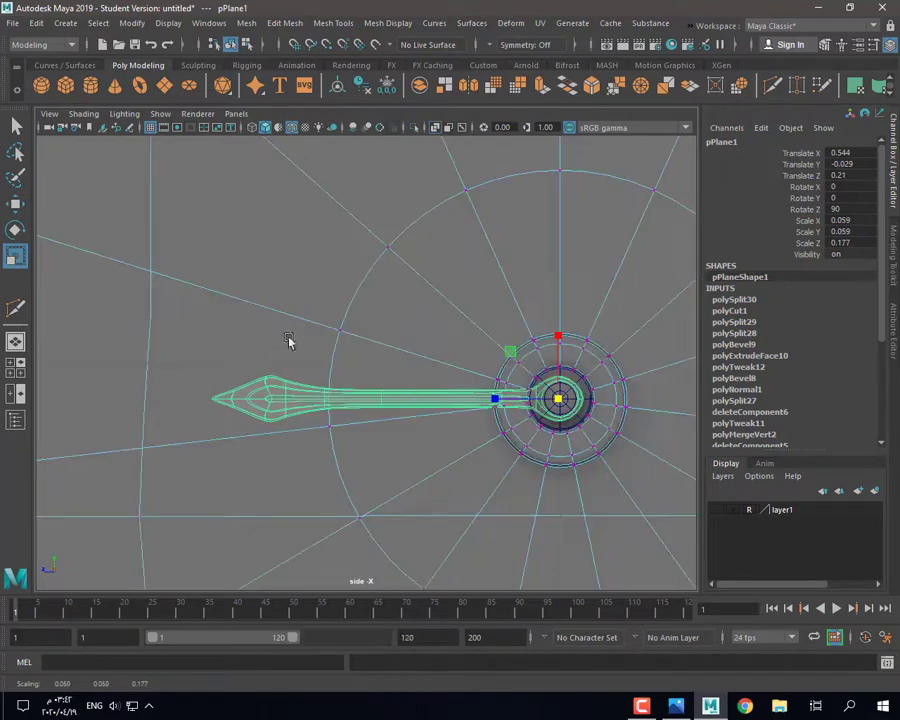
Step: Enlarge the arrowhead by scaling and pushing out the pointed-end vertices
{"action": "right_click_drag", "start_coordinate": [268, 318], "coordinate": [200, 318]}
{"action": "left_click_drag", "start_coordinate": [156, 320], "coordinate": [335, 438]}
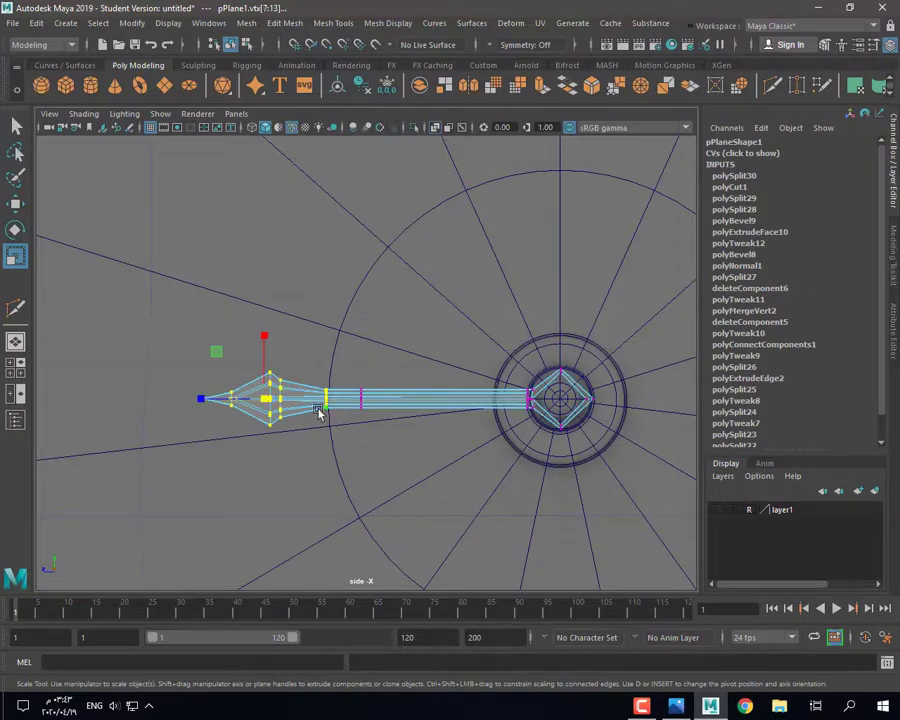
{"action": "left_click_drag", "start_coordinate": [265, 400], "coordinate": [282, 403]}
{"action": "left_click_drag", "start_coordinate": [213, 398], "coordinate": [183, 403]}
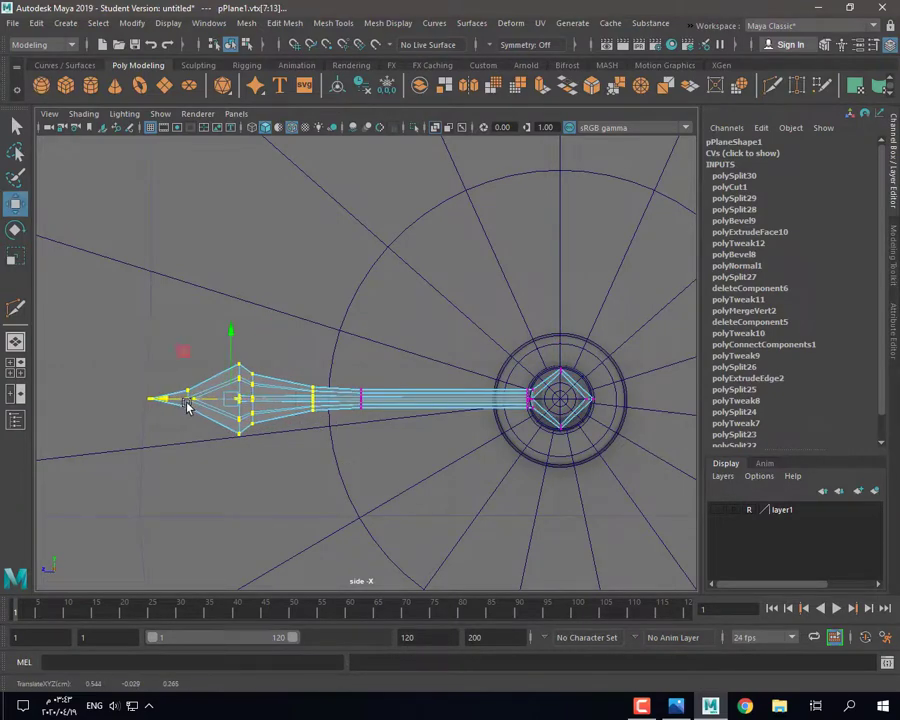
{"action": "key", "text": "ctrl+z"}
{"action": "key", "text": "ctrl+z"}
{"action": "key", "text": "ctrl+z"}
{"action": "key", "text": "r"}
{"action": "left_click_drag", "start_coordinate": [248, 405], "coordinate": [262, 410]}
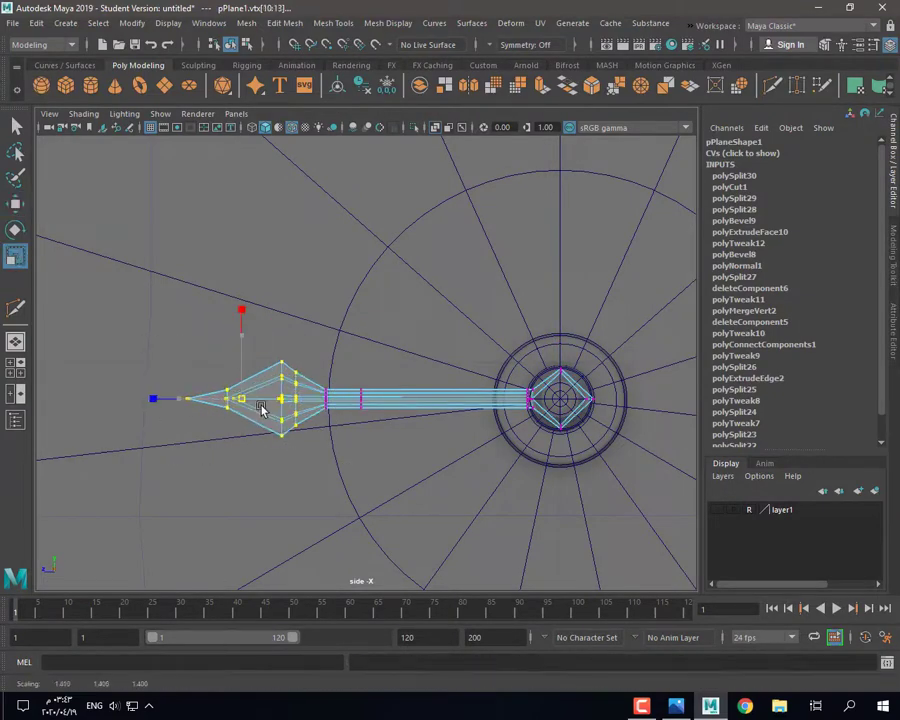
{"action": "left_click_drag", "start_coordinate": [198, 401], "coordinate": [210, 401]}
{"action": "key", "text": "w"}
{"action": "left_click_drag", "start_coordinate": [213, 401], "coordinate": [189, 402]}
{"action": "key", "text": "3"}
Step: Return to object mode, view the whole clock, and bring up the alarm-clock reference photo
{"action": "key", "text": "space"}
{"action": "key", "text": "space"}
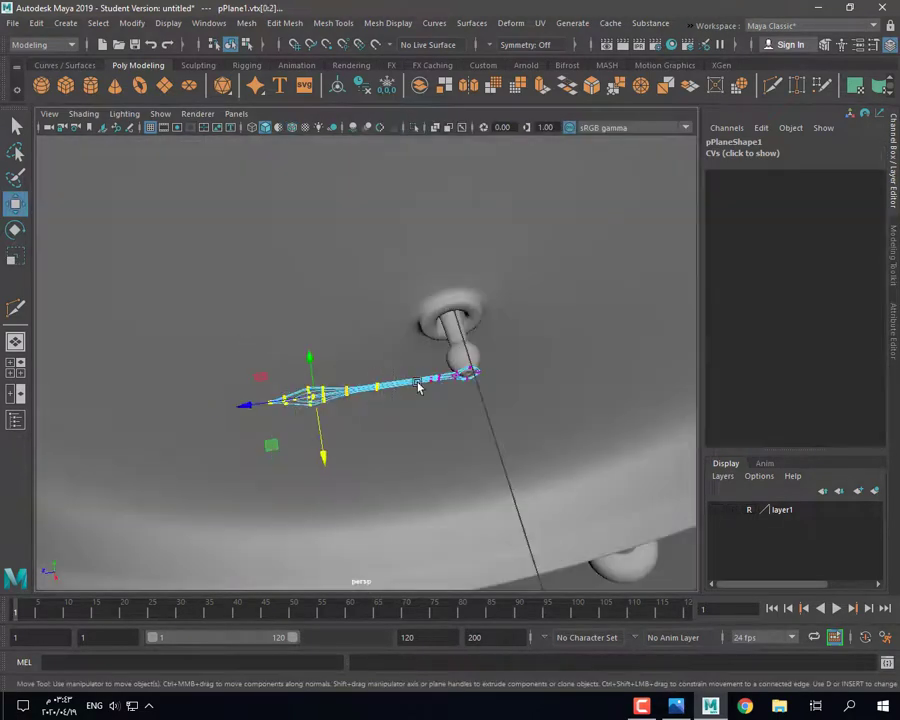
{"action": "key", "text": "F8"}
{"action": "left_click_drag", "start_coordinate": [378, 402], "coordinate": [416, 378], "text": "alt"}
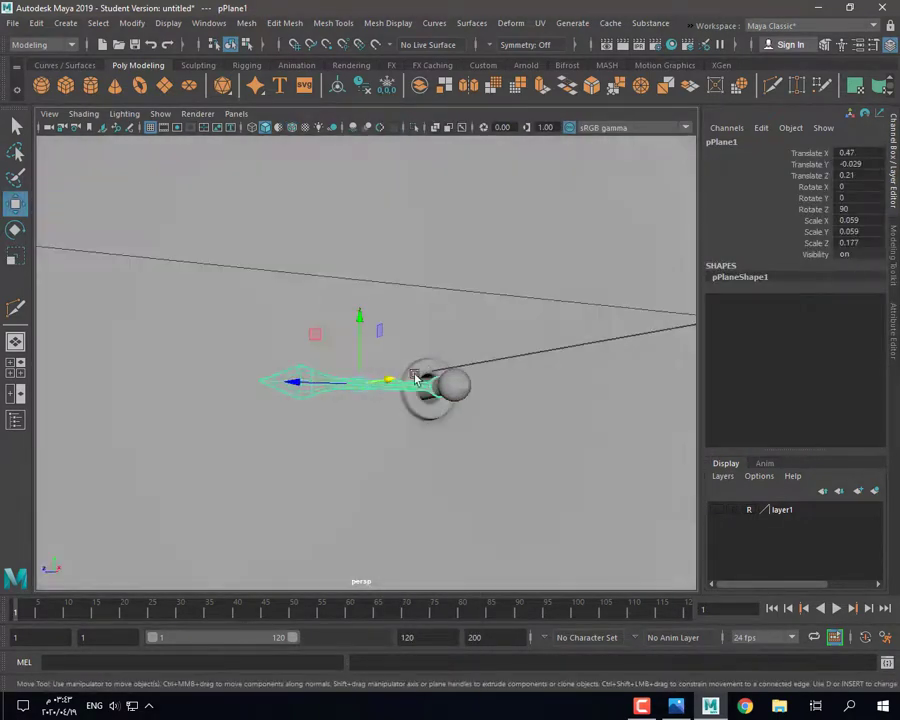
{"action": "left_click_drag", "start_coordinate": [429, 420], "coordinate": [420, 485], "text": "alt"}
{"action": "scroll", "coordinate": [440, 482], "scroll_direction": "down", "scroll_amount": 5}
{"action": "left_click", "coordinate": [489, 474]}
{"action": "left_click_drag", "start_coordinate": [490, 474], "coordinate": [364, 421], "text": "alt"}
{"action": "scroll", "coordinate": [472, 480], "scroll_direction": "down", "scroll_amount": 4}
{"action": "left_click", "coordinate": [684, 708]}
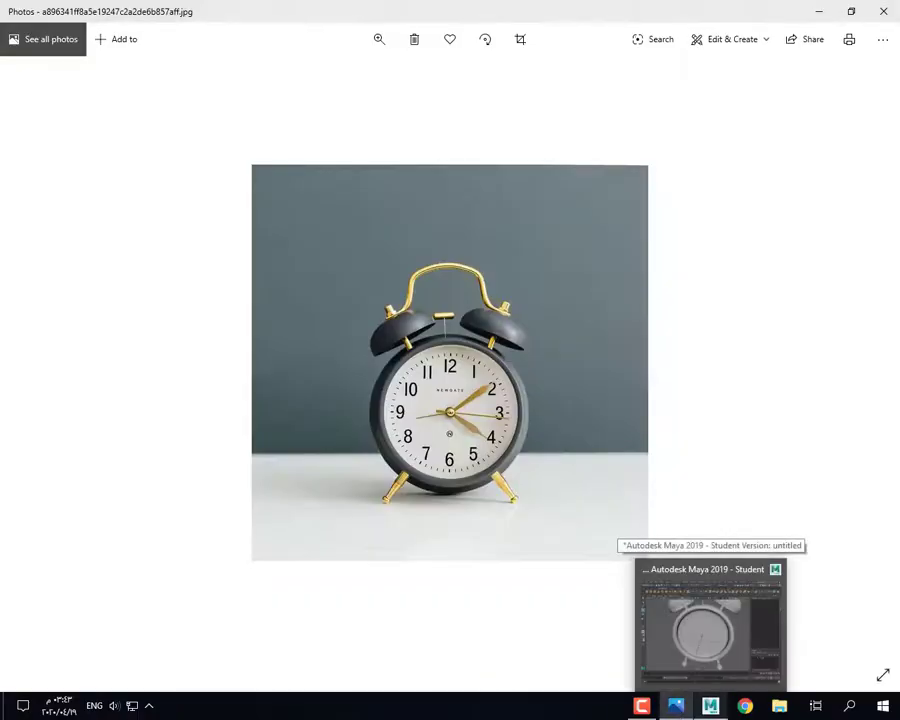
Step: Back in Maya, frame and inspect the pointed clock hand, then reselect it
{"action": "left_click", "coordinate": [707, 708]}
{"action": "scroll", "coordinate": [422, 424], "scroll_direction": "up", "scroll_amount": 8}
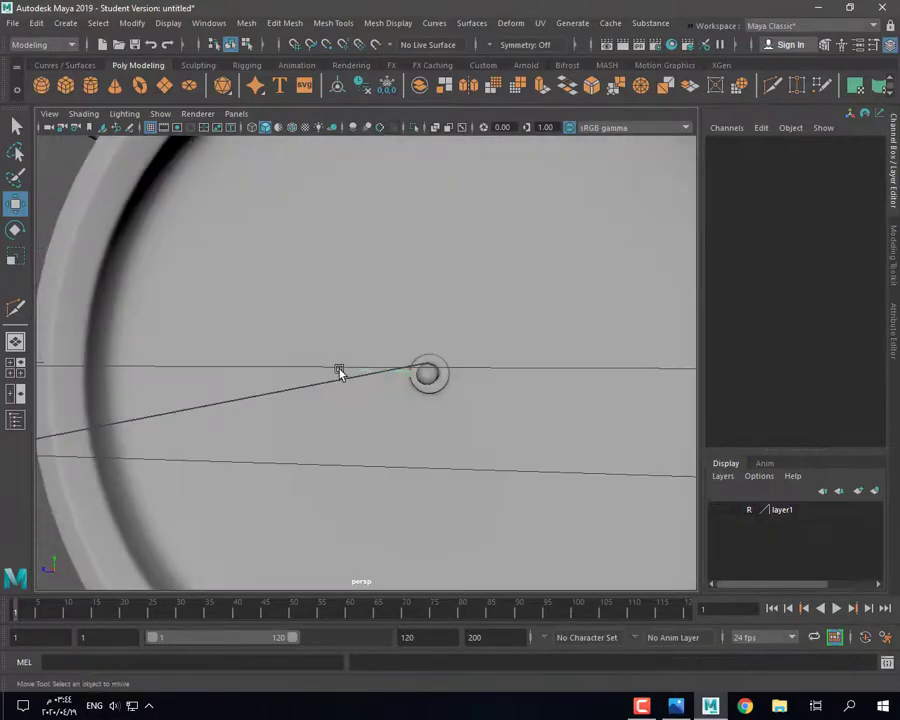
{"action": "left_click", "coordinate": [338, 370]}
{"action": "key", "text": "f"}
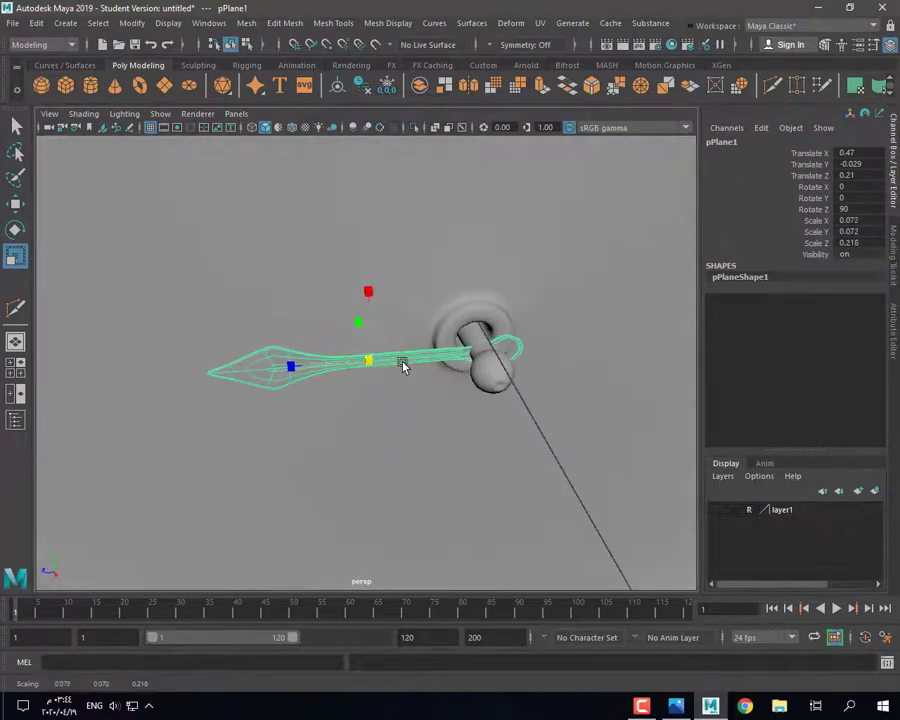
{"action": "right_click_drag", "start_coordinate": [230, 337], "coordinate": [317, 337]}
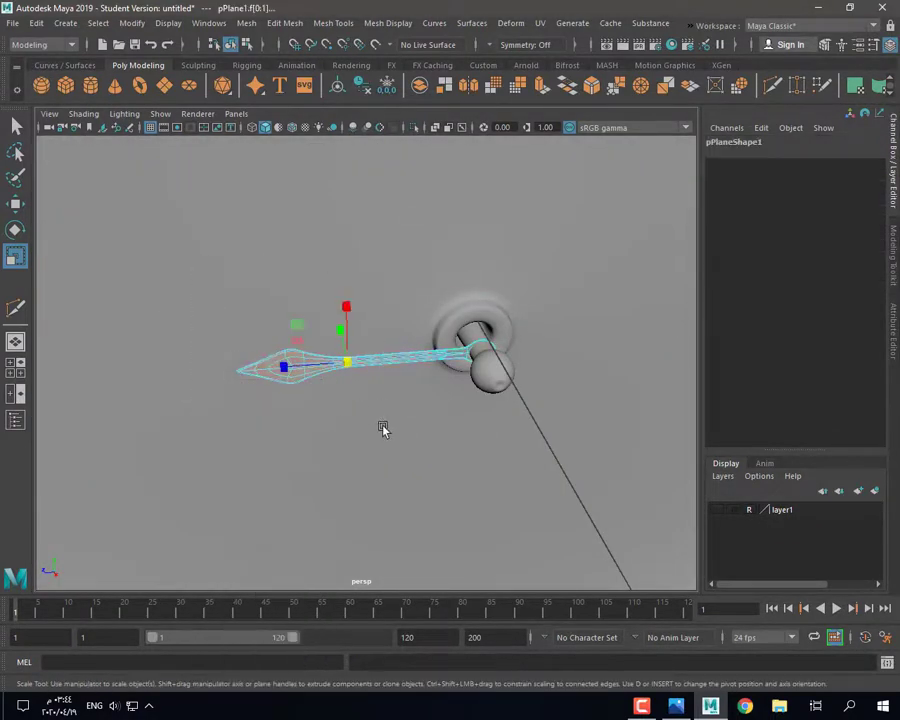
{"action": "scroll", "coordinate": [437, 357], "scroll_direction": "up", "scroll_amount": 4}
{"action": "scroll", "coordinate": [341, 364], "scroll_direction": "down", "scroll_amount": 5}
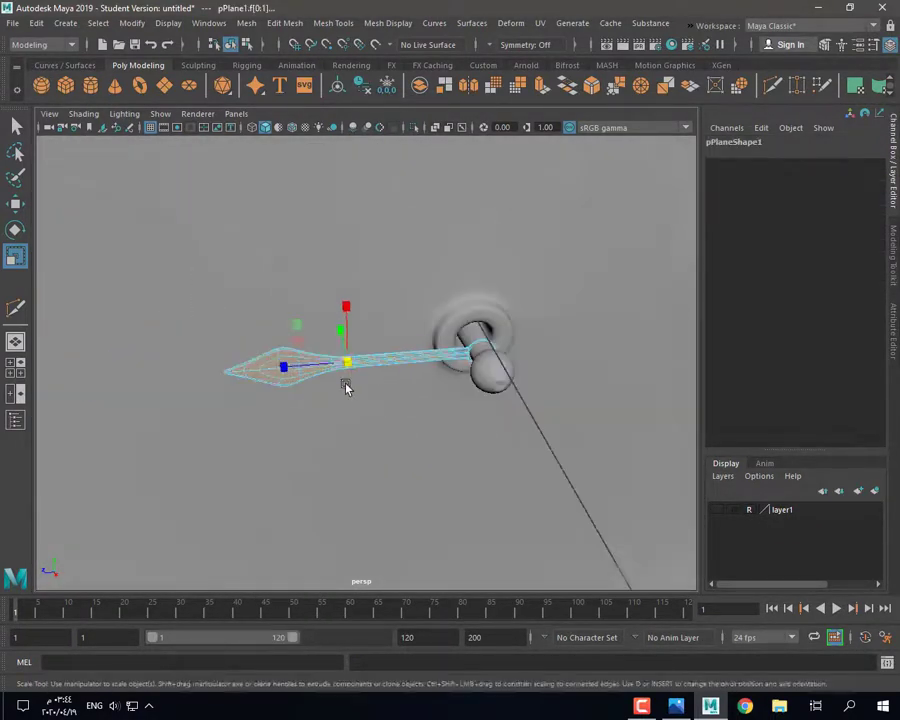
{"action": "right_click_drag", "start_coordinate": [402, 317], "coordinate": [470, 297]}
{"action": "left_click", "coordinate": [565, 517]}
{"action": "scroll", "coordinate": [565, 517], "scroll_direction": "down", "scroll_amount": 5}
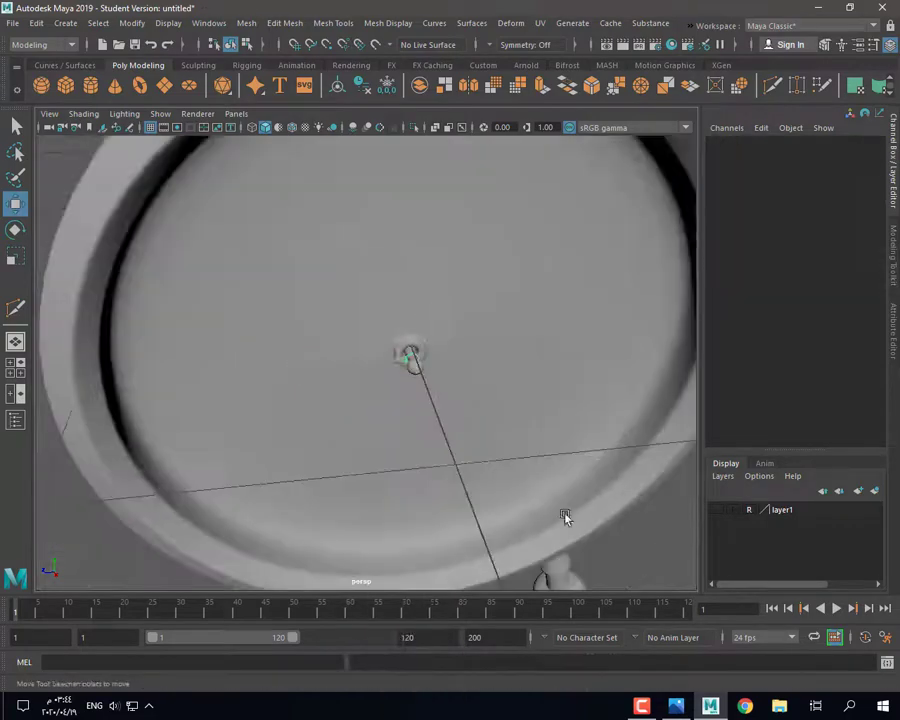
{"action": "left_click_drag", "start_coordinate": [565, 517], "coordinate": [349, 385], "text": "alt"}
{"action": "scroll", "coordinate": [482, 506], "scroll_direction": "up", "scroll_amount": 5}
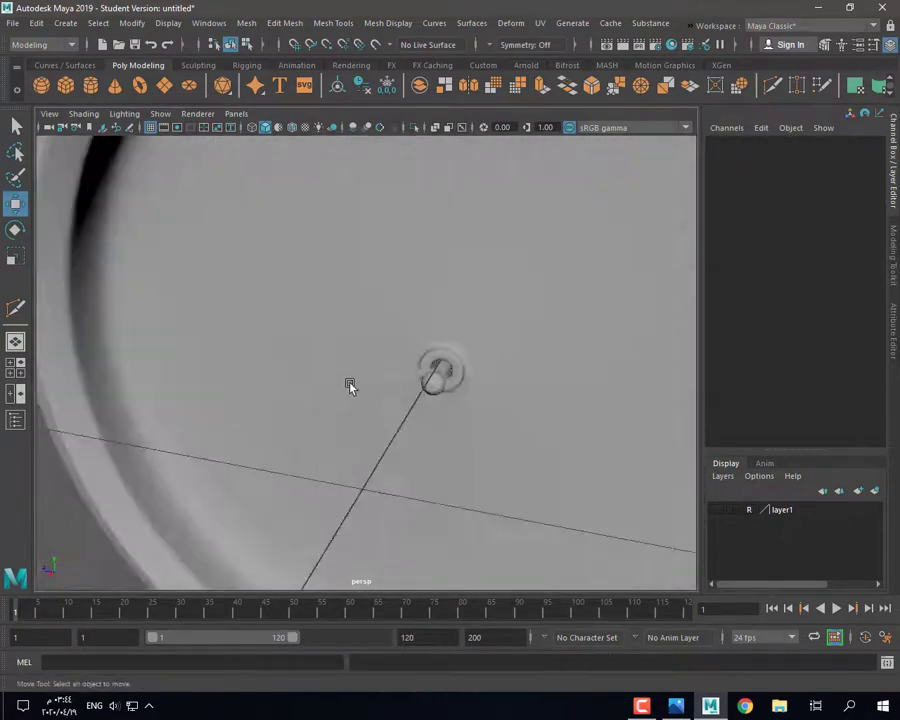
{"action": "left_click", "coordinate": [338, 372]}
Step: After checking the reference photo, duplicate the hand as pPlane2 and nudge it slightly along X
{"action": "left_click", "coordinate": [676, 706]}
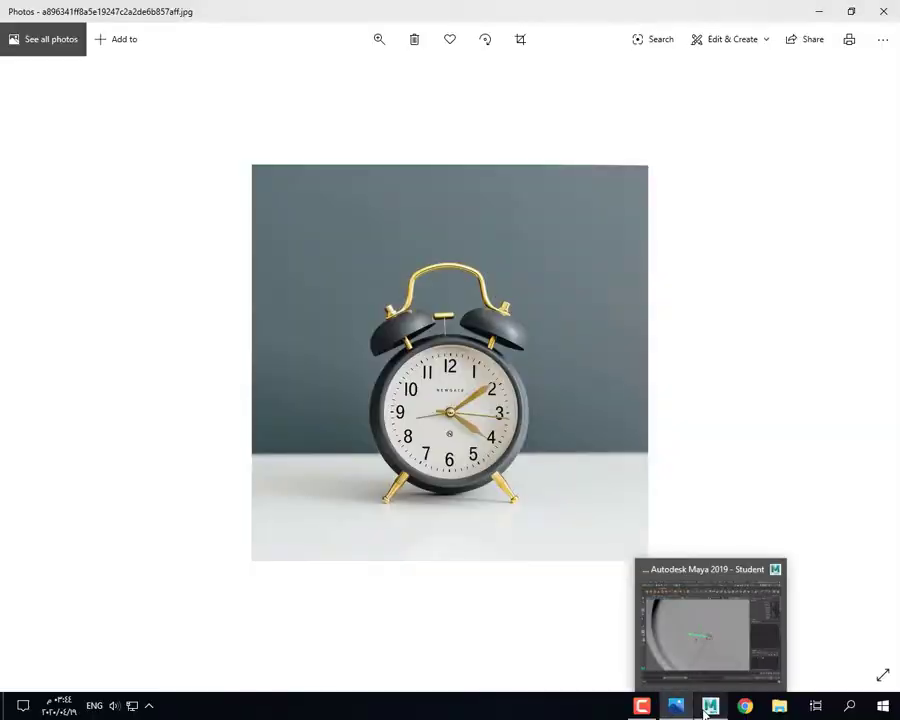
{"action": "left_click", "coordinate": [706, 708]}
{"action": "left_click_drag", "start_coordinate": [376, 446], "coordinate": [430, 474], "text": "alt"}
{"action": "key", "text": "ctrl+d"}
{"action": "left_click_drag", "start_coordinate": [382, 402], "coordinate": [398, 400], "text": "alt"}
Step: Adjust pPlane2's pivot in side view and rotate it around the hub to about -147.792 on X
{"action": "key", "text": "e"}
{"action": "left_click_drag", "start_coordinate": [512, 453], "coordinate": [360, 341], "text": "alt"}
{"action": "key", "text": "d"}
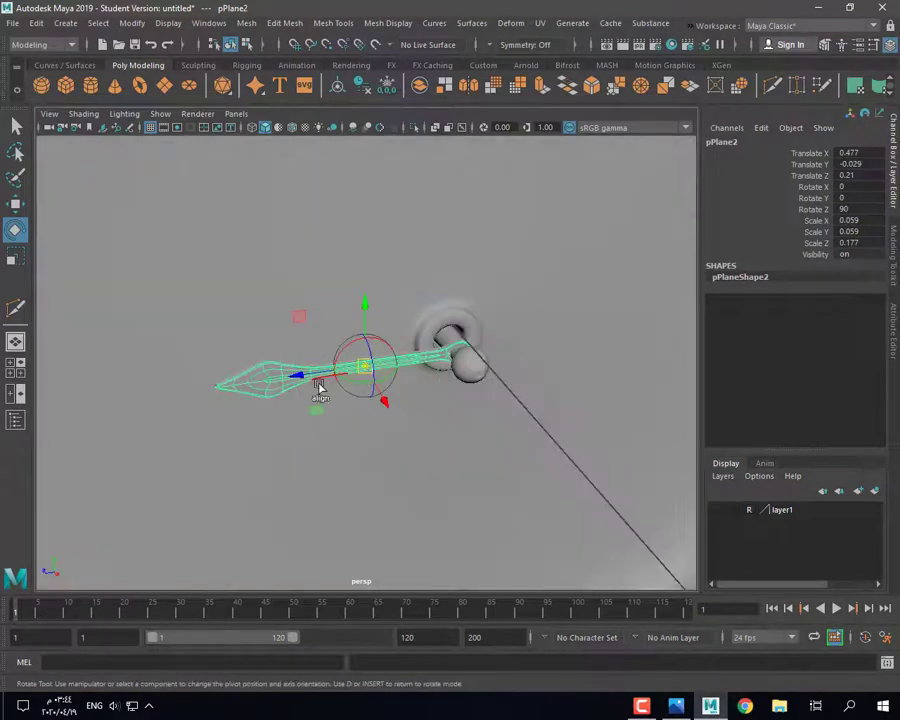
{"action": "key", "text": "space"}
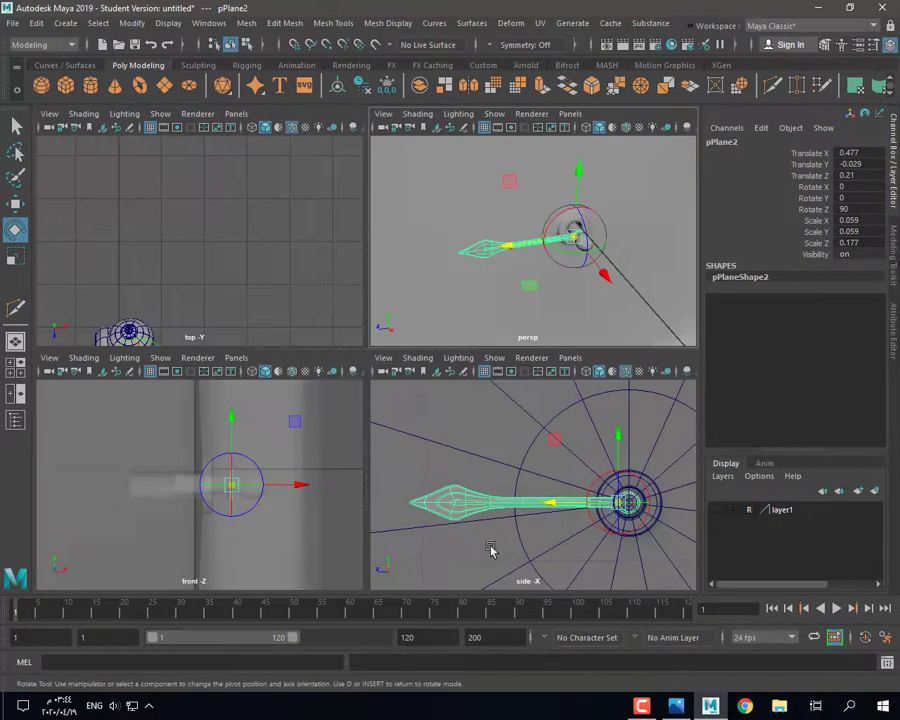
{"action": "key", "text": "space"}
{"action": "key", "text": "f"}
{"action": "key", "text": "g"}
{"action": "scroll", "coordinate": [428, 372], "scroll_direction": "up", "scroll_amount": 2}
{"action": "left_click", "coordinate": [427, 369]}
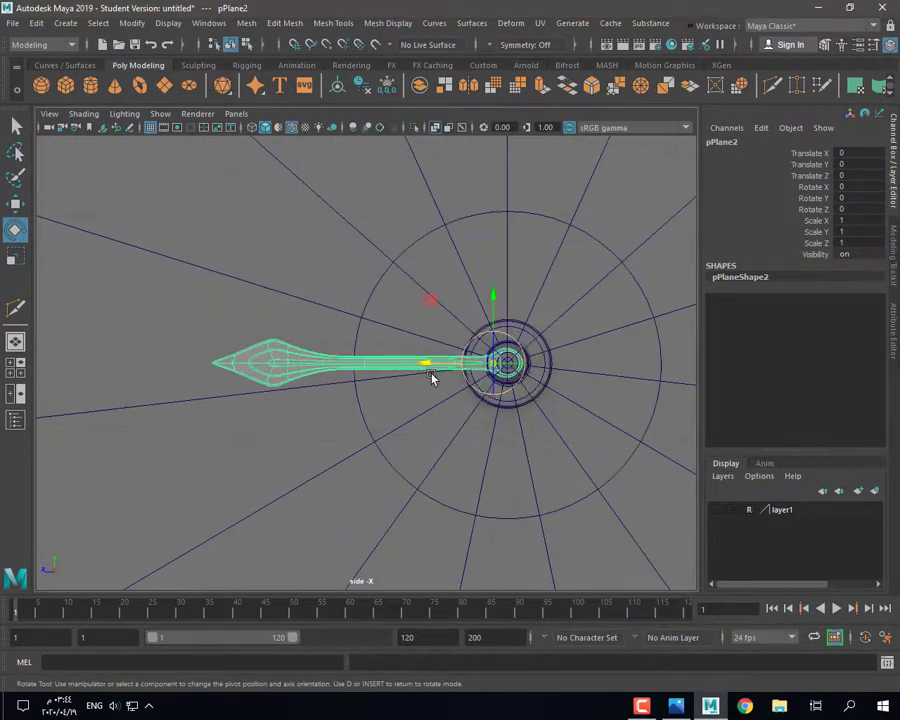
{"action": "key", "text": "d"}
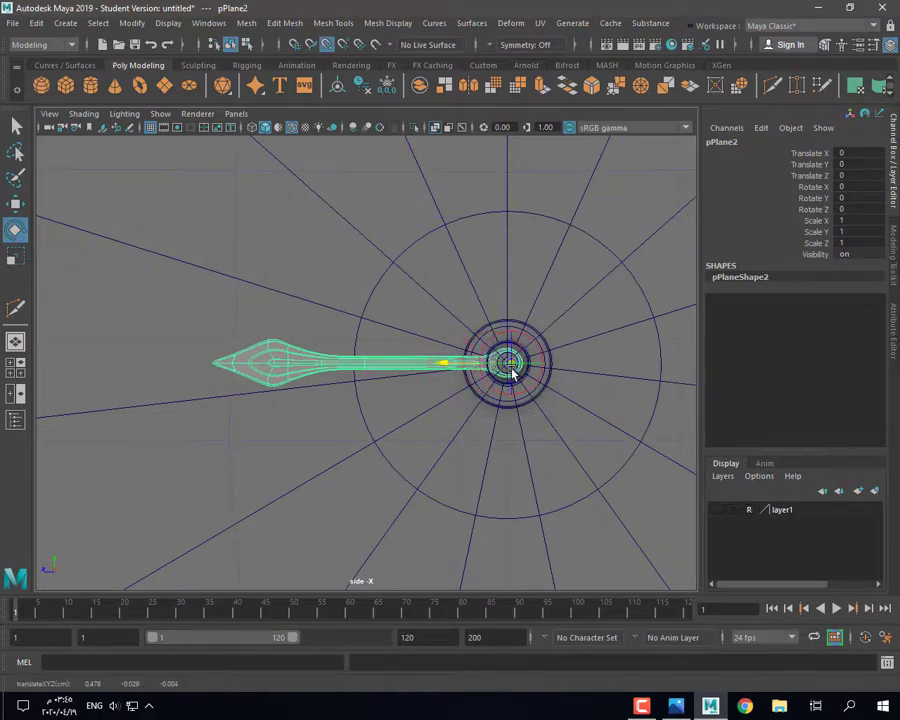
{"action": "key", "text": "space"}
{"action": "key", "text": "space"}
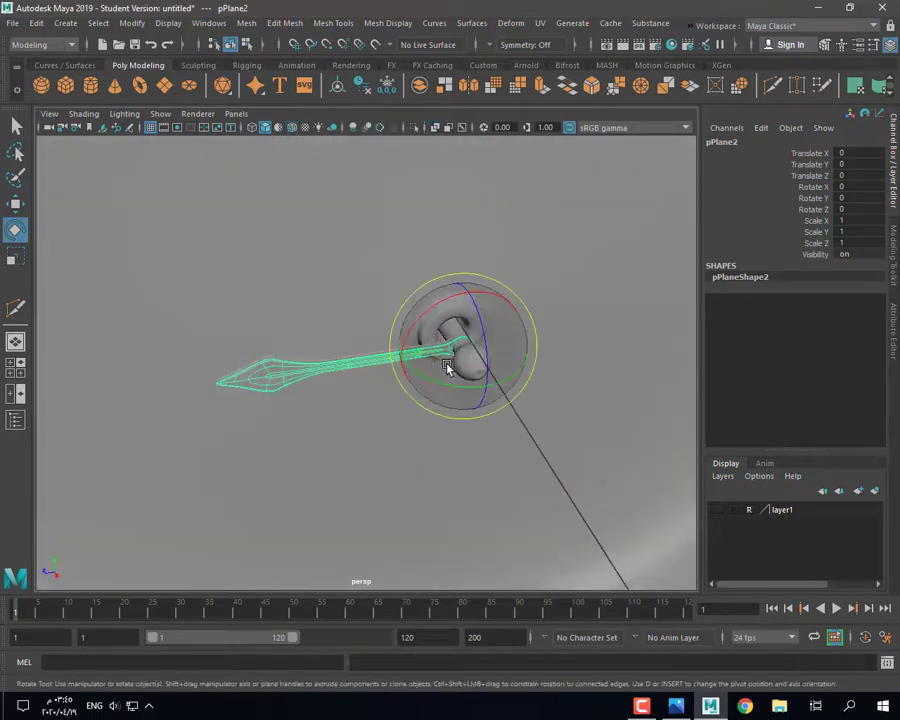
{"action": "left_click_drag", "start_coordinate": [444, 366], "coordinate": [456, 304]}
{"action": "left_click_drag", "start_coordinate": [484, 400], "coordinate": [436, 358], "text": "alt"}
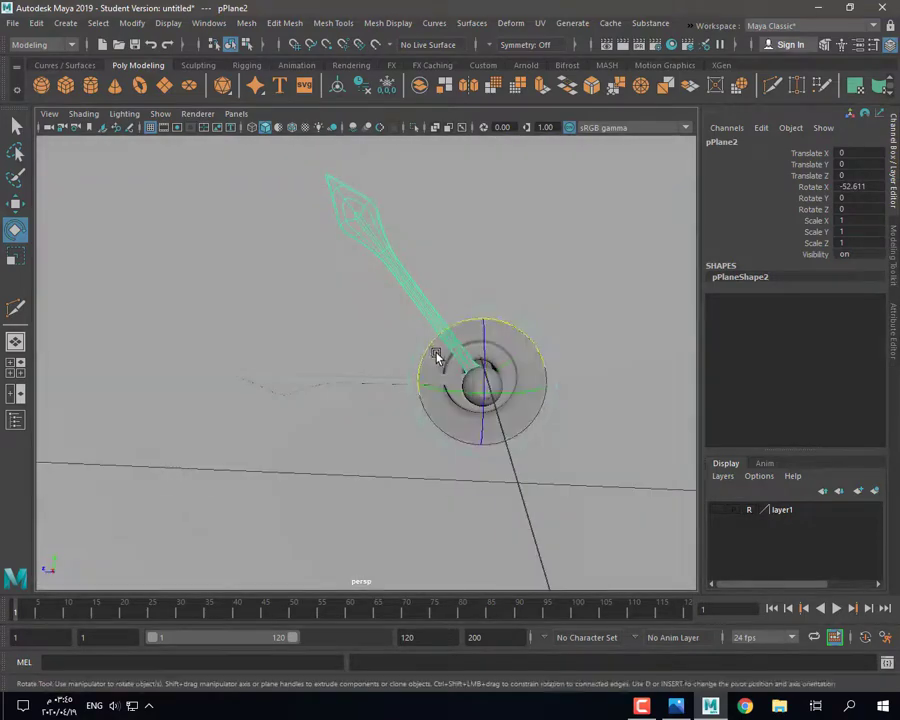
Step: Undo a stray scale and select pPlane2's tip vertices in vertex mode
{"action": "key", "text": "r"}
{"action": "key", "text": "ctrl+z"}
{"action": "left_click_drag", "start_coordinate": [421, 410], "coordinate": [525, 340], "text": "alt"}
{"action": "scroll", "coordinate": [396, 338], "scroll_direction": "down", "scroll_amount": 3}
{"action": "key", "text": "e"}
{"action": "left_click_drag", "start_coordinate": [471, 357], "coordinate": [472, 268], "text": "alt"}
{"action": "right_click_drag", "start_coordinate": [472, 268], "coordinate": [472, 307]}
{"action": "right_click_drag", "start_coordinate": [561, 288], "coordinate": [562, 326]}
{"action": "left_click_drag", "start_coordinate": [611, 263], "coordinate": [470, 360]}
{"action": "key", "text": "ctrl+z"}
{"action": "key", "text": "ctrl+z"}
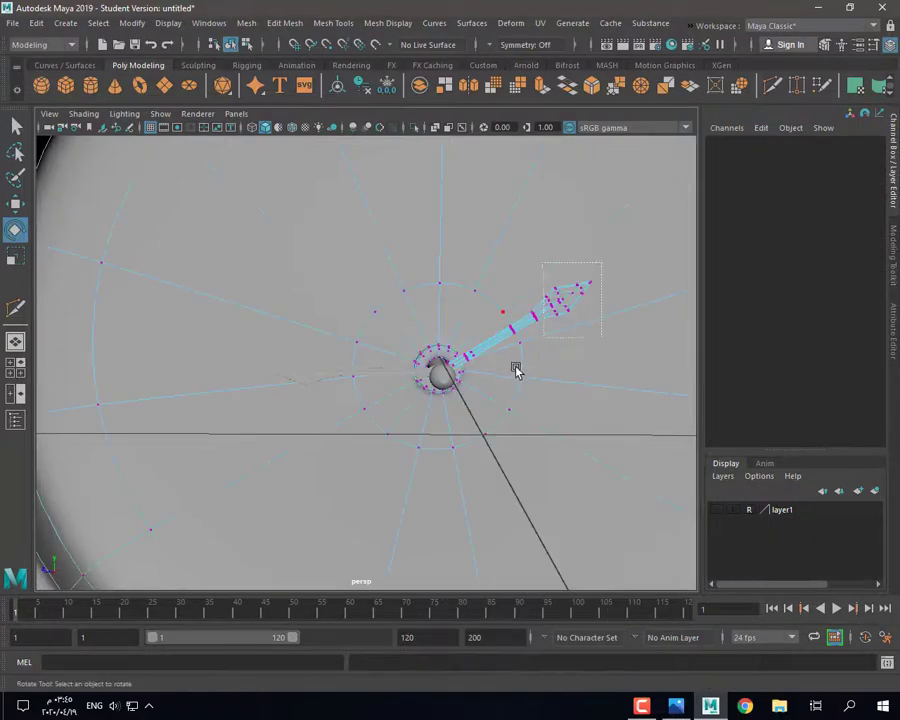
{"action": "right_click_drag", "start_coordinate": [567, 303], "coordinate": [496, 296]}
{"action": "left_click_drag", "start_coordinate": [600, 260], "coordinate": [488, 376]}
{"action": "key", "text": "f"}
{"action": "key", "text": "r"}
{"action": "left_click", "coordinate": [377, 380]}
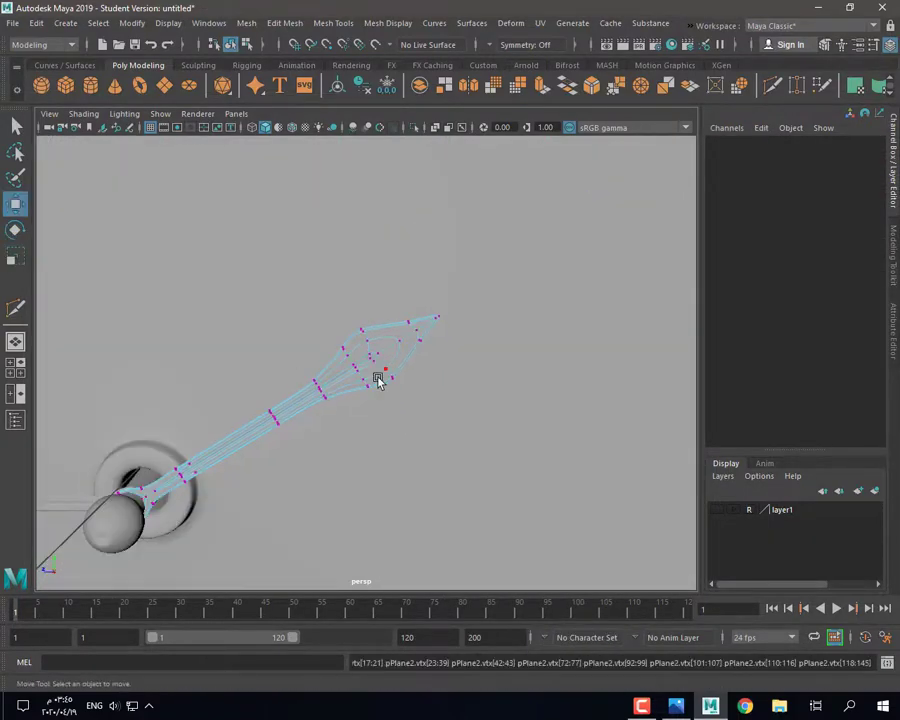
{"action": "left_click_drag", "start_coordinate": [252, 462], "coordinate": [250, 462]}
Step: Set the Move tool axis orientation to Object and pull the tip vertices in to shorten the hand
{"action": "double_click", "coordinate": [17, 209]}
{"action": "left_click", "coordinate": [622, 233]}
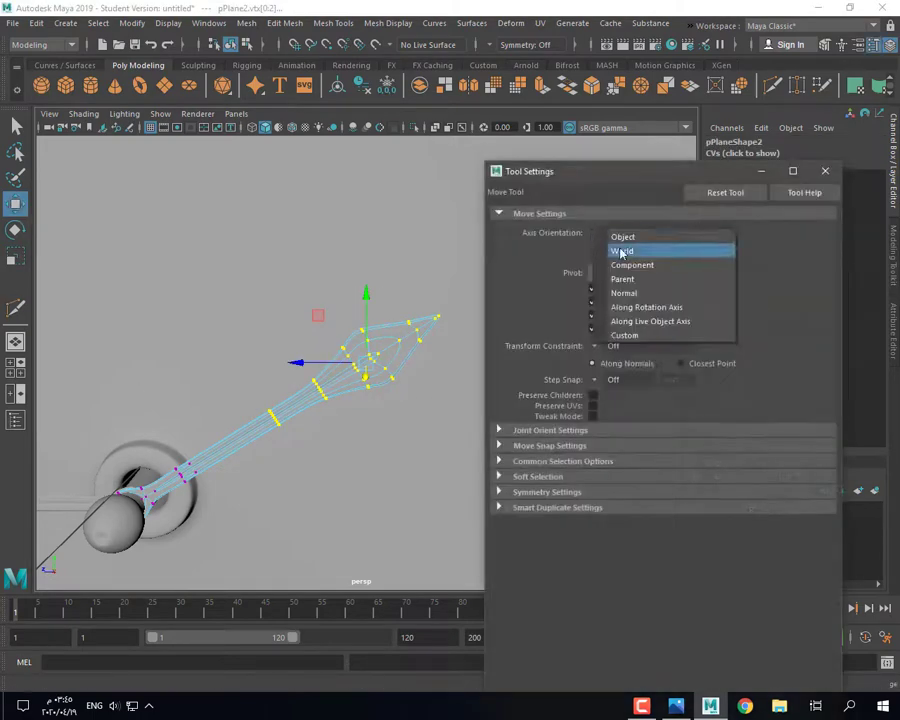
{"action": "left_click", "coordinate": [622, 237]}
{"action": "left_click", "coordinate": [825, 171]}
{"action": "key", "text": "f"}
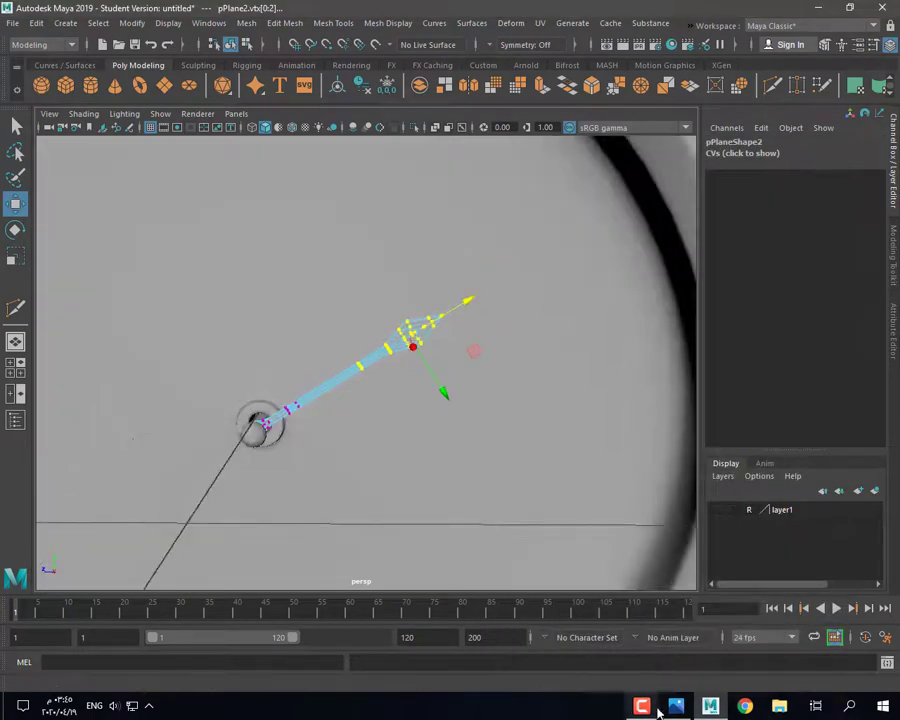
{"action": "left_click", "coordinate": [676, 706]}
{"action": "left_click", "coordinate": [708, 707]}
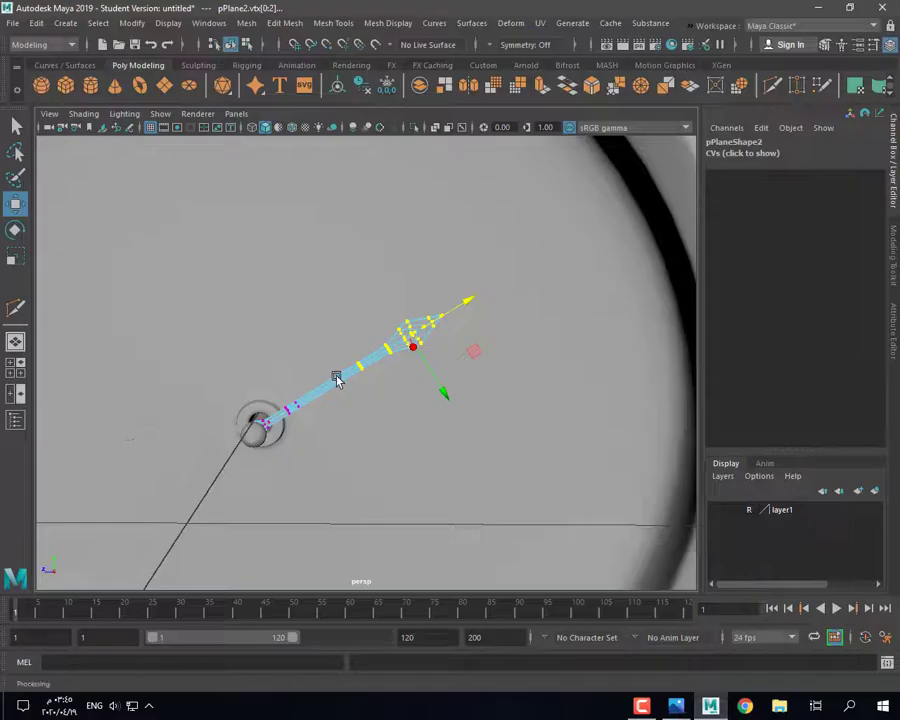
{"action": "left_click", "coordinate": [676, 706]}
{"action": "left_click", "coordinate": [709, 706]}
{"action": "left_click_drag", "start_coordinate": [456, 310], "coordinate": [445, 315]}
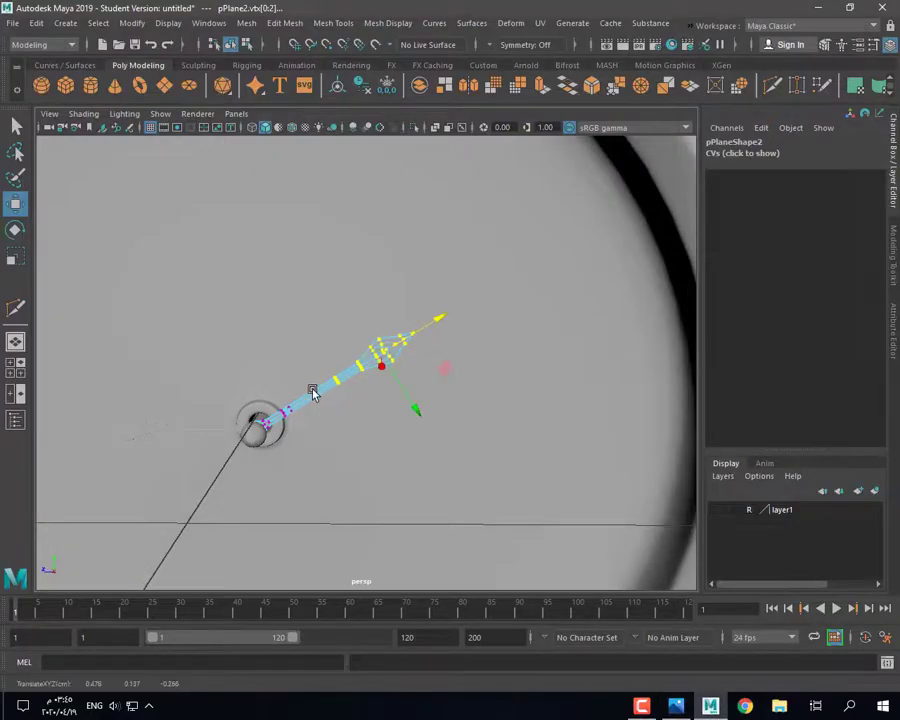
Step: Rotate pPlane3 to about -207.7 on X and nudge it along X to the face centre
{"action": "right_click_drag", "start_coordinate": [312, 389], "coordinate": [340, 370]}
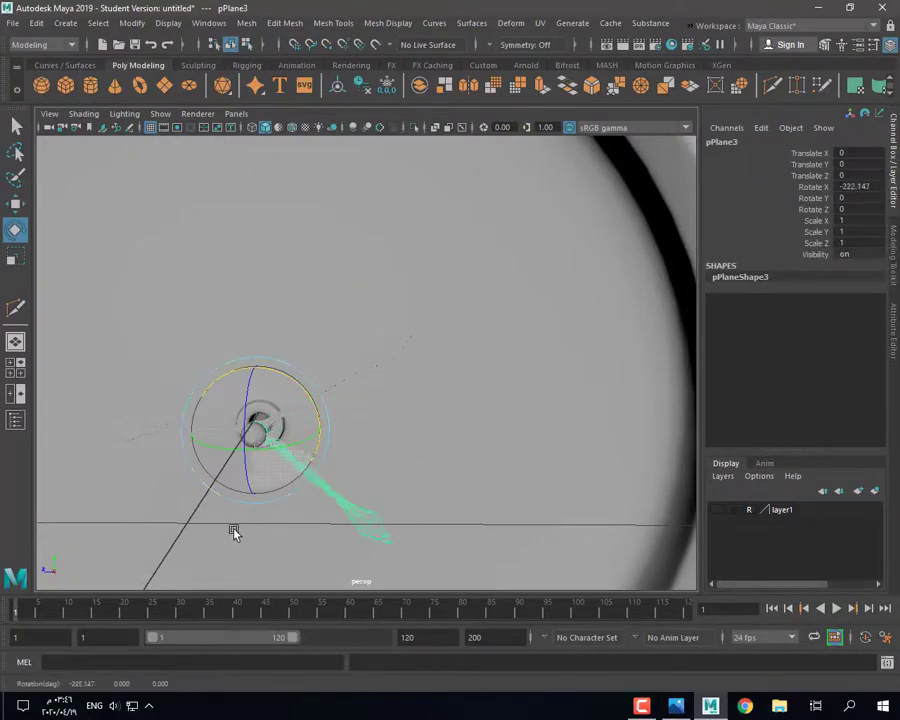
{"action": "left_click_drag", "start_coordinate": [272, 508], "coordinate": [260, 509]}
{"action": "left_click_drag", "start_coordinate": [335, 472], "coordinate": [421, 504], "text": "alt"}
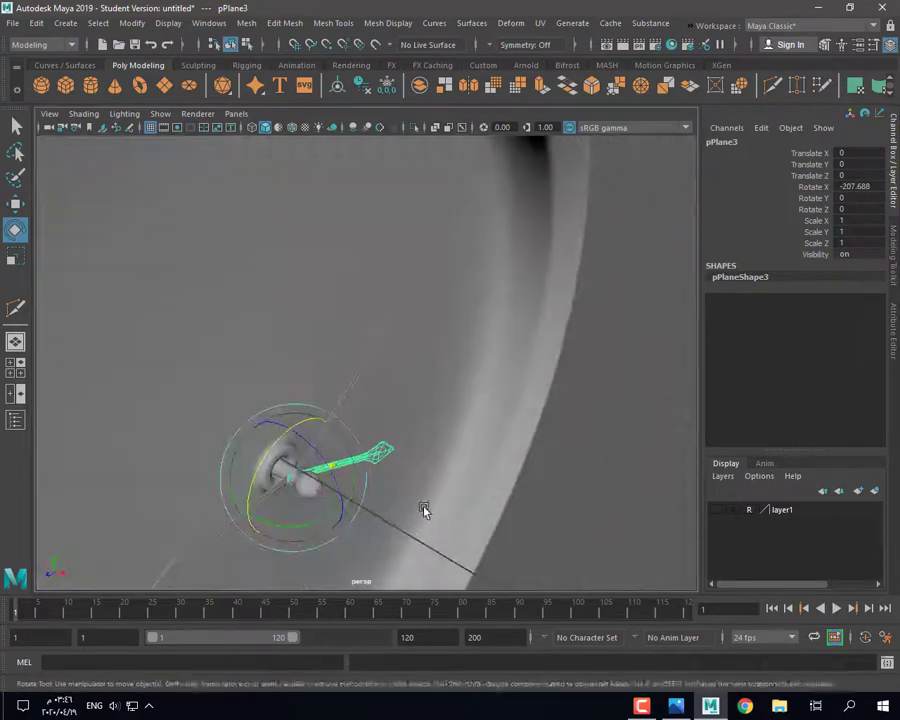
{"action": "key", "text": "w"}
{"action": "left_click_drag", "start_coordinate": [337, 504], "coordinate": [335, 503]}
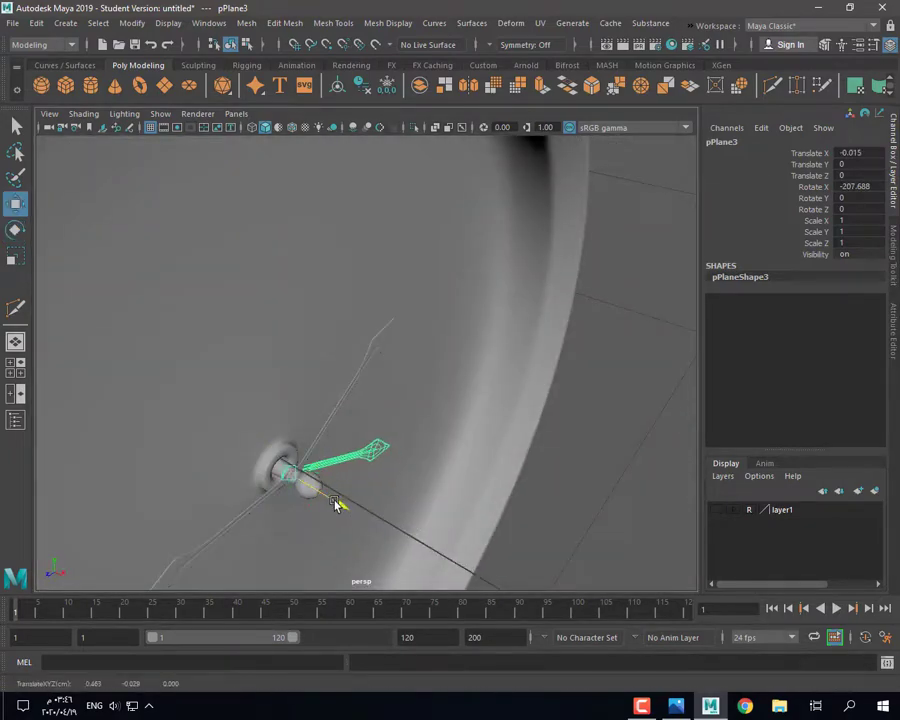
{"action": "left_click_drag", "start_coordinate": [362, 507], "coordinate": [364, 508]}
{"action": "left_click_drag", "start_coordinate": [364, 508], "coordinate": [403, 398], "text": "alt"}
Step: Select the third hand's tip vertices in vertex mode and prepare to scale them
{"action": "right_click_drag", "start_coordinate": [403, 398], "coordinate": [350, 400]}
{"action": "right_click", "coordinate": [378, 469]}
{"action": "right_click_drag", "start_coordinate": [378, 469], "coordinate": [386, 330]}
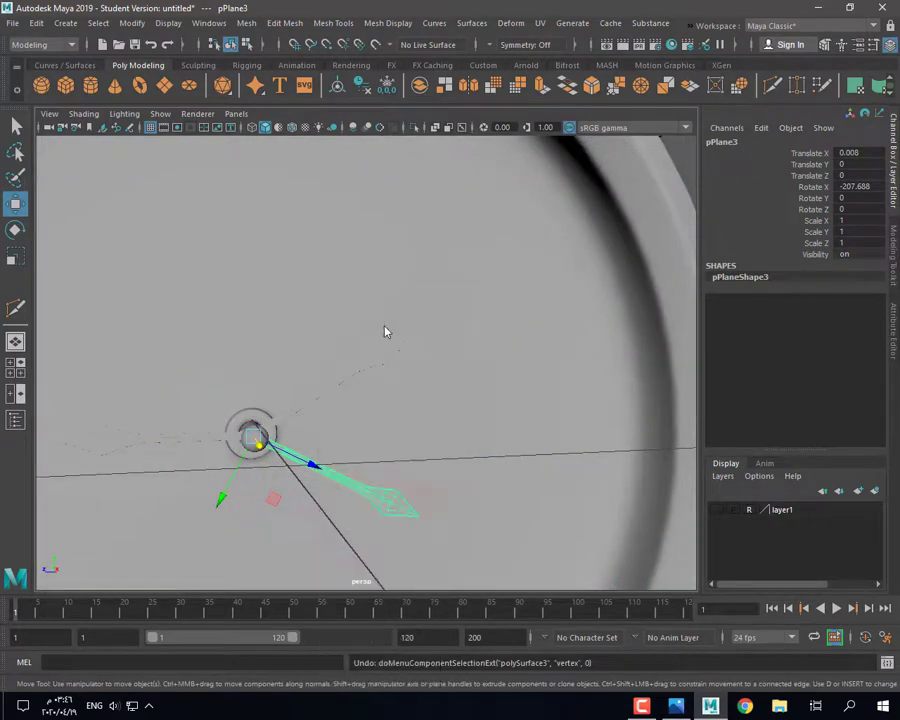
{"action": "key", "text": "ctrl+z"}
{"action": "right_click_drag", "start_coordinate": [378, 500], "coordinate": [335, 319]}
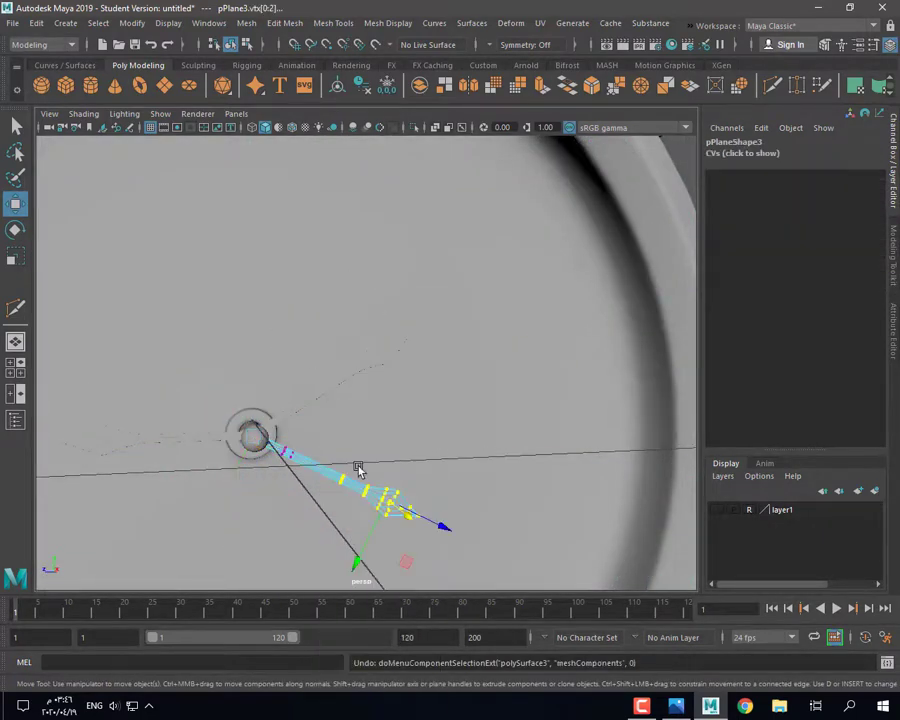
{"action": "left_click", "coordinate": [290, 477], "text": "shift"}
{"action": "key", "text": "ctrl+z"}
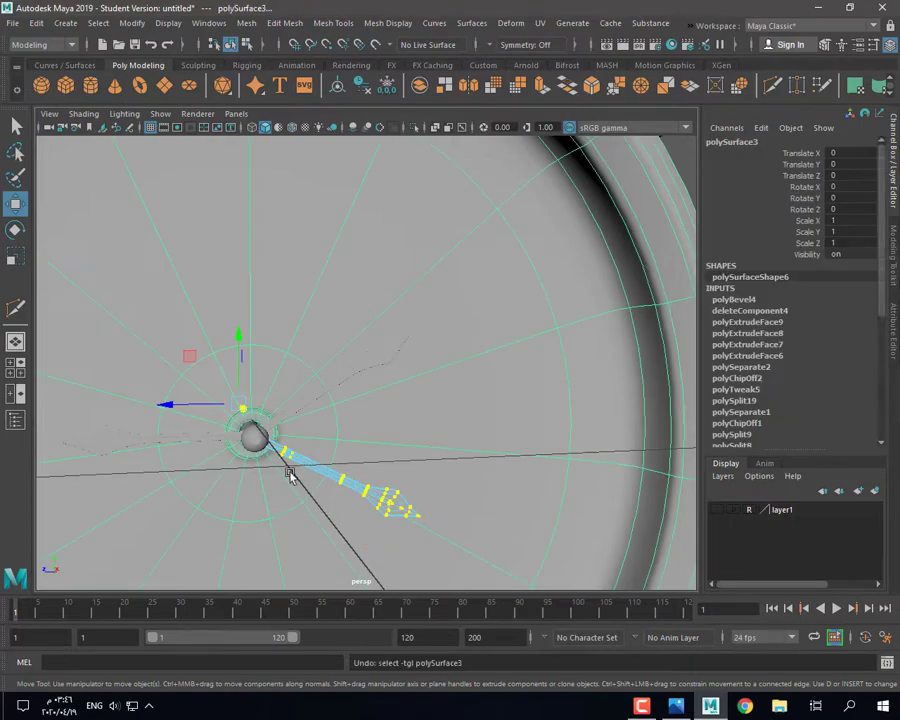
{"action": "key", "text": "f"}
{"action": "key", "text": "r"}
{"action": "left_click_drag", "start_coordinate": [432, 388], "coordinate": [356, 391], "text": "alt"}
Step: Widen the tip of the third hand (pPlane3) by scaling its tip vertices
{"action": "scroll", "coordinate": [357, 443], "scroll_direction": "down", "scroll_amount": 8}
{"action": "scroll", "coordinate": [474, 402], "scroll_direction": "up", "scroll_amount": 6}
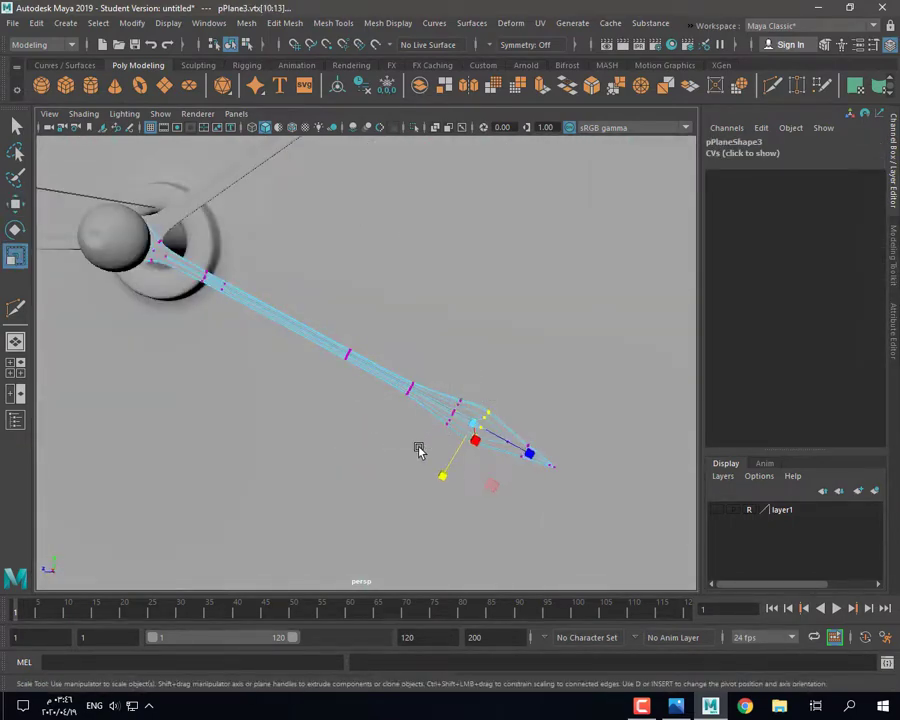
{"action": "mouse_move", "coordinate": [419, 451]}
{"action": "left_mouse_down", "text": "alt"}
{"action": "mouse_move", "coordinate": [426, 432]}
{"action": "mouse_move", "coordinate": [435, 448]}
{"action": "left_mouse_up", "text": "alt"}
{"action": "left_click_drag", "start_coordinate": [444, 477], "coordinate": [424, 507]}
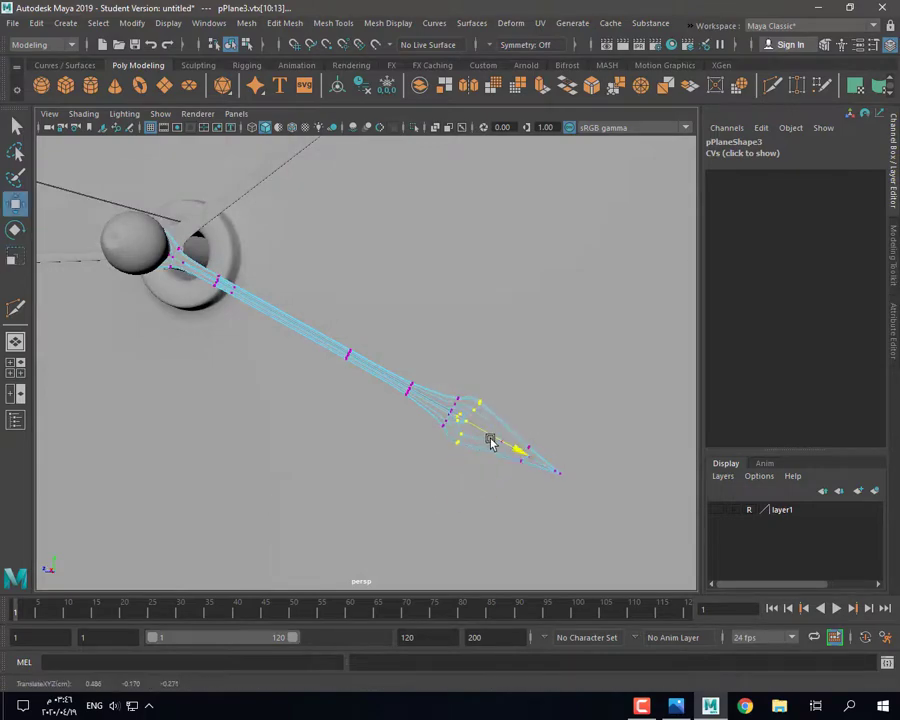
Step: Switch the third hand between object and vertex mode while inspecting it from several angles
{"action": "left_click_drag", "start_coordinate": [366, 440], "coordinate": [338, 400], "text": "alt"}
{"action": "right_click_drag", "start_coordinate": [331, 317], "coordinate": [400, 297]}
{"action": "scroll", "coordinate": [436, 447], "scroll_direction": "down", "scroll_amount": 7}
{"action": "left_click", "coordinate": [541, 457]}
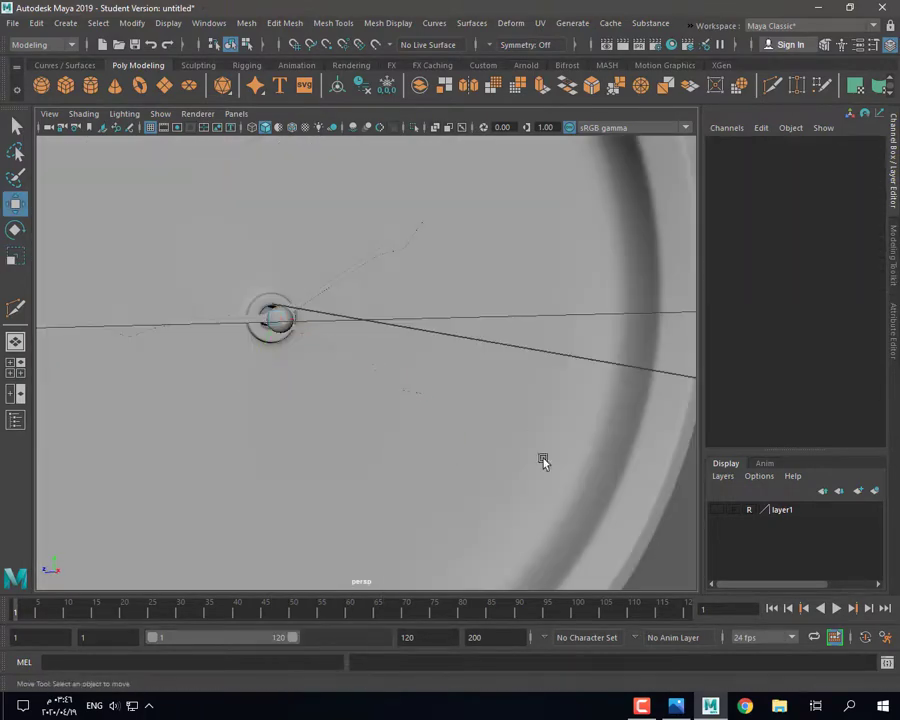
{"action": "left_click_drag", "start_coordinate": [541, 457], "coordinate": [413, 399], "text": "alt"}
{"action": "left_click", "coordinate": [409, 393]}
{"action": "right_click_drag", "start_coordinate": [408, 392], "coordinate": [322, 378]}
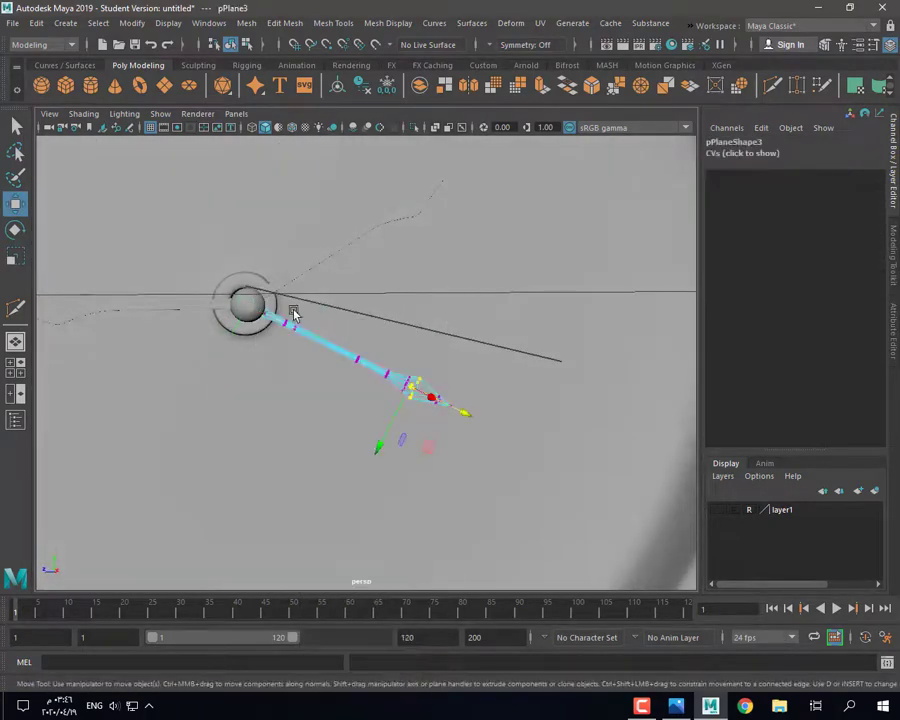
{"action": "left_click_drag", "start_coordinate": [471, 419], "coordinate": [500, 435], "text": "alt"}
{"action": "left_click", "coordinate": [595, 533]}
{"action": "left_click_drag", "start_coordinate": [595, 533], "coordinate": [622, 531], "text": "alt"}
{"action": "right_click_drag", "start_coordinate": [269, 340], "coordinate": [332, 316]}
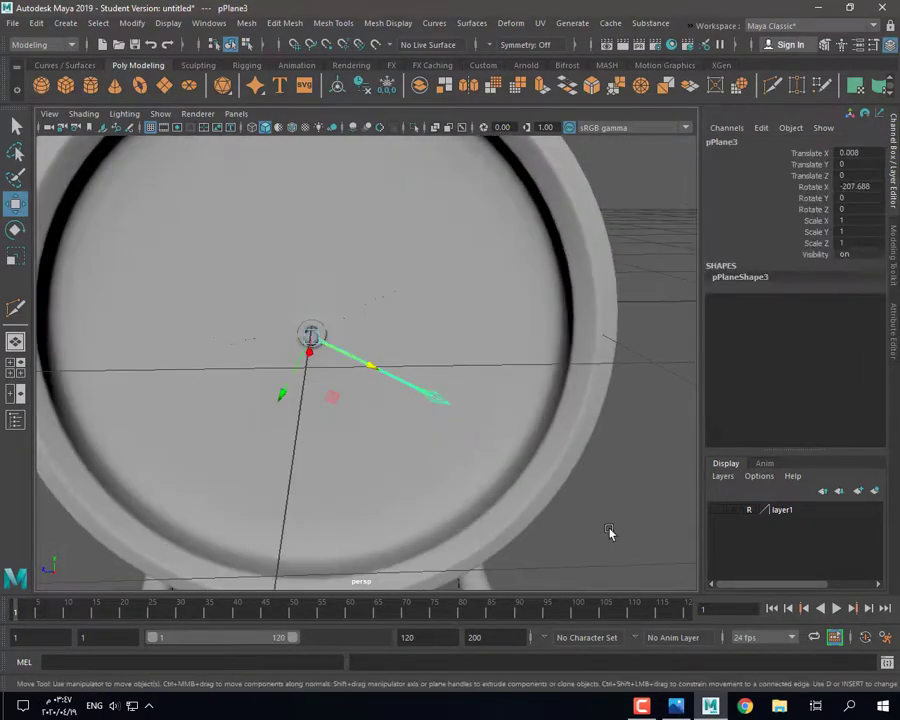
{"action": "left_click", "coordinate": [611, 533]}
{"action": "left_click_drag", "start_coordinate": [611, 533], "coordinate": [580, 525], "text": "alt"}
Step: Compare the clock face against the reference photo
{"action": "left_click", "coordinate": [673, 704]}
{"action": "left_click", "coordinate": [710, 706]}
{"action": "scroll", "coordinate": [442, 378], "scroll_direction": "up", "scroll_amount": 5}
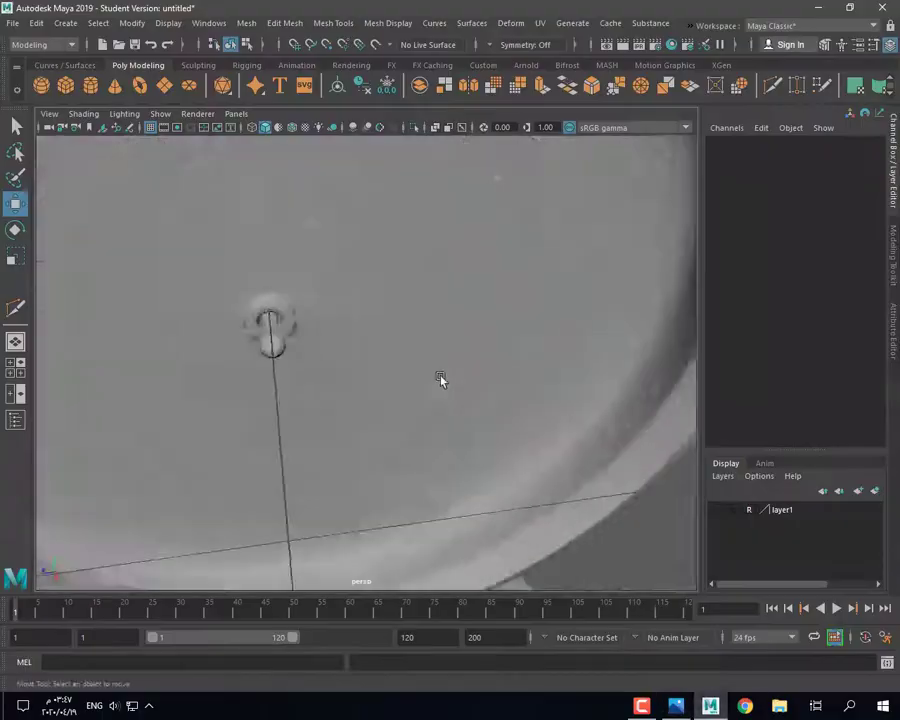
{"action": "left_click_drag", "start_coordinate": [442, 378], "coordinate": [455, 230], "text": "alt"}
{"action": "left_click", "coordinate": [676, 704]}
{"action": "left_click", "coordinate": [713, 712]}
Step: Lengthen the third hand by pushing its outer tip vertices outward
{"action": "left_click", "coordinate": [406, 383]}
{"action": "right_click_drag", "start_coordinate": [380, 317], "coordinate": [312, 318]}
{"action": "left_click_drag", "start_coordinate": [554, 350], "coordinate": [406, 475]}
{"action": "left_click_drag", "start_coordinate": [531, 445], "coordinate": [611, 487]}
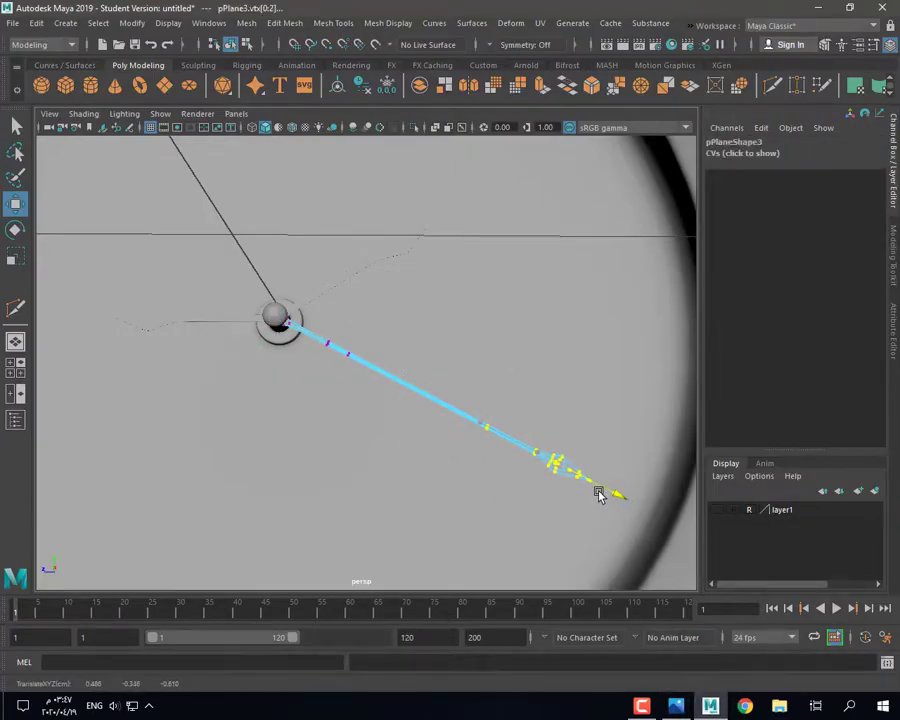
Step: Move the second hand's (pPlane2) tip vertices outward
{"action": "left_click_drag", "start_coordinate": [358, 418], "coordinate": [378, 460], "text": "alt"}
{"action": "right_click_drag", "start_coordinate": [378, 460], "coordinate": [430, 420]}
{"action": "left_click", "coordinate": [380, 240]}
{"action": "right_click_drag", "start_coordinate": [380, 240], "coordinate": [318, 238]}
{"action": "left_click_drag", "start_coordinate": [330, 300], "coordinate": [491, 177]}
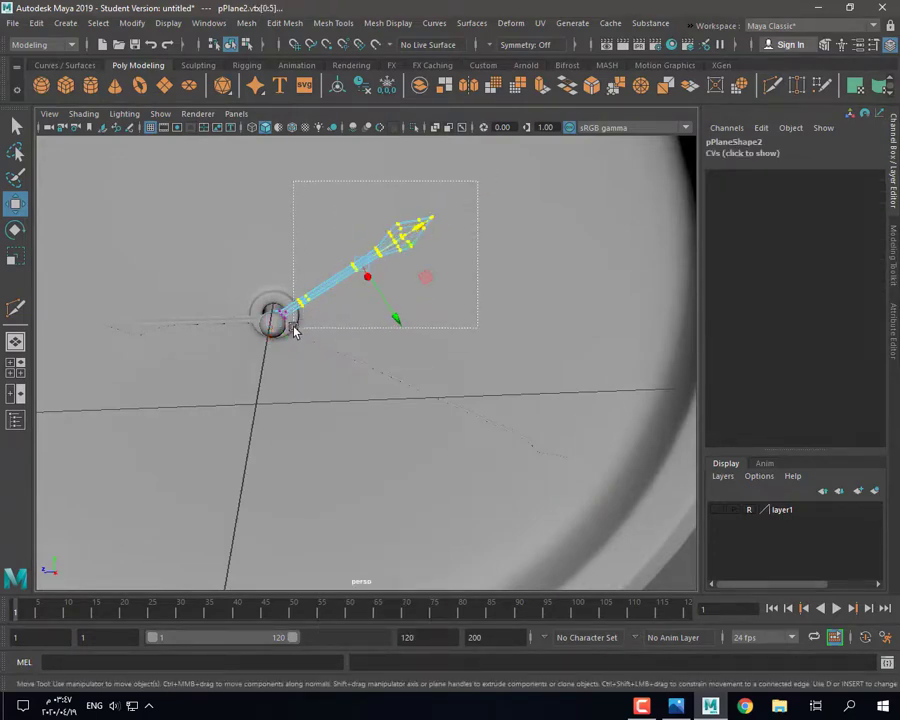
Step: Stretch the first hand's (pPlane1) tip vertices outward
{"action": "left_click_drag", "start_coordinate": [482, 200], "coordinate": [459, 244], "text": "alt"}
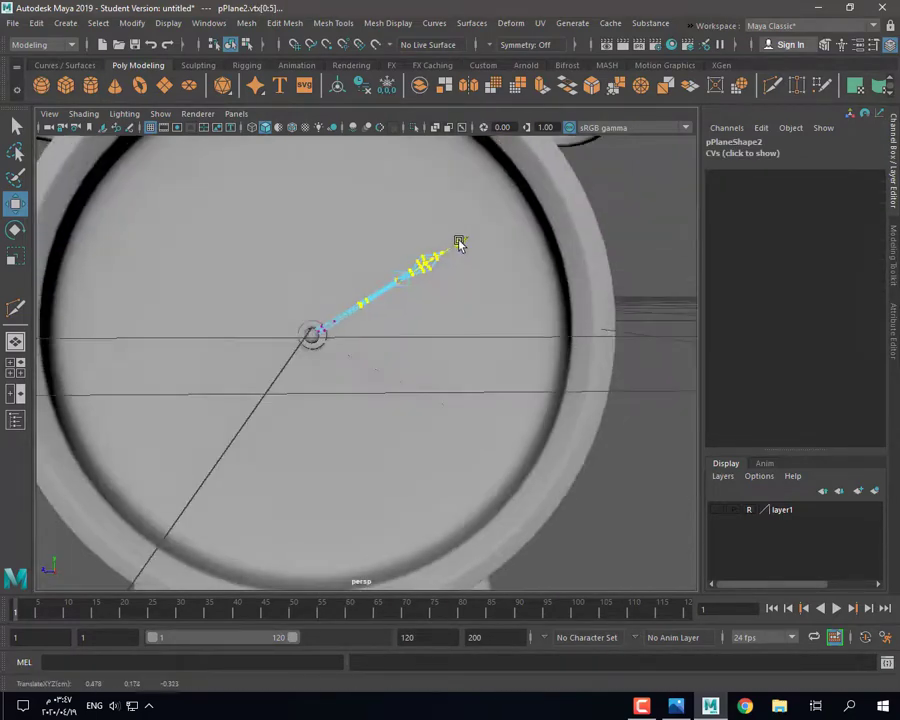
{"action": "left_click", "coordinate": [253, 335]}
{"action": "right_click_drag", "start_coordinate": [231, 322], "coordinate": [172, 322]}
{"action": "key", "text": "ctrl+z"}
{"action": "left_click_drag", "start_coordinate": [177, 304], "coordinate": [277, 379]}
{"action": "left_click_drag", "start_coordinate": [190, 340], "coordinate": [265, 405]}
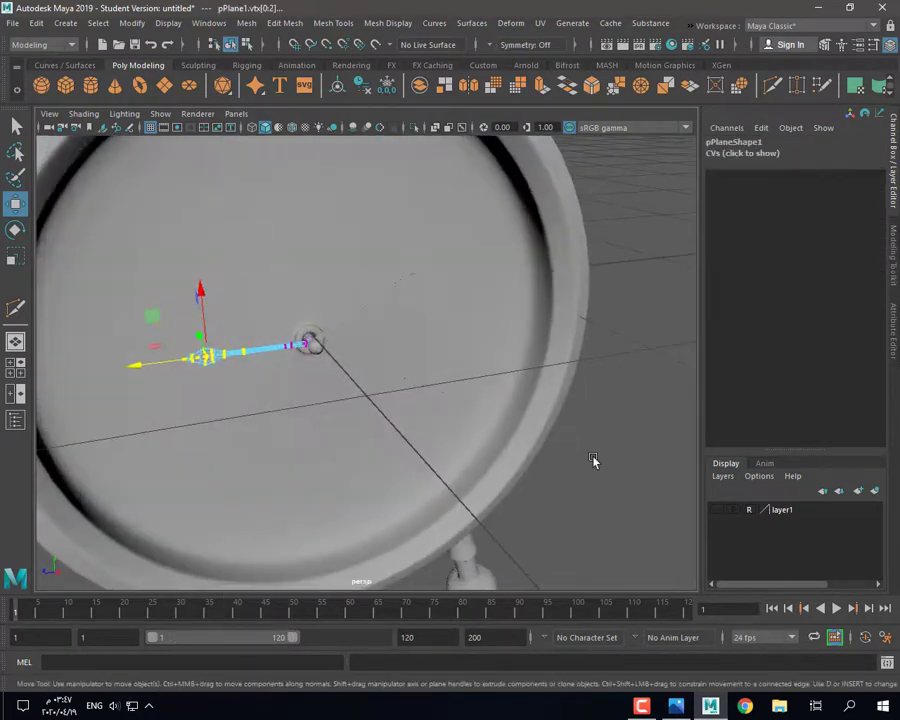
Step: Return the first hand to object mode and check it against the reference photo
{"action": "left_click", "coordinate": [593, 462]}
{"action": "right_click_drag", "start_coordinate": [263, 317], "coordinate": [326, 301]}
{"action": "left_click", "coordinate": [677, 703]}
{"action": "left_click", "coordinate": [677, 703]}
{"action": "left_click", "coordinate": [578, 526]}
{"action": "left_click_drag", "start_coordinate": [578, 526], "coordinate": [555, 516], "text": "alt"}
Step: Select all three hands together, undoing a small accidental move
{"action": "left_click", "coordinate": [421, 389]}
{"action": "left_click_drag", "start_coordinate": [421, 389], "coordinate": [387, 455], "text": "alt"}
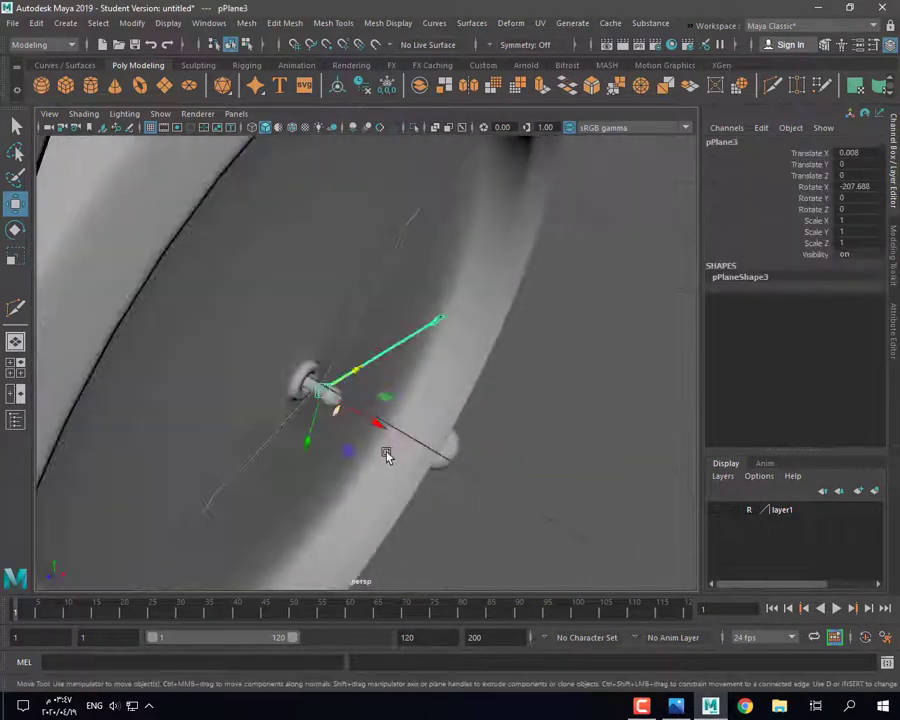
{"action": "scroll", "coordinate": [387, 455], "scroll_direction": "up", "scroll_amount": 4}
{"action": "left_click", "coordinate": [268, 392], "text": "shift"}
{"action": "left_click", "coordinate": [214, 457], "text": "shift"}
{"action": "left_click_drag", "start_coordinate": [119, 505], "coordinate": [156, 555], "text": "alt"}
{"action": "key", "text": "ctrl+z"}
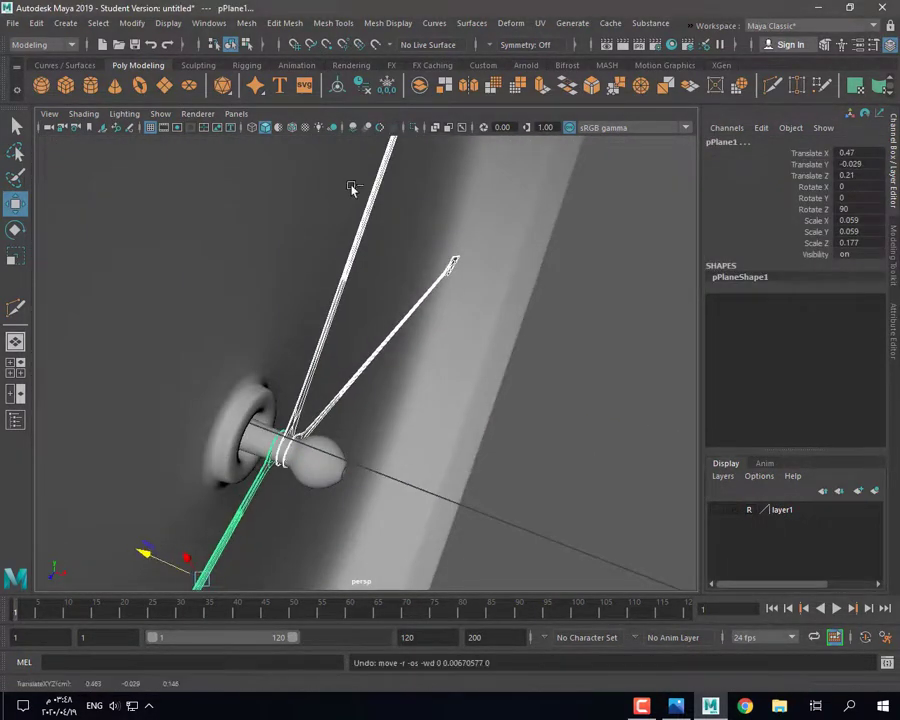
Step: Combine the three hands into one mesh and nudge it along X
{"action": "left_click", "coordinate": [420, 86]}
{"action": "scroll", "coordinate": [224, 532], "scroll_direction": "down", "scroll_amount": 3}
{"action": "left_click_drag", "start_coordinate": [311, 503], "coordinate": [304, 507]}
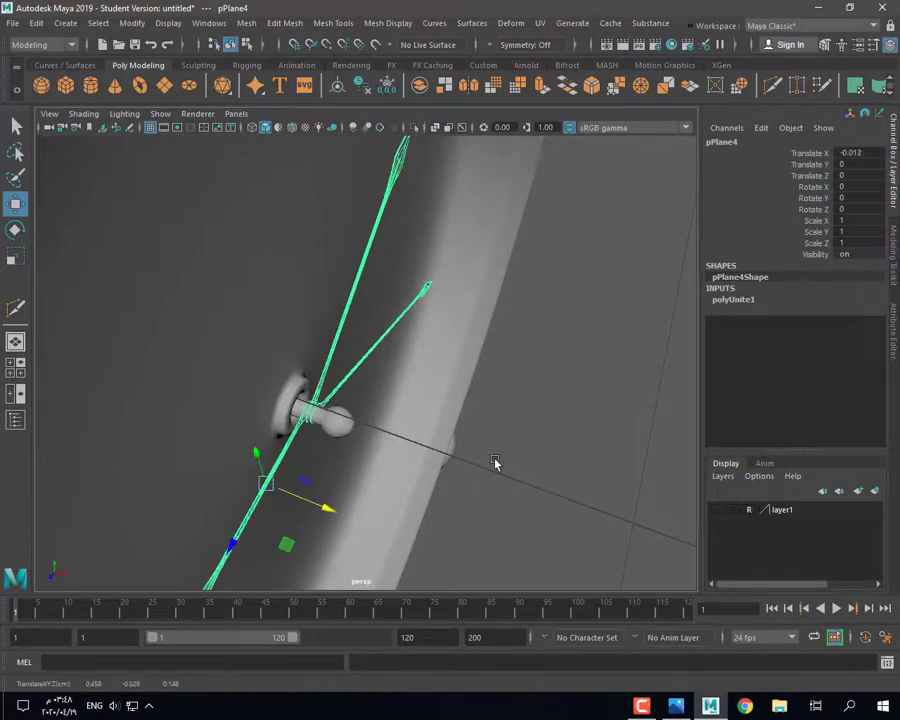
{"action": "left_click", "coordinate": [495, 462]}
{"action": "left_click_drag", "start_coordinate": [495, 462], "coordinate": [369, 280], "text": "alt"}
{"action": "key", "text": "r"}
Step: Toggle layer1's visibility off and back on to check the hands
{"action": "left_click", "coordinate": [717, 512]}
{"action": "scroll", "coordinate": [480, 420], "scroll_direction": "down", "scroll_amount": 5}
{"action": "left_click_drag", "start_coordinate": [440, 410], "coordinate": [460, 415], "text": "alt"}
{"action": "left_click", "coordinate": [714, 510]}
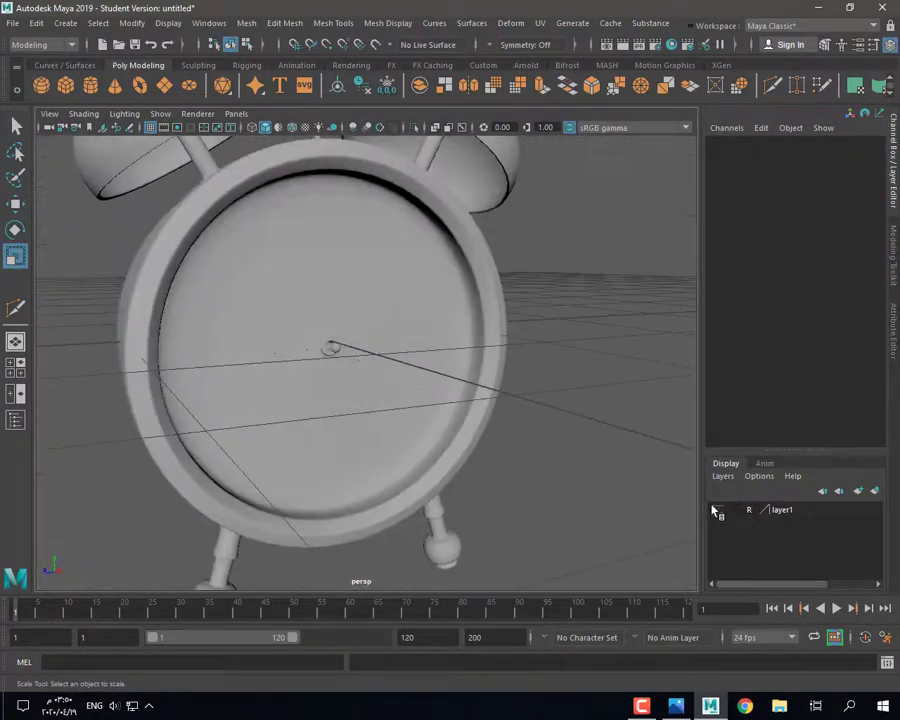
{"action": "scroll", "coordinate": [420, 430], "scroll_direction": "up", "scroll_amount": 6}
Step: Assign a new lambert2 material to the hands and set its Color to a dark swatch
{"action": "left_click", "coordinate": [306, 324]}
{"action": "left_click_drag", "start_coordinate": [412, 440], "coordinate": [329, 371], "text": "alt"}
{"action": "left_click", "coordinate": [365, 368]}
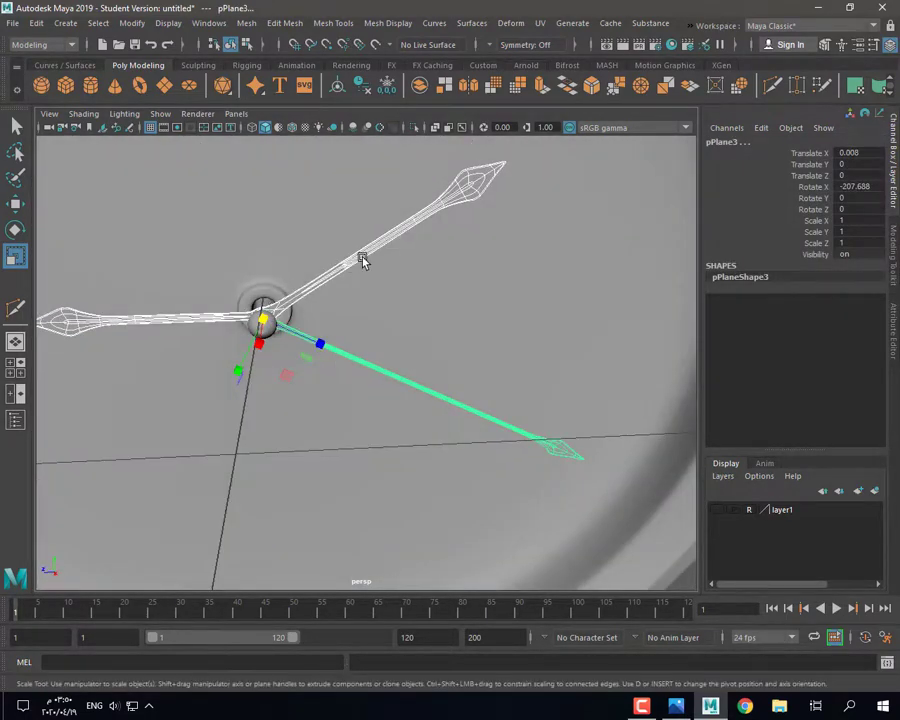
{"action": "right_click_drag", "start_coordinate": [363, 261], "coordinate": [462, 601]}
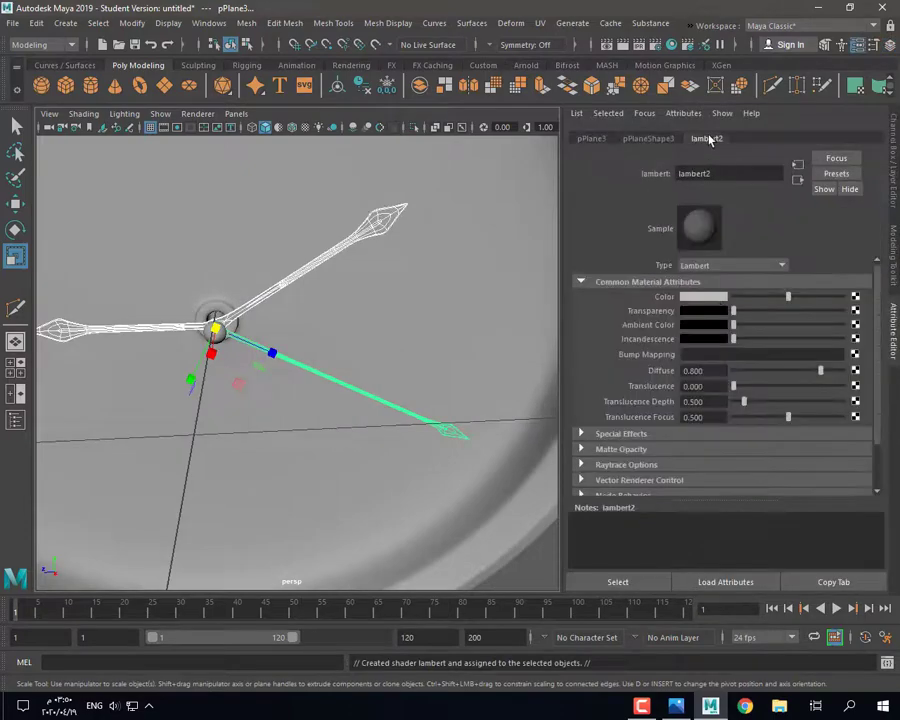
{"action": "left_click", "coordinate": [714, 301]}
{"action": "left_click", "coordinate": [738, 275]}
{"action": "left_click", "coordinate": [412, 278]}
Step: Make layer1 visible, then delete layer1 so the glass shows
{"action": "scroll", "coordinate": [352, 356], "scroll_direction": "down", "scroll_amount": 6}
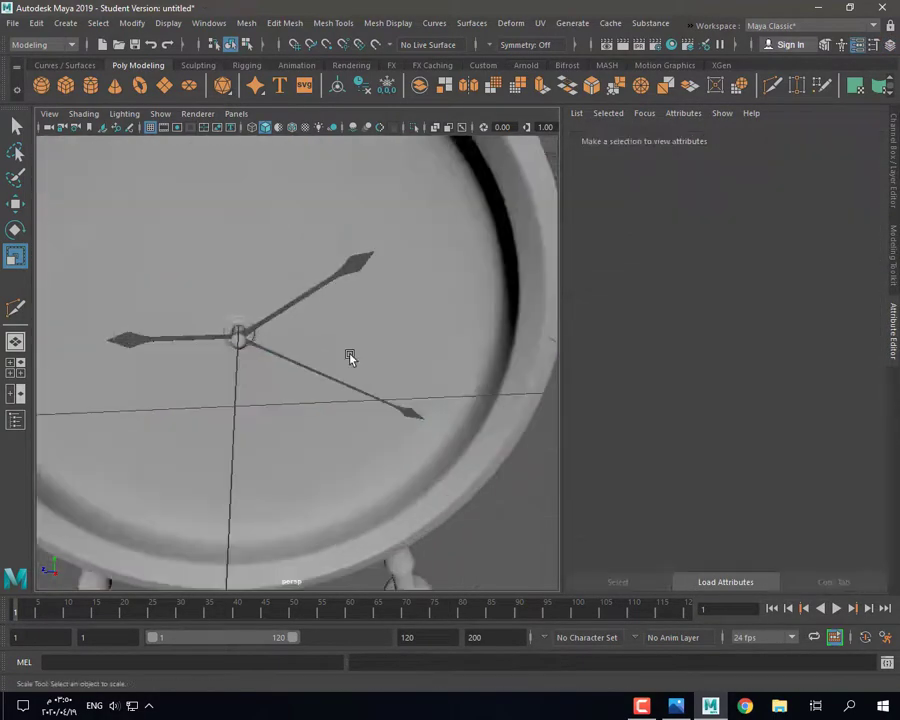
{"action": "left_click_drag", "start_coordinate": [325, 368], "coordinate": [377, 383], "text": "alt"}
{"action": "left_click", "coordinate": [893, 165]}
{"action": "left_click", "coordinate": [715, 509]}
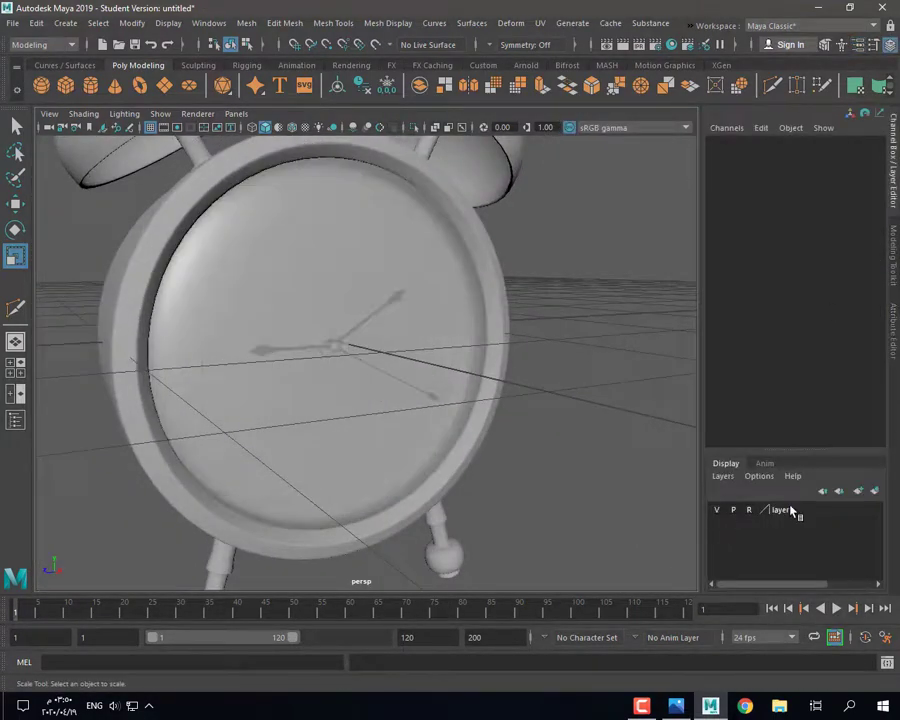
{"action": "right_click", "coordinate": [792, 510]}
{"action": "left_click", "coordinate": [783, 644]}
{"action": "scroll", "coordinate": [360, 450], "scroll_direction": "down", "scroll_amount": 5}
{"action": "left_click_drag", "start_coordinate": [345, 455], "coordinate": [390, 438], "text": "alt"}
{"action": "scroll", "coordinate": [388, 430], "scroll_direction": "down", "scroll_amount": 4}
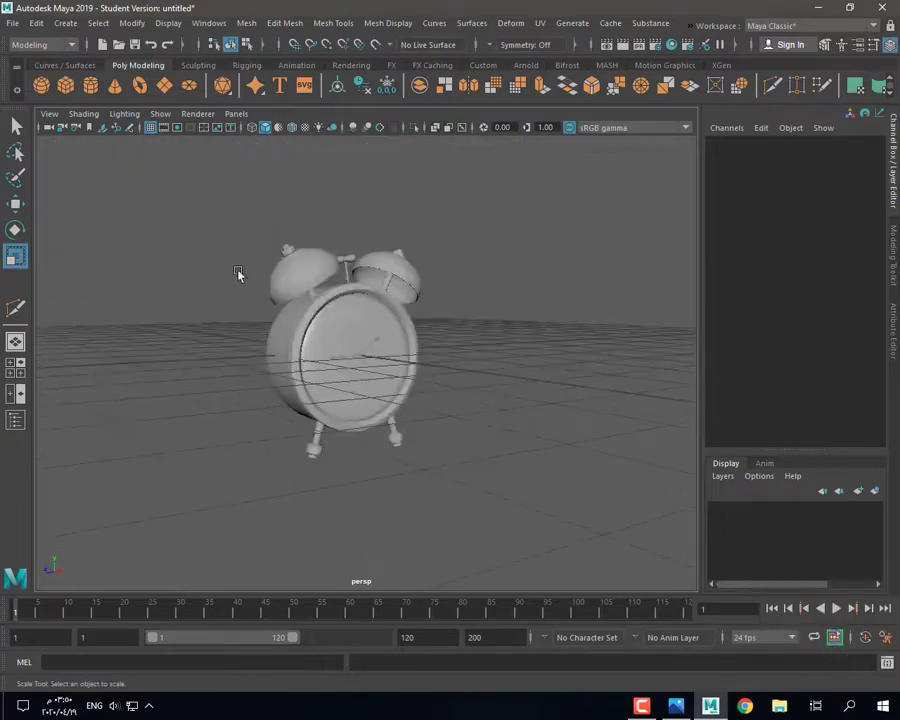
Step: Face the clock front-on in the front view with the Move tool active
{"action": "left_click_drag", "start_coordinate": [200, 216], "coordinate": [502, 503]}
{"action": "left_click_drag", "start_coordinate": [502, 503], "coordinate": [517, 511], "text": "alt"}
{"action": "left_click", "coordinate": [517, 511]}
{"action": "left_click_drag", "start_coordinate": [487, 470], "coordinate": [446, 470], "text": "alt"}
{"action": "scroll", "coordinate": [400, 430], "scroll_direction": "up", "scroll_amount": 5}
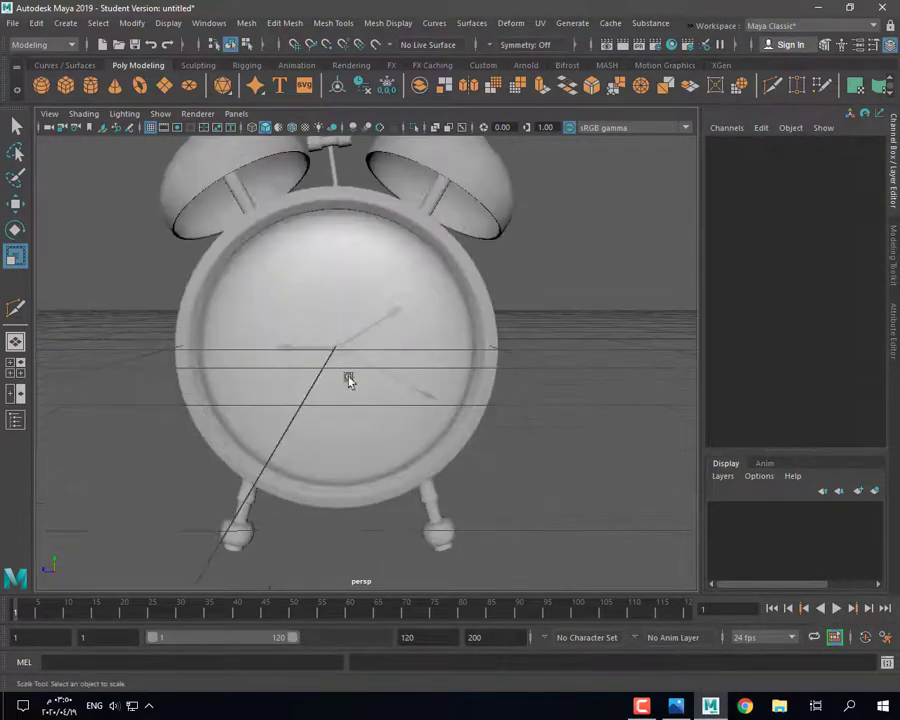
{"action": "left_click_drag", "start_coordinate": [348, 380], "coordinate": [271, 412]}
{"action": "key", "text": "space"}
{"action": "key", "text": "space"}
{"action": "scroll", "coordinate": [363, 418], "scroll_direction": "up", "scroll_amount": 5}
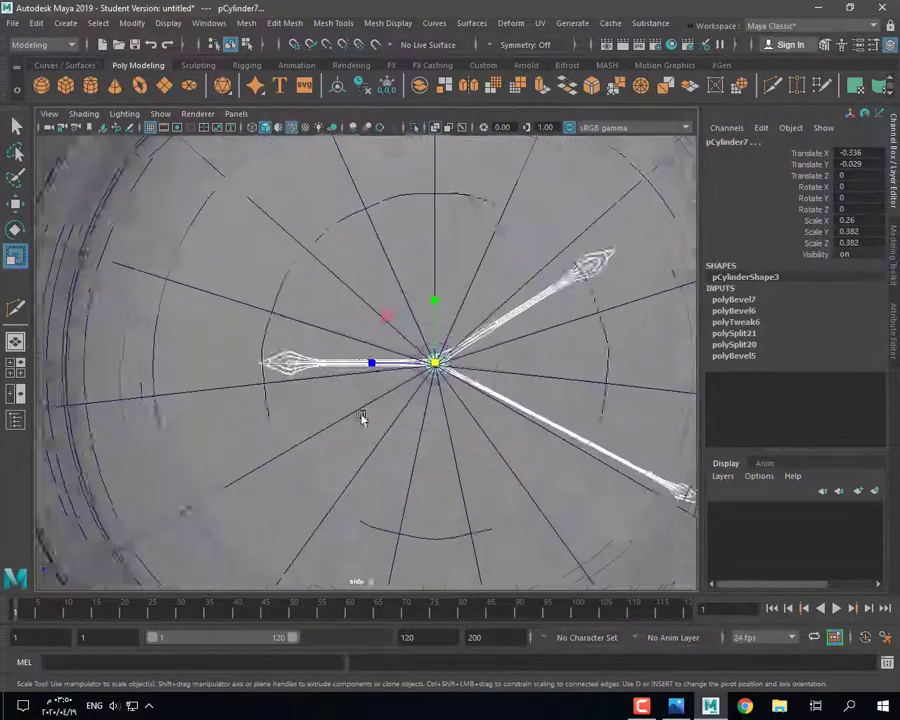
{"action": "scroll", "coordinate": [438, 425], "scroll_direction": "down", "scroll_amount": 2}
{"action": "scroll", "coordinate": [438, 423], "scroll_direction": "up", "scroll_amount": 2}
{"action": "key", "text": "space"}
{"action": "key", "text": "space"}
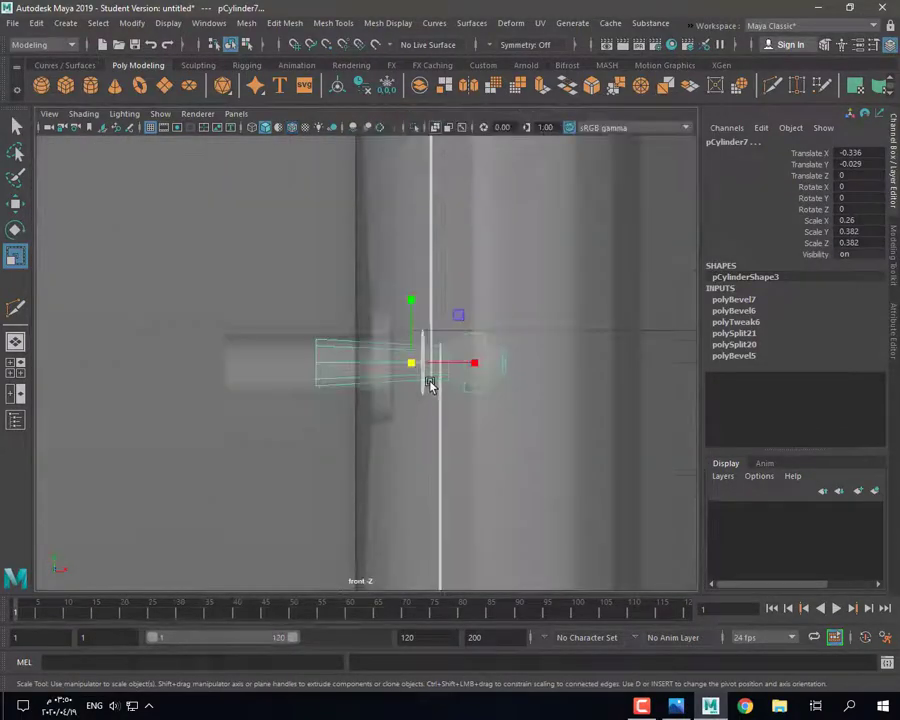
{"action": "key", "text": "w"}
Step: Move the hand tip planes slightly left and combine them into one mesh
{"action": "left_click_drag", "start_coordinate": [453, 365], "coordinate": [443, 368]}
{"action": "left_click_drag", "start_coordinate": [353, 389], "coordinate": [355, 390], "text": "ctrl"}
{"action": "left_click_drag", "start_coordinate": [389, 366], "coordinate": [377, 368]}
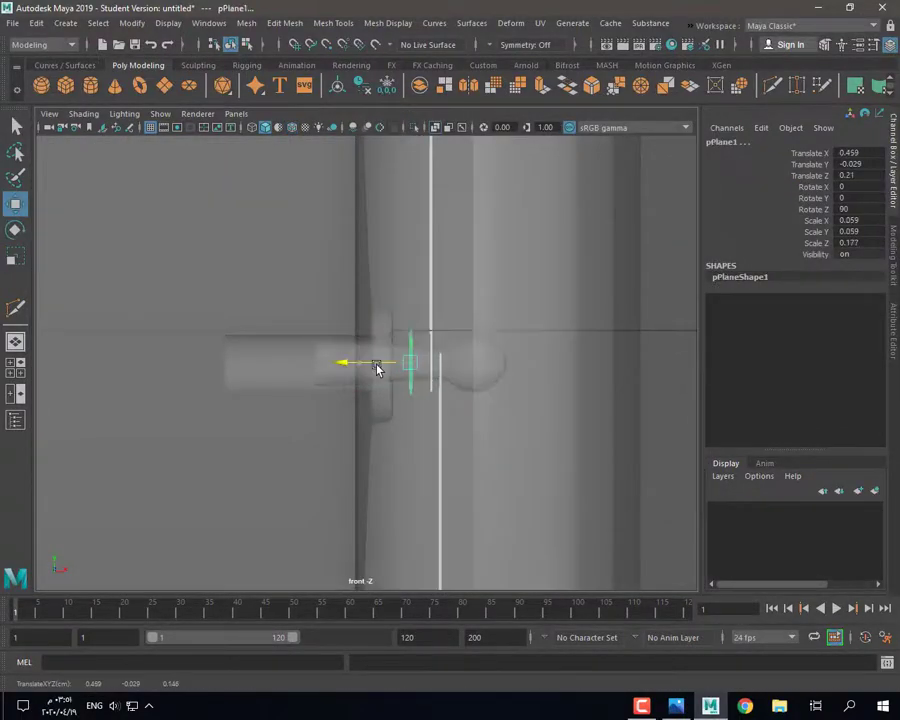
{"action": "left_click", "coordinate": [420, 86]}
{"action": "left_click_drag", "start_coordinate": [456, 366], "coordinate": [465, 447]}
Step: Back in perspective view, select all clock parts and combine them into a single mesh
{"action": "key", "text": "space"}
{"action": "key", "text": "space"}
{"action": "left_click", "coordinate": [494, 376]}
{"action": "left_click_drag", "start_coordinate": [159, 175], "coordinate": [528, 454]}
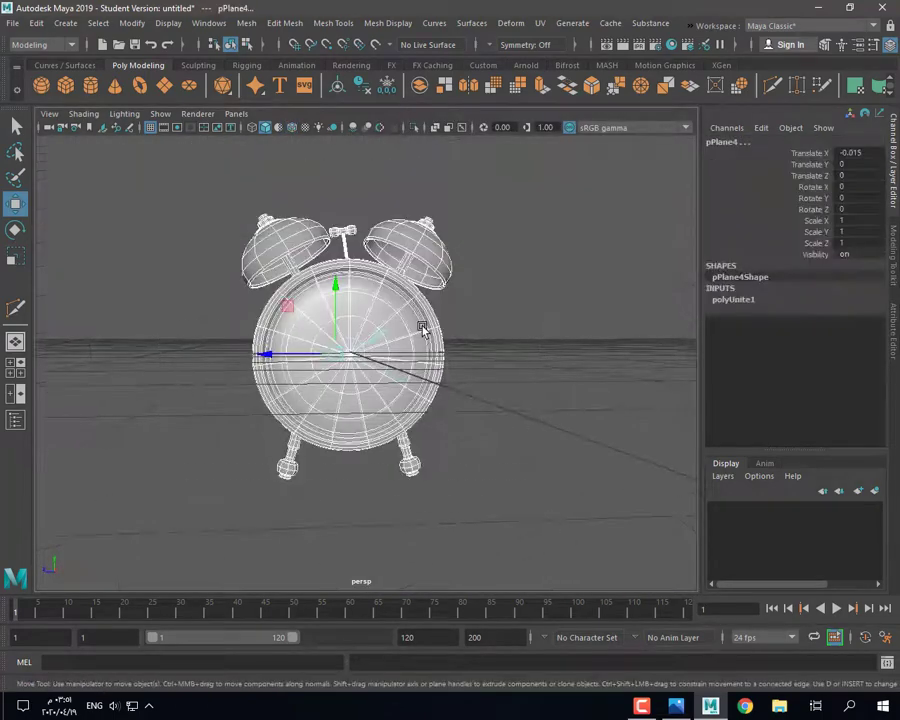
{"action": "left_click", "coordinate": [420, 92]}
{"action": "left_click_drag", "start_coordinate": [490, 340], "coordinate": [546, 416], "text": "alt"}
{"action": "key", "text": "e"}
{"action": "left_click_drag", "start_coordinate": [380, 438], "coordinate": [452, 390], "text": "alt"}
Step: Create a polygon ground plane, scale it up large, and set its Translate Y to 0
{"action": "left_click", "coordinate": [165, 86]}
{"action": "scroll", "coordinate": [357, 356], "scroll_direction": "down", "scroll_amount": 5}
{"action": "key", "text": "w"}
{"action": "key", "text": "r"}
{"action": "left_click_drag", "start_coordinate": [339, 435], "coordinate": [392, 452]}
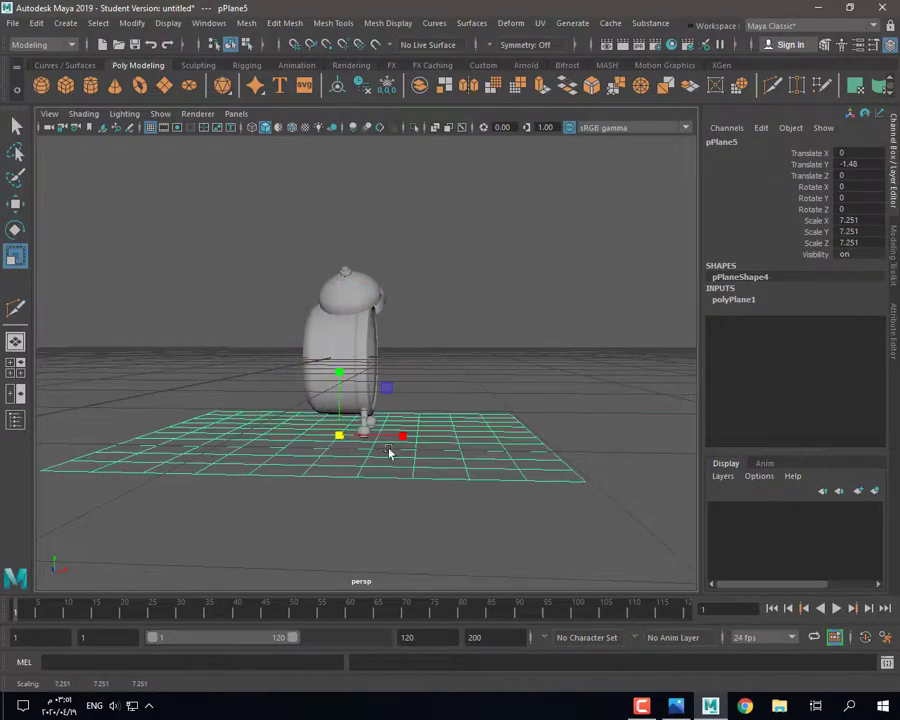
{"action": "type", "text": "0"}
{"action": "key", "text": "Return"}
Step: Select only the clock and raise it above the ground plane, checking in side view
{"action": "left_click_drag", "start_coordinate": [562, 325], "coordinate": [412, 380], "text": "alt"}
{"action": "left_click_drag", "start_coordinate": [230, 256], "coordinate": [438, 304]}
{"action": "left_click", "coordinate": [243, 454], "text": "ctrl"}
{"action": "key", "text": "w"}
{"action": "left_click_drag", "start_coordinate": [351, 305], "coordinate": [351, 236]}
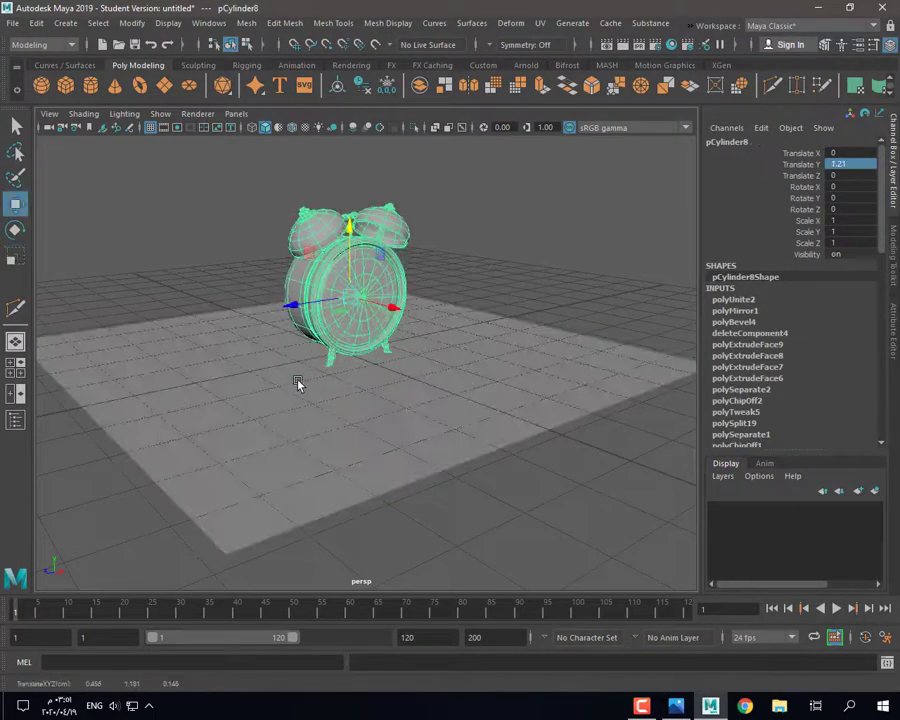
{"action": "key", "text": "space"}
{"action": "key", "text": "space"}
{"action": "key", "text": "f"}
Step: Center the clock's pivot, delete its history, and freeze its transforms
{"action": "left_click", "coordinate": [337, 86]}
{"action": "left_click", "coordinate": [362, 86]}
{"action": "left_click", "coordinate": [387, 86]}
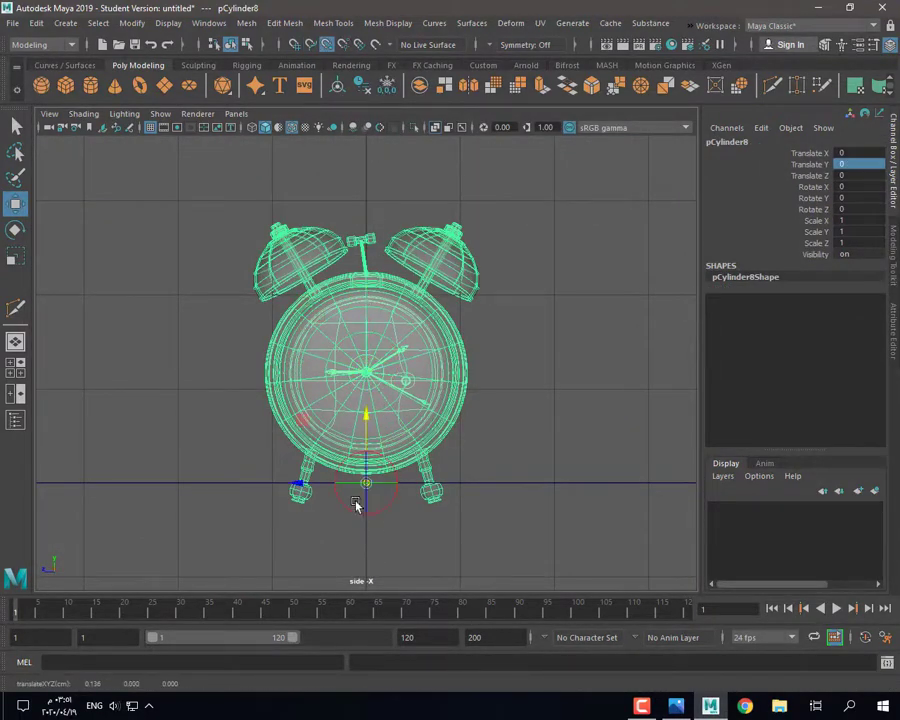
{"action": "left_click", "coordinate": [366, 497]}
{"action": "key", "text": "ctrl+z"}
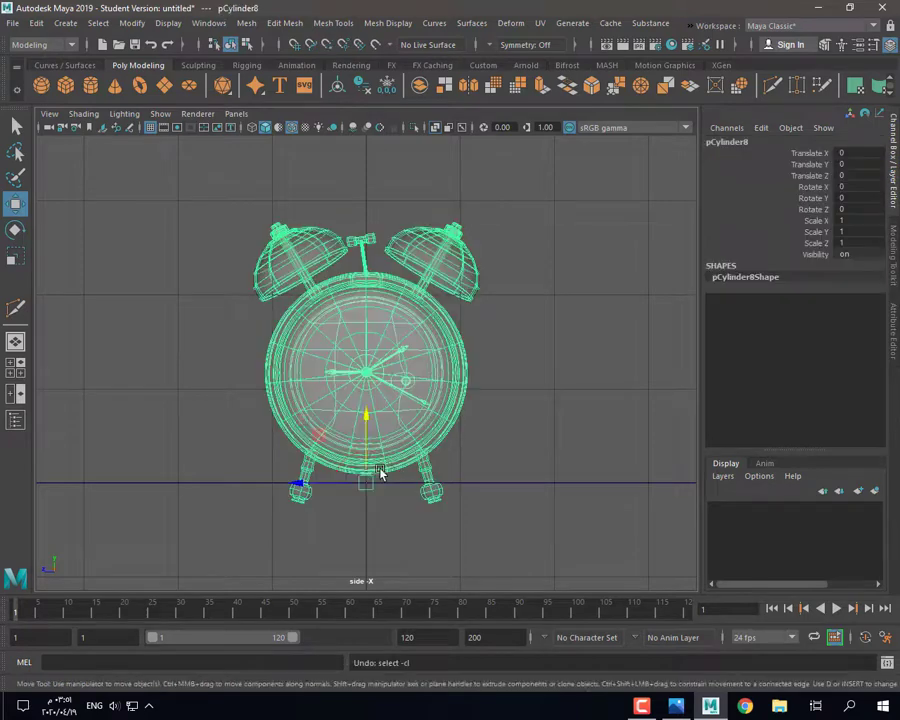
{"action": "scroll", "coordinate": [316, 490], "scroll_direction": "up", "scroll_amount": 2}
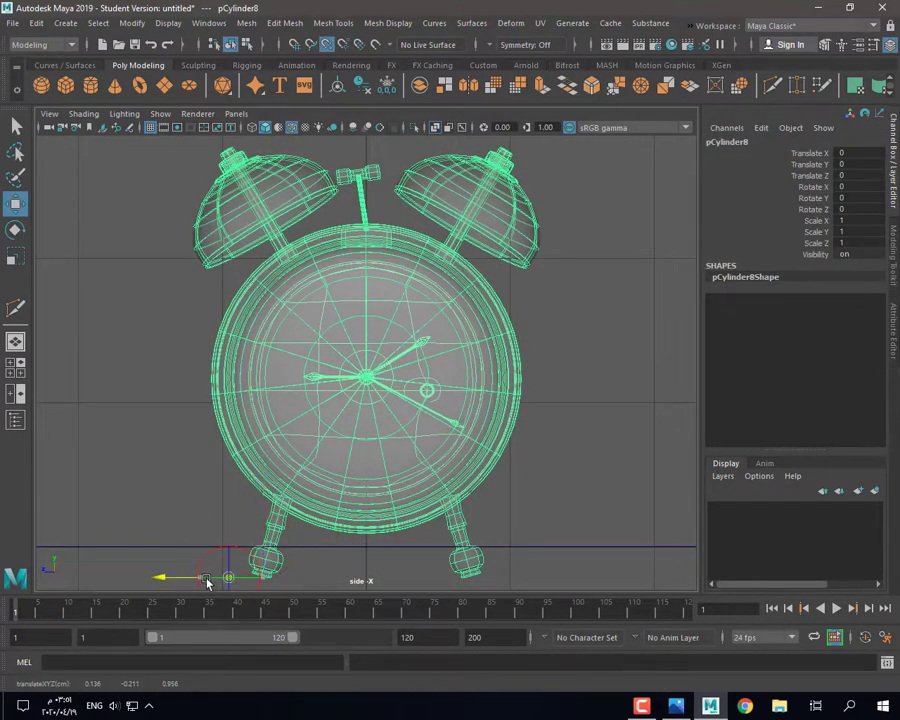
Step: Raise the clock to Y 0.219 so its feet rest on the ground plane
{"action": "key", "text": "space"}
{"action": "key", "text": "space"}
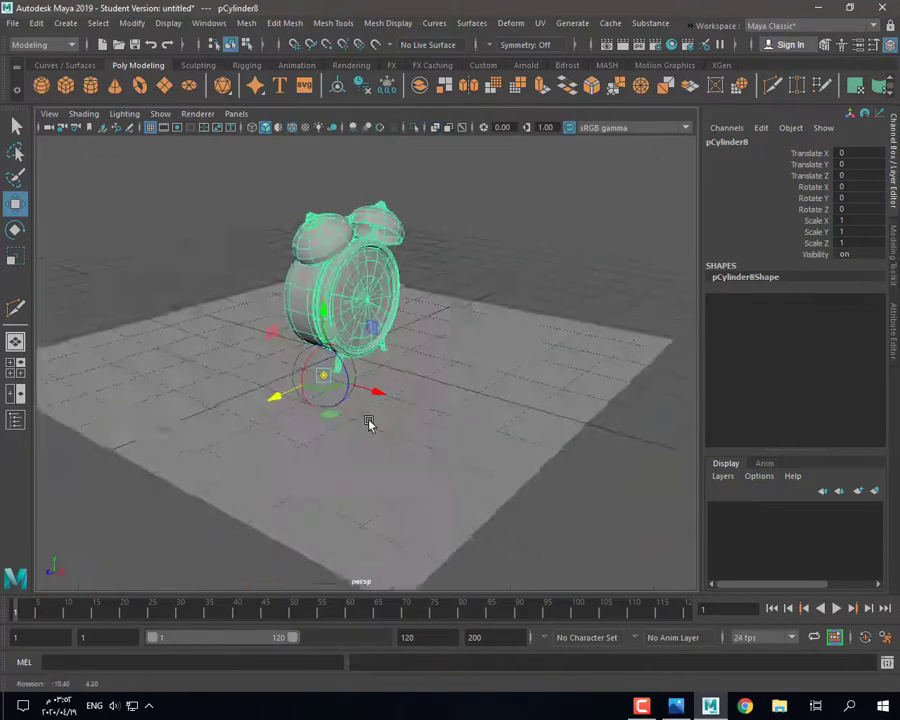
{"action": "left_click_drag", "start_coordinate": [370, 424], "coordinate": [320, 415], "text": "alt"}
{"action": "scroll", "coordinate": [320, 415], "scroll_direction": "up", "scroll_amount": 3}
{"action": "left_click_drag", "start_coordinate": [288, 308], "coordinate": [288, 288]}
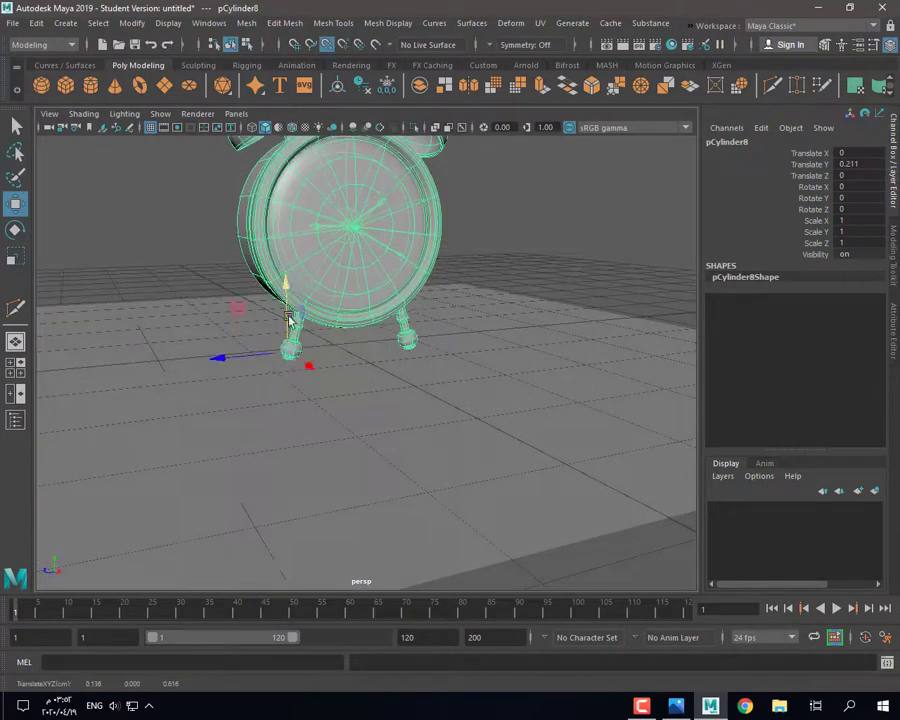
{"action": "left_click", "coordinate": [420, 352]}
{"action": "left_click_drag", "start_coordinate": [420, 352], "coordinate": [375, 272], "text": "alt"}
{"action": "left_click", "coordinate": [375, 272]}
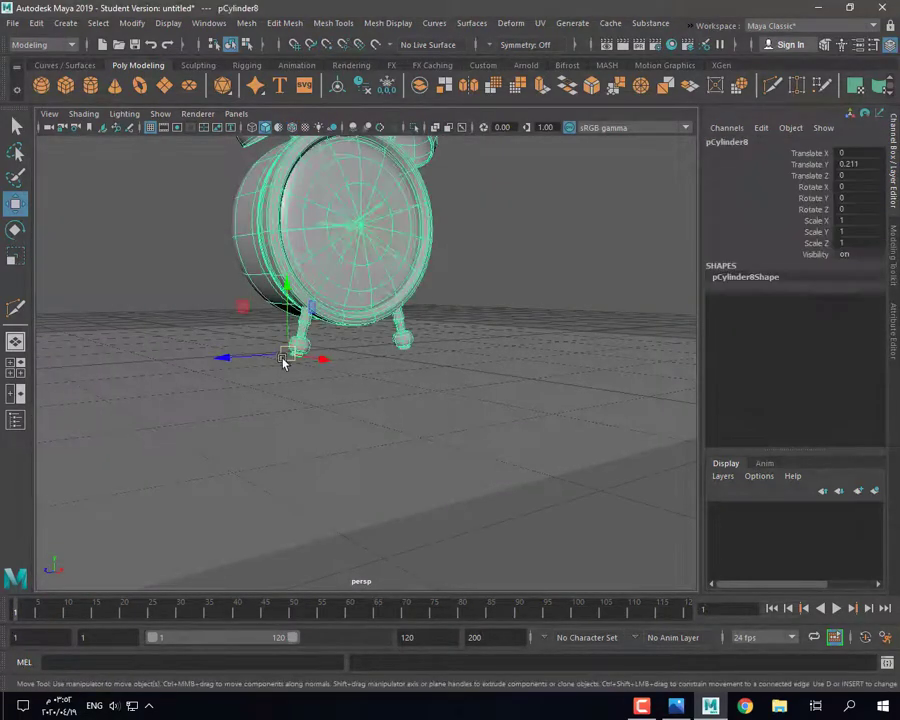
{"action": "left_click_drag", "start_coordinate": [285, 361], "coordinate": [291, 283], "text": "alt"}
{"action": "left_click_drag", "start_coordinate": [462, 215], "coordinate": [314, 352], "text": "alt"}
Step: Tilt the clock 14.638 degrees on Z
{"action": "key", "text": "e"}
{"action": "left_click", "coordinate": [416, 281]}
{"action": "left_click", "coordinate": [361, 304]}
{"action": "left_click_drag", "start_coordinate": [354, 297], "coordinate": [350, 298]}
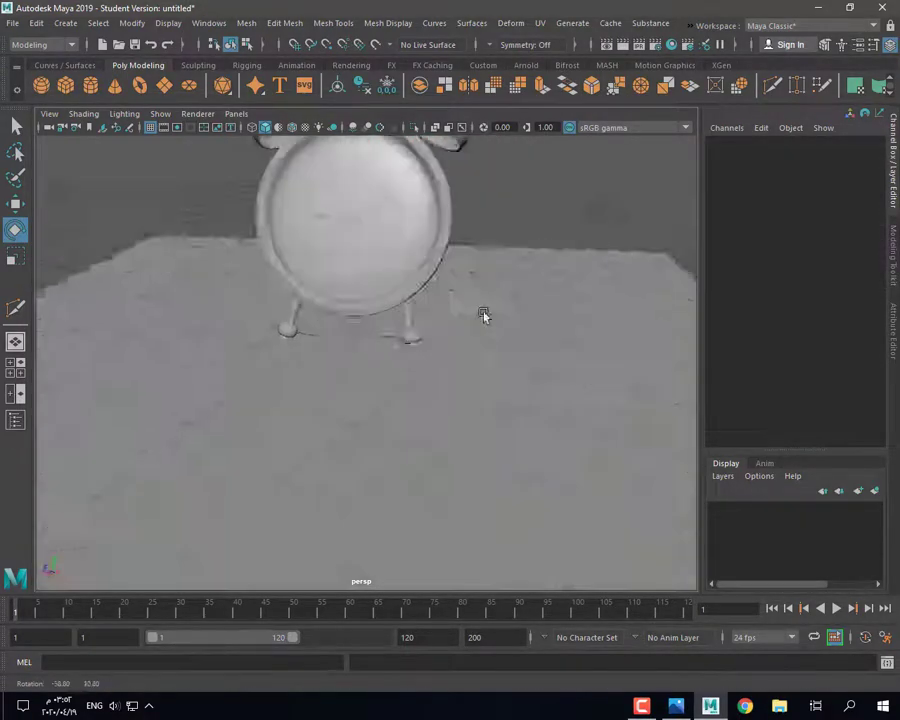
Step: Separate the clock mesh into parts with Mesh > Separate, then select the left leg
{"action": "left_click_drag", "start_coordinate": [482, 315], "coordinate": [252, 286], "text": "alt"}
{"action": "left_click", "coordinate": [252, 286]}
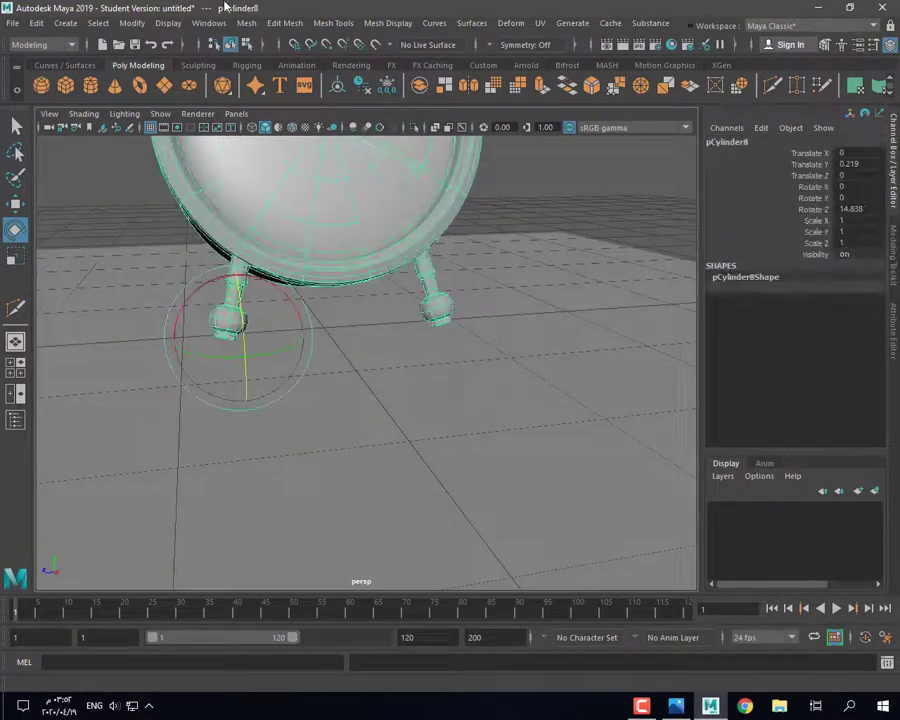
{"action": "left_click", "coordinate": [246, 22]}
{"action": "left_click", "coordinate": [294, 88]}
{"action": "left_click", "coordinate": [422, 276]}
{"action": "left_click", "coordinate": [222, 340]}
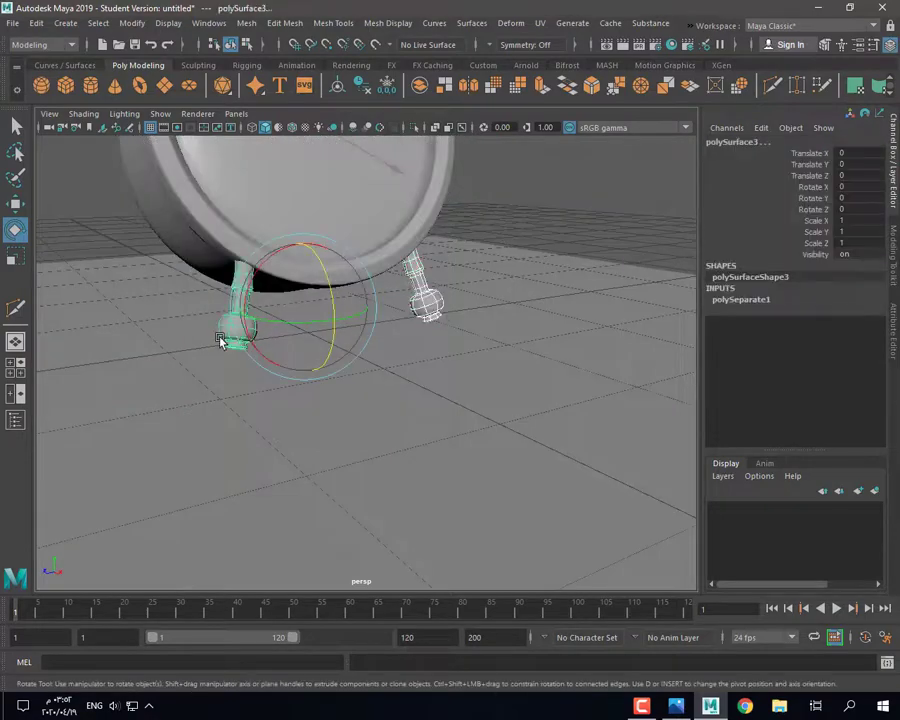
Step: Delete the leg's history and try raising the legs, undoing the move
{"action": "left_click", "coordinate": [360, 90]}
{"action": "left_click_drag", "start_coordinate": [480, 310], "coordinate": [520, 310], "text": "alt"}
{"action": "key", "text": "w"}
{"action": "left_click_drag", "start_coordinate": [312, 240], "coordinate": [312, 222]}
{"action": "left_click_drag", "start_coordinate": [500, 300], "coordinate": [330, 345], "text": "alt"}
{"action": "key", "text": "ctrl+z"}
Step: Switch the leg to edge mode and select an edge loop on it for adjustment
{"action": "right_click", "coordinate": [435, 256]}
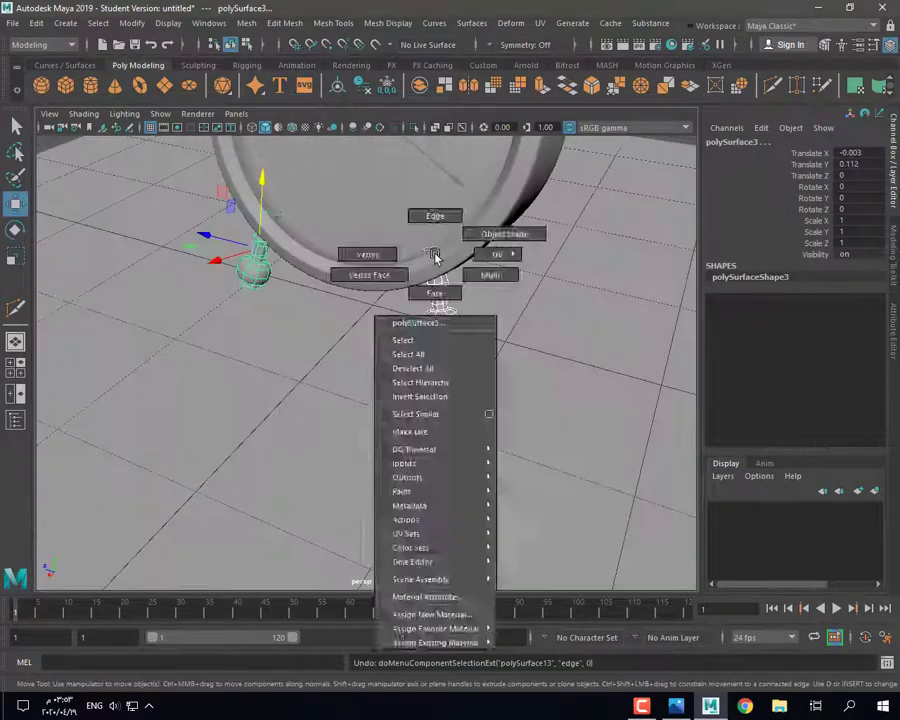
{"action": "scroll", "coordinate": [437, 268], "scroll_direction": "down", "scroll_amount": 5}
{"action": "right_click_drag", "start_coordinate": [110, 177], "coordinate": [108, 140]}
{"action": "scroll", "coordinate": [430, 260], "scroll_direction": "up", "scroll_amount": 5}
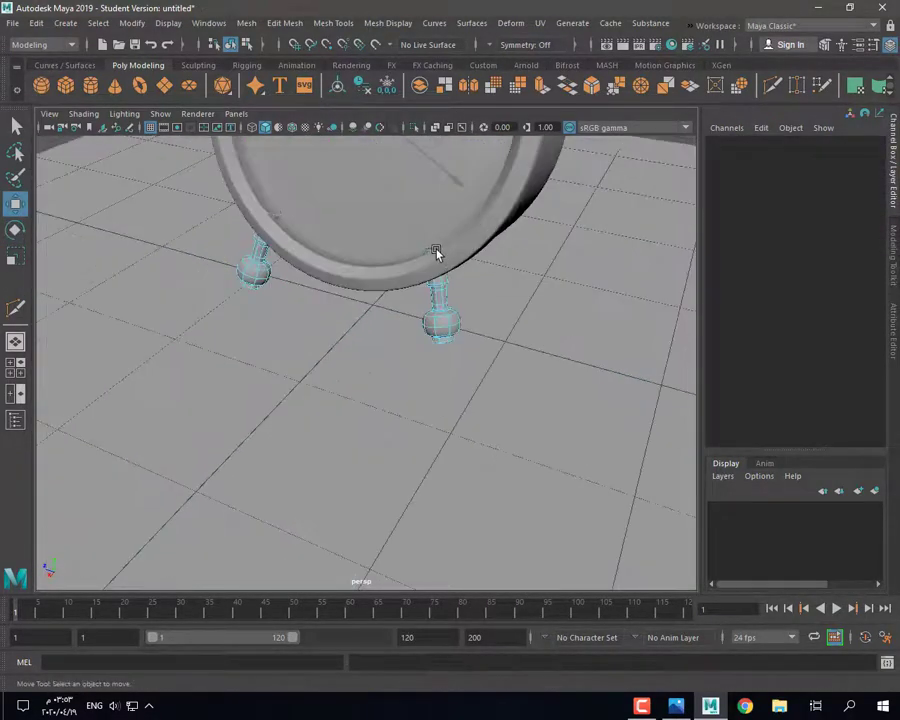
{"action": "double_click", "coordinate": [437, 255]}
{"action": "key", "text": "f"}
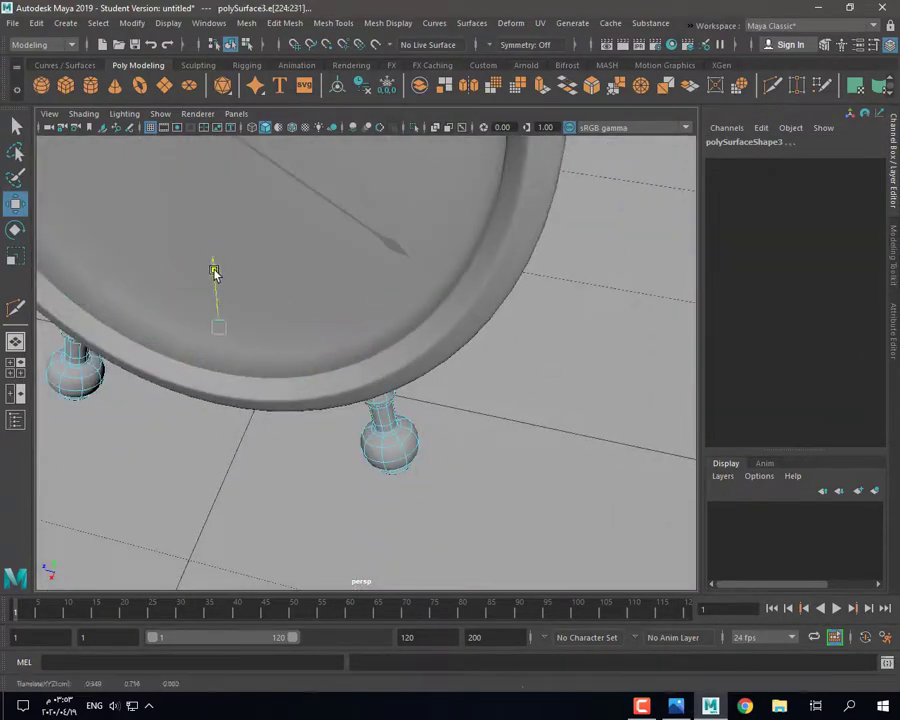
{"action": "left_click_drag", "start_coordinate": [380, 385], "coordinate": [255, 300], "text": "alt"}
{"action": "right_click_drag", "start_coordinate": [150, 290], "coordinate": [181, 265]}
Step: Delete the ground plane pPlane5
{"action": "left_click", "coordinate": [181, 265]}
{"action": "scroll", "coordinate": [250, 320], "scroll_direction": "down", "scroll_amount": 5}
{"action": "left_click_drag", "start_coordinate": [330, 375], "coordinate": [362, 464], "text": "alt"}
{"action": "scroll", "coordinate": [495, 408], "scroll_direction": "down", "scroll_amount": 5}
{"action": "left_click", "coordinate": [257, 376]}
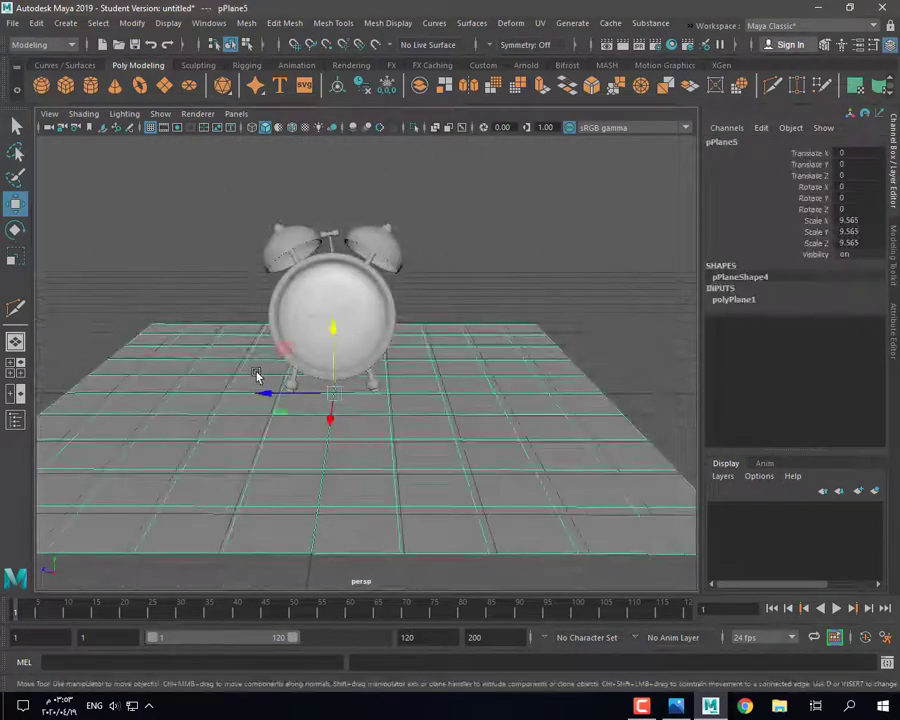
{"action": "key", "text": "Delete"}
Step: Combine all clock parts into one mesh, polySurface8, then center its pivot and delete history
{"action": "left_click_drag", "start_coordinate": [205, 195], "coordinate": [430, 418]}
{"action": "left_click", "coordinate": [247, 23]}
{"action": "left_click", "coordinate": [273, 73]}
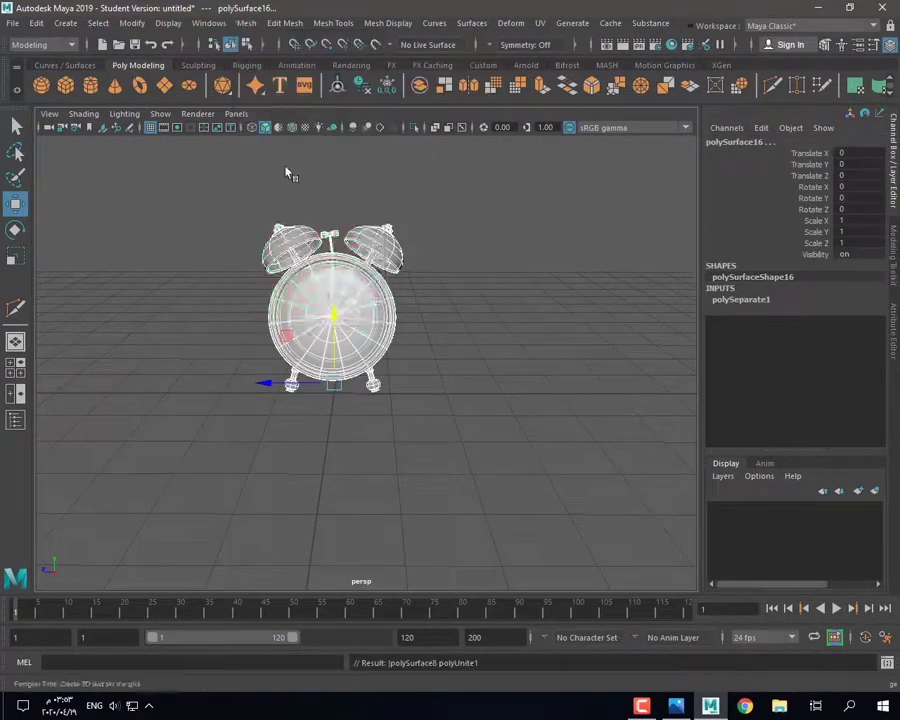
{"action": "left_click", "coordinate": [338, 87]}
{"action": "left_click", "coordinate": [364, 88]}
{"action": "left_click", "coordinate": [335, 440]}
{"action": "scroll", "coordinate": [335, 440], "scroll_direction": "up", "scroll_amount": 2}
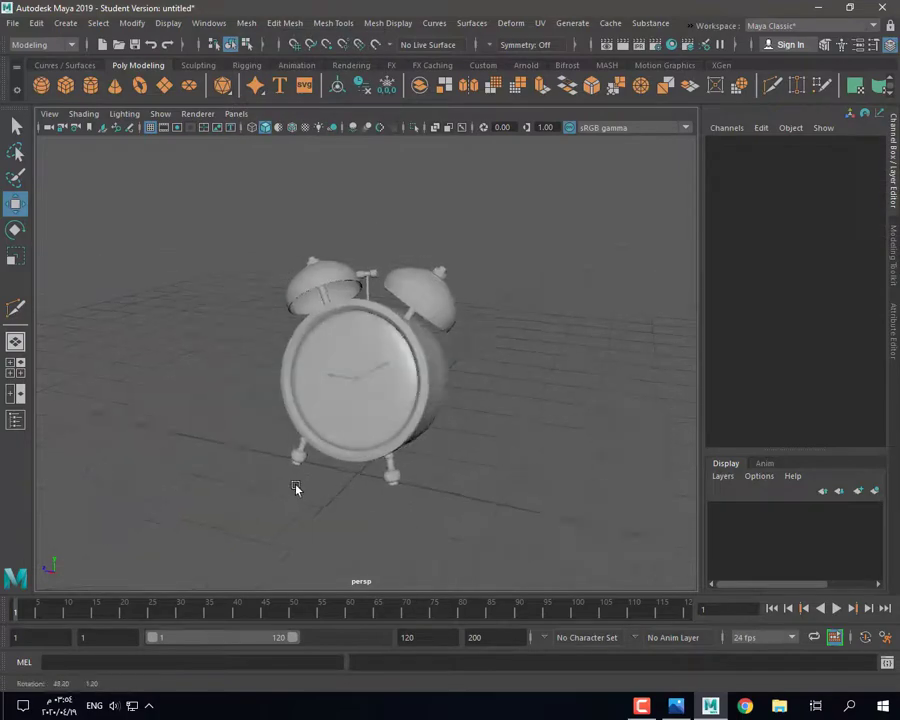